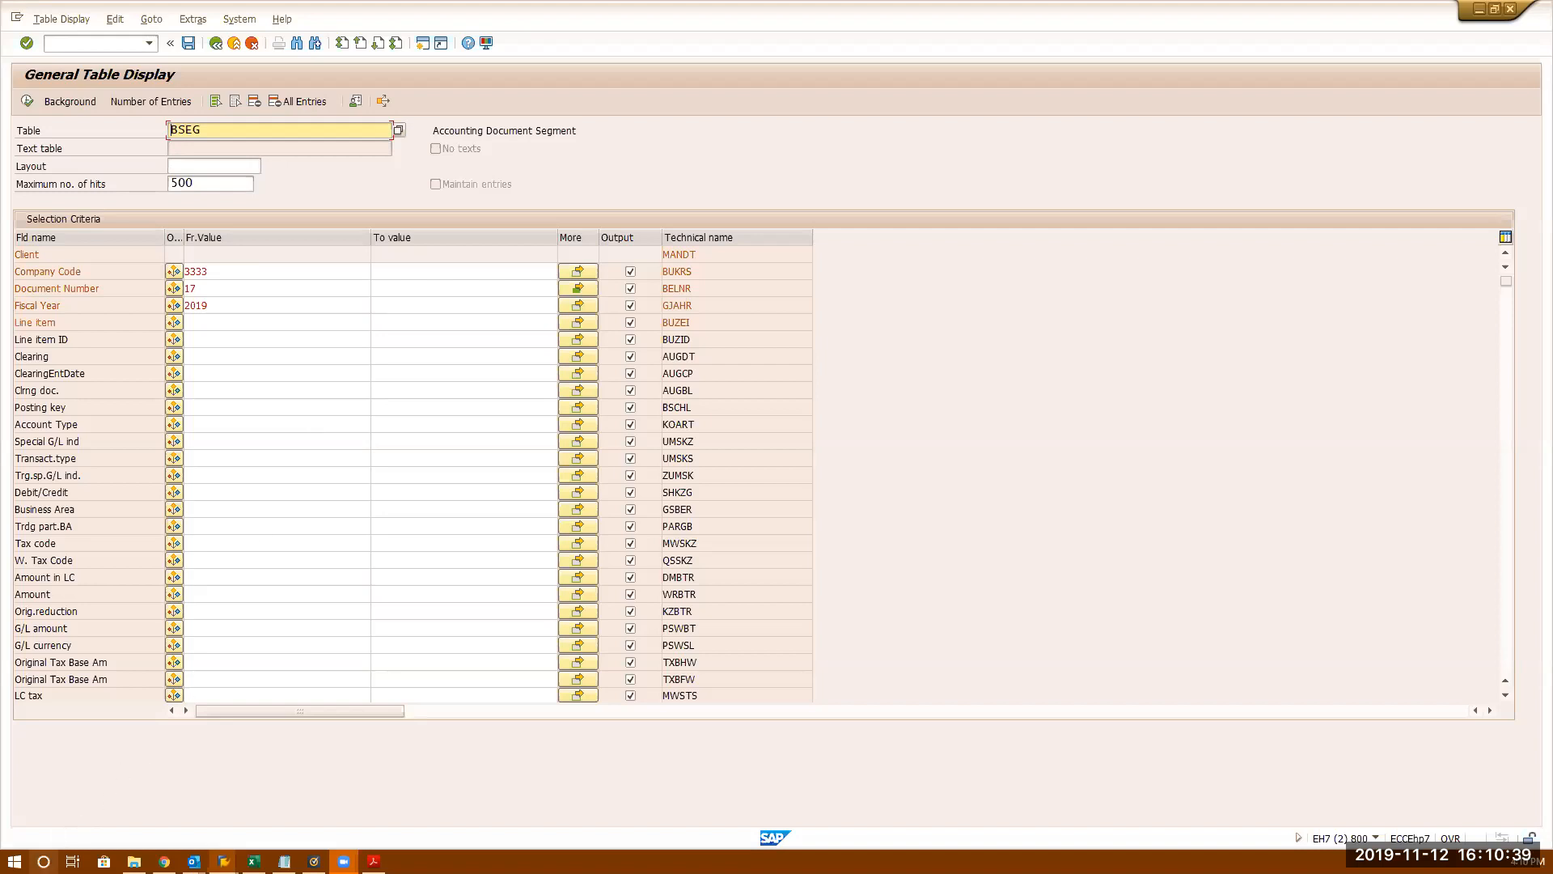
- Find Notepad through Windows search and start a blank note
click(44, 860)
text(mno)
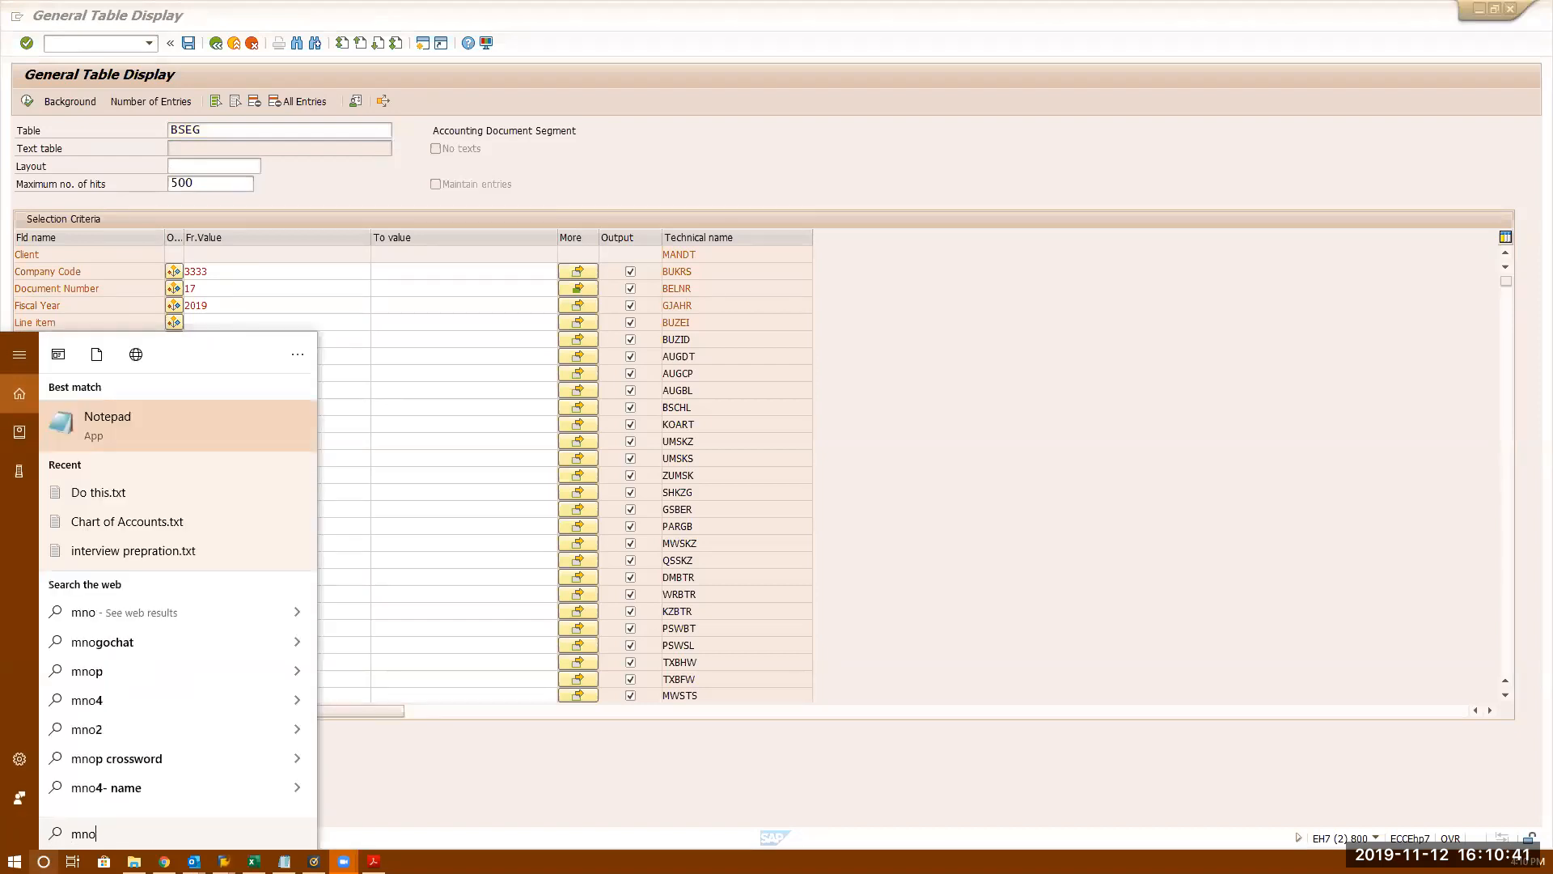
key(BackSpace)
key(BackSpace)
key(BackSpace)
text(Not)
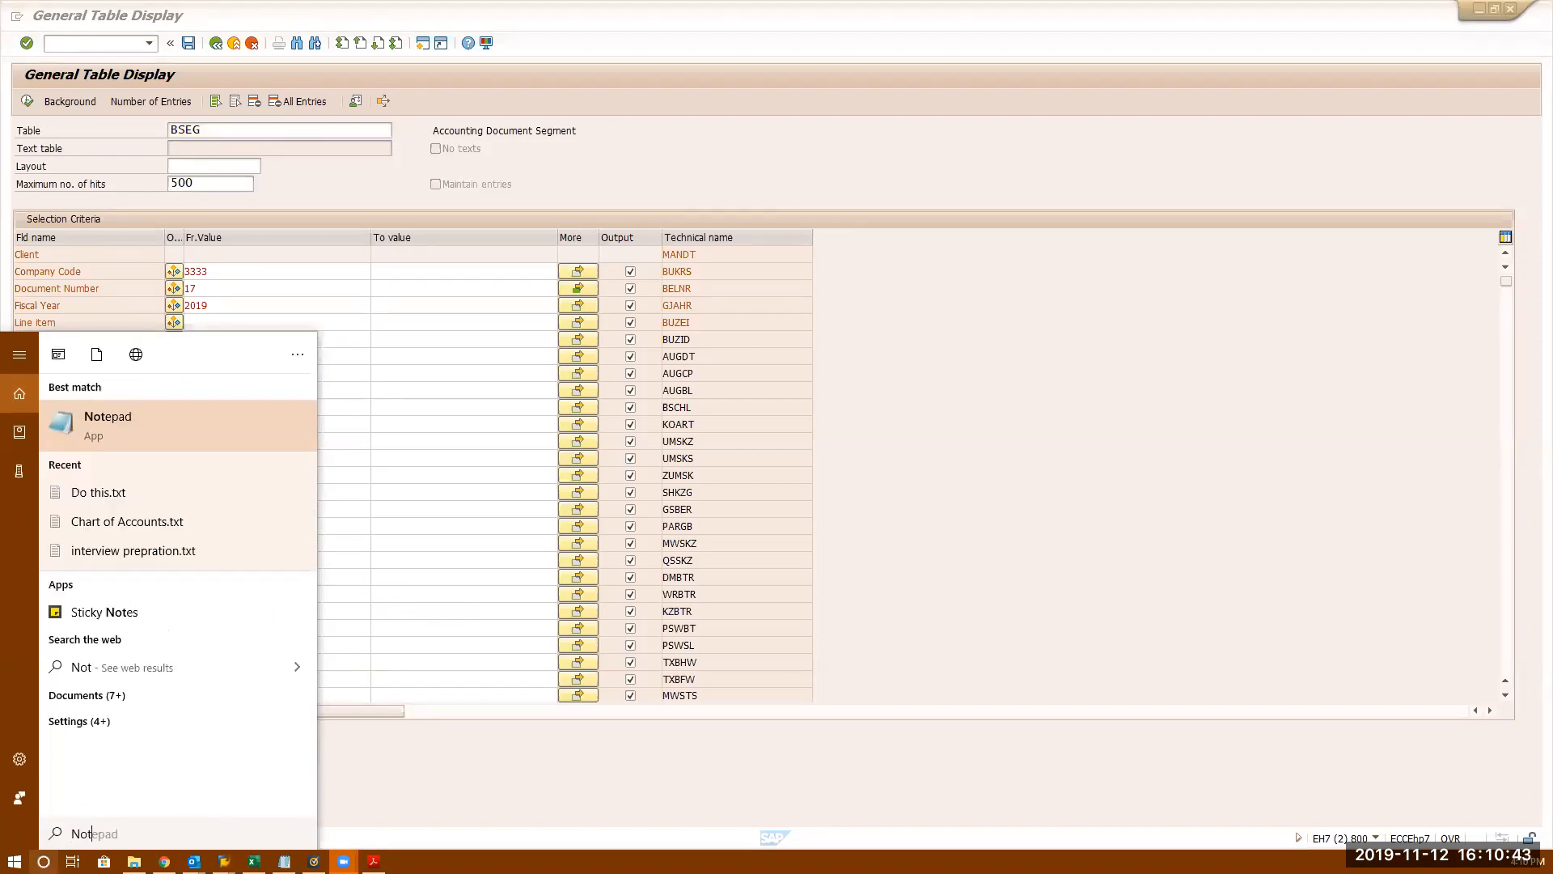
click(152, 434)
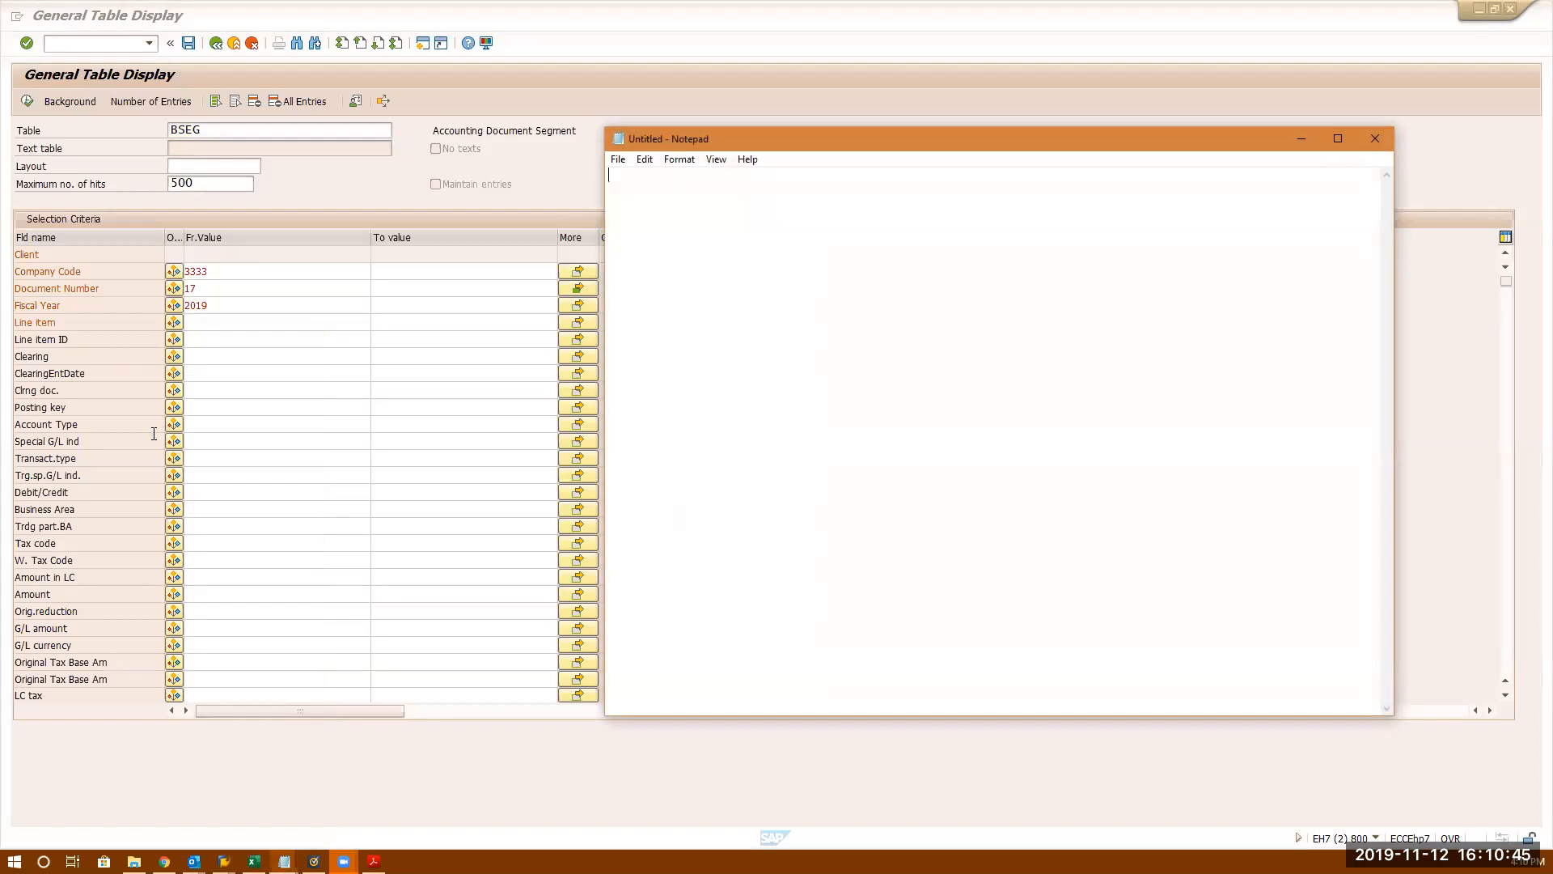
- Type the heading 'Open item Management'
text(Open item Mn)
key(BackSpace)
text(anaged)
key(BackSpace)
key(BackSpace)
text(ement)
- List 'GL Open items', 'AP open items' and 'AR Open items' on separate lines
text(GL Open i)
text(tems)
key(Return)
text(A)
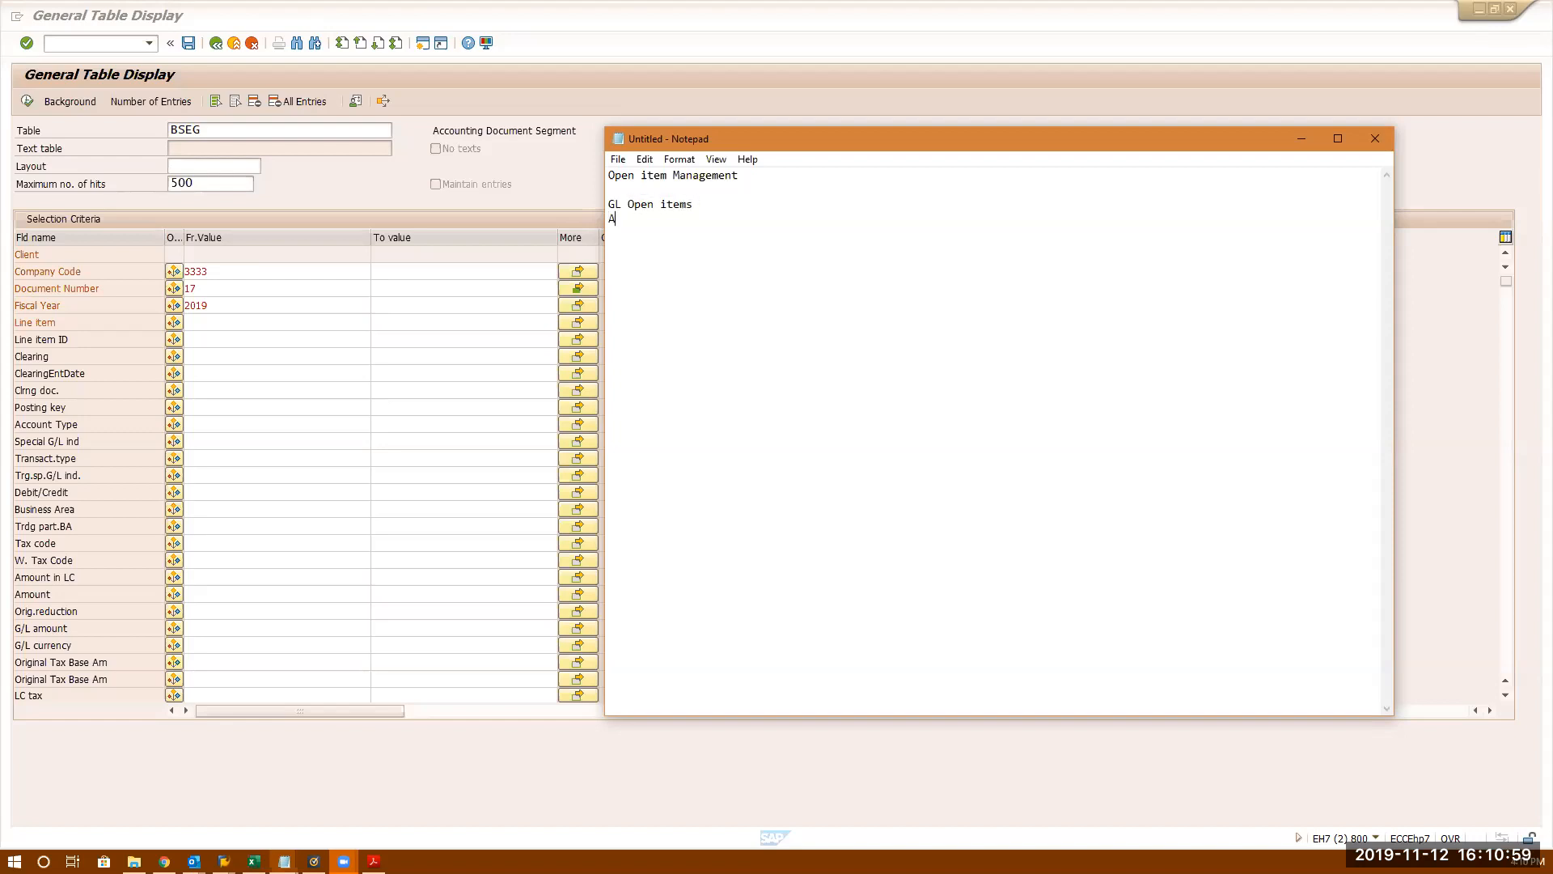
text(P open items)
key(Return)
text(AR Open items)
key(Return)
key(Return)
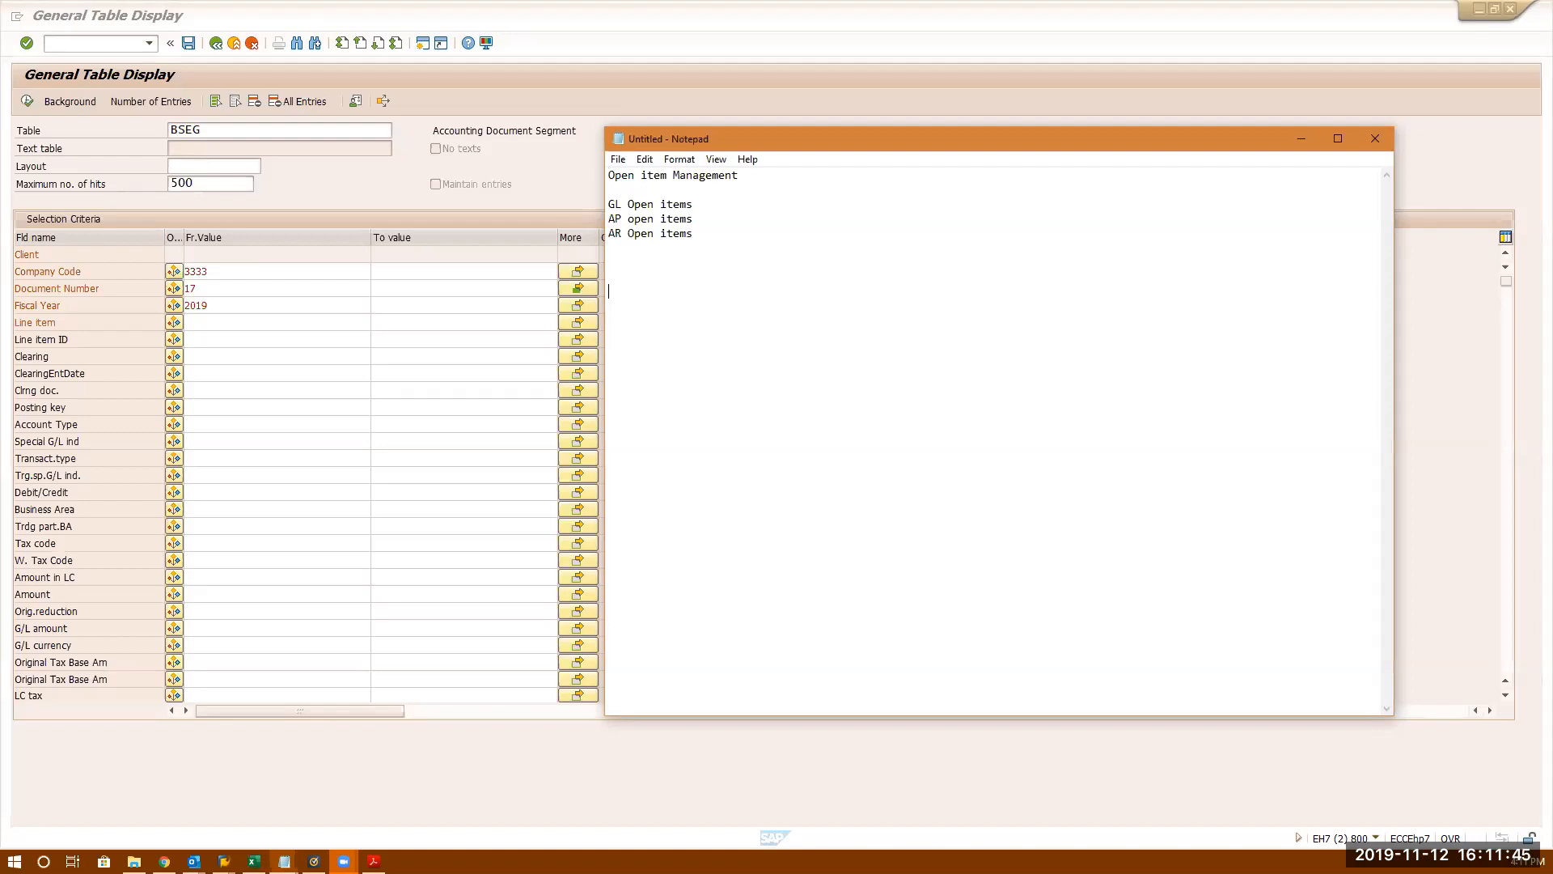
- Insert blank lines between the GL, AP and AR open item lines
click(716, 206)
key(Return)
key(Return)
key(Return)
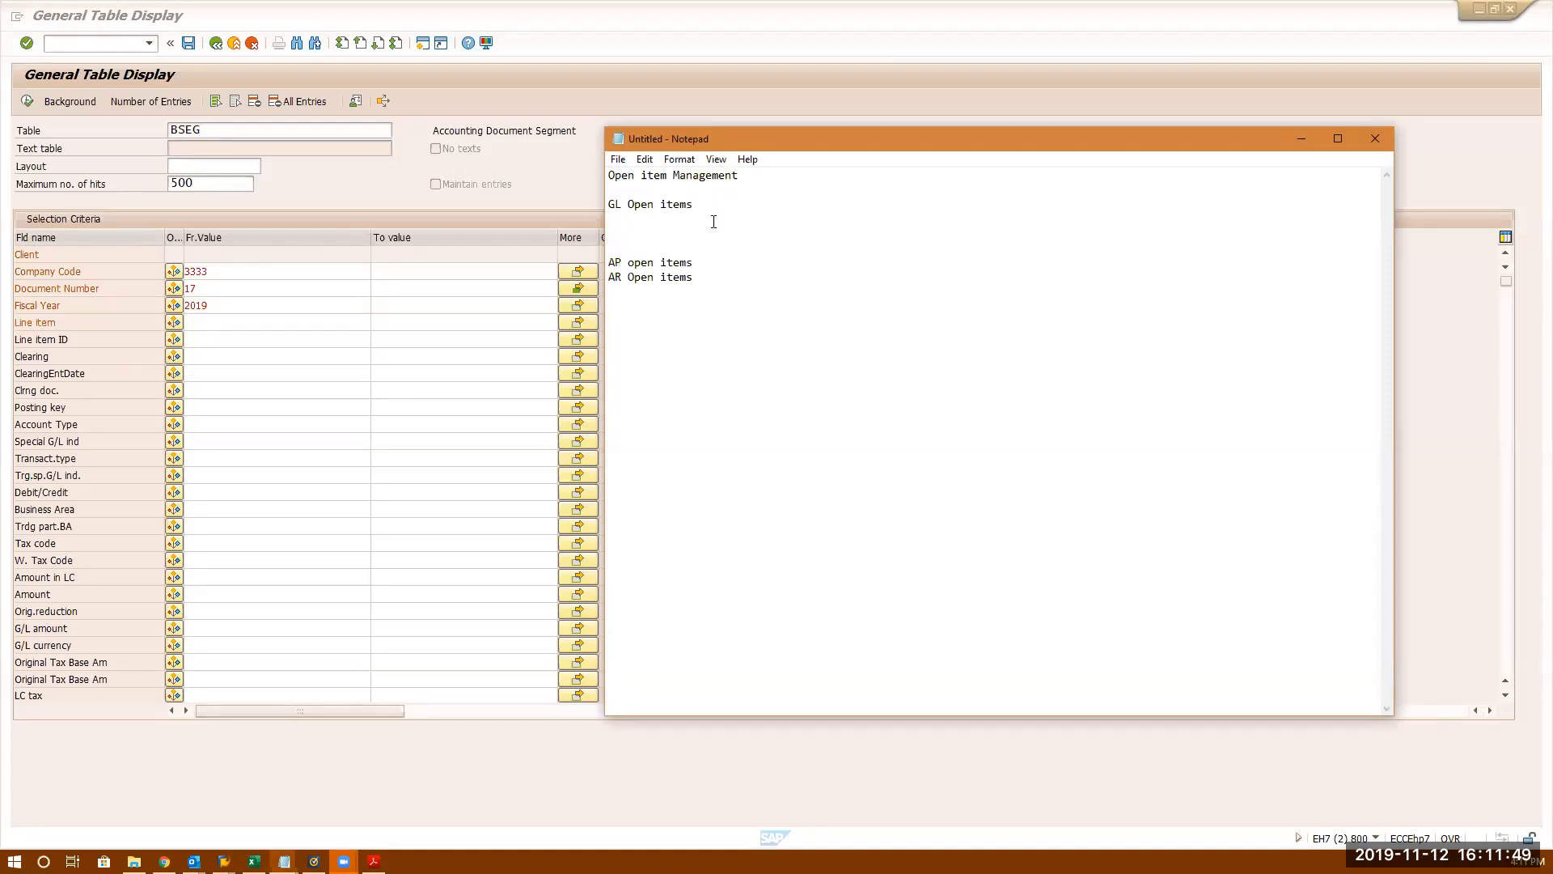
key(Return)
key(Return)
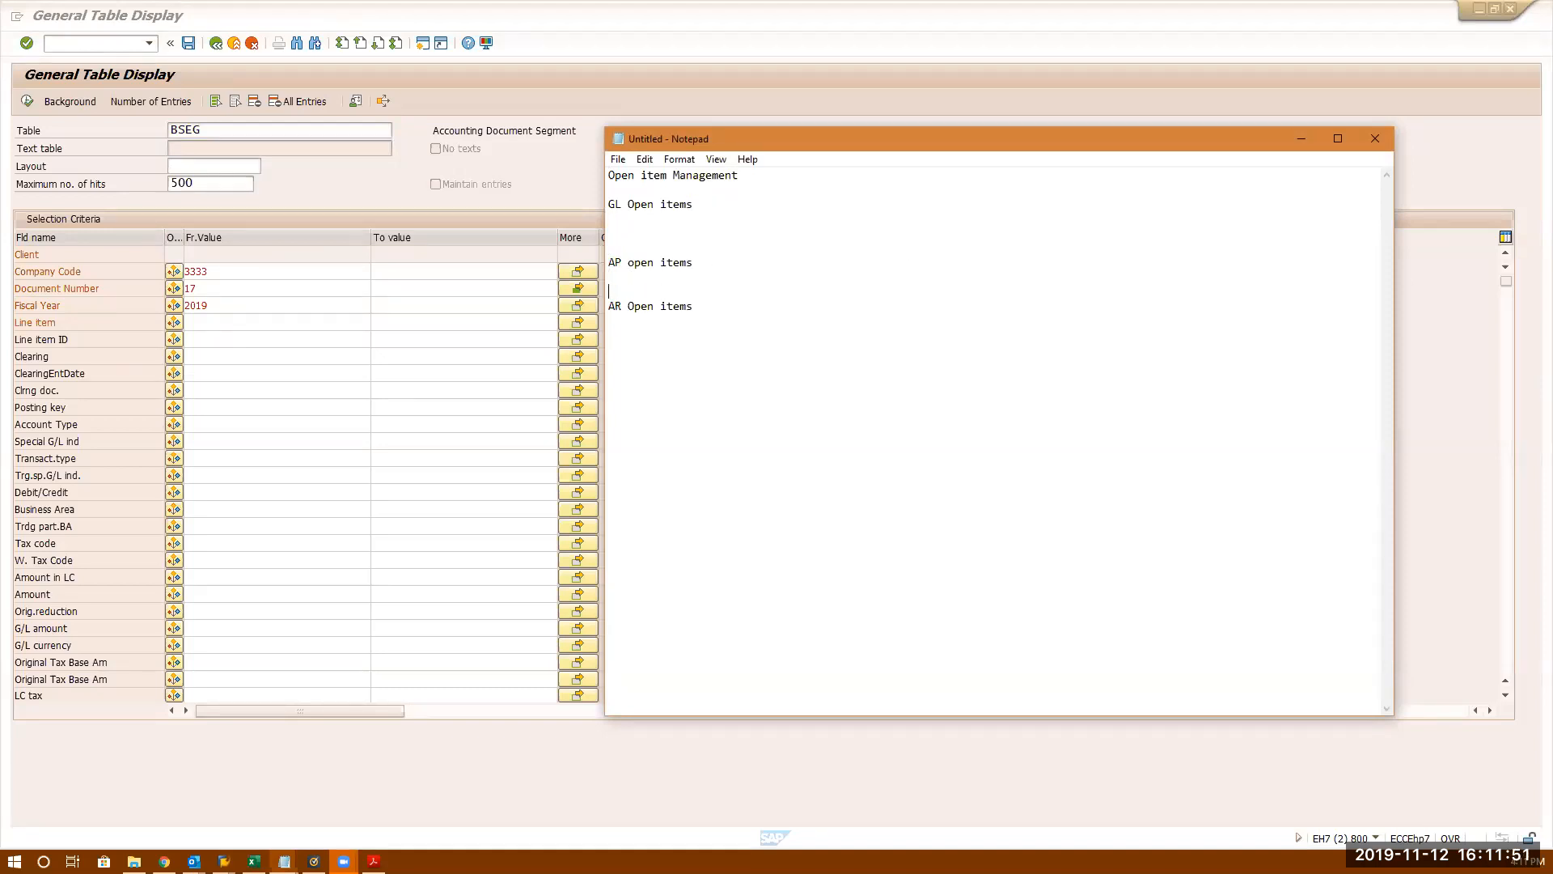
key(BackSpace)
click(701, 208)
key(Return)
key(Return)
key(Return)
key(Return)
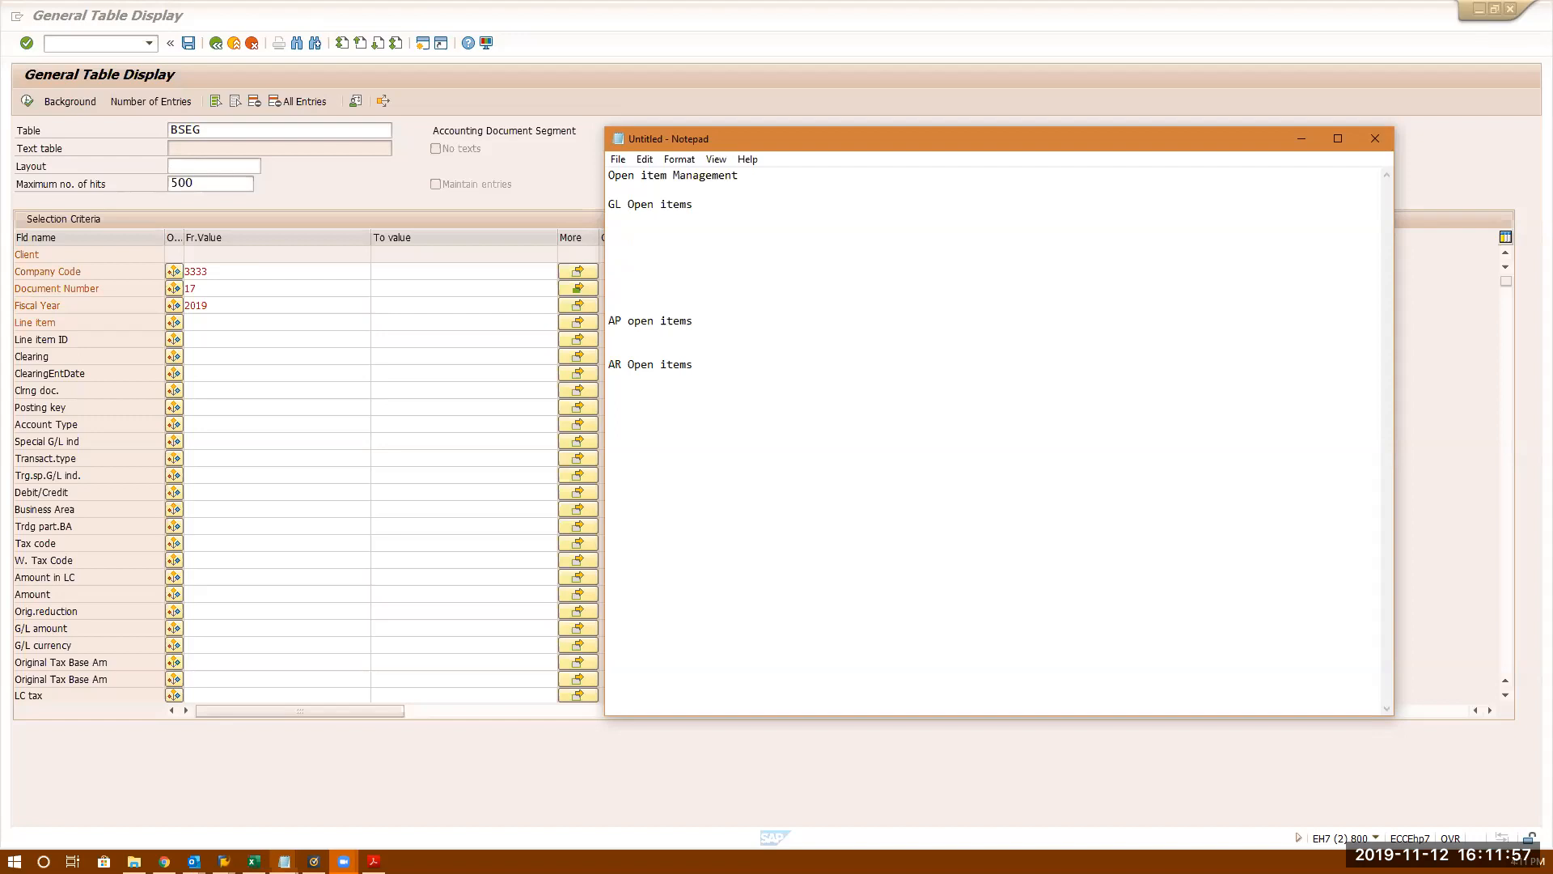
click(636, 230)
key(BackSpace)
- Extend the GL line to read 'GL Open items is used for Bank Clearing'
key(BackSpace)
text(Is used for Bn)
key(BackSpace)
text(ank Clearing)
key(Return)
key(Return)
- Add the entry lines 'Dr Vendor' and 'Cr Check Clearing Account' below it
text(Dr V)
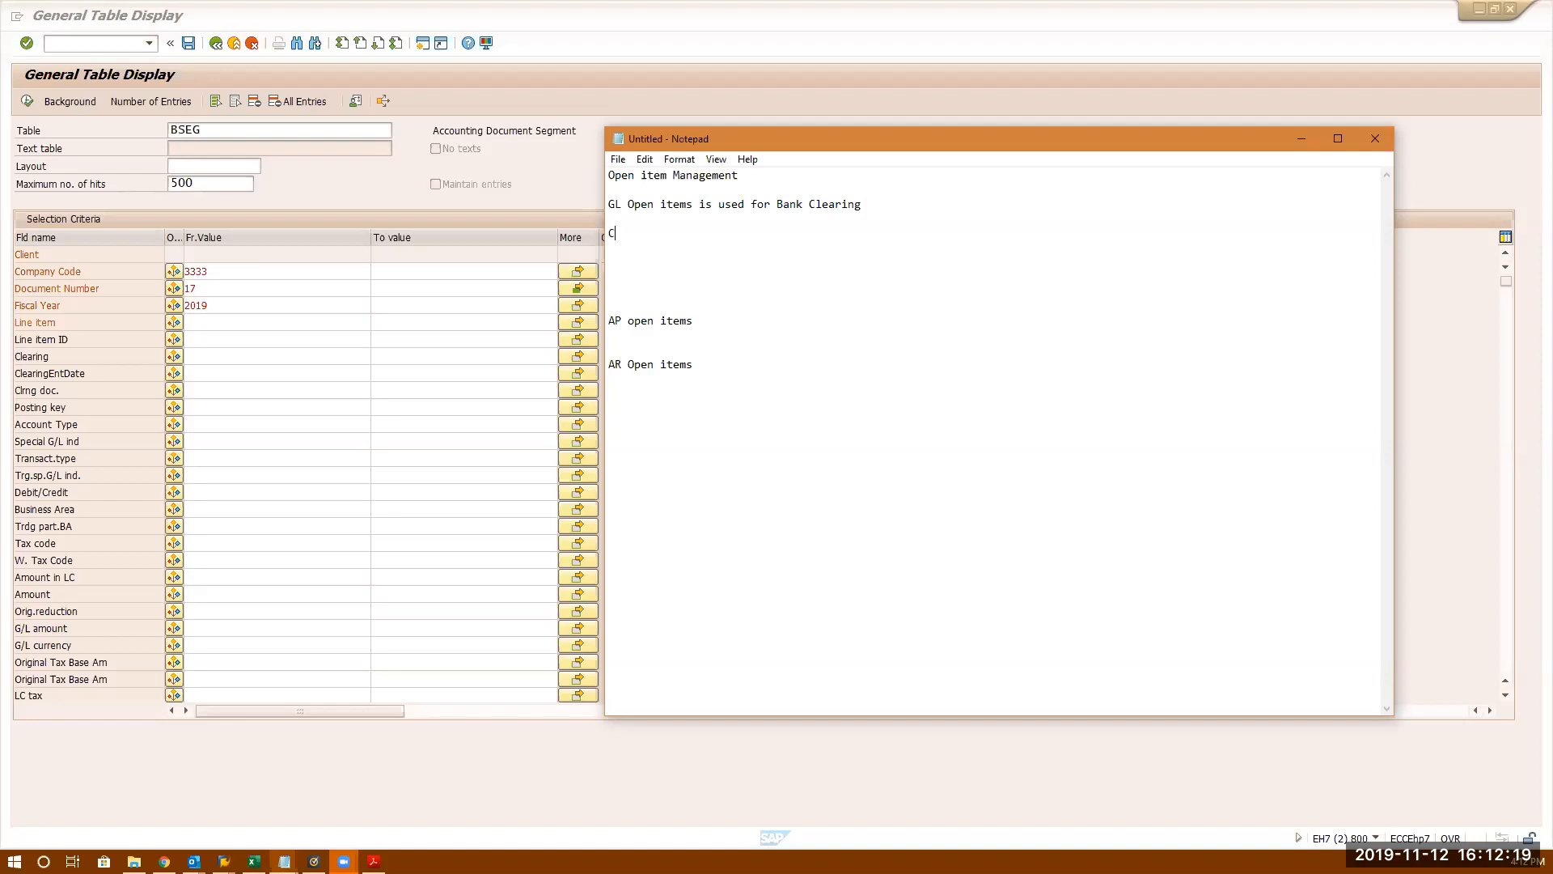
text(endor)
key(Return)
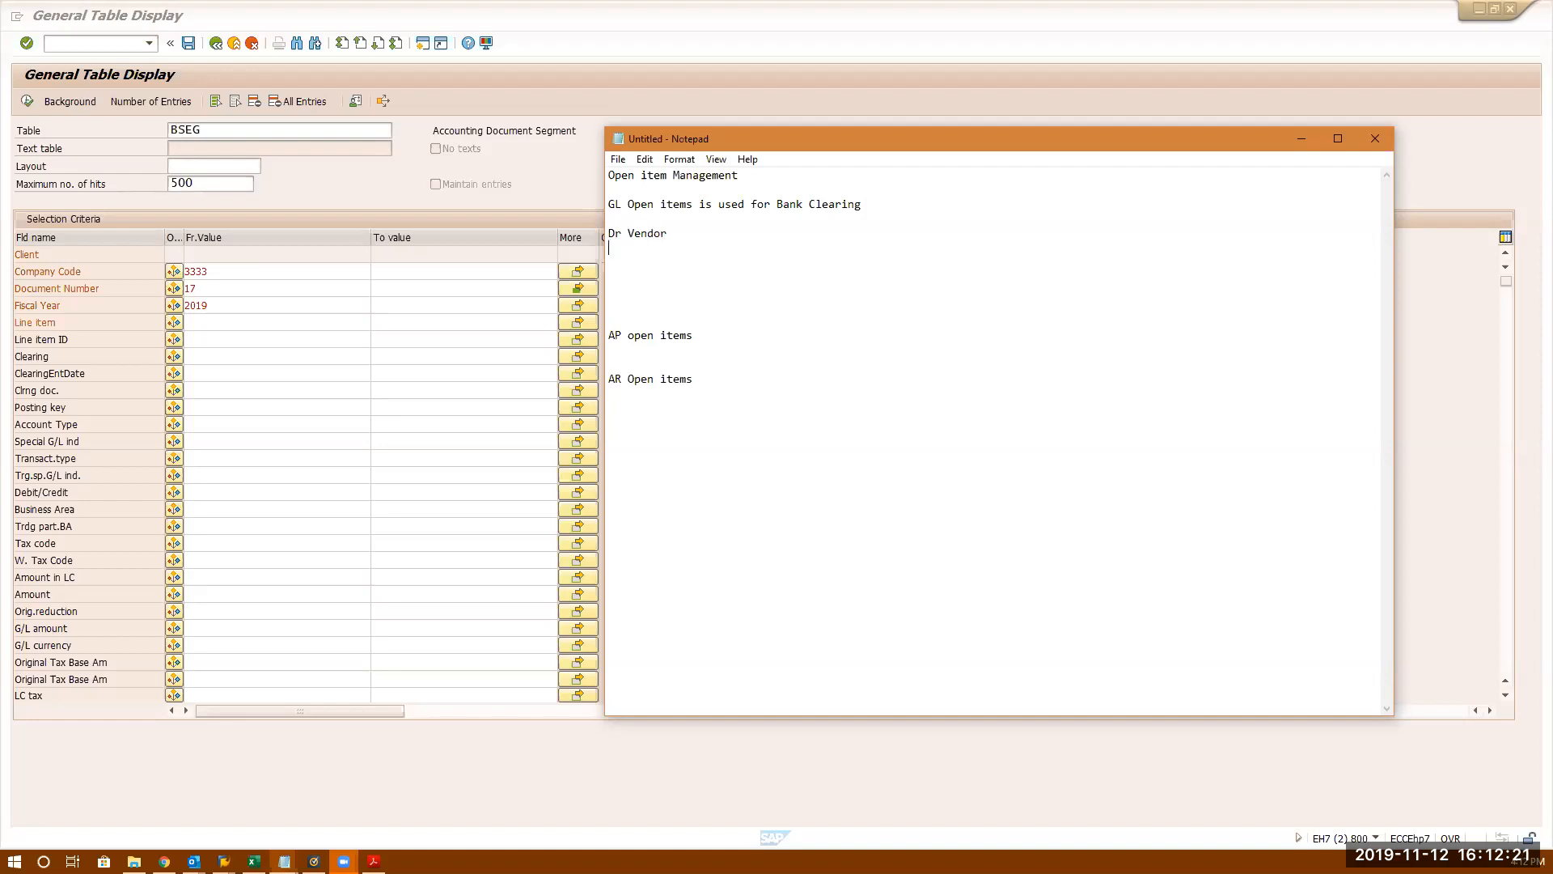
text(Cr Check Clearing Account)
key(Return)
key(Return)
key(Return)
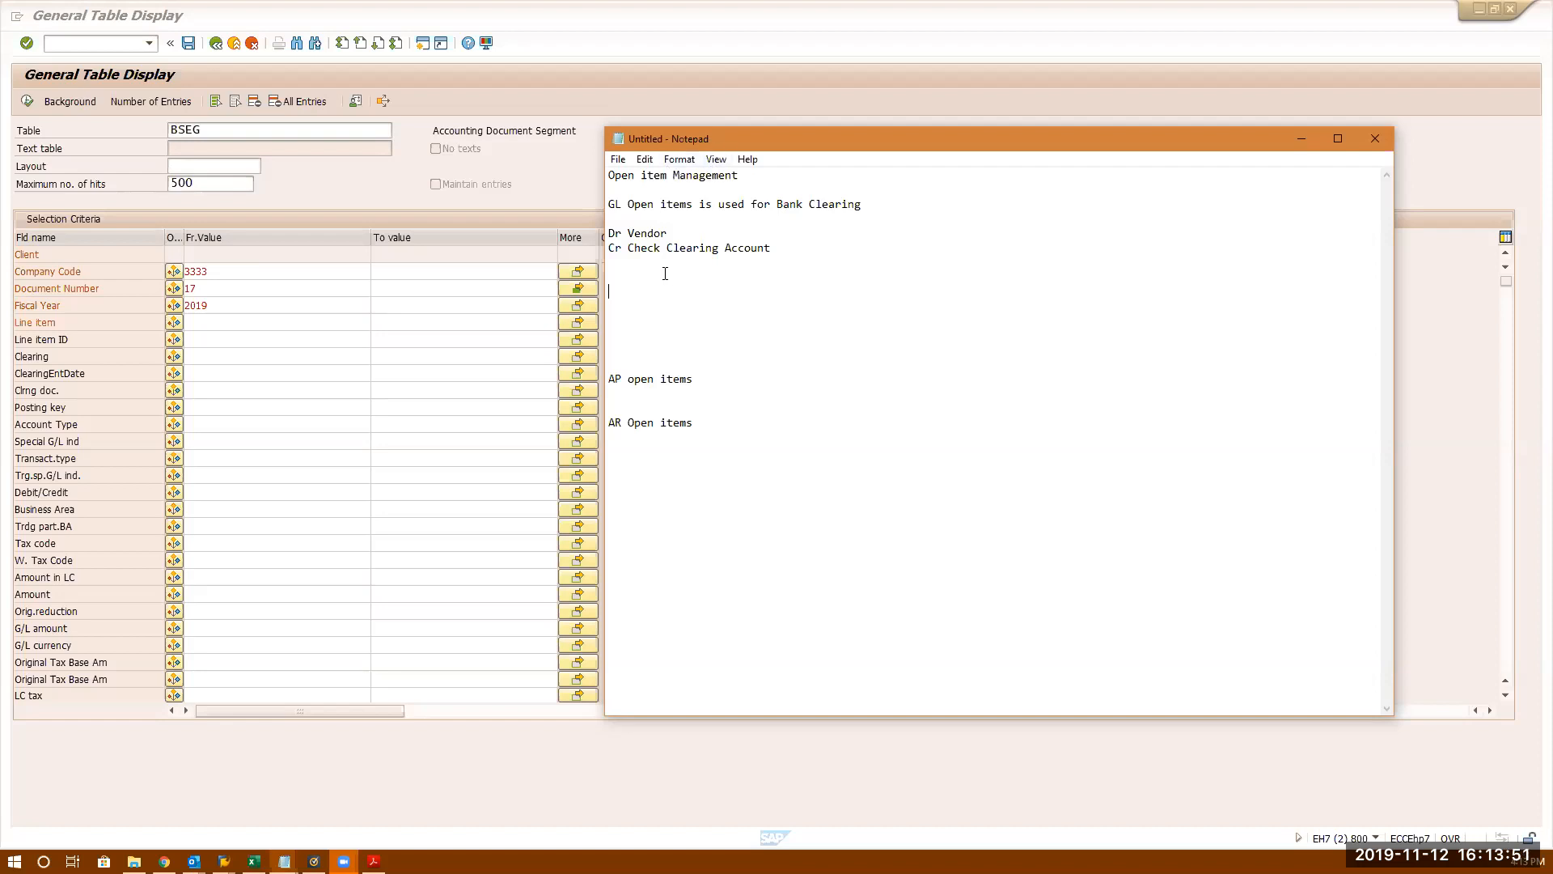
click(679, 234)
- Add the line 'Opposite of Open item is Cleared.' under the Bank Clearing note
click(880, 204)
key(Return)
text(Open tiem)
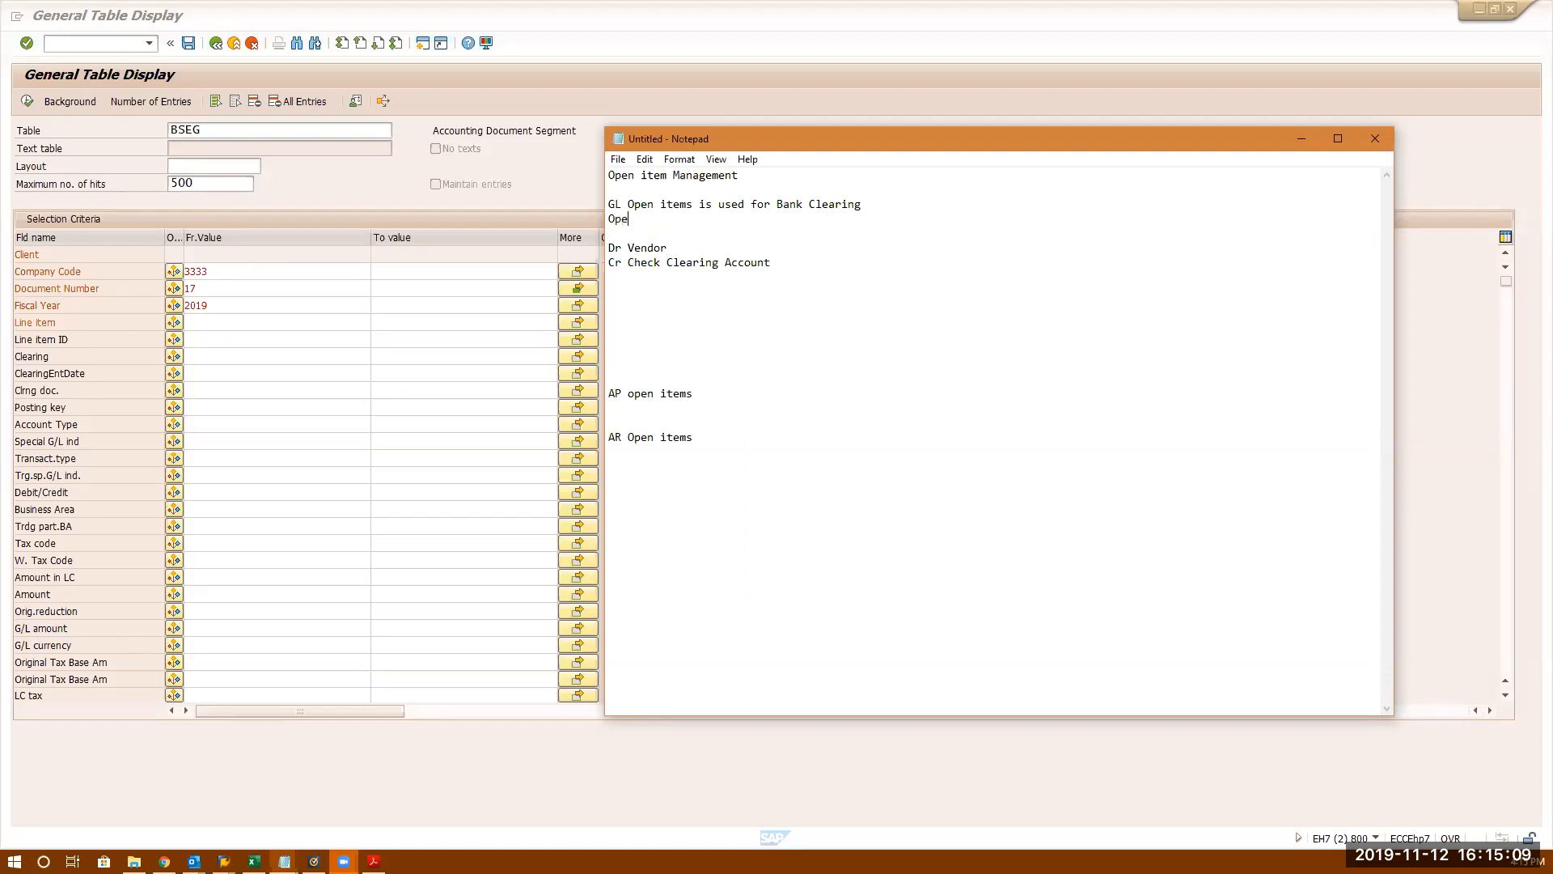
key(BackSpace)
key(BackSpace)
key(BackSpace)
key(BackSpace)
key(BackSpace)
key(BackSpace)
key(BackSpace)
text(posiete)
key(BackSpace)
key(BackSpace)
key(BackSpace)
text(te of Opne)
key(BackSpace)
key(BackSpace)
key(BackSpace)
text(en itemis)
key(BackSpace)
key(BackSpace)
key(BackSpace)
text(is Cleared.)
key(Return)
key(Return)
key(Return)
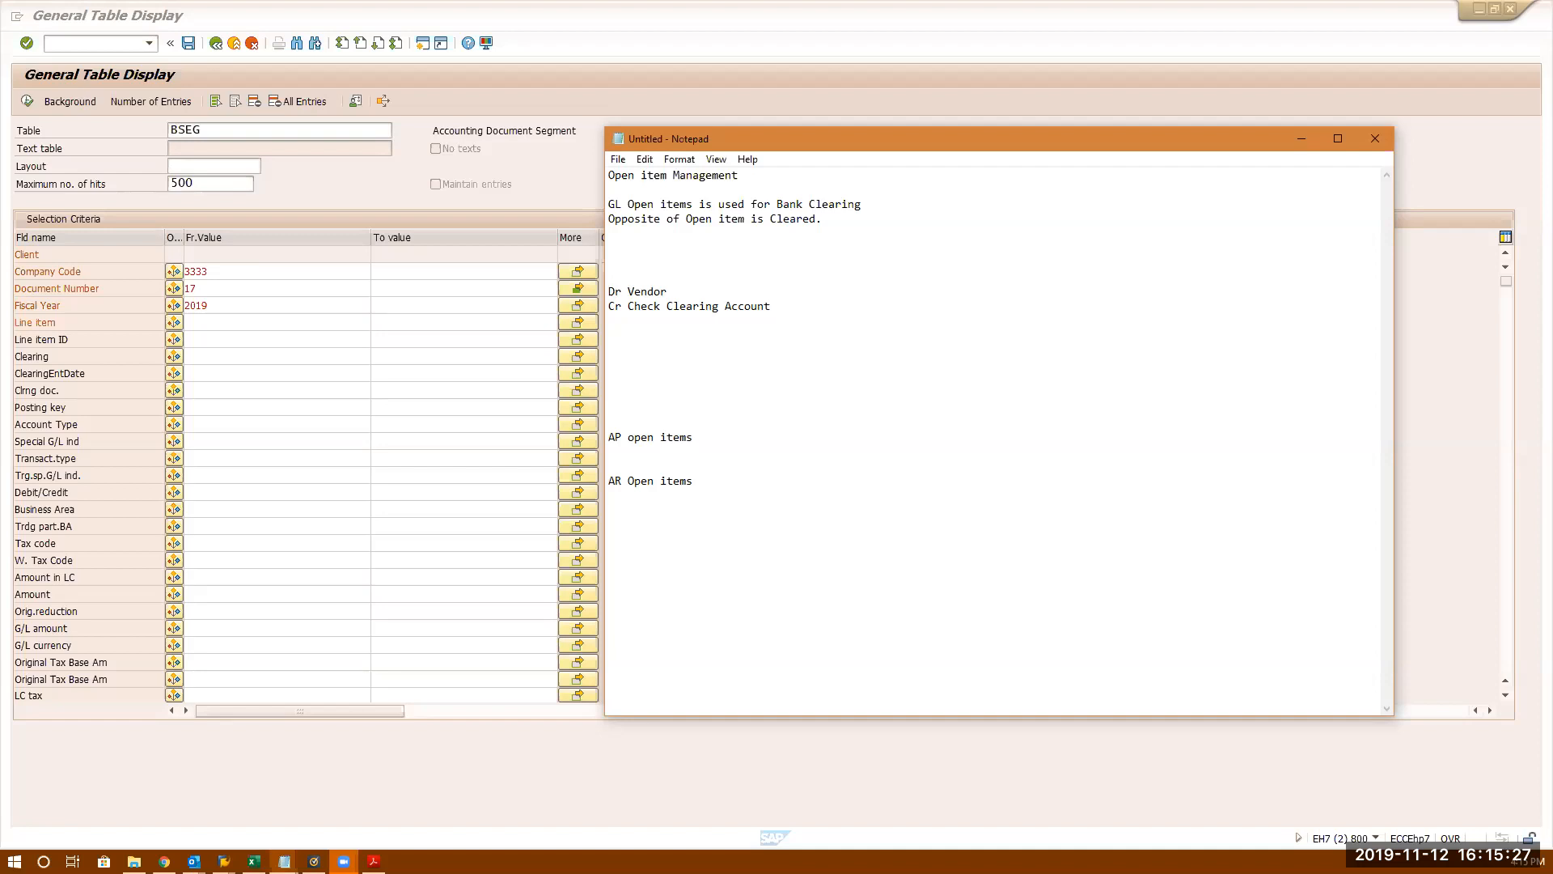
- Head the Dr/Cr entry with 'Payment to the Vendor' and leave space below it
text(Payment toe)
key(BackSpace)
text(the Vendor)
click(787, 306)
key(Return)
key(Return)
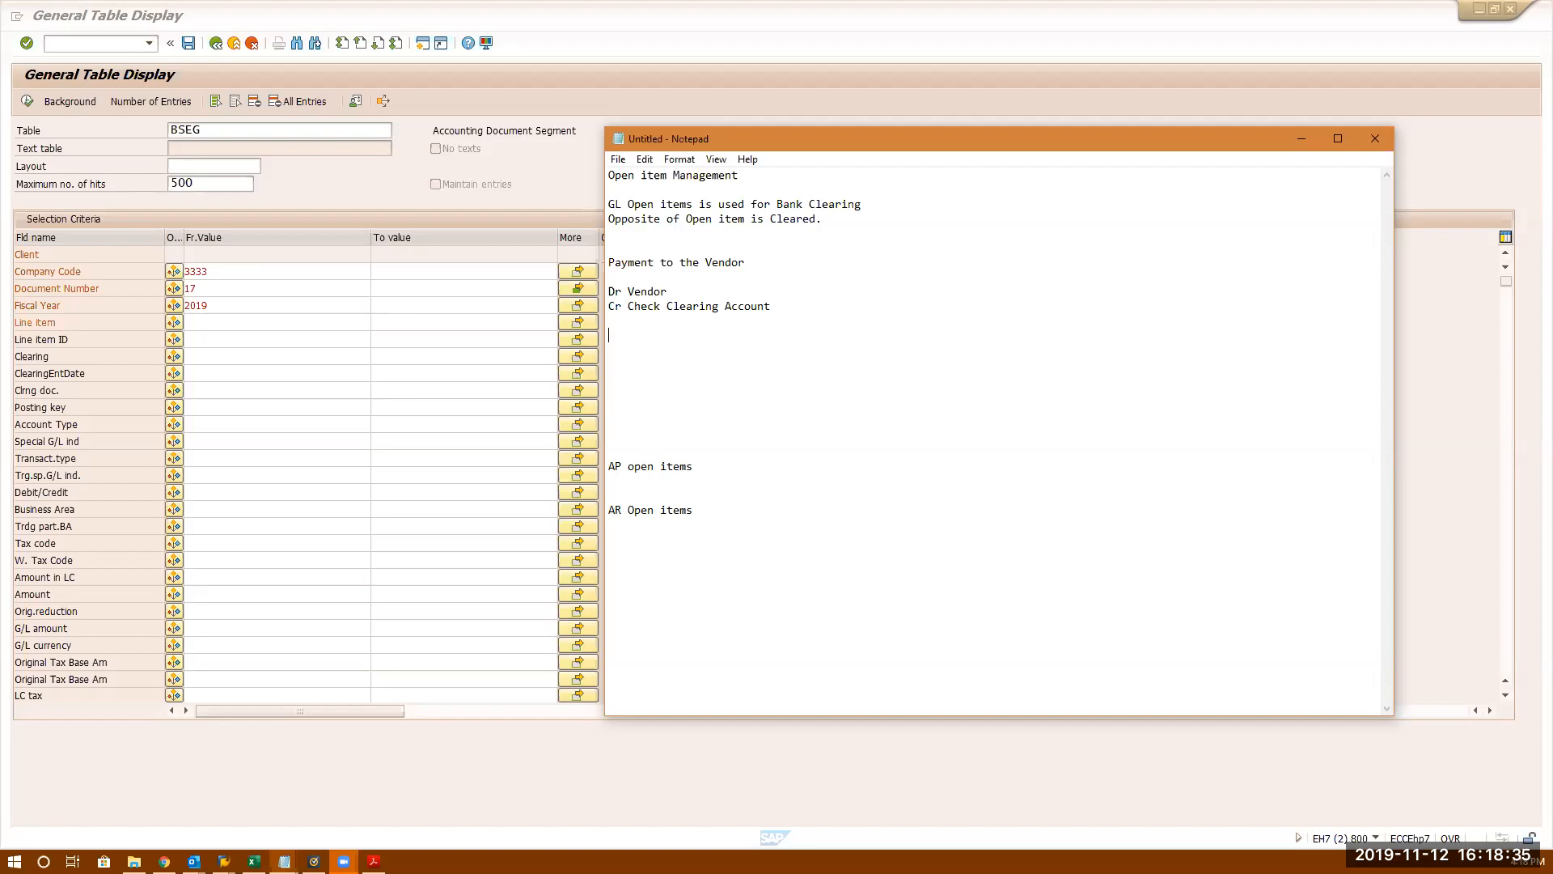
- Type the entry lines 'Dr Check Clearing Account' and 'Cr Bank Account'
text(Dr Check Clearing Account)
key(Return)
text(Cr Bna)
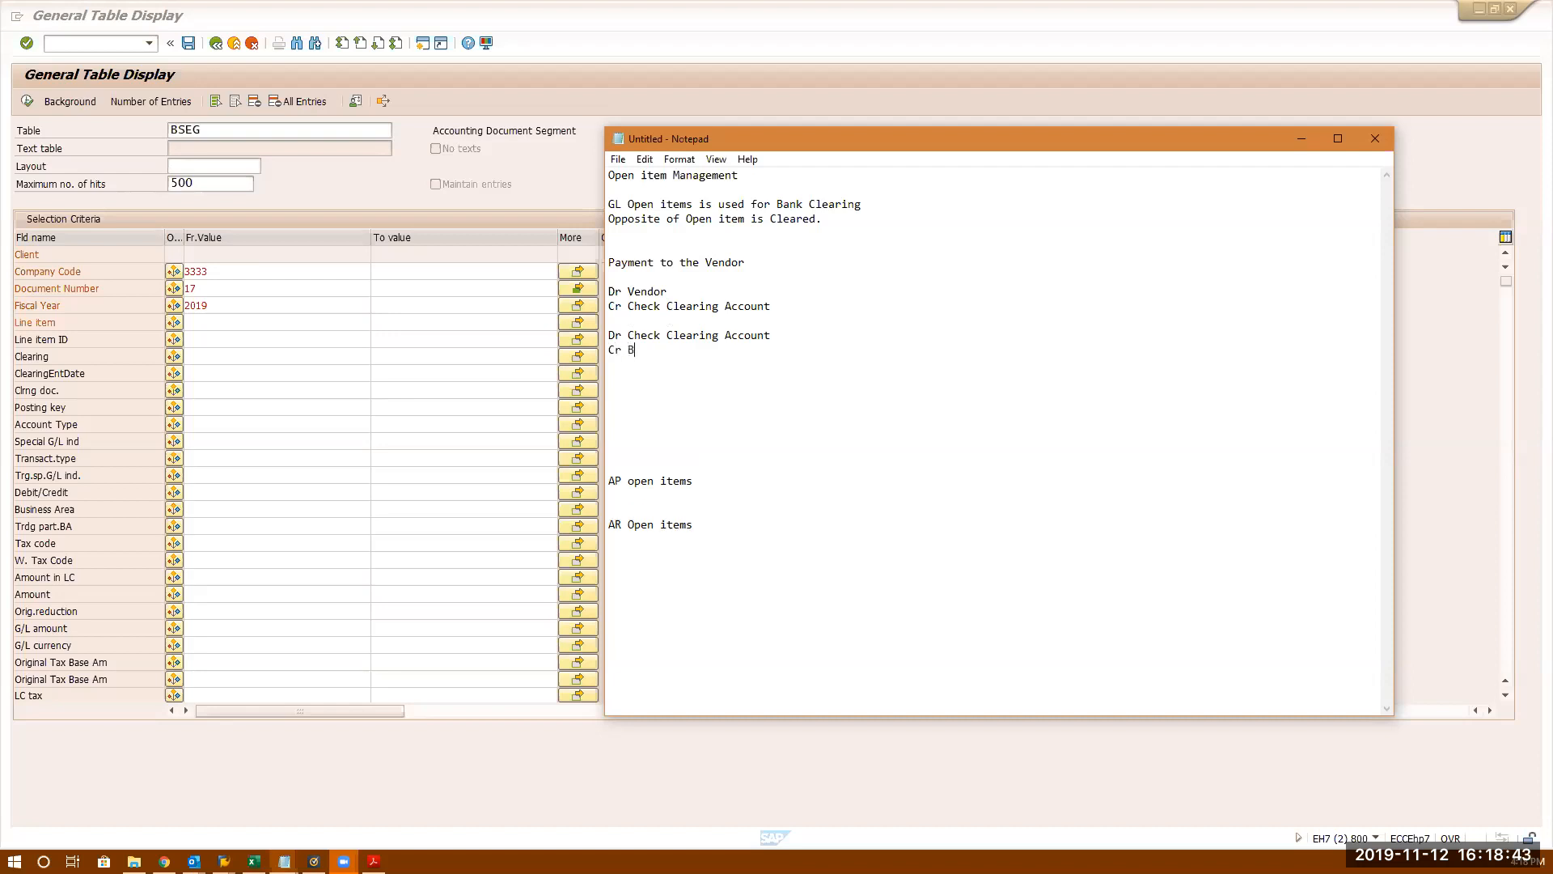
key(BackSpace)
key(BackSpace)
text(an)
key(BackSpace)
text(k Acoun)
key(BackSpace)
key(BackSpace)
key(BackSpace)
text(count)
key(Return)
key(Return)
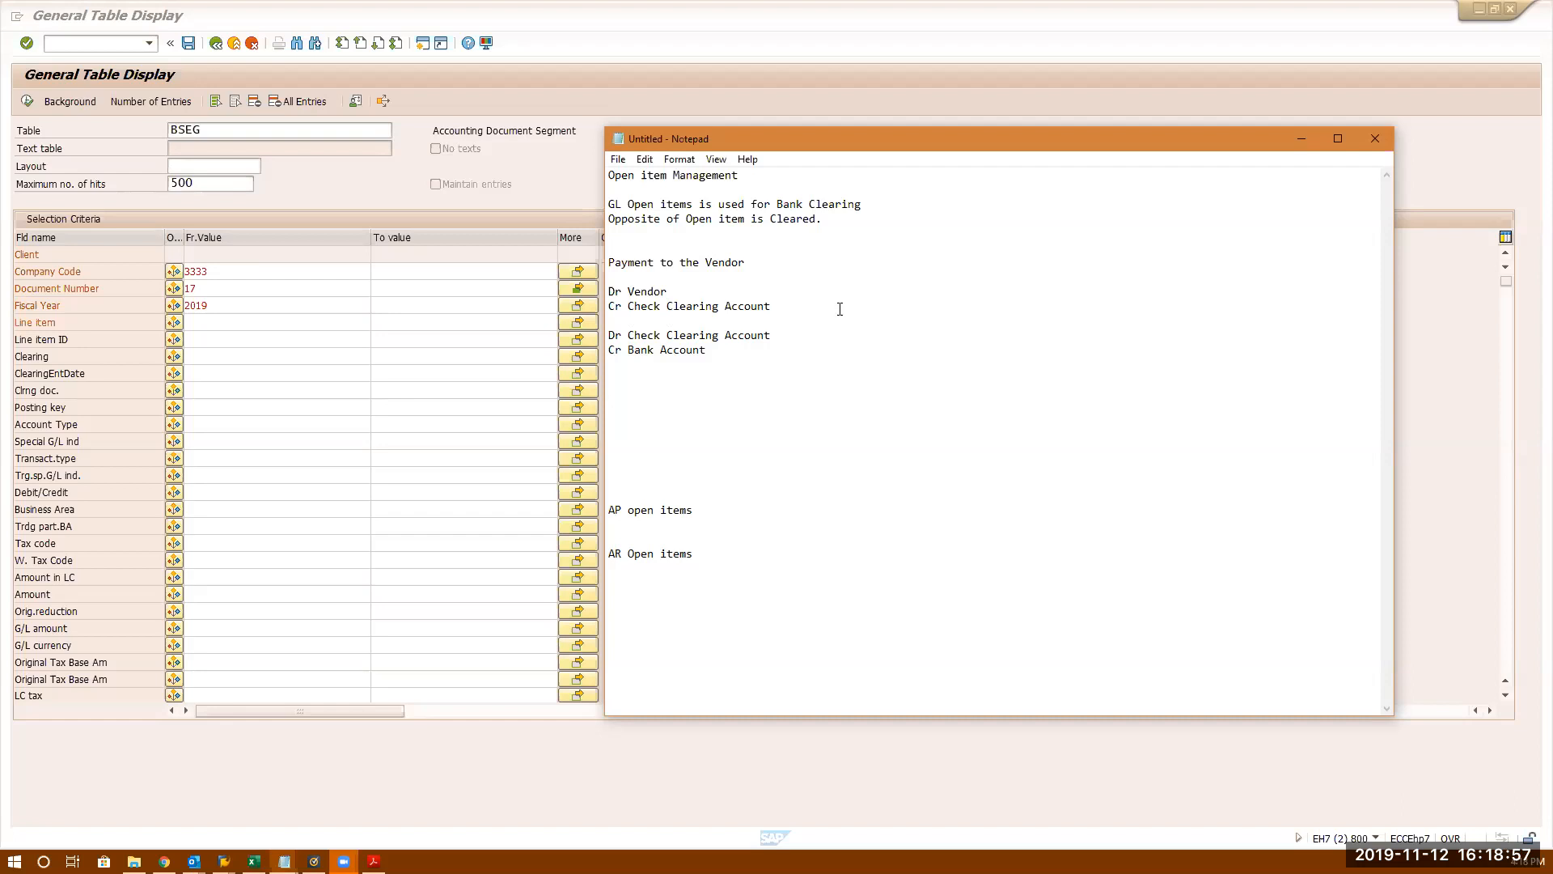
- Insert 'GL' before 'Account' on the three Check Clearing and Bank lines
click(724, 308)
text(GL)
click(720, 335)
text(GL)
click(660, 349)
text(GL)
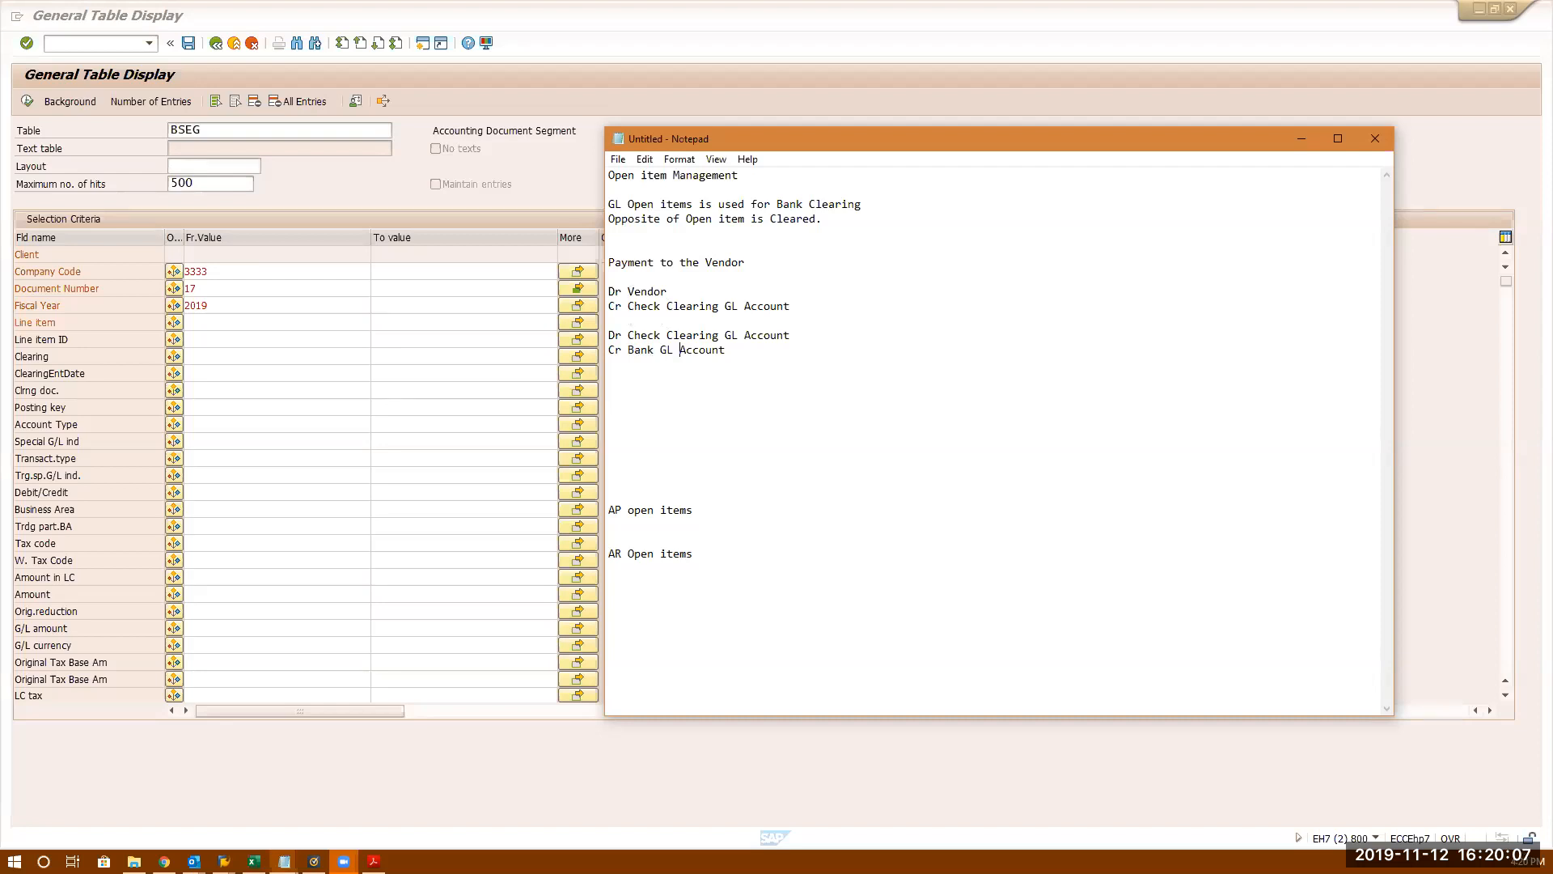
click(666, 308)
drag(790, 335, 607, 307)
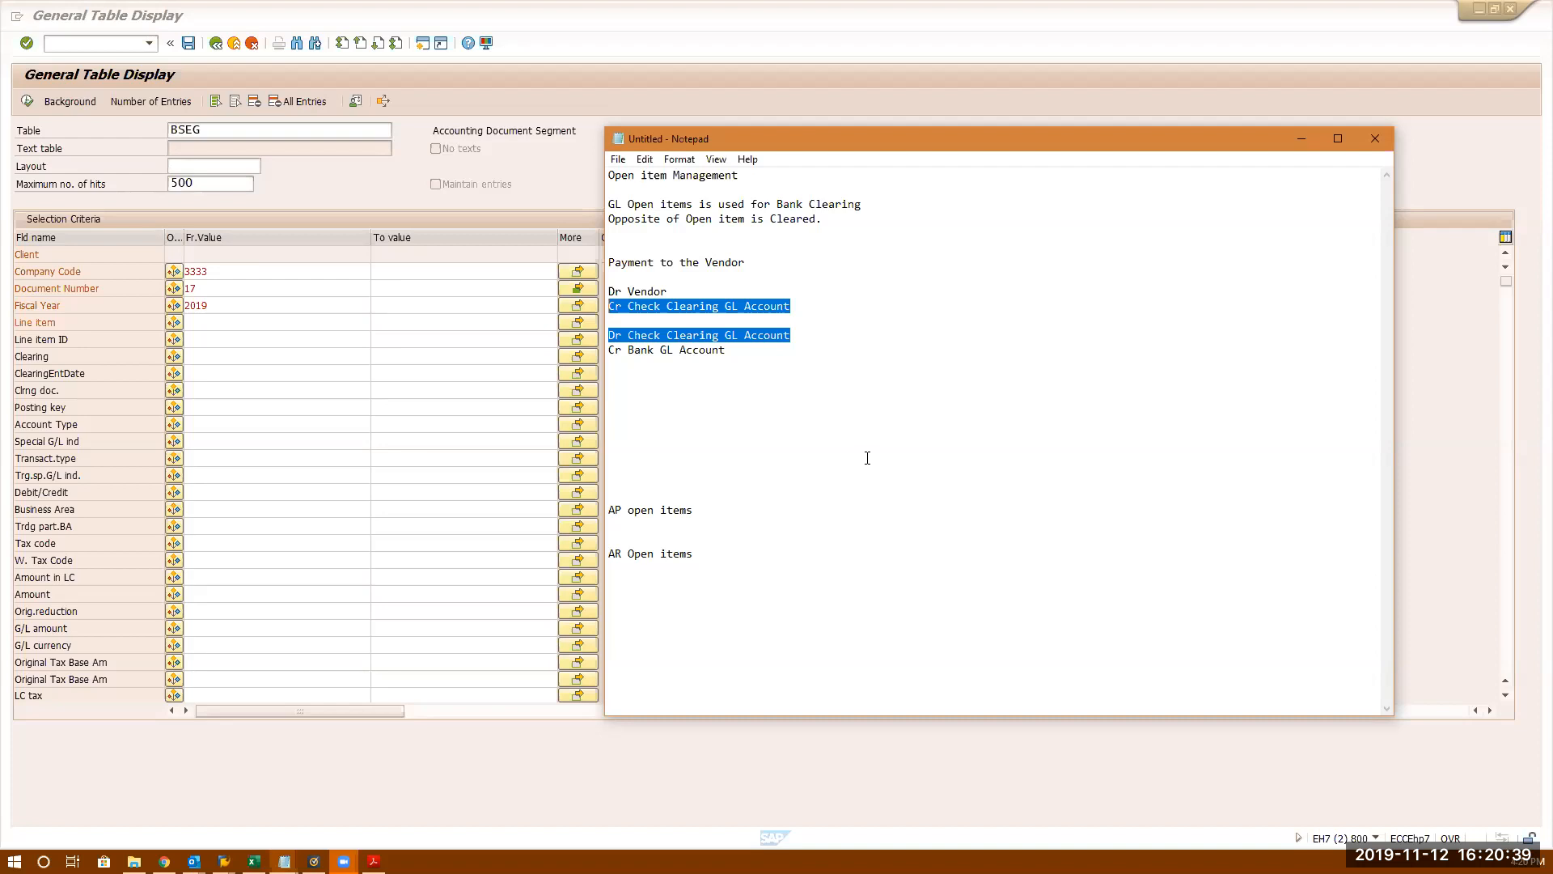
click(829, 426)
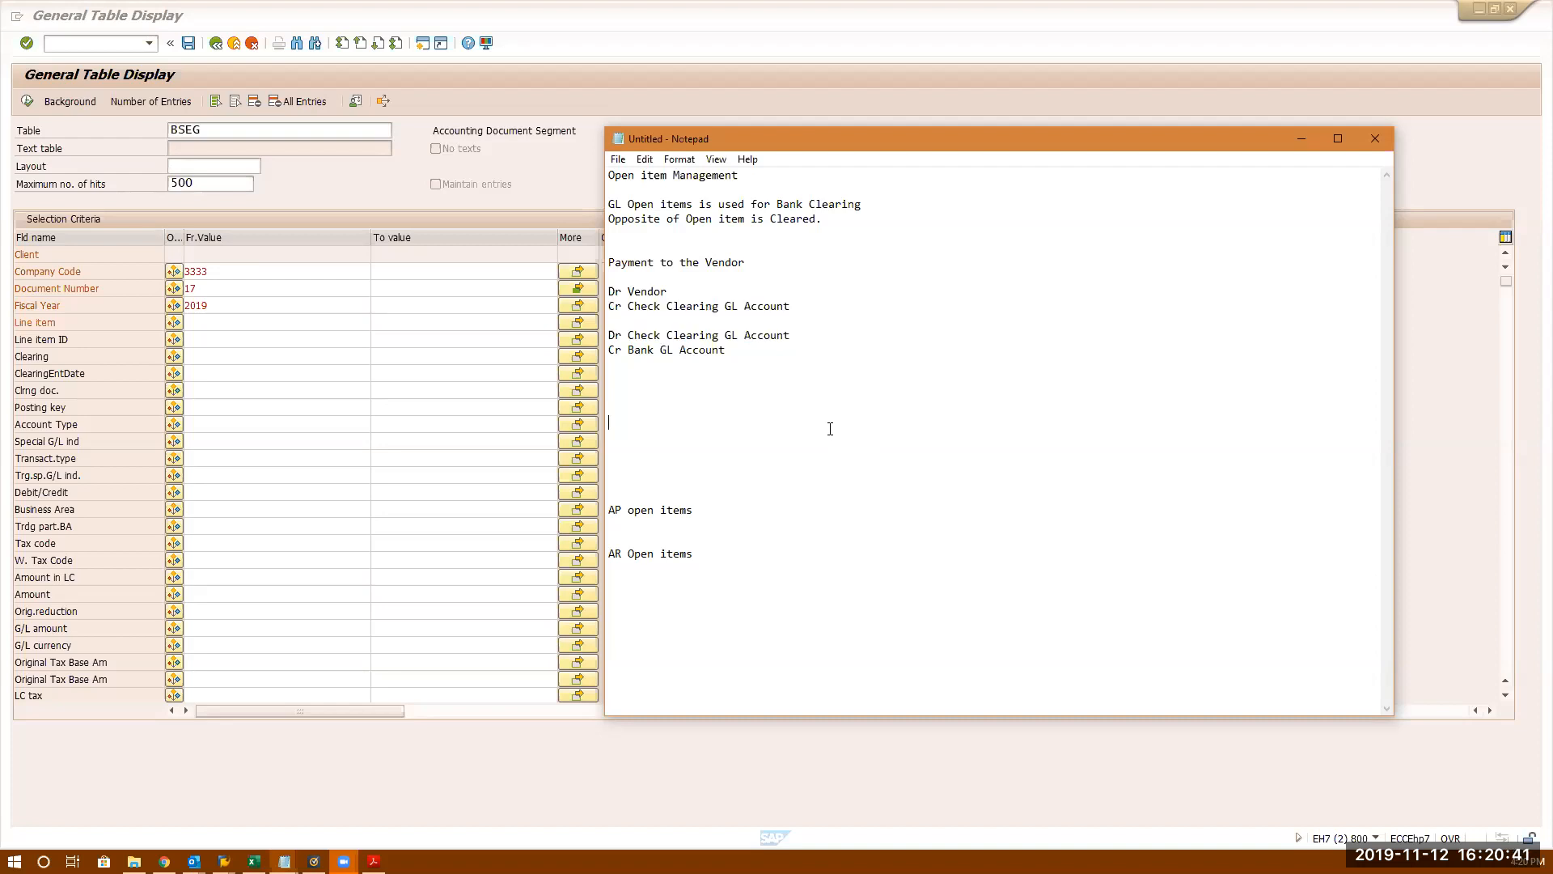
click(795, 306)
click(798, 335)
drag(801, 332, 628, 335)
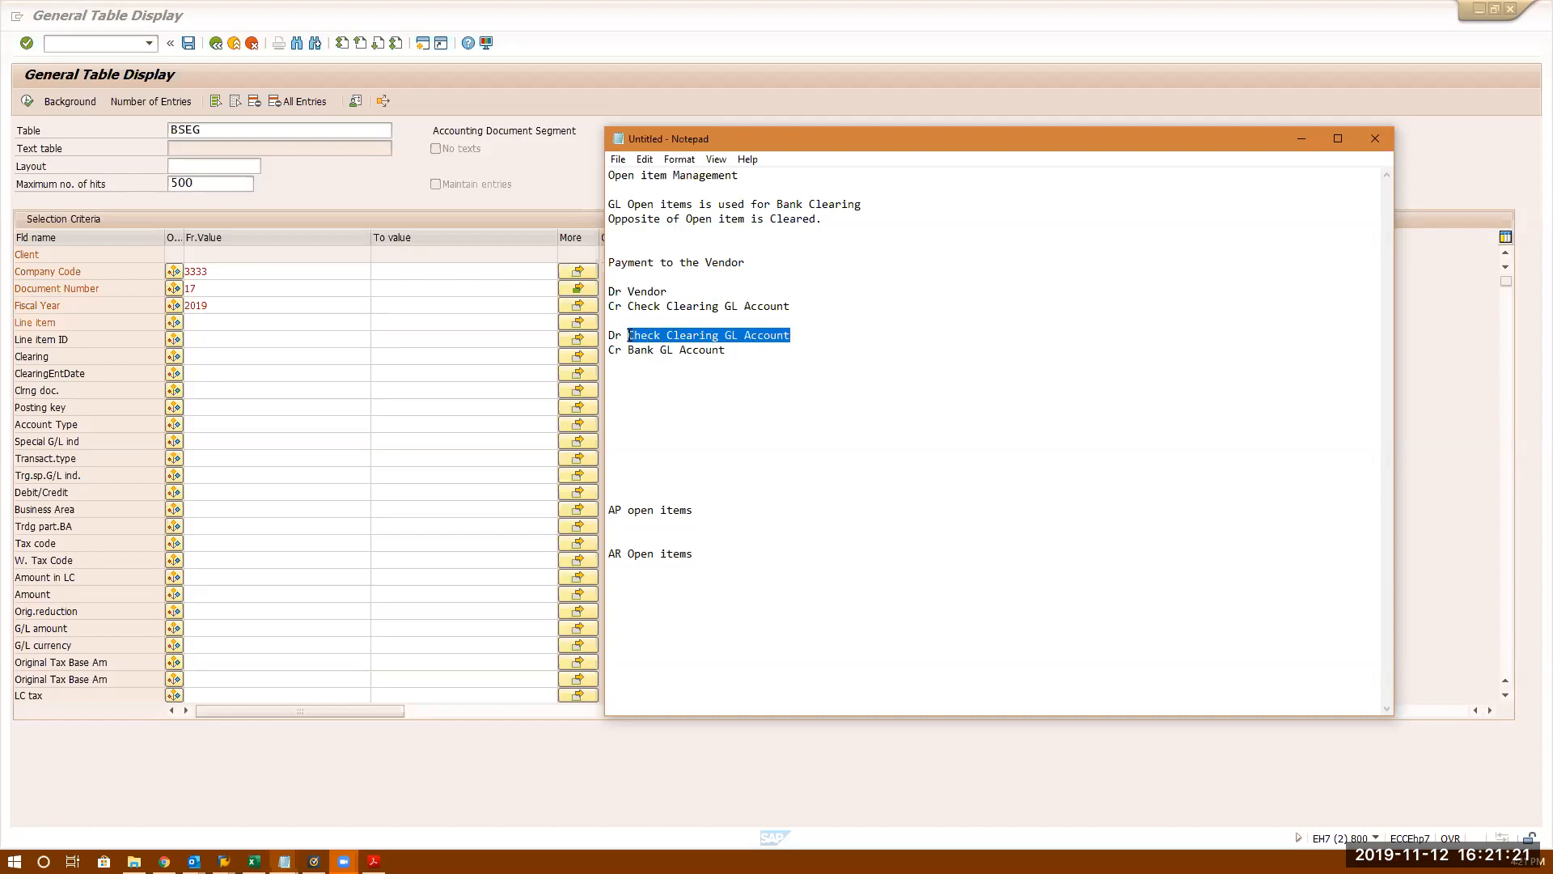
- Add 'Open item clearing account' below the entries and move the Notepad window up-left
click(639, 384)
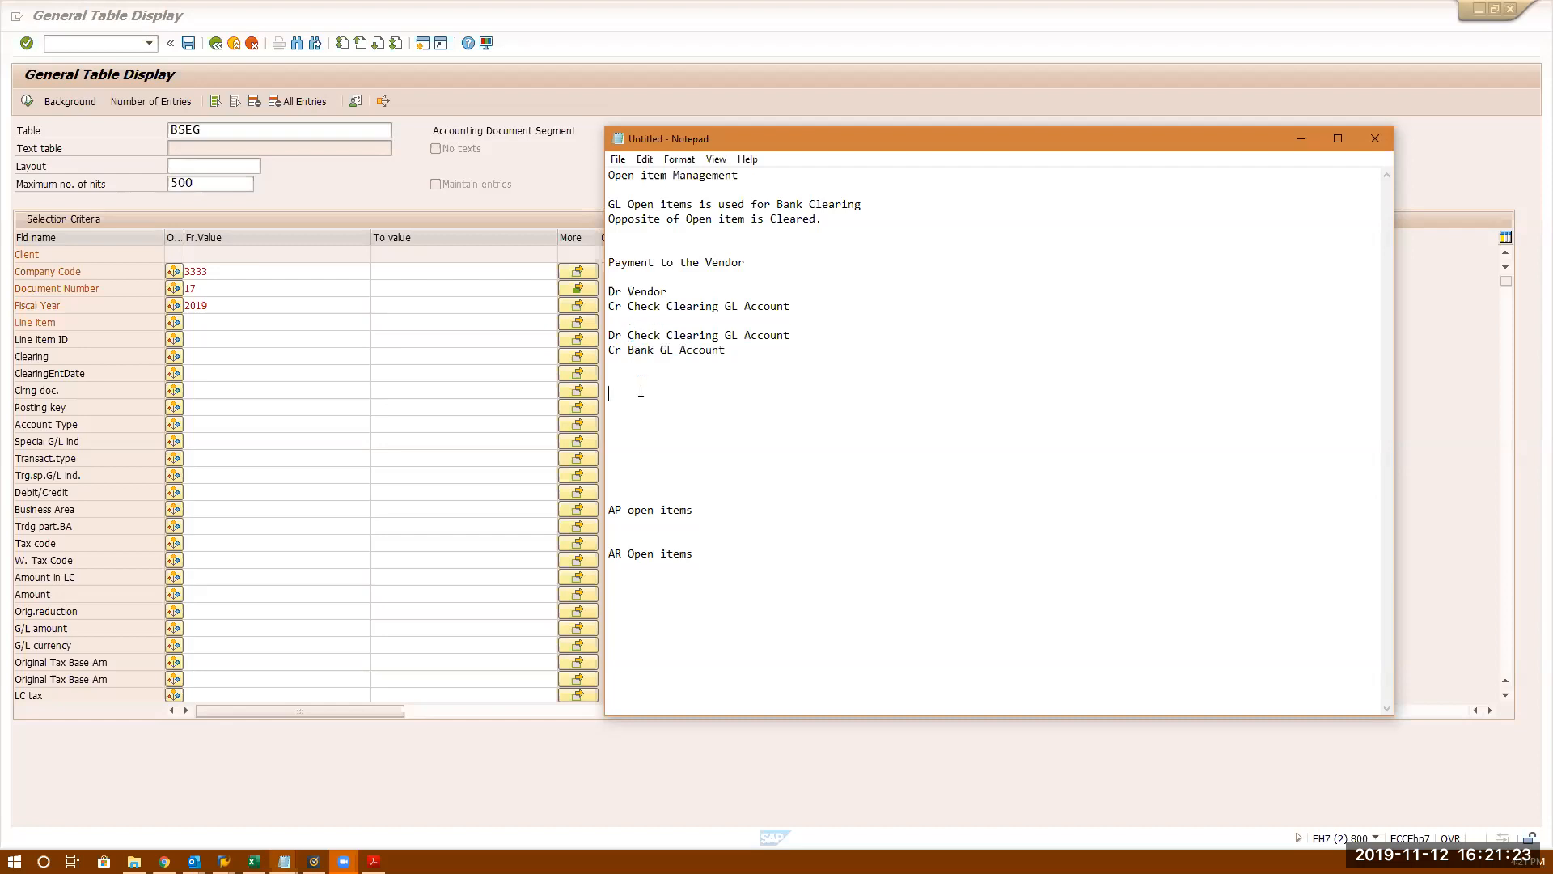
text(Open item clearing account)
key(Return)
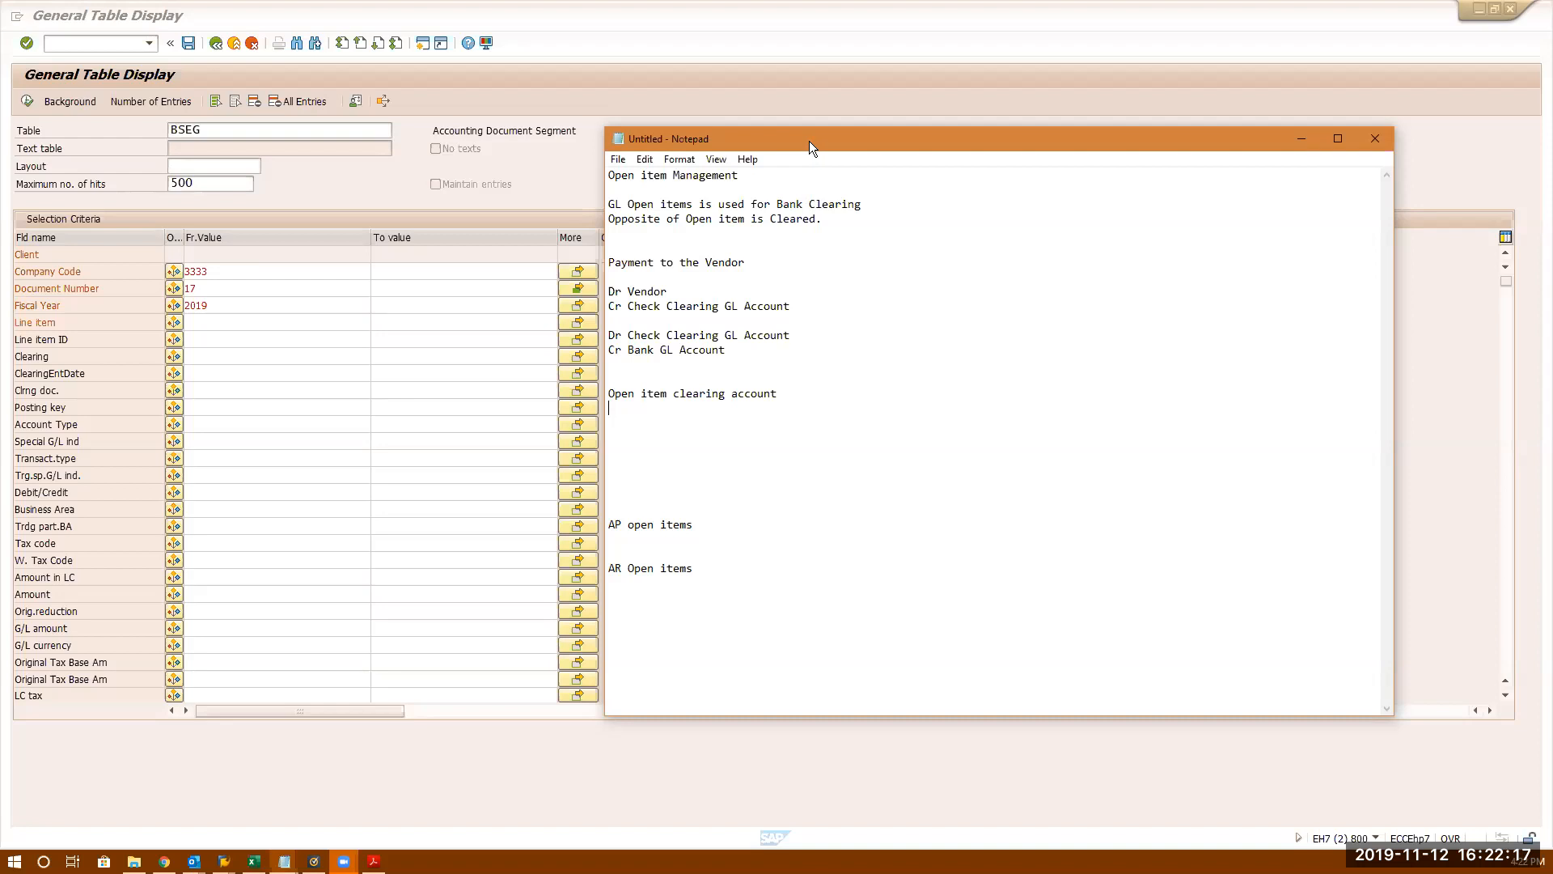
drag(808, 141, 720, 97)
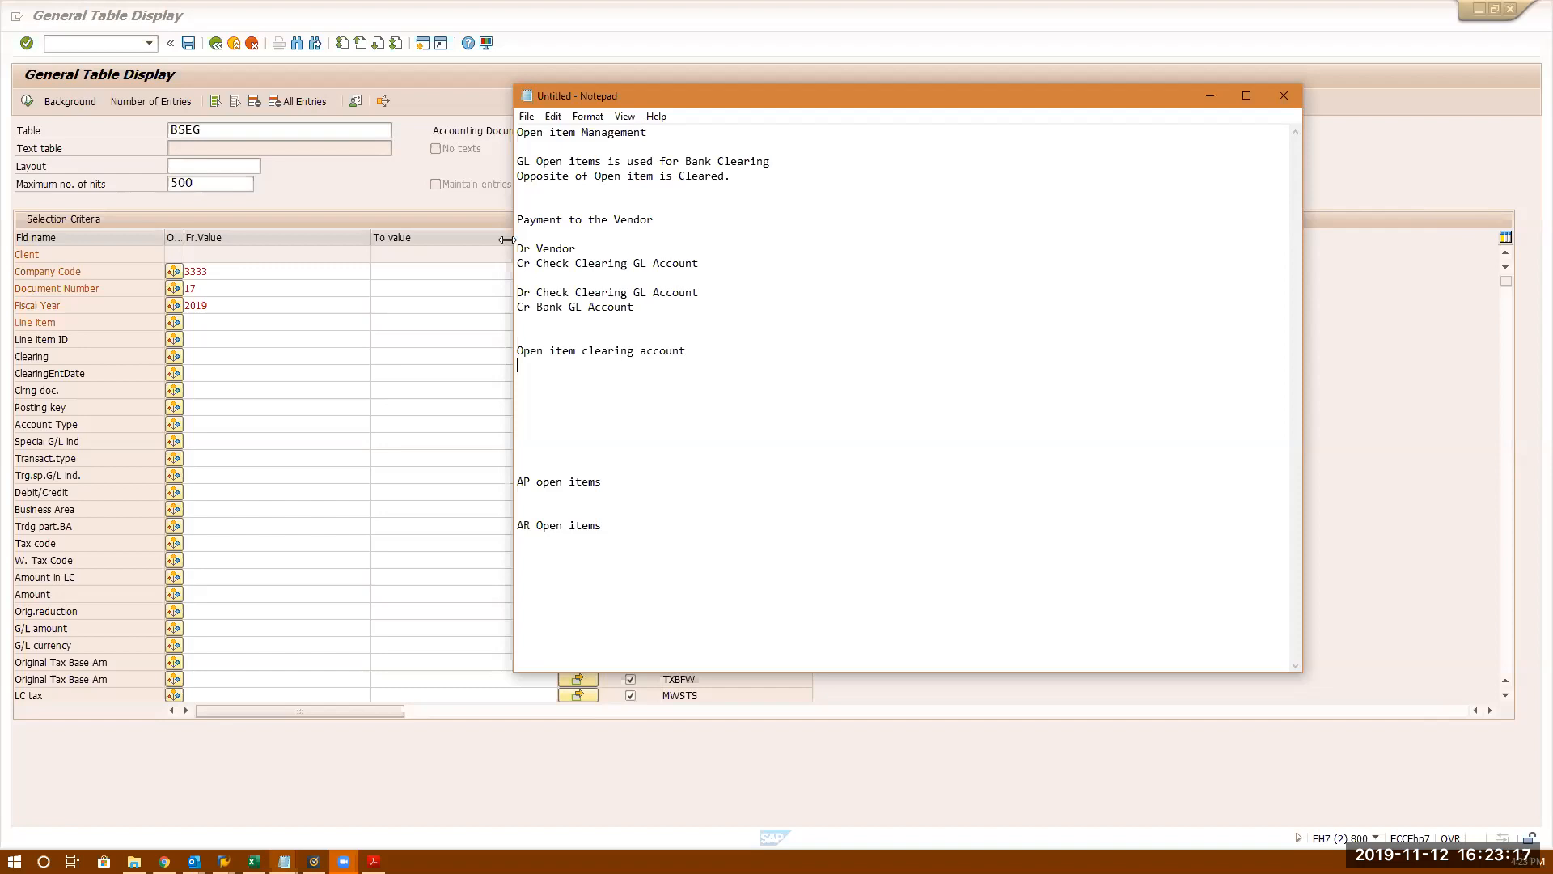
- Run FS00 and display G/L account 400599 Depreciation for company code 3333
click(280, 189)
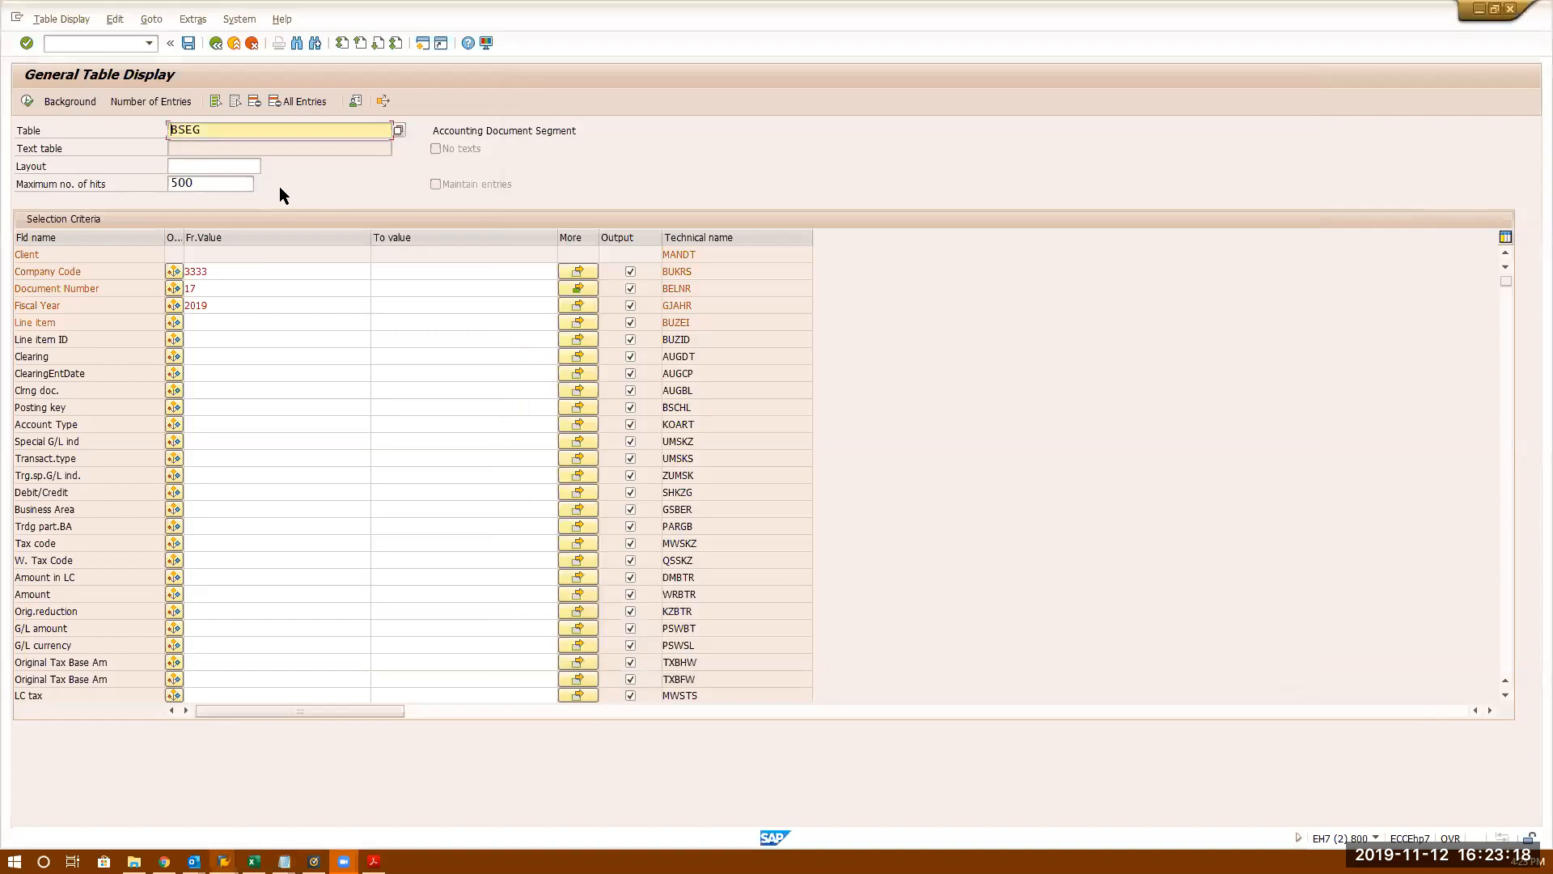
click(118, 44)
text(/nf)
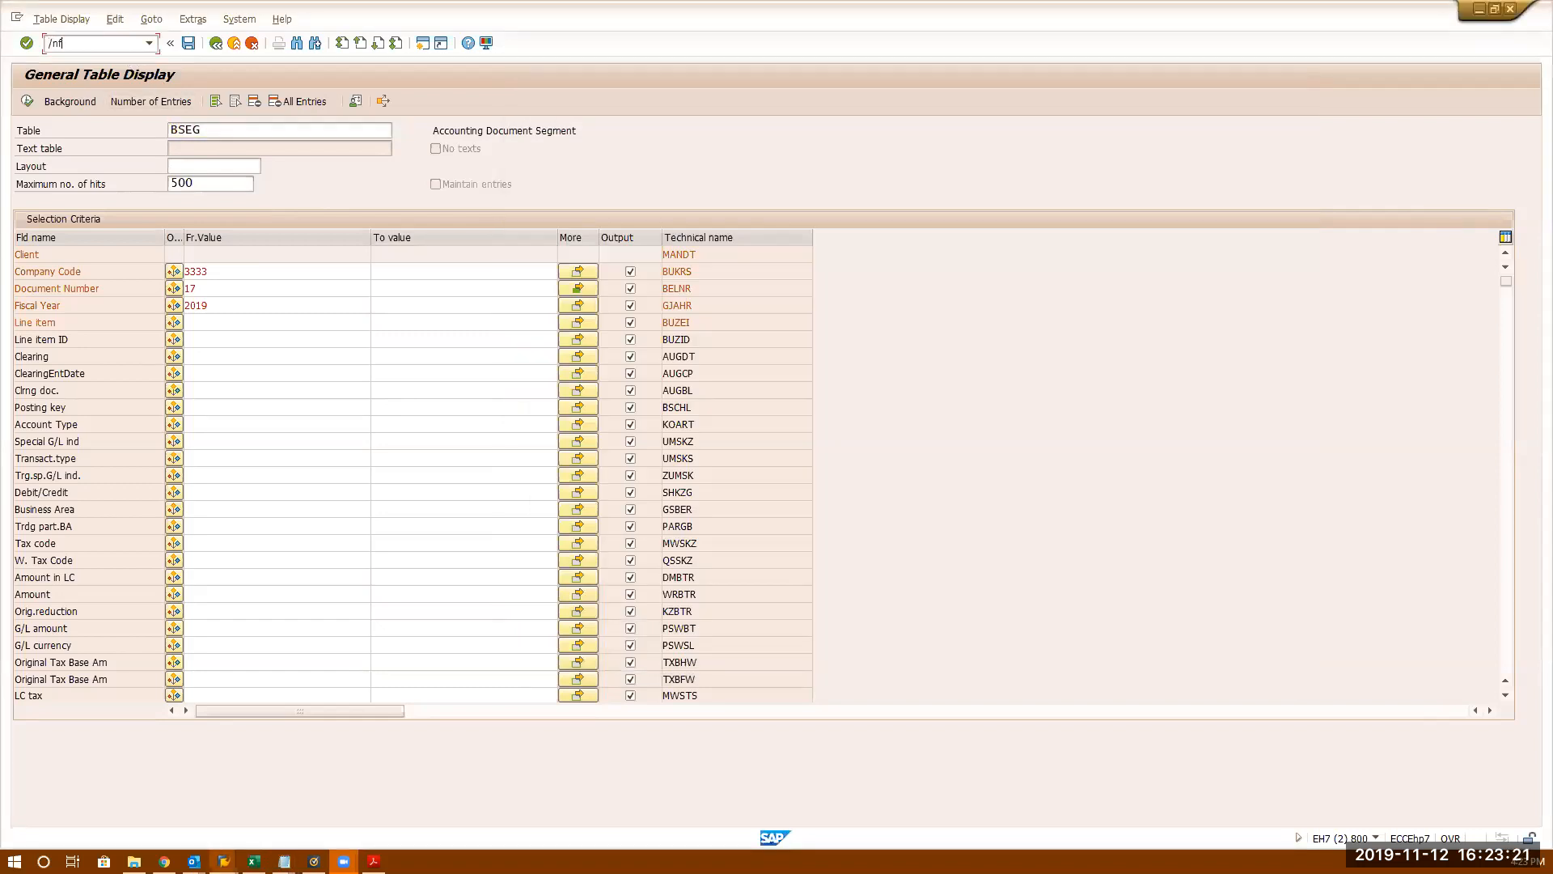
text(s00)
key(Return)
text(fs00)
key(Return)
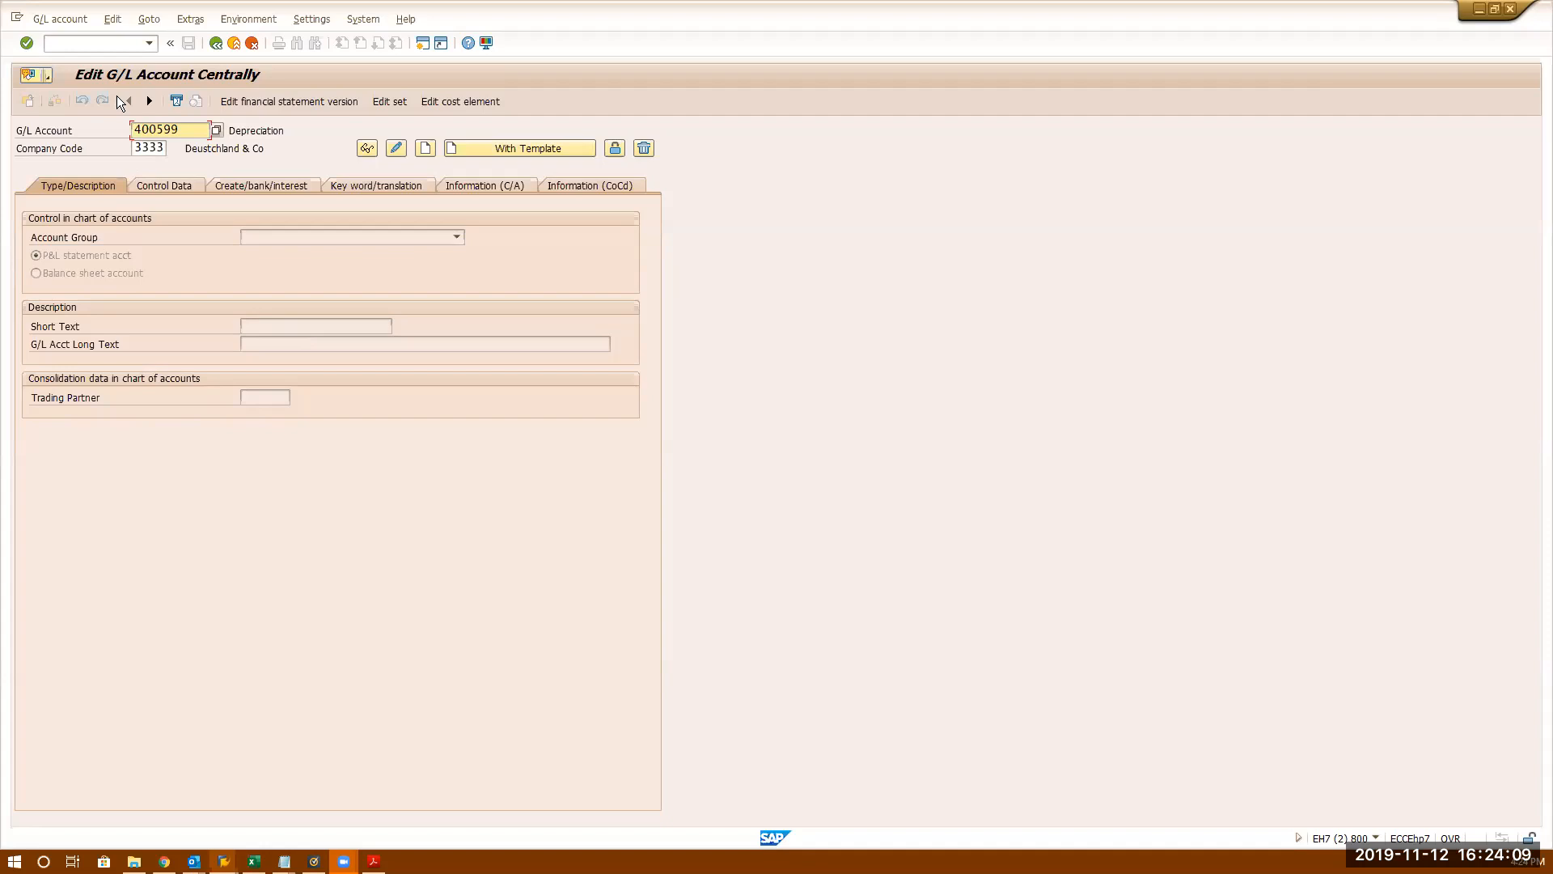
click(99, 41)
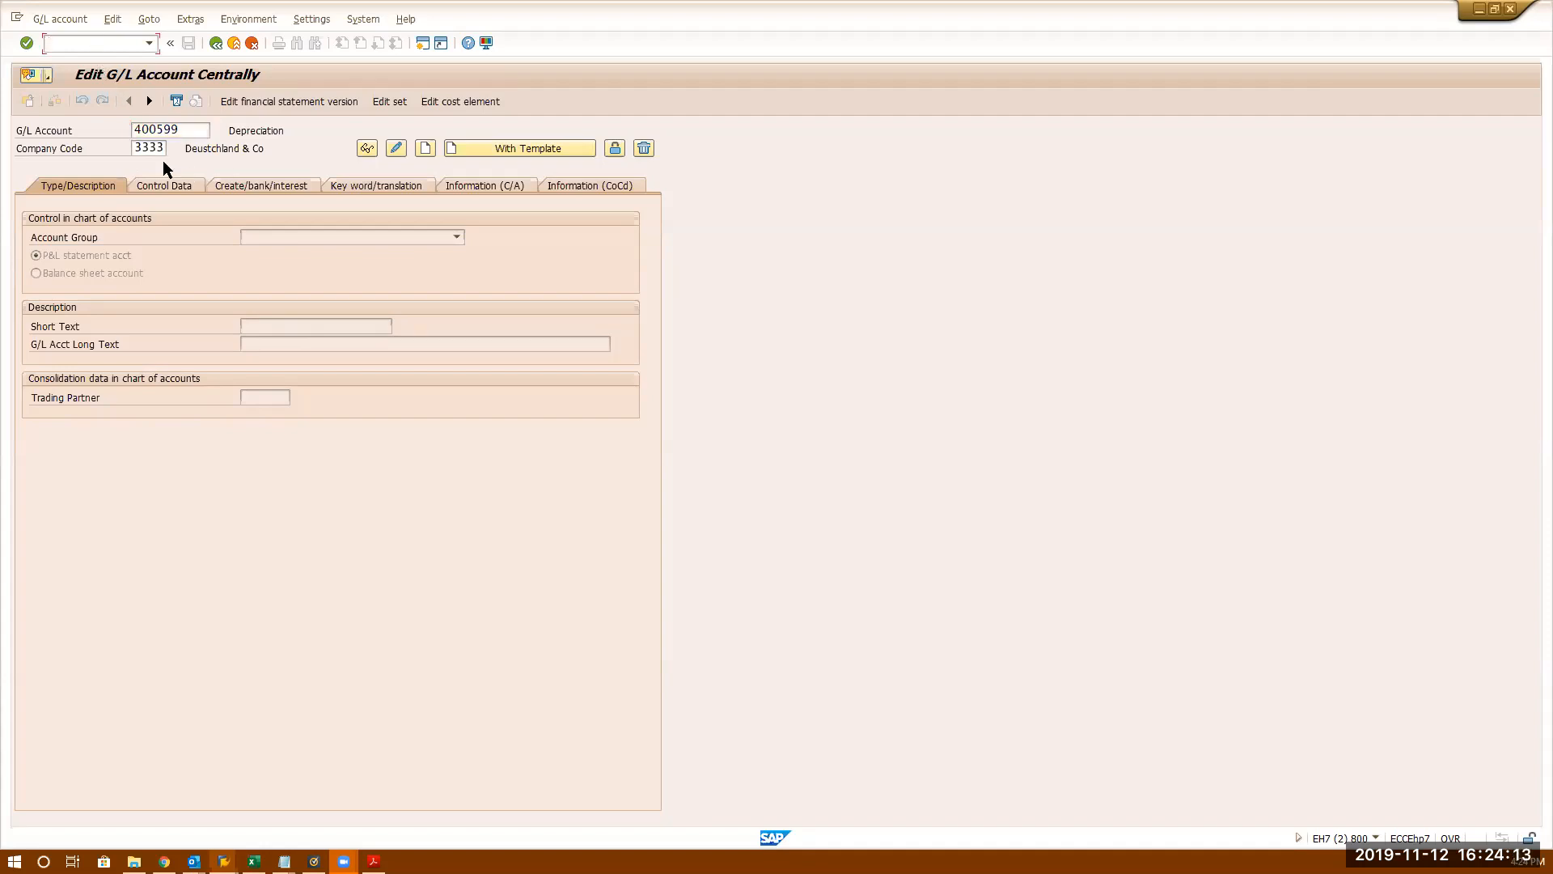
double_click(139, 149)
- Switch to the Untitled Notepad notes and review the 'GL Account' entries
click(285, 860)
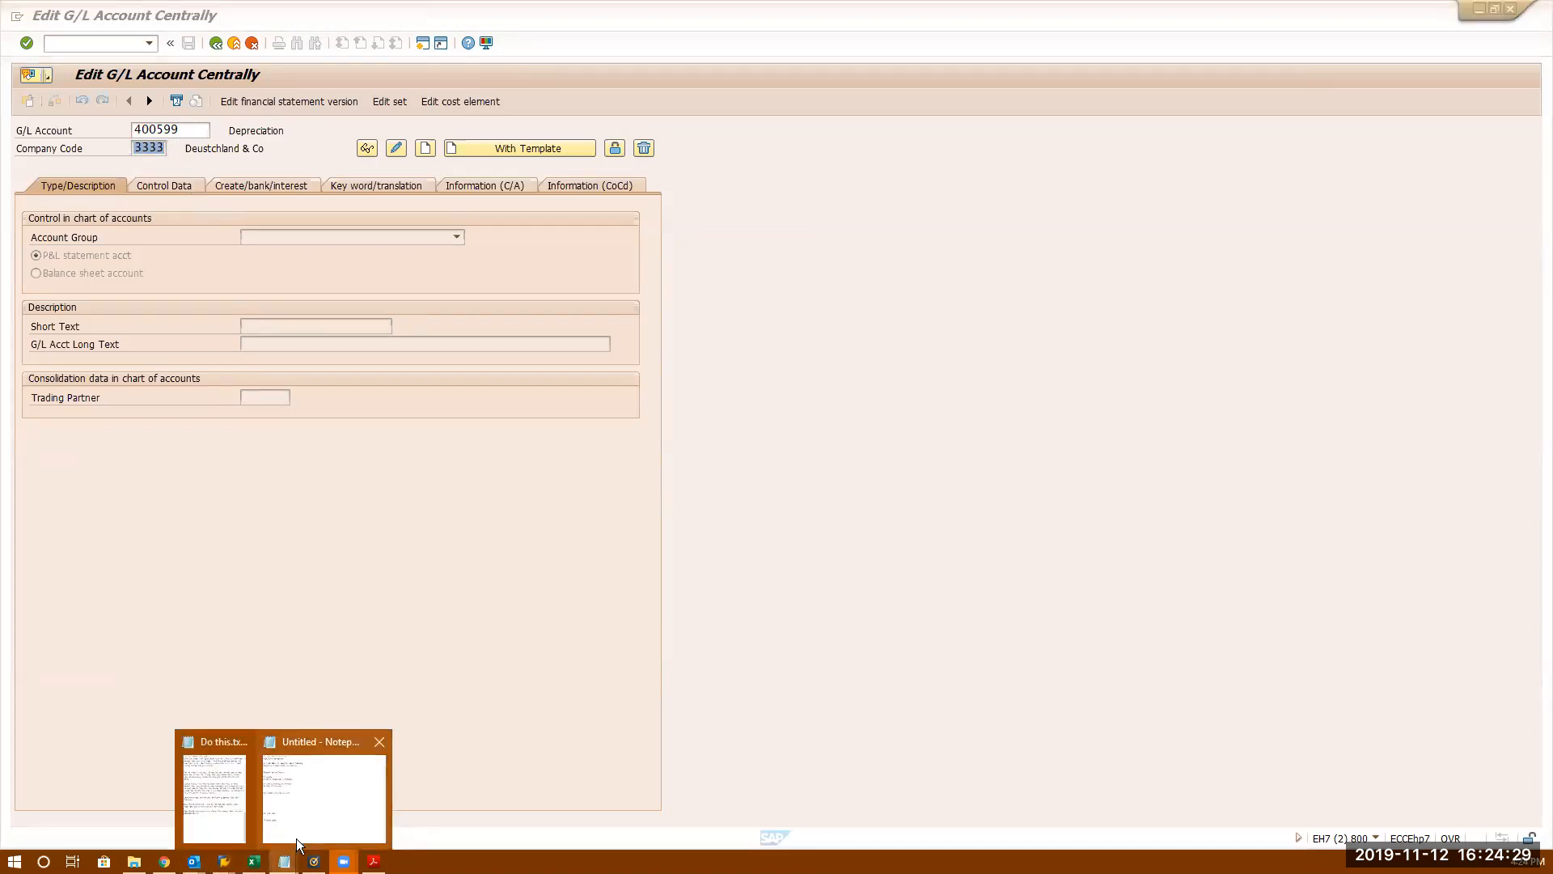
click(318, 810)
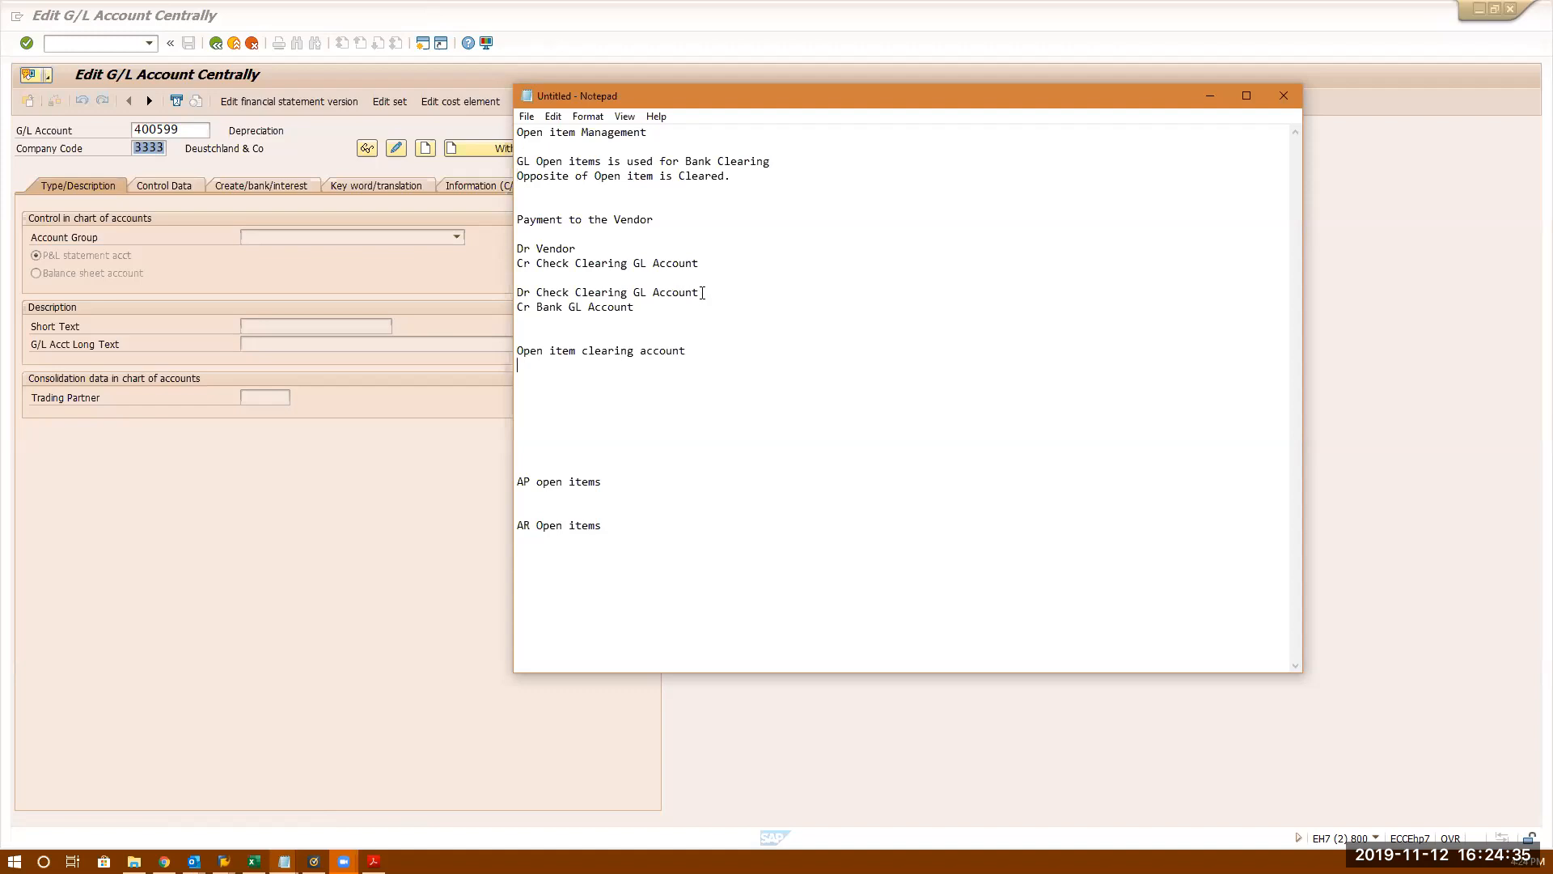
drag(700, 292, 515, 292)
click(668, 314)
- Replace account 400599 with 10000000 and dismiss the message that it doesn't exist
click(189, 128)
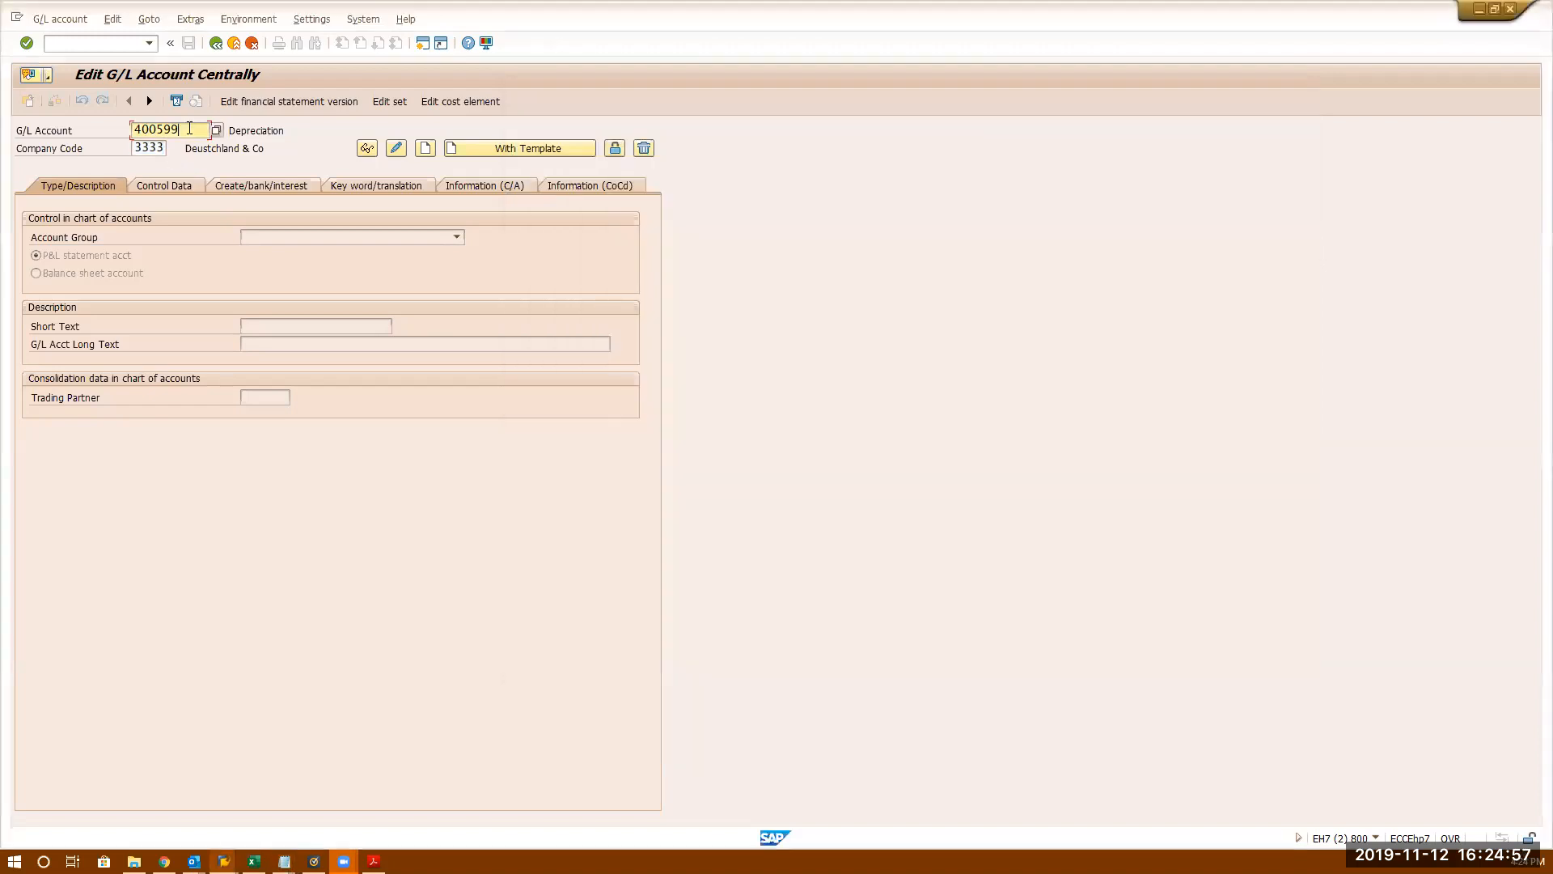
key(ctrl+a)
key(BackSpace)
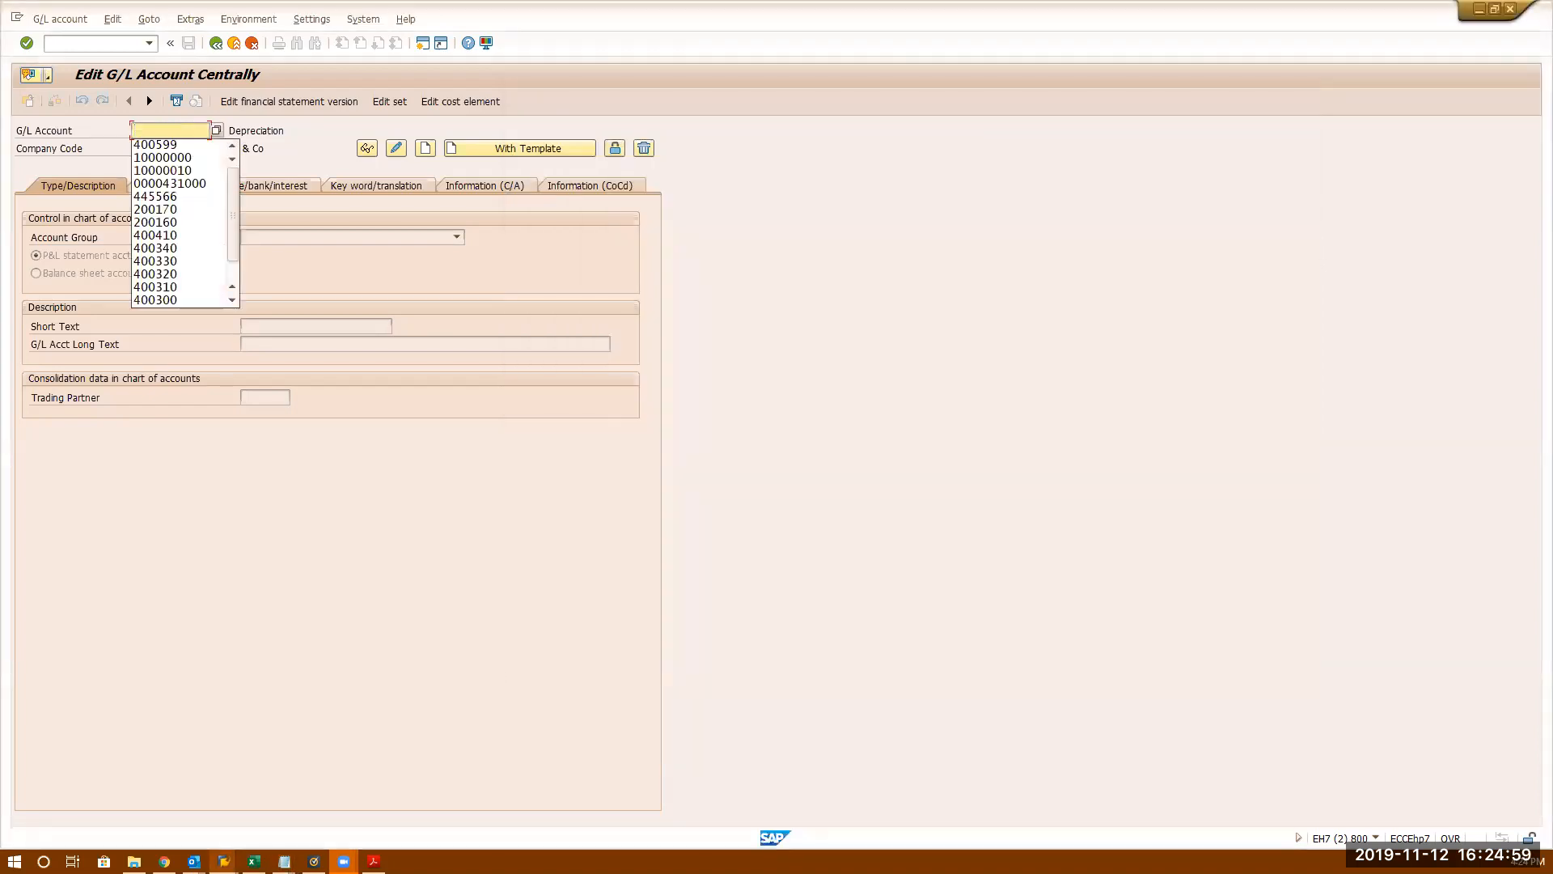
click(148, 159)
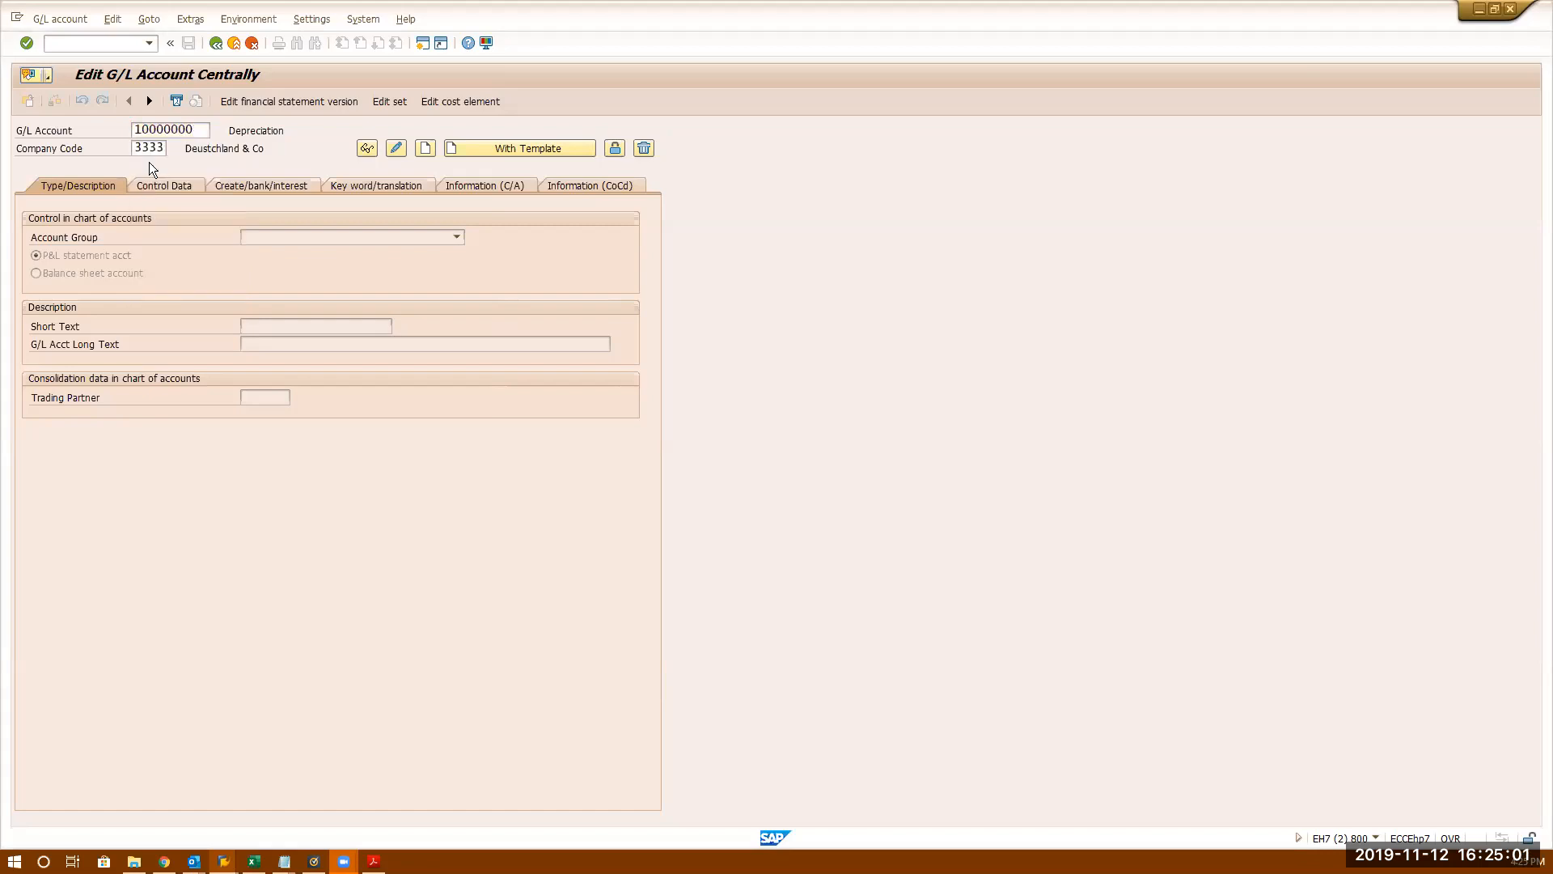
key(Return)
key(Return)
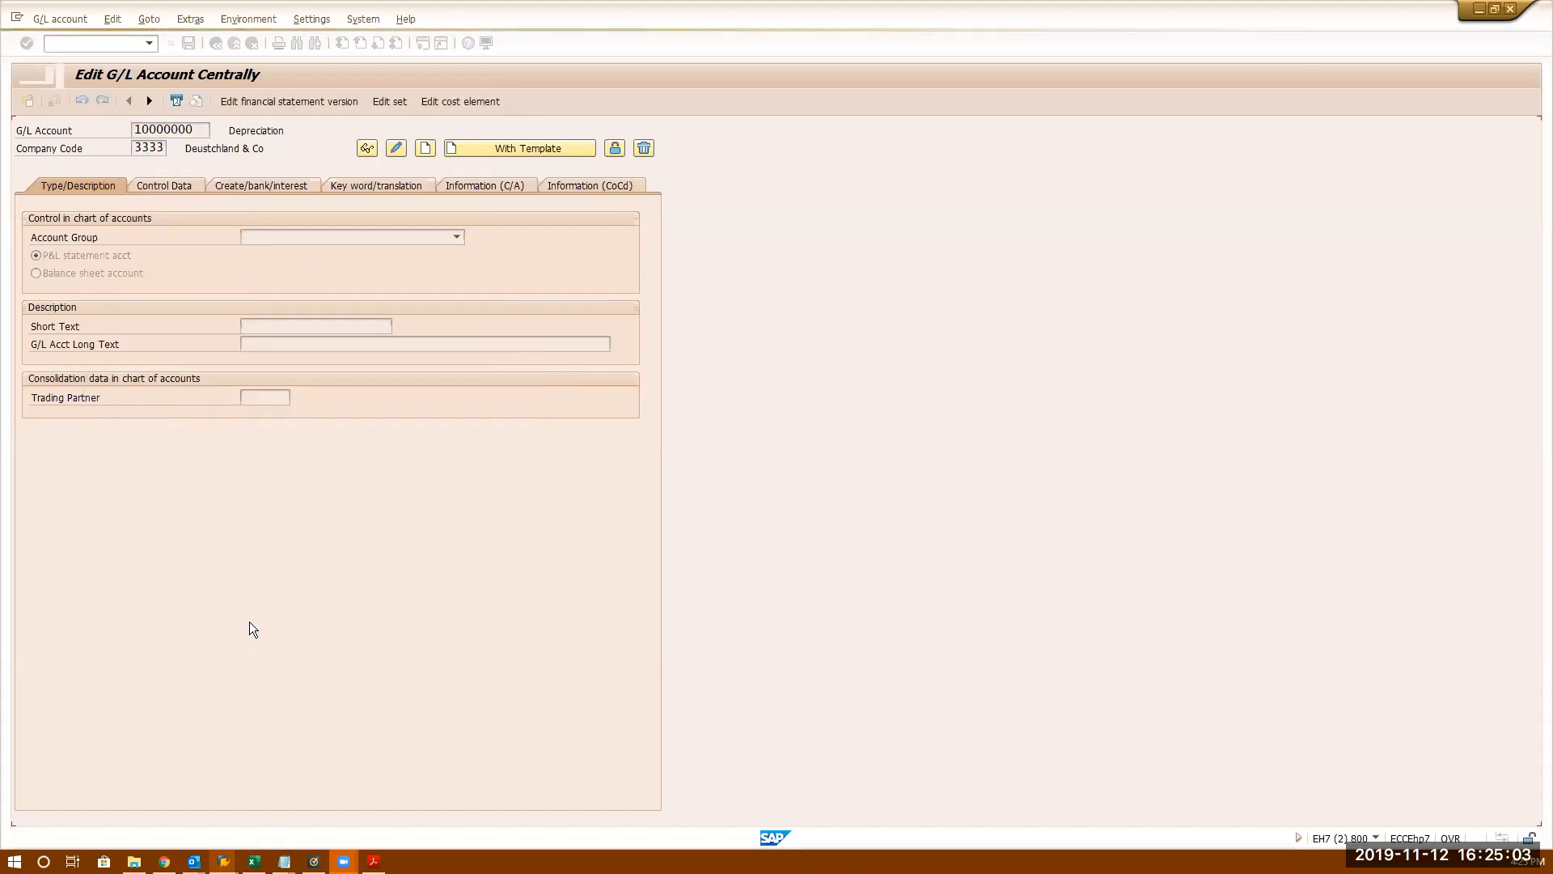
- Run SPRO and expand Financial Accounting > General Ledger > G/L Accounts > Master Data > Preparations
click(107, 38)
text(/ospro)
key(Return)
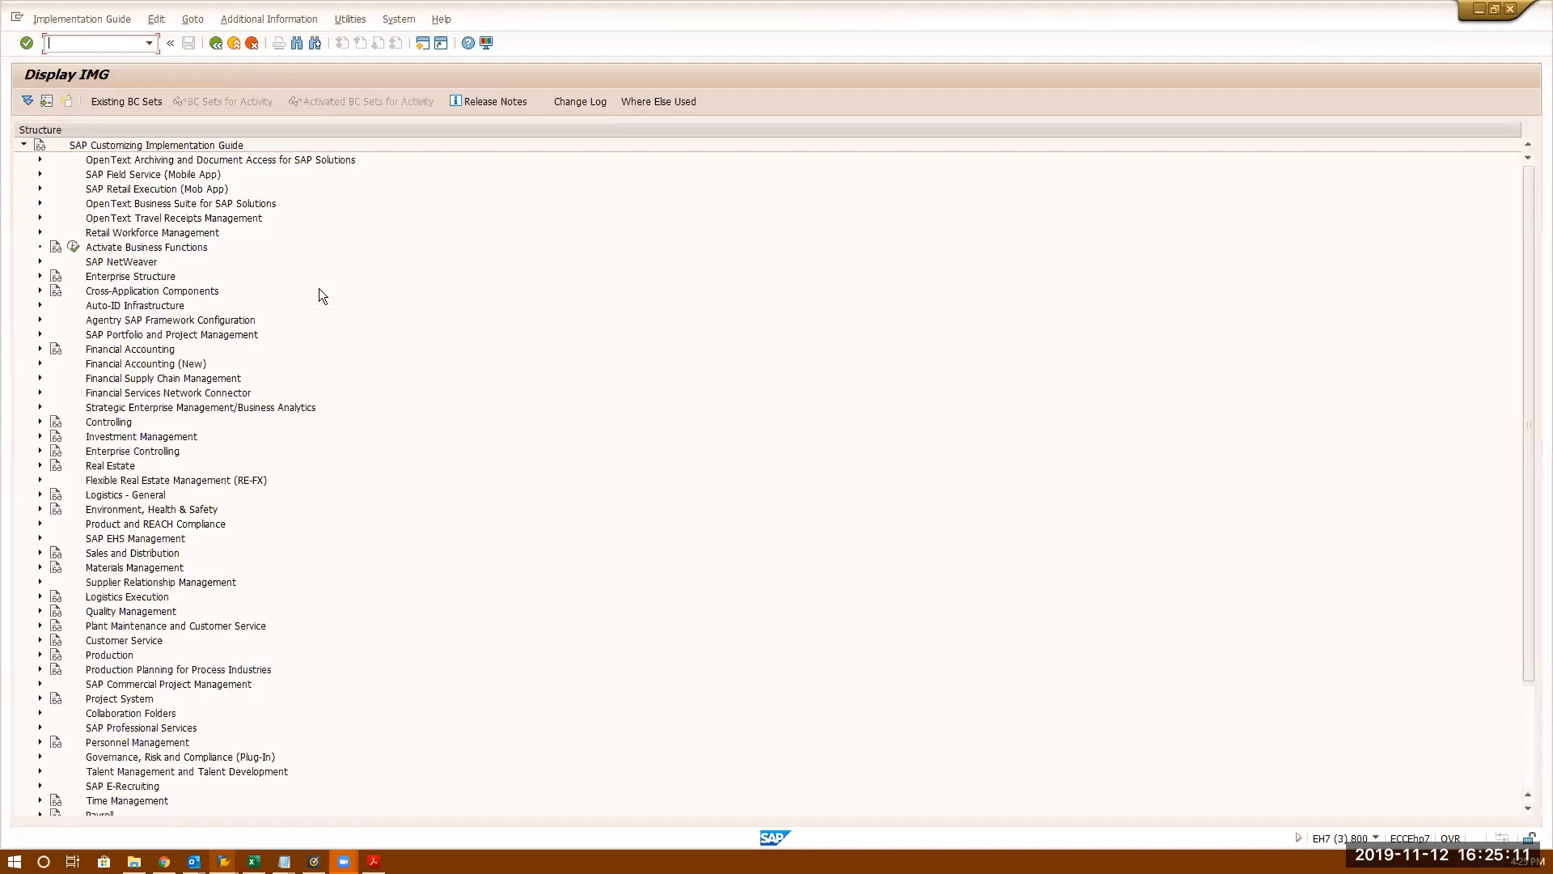
click(40, 364)
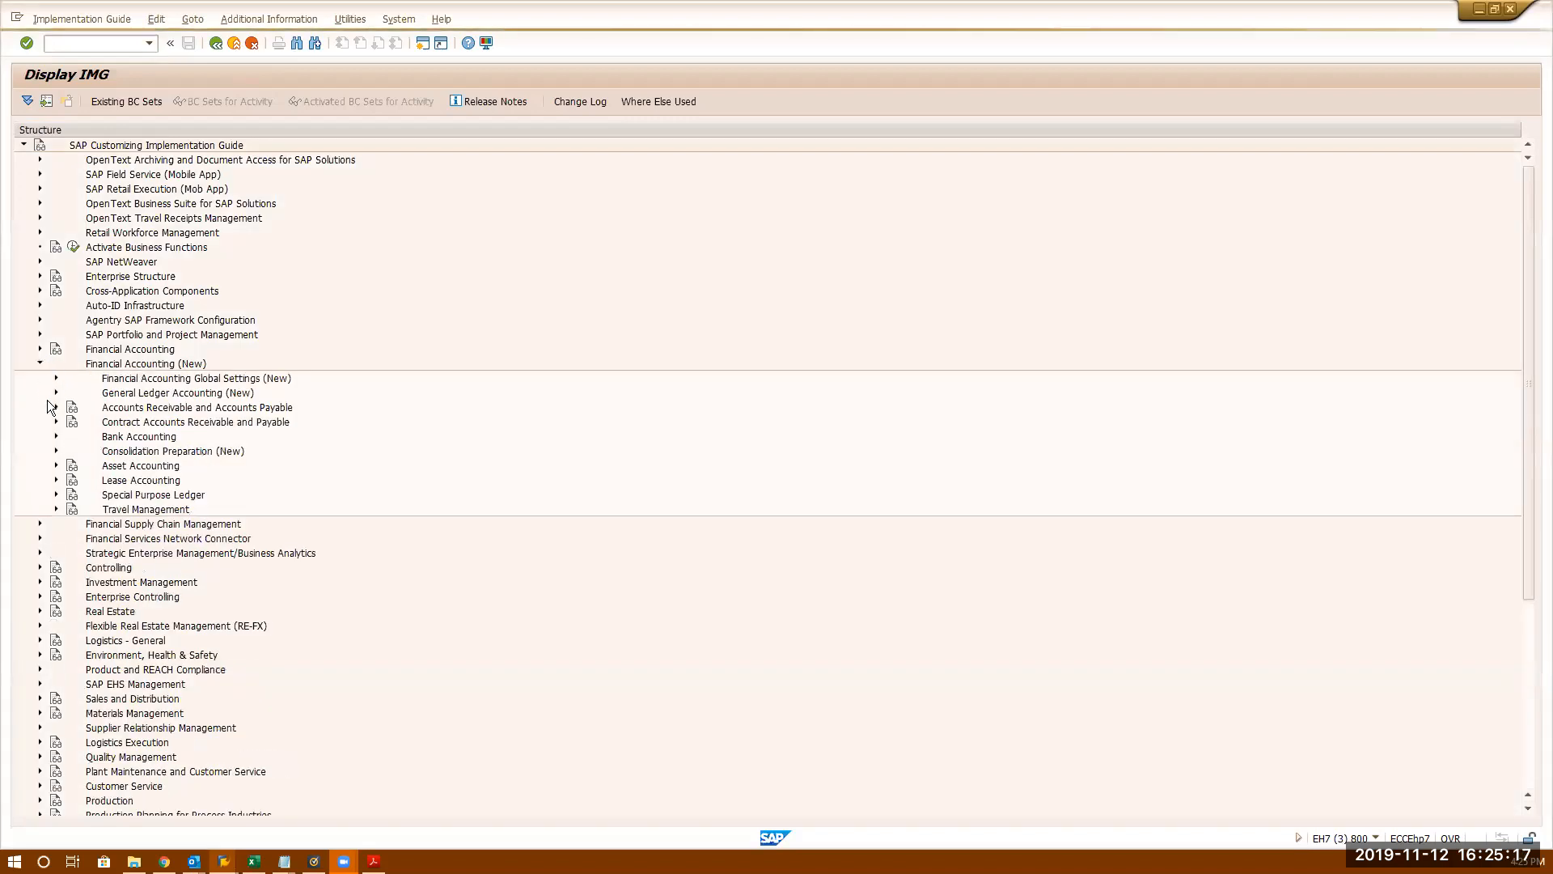
click(40, 348)
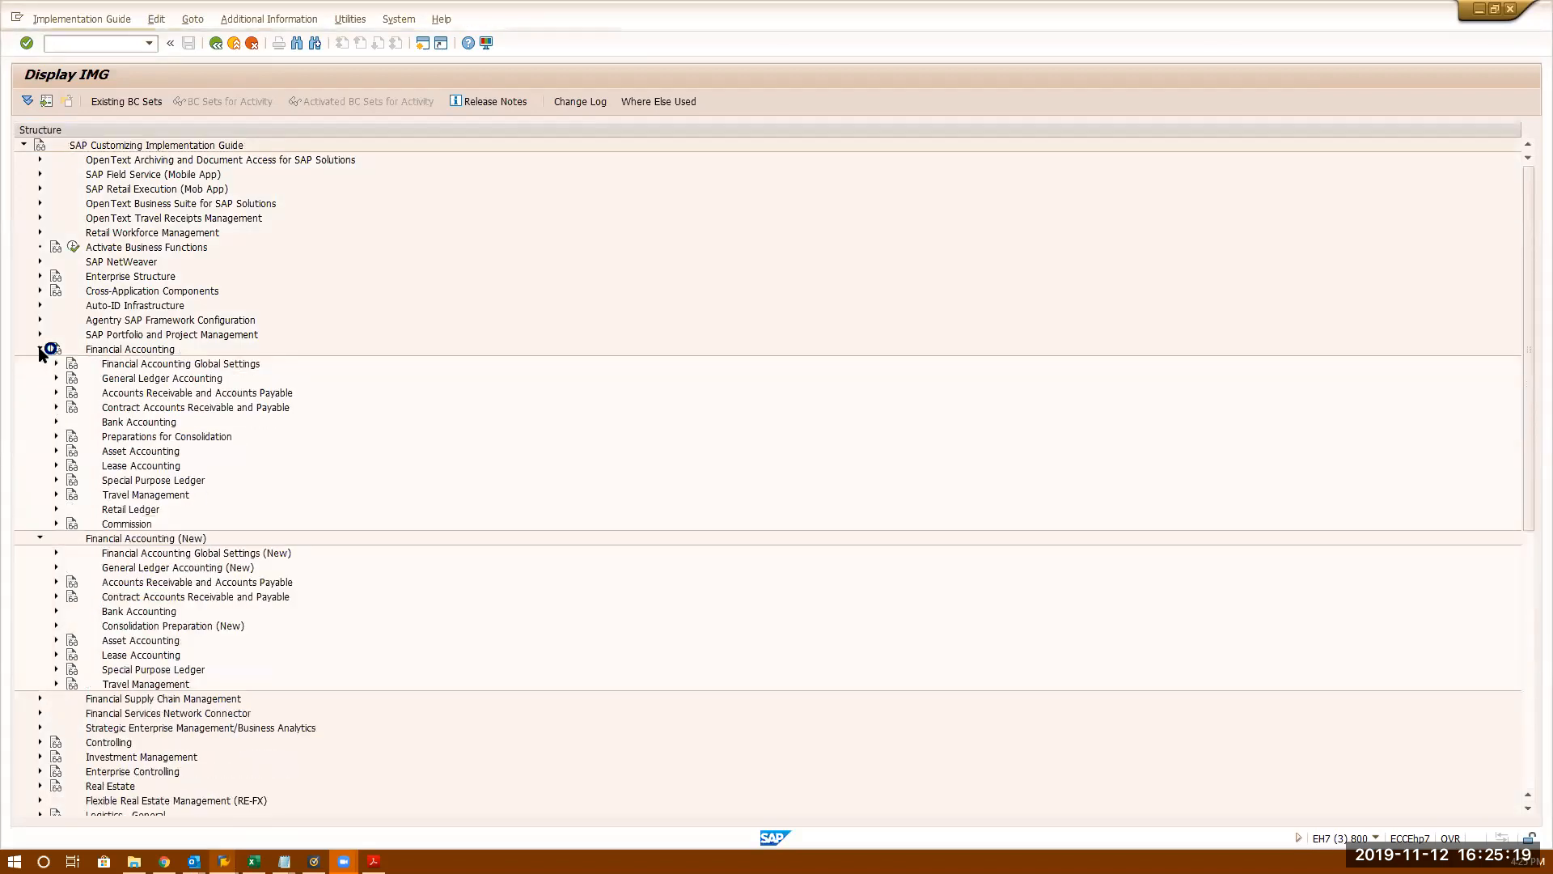
click(56, 378)
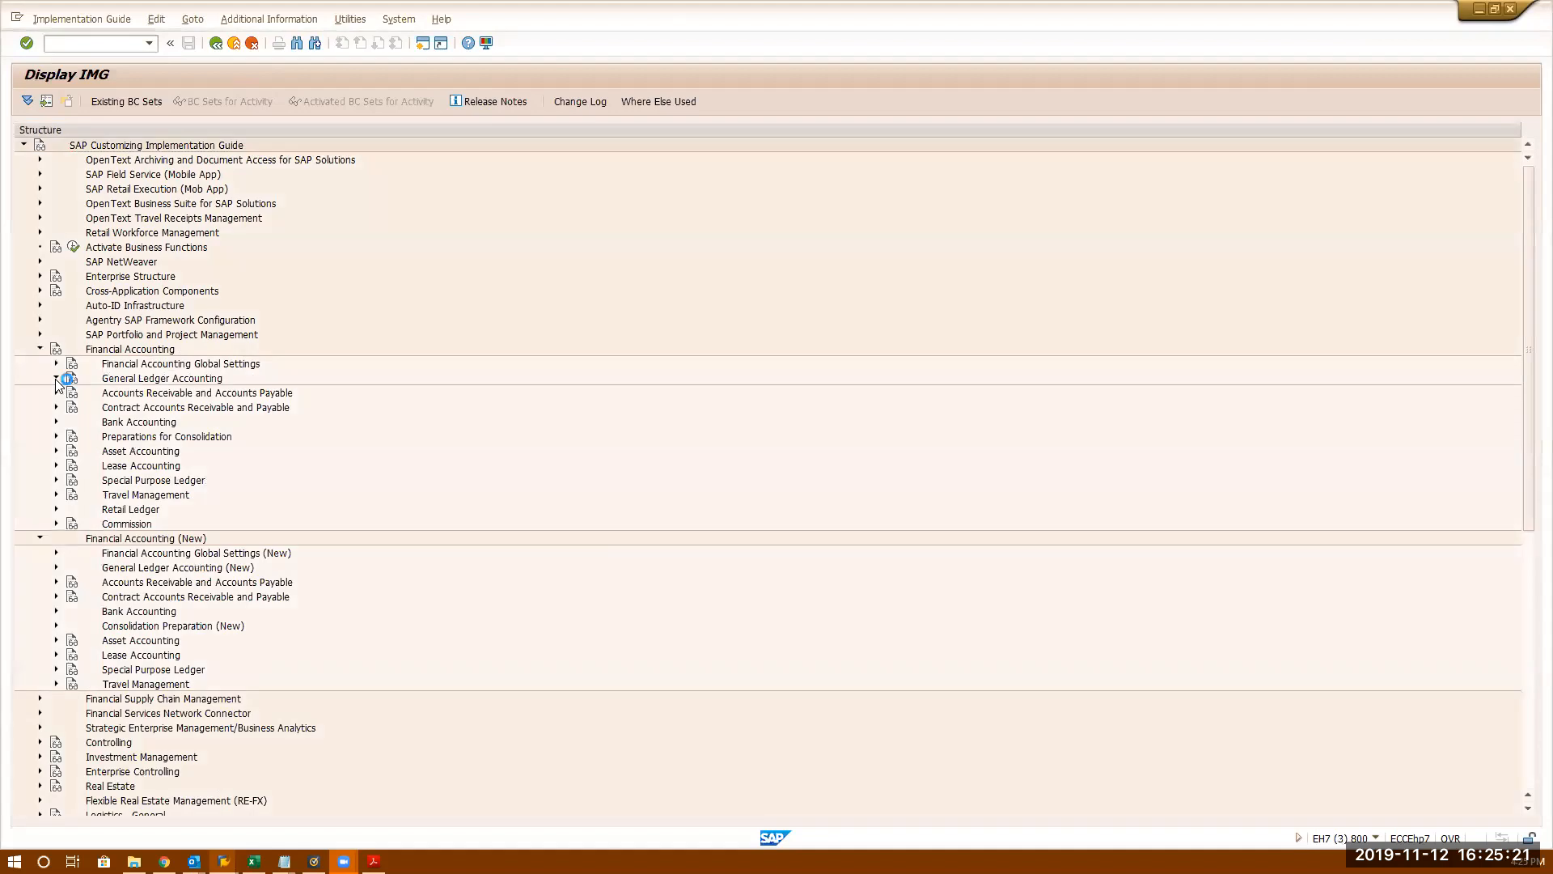
click(72, 392)
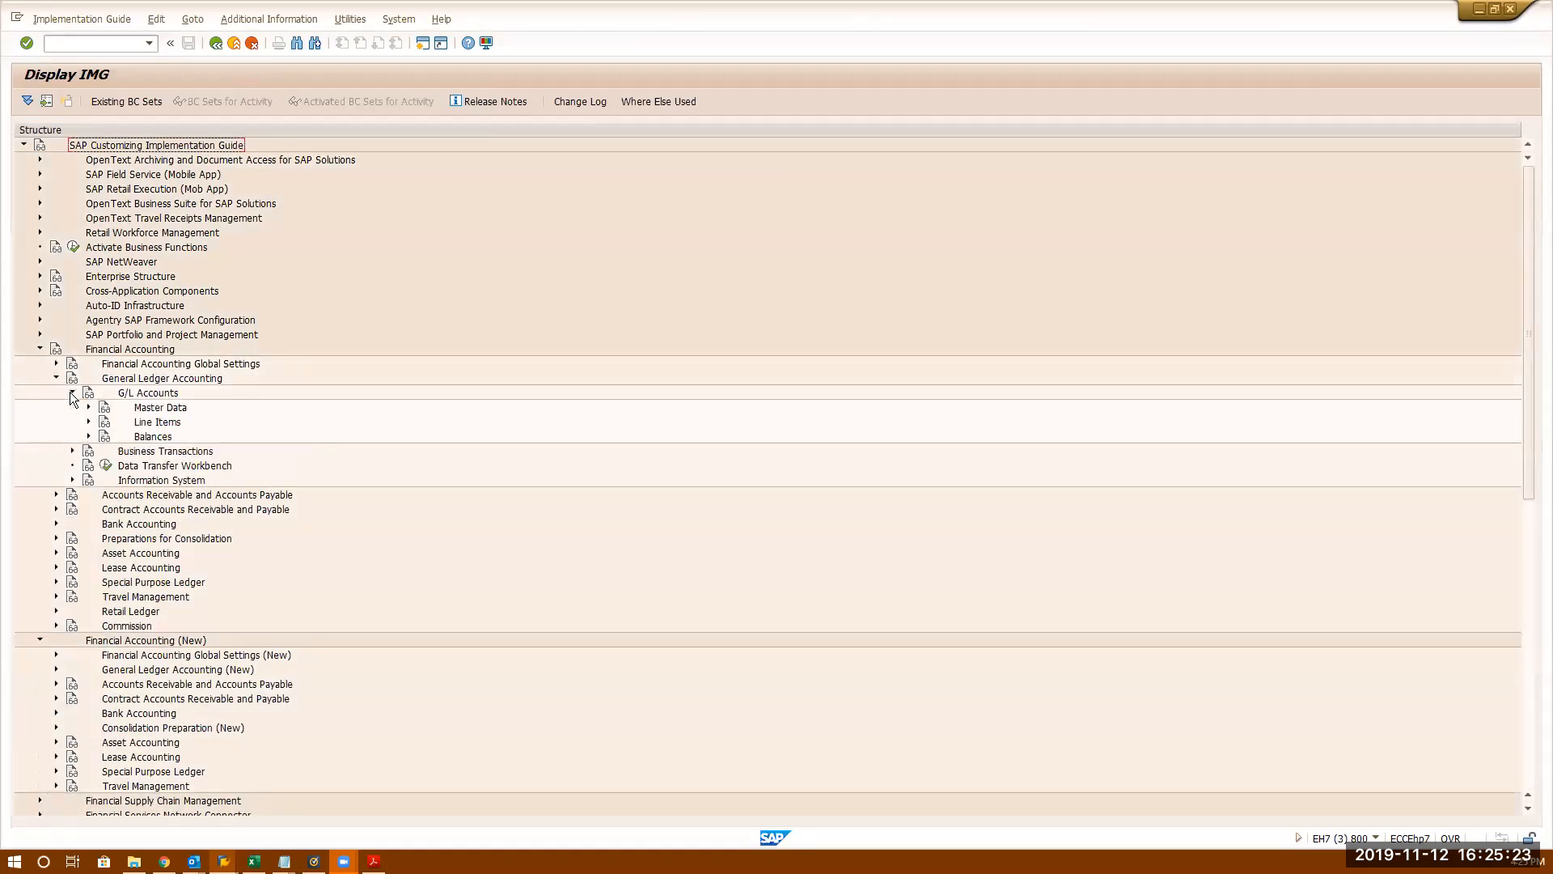
click(88, 407)
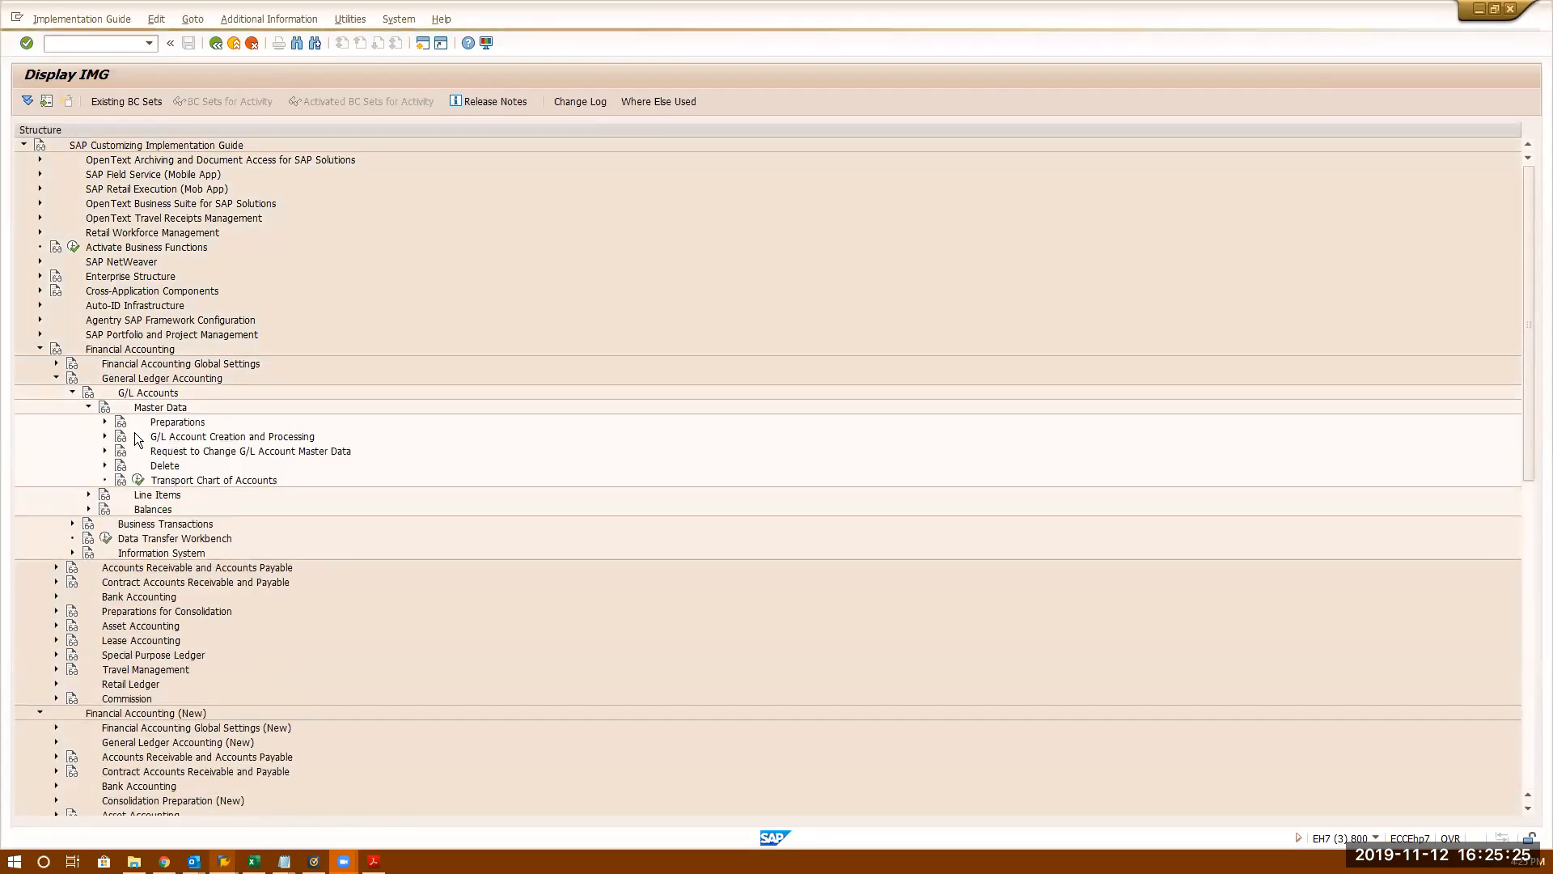
click(104, 422)
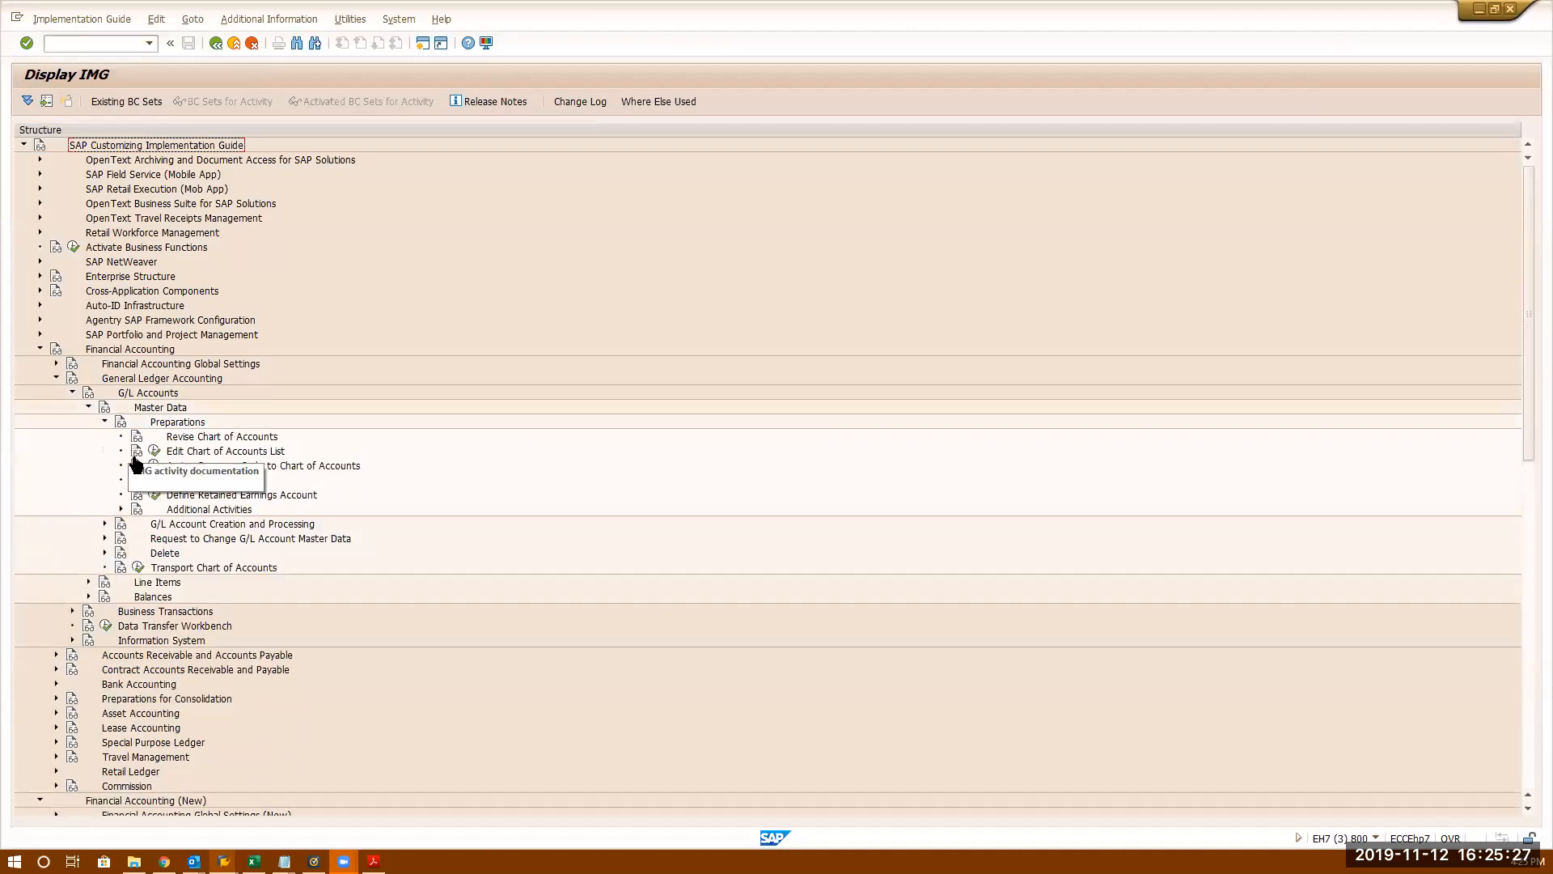
click(154, 481)
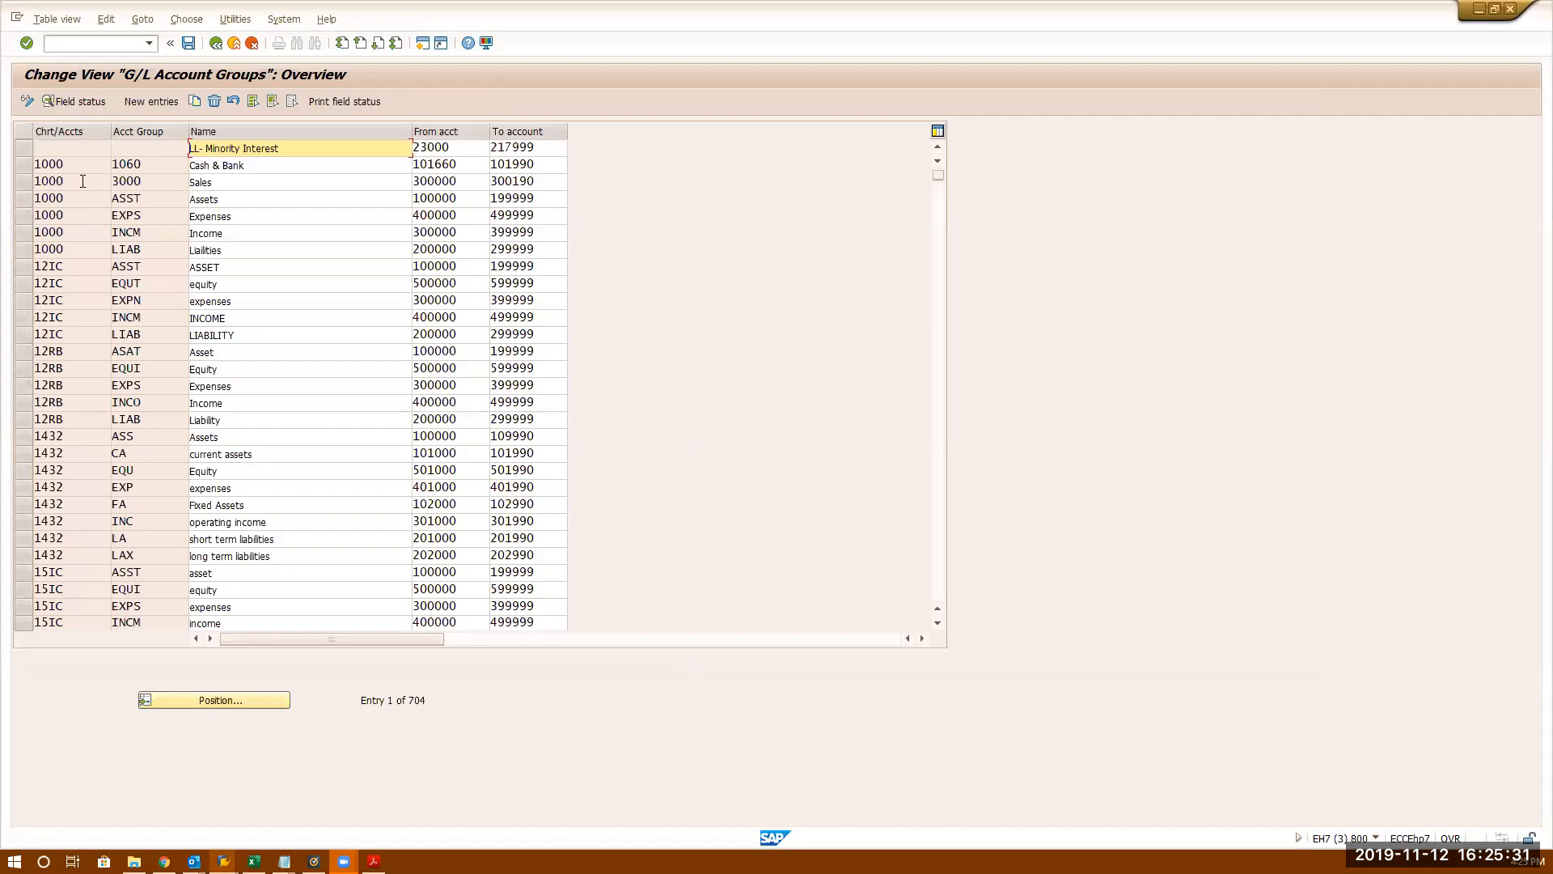
- Position the account groups list at chart VRI3 and select the VRIT RVEN row
click(941, 482)
click(940, 480)
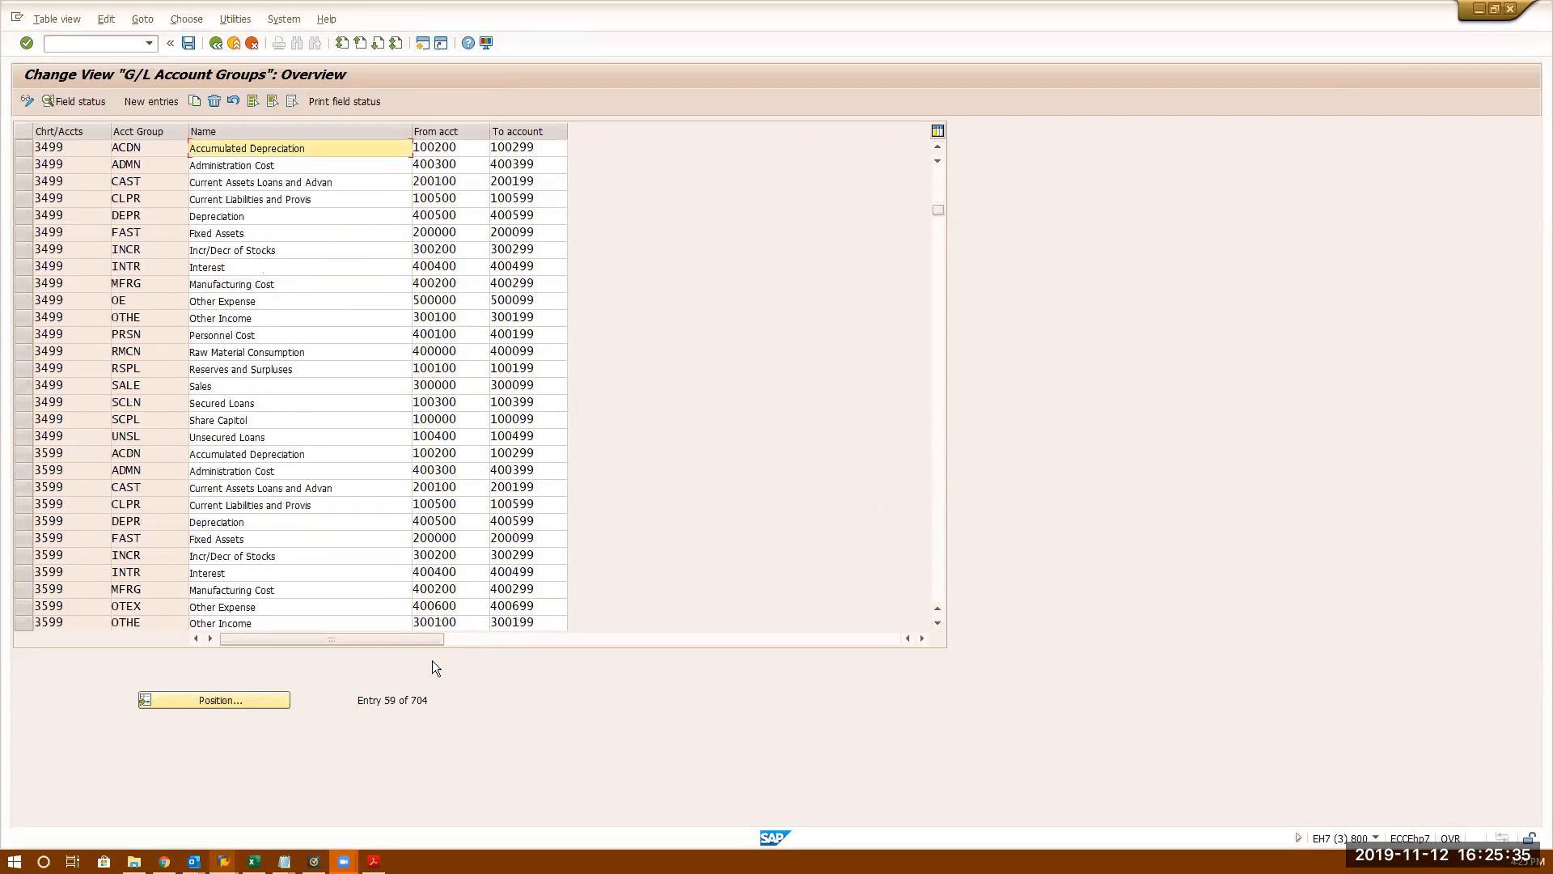
click(220, 700)
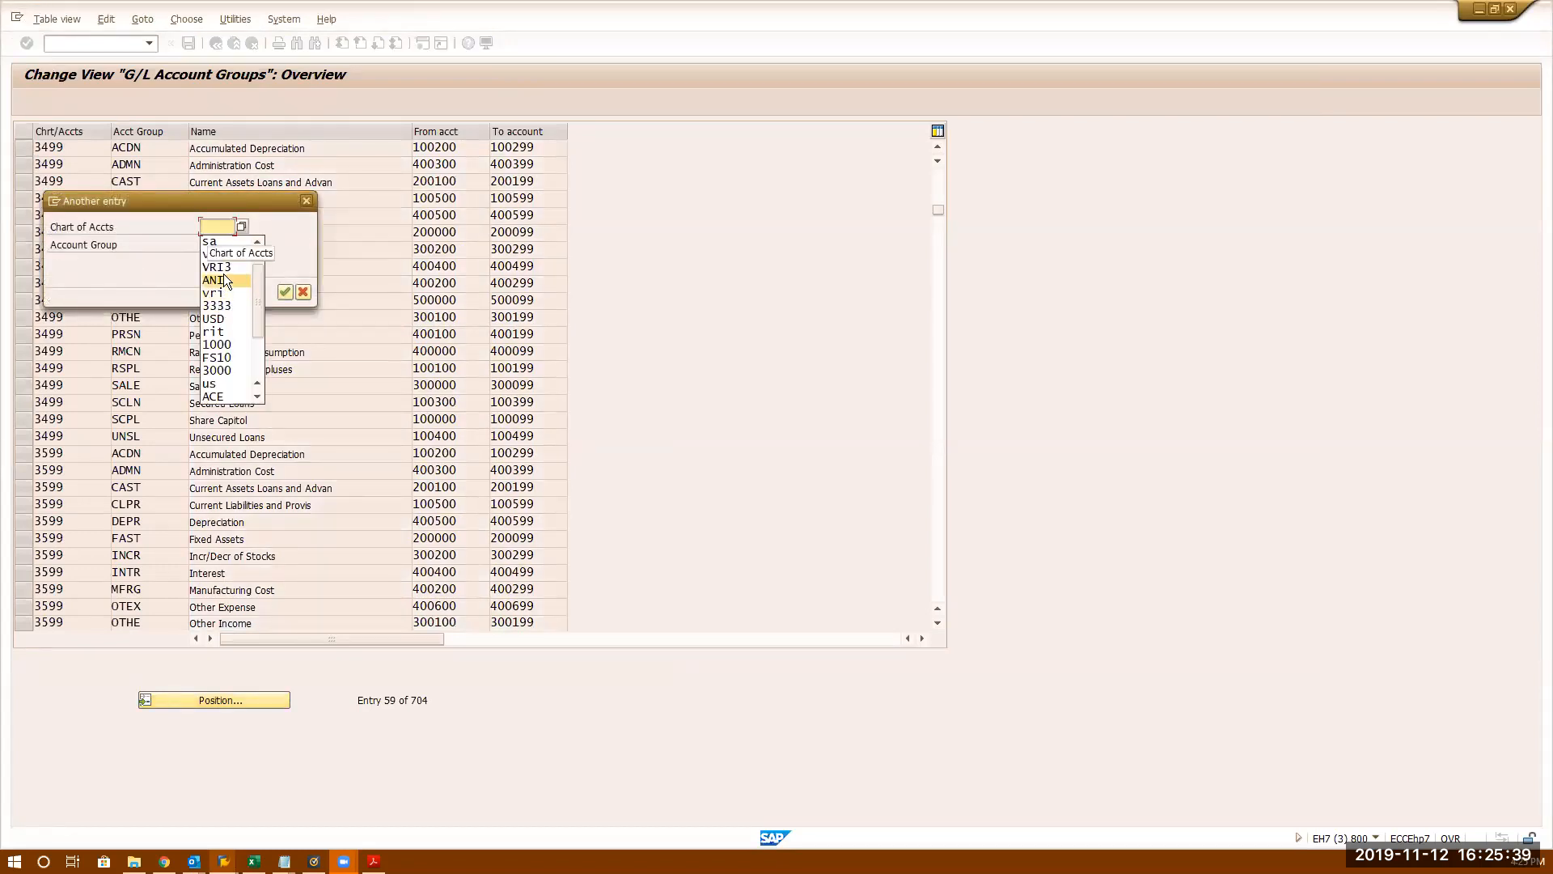
click(223, 267)
key(Return)
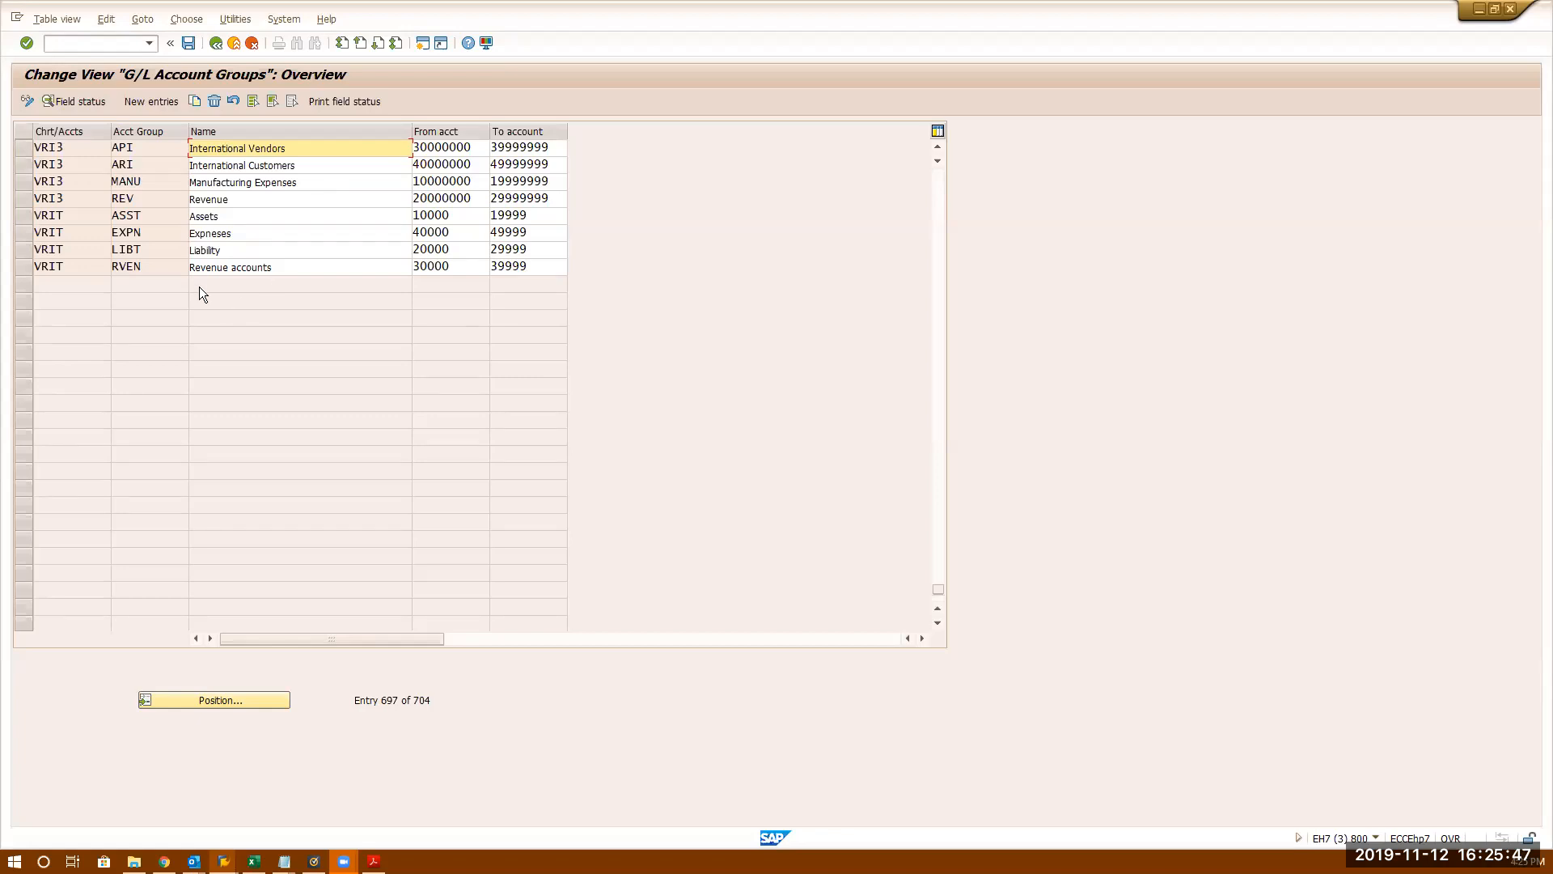
click(26, 266)
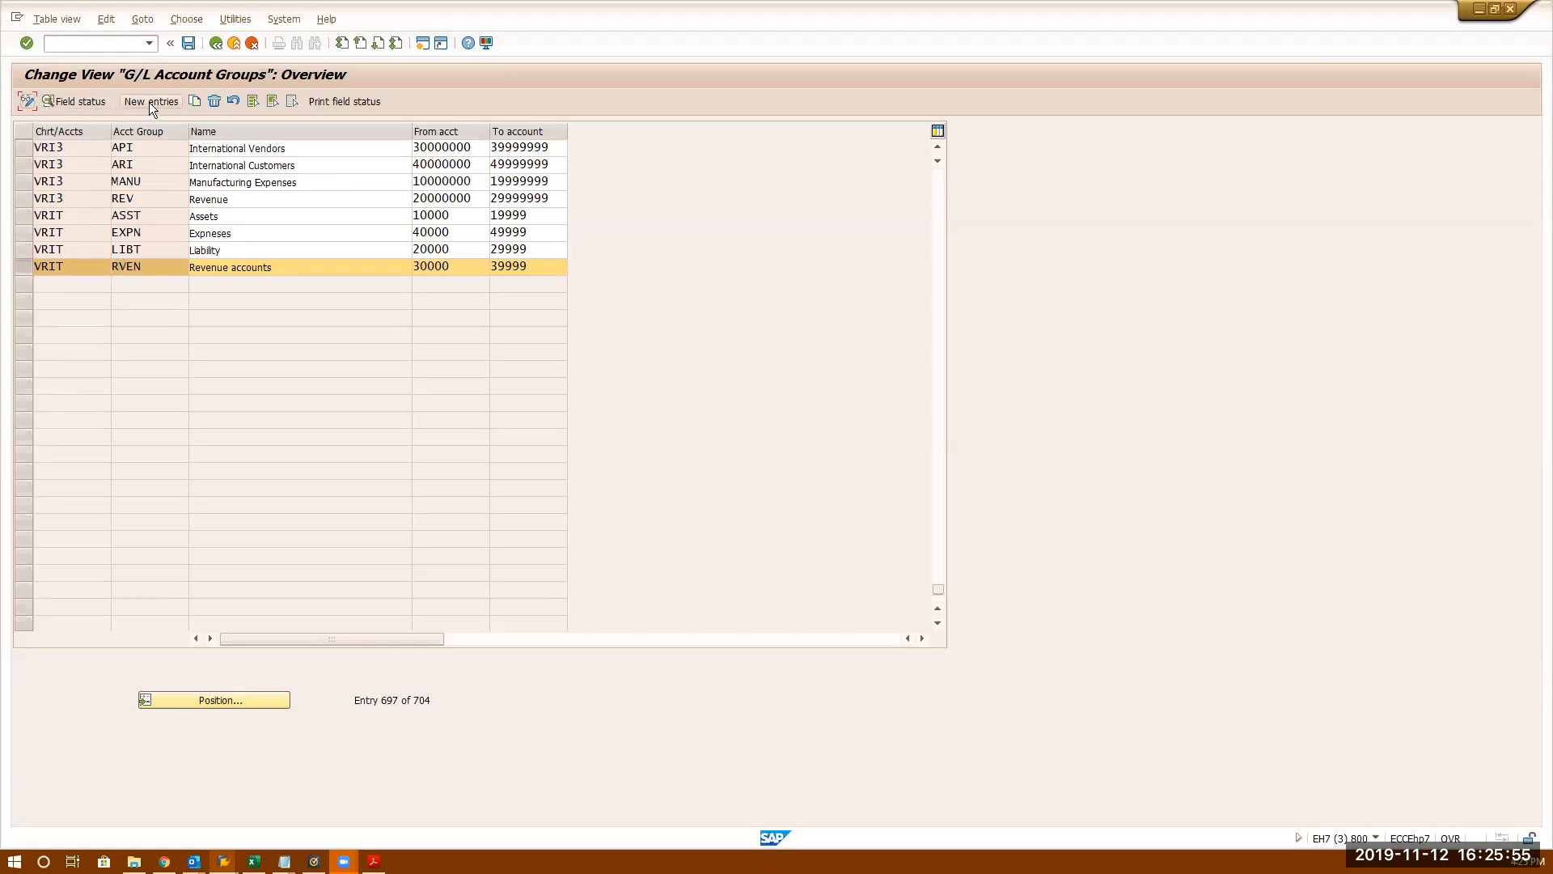
- Copy the RVEN group as a new entry coded BANK and named Cash Accounts
click(198, 102)
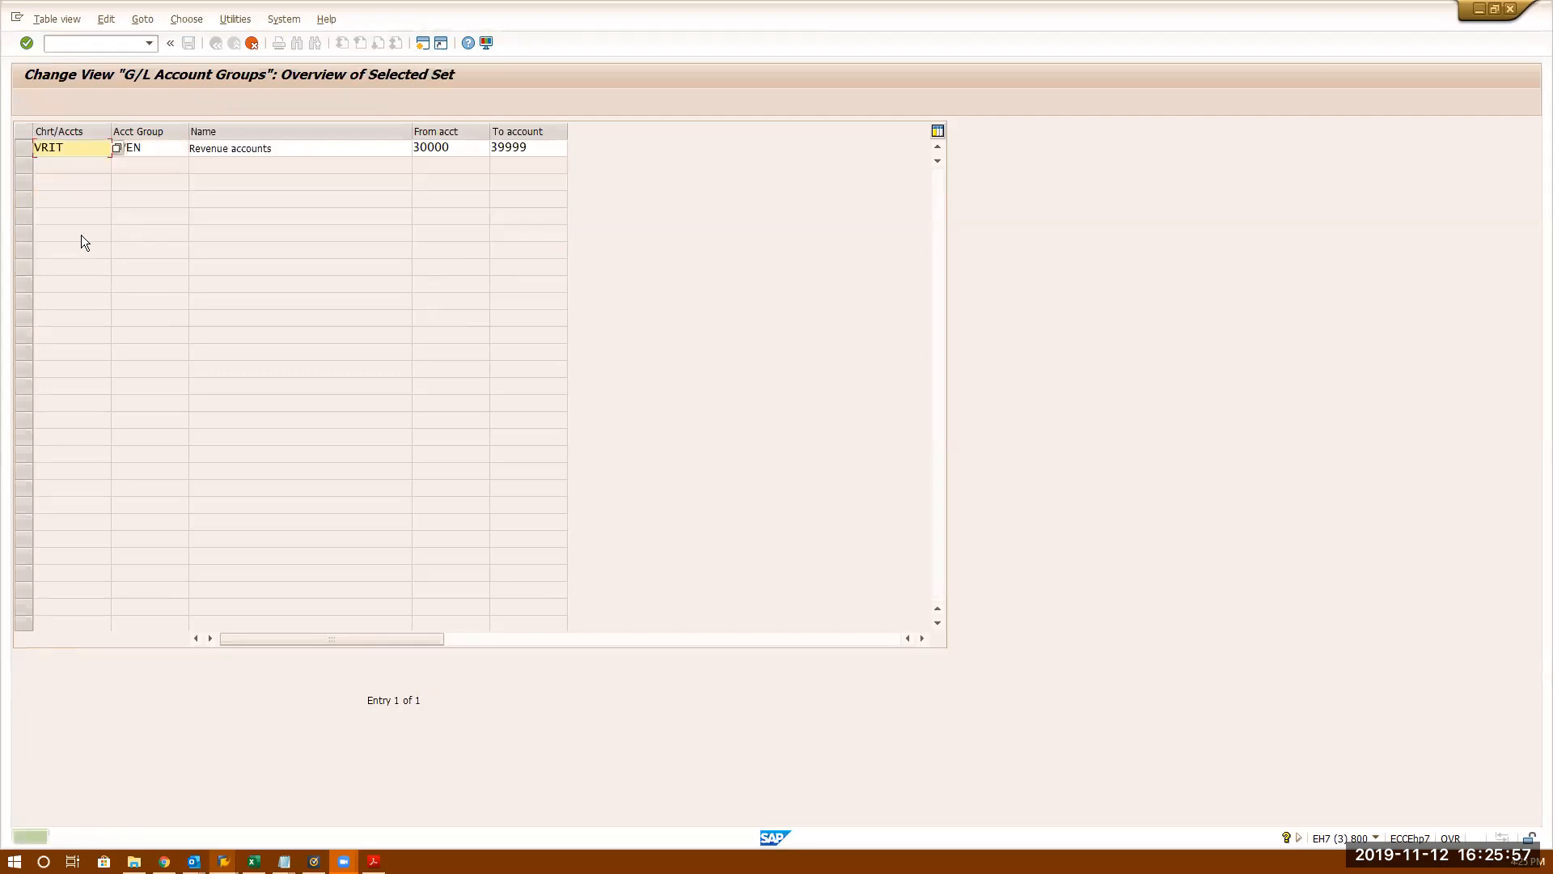
double_click(165, 153)
text(ban)
key(BackSpace)
key(BackSpace)
key(BackSpace)
text(BVAN)
key(BackSpace)
key(BackSpace)
key(BackSpace)
text(ANK)
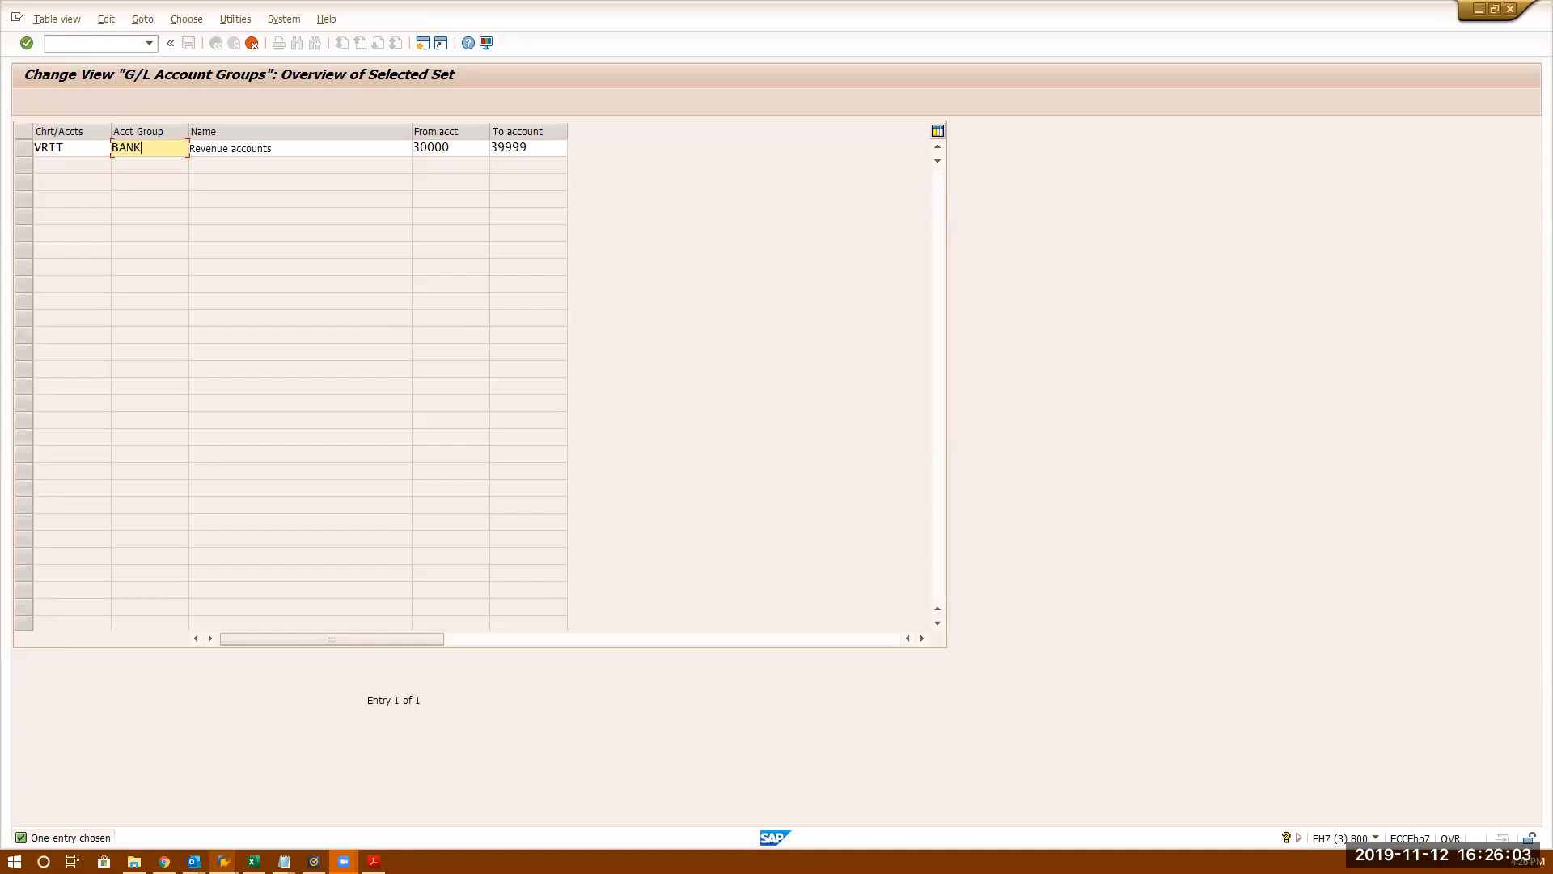
key(Tab)
text(Cash Acco)
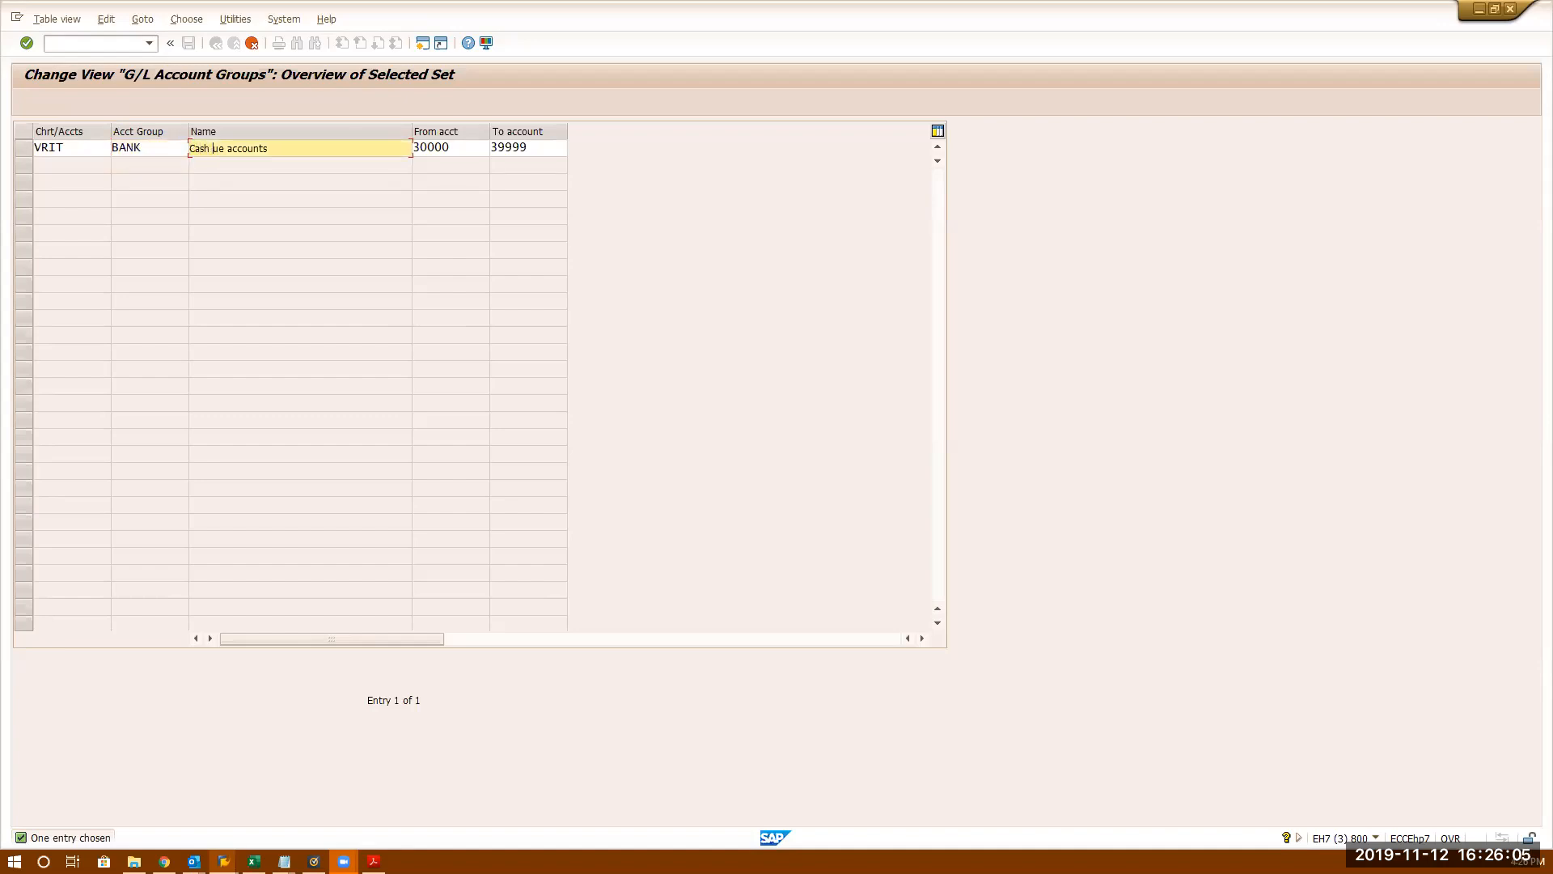
text(unts)
key(Delete)
key(Delete)
key(Delete)
- Set the BANK group's account range to 80000–89999, accept the entry and save
click(419, 148)
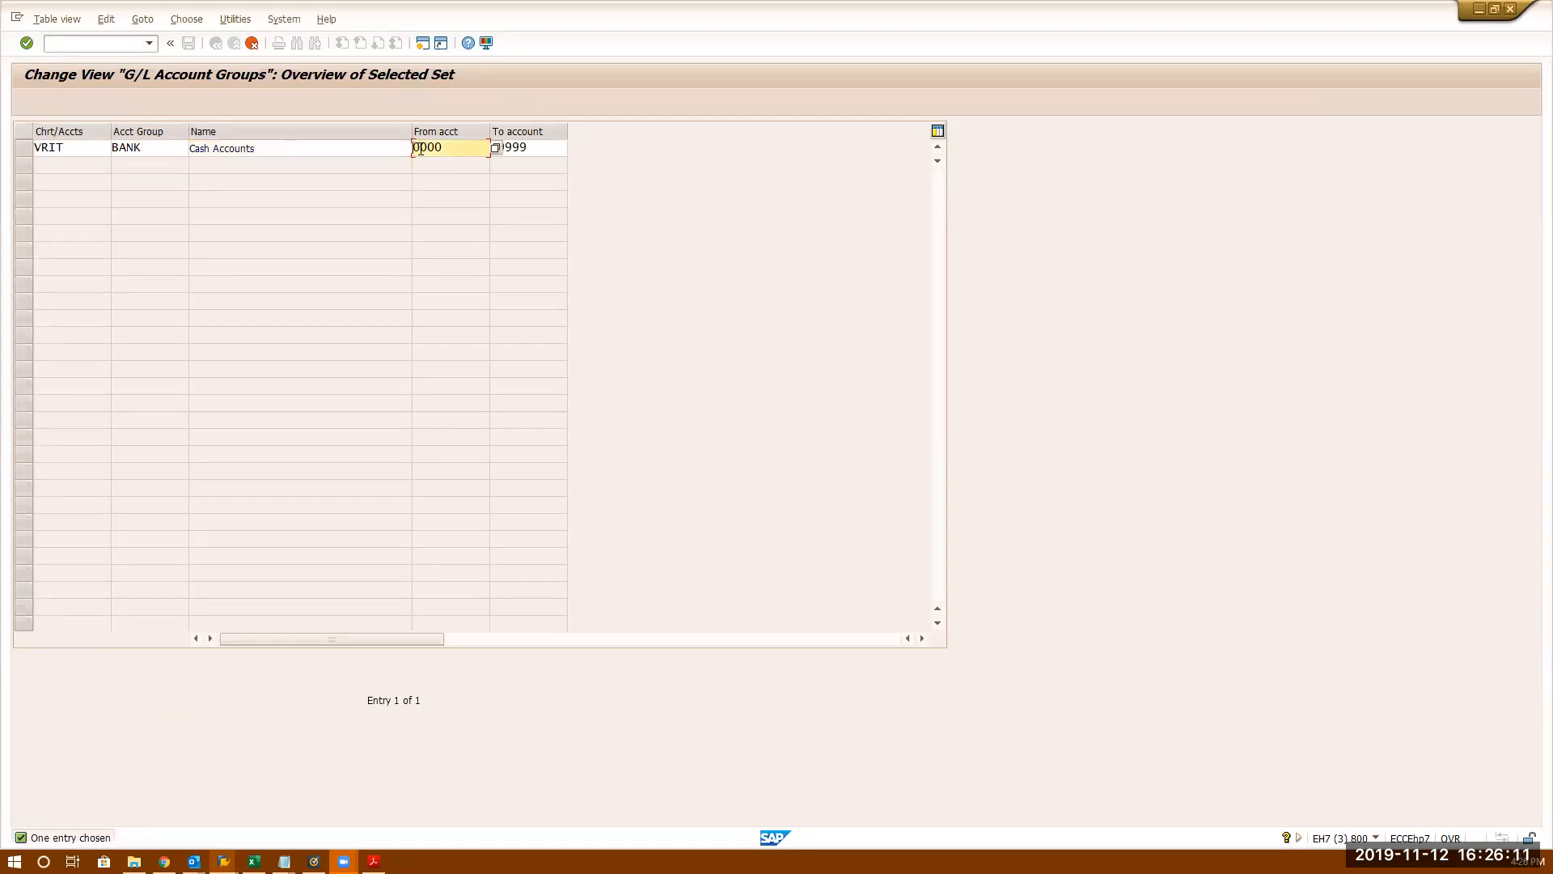
text(80000)
click(523, 147)
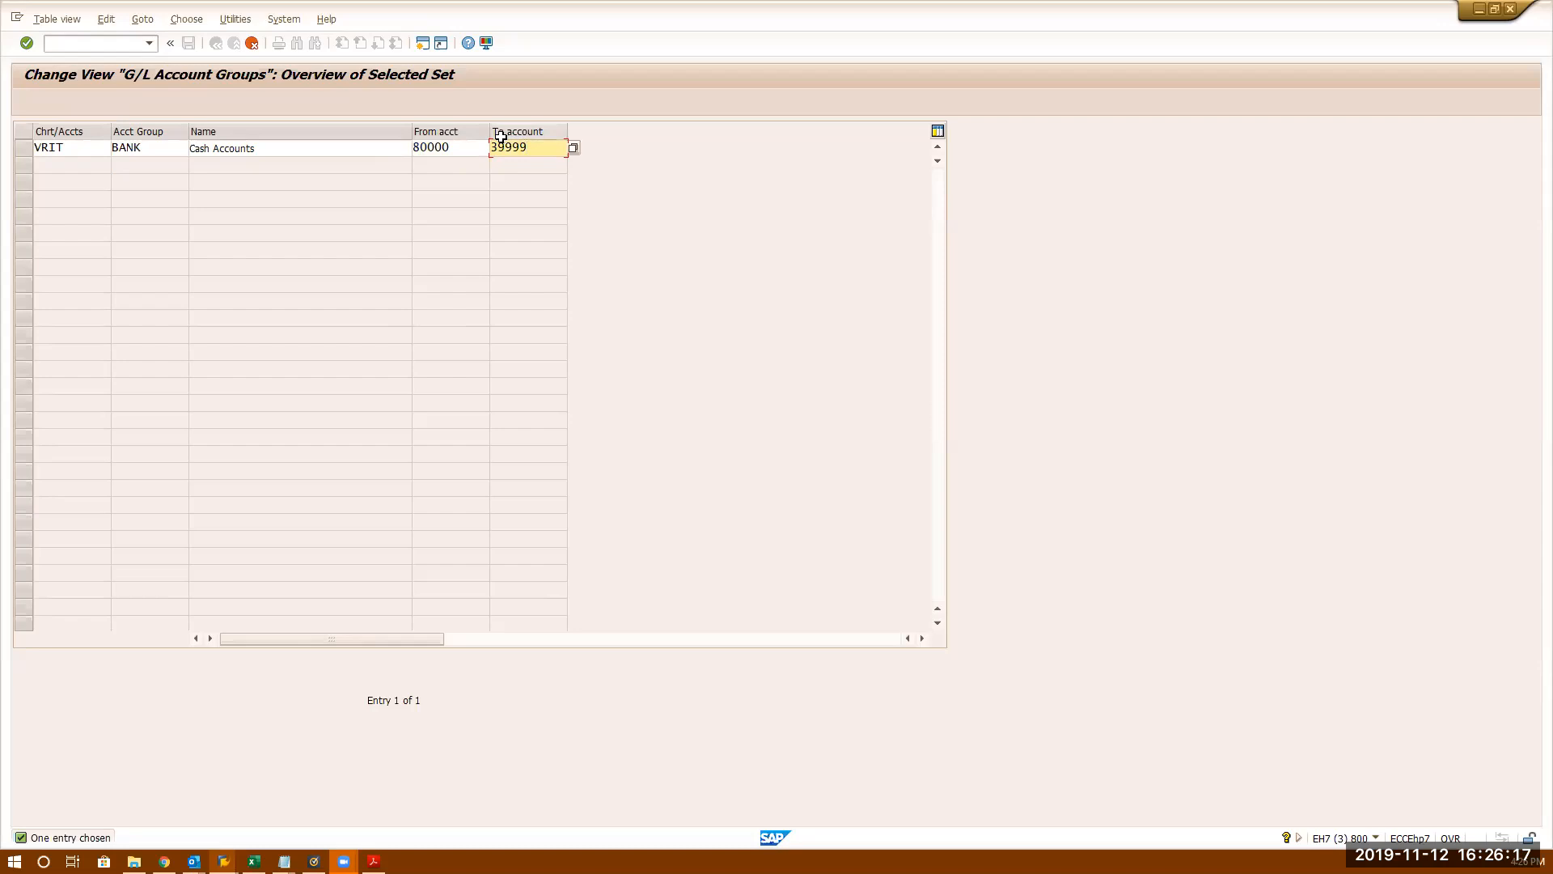
key(Home)
text(89999)
key(Return)
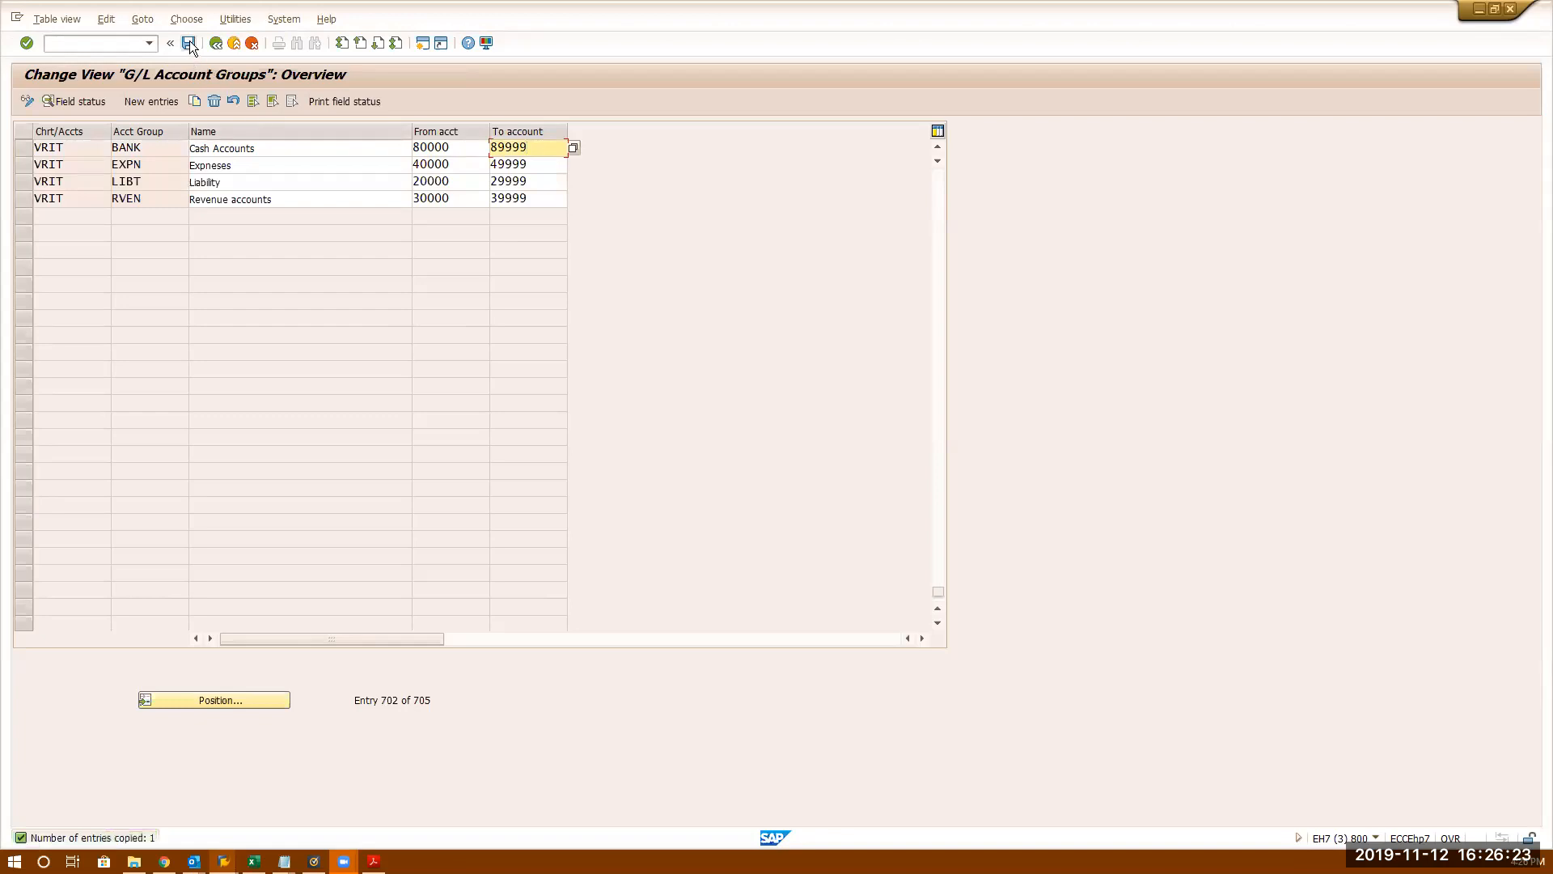
click(189, 43)
- Confirm the save into the customizing request and position the group list at chart VRI3
key(Return)
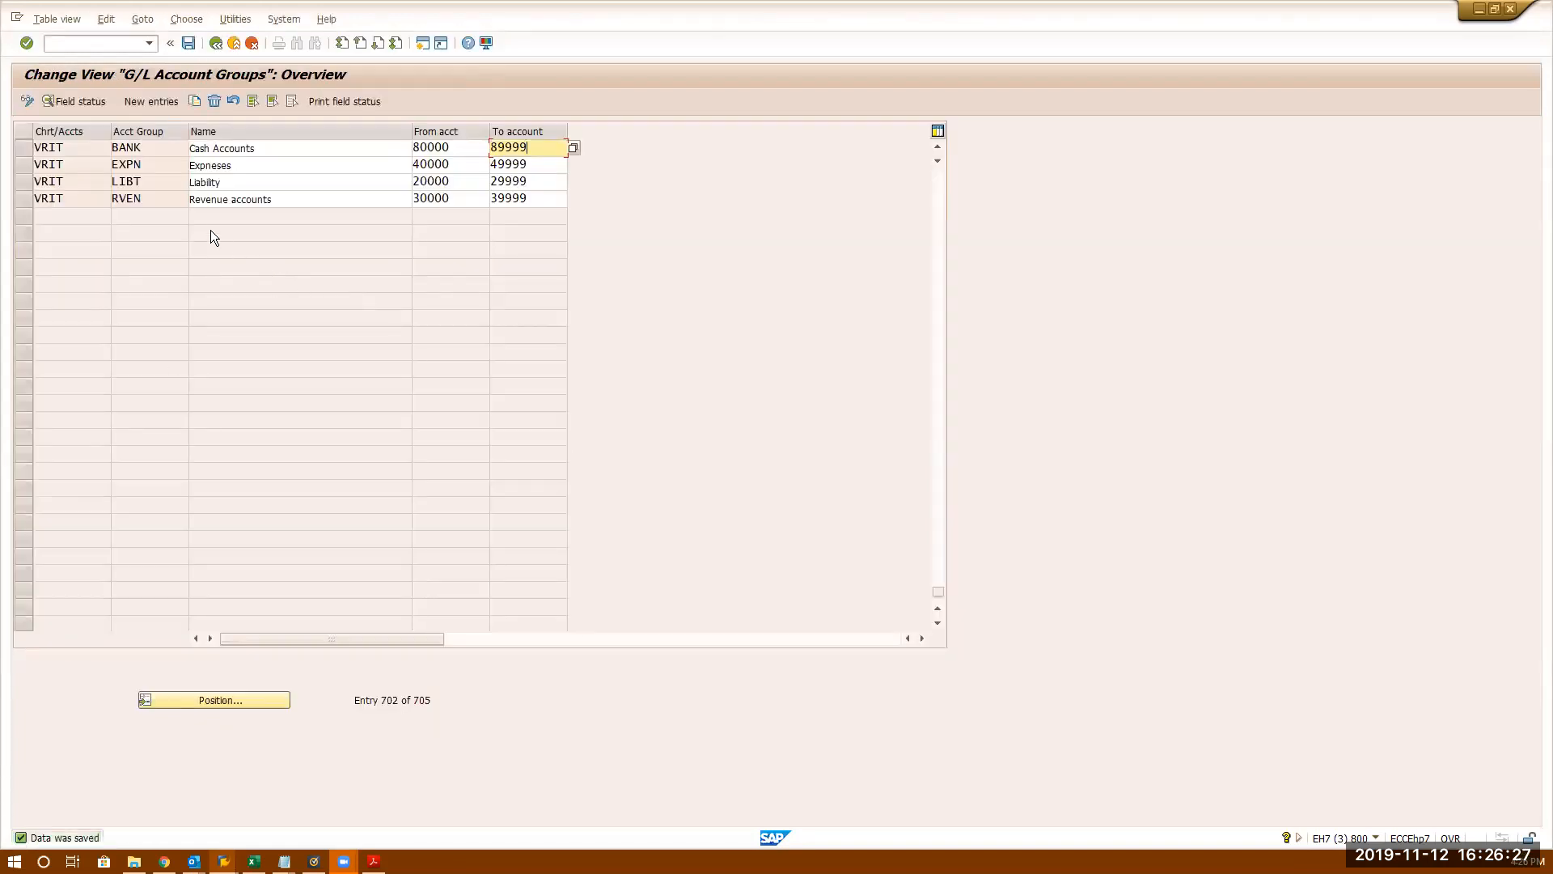
scroll(259, 213, up, 8)
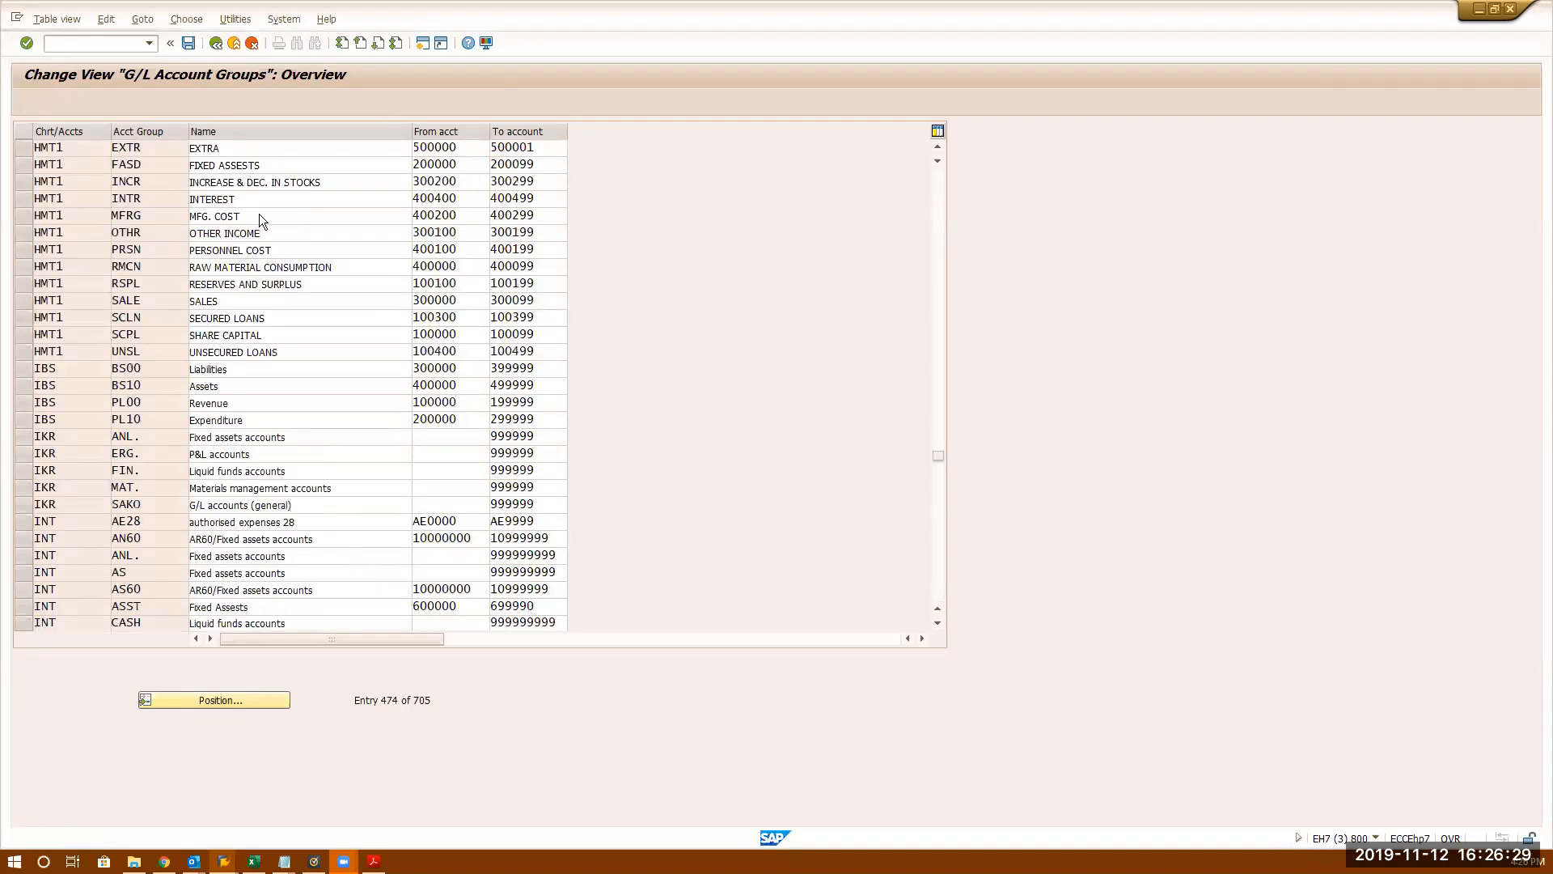
click(183, 700)
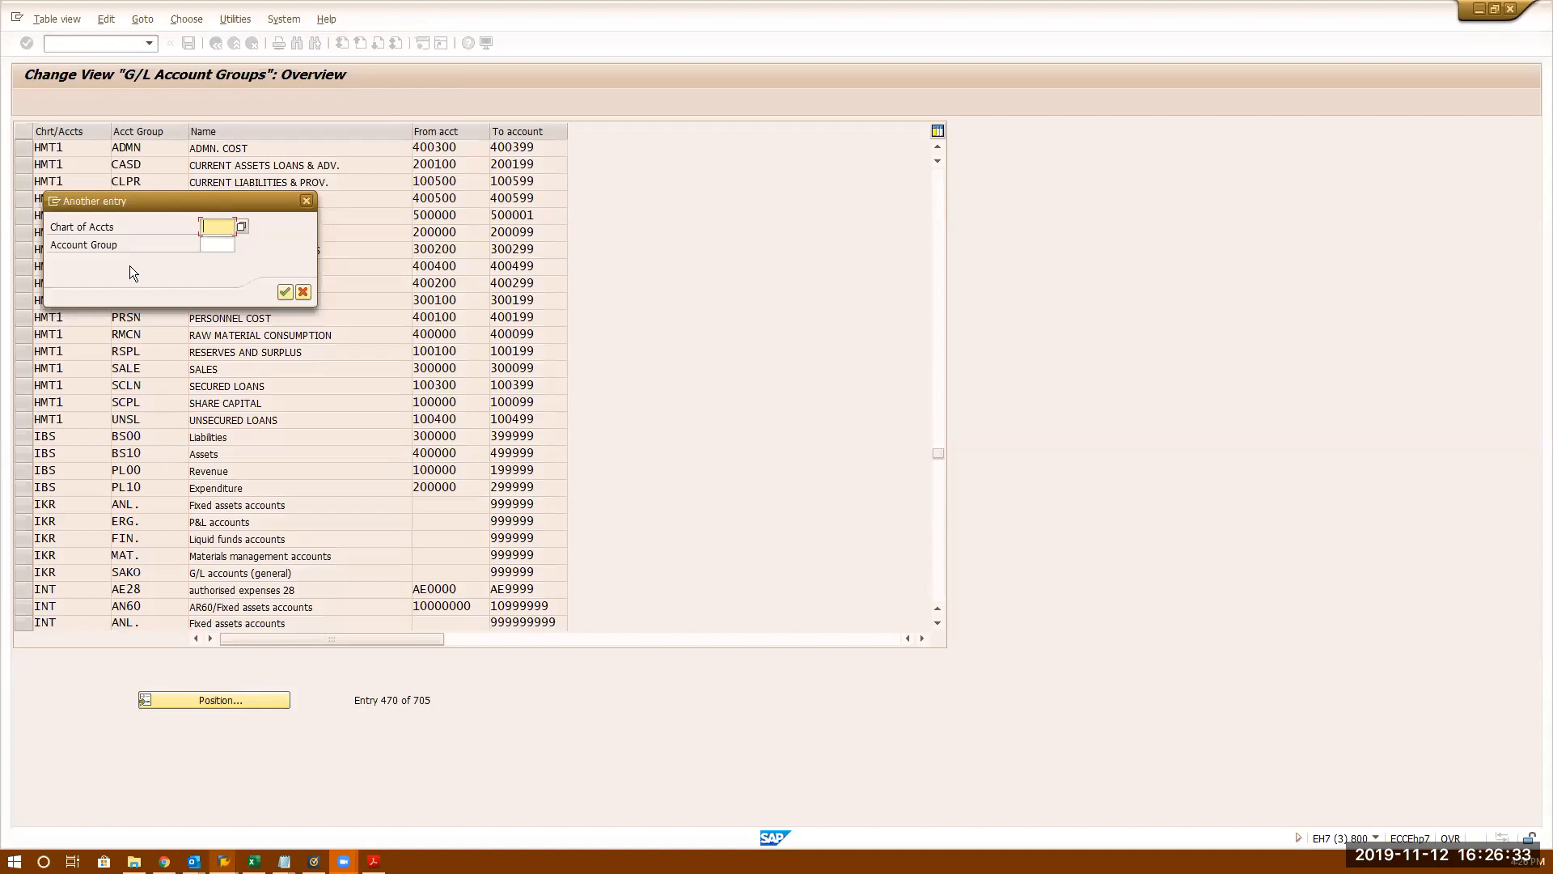
text(vri3)
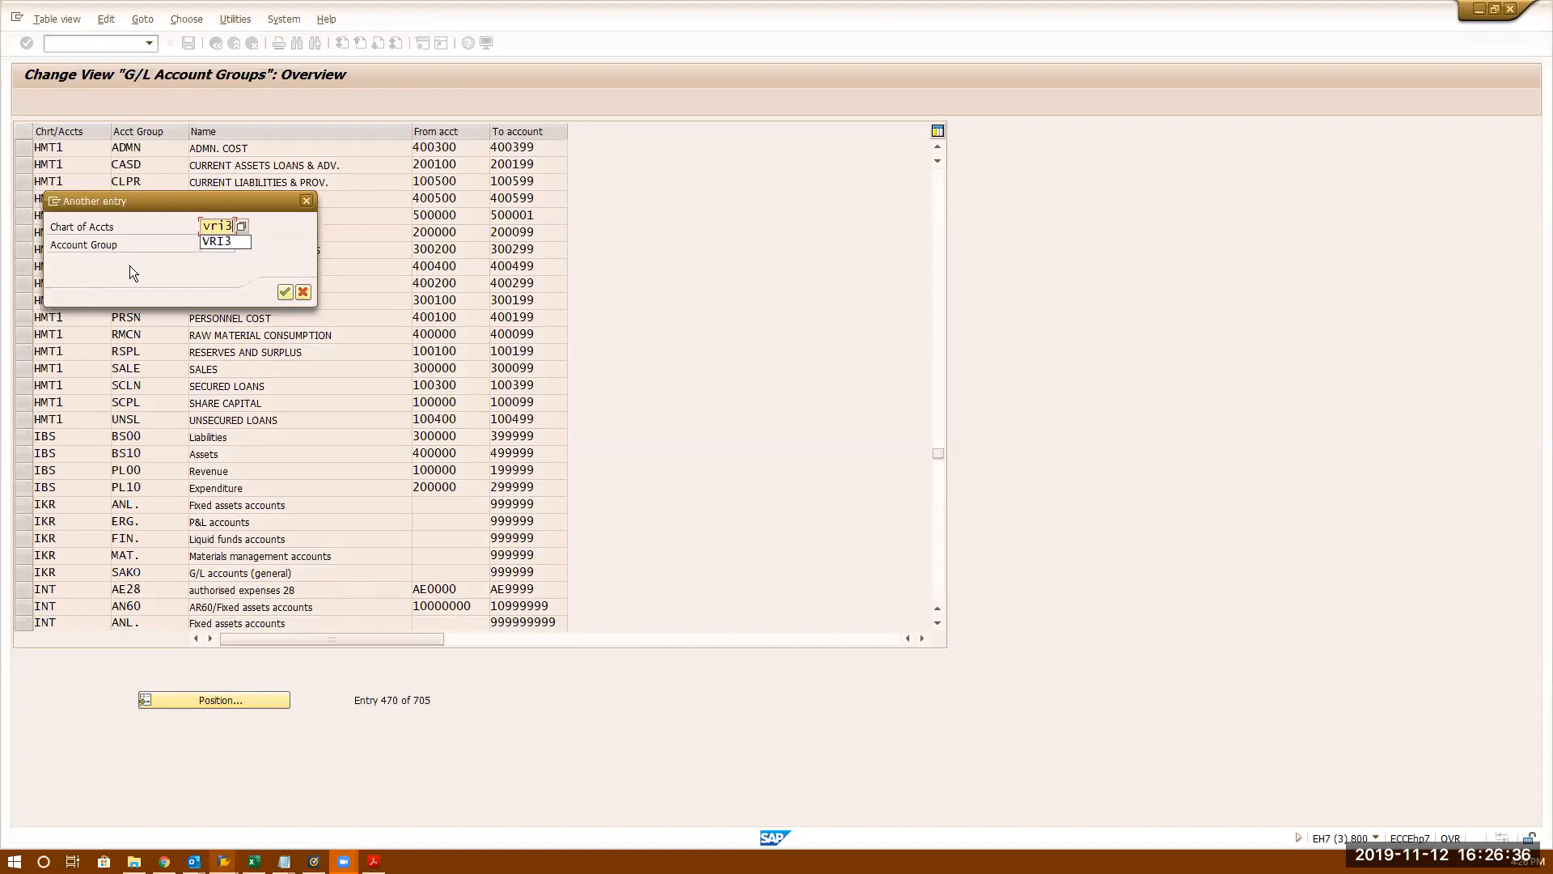
key(Return)
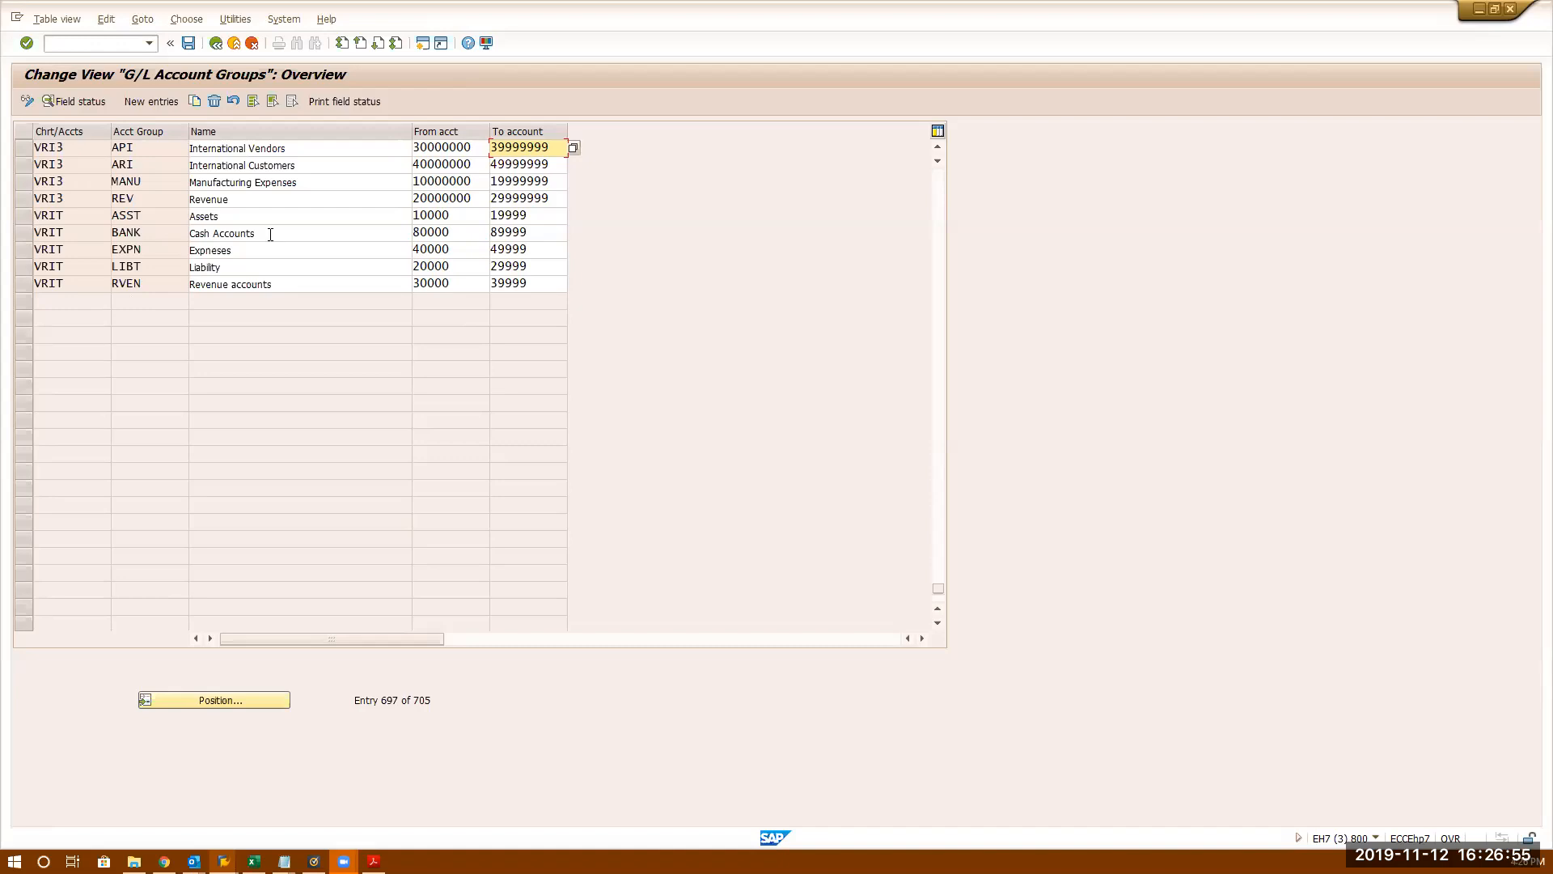
- Review the BANK group's Account management and Account control field statuses
double_click(270, 234)
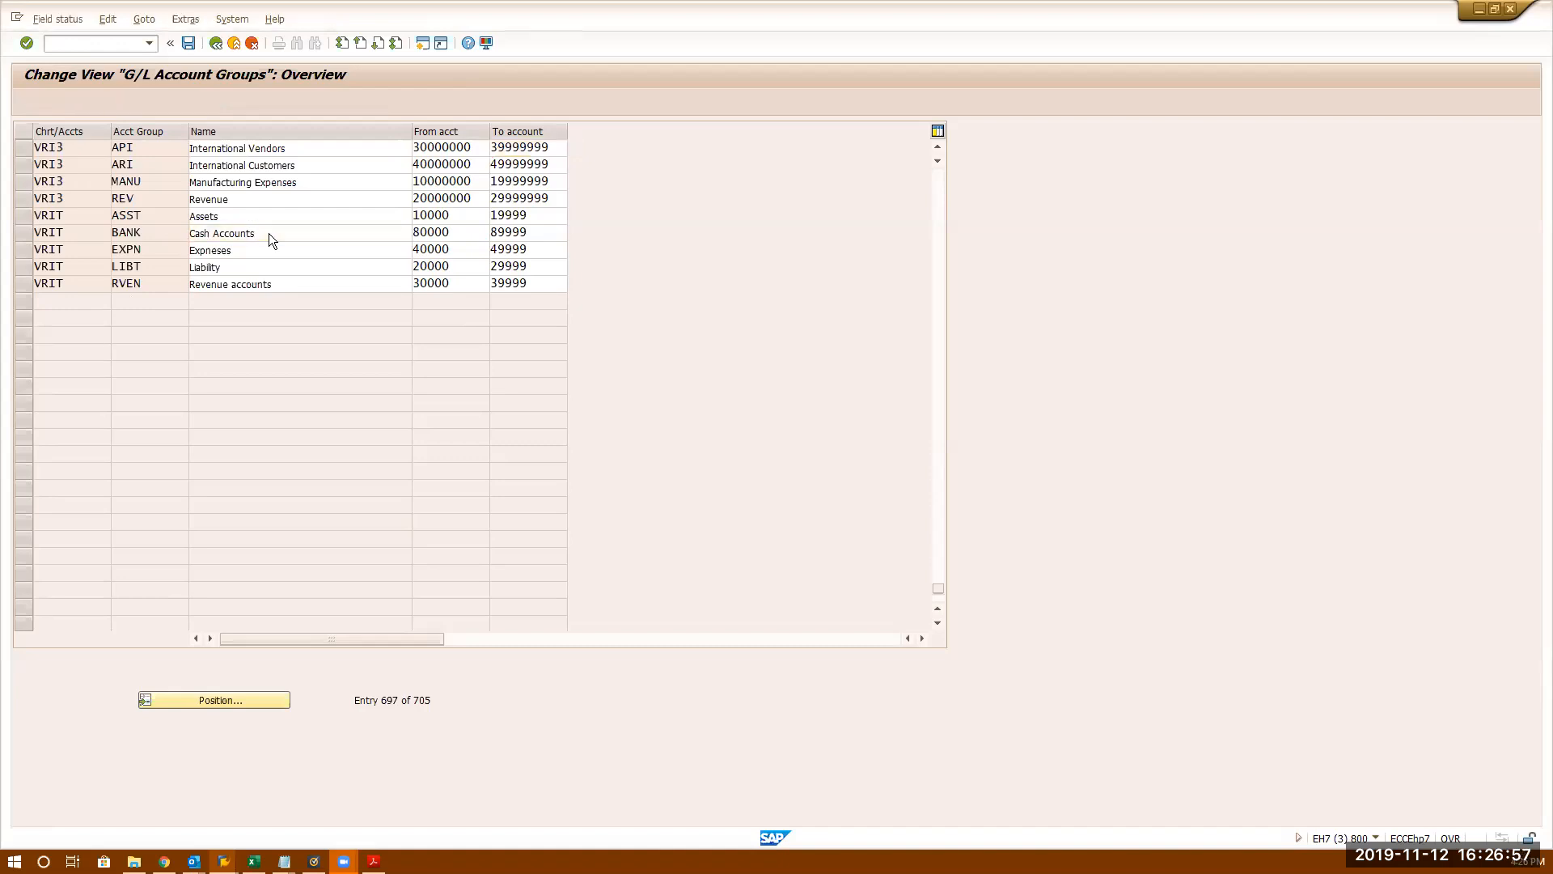
double_click(149, 239)
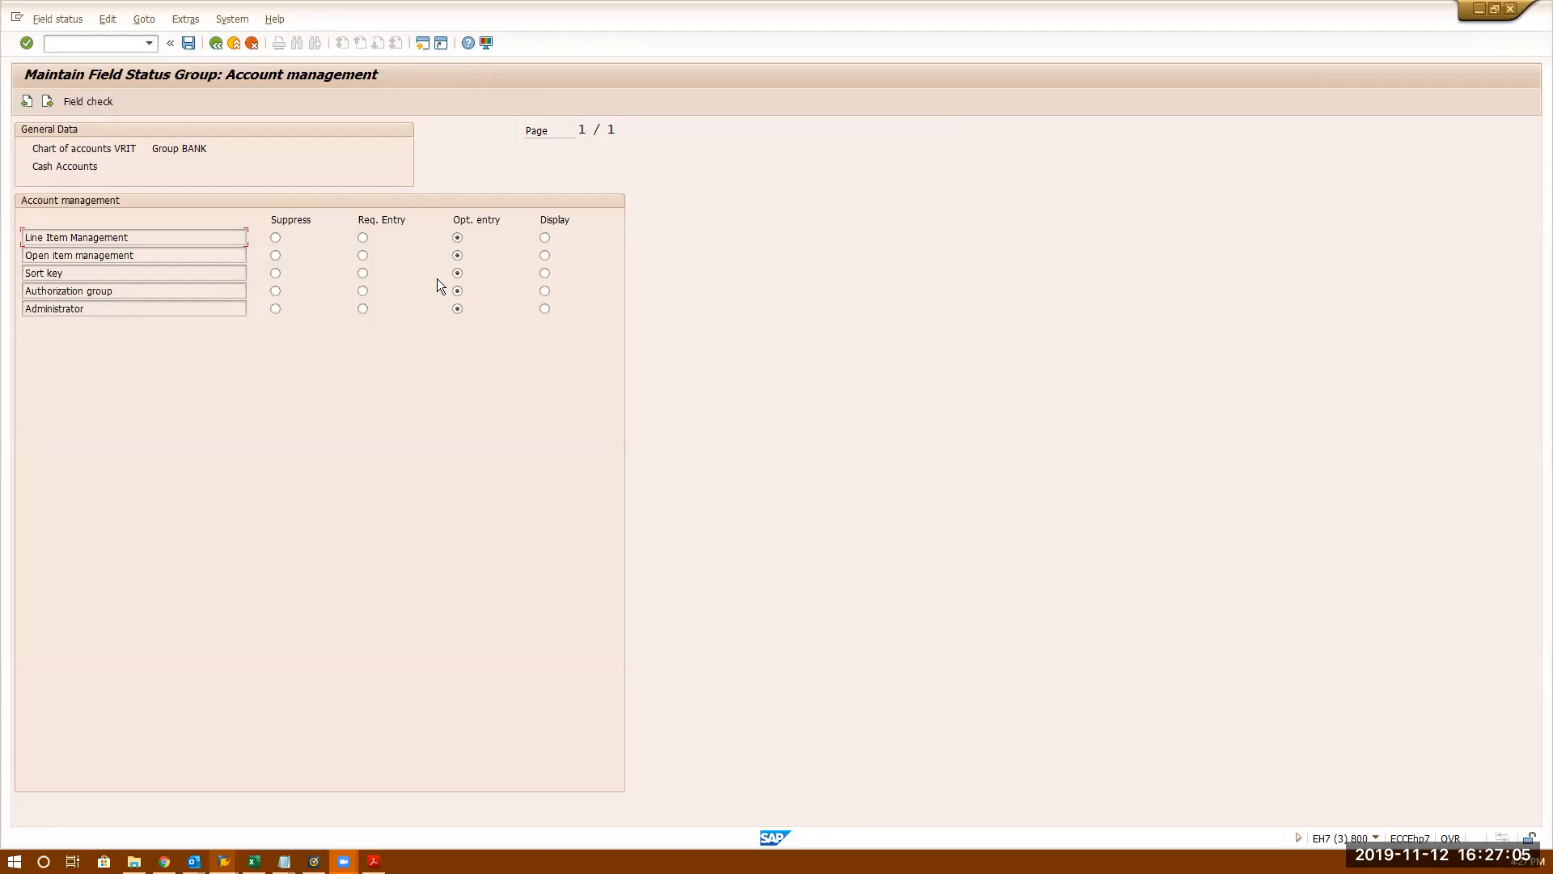
click(224, 50)
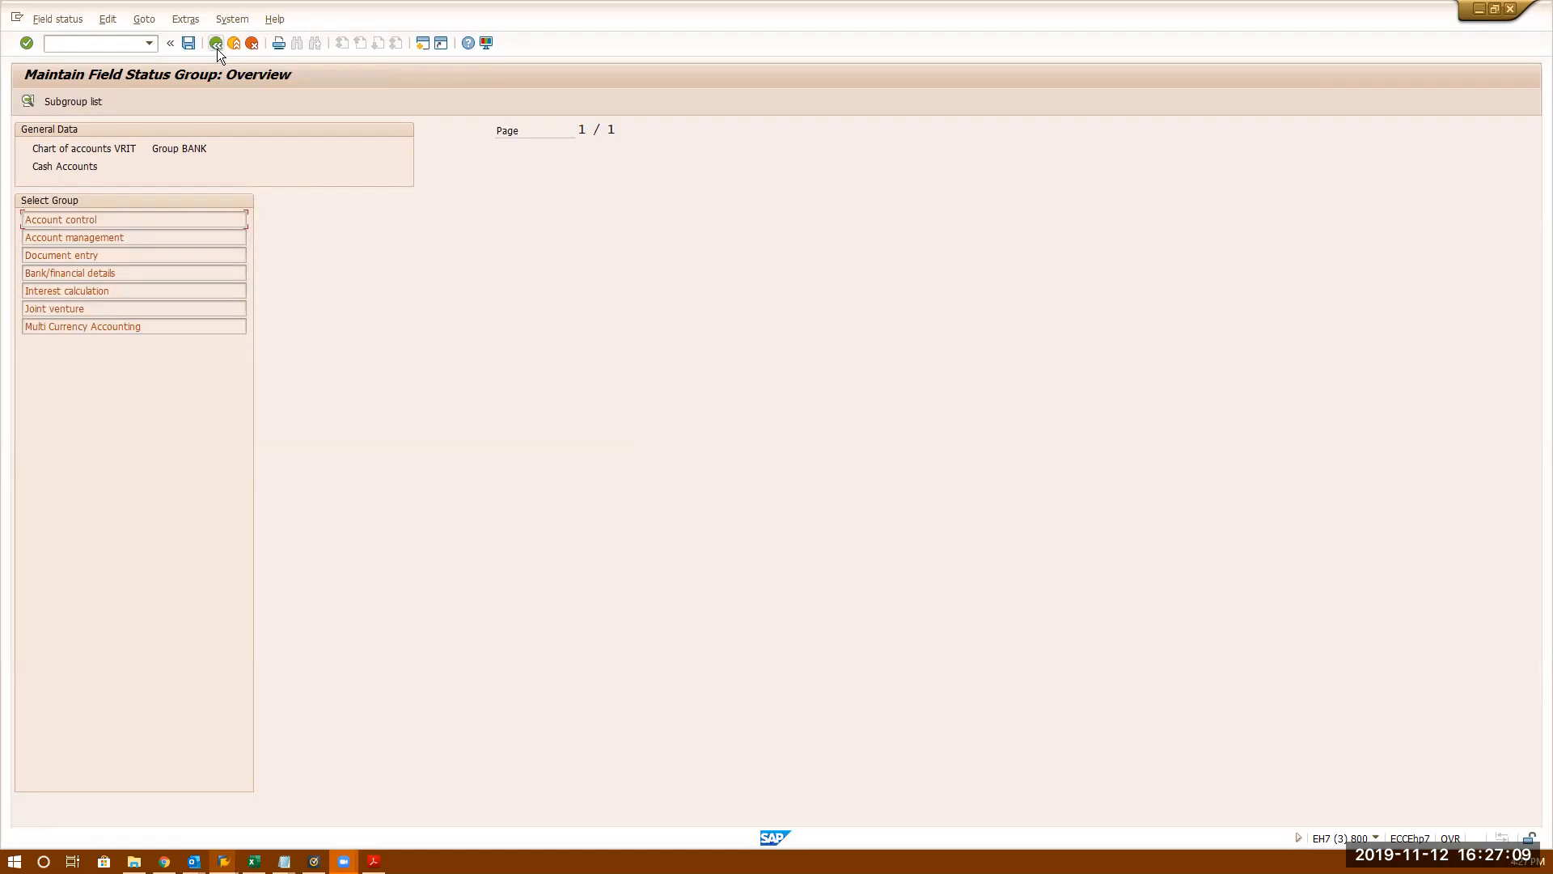
click(217, 49)
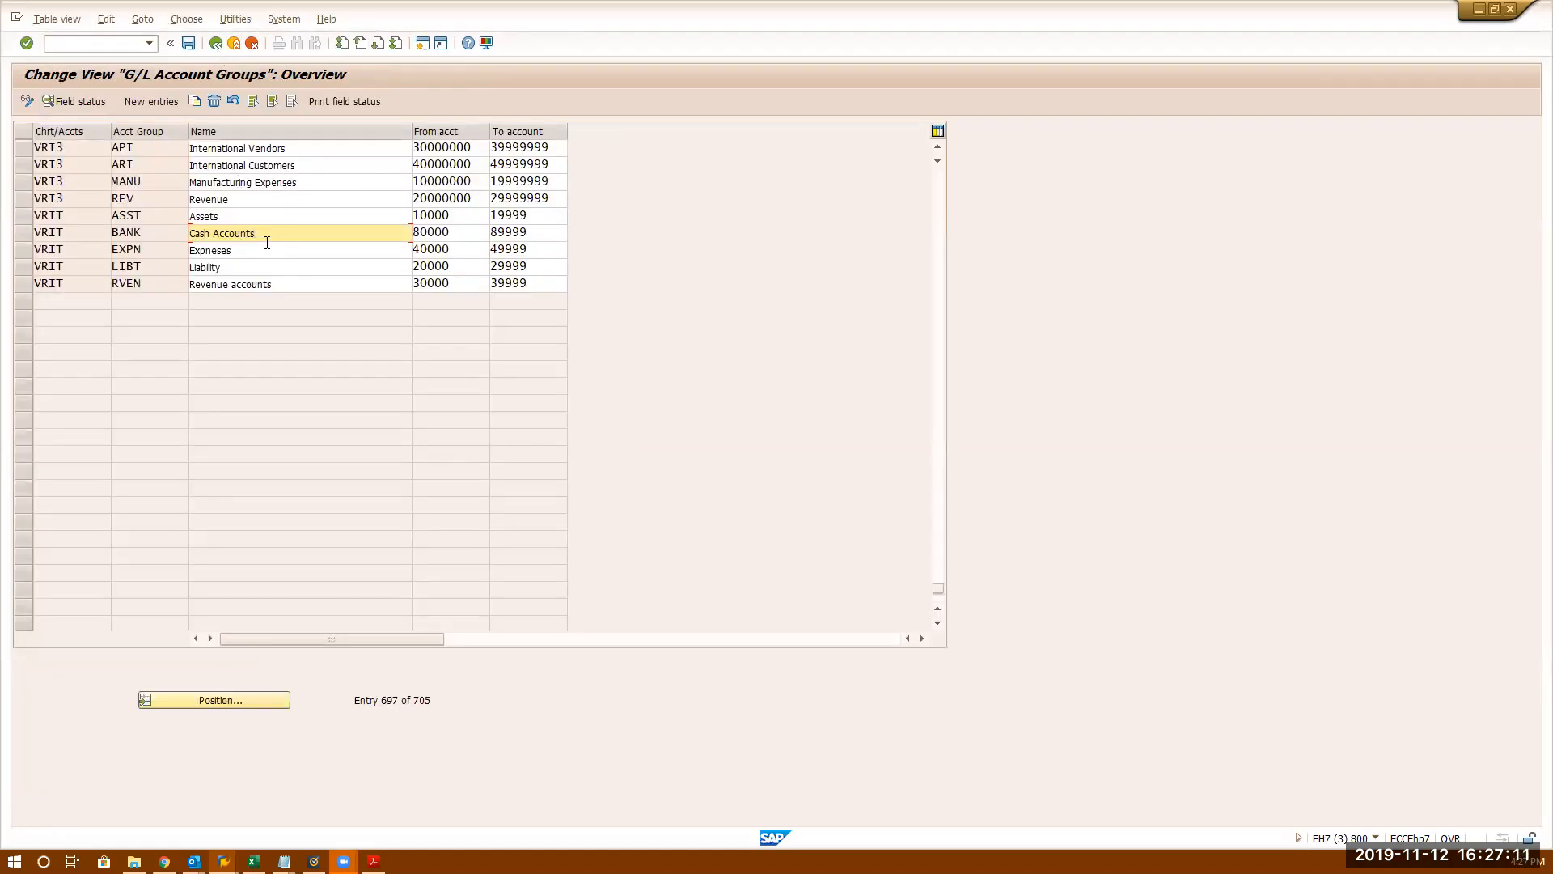
double_click(265, 234)
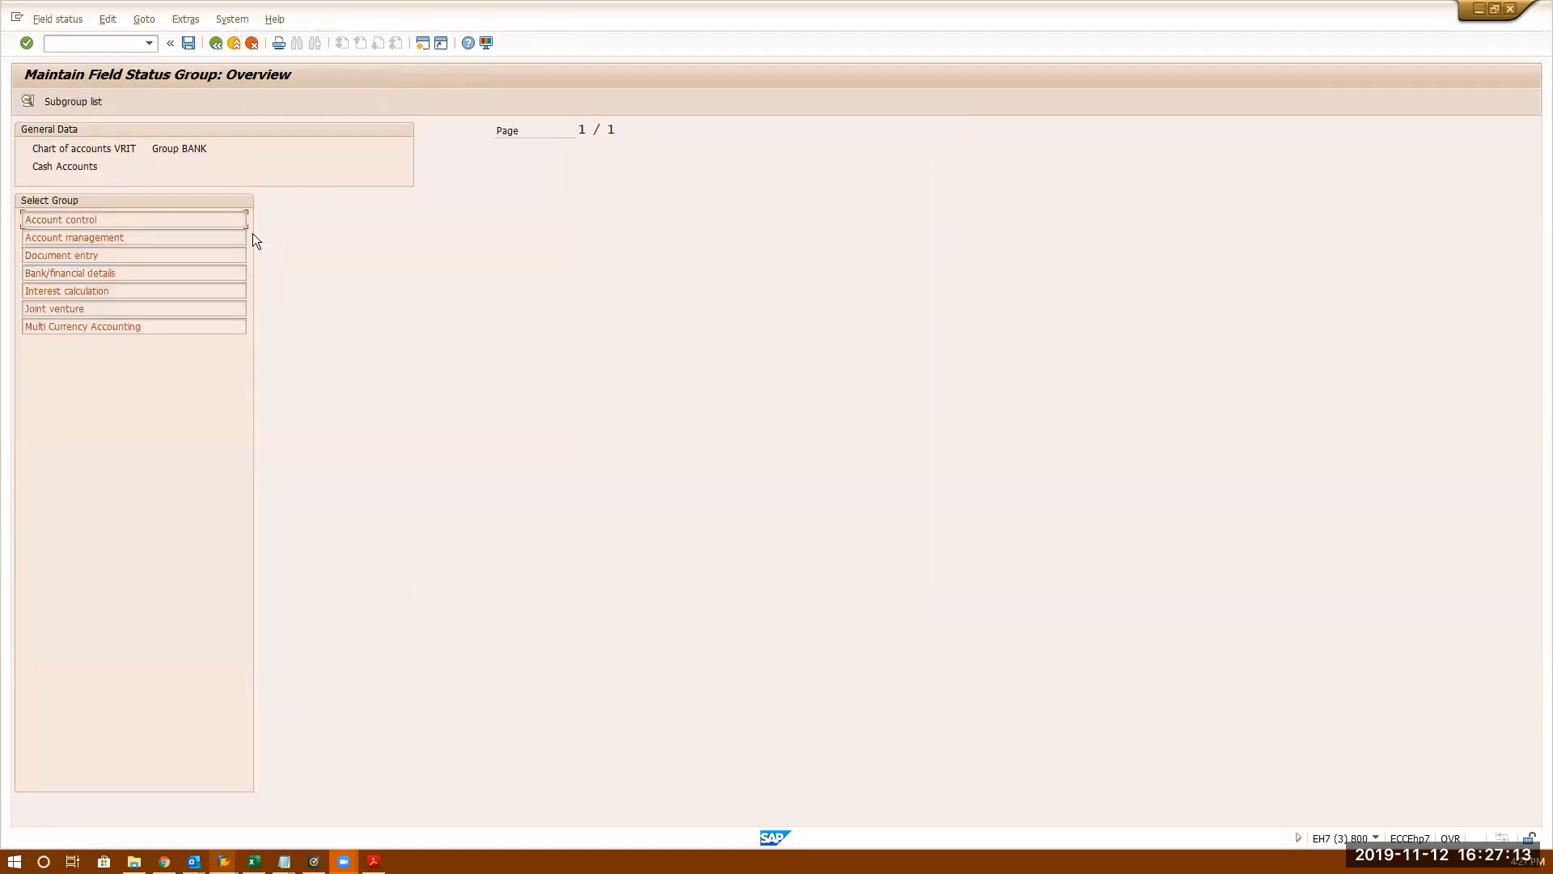
double_click(160, 224)
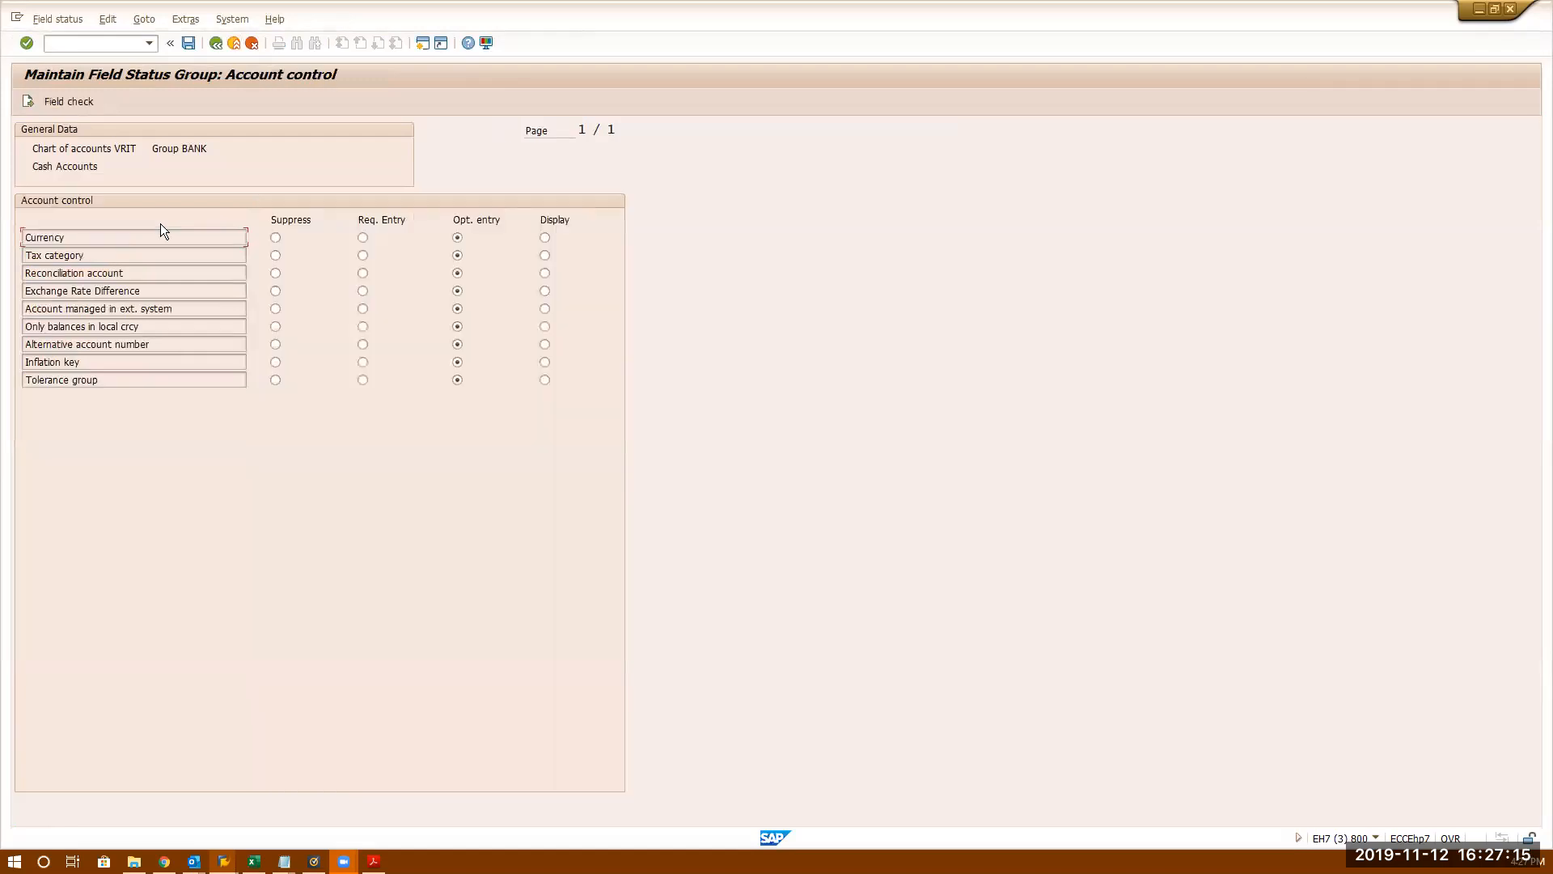
click(216, 43)
double_click(104, 238)
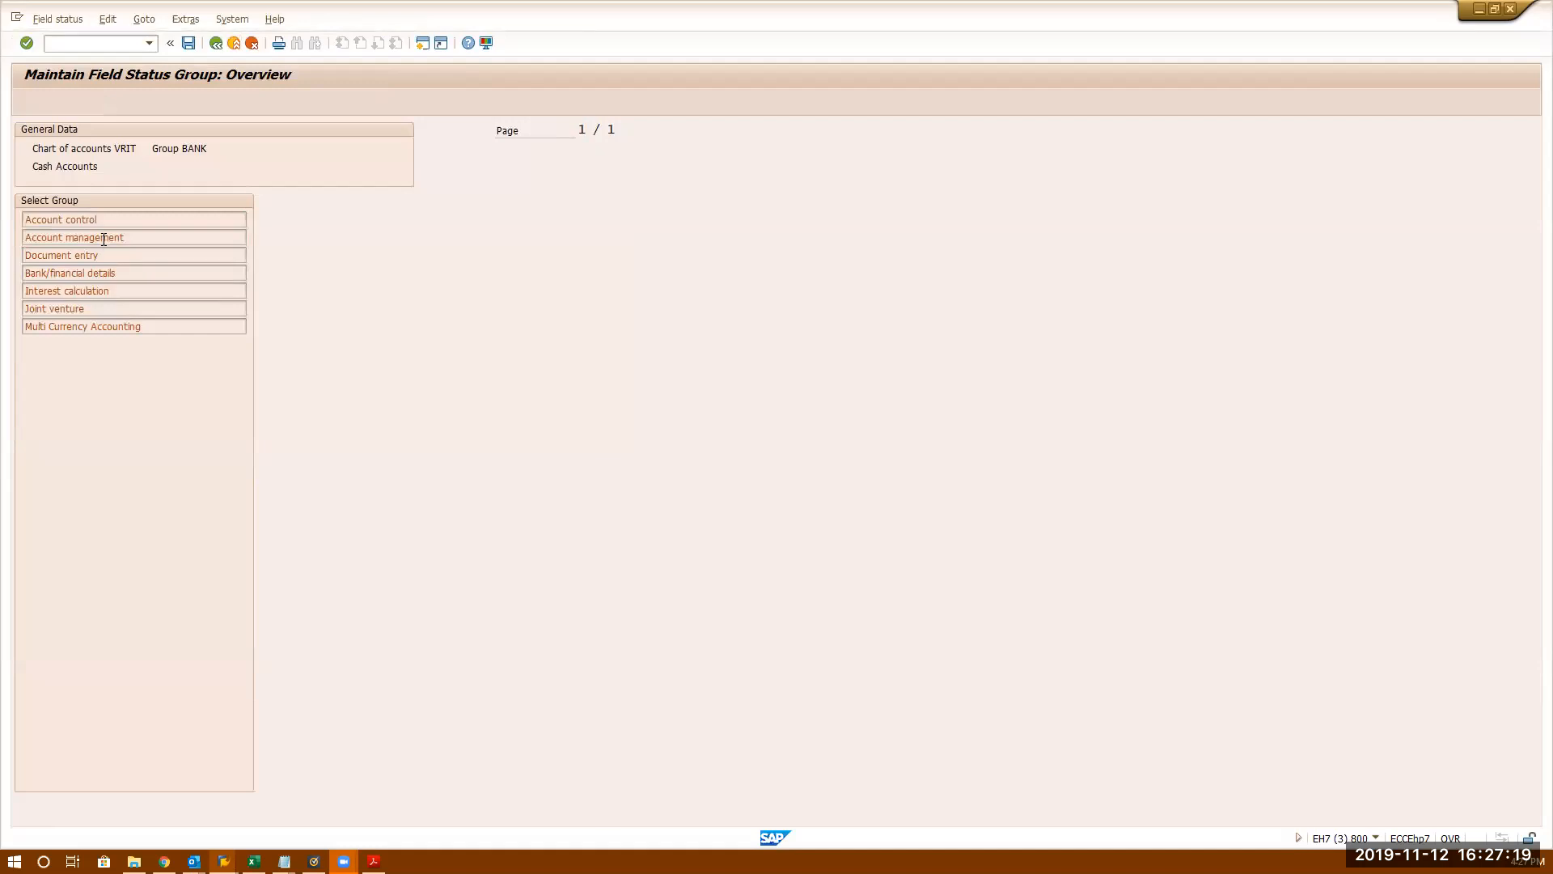
click(216, 43)
- Suppress the Planning level field under Bank/financial details and save
double_click(114, 275)
click(275, 238)
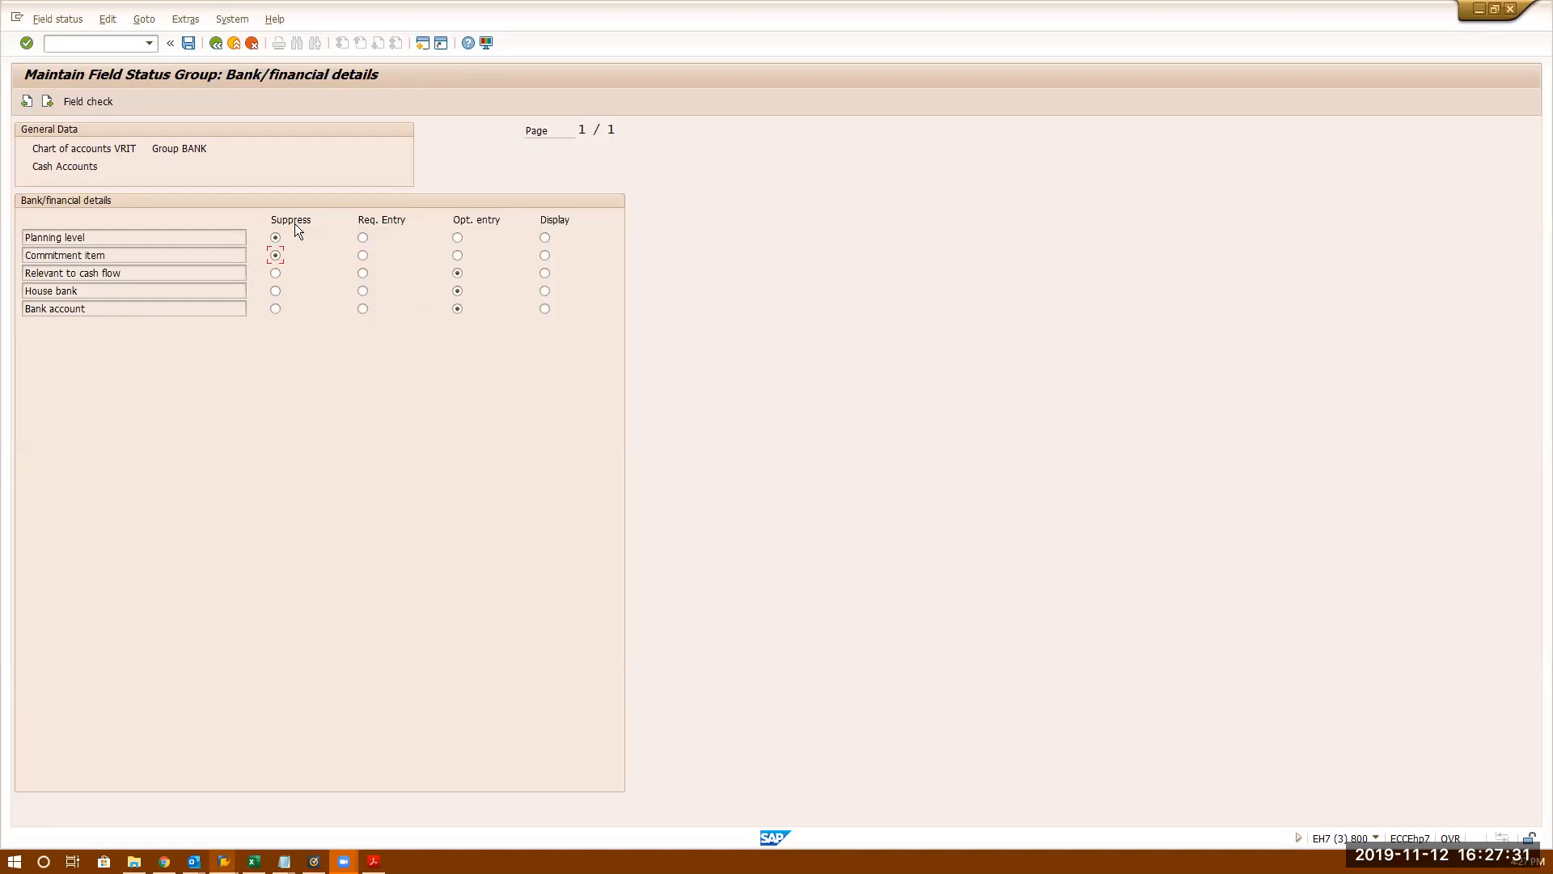
click(190, 46)
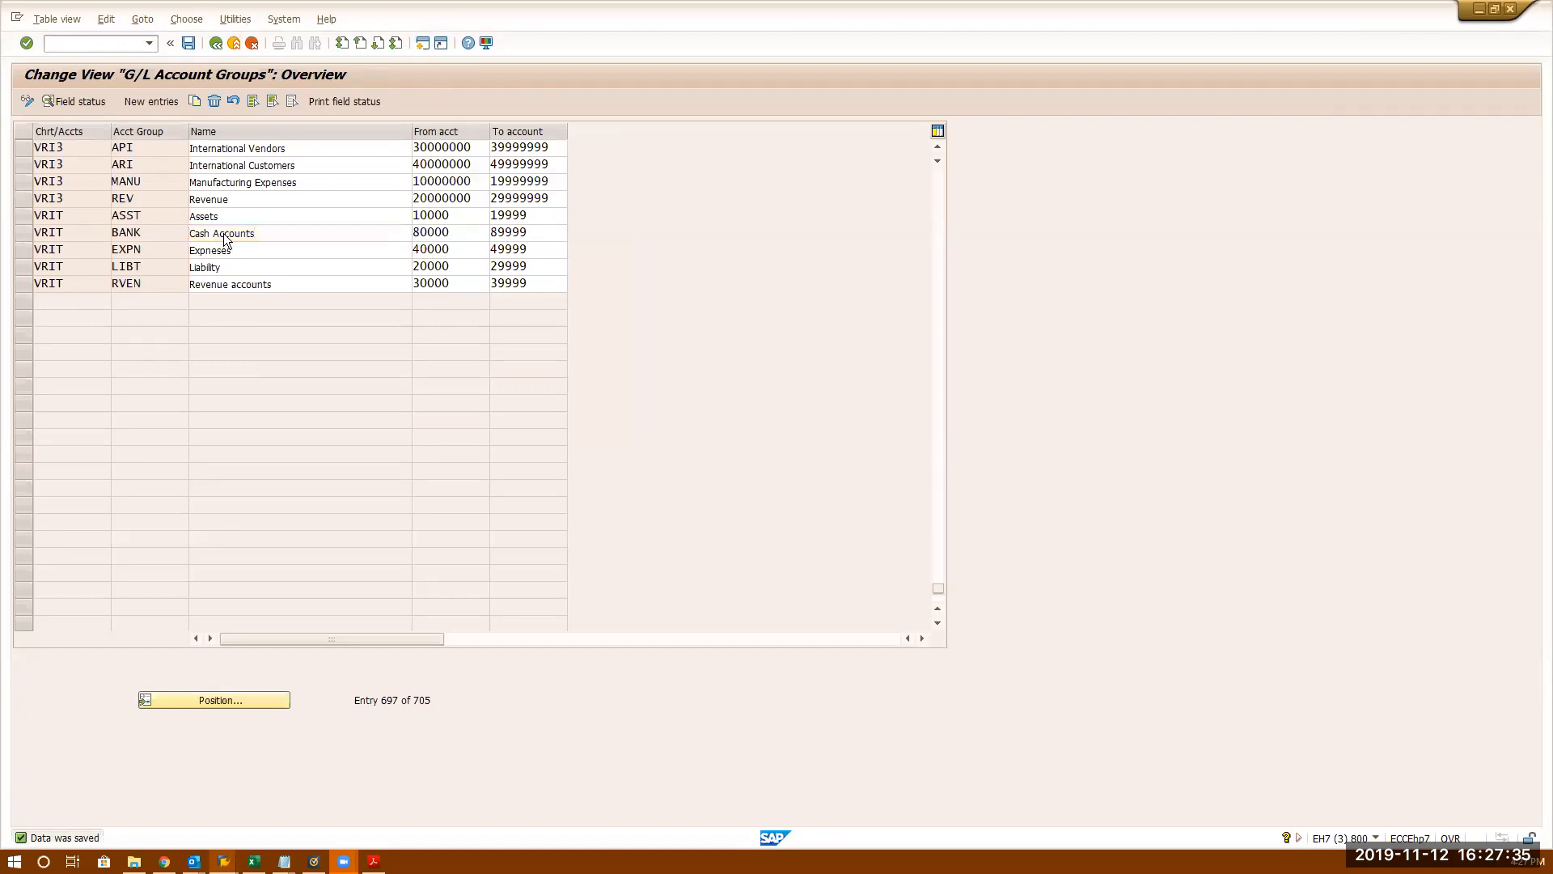
- Review the Joint venture and Multi Currency Accounting field statuses, saving again each time
double_click(223, 233)
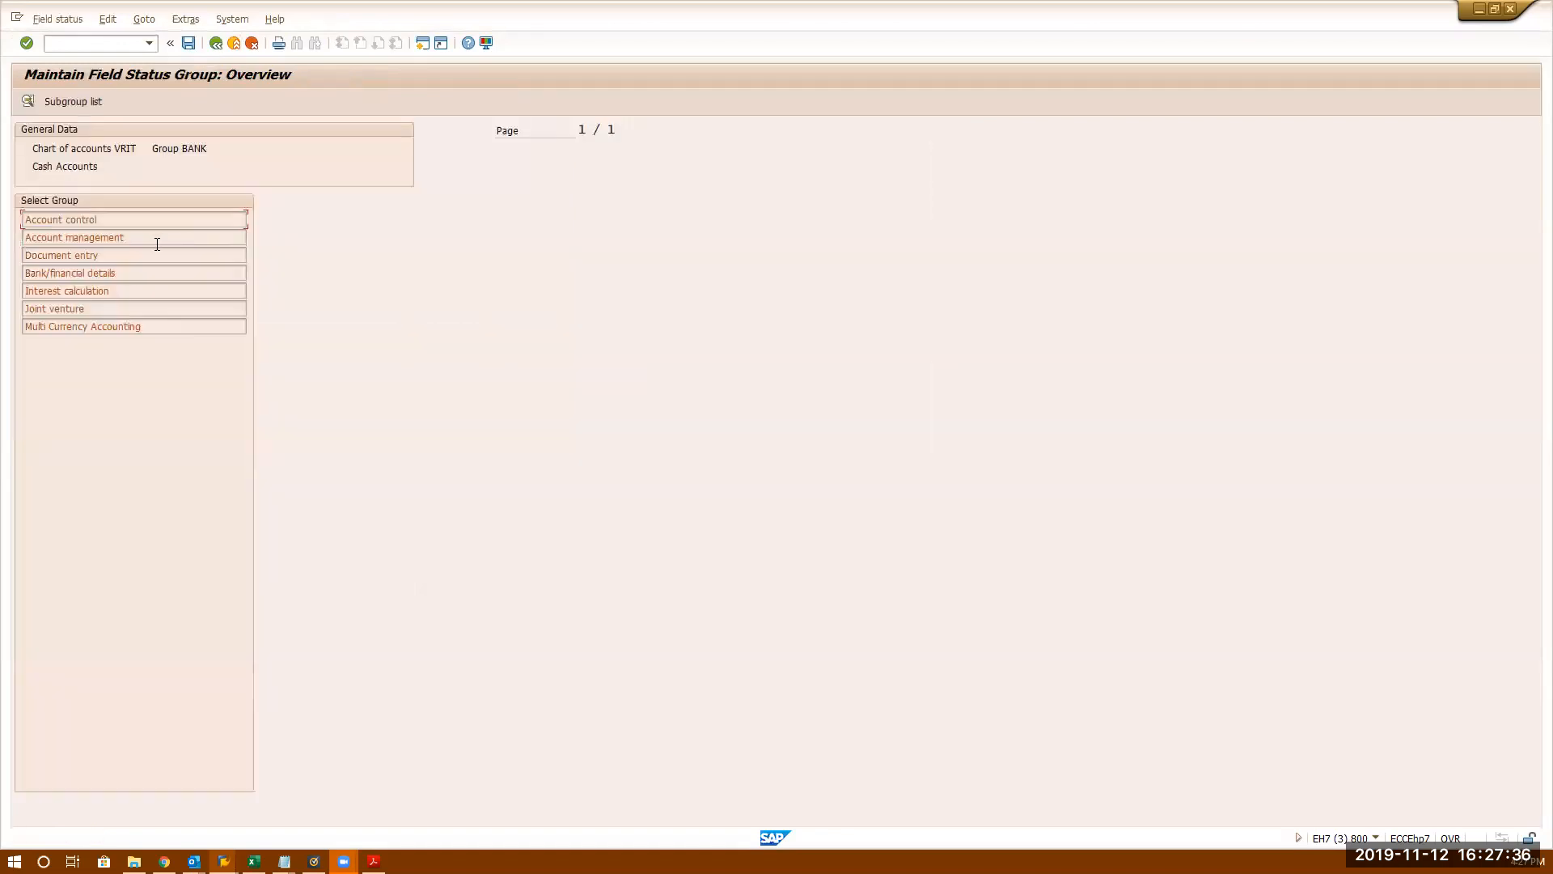
double_click(86, 309)
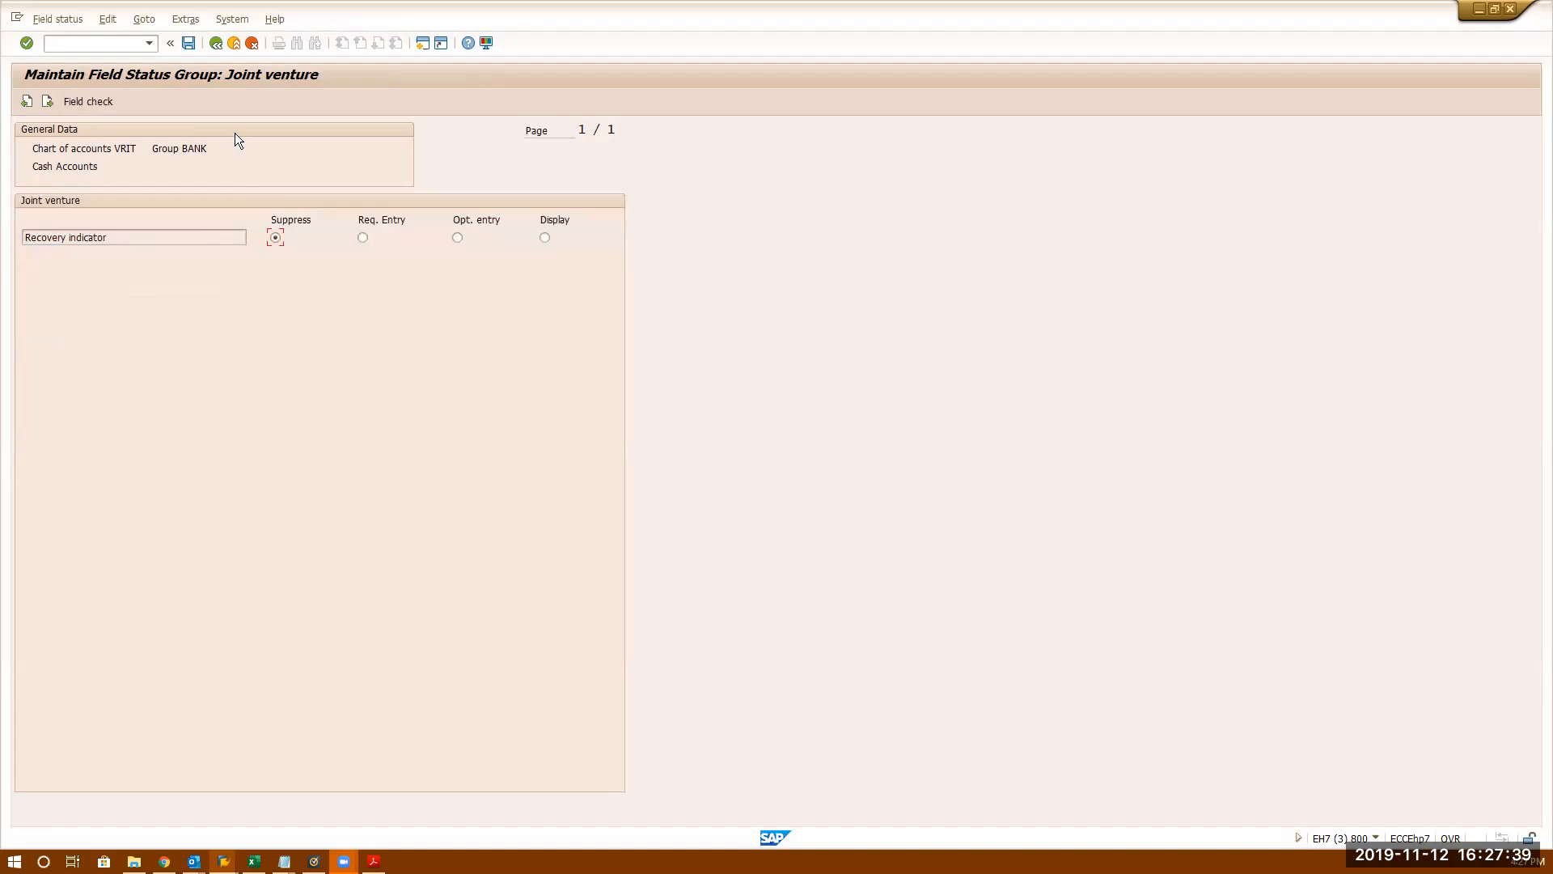
click(191, 44)
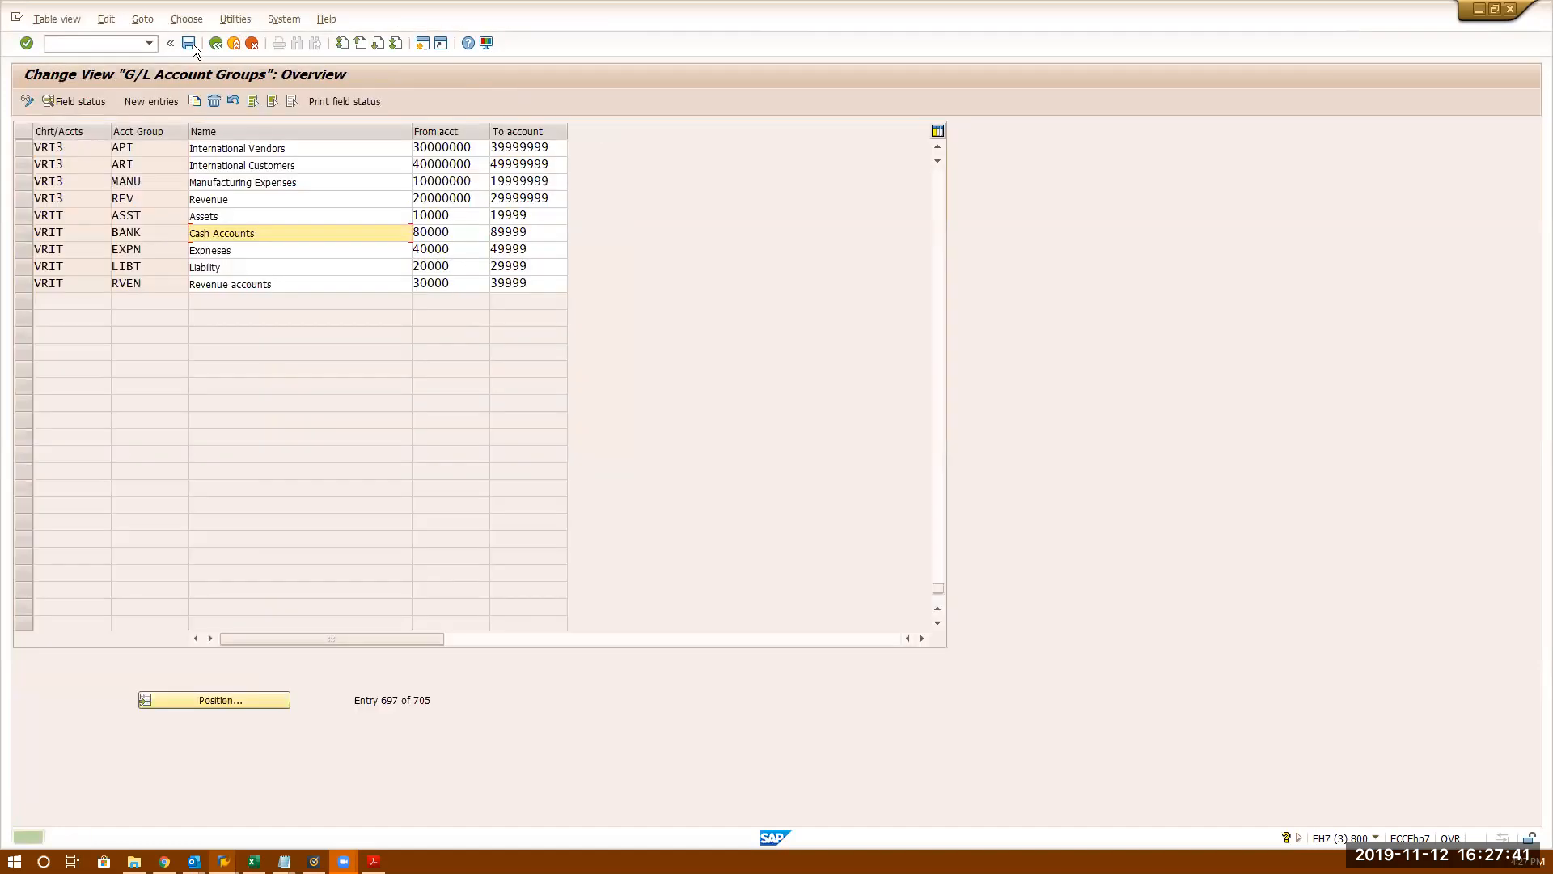
double_click(239, 232)
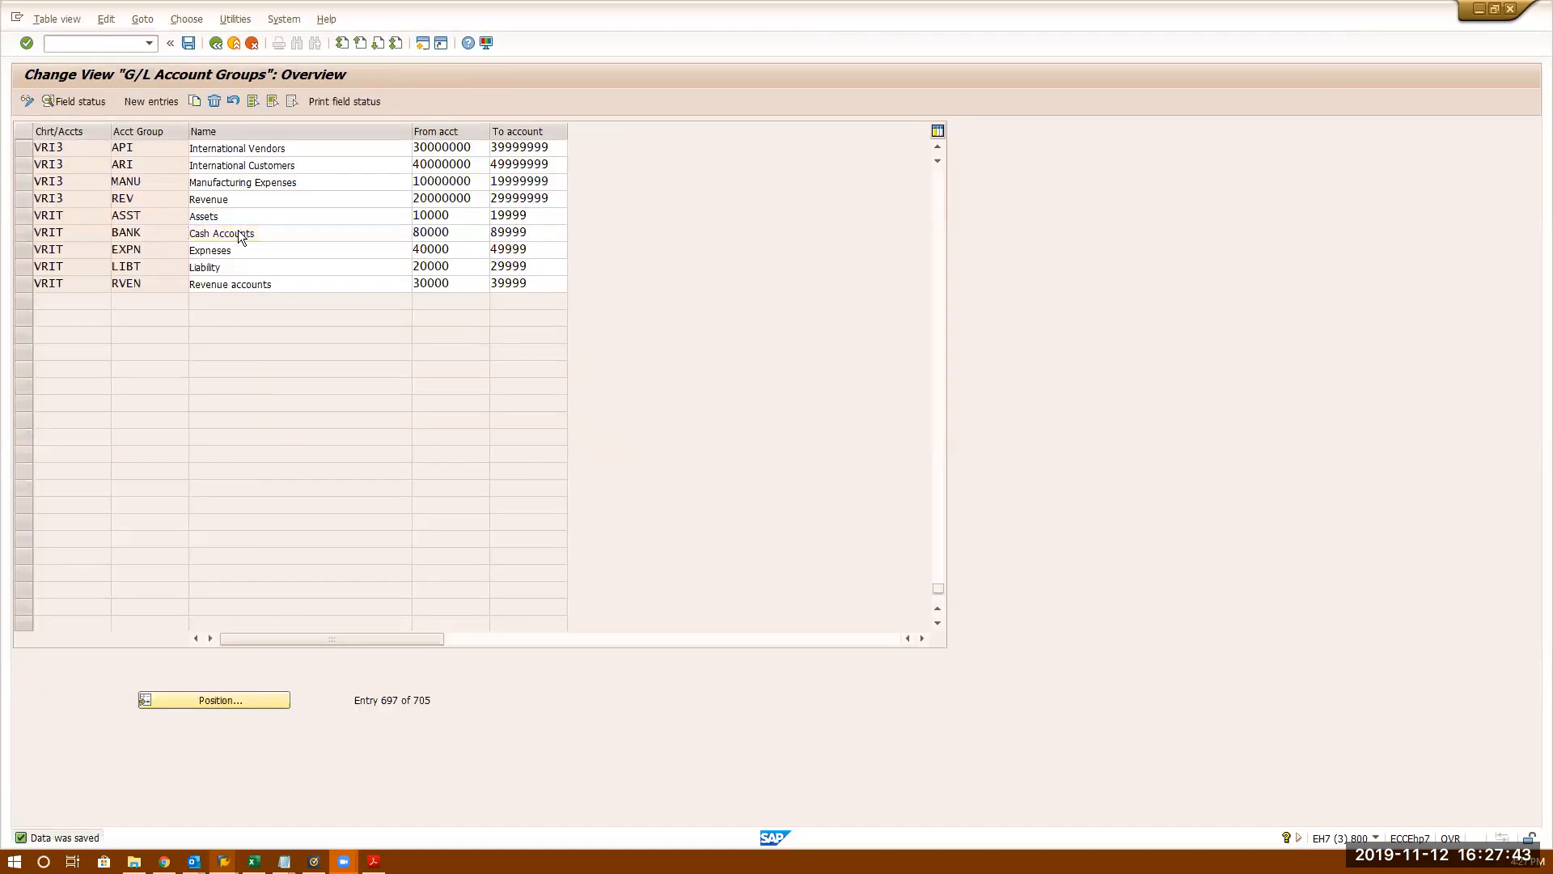
double_click(131, 323)
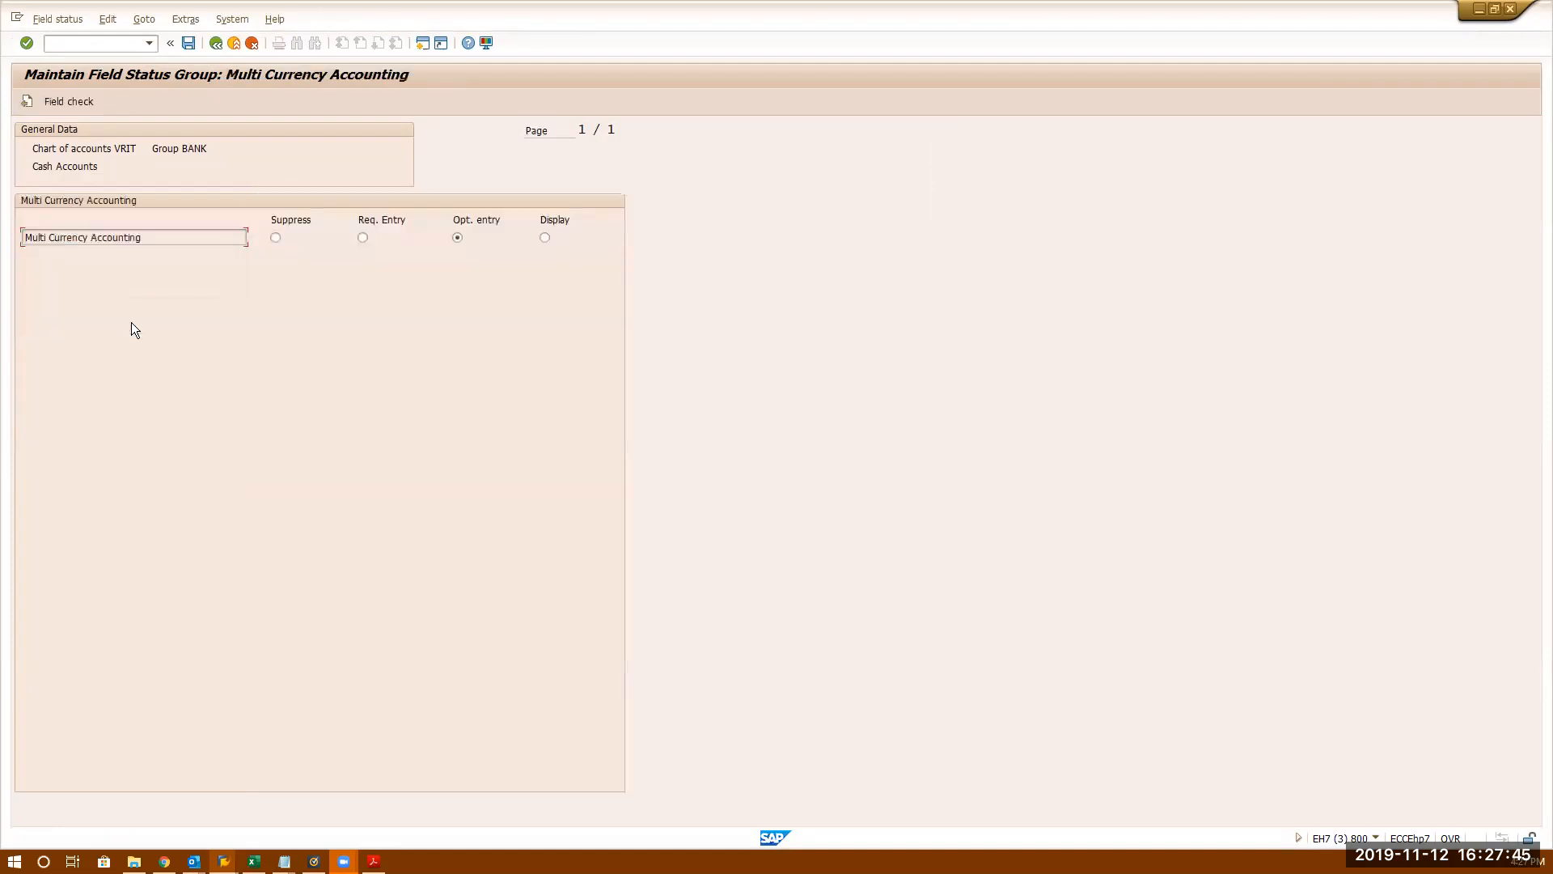
click(191, 43)
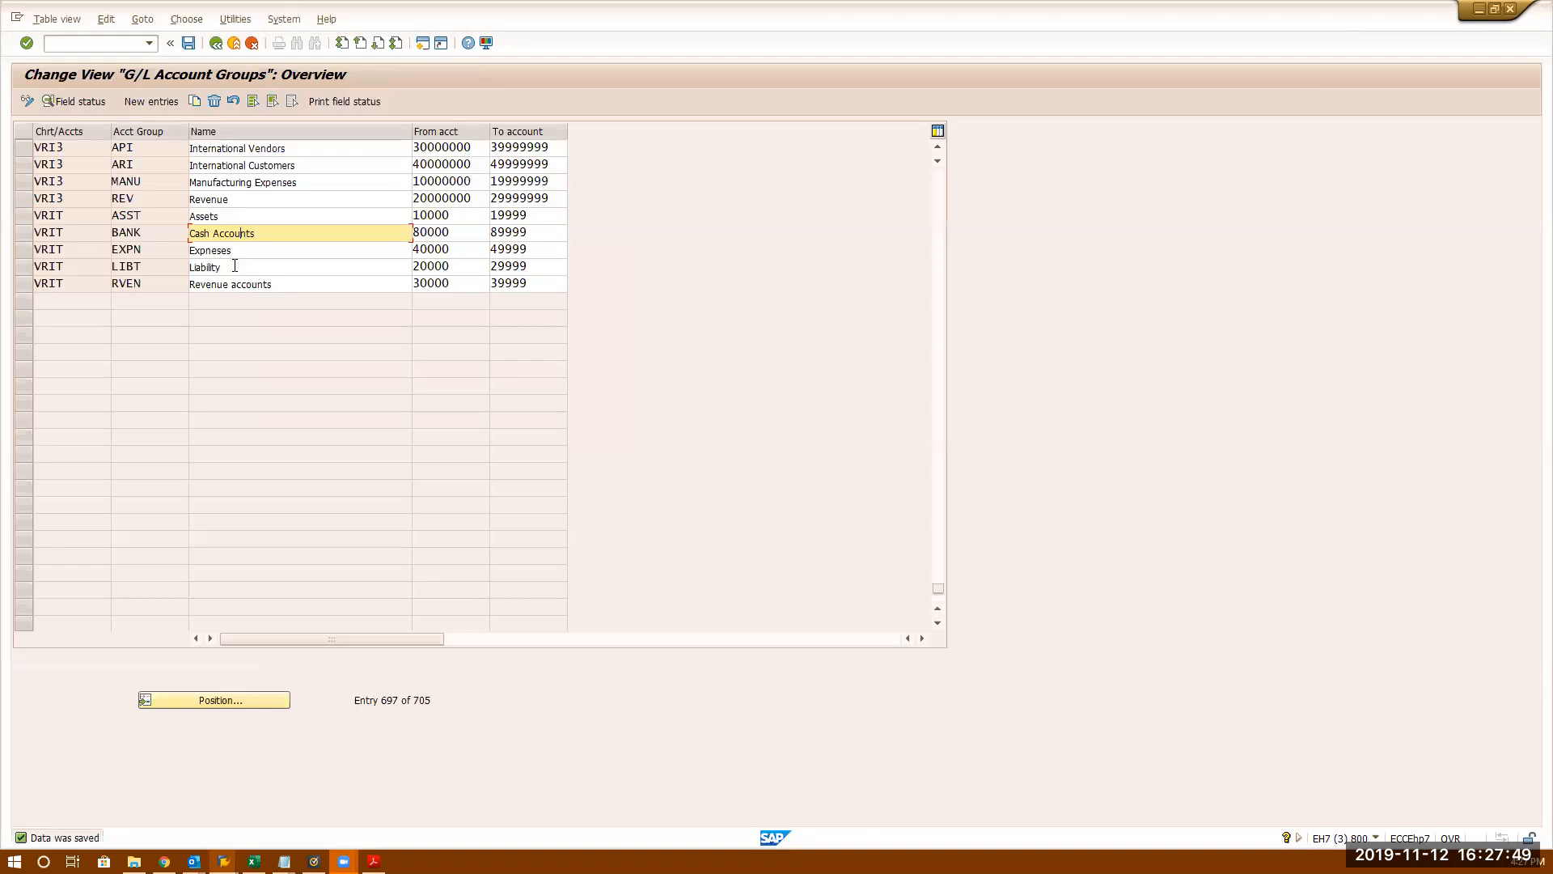
- Save the account group settings again and close the account groups table
click(188, 43)
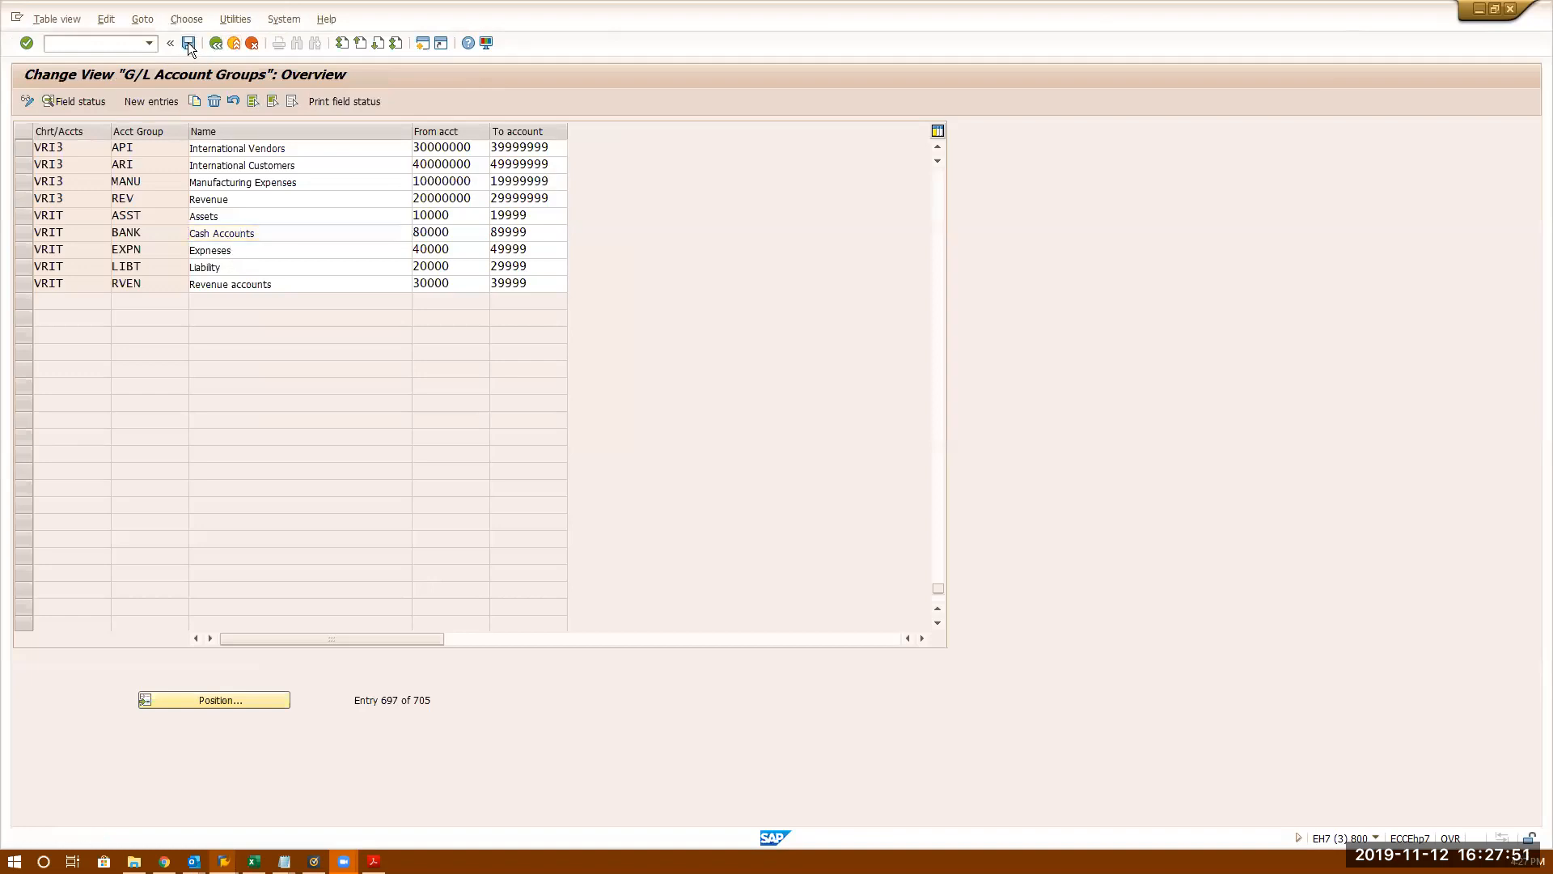
click(188, 43)
click(216, 45)
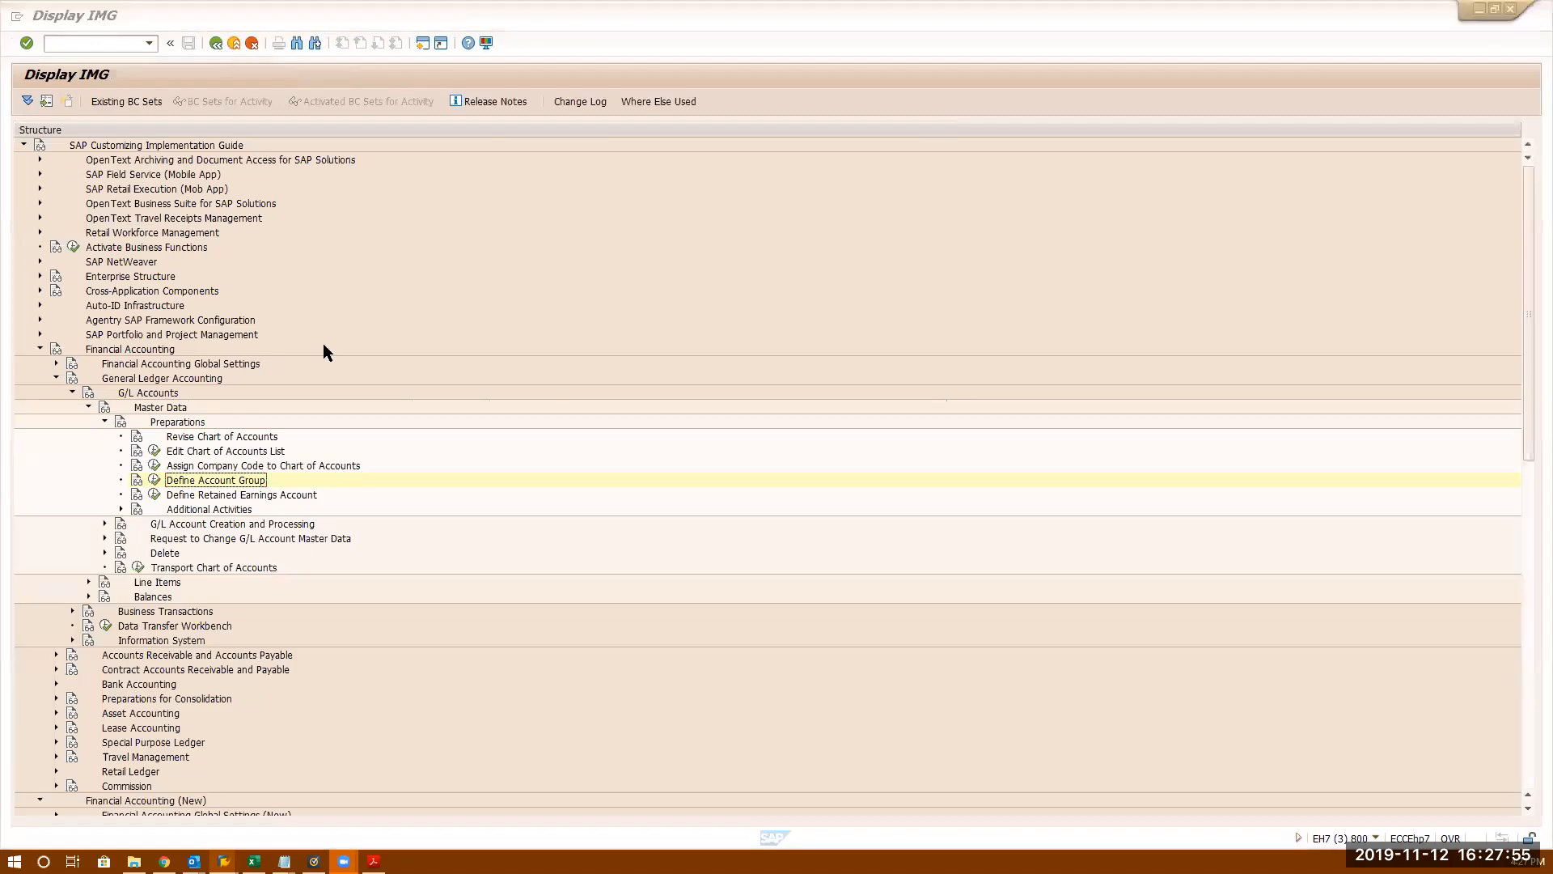
- In the G/L account session, look up account 80000 in company code 3333 and start creating it
key(alt+Tab)
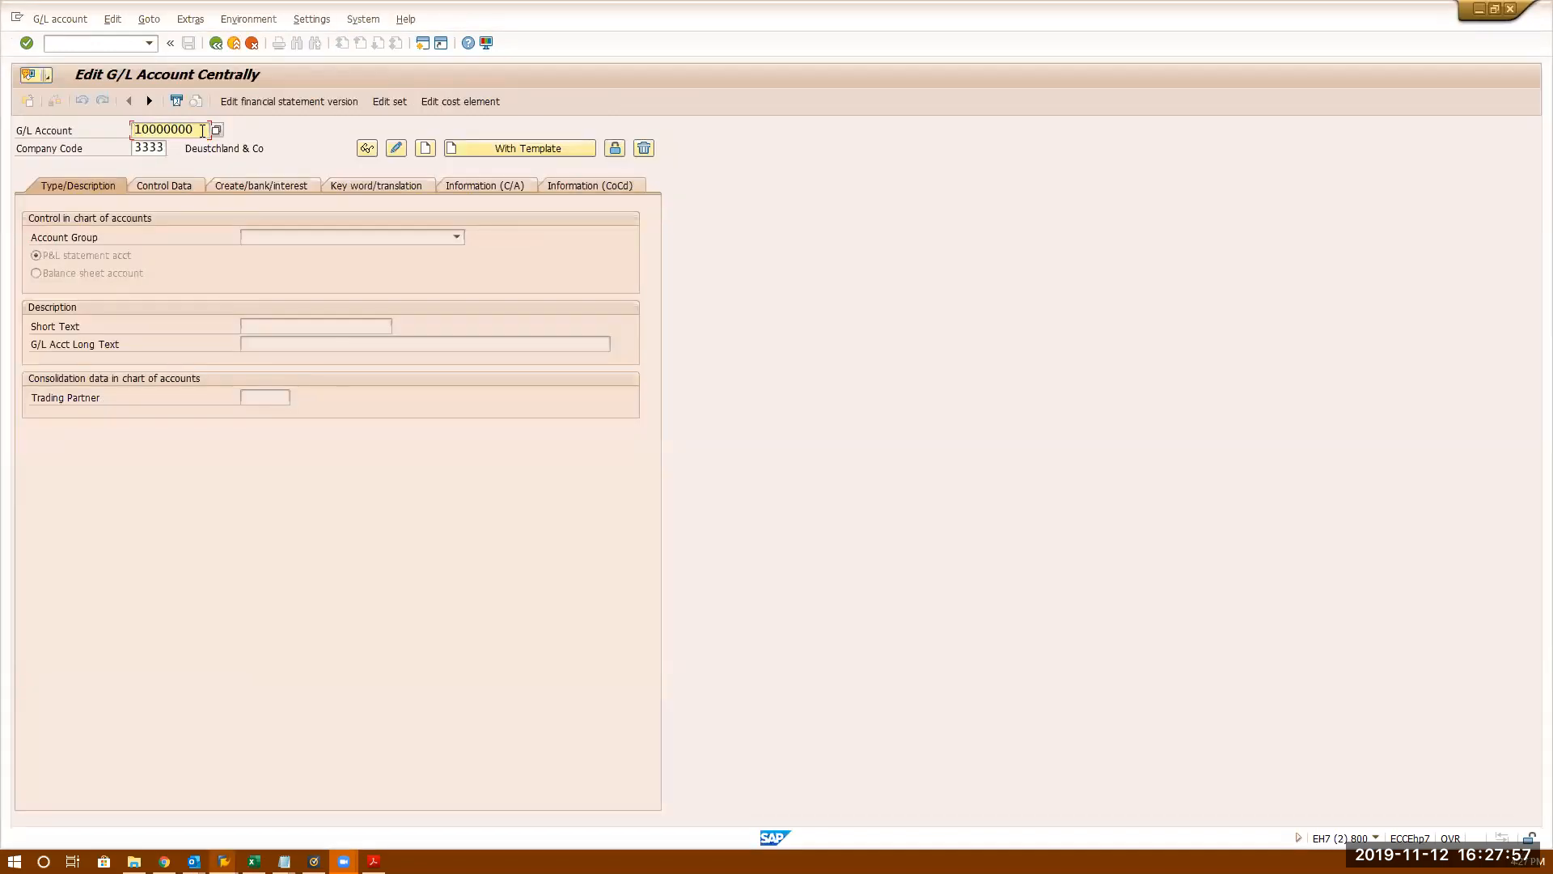
drag(202, 131, 12, 56)
text(80000)
key(Return)
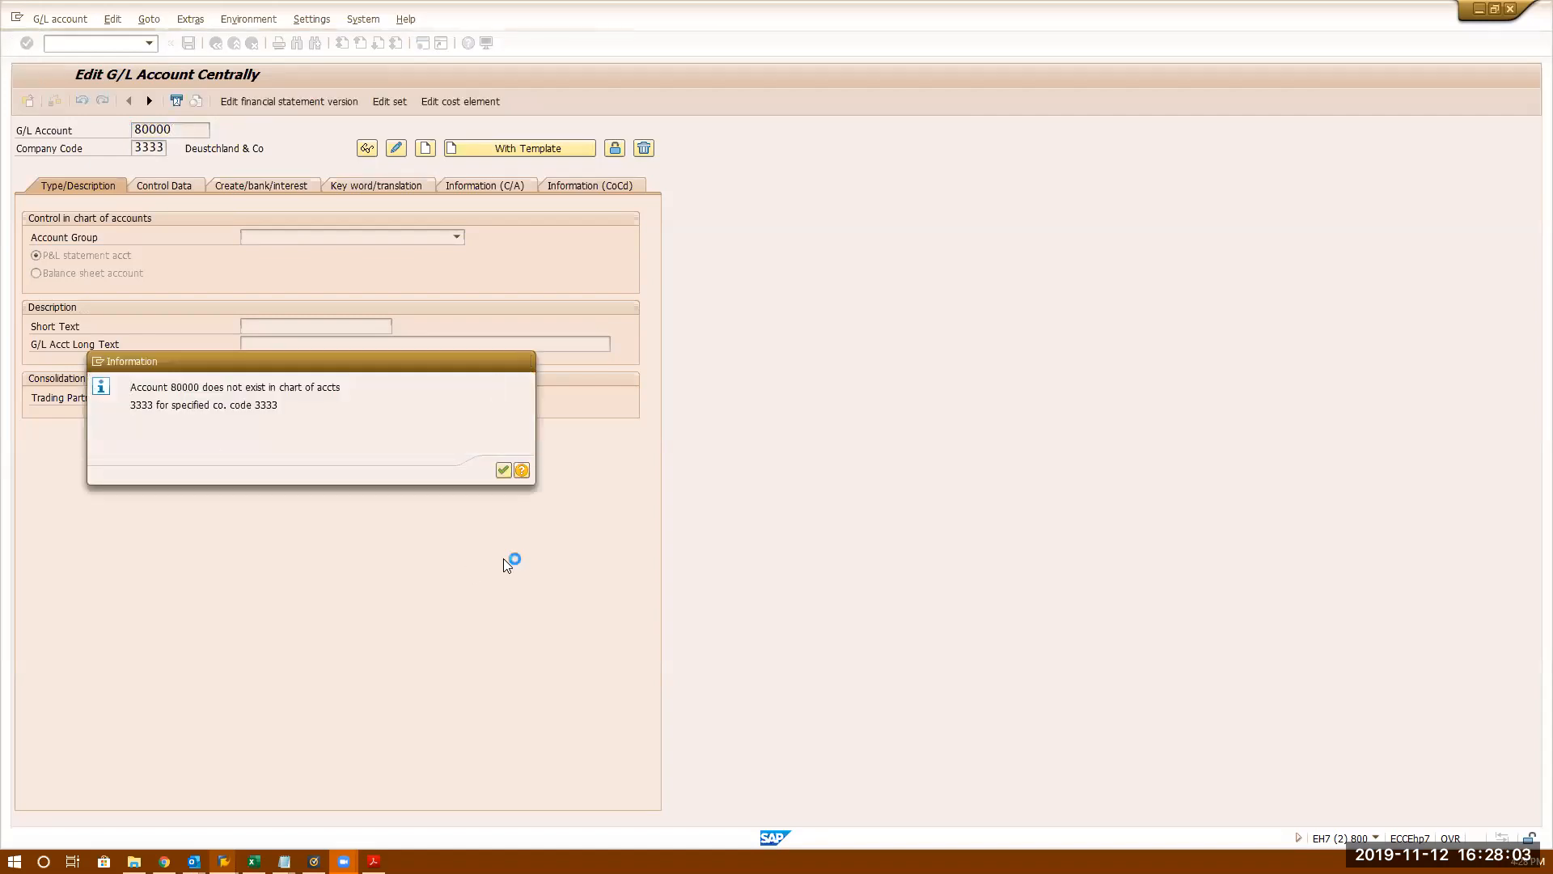
key(Return)
click(430, 151)
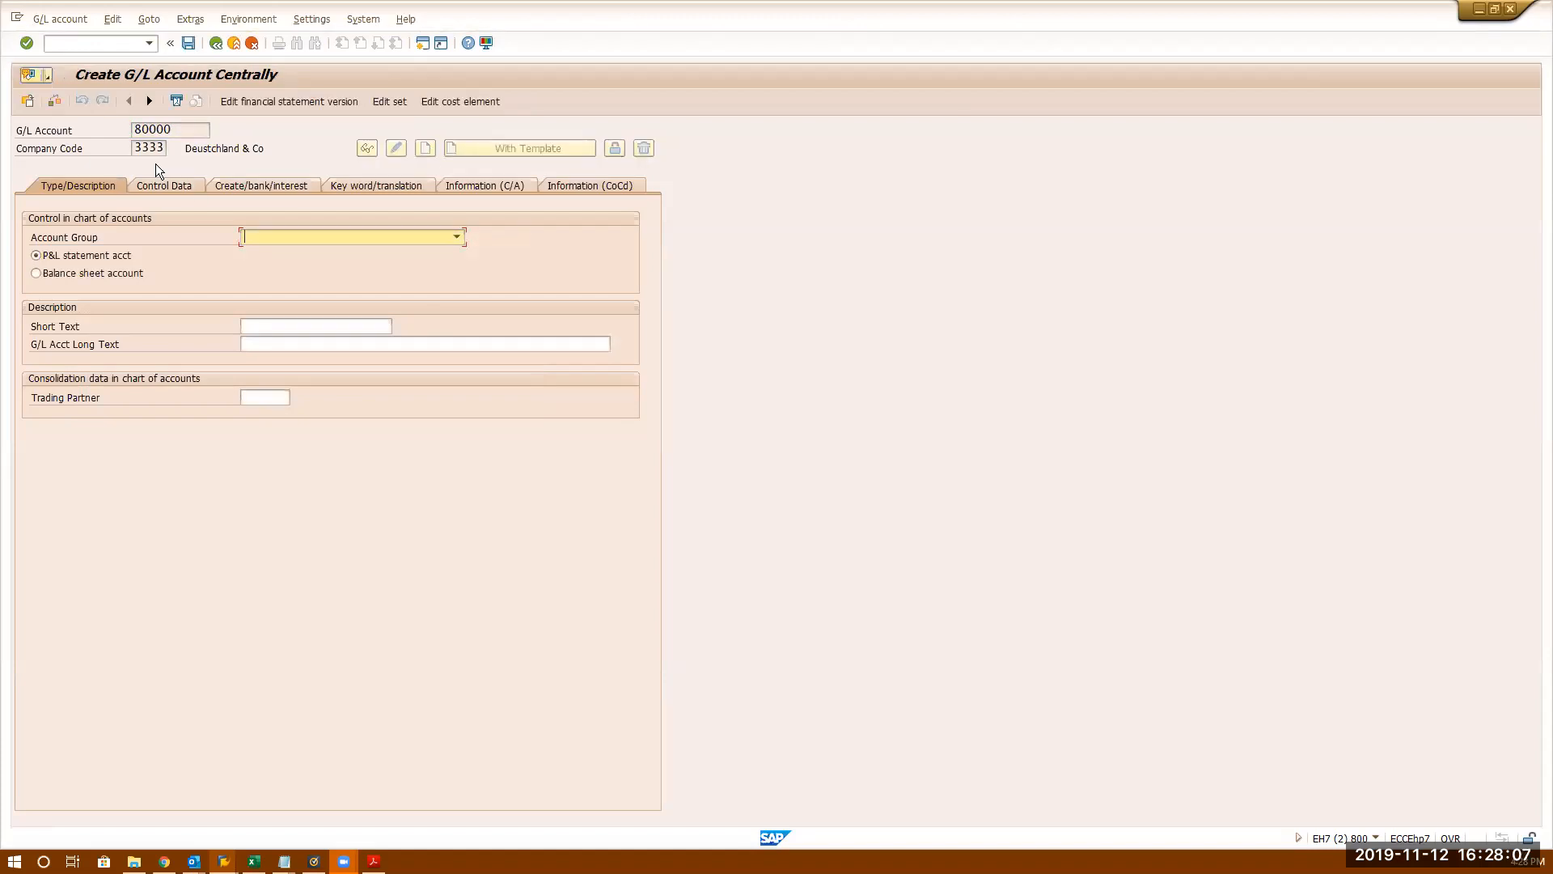
- Browse the account group list without choosing one, then leave the creation screen
click(291, 238)
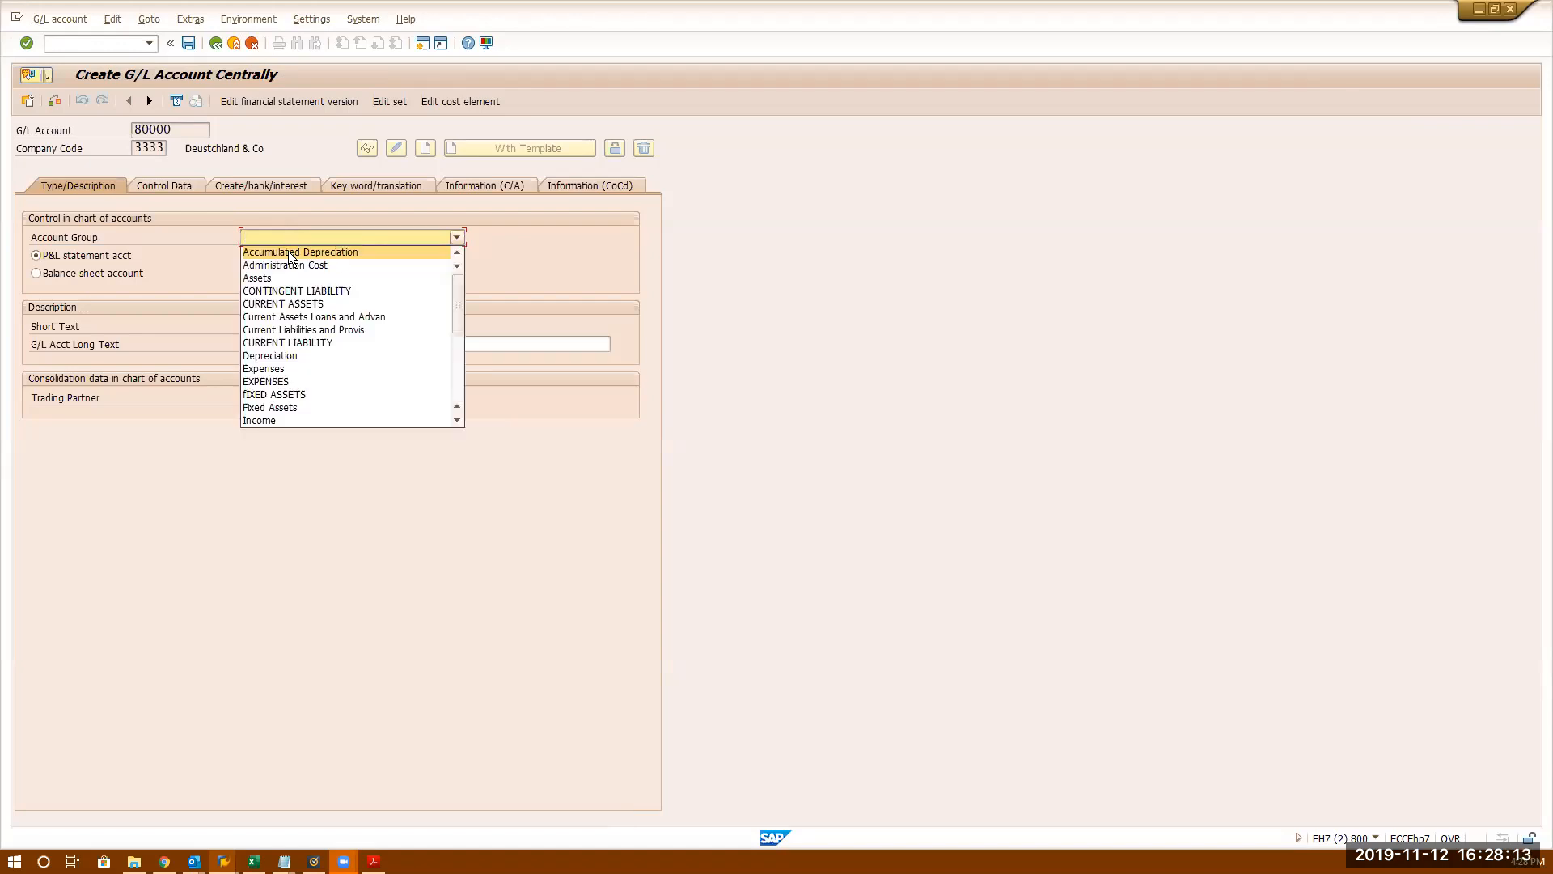
scroll(307, 348, down, 5)
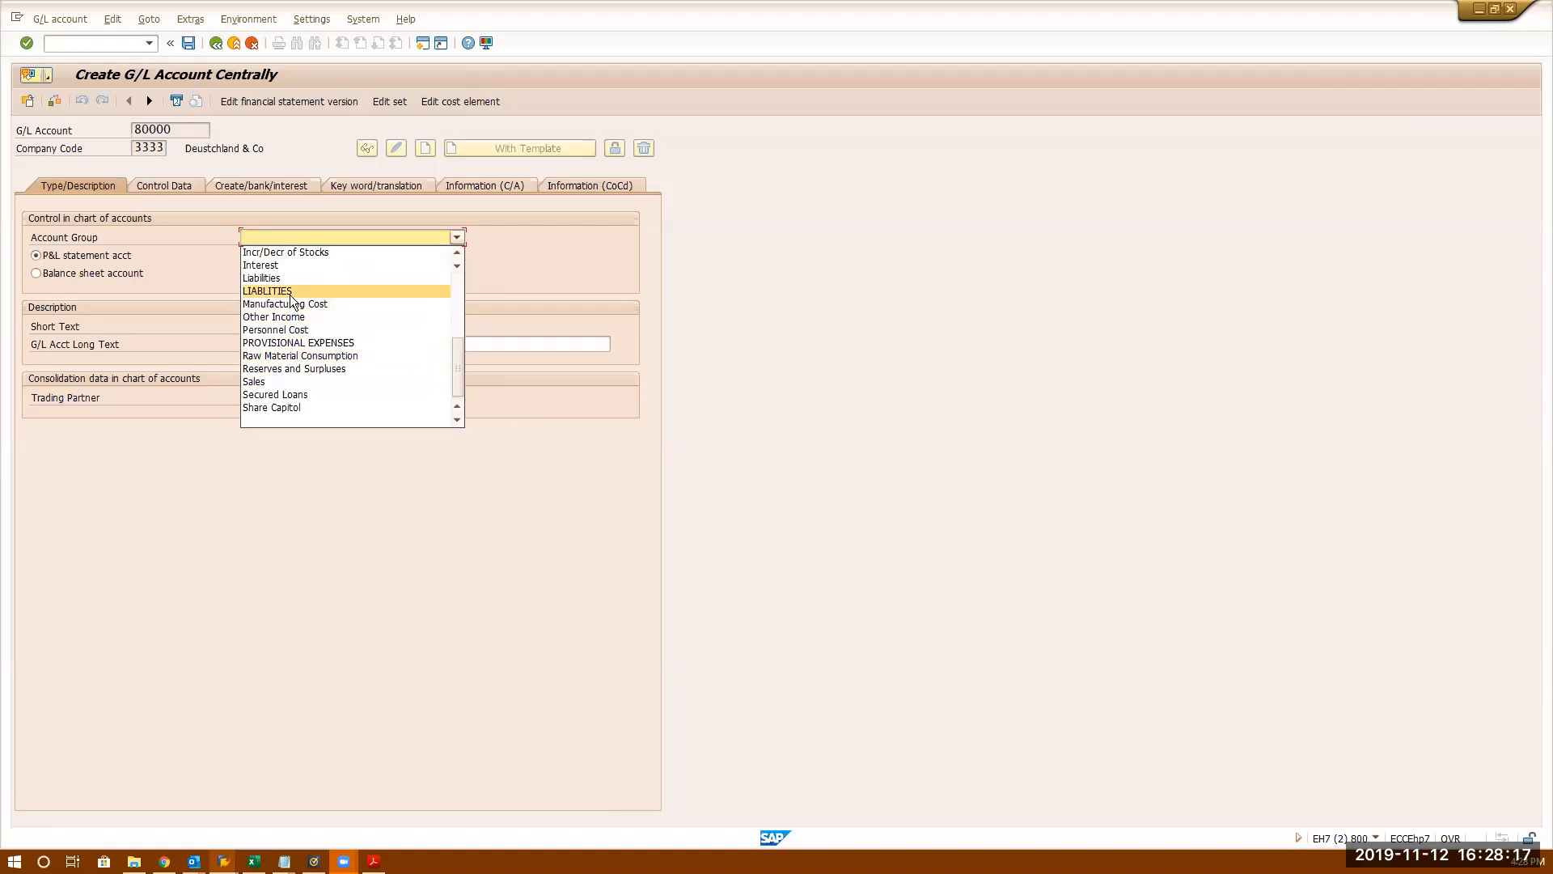
scroll(291, 300, up, 3)
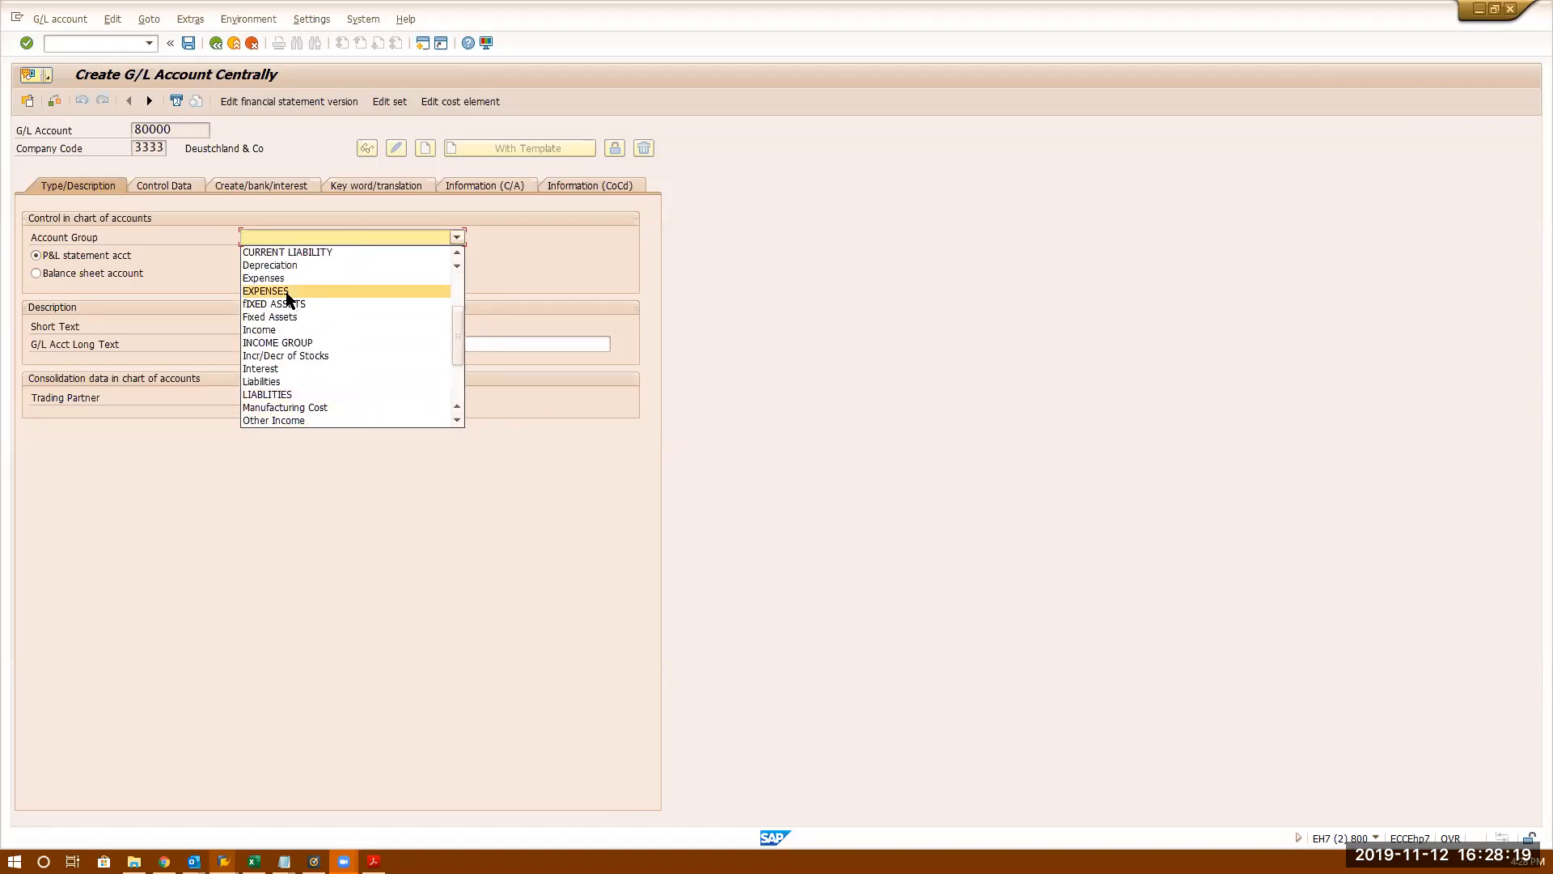
scroll(287, 313, up, 3)
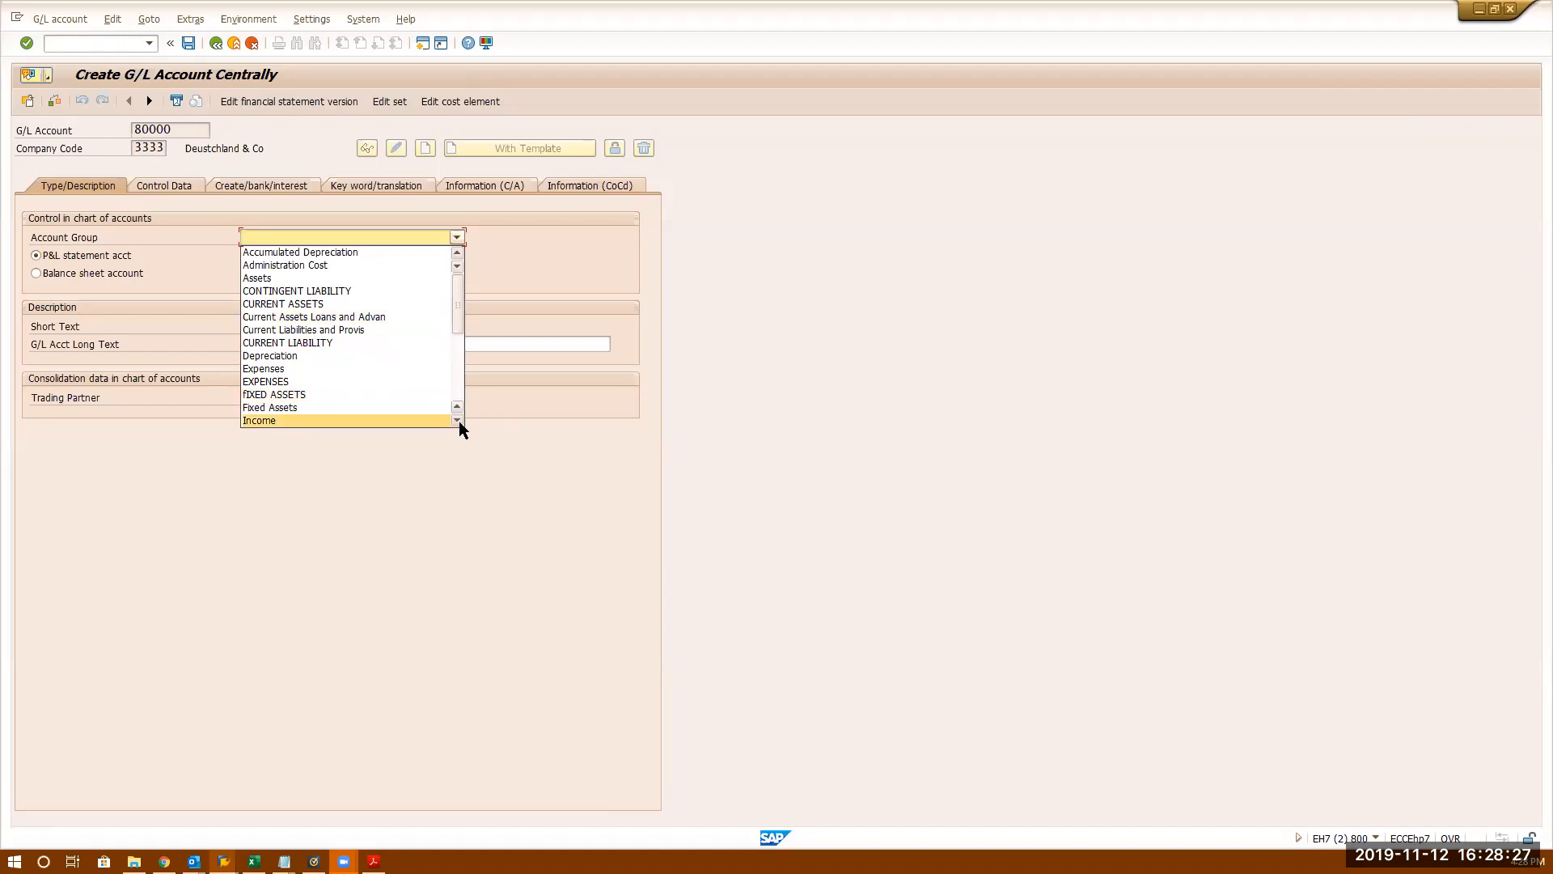
scroll(460, 424, down, 5)
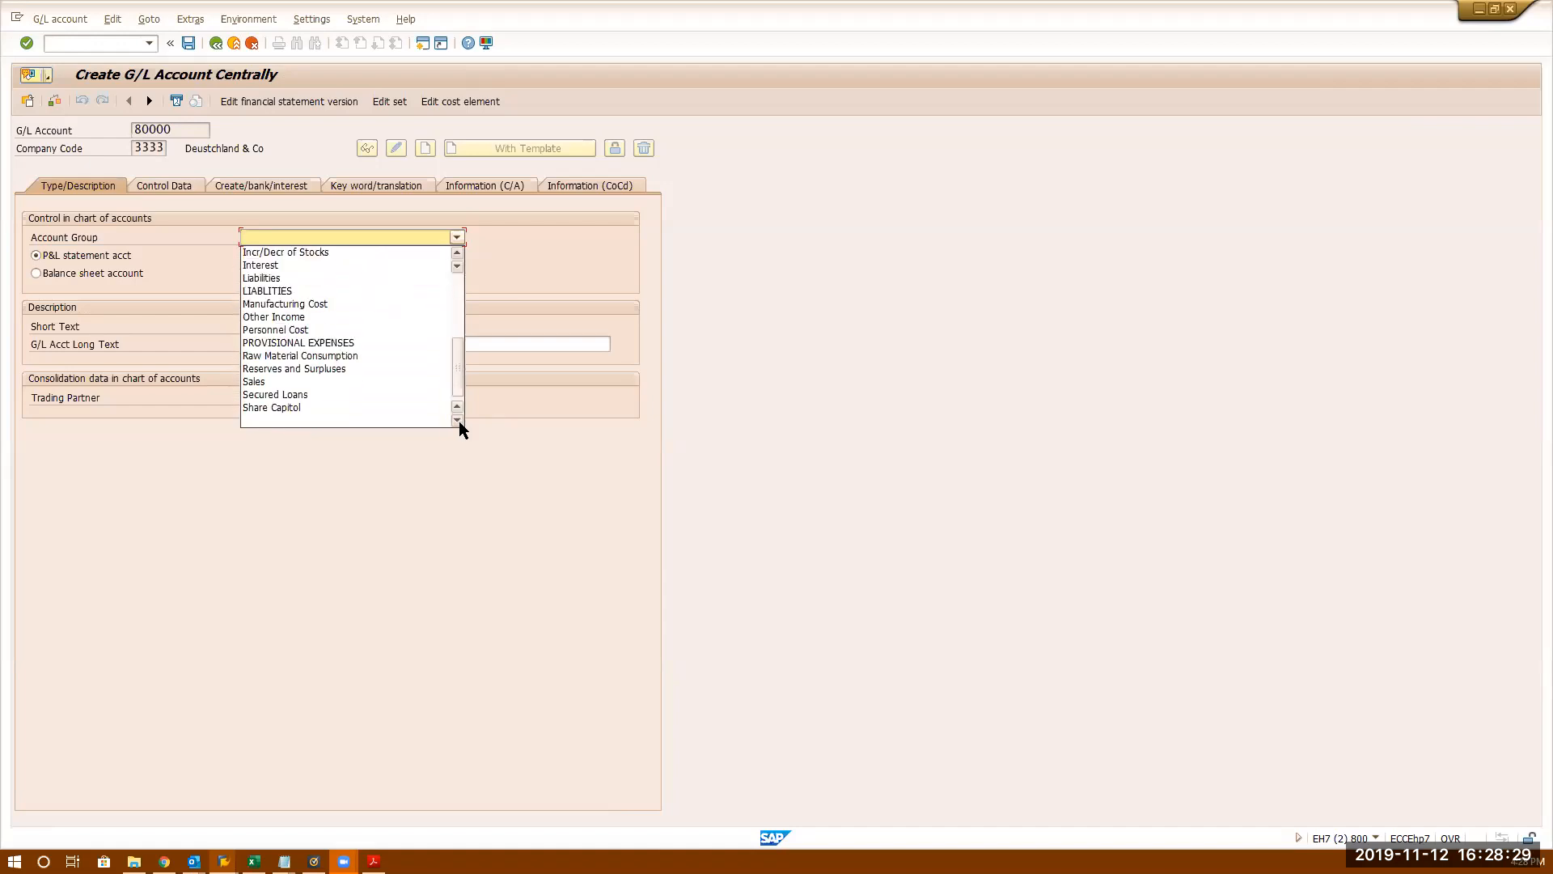
click(212, 159)
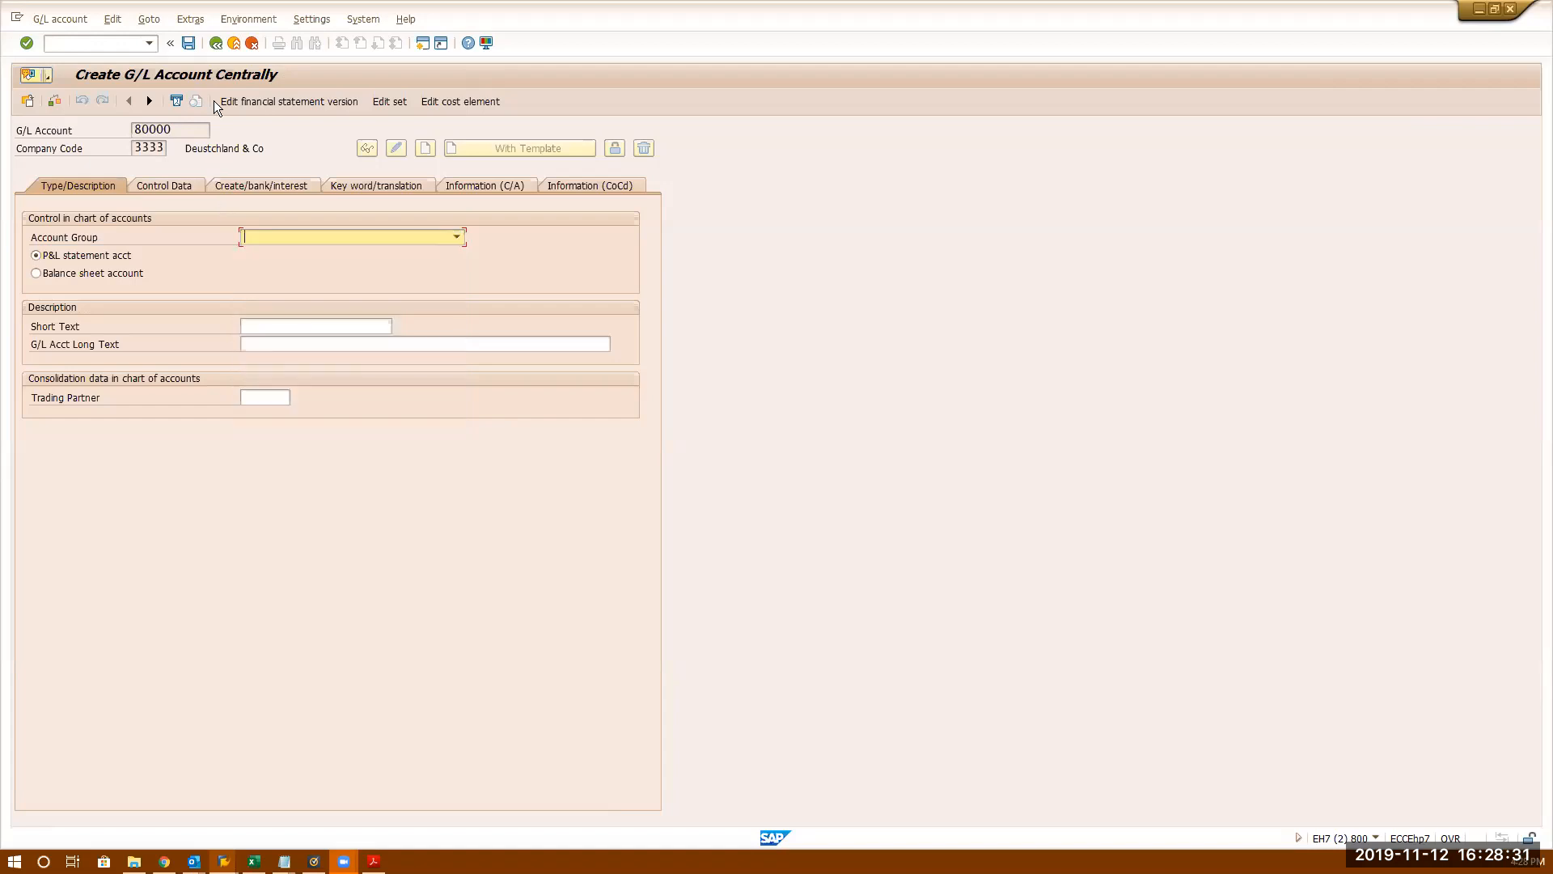
click(215, 42)
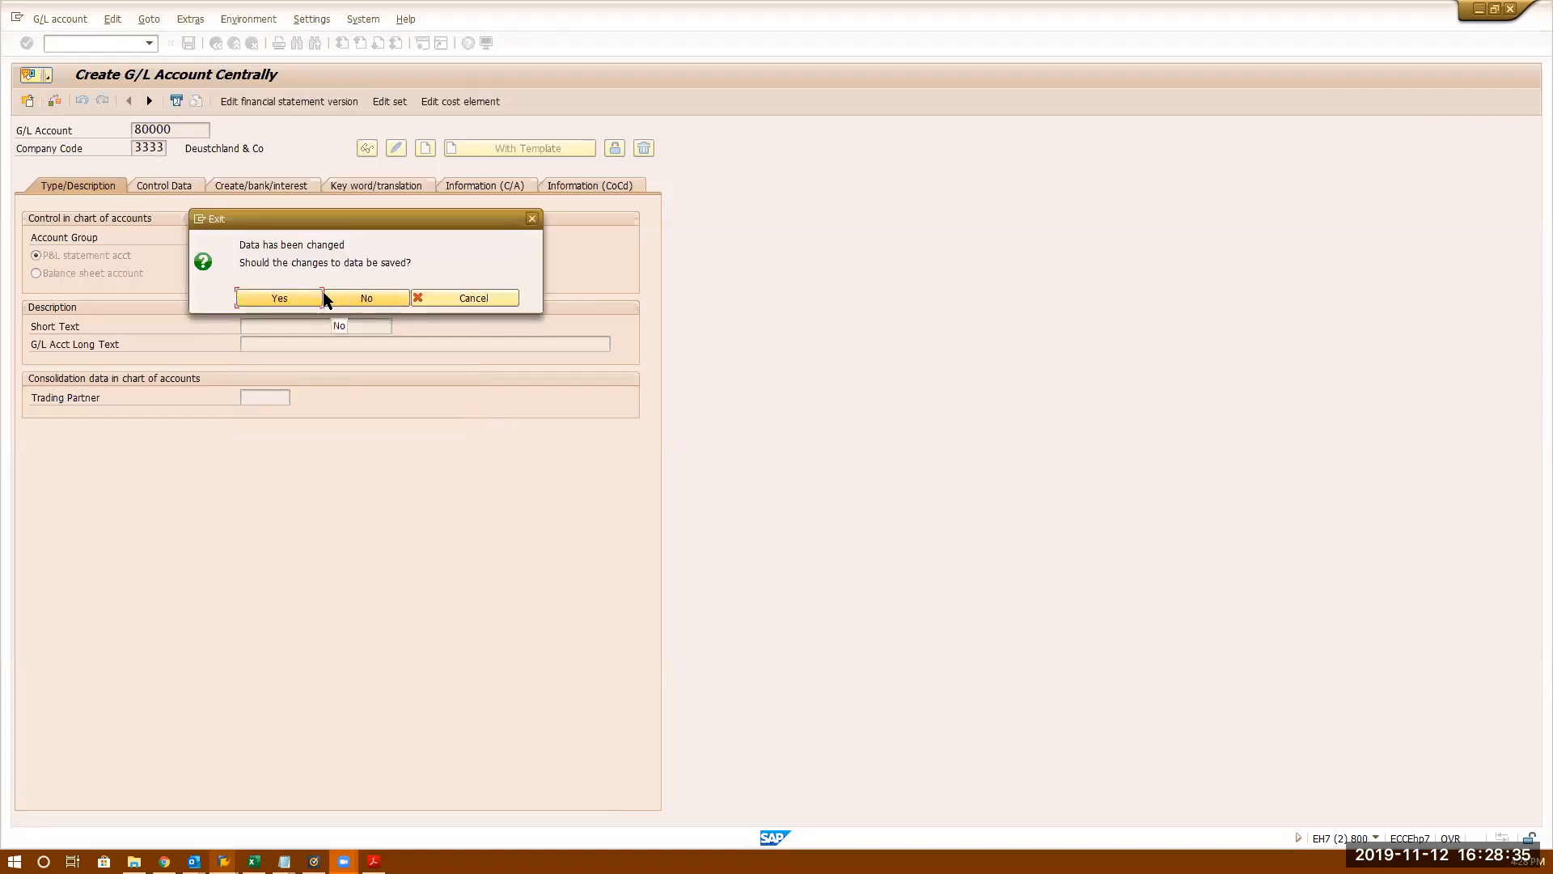
- Answer No to saving, then run Financial Accounting Global Settings > Company Code > Enter Global Parameters
click(344, 296)
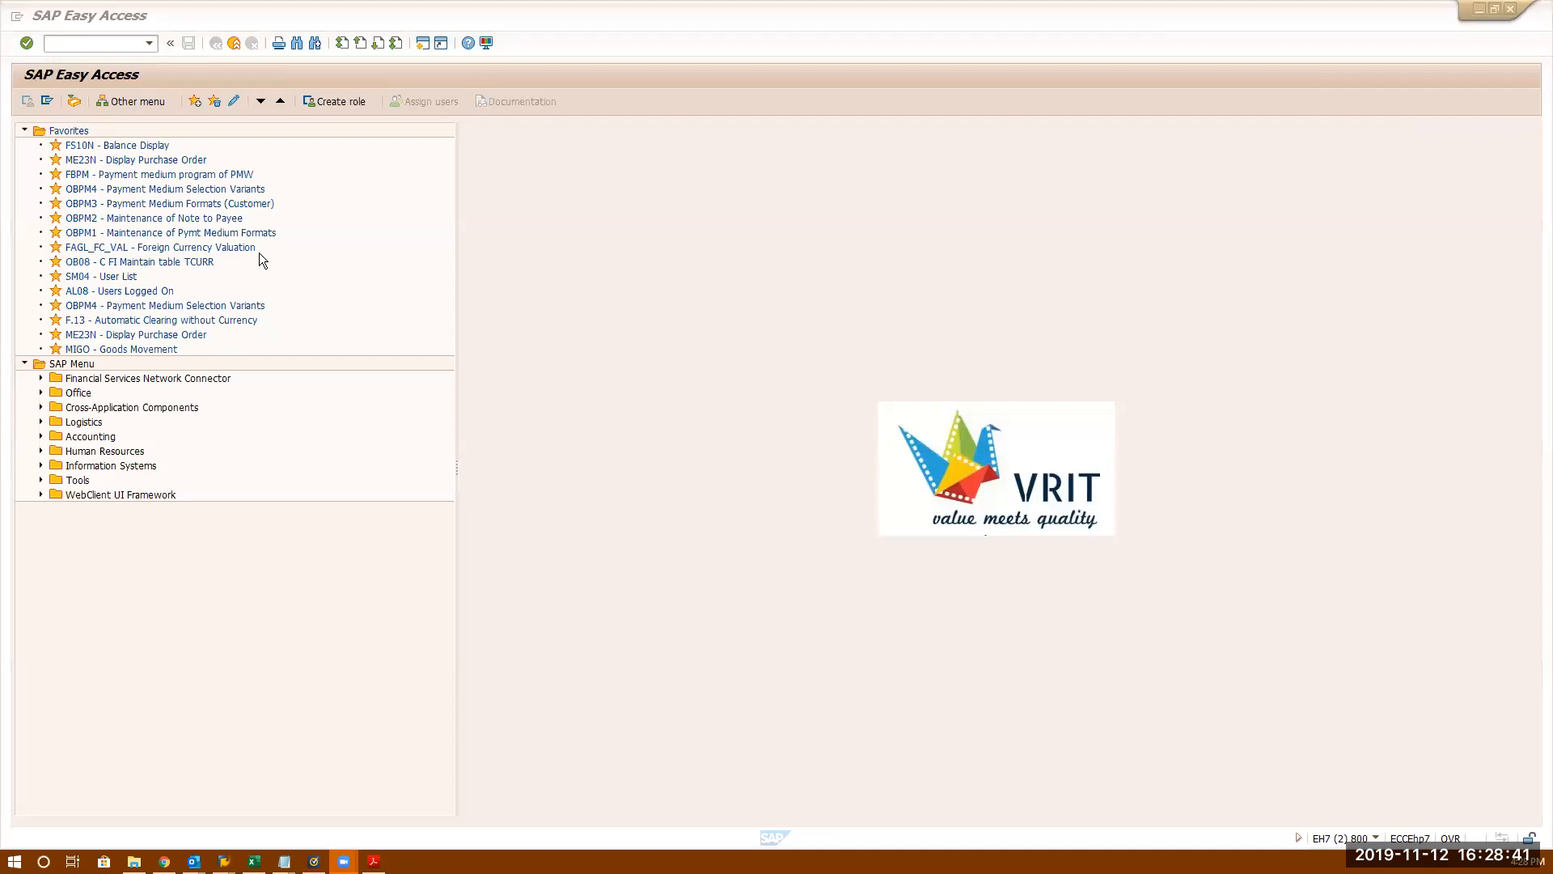
key(alt+Tab)
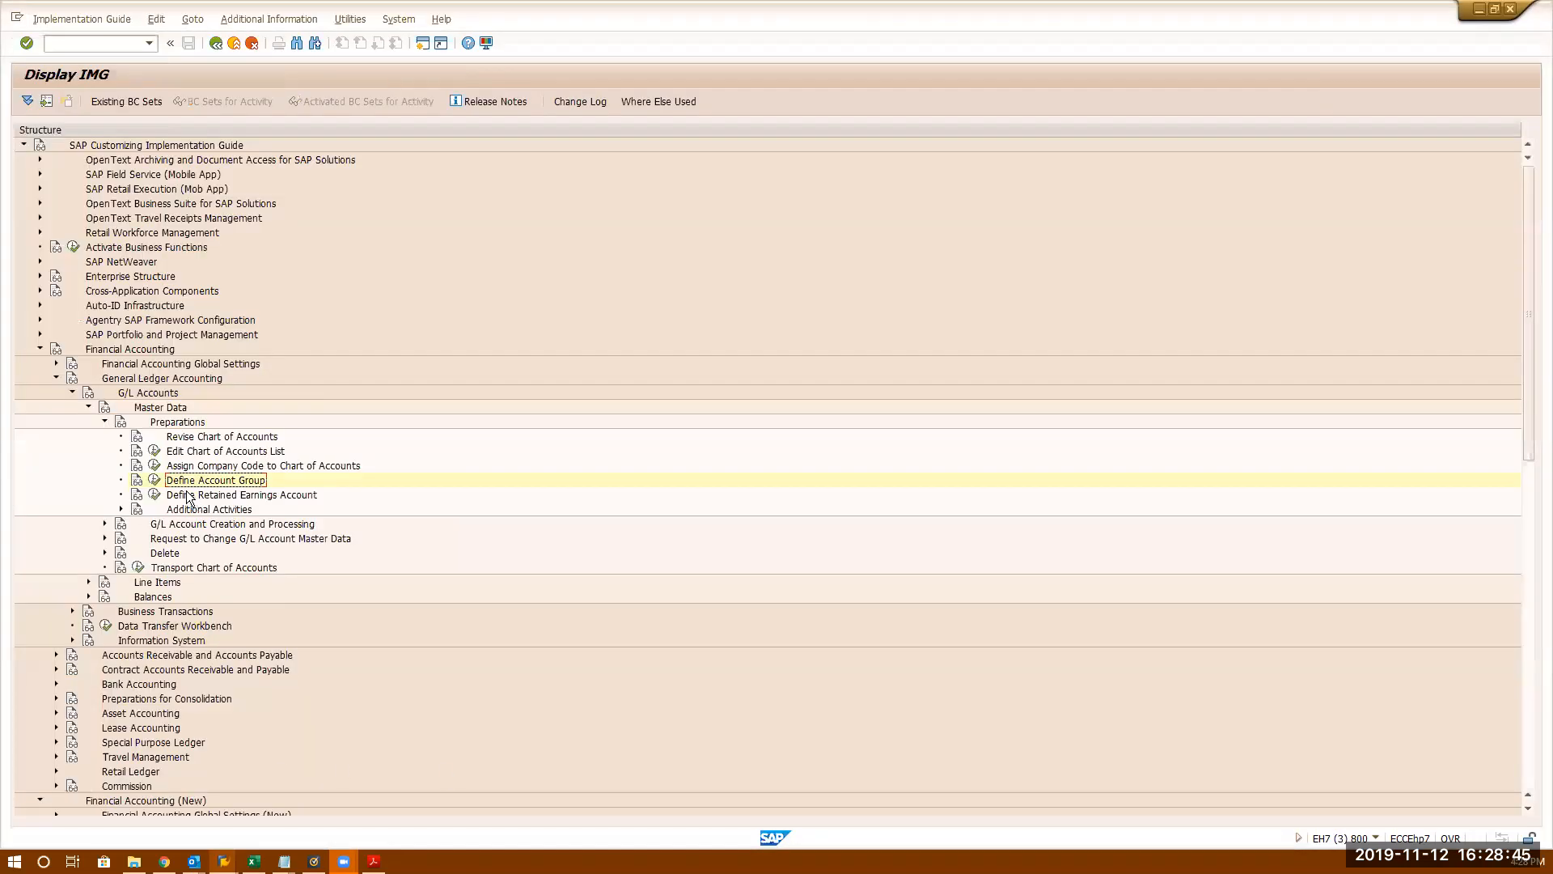
click(57, 364)
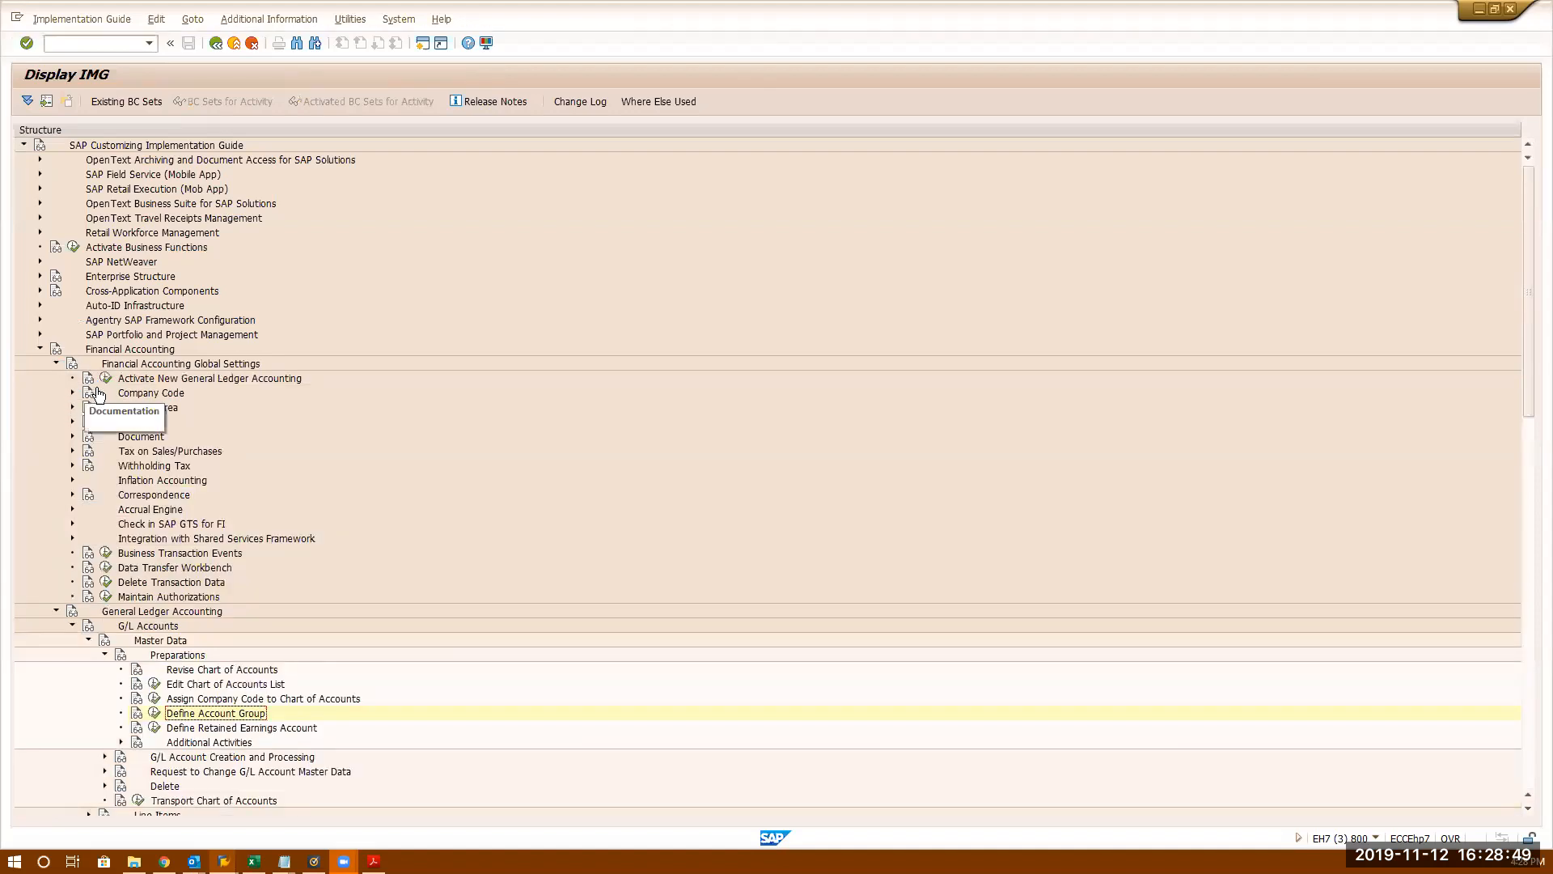
click(72, 392)
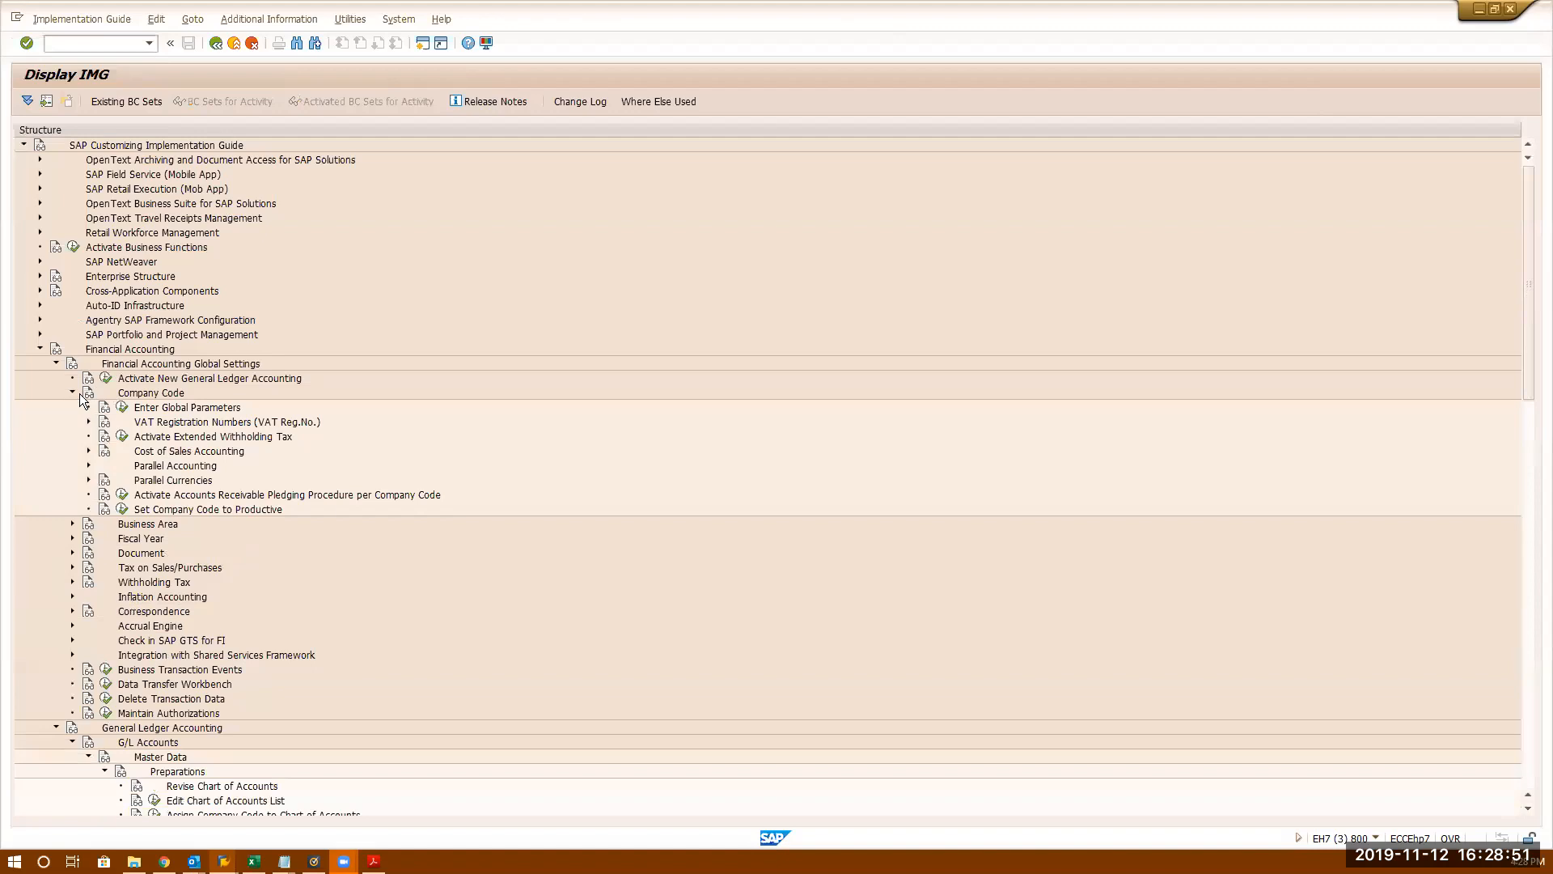
click(121, 408)
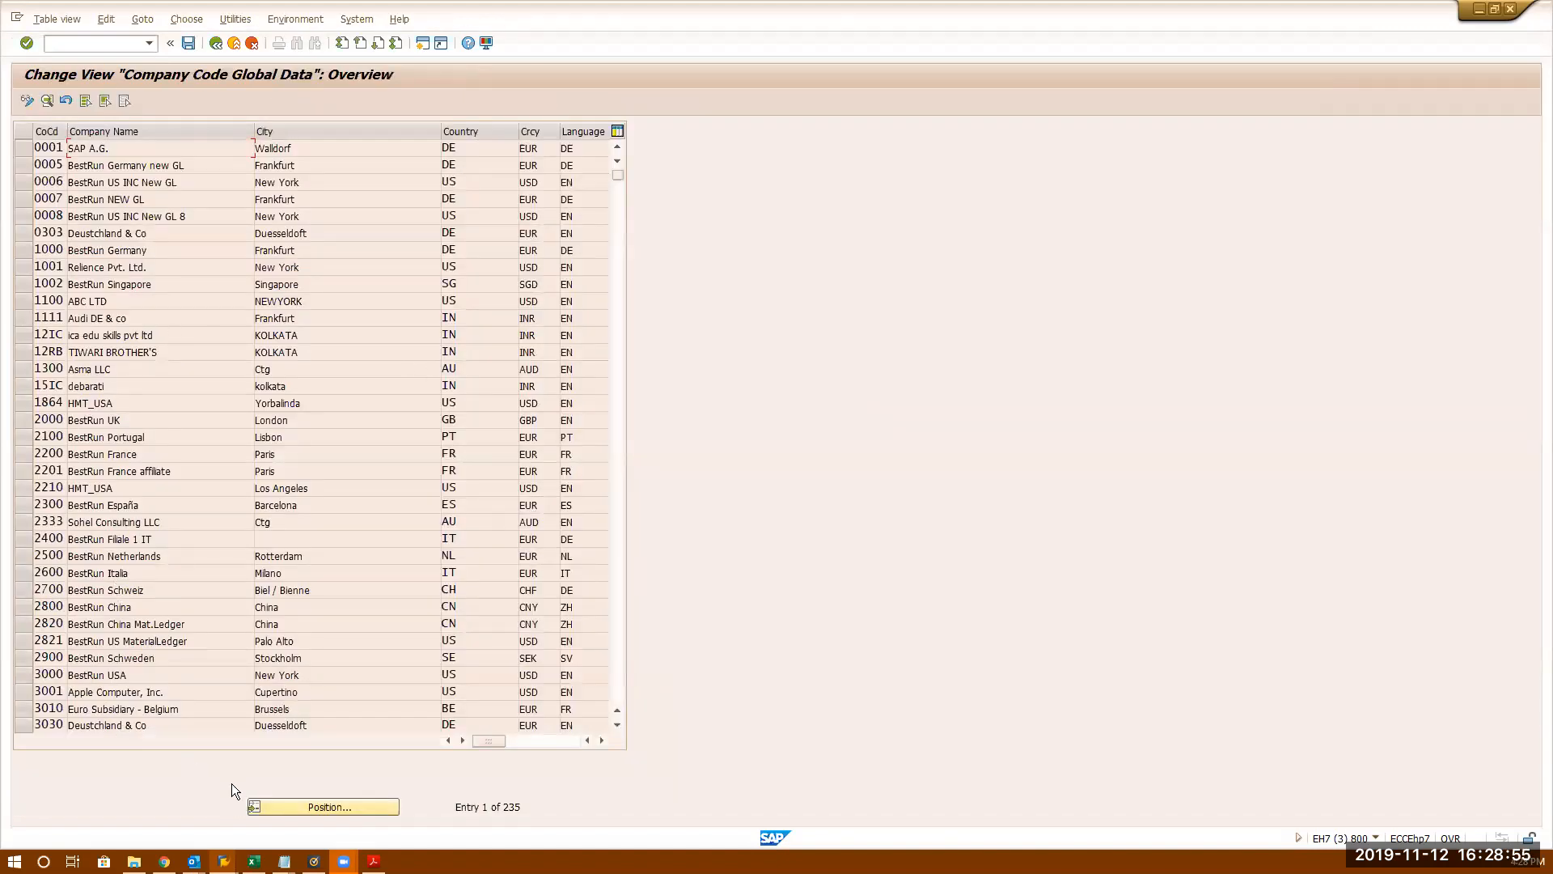
- Jump to company code 3333, view its details showing chart of accounts 3333, and return to the IMG
click(282, 807)
text(3333)
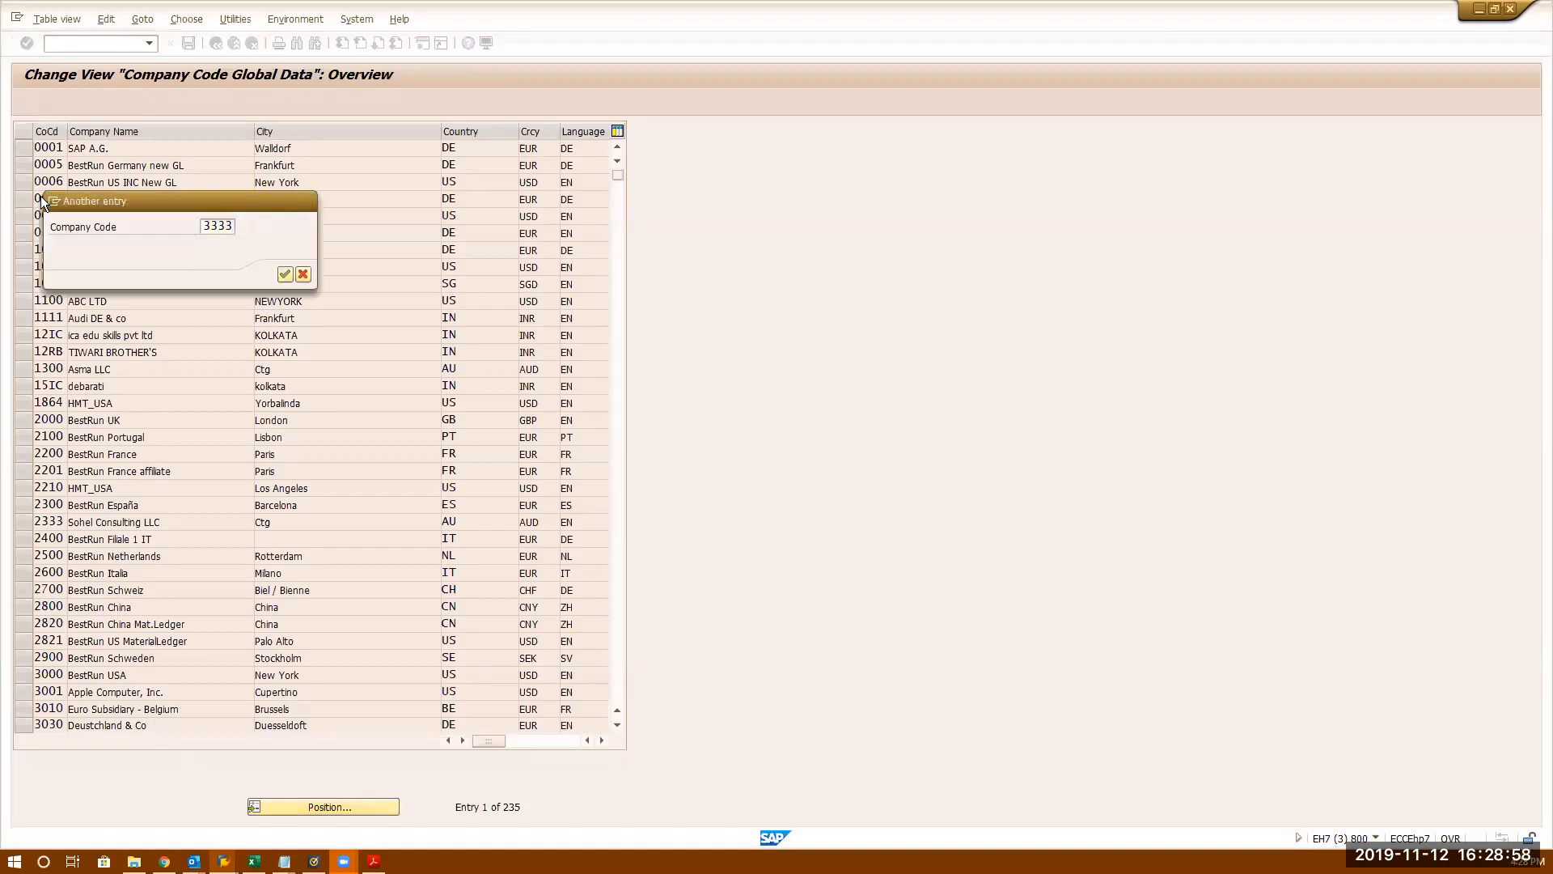
key(Return)
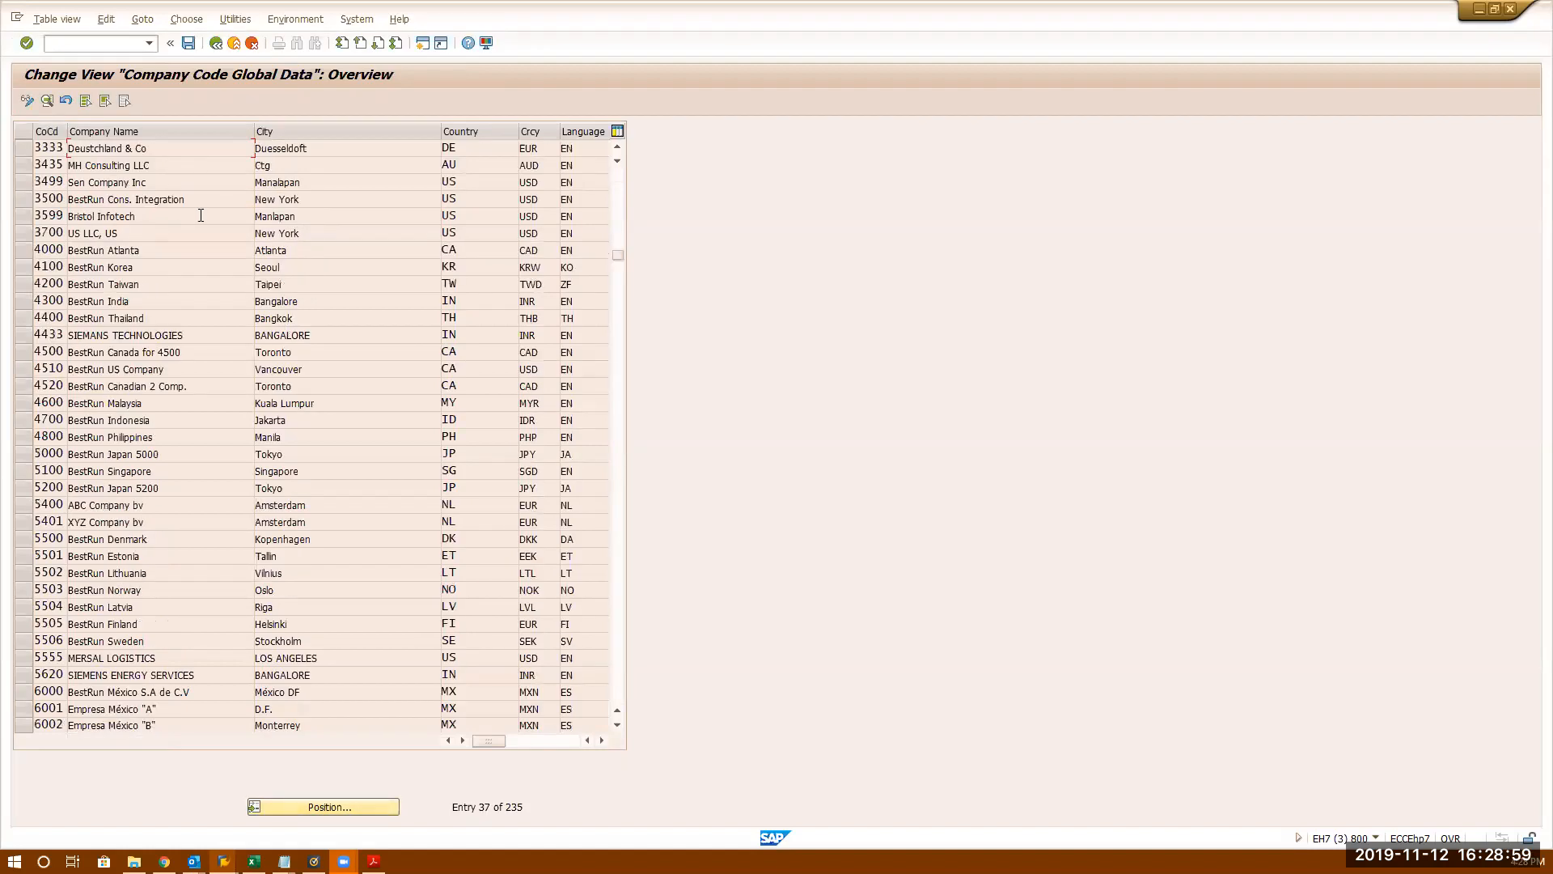
double_click(195, 146)
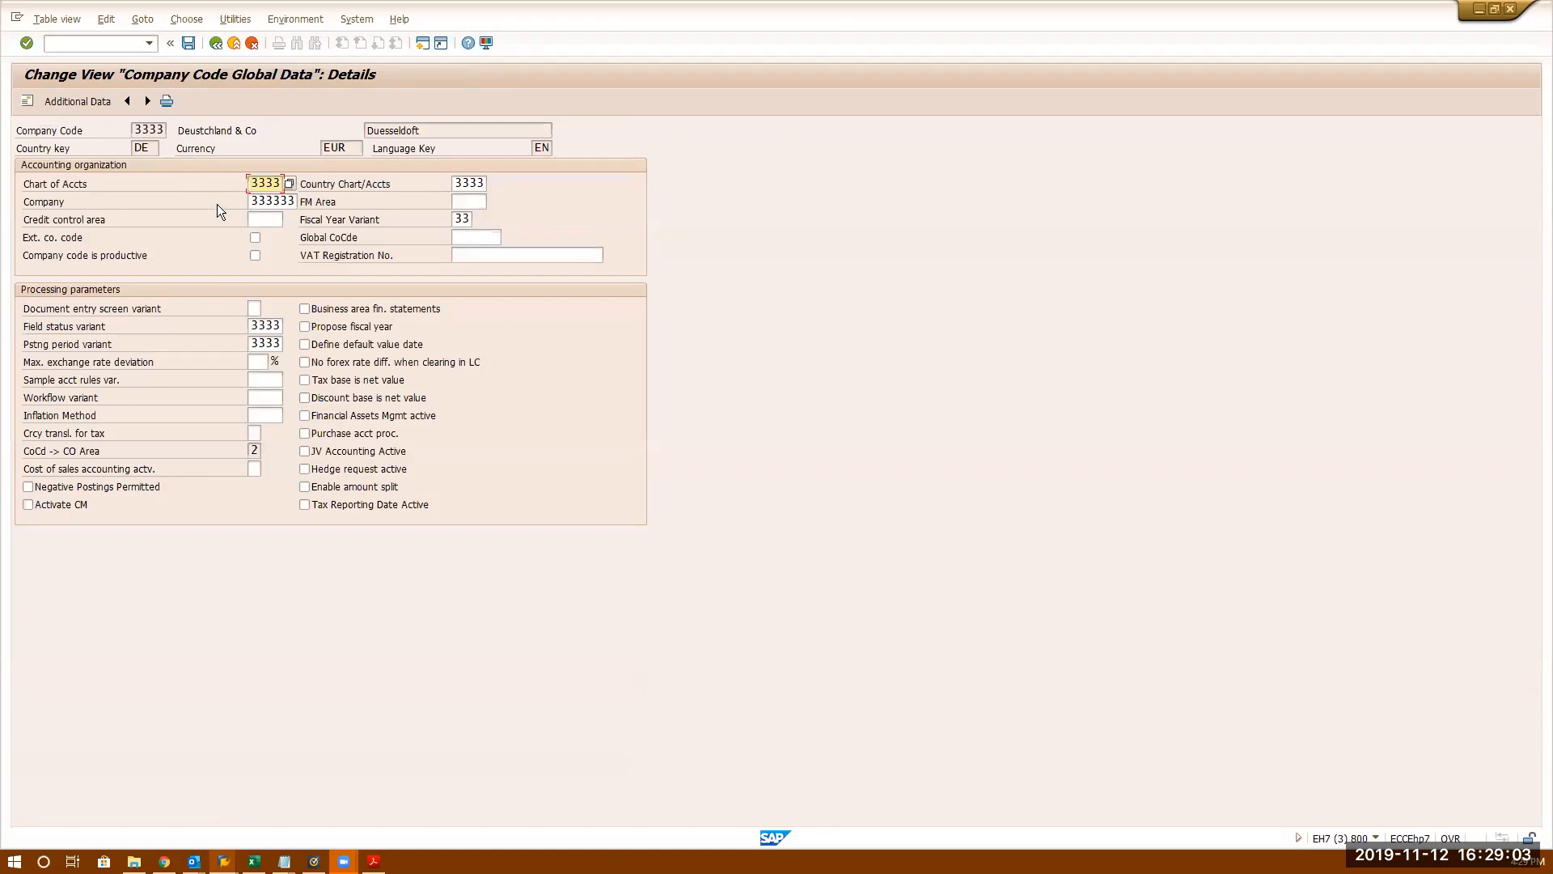
click(214, 50)
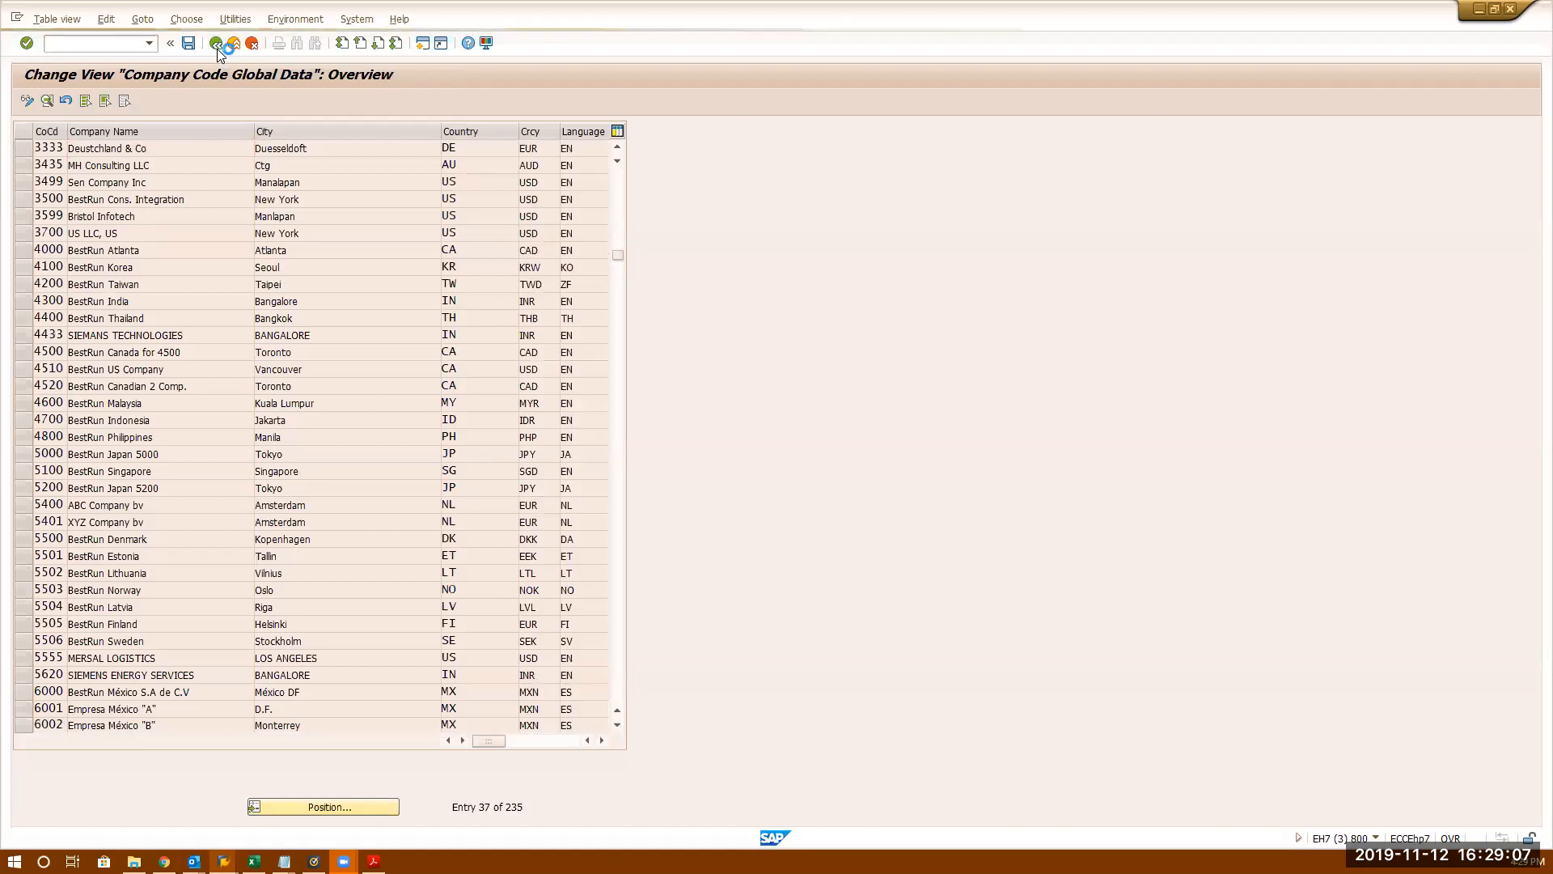
click(217, 48)
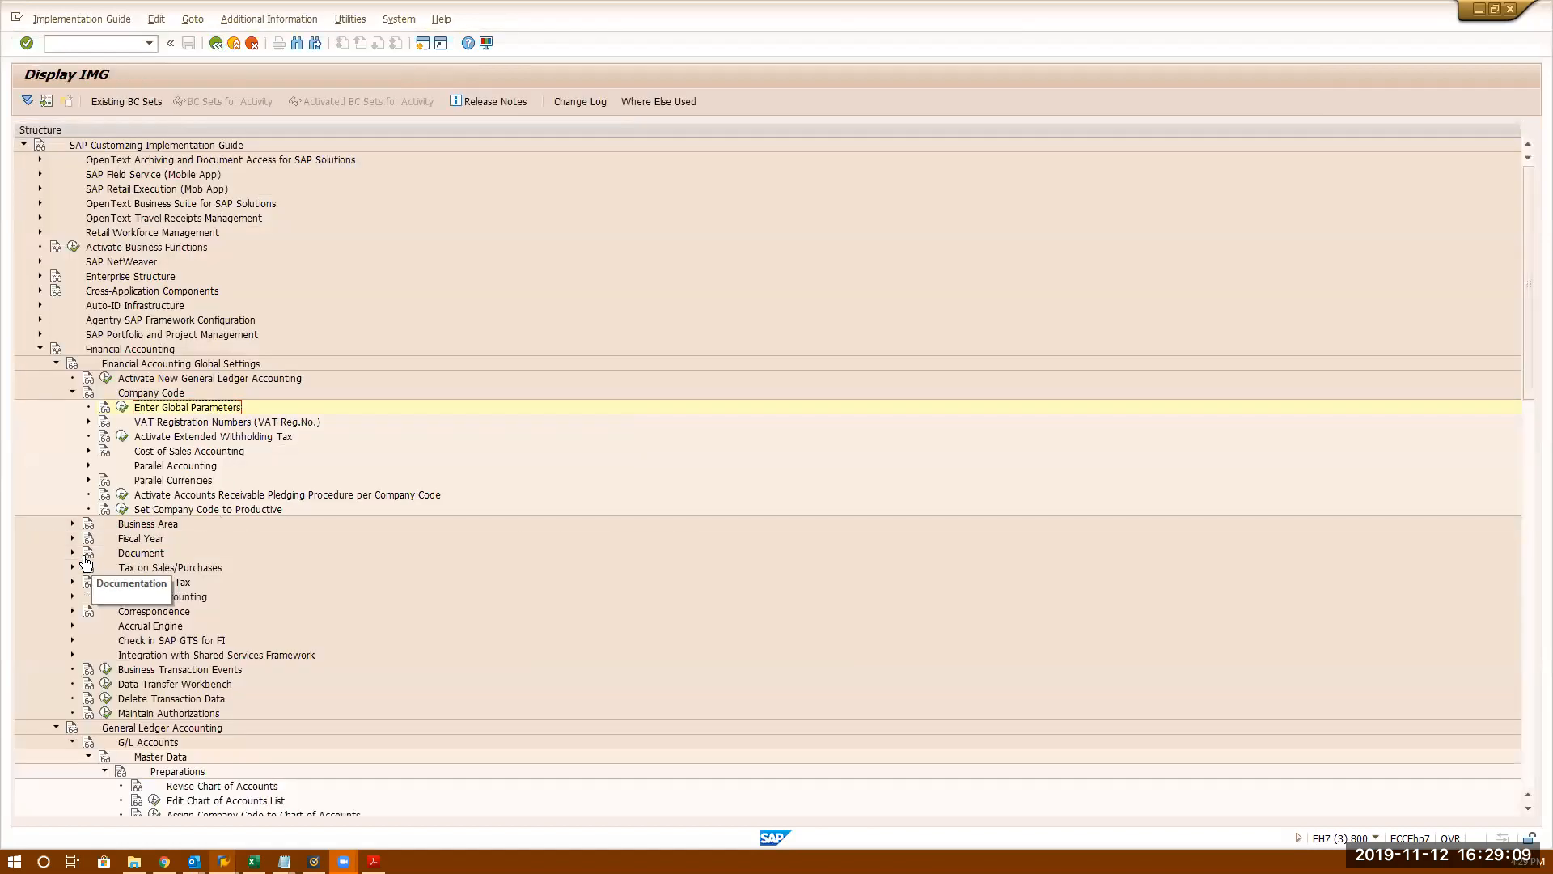
scroll(243, 690, down, 8)
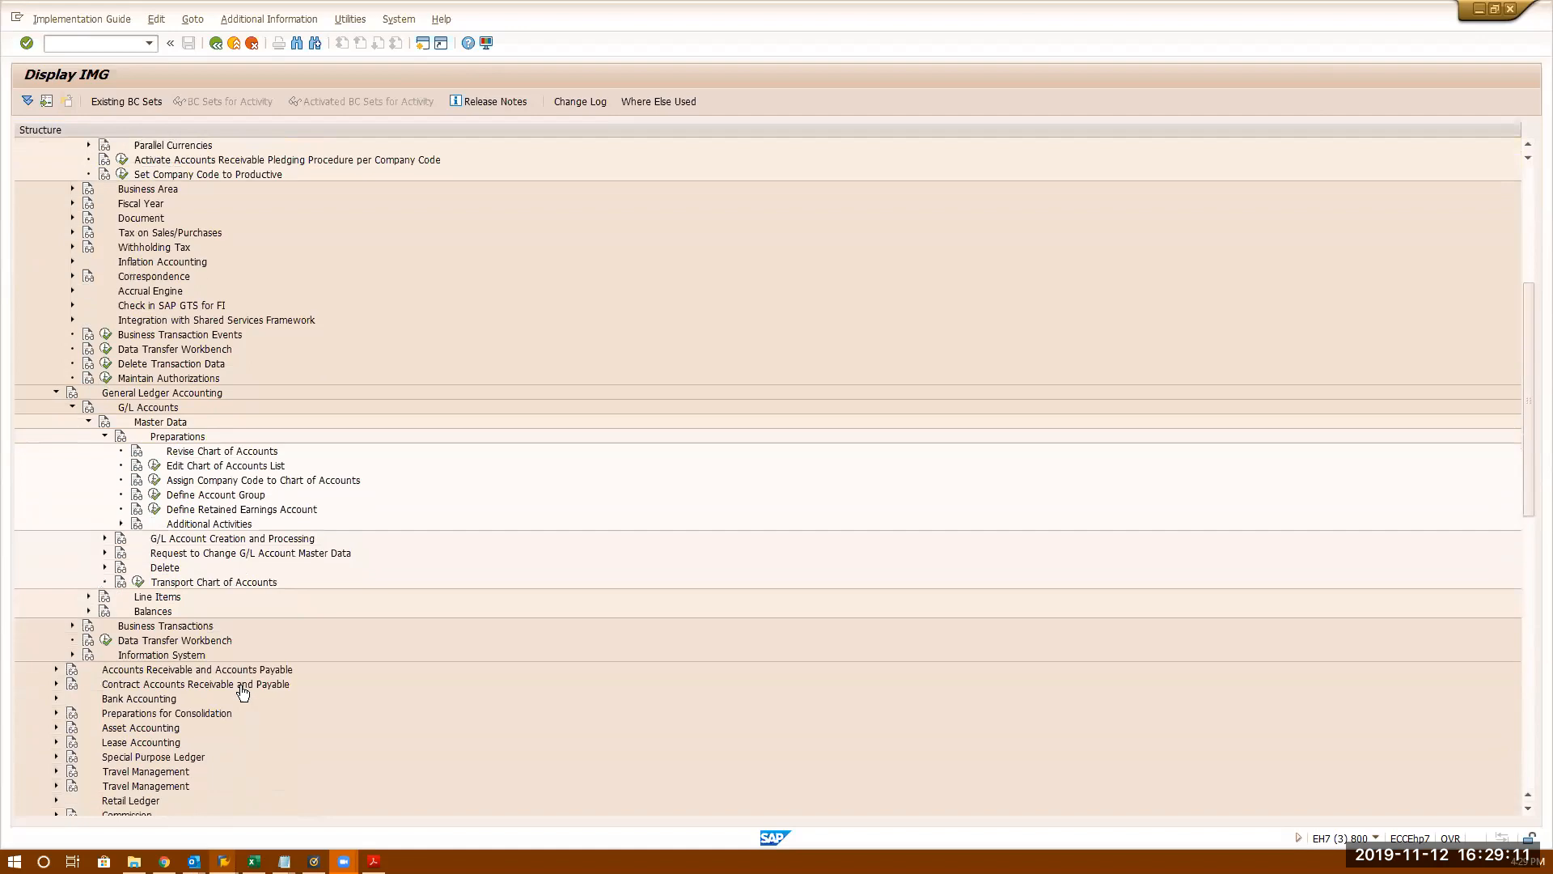
scroll(243, 690, down, 1)
- Open Define Account Group, position at chart VRI3 and select VRIT's BANK Cash Accounts row
click(152, 451)
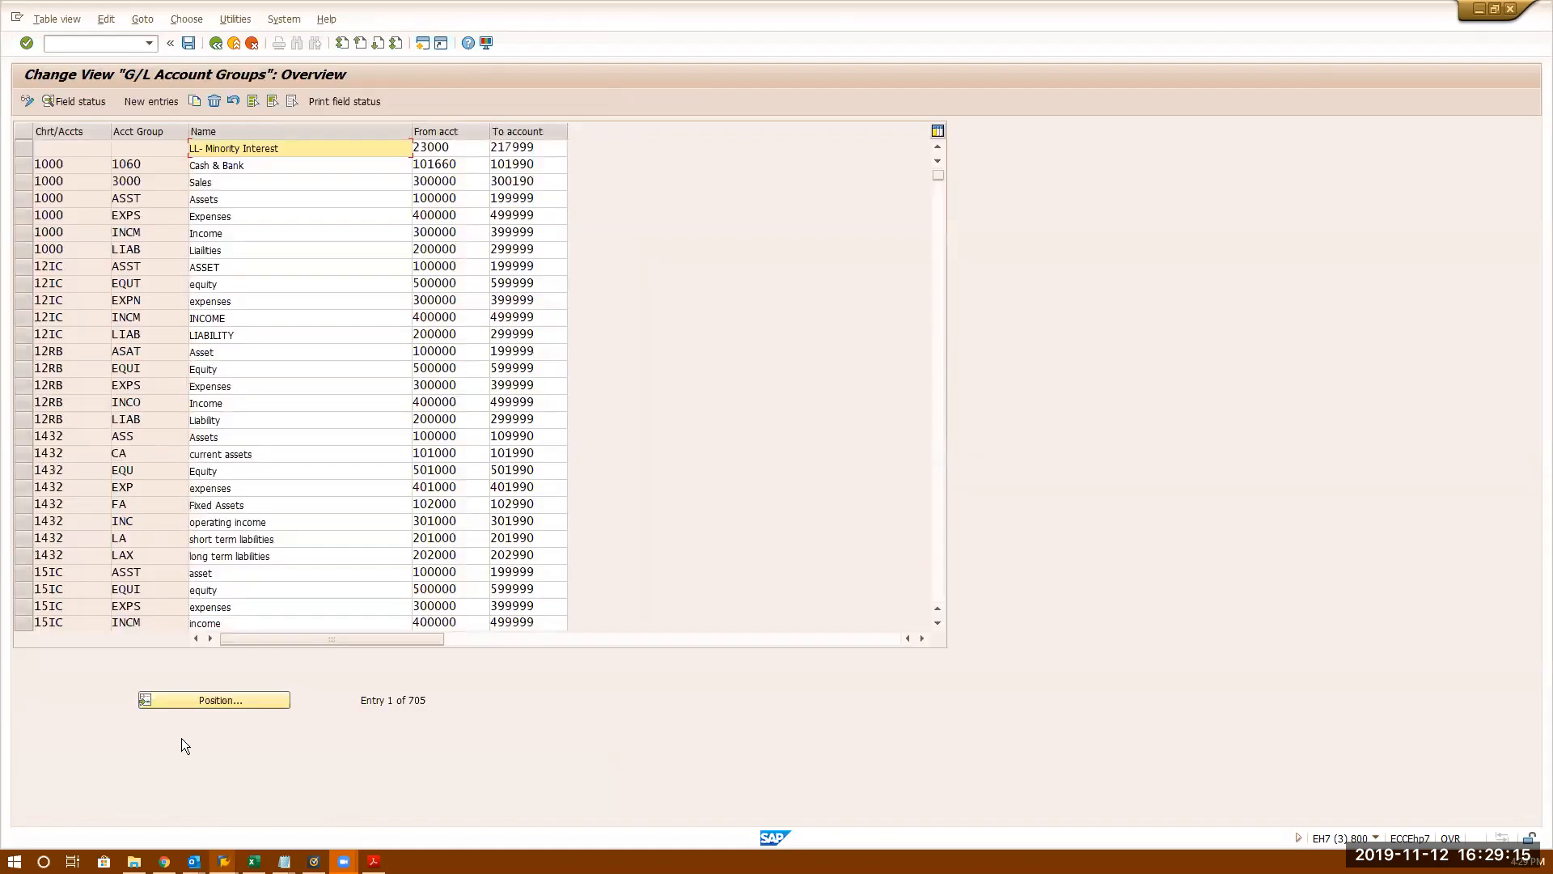
click(197, 700)
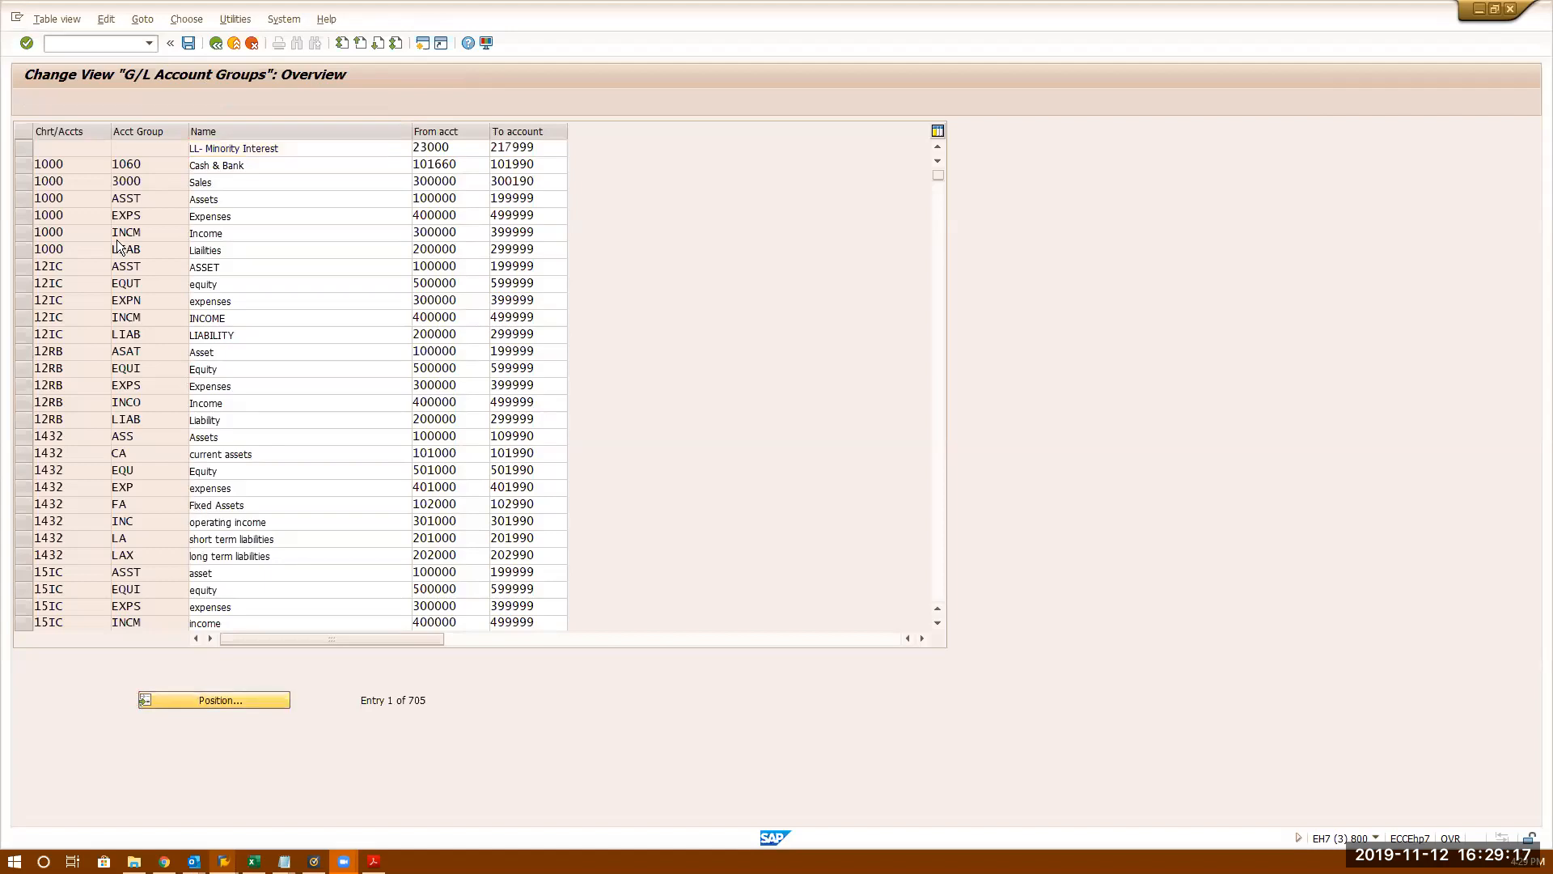
key(BackSpace)
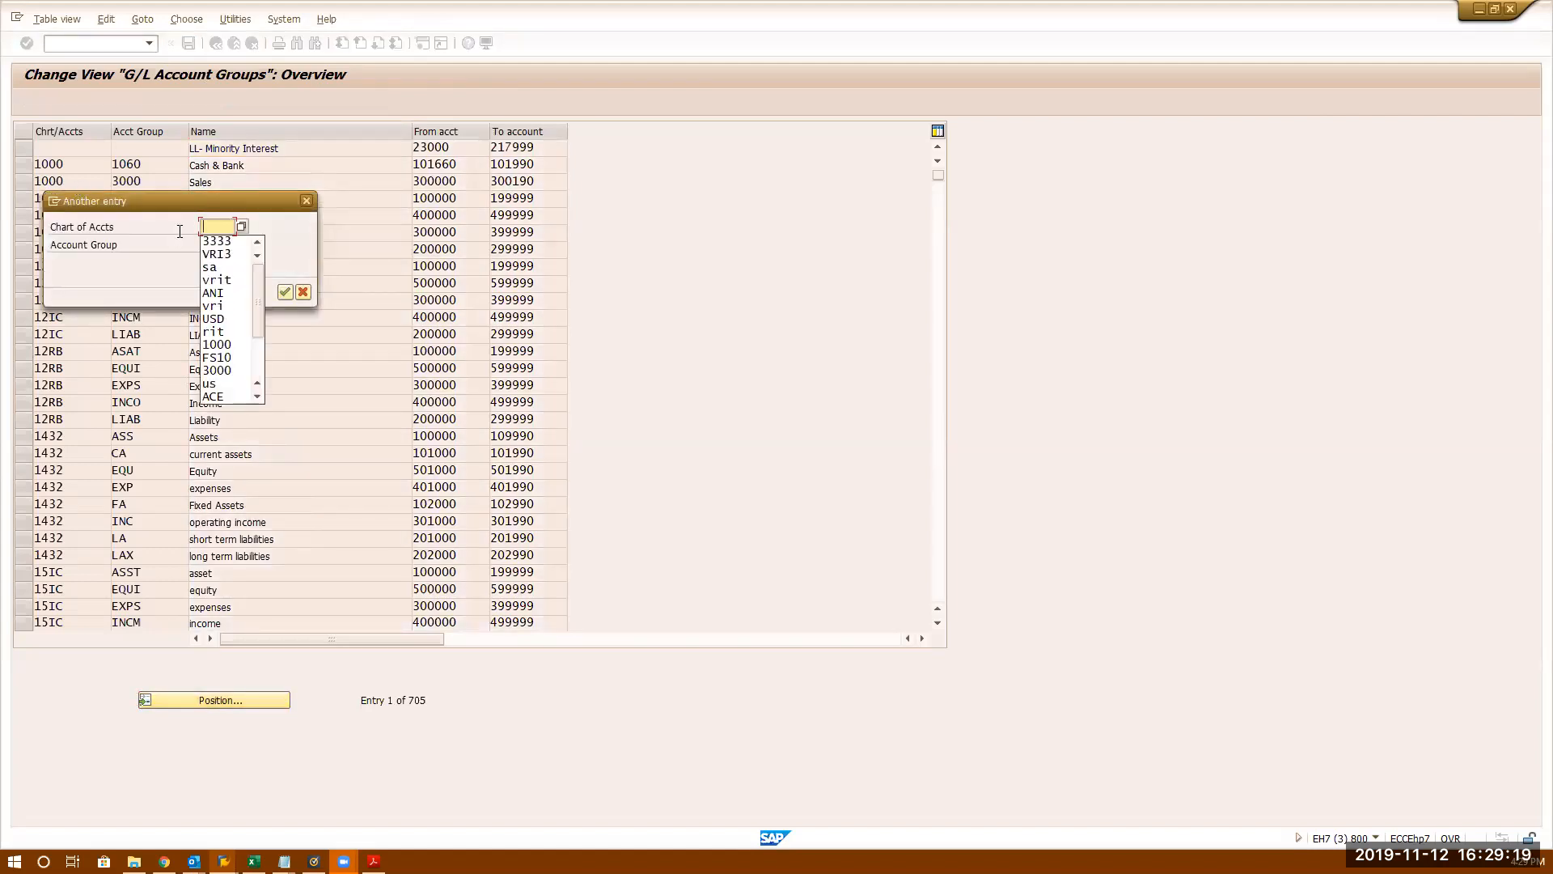
click(225, 249)
key(Return)
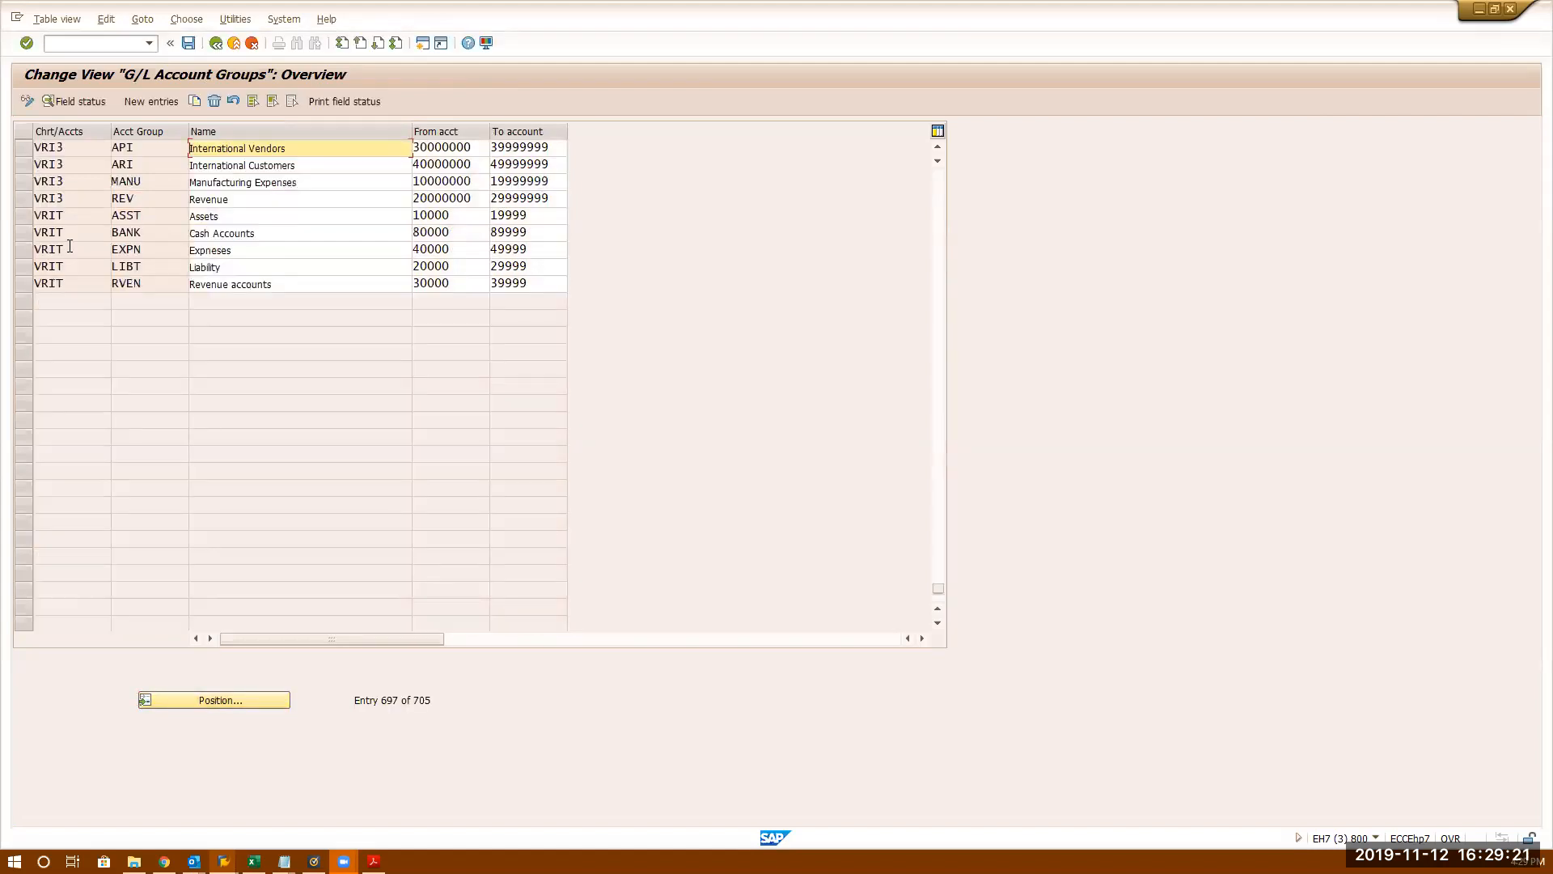
click(22, 232)
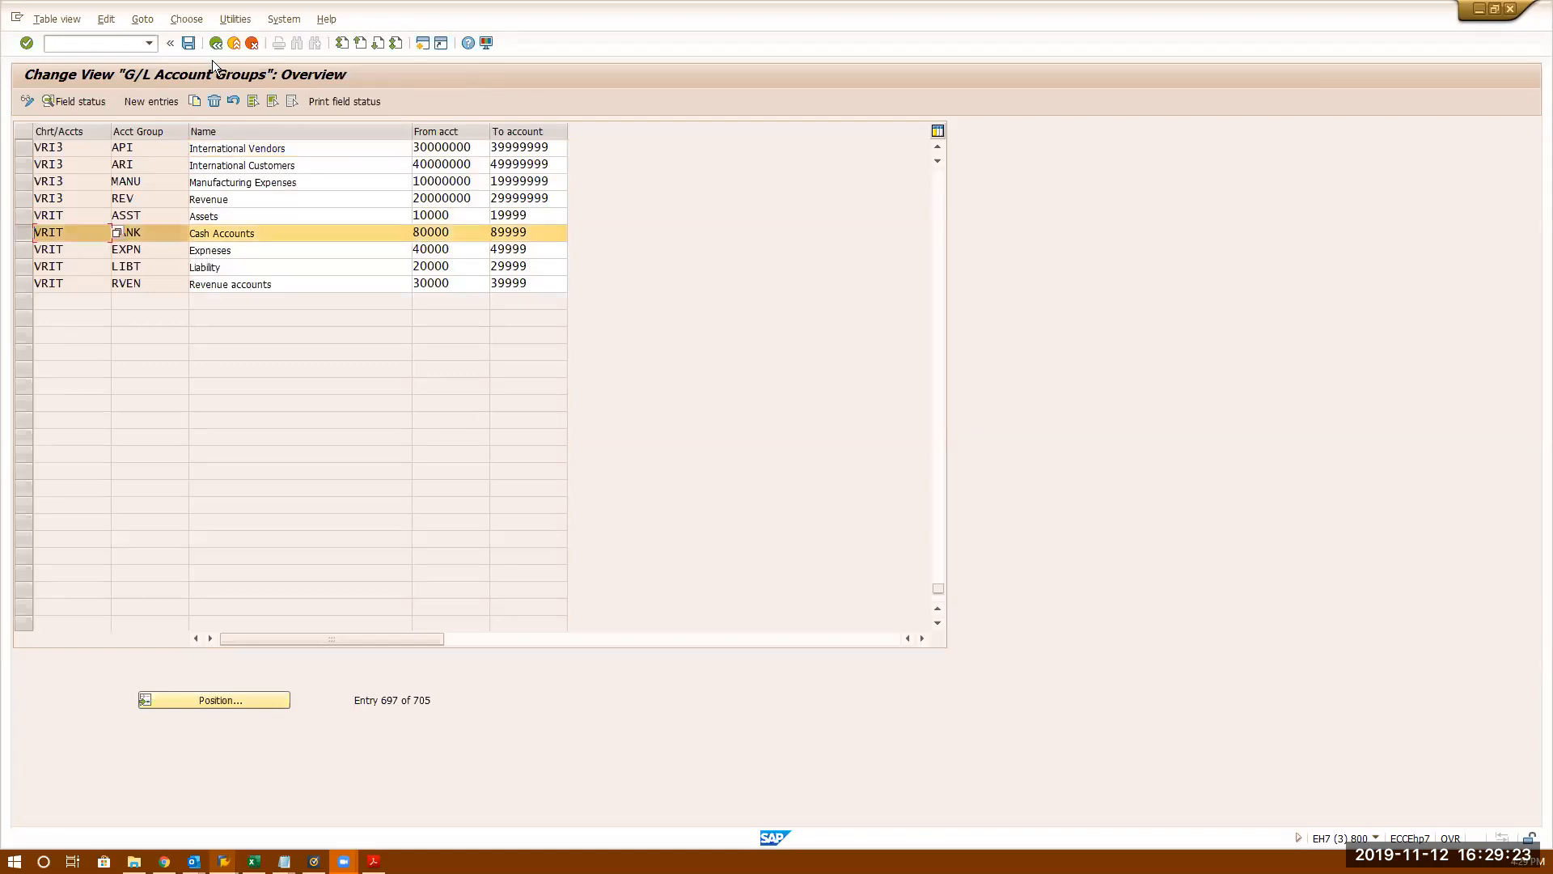
- Copy the group with chart of accounts changed to 3333 and save it to the customizing request
click(196, 98)
double_click(91, 150)
text(3333)
key(Return)
click(183, 45)
key(Return)
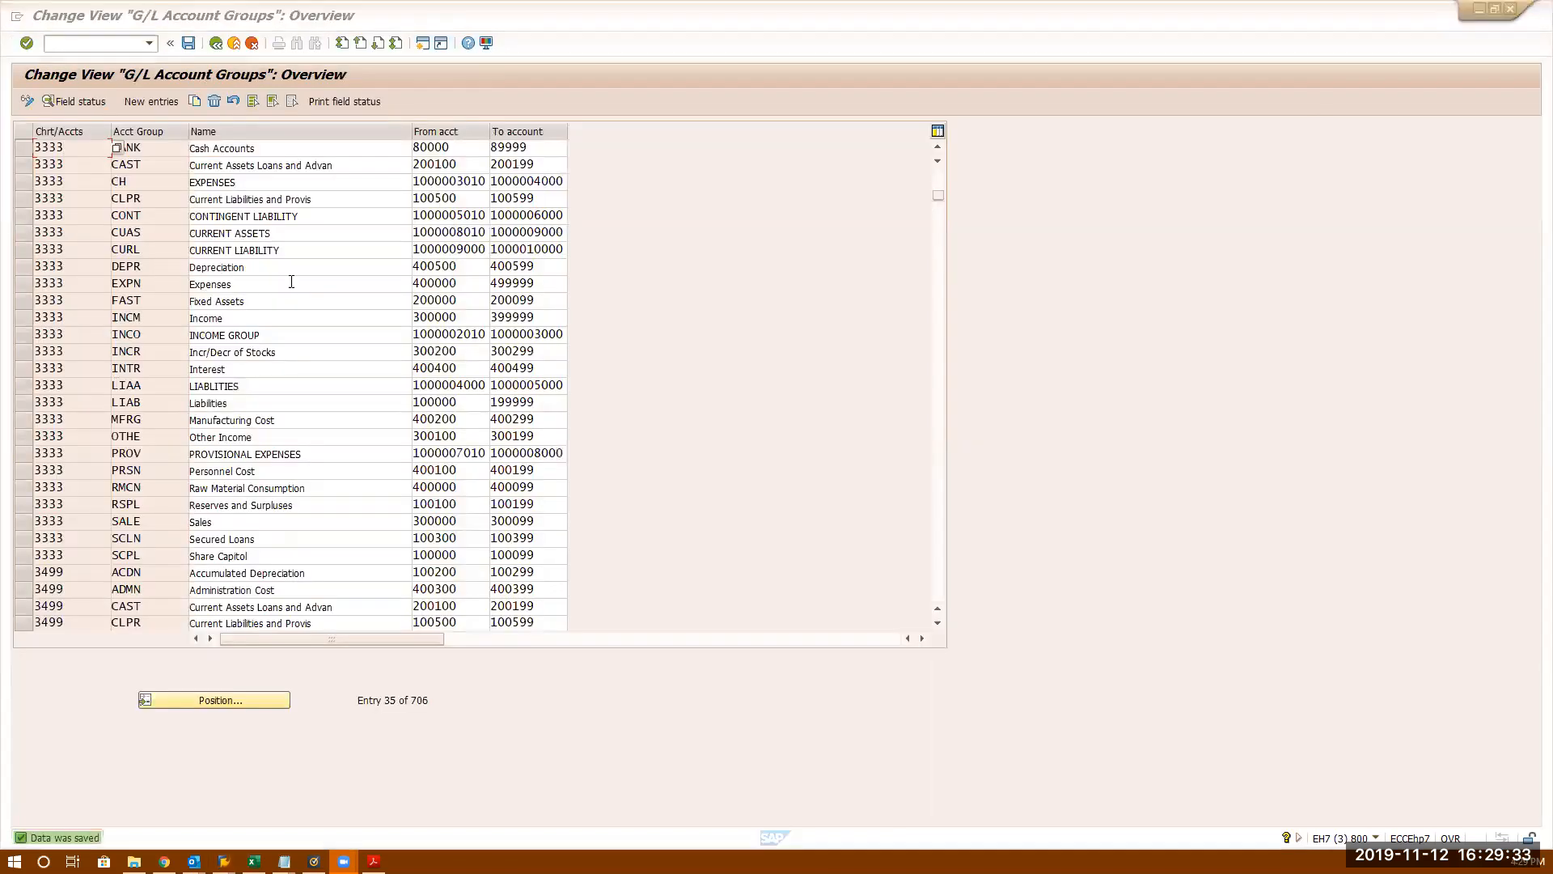
- Return to SAP Easy Access, run FS00 and start creating account 80000 in company code 3333
click(217, 43)
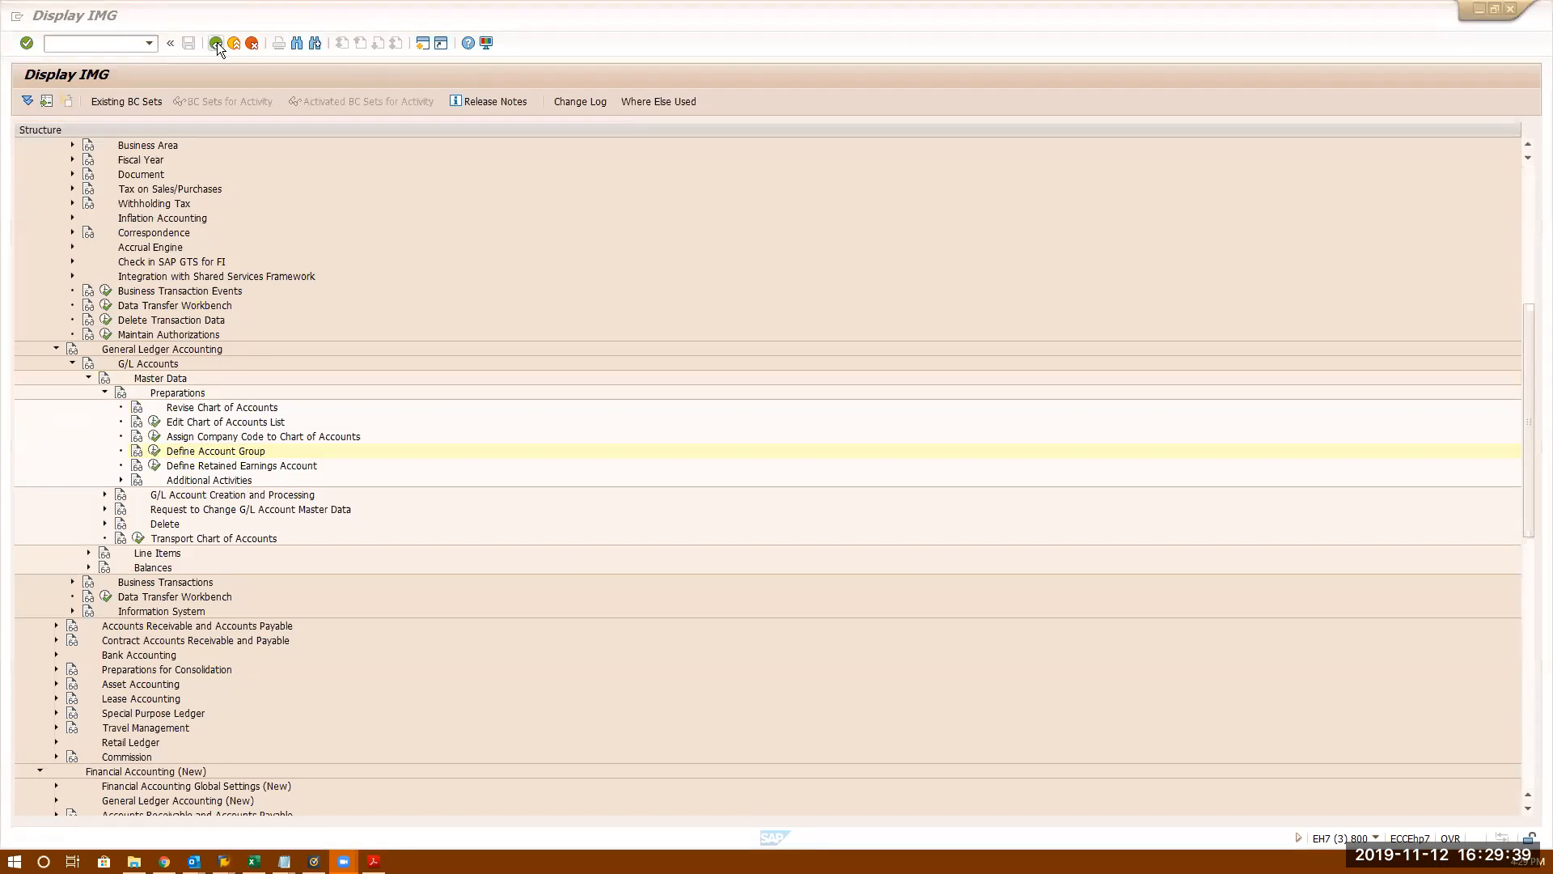
click(217, 42)
text(fs00)
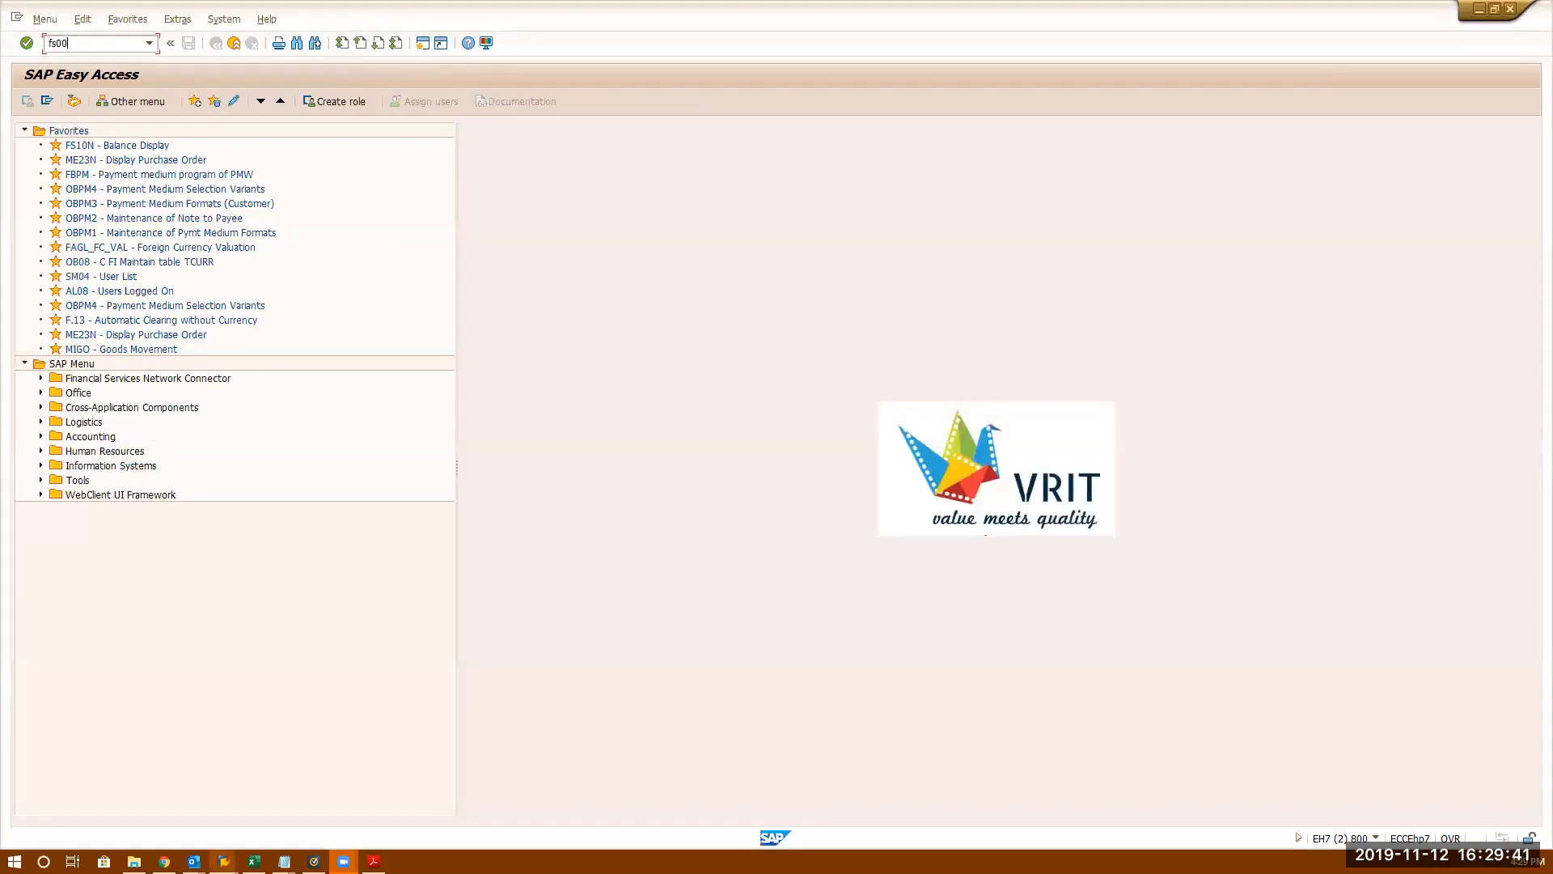
key(Return)
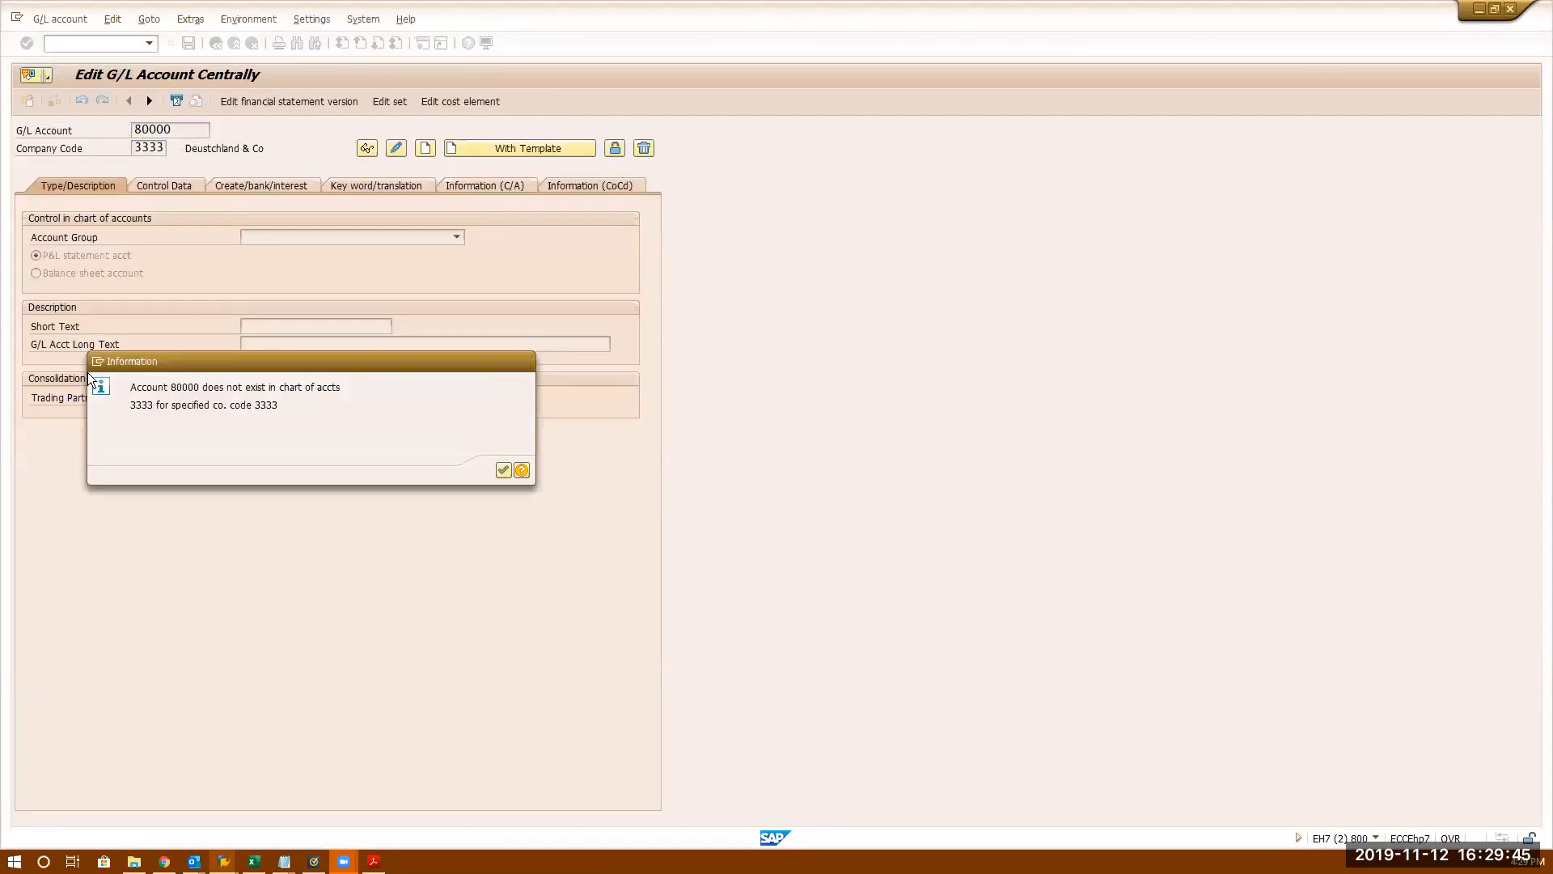
key(Return)
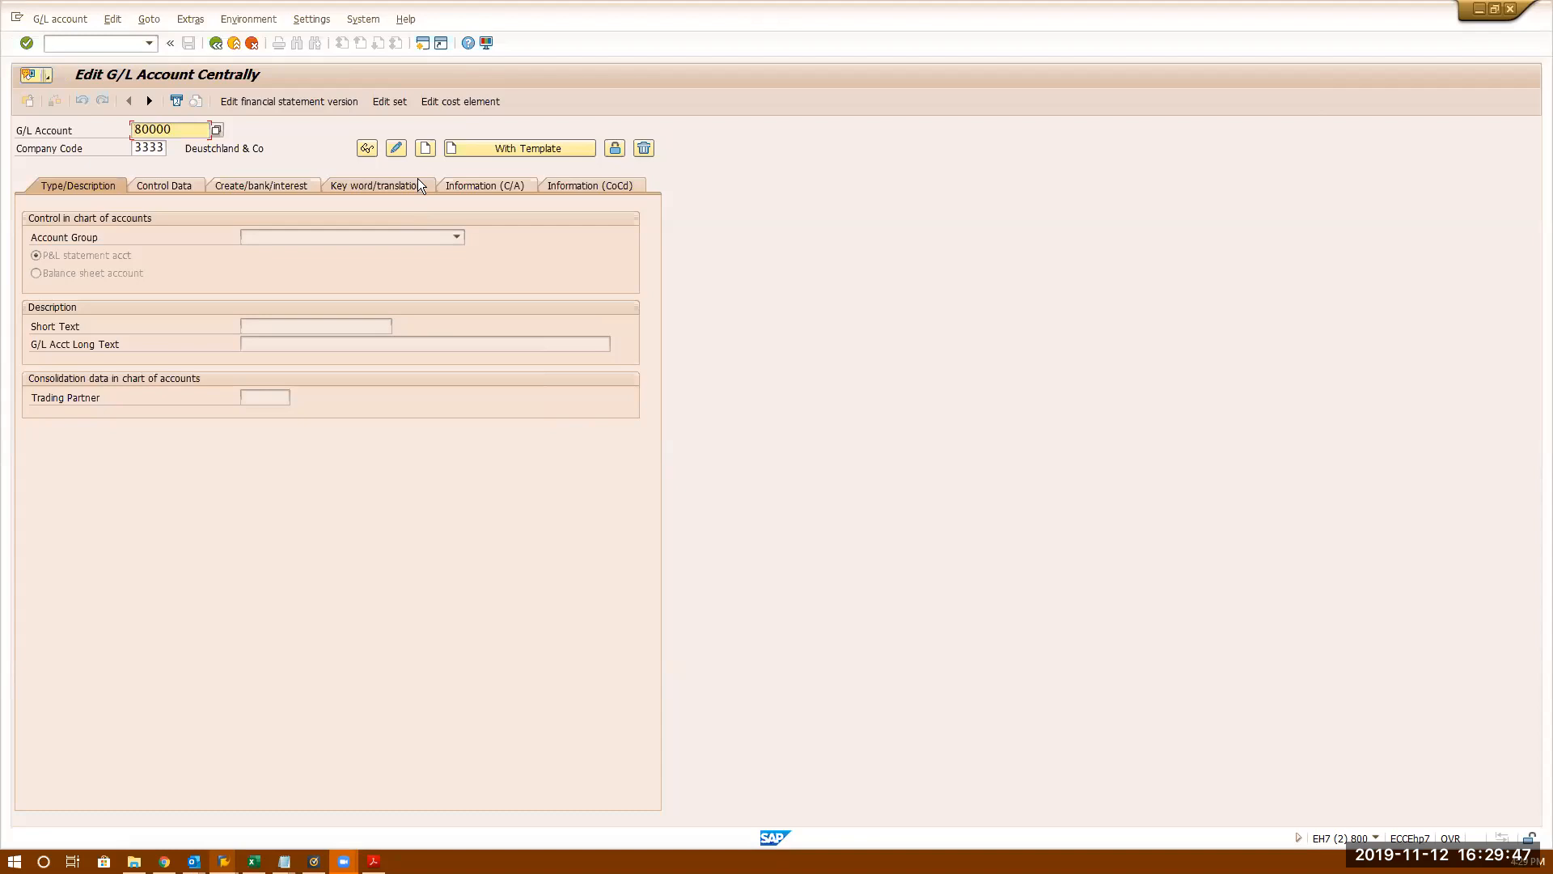
click(424, 148)
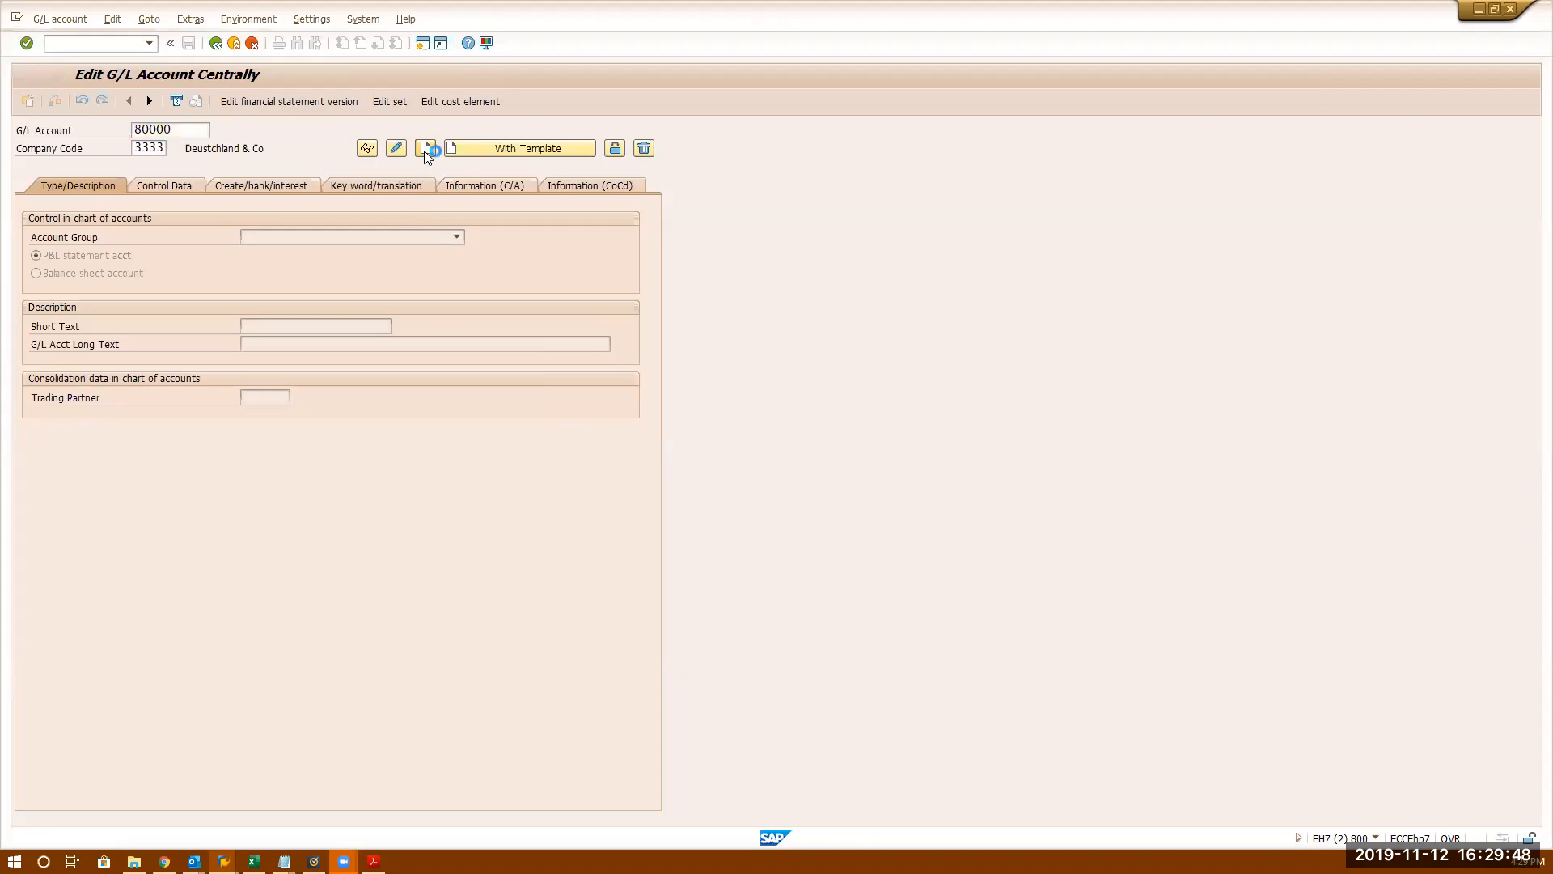
- Choose Cash Accounts as the account group
click(364, 236)
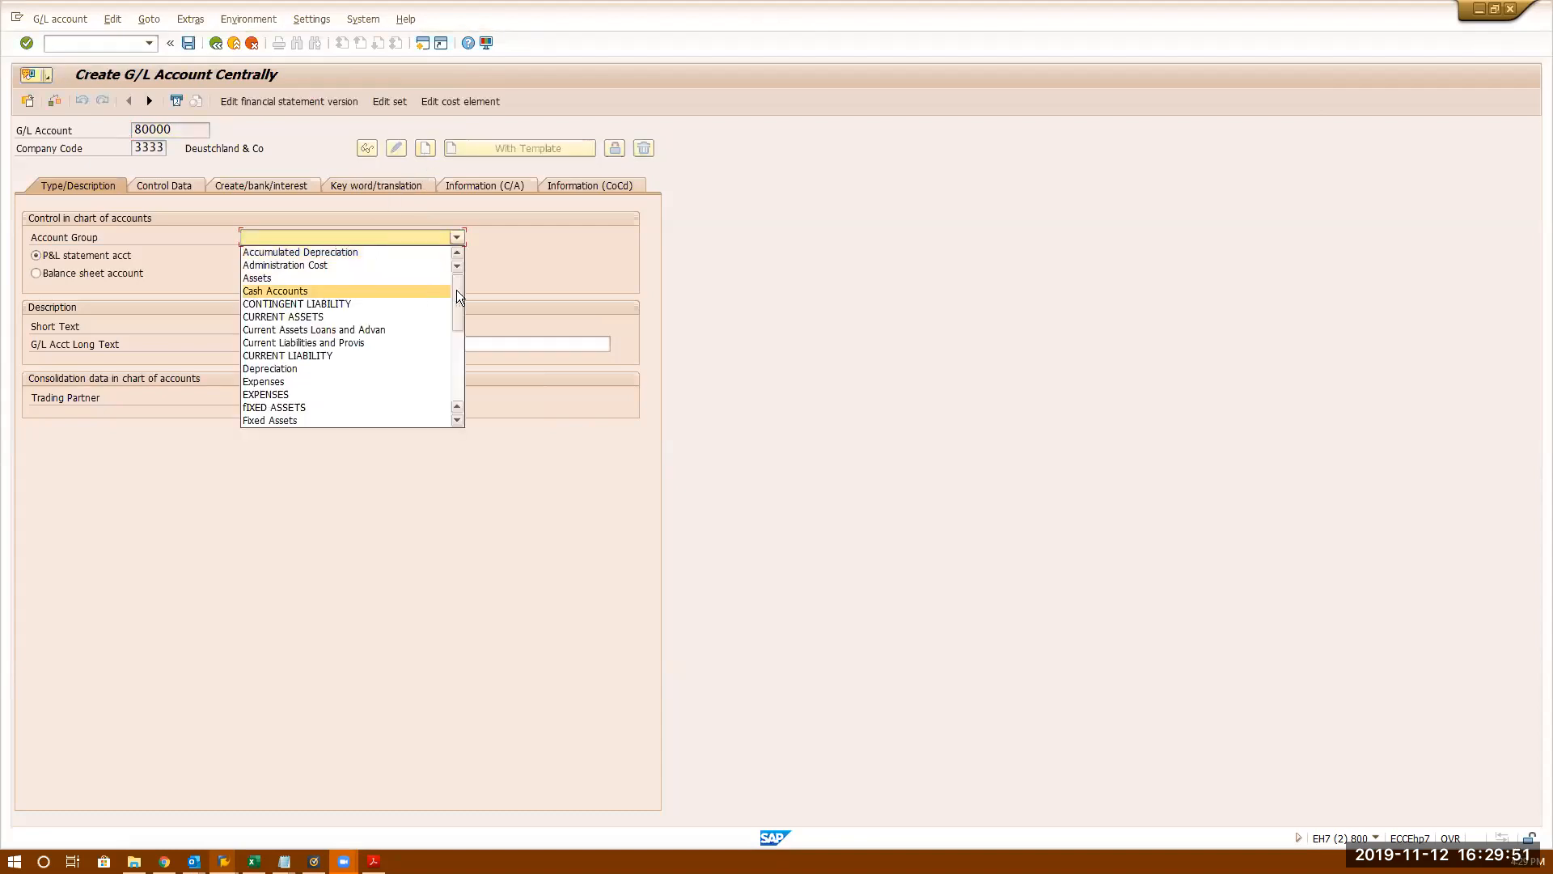
drag(458, 296, 450, 208)
click(295, 291)
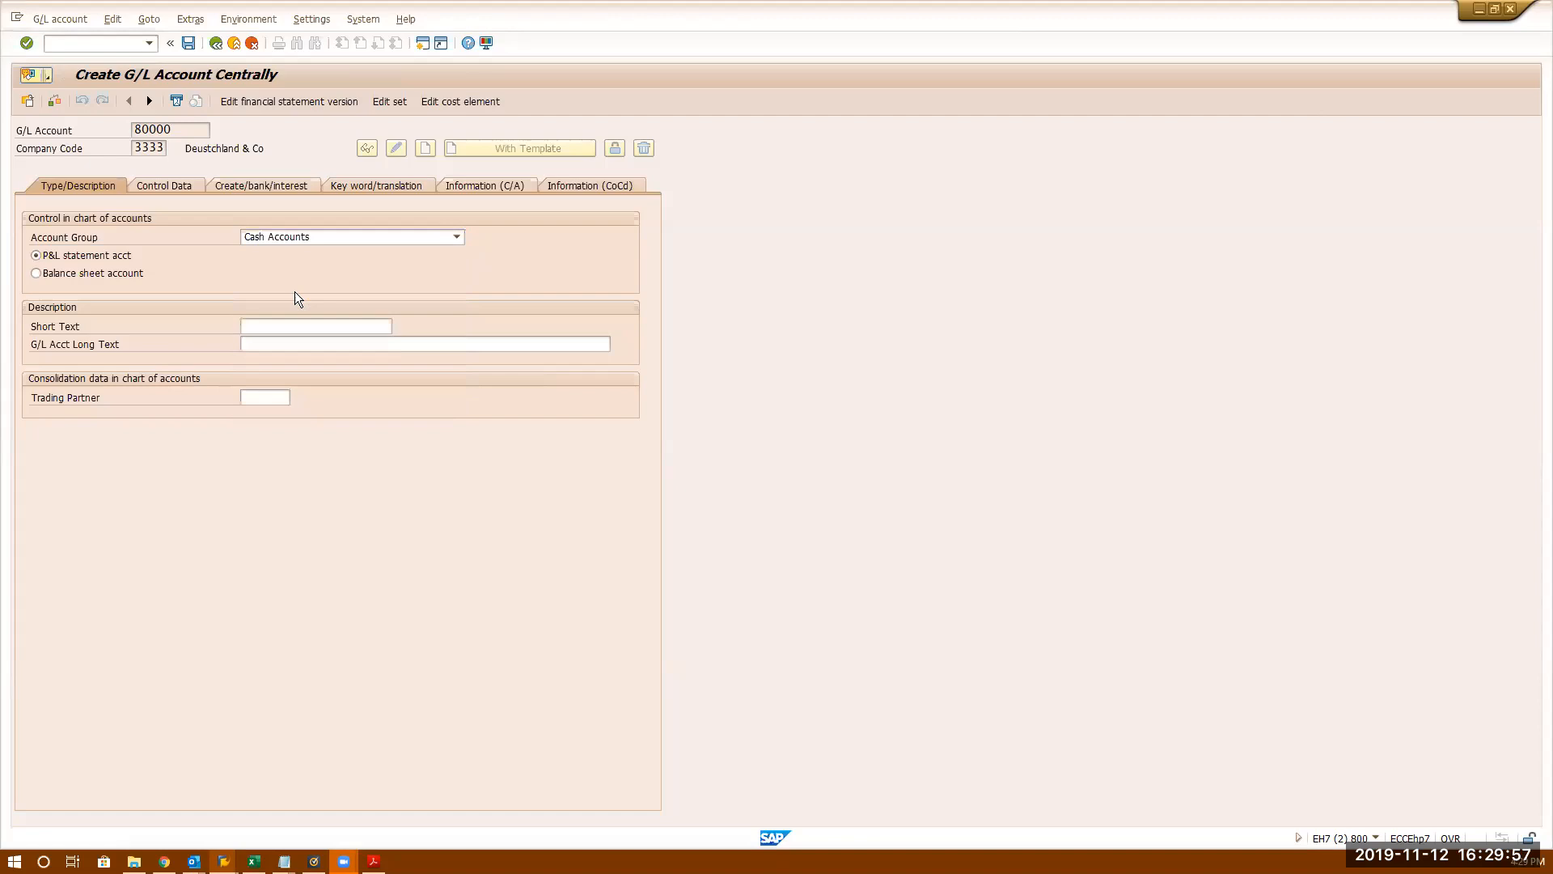
- Keep the account as a P&L statement account and type a first draft of the short text
click(121, 273)
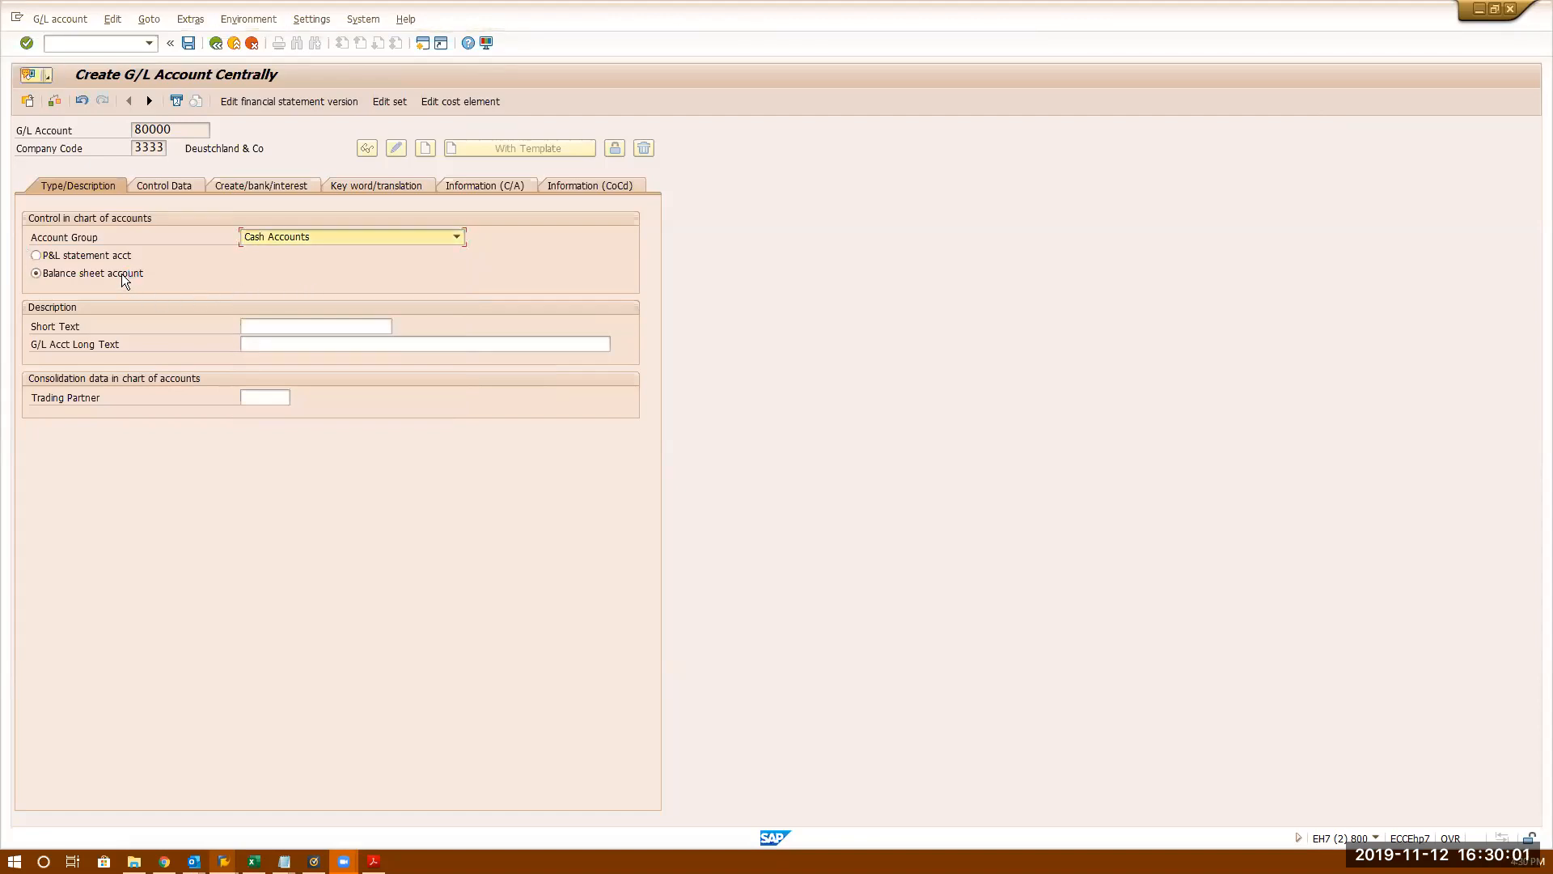
click(113, 254)
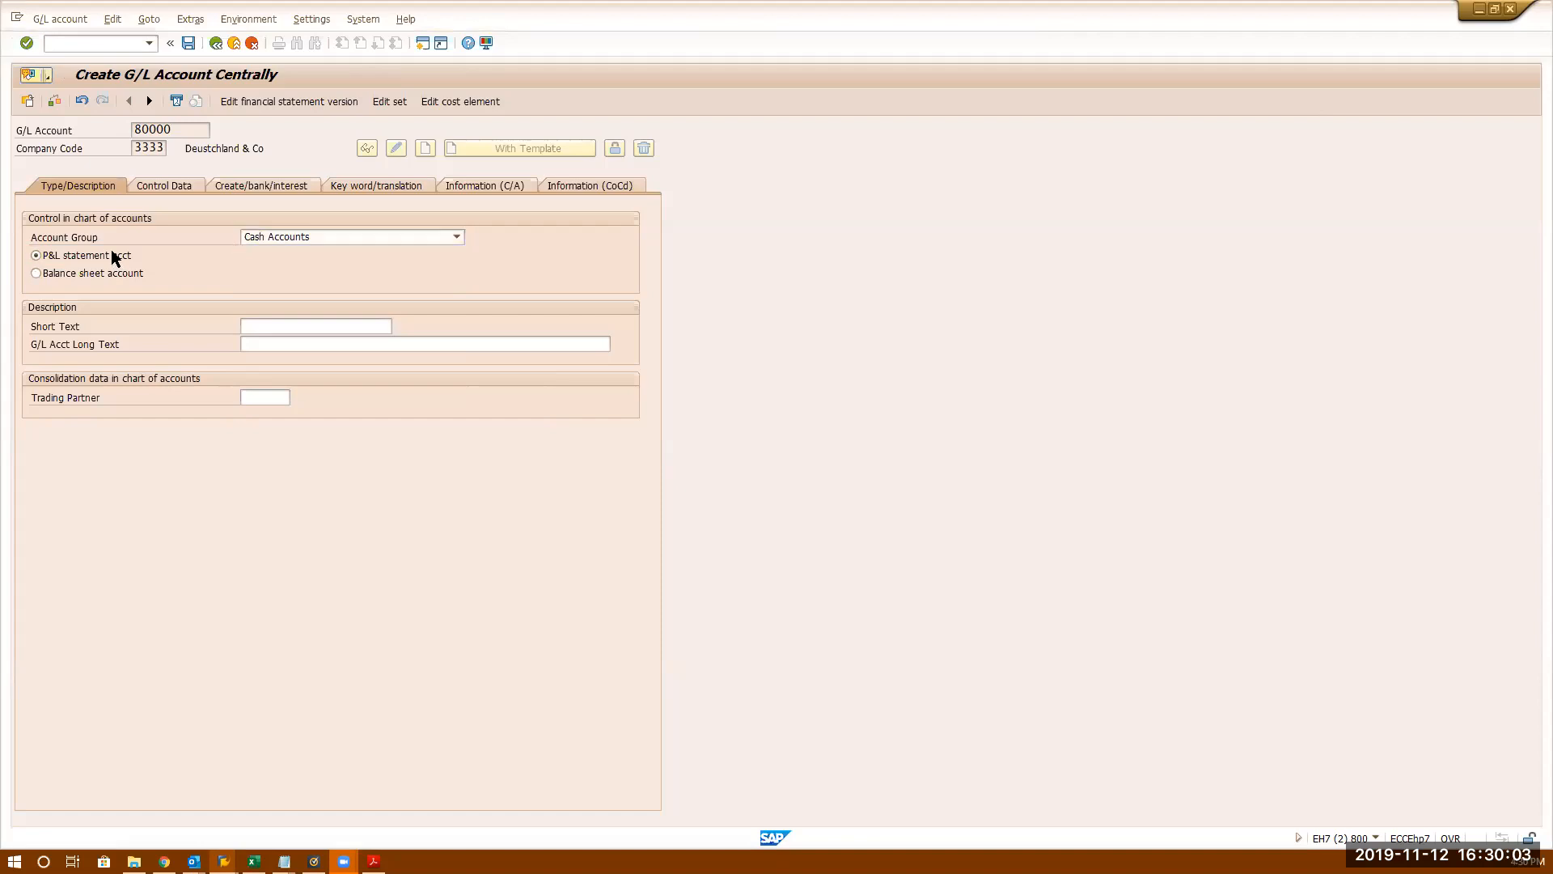
click(289, 327)
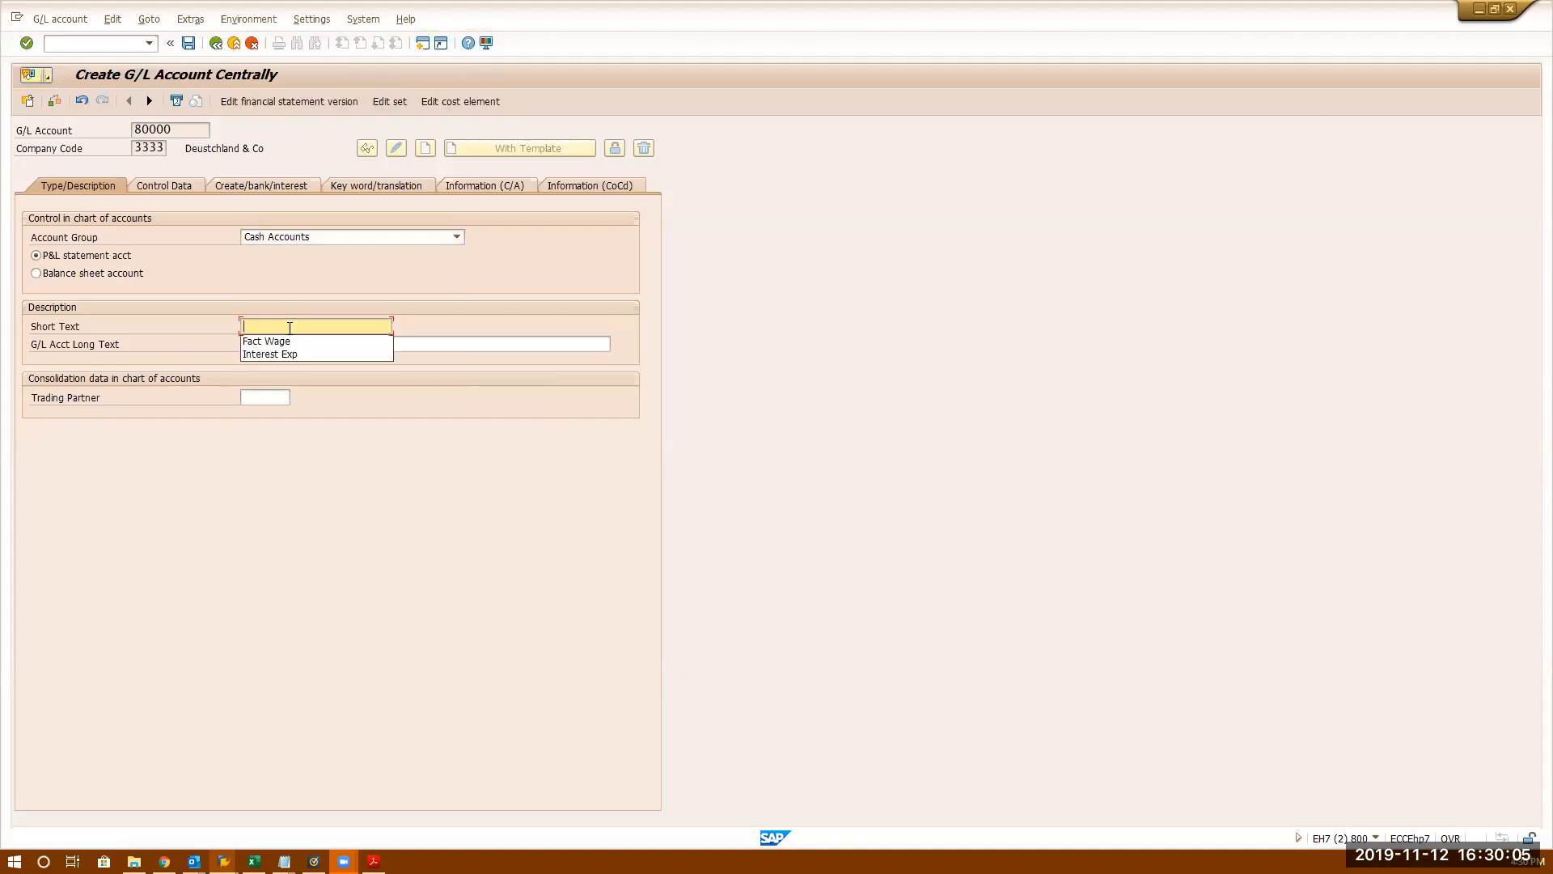
text(C)
text(hh)
key(BackSpace)
key(BackSpace)
text(Check out)
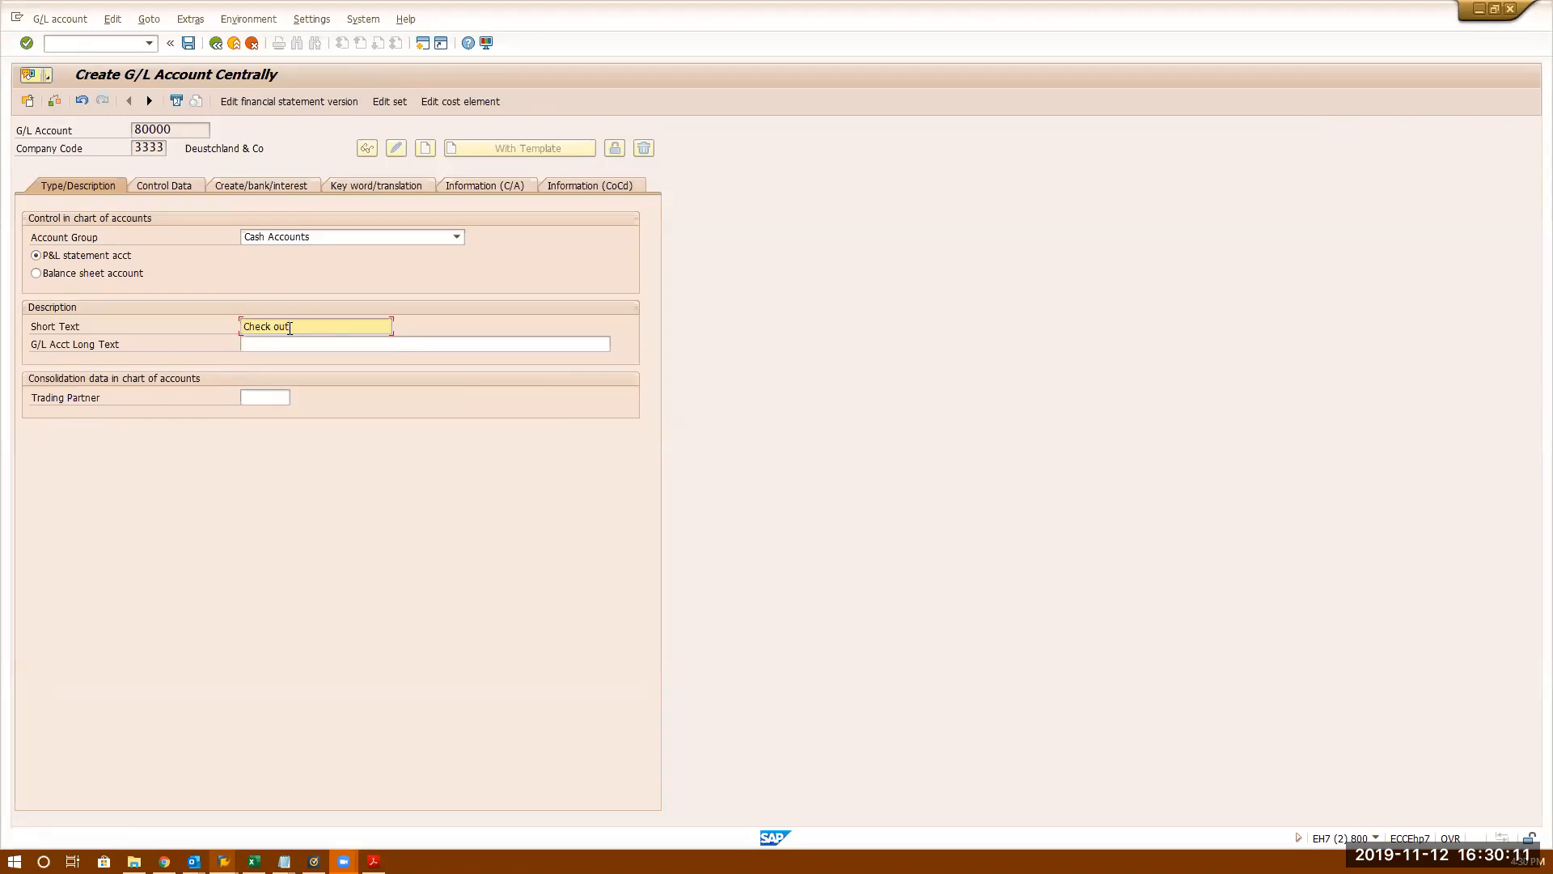
text(go)
text(i)
key(BackSpace)
key(BackSpace)
key(BackSpace)
key(BackSpace)
key(BackSpace)
key(BackSpace)
text(Di)
text(learing Acc)
text(ou)
- Enter long text 'Check Clearing Account' and replace the short text with 'Chk Clrg Ac'
click(333, 347)
text(Check Clearing)
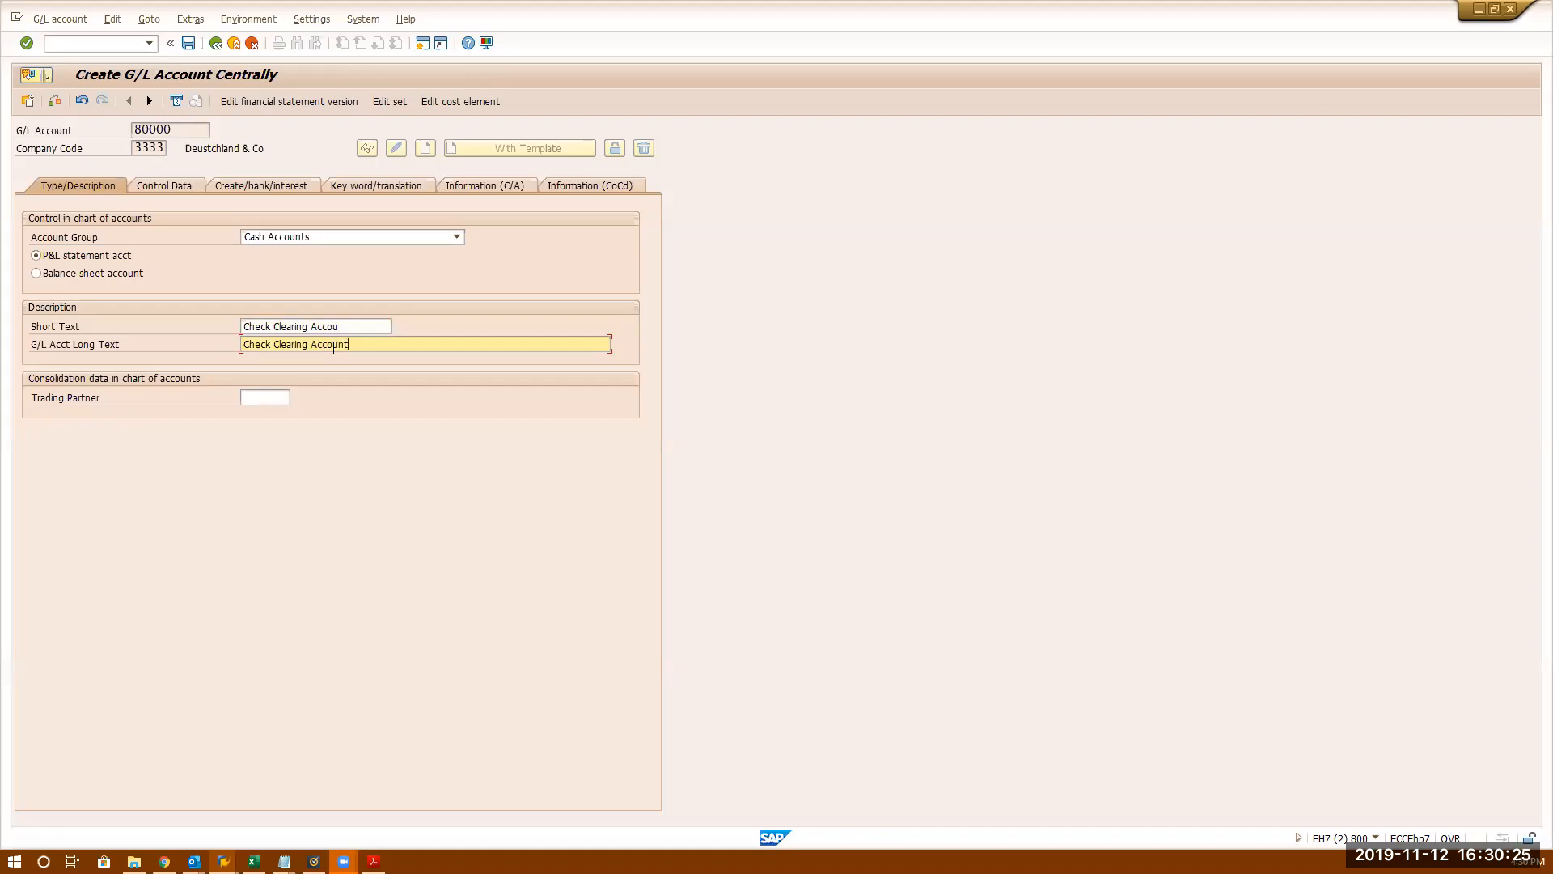
drag(348, 326, 244, 327)
text(Che)
key(BackSpace)
key(BackSpace)
text(hk Clg)
key(BackSpace)
text(rg Ac)
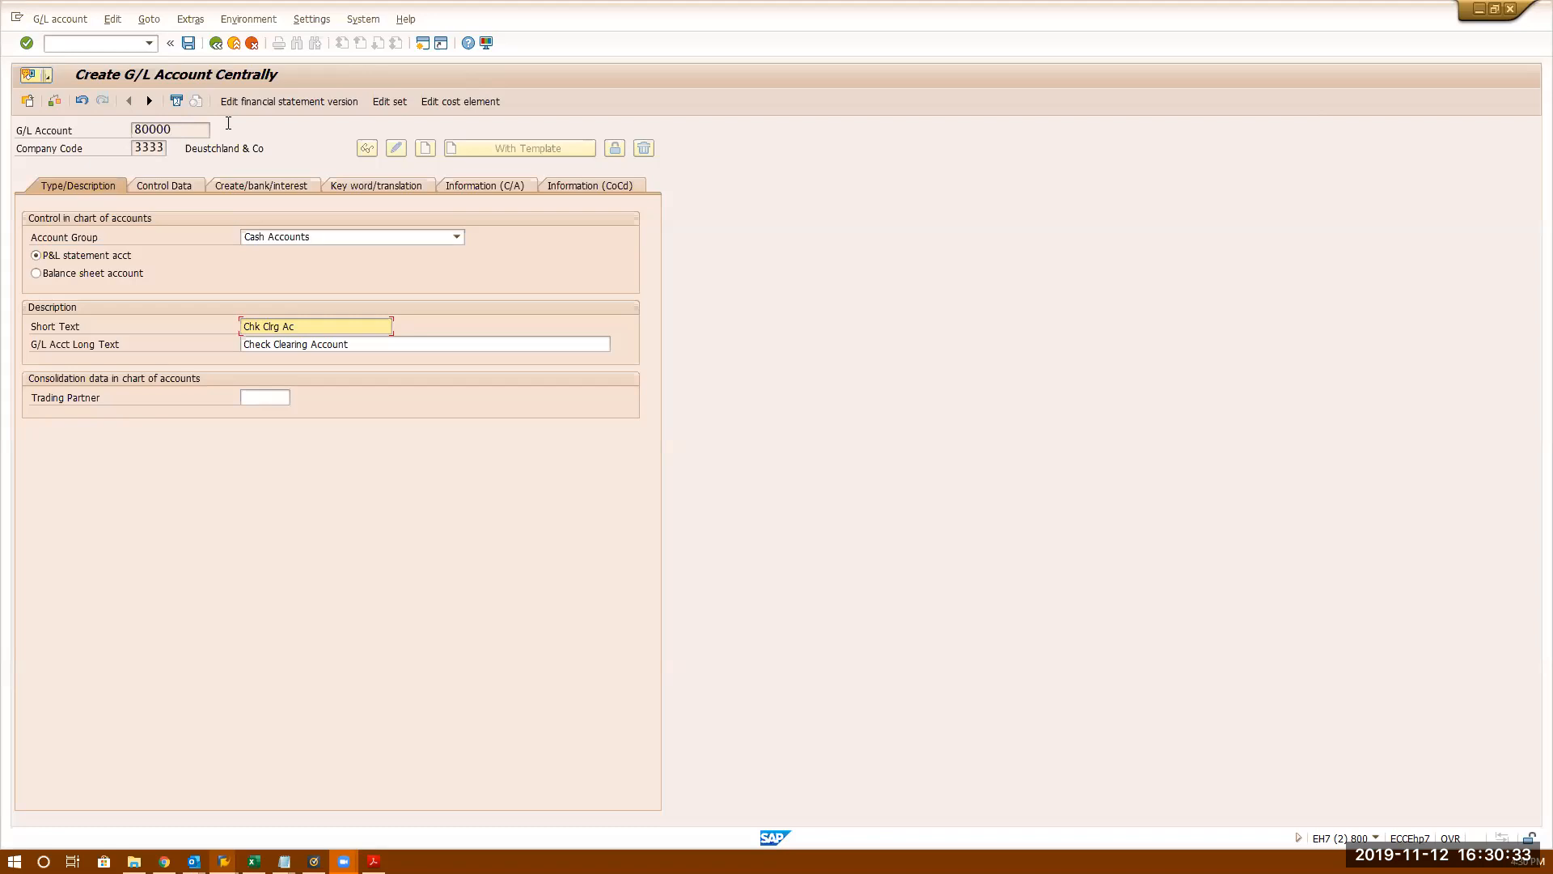
- Turn on open item management in Control Data, try saving, and dismiss the error list
click(162, 186)
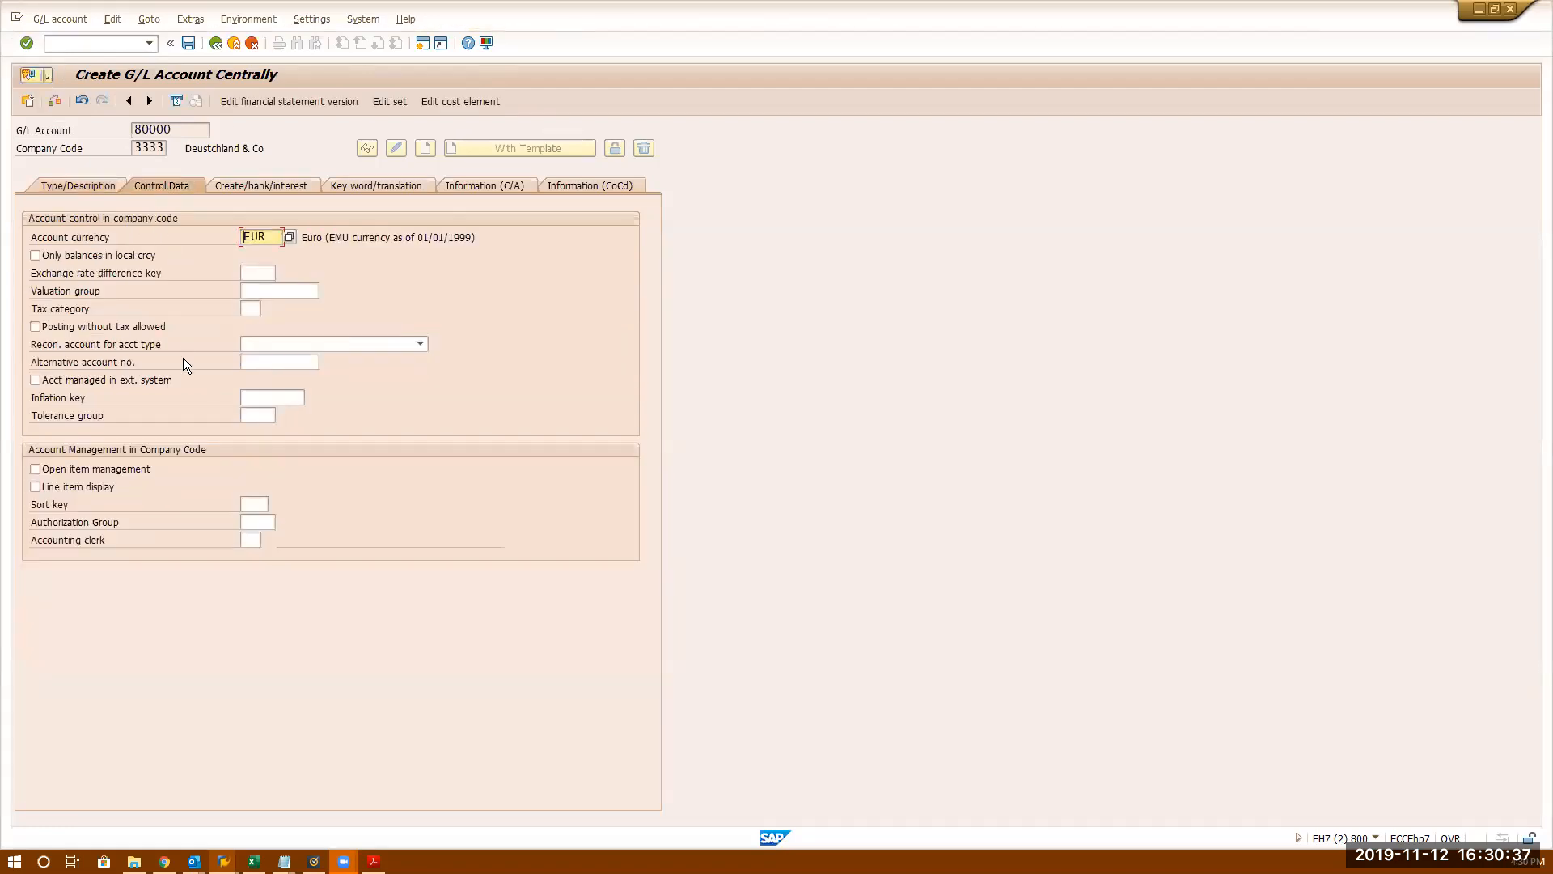
click(84, 471)
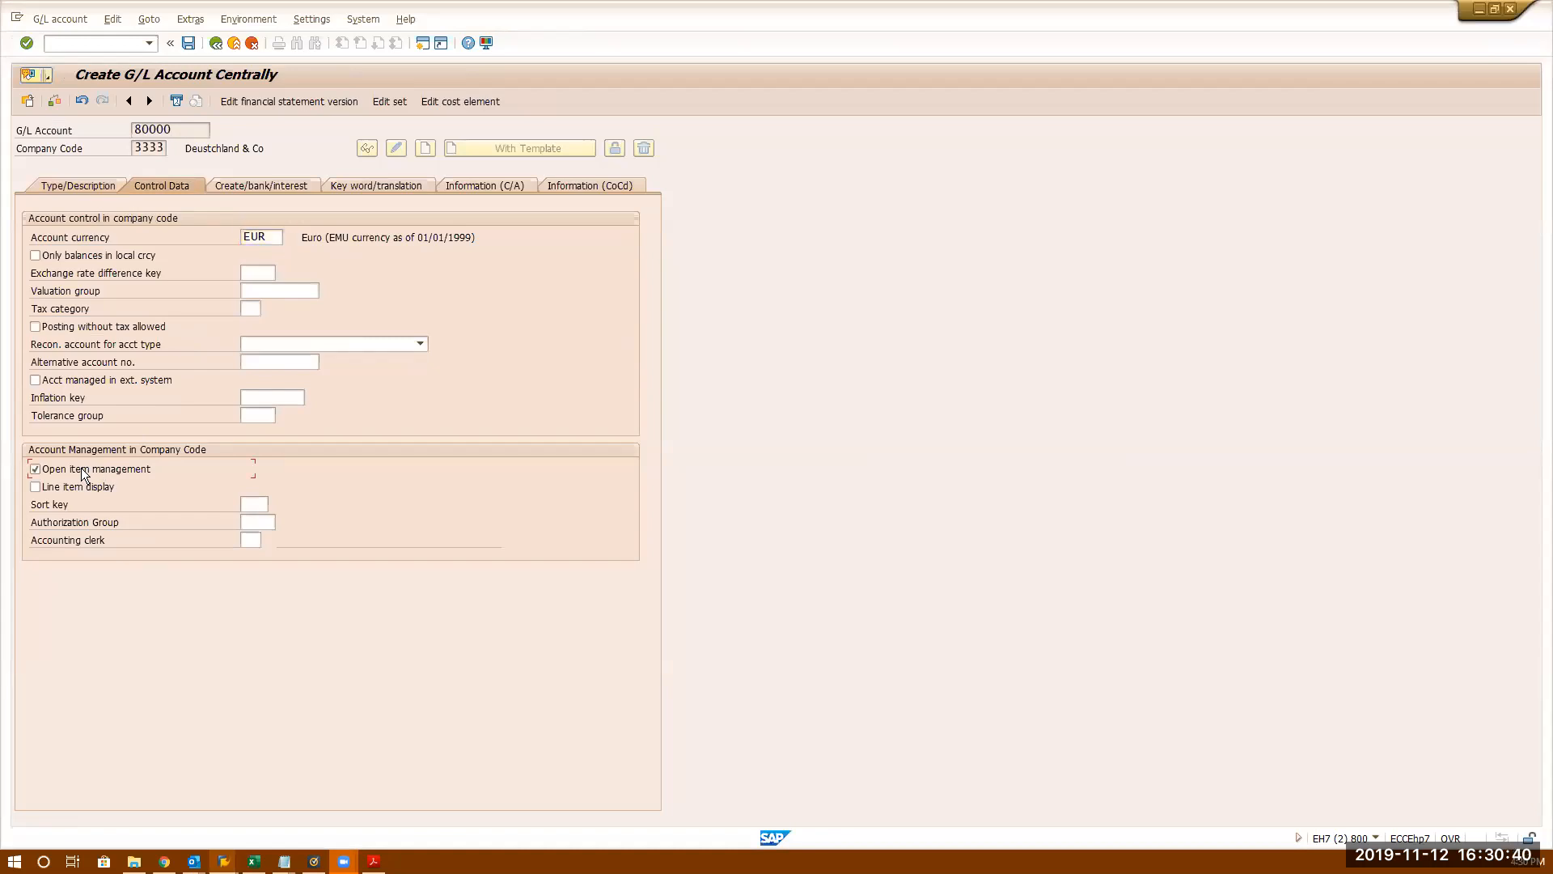
click(189, 44)
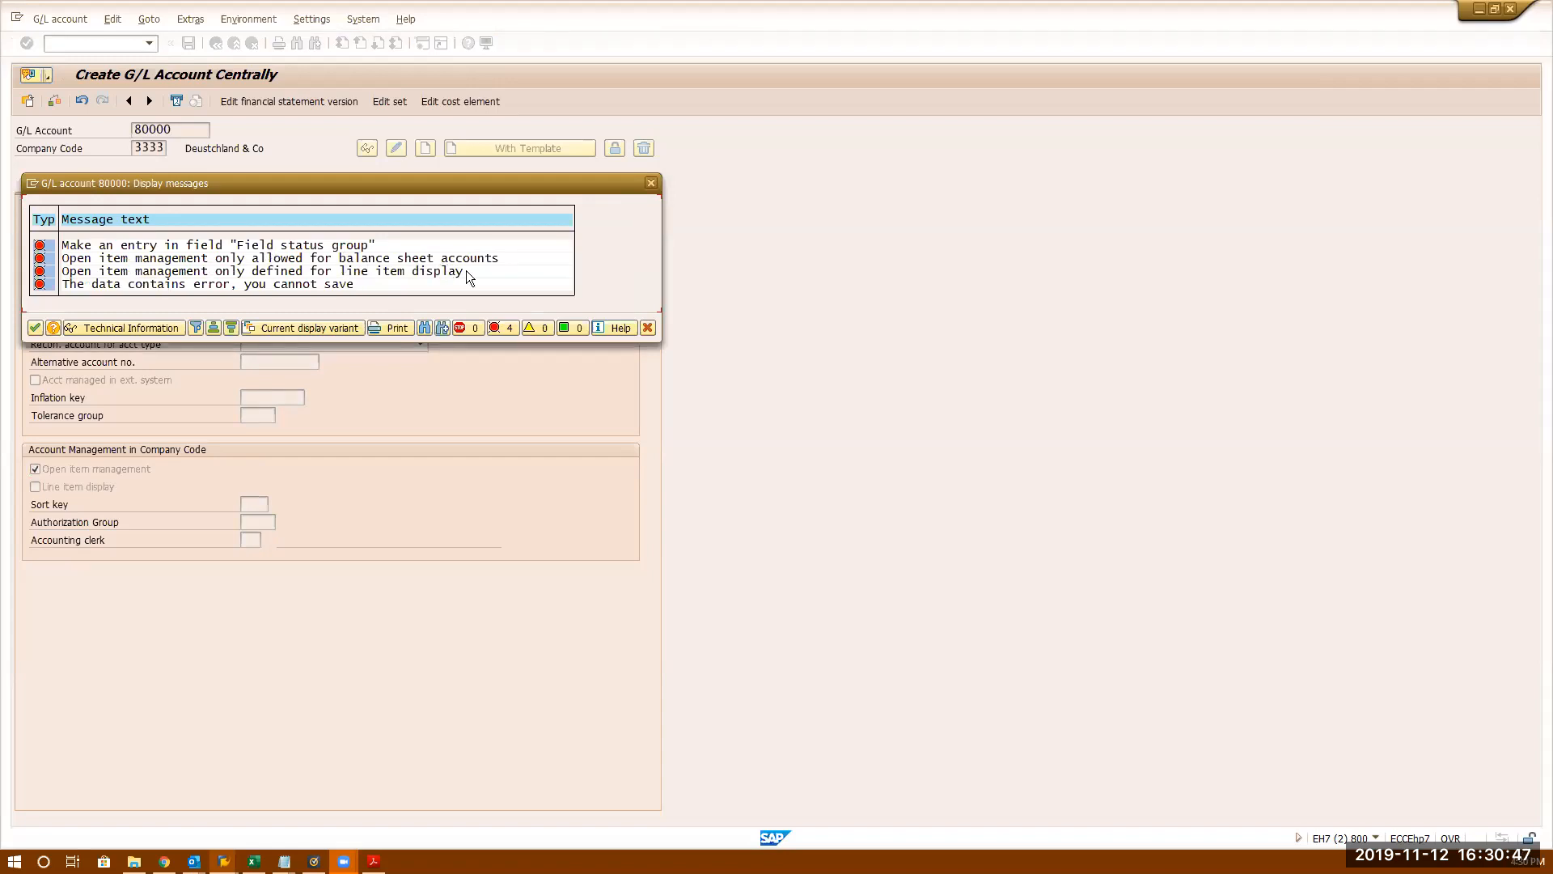
click(649, 327)
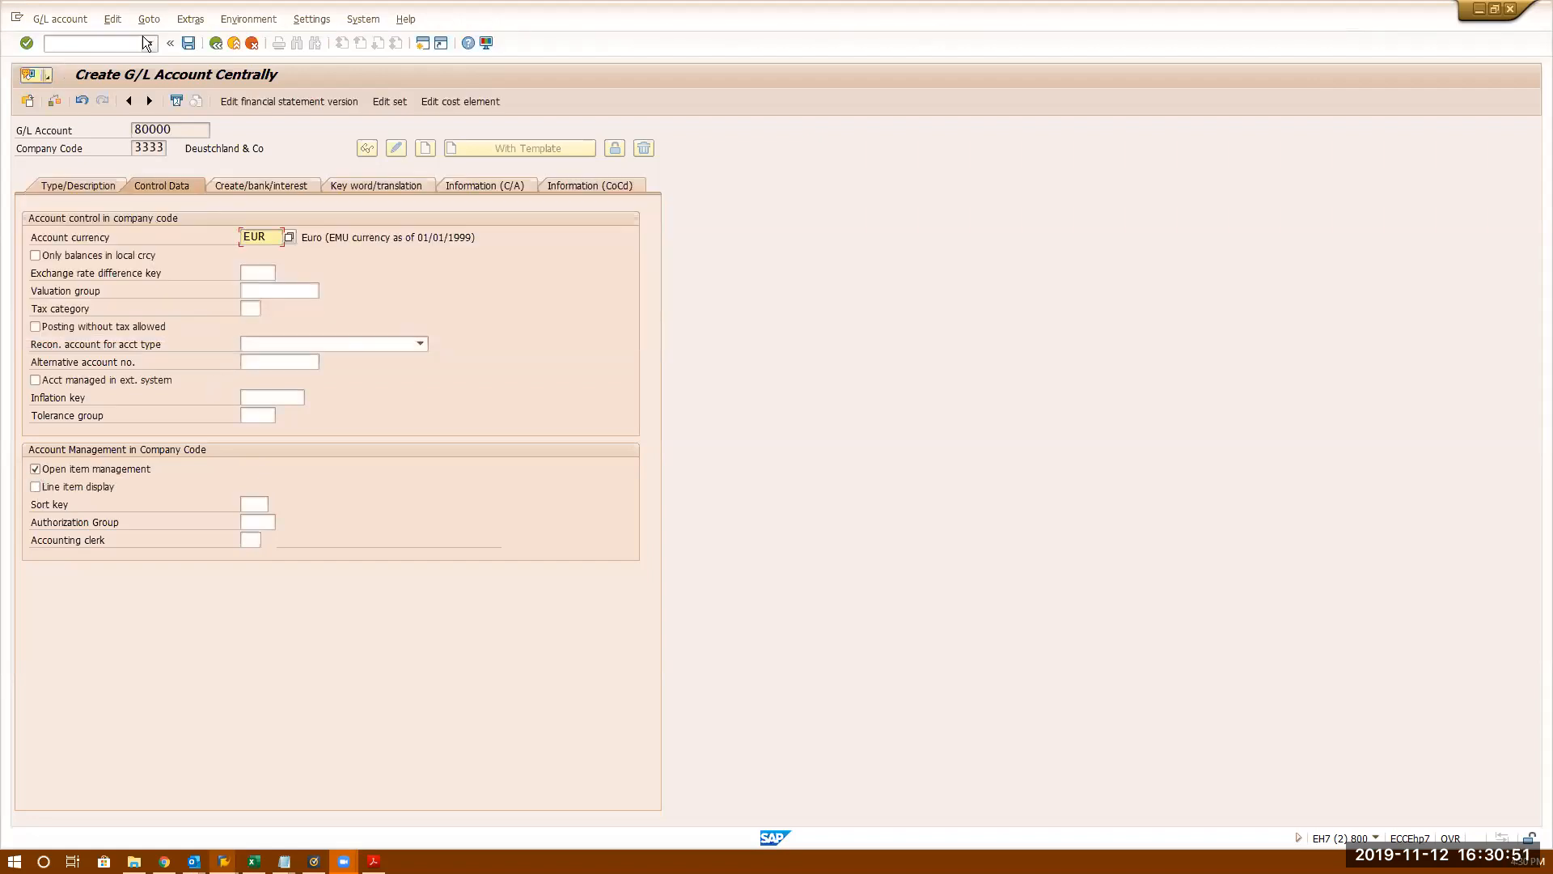
- Make account 80000 a balance sheet account and switch on line item display
click(78, 185)
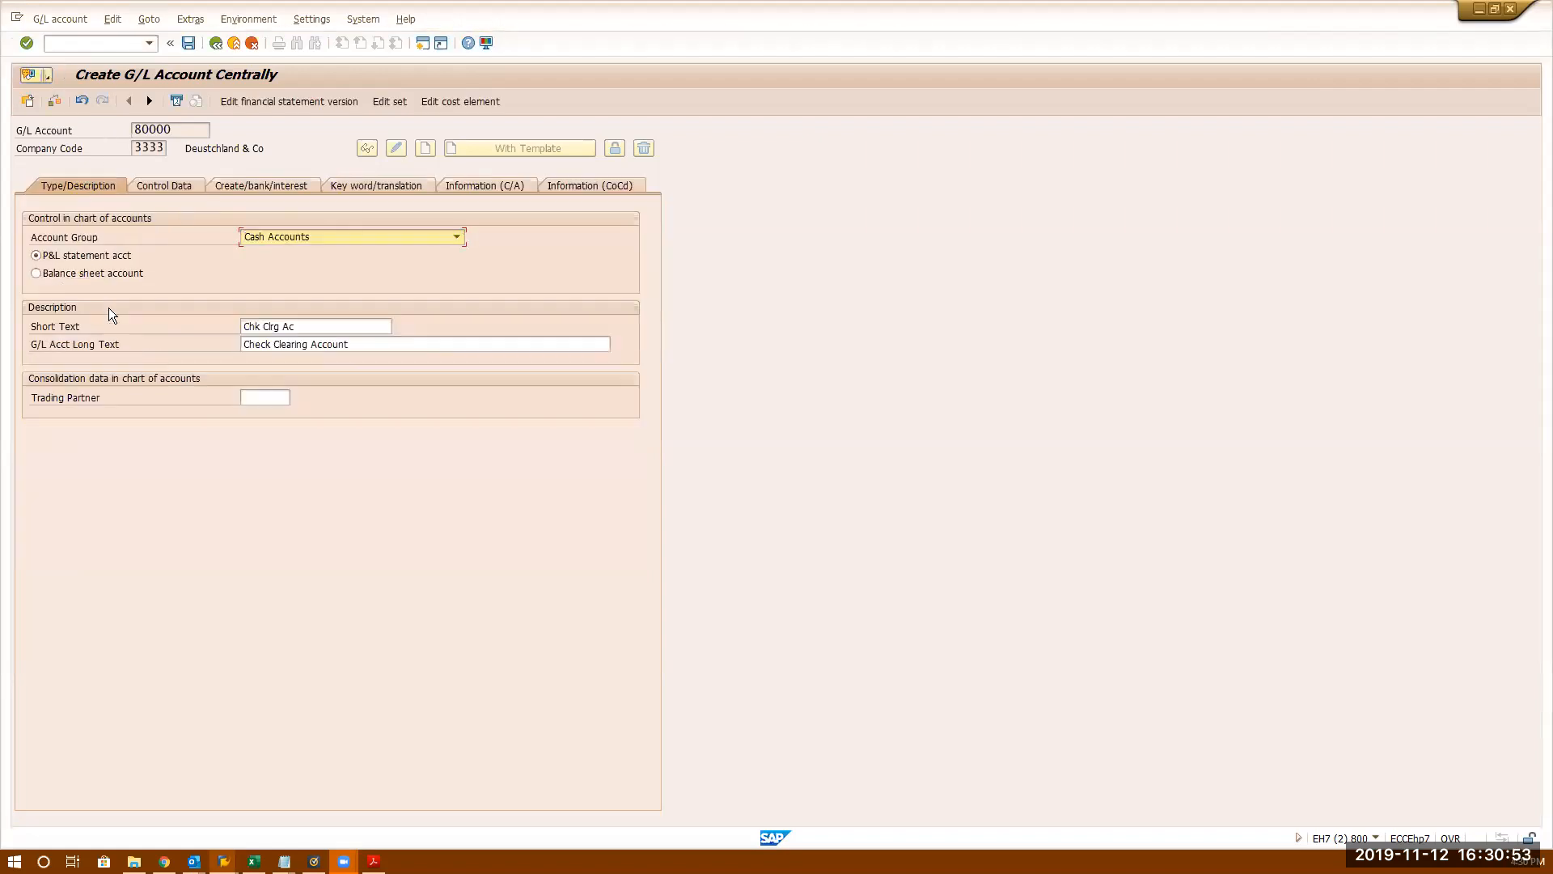
click(63, 276)
click(183, 185)
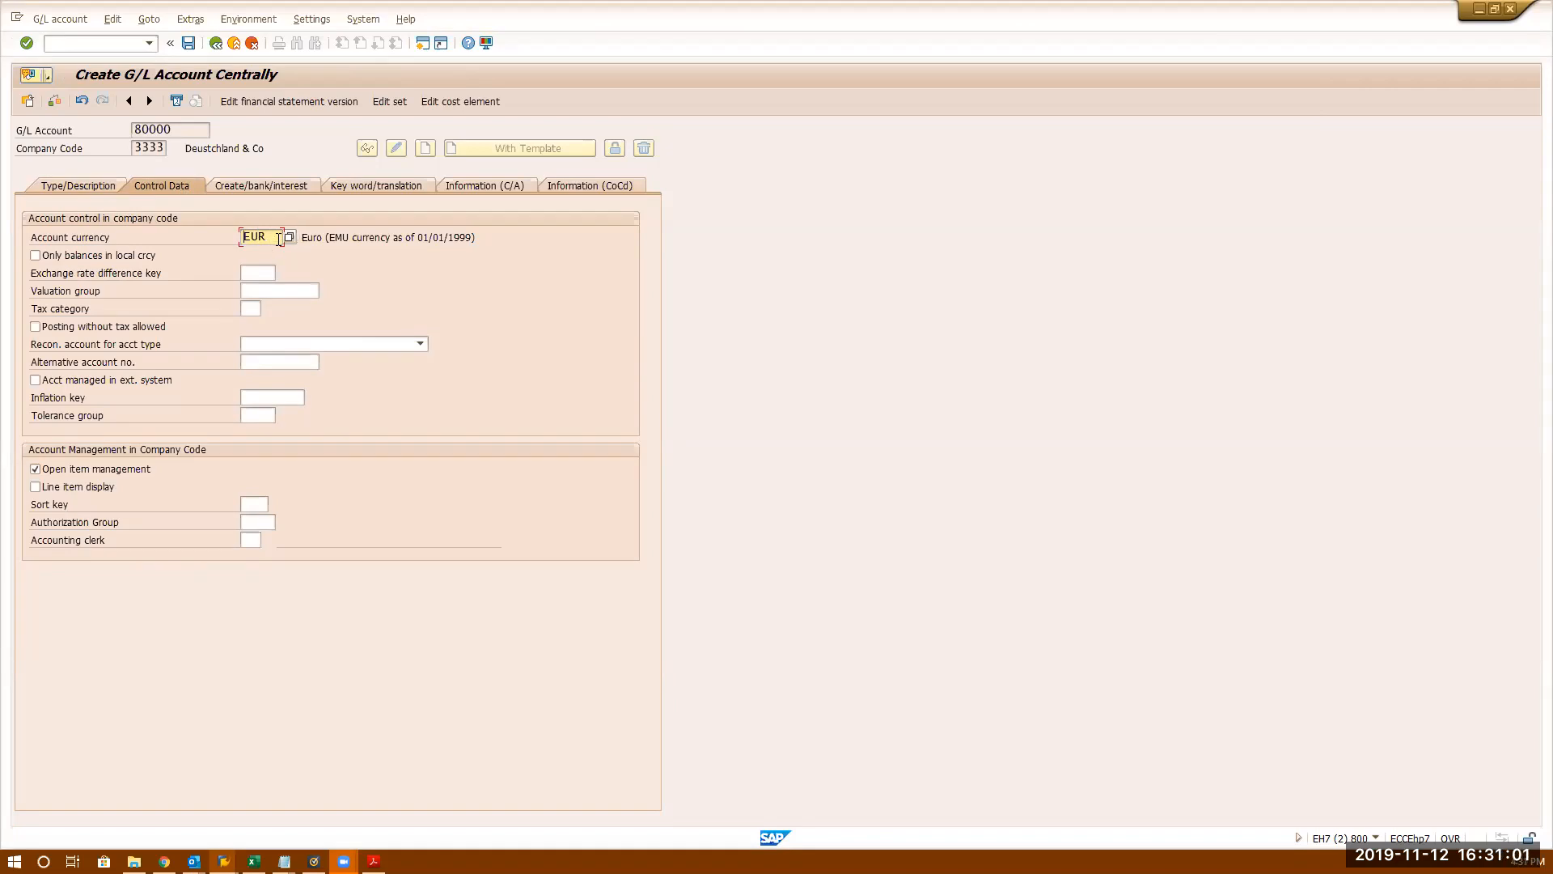
drag(265, 143, 172, 147)
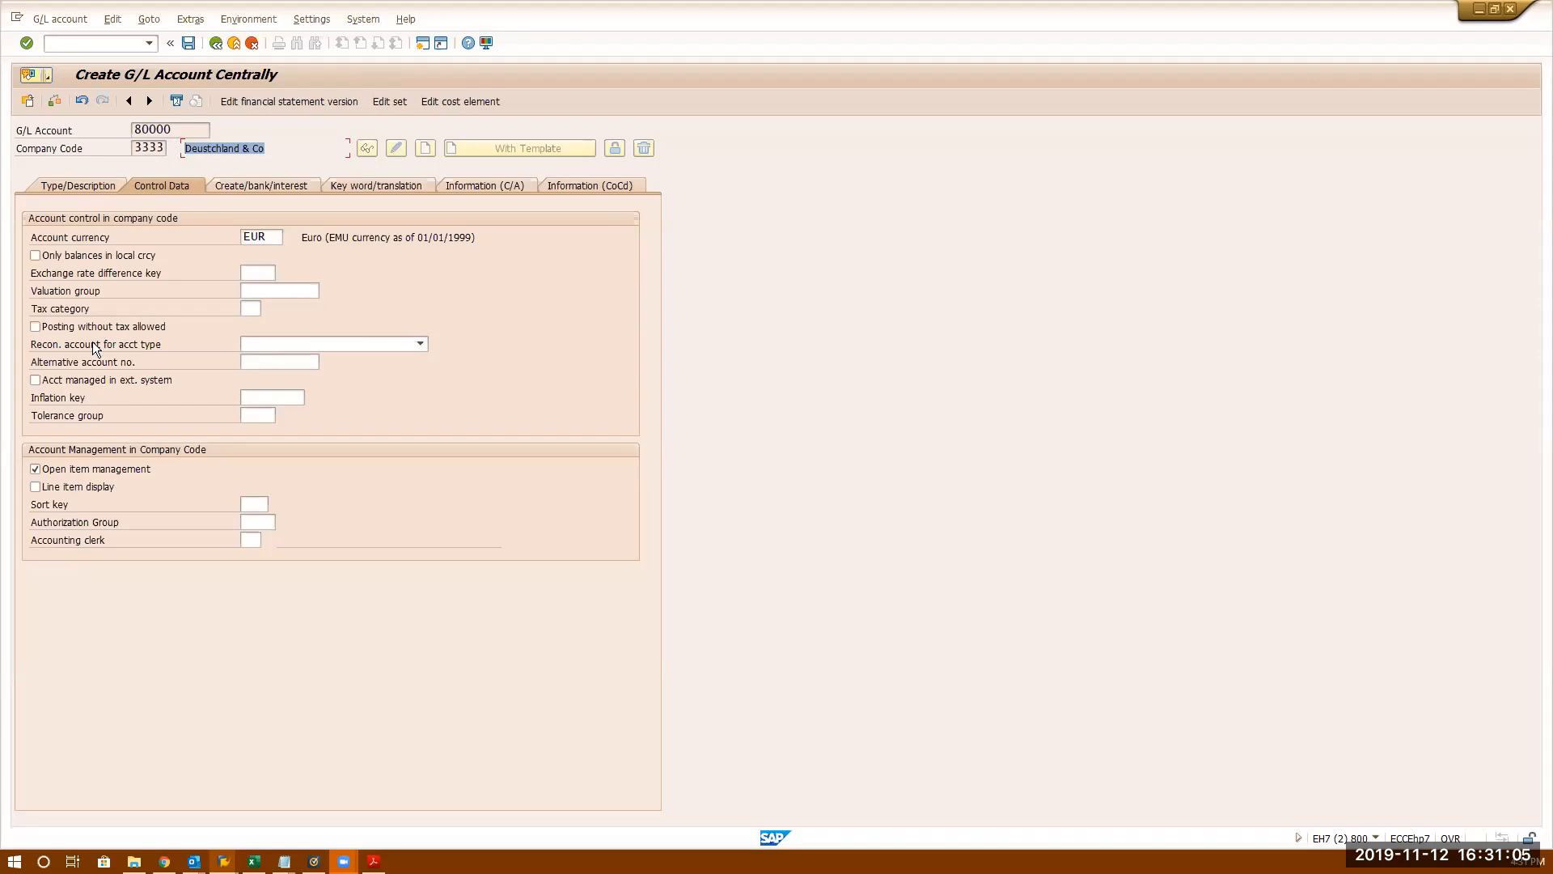
click(79, 488)
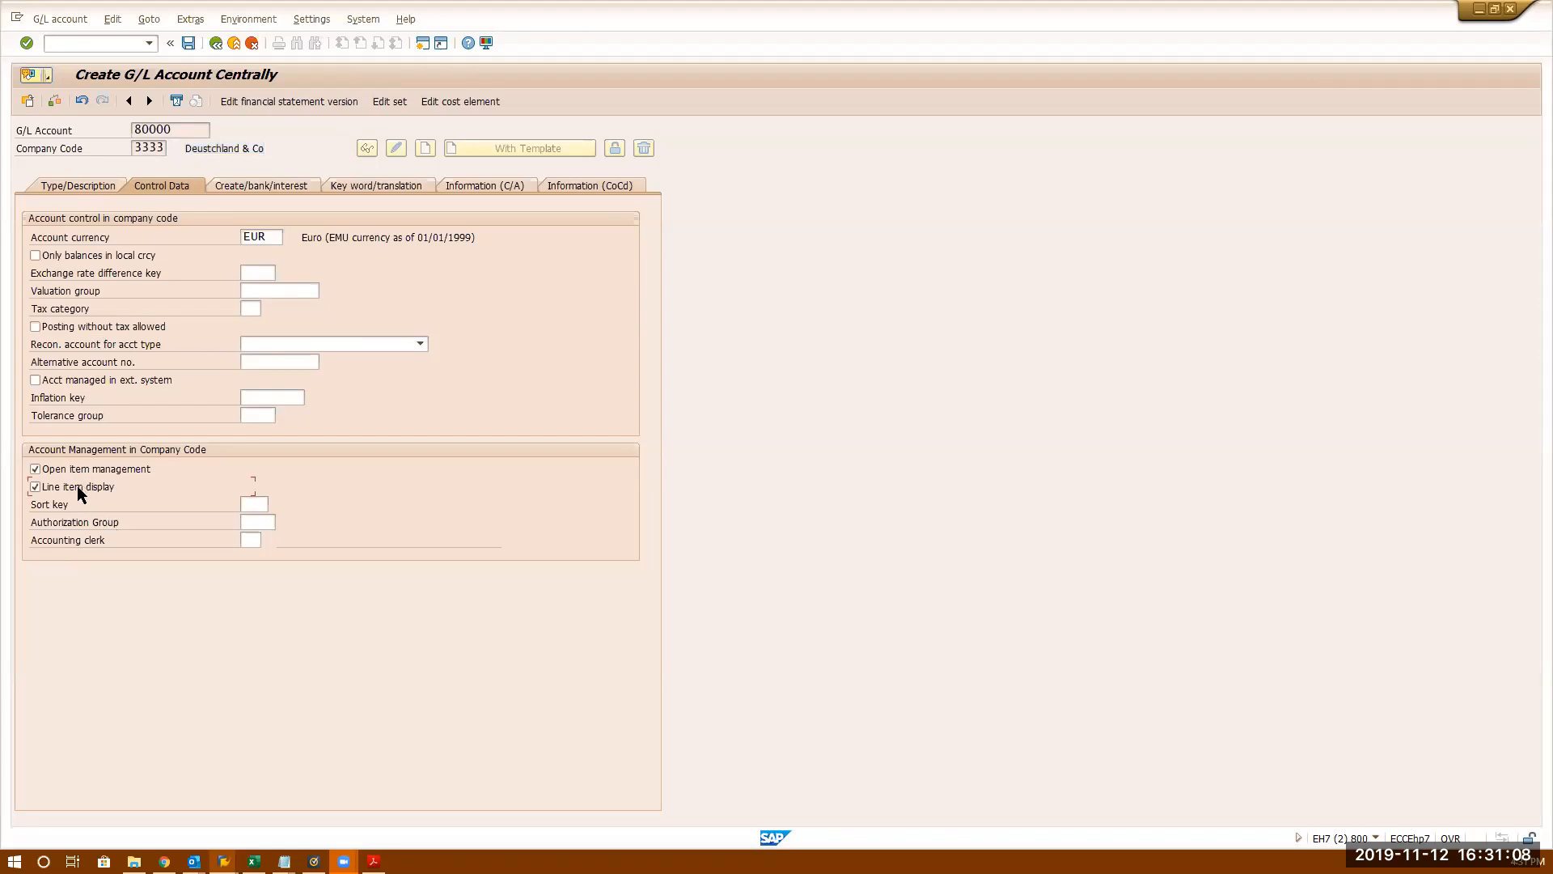
- Assign field status group G009 to account 80000, save past the warning, and reopen it for editing
click(265, 188)
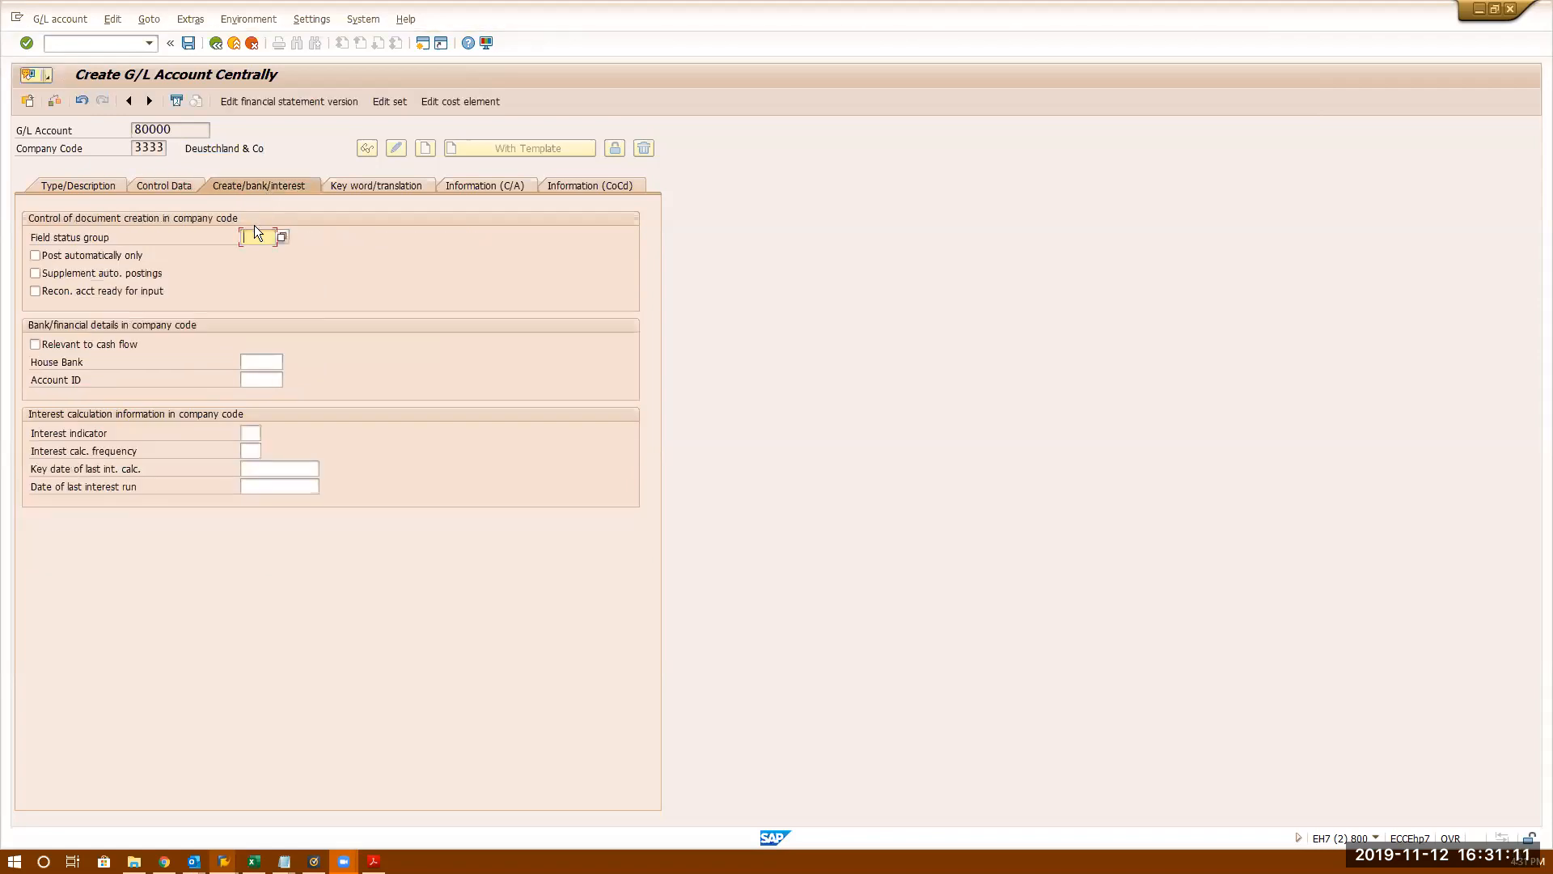
click(280, 238)
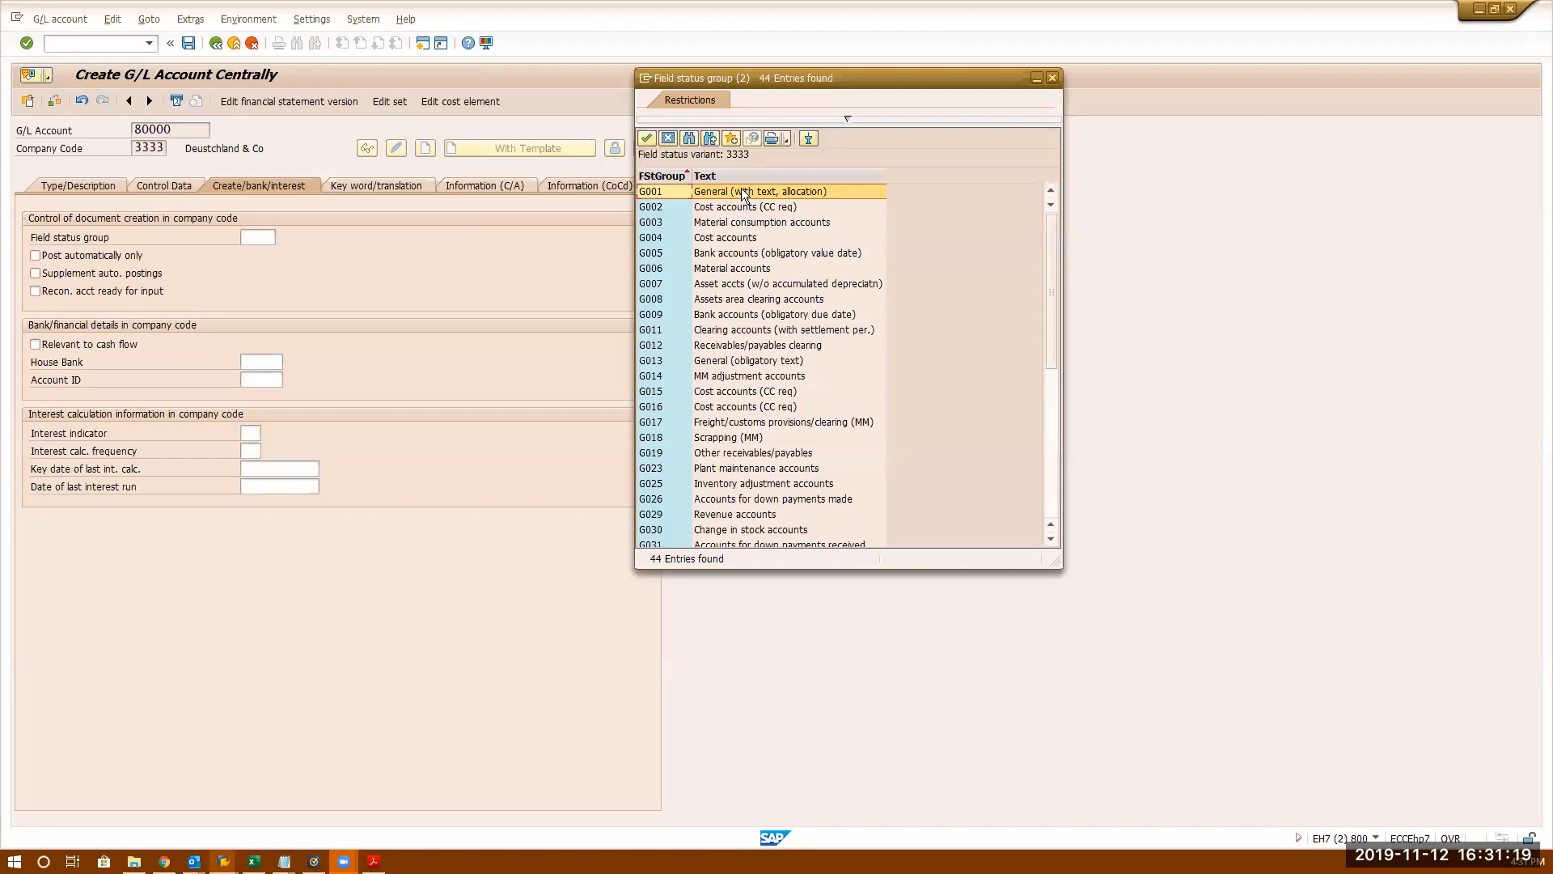
double_click(808, 317)
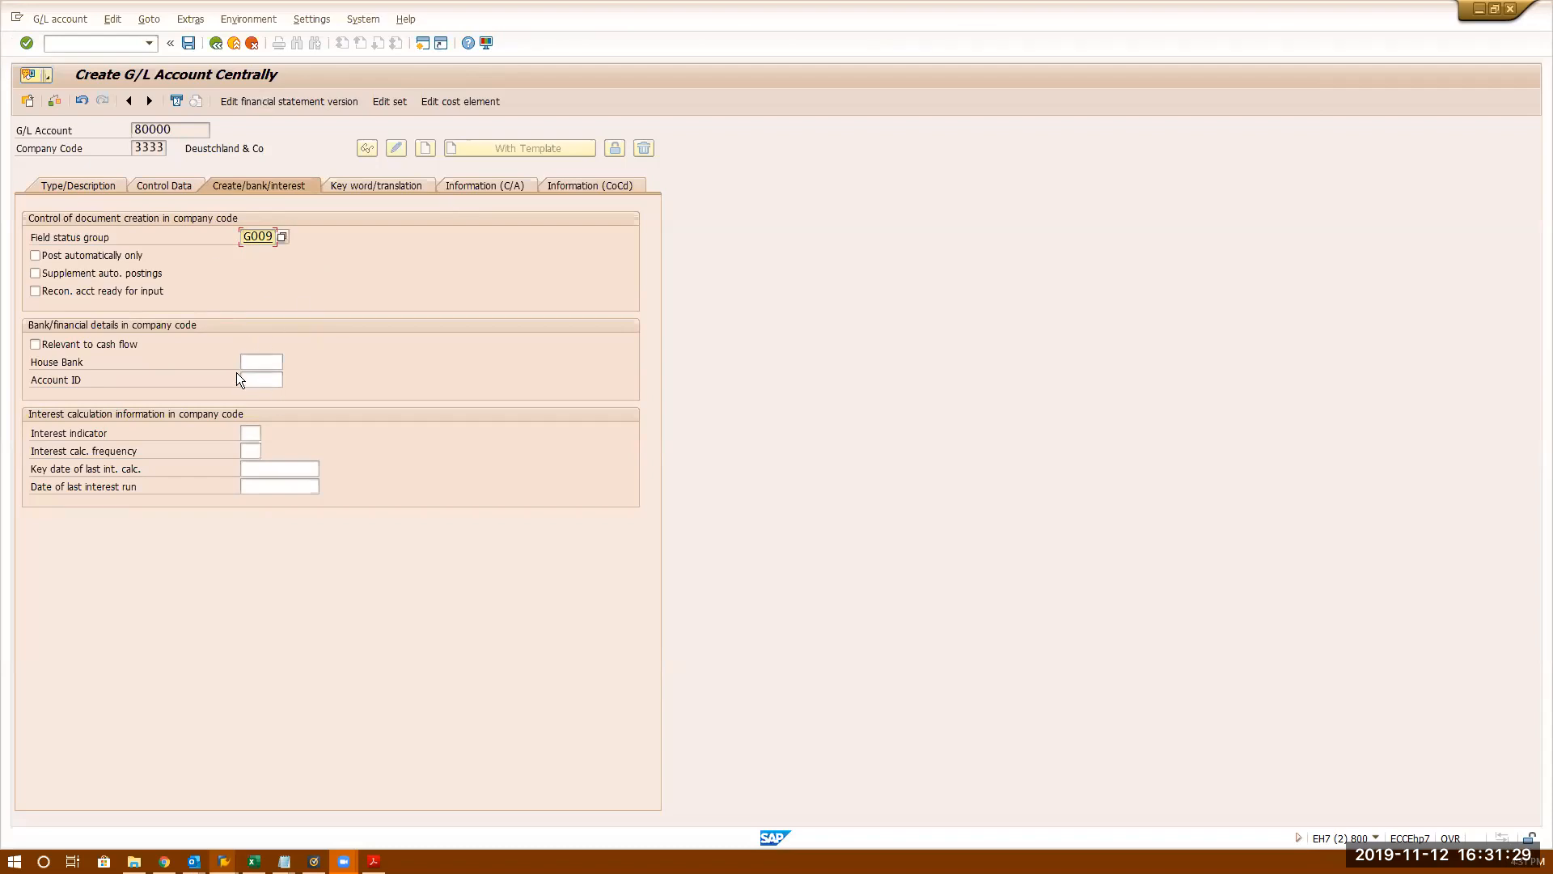
click(187, 43)
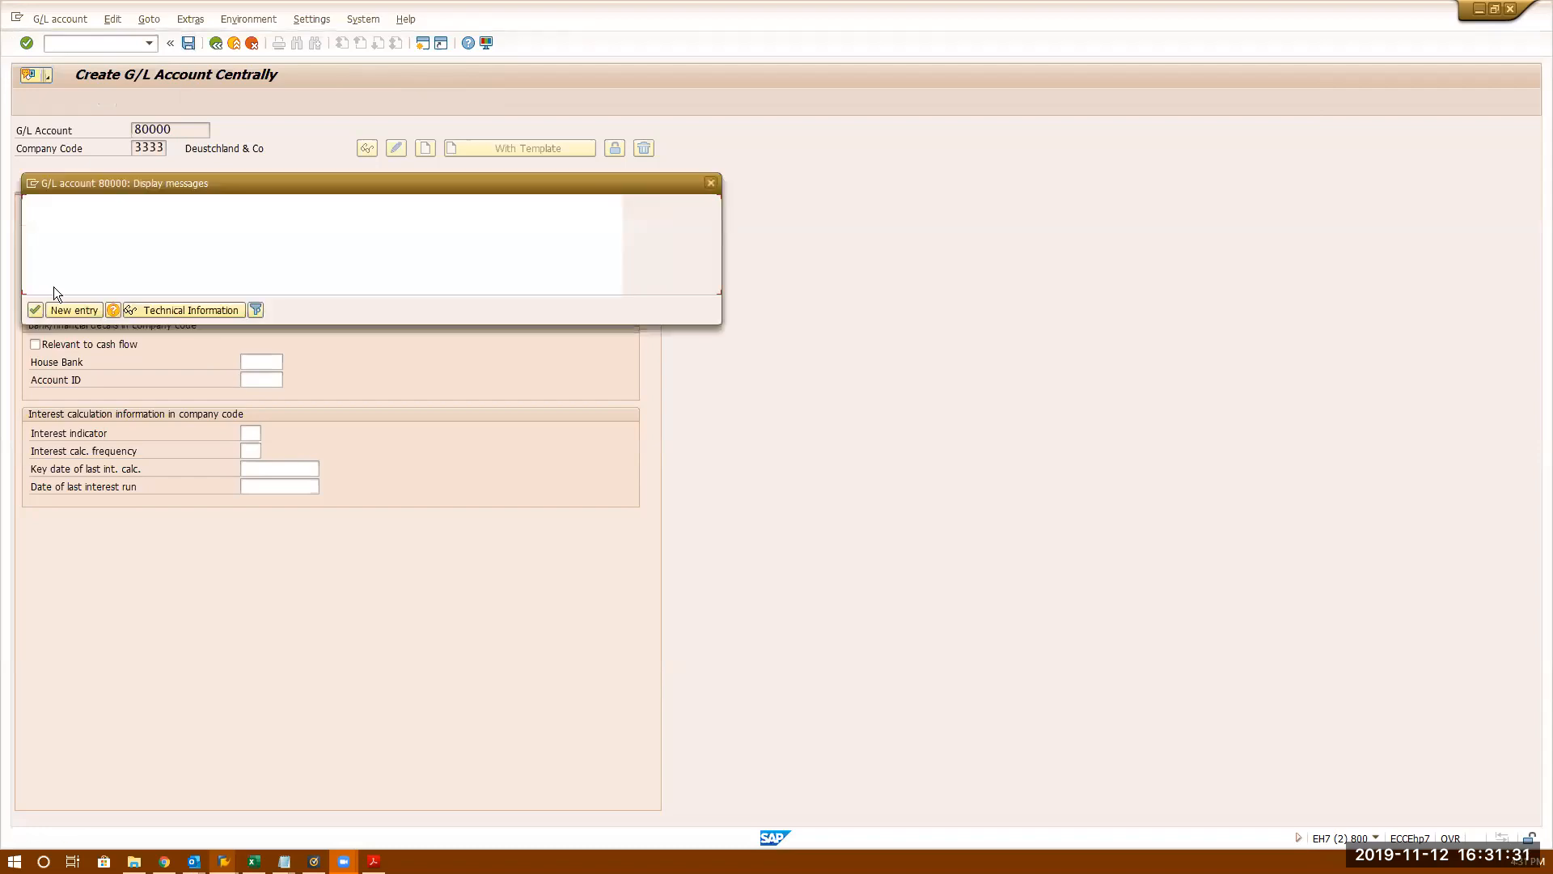
key(Return)
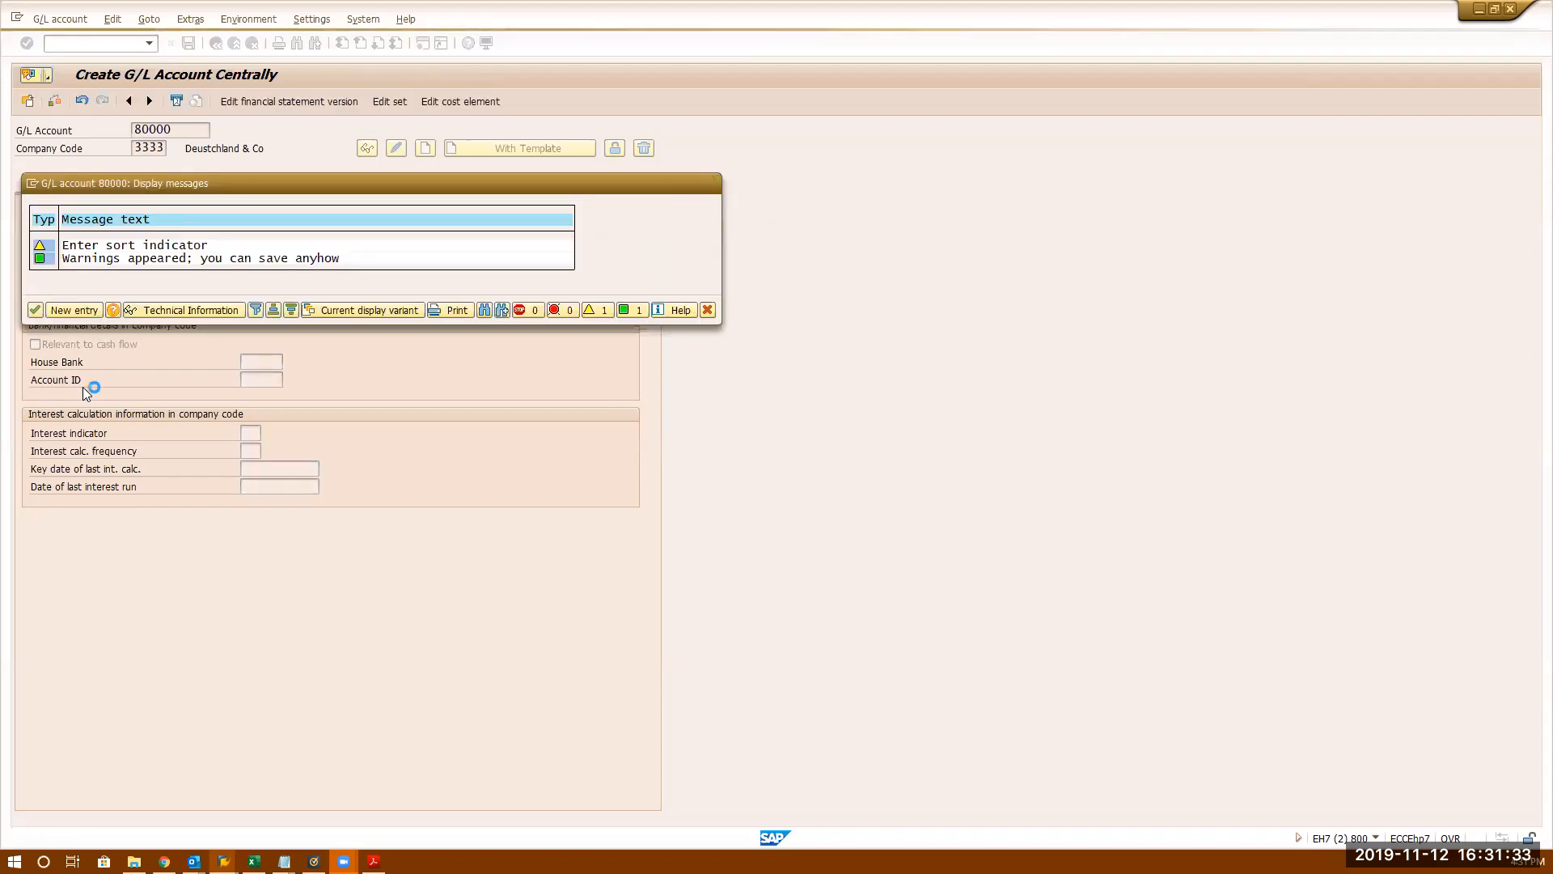
click(177, 185)
click(396, 149)
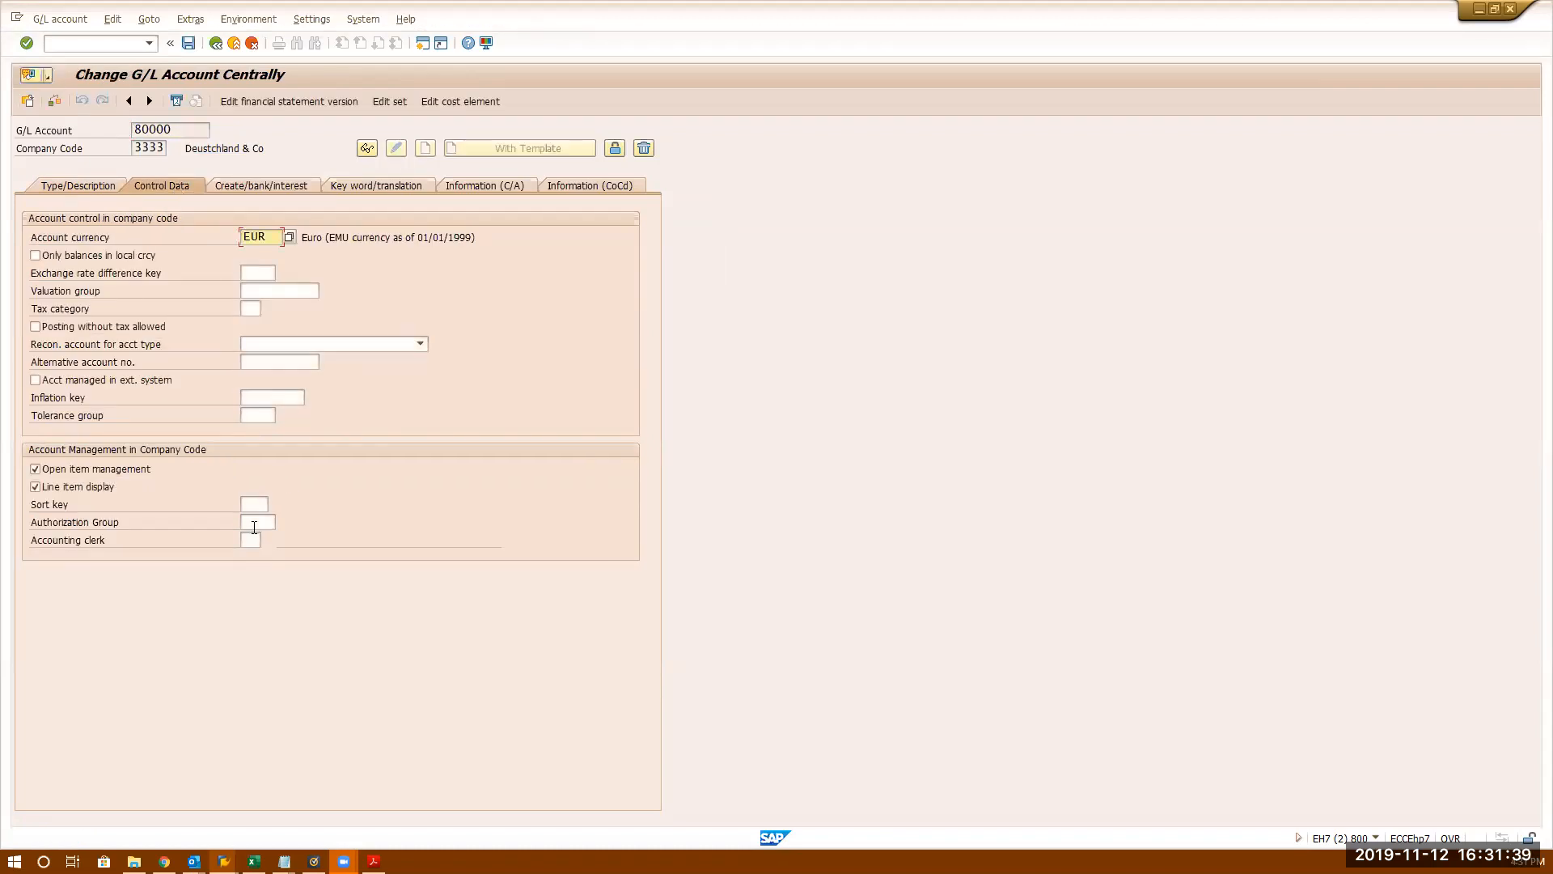
- Put account 80000 back into change mode and enter sort key 000
click(187, 44)
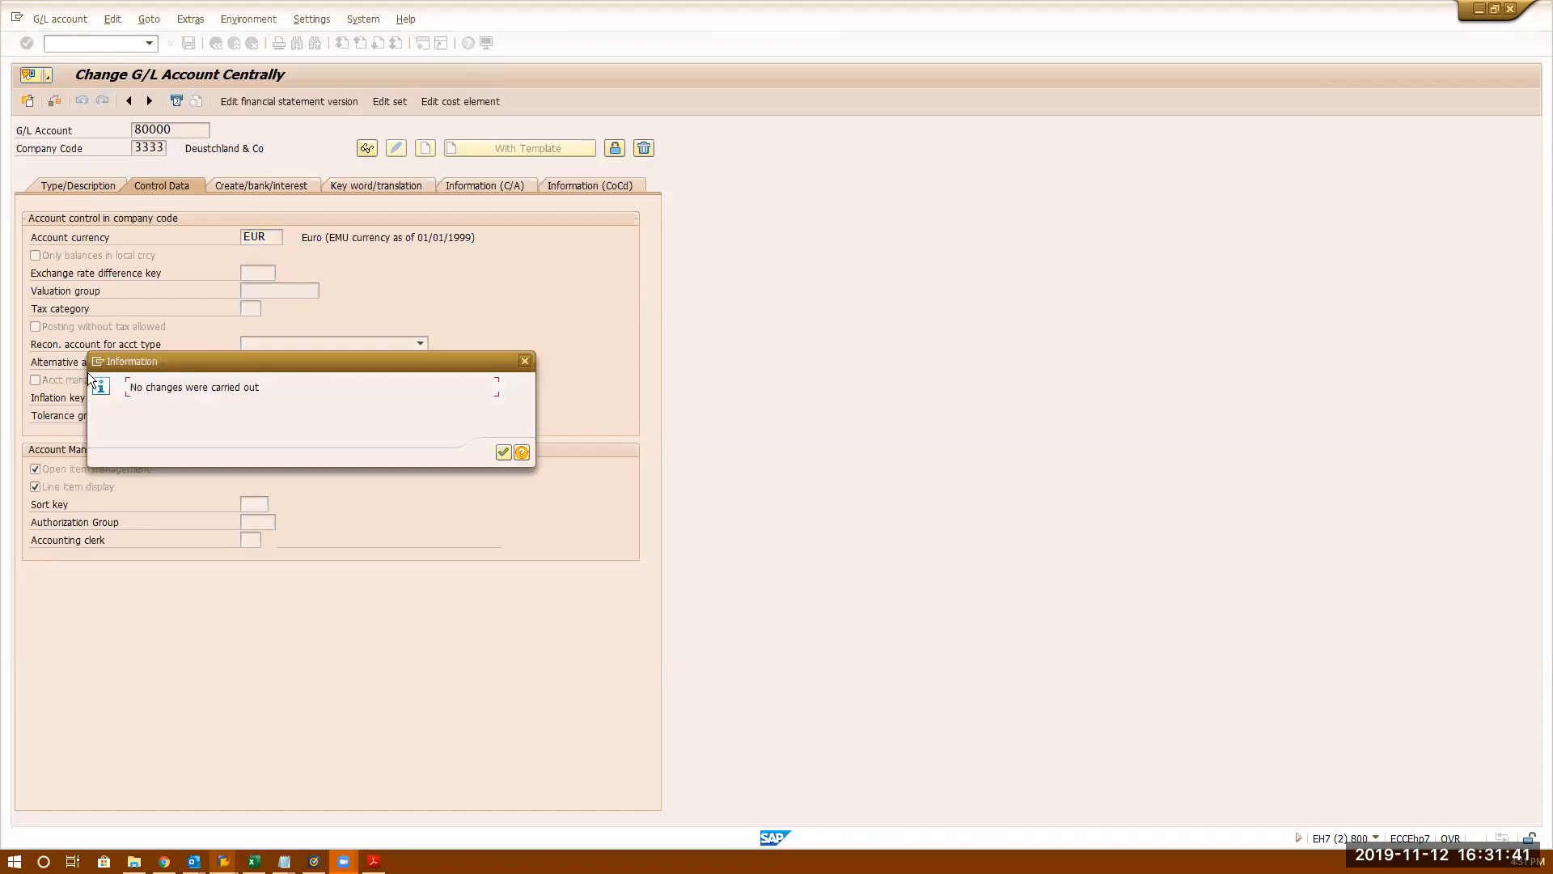
key(Return)
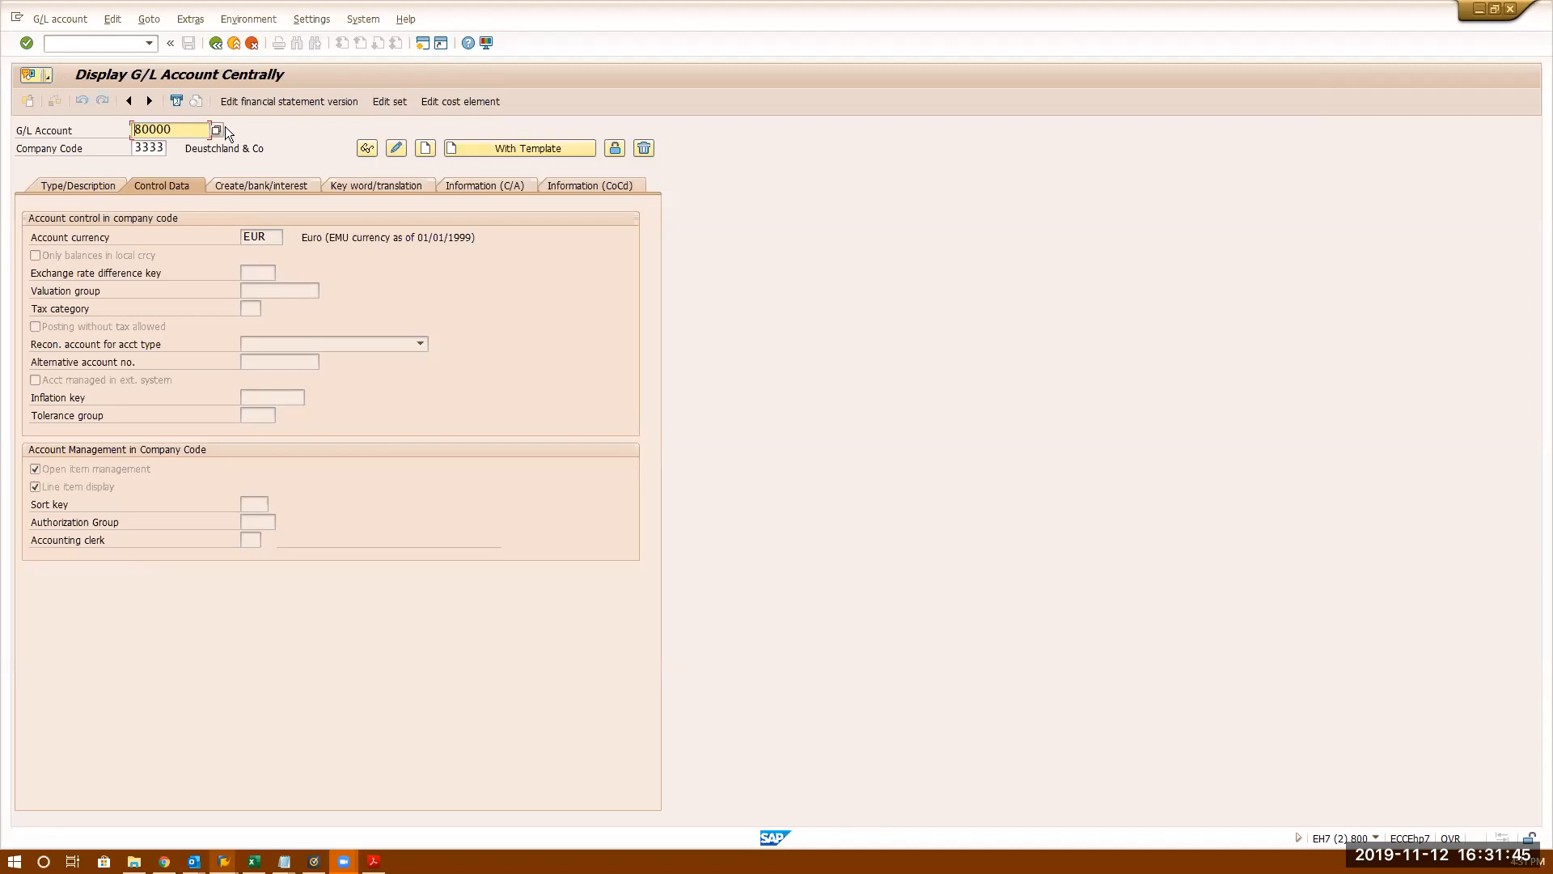
click(395, 149)
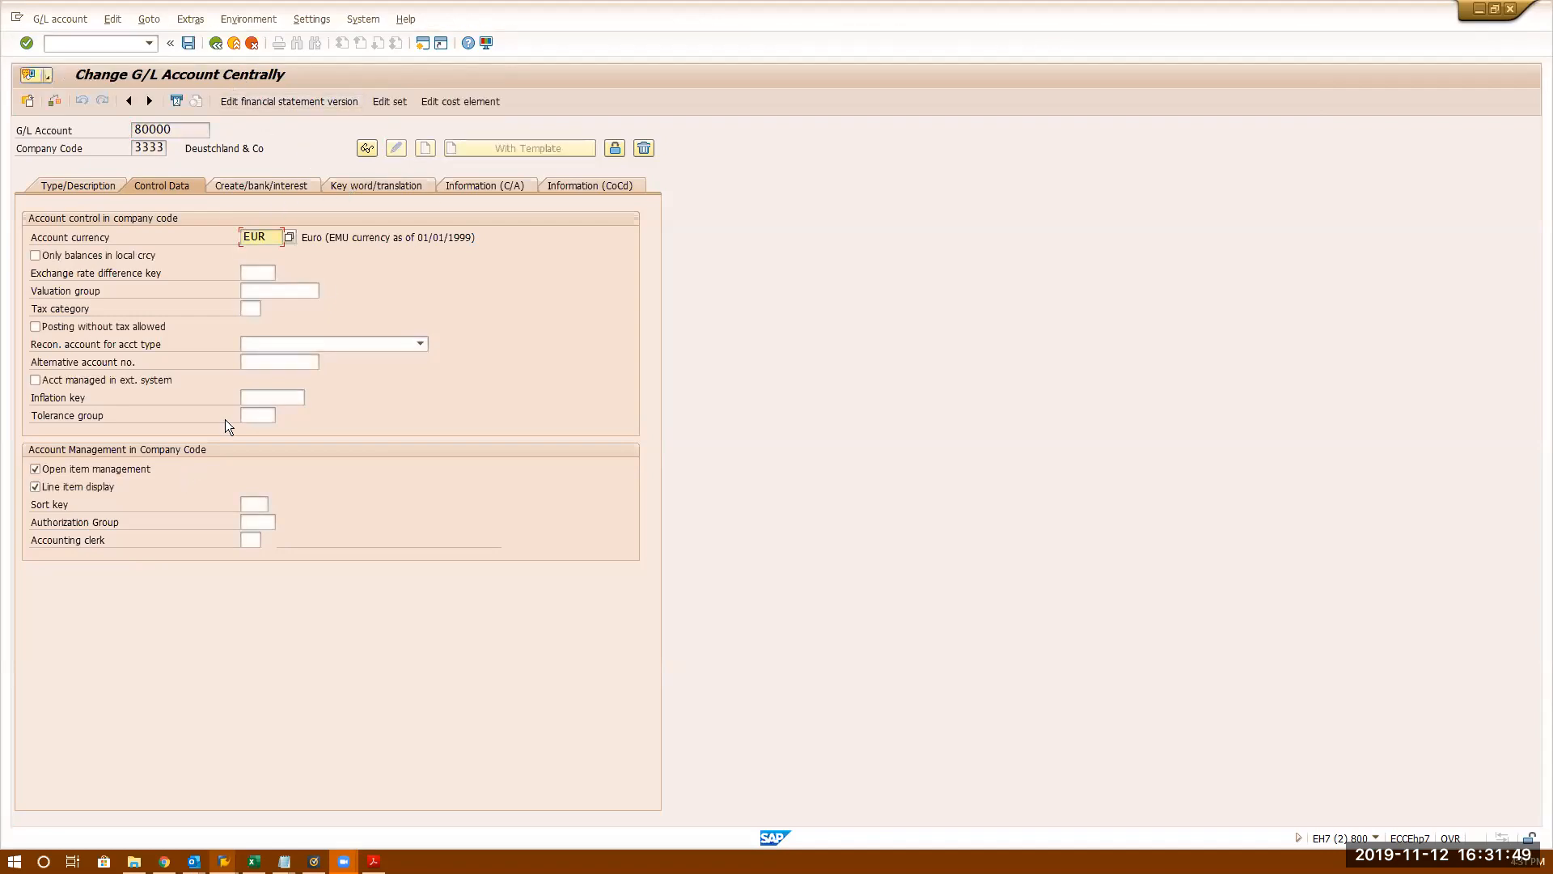
click(252, 507)
text(000)
key(Return)
- Replace the sort key with 001 (Posting date) and save the account
drag(246, 506, 281, 508)
click(316, 511)
double_click(192, 129)
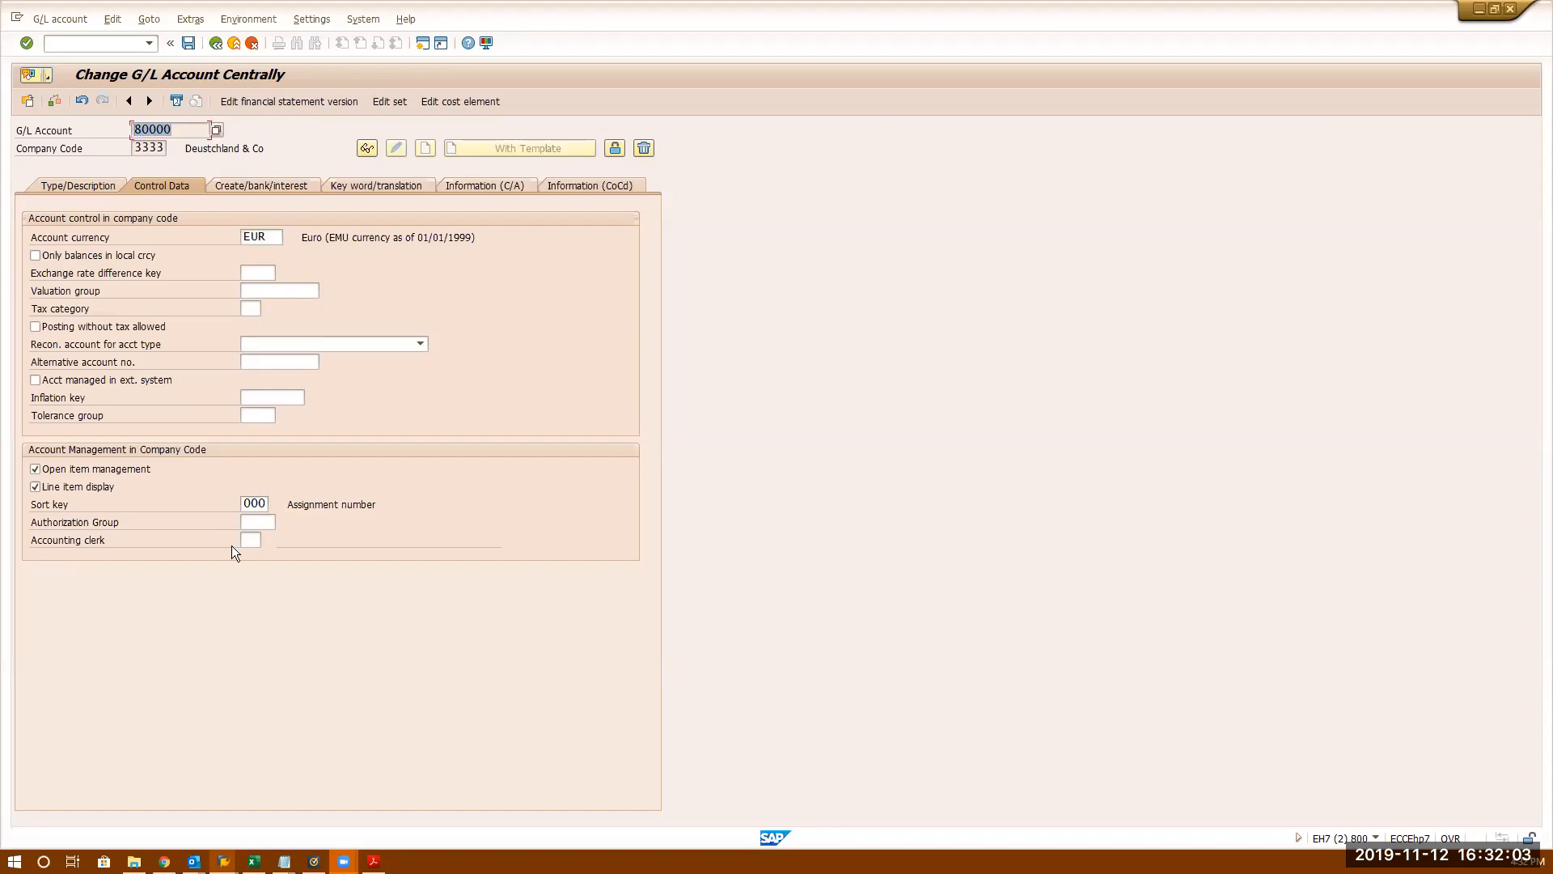
double_click(247, 504)
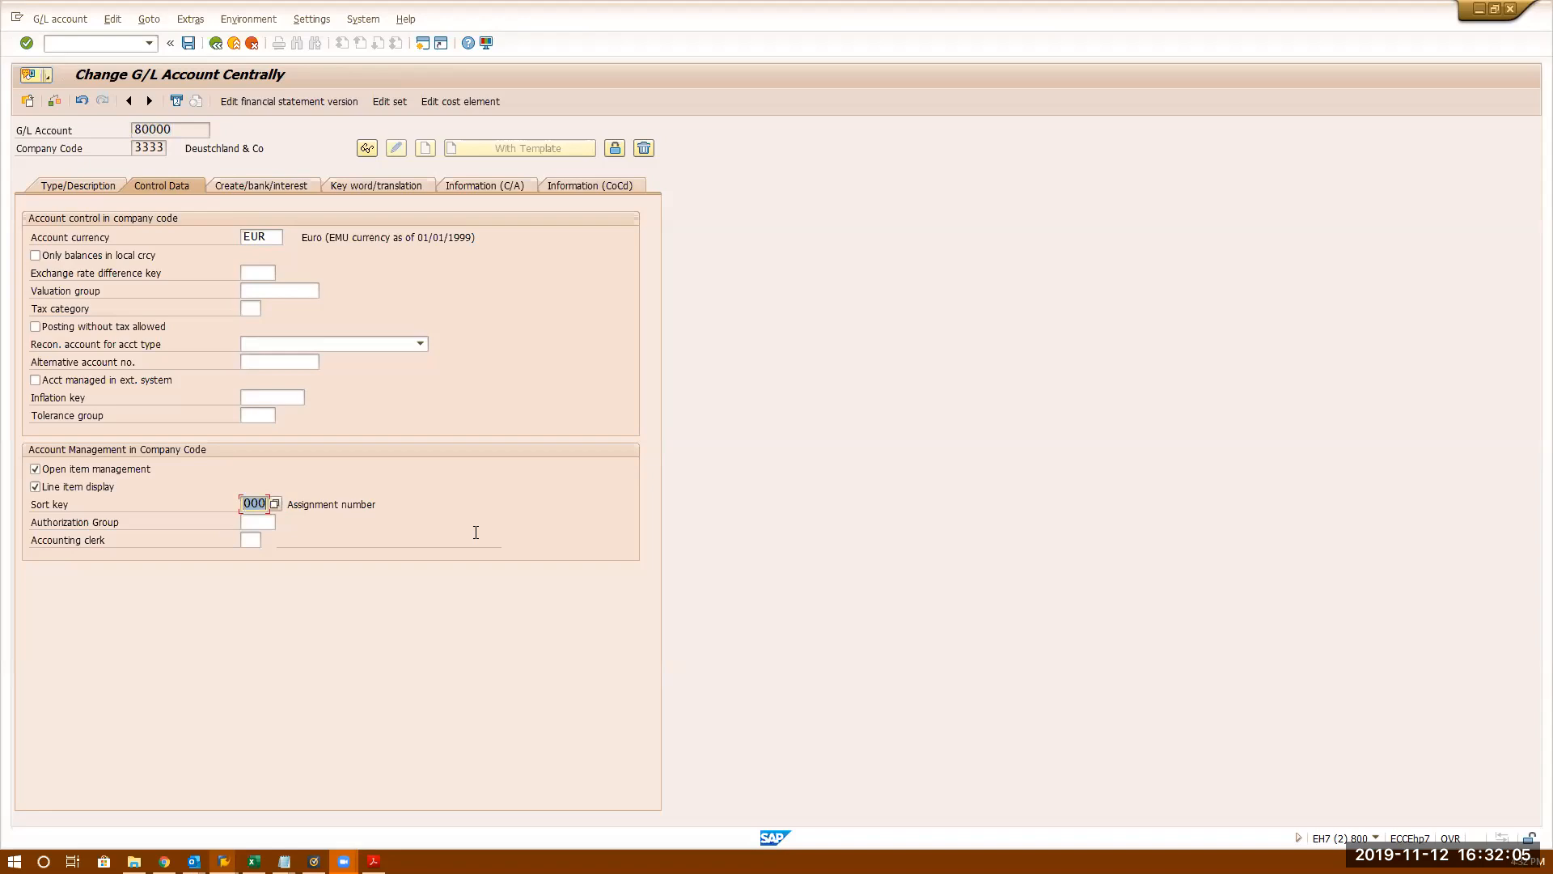
key(Return)
click(263, 503)
text(1)
key(Return)
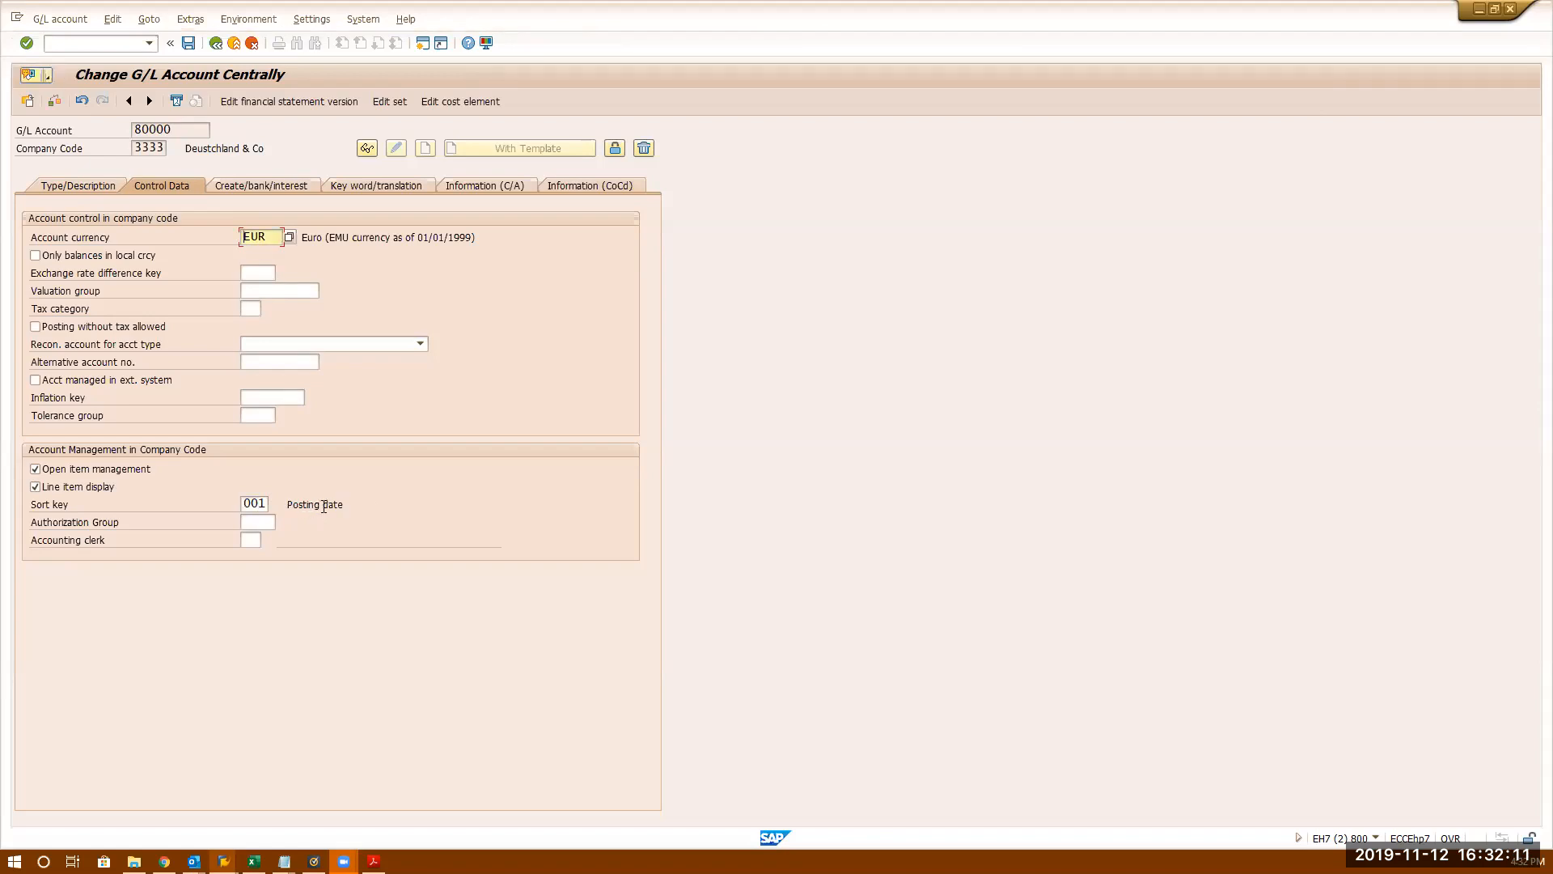
click(267, 503)
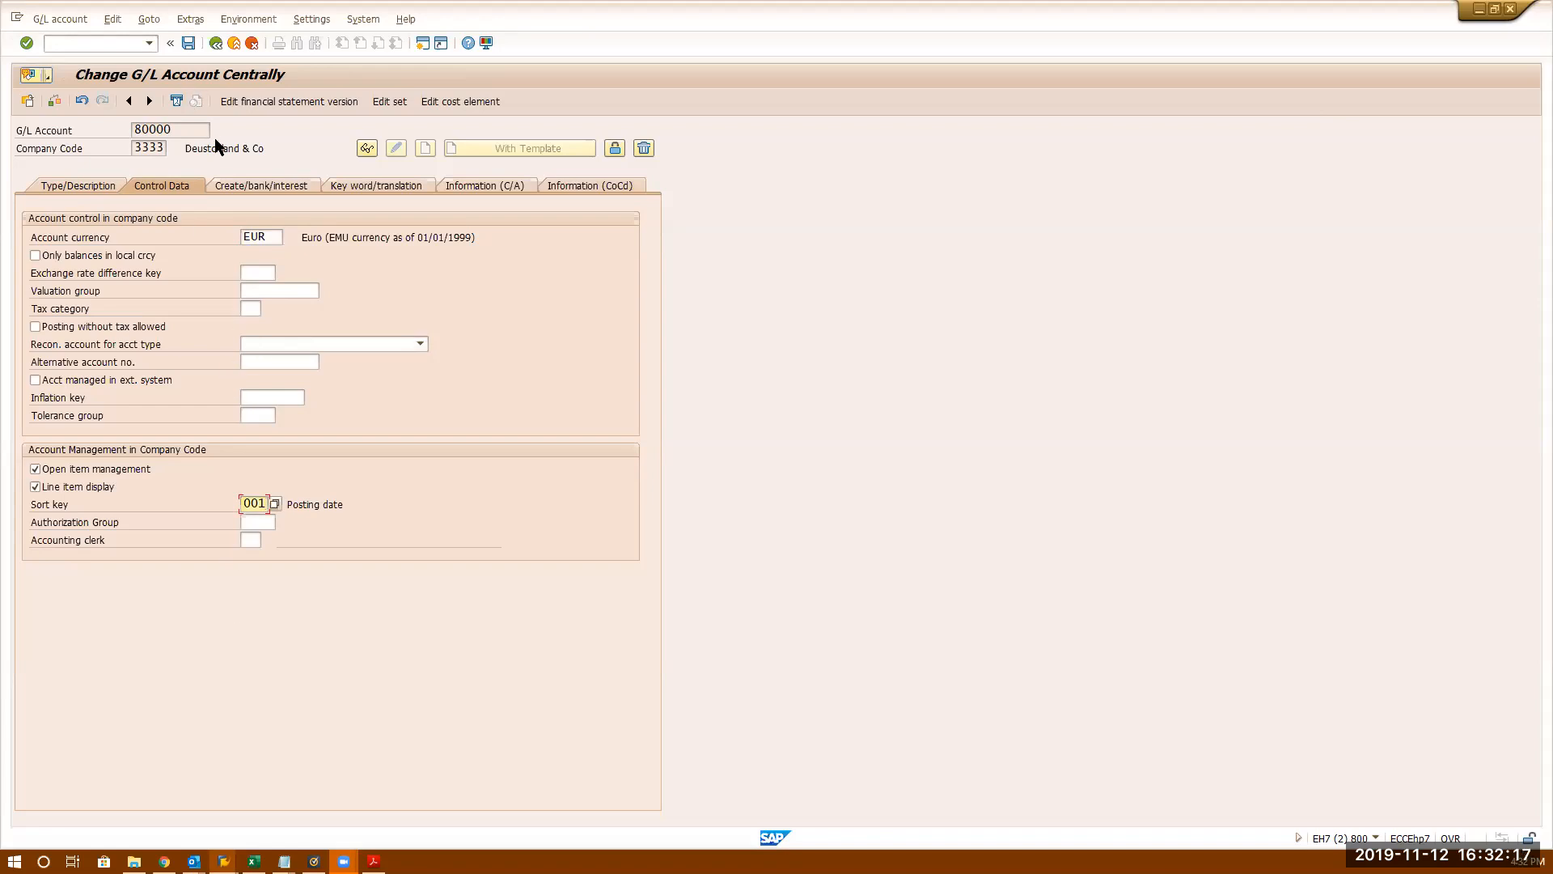
click(194, 42)
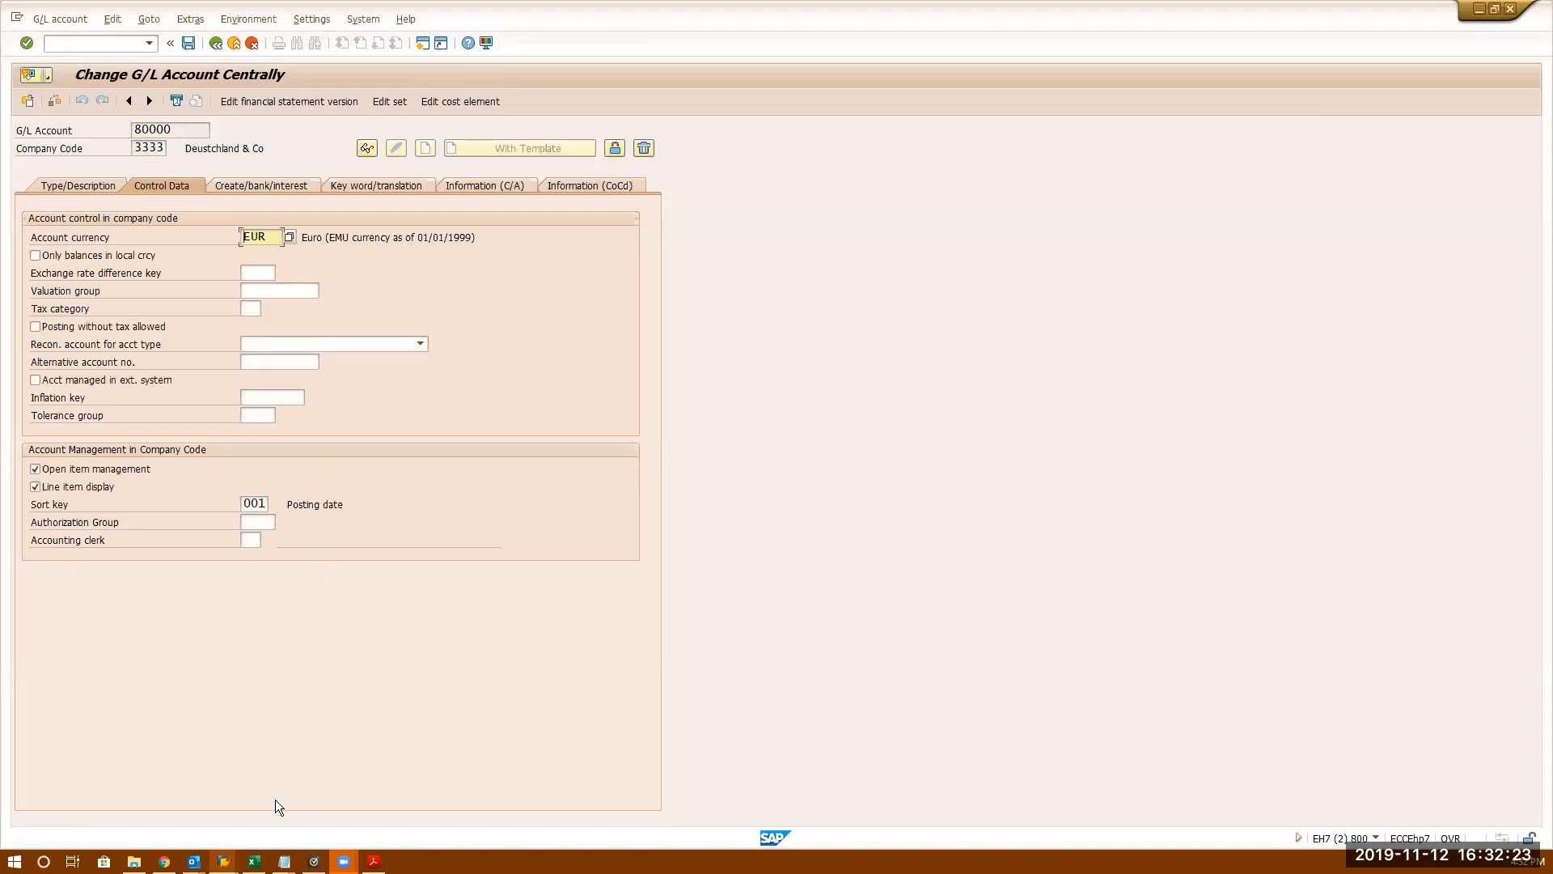
- Switch to the Data Browser window and run transaction /nFBL3N
click(223, 860)
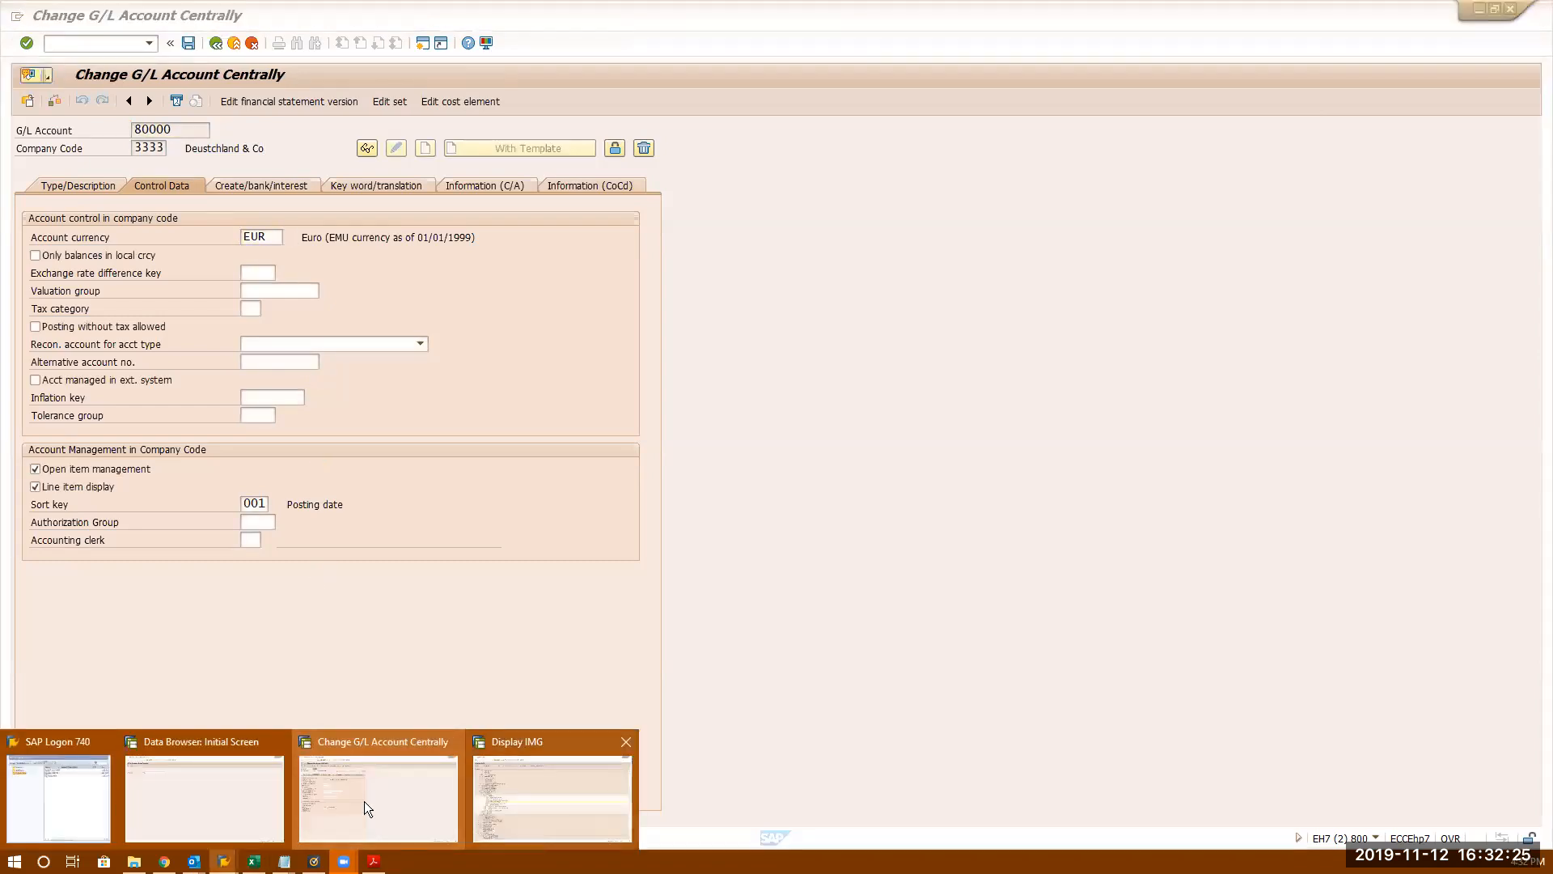
click(362, 800)
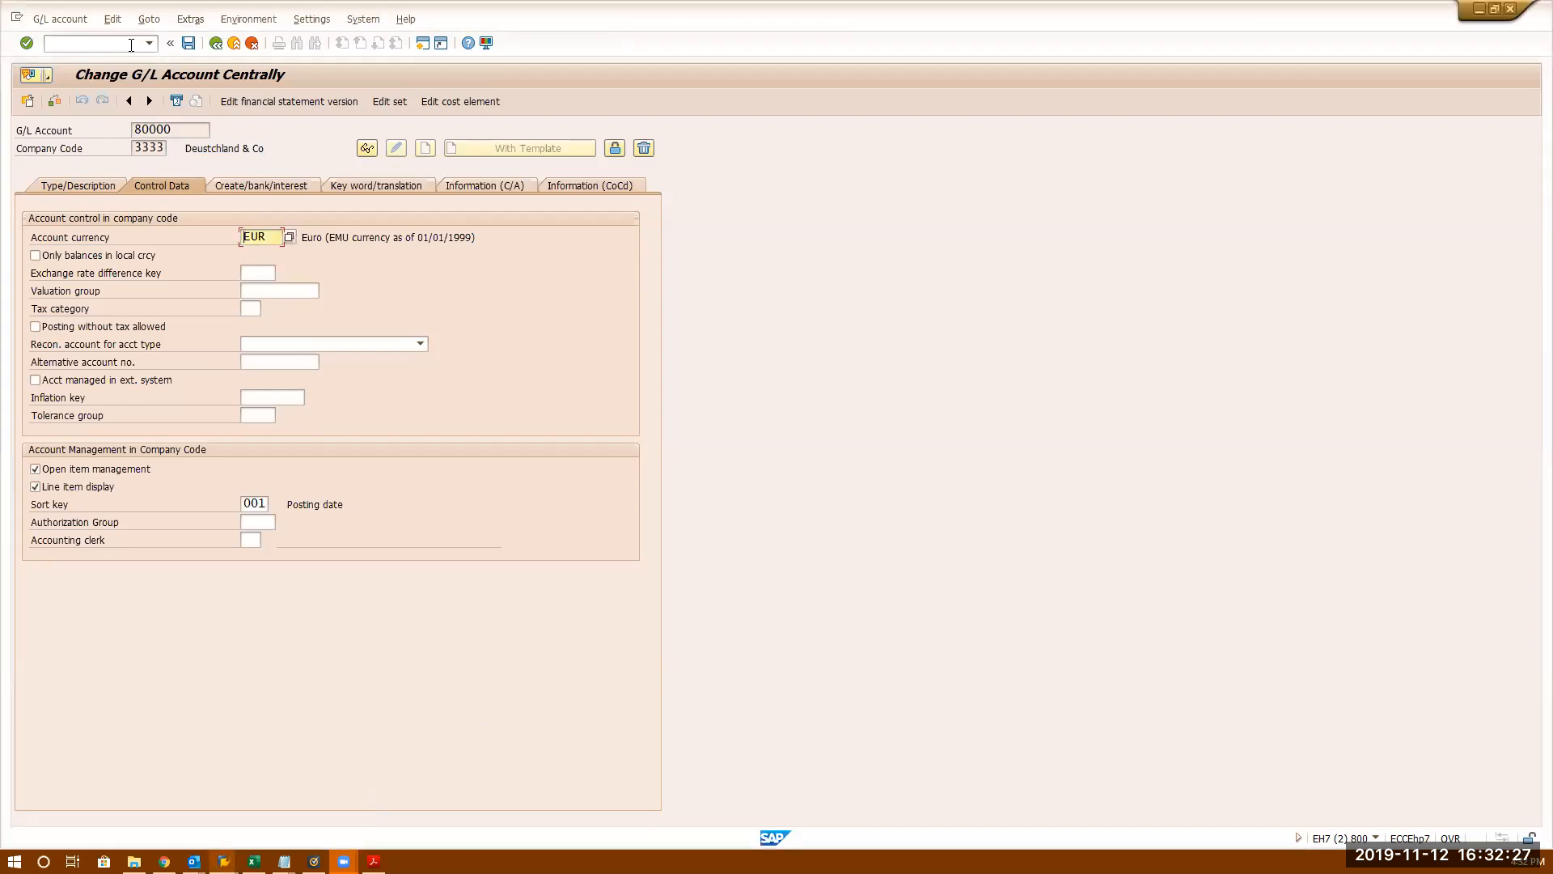
click(223, 860)
click(205, 807)
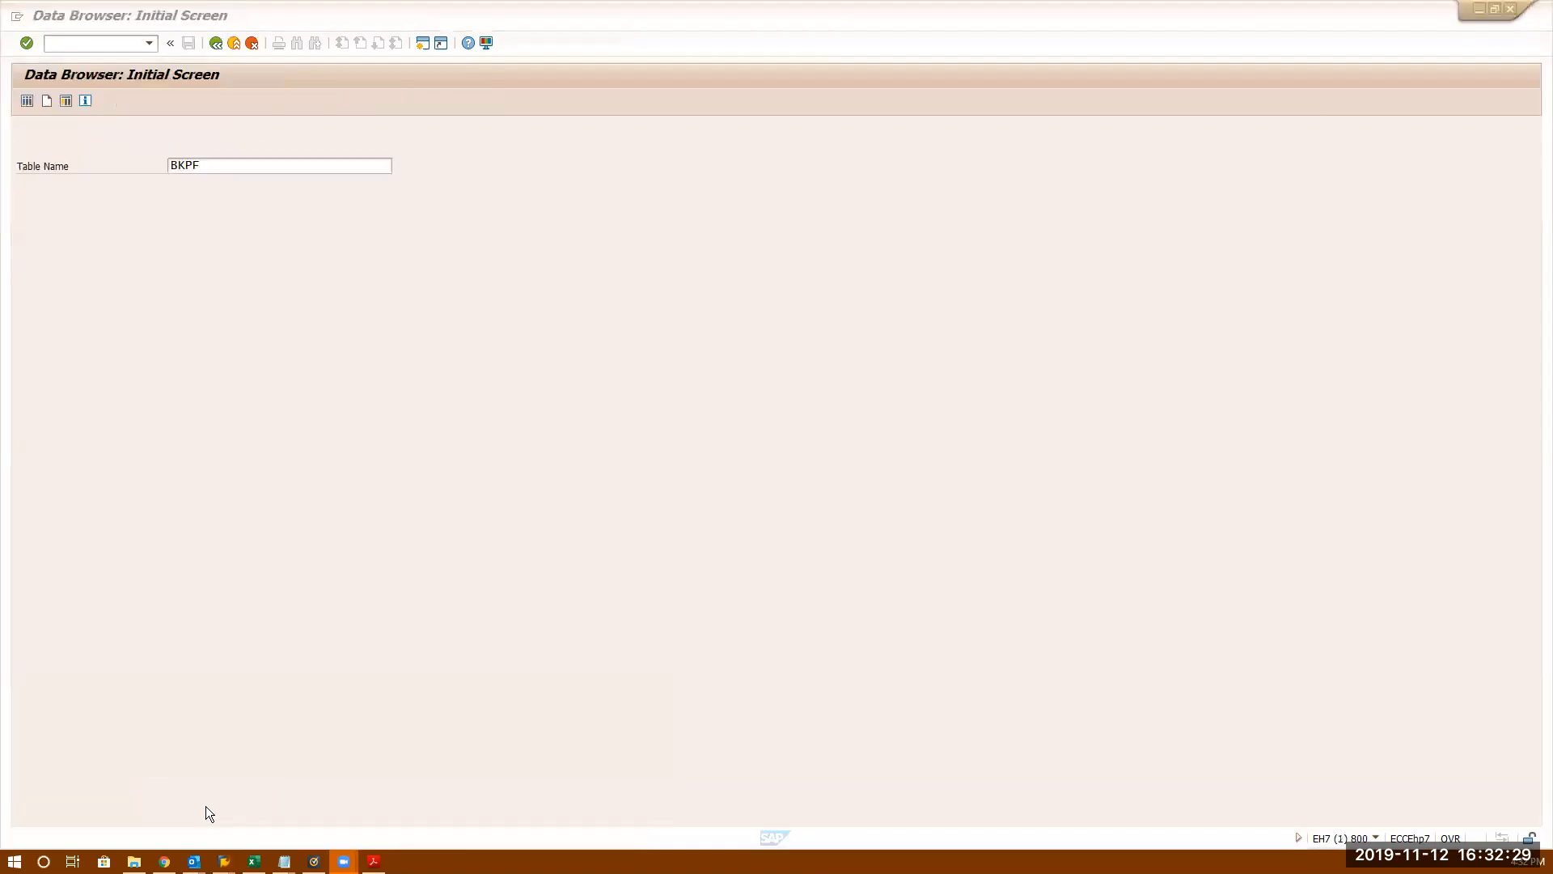
click(115, 44)
text(/nf)
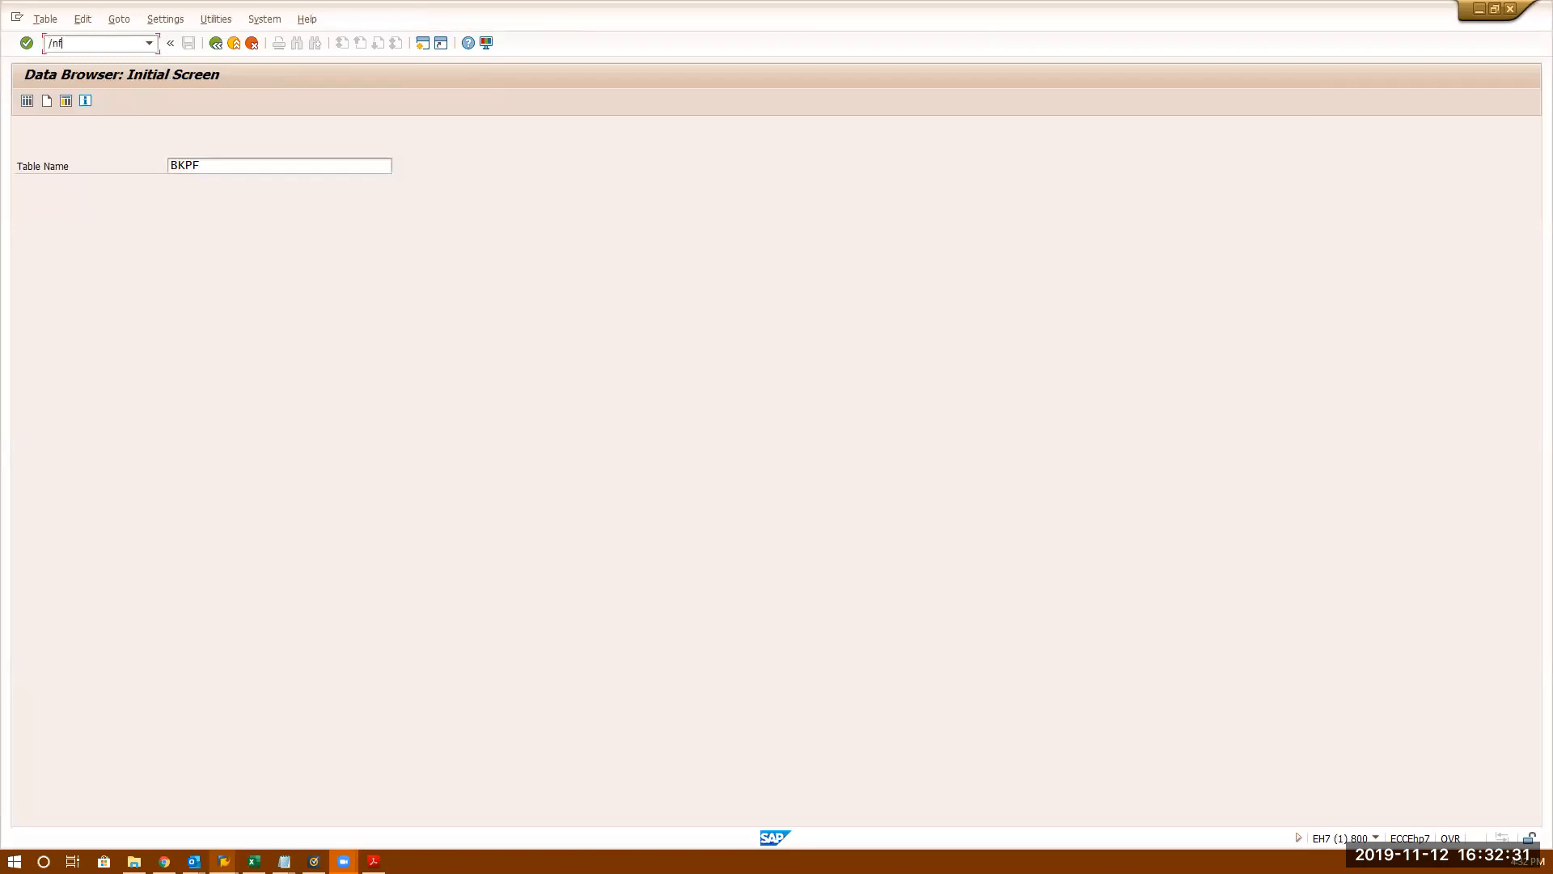
text(bl3n)
key(Return)
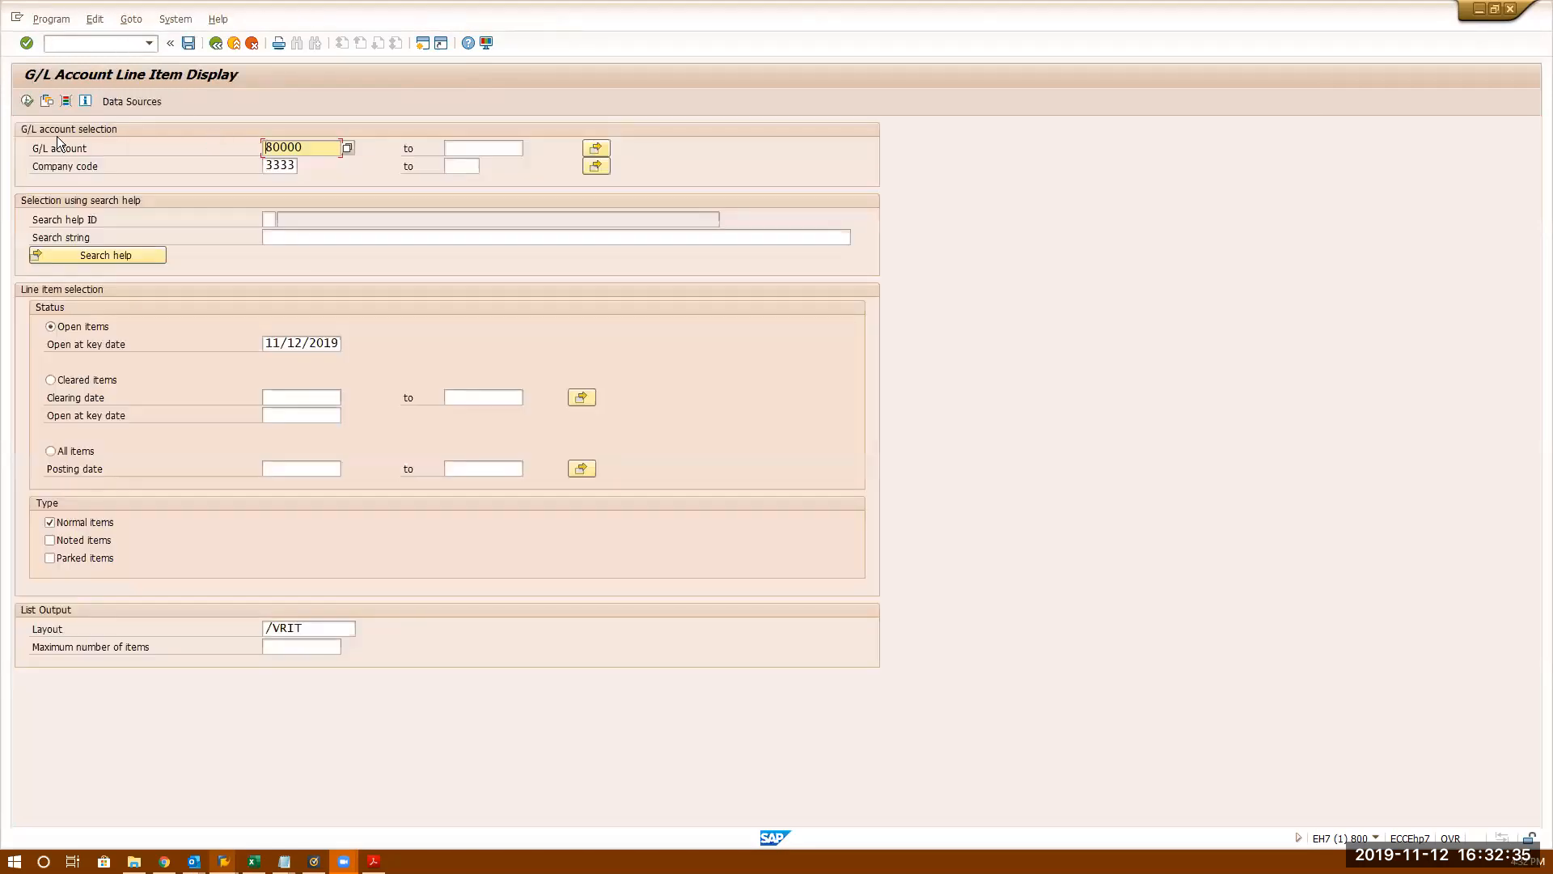
- Clear account 80000, list line items for all accounts in company code 3333, and open Change Layout
key(BackSpace)
key(BackSpace)
key(BackSpace)
key(BackSpace)
key(BackSpace)
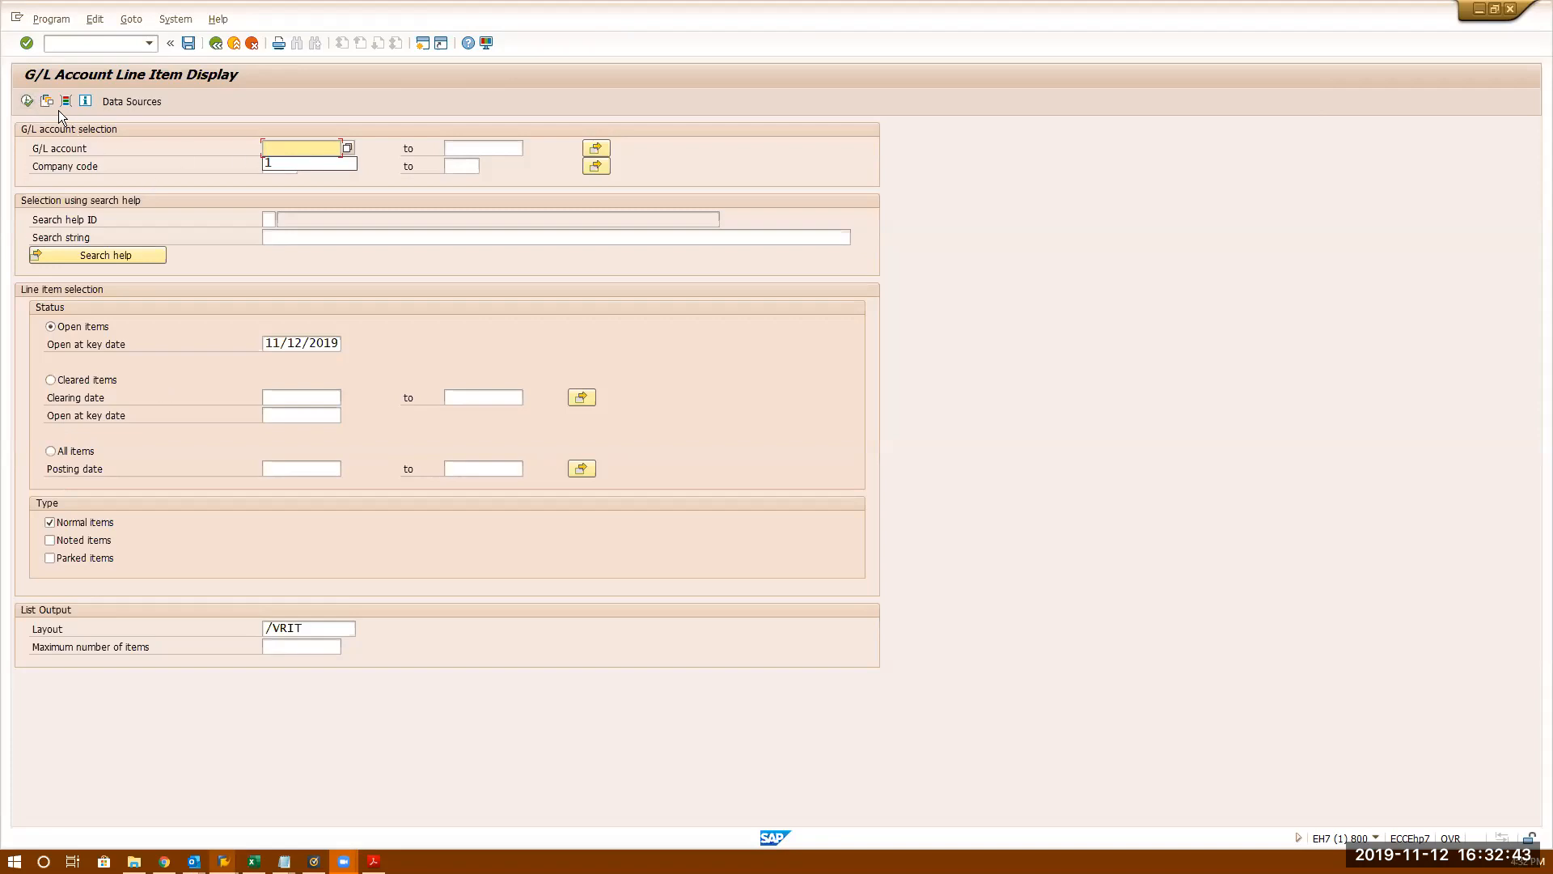
click(27, 101)
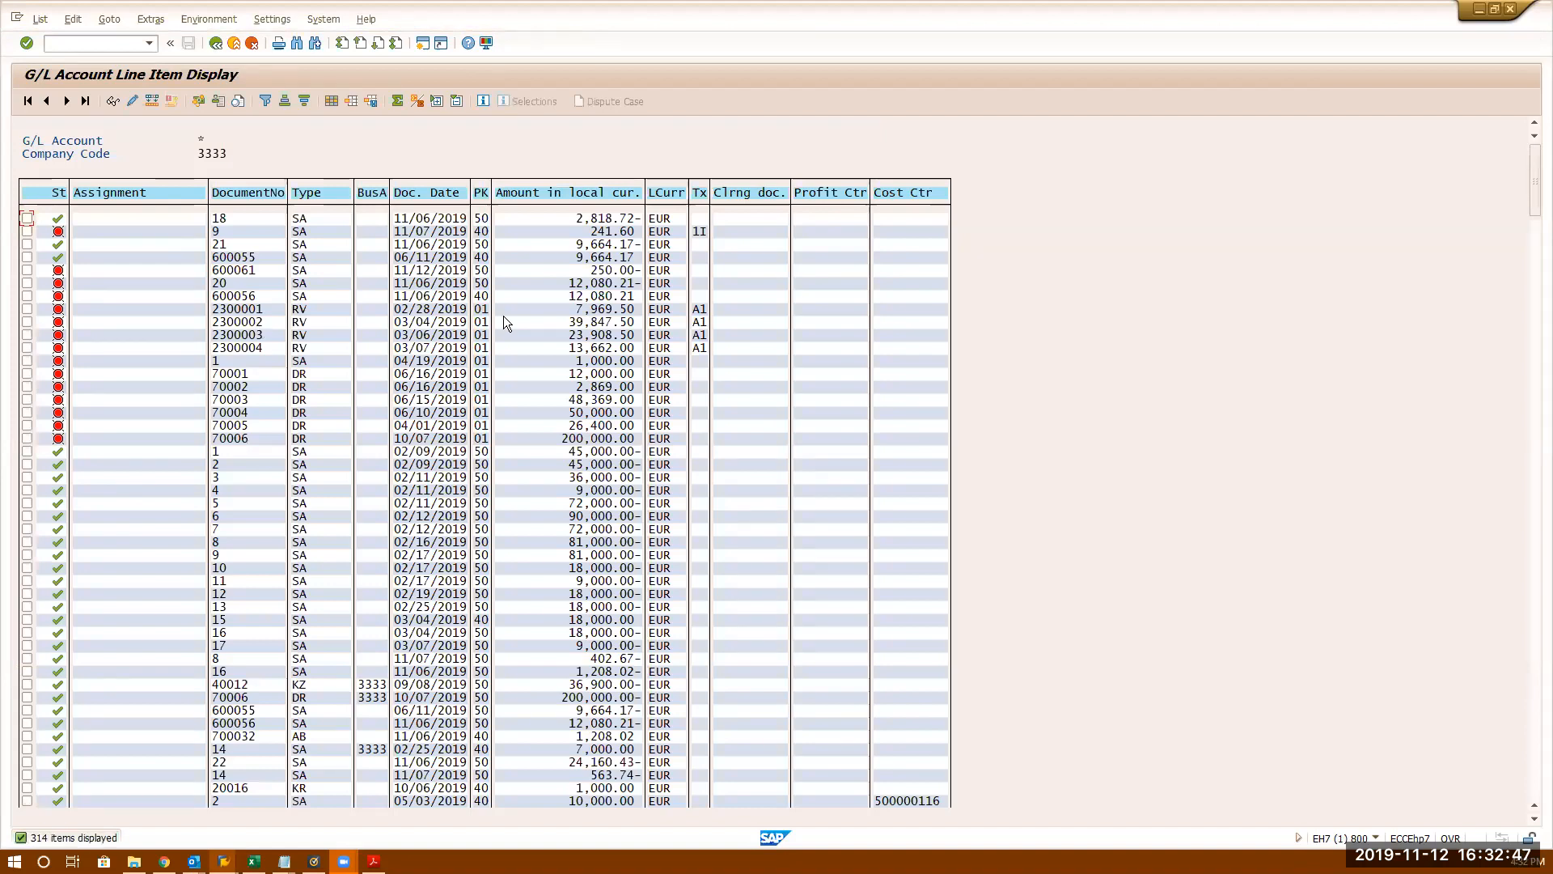
click(332, 101)
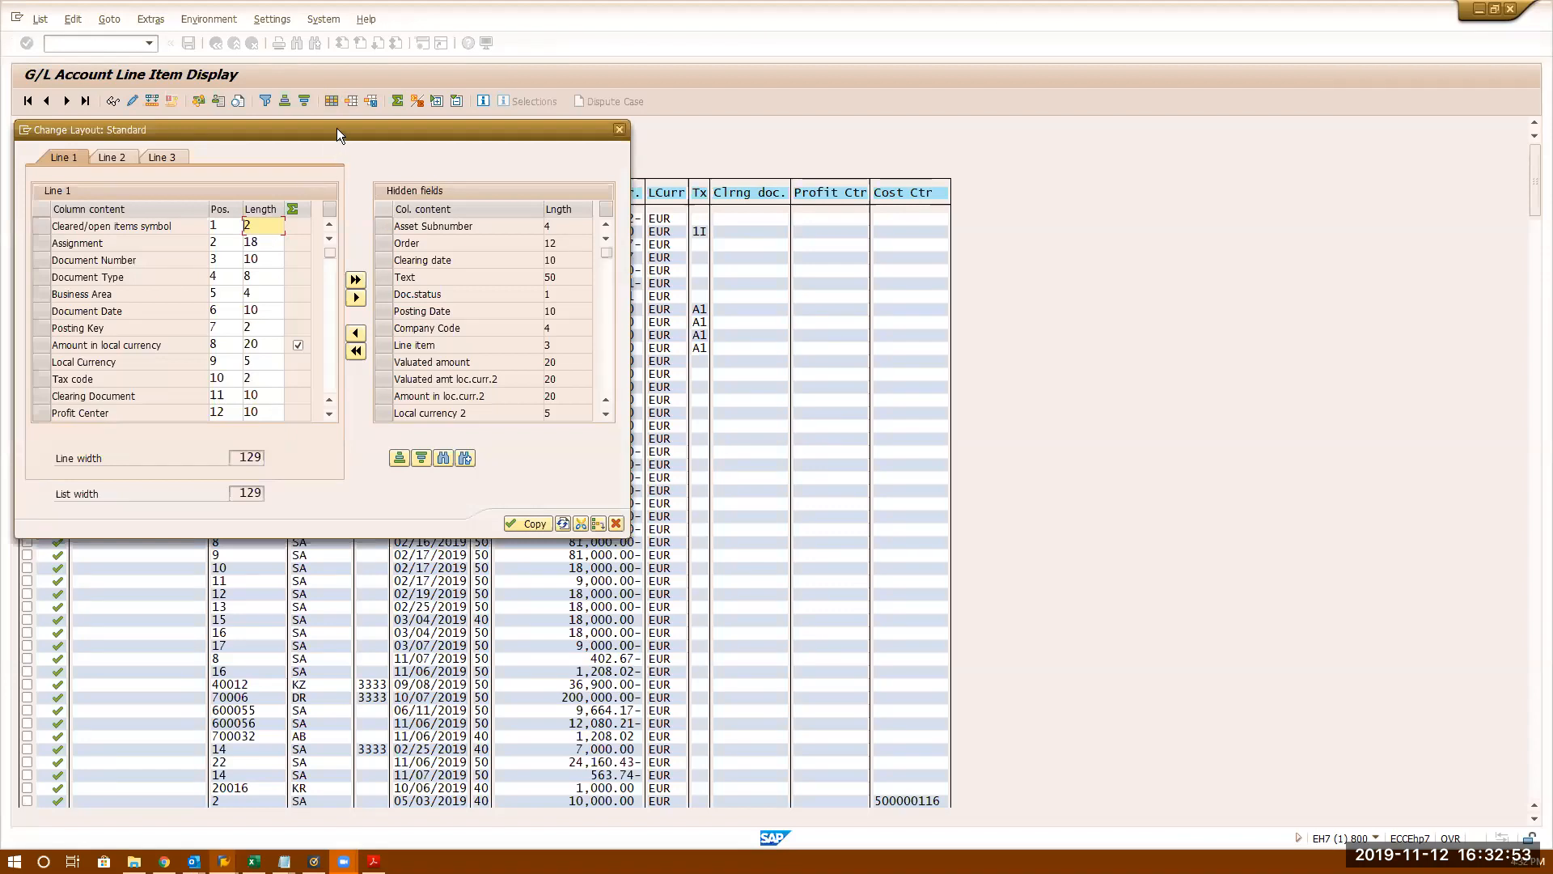
drag(337, 128, 1003, 198)
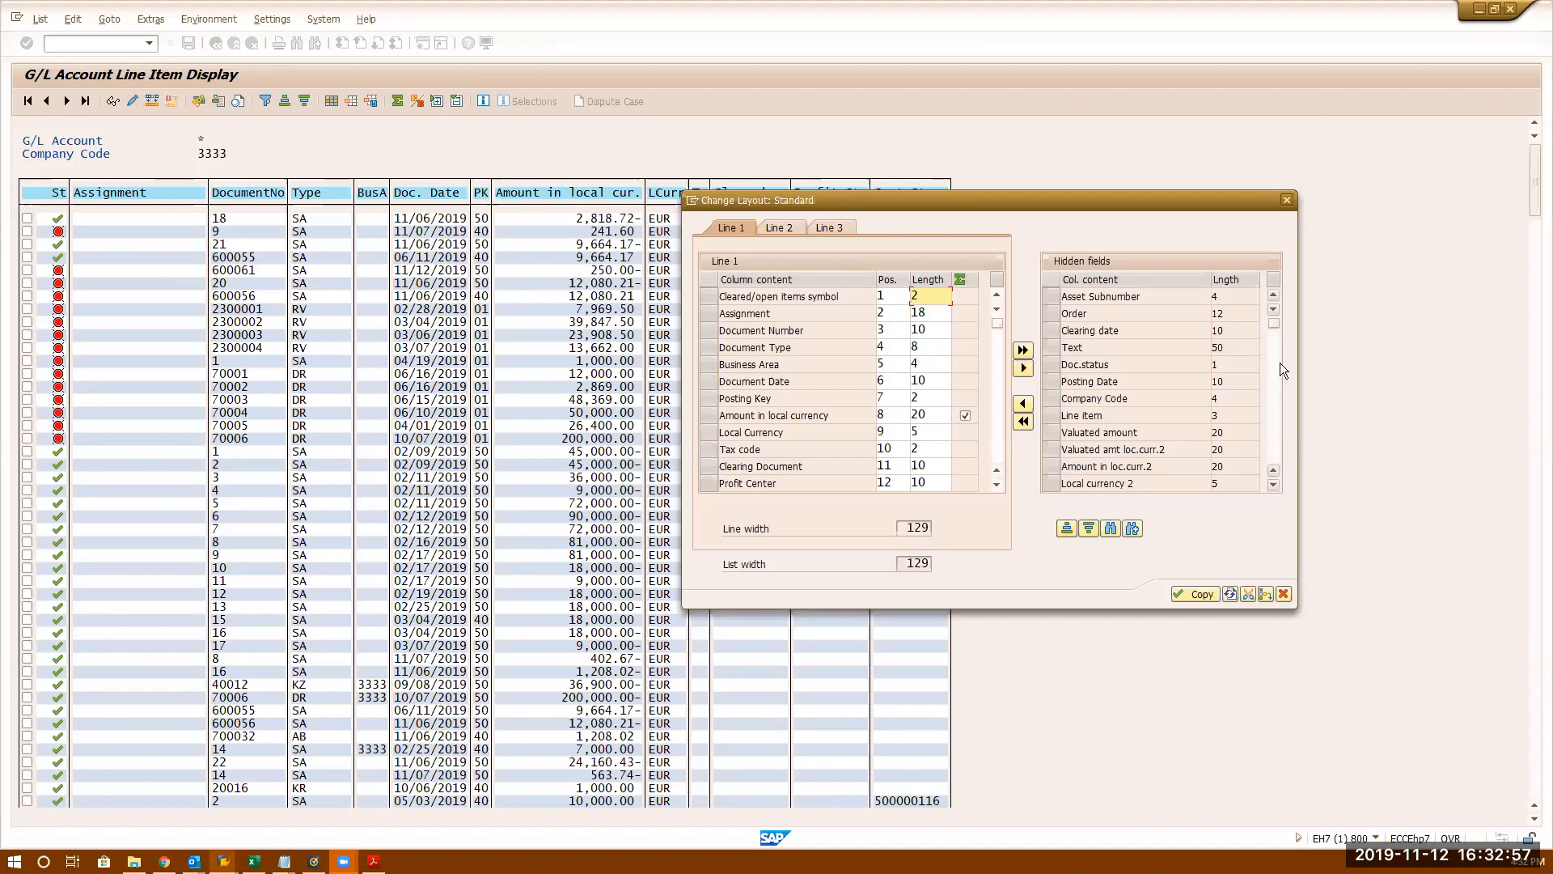
- Sort the hidden fields ascending, then close Change Layout without changing any columns
click(1088, 528)
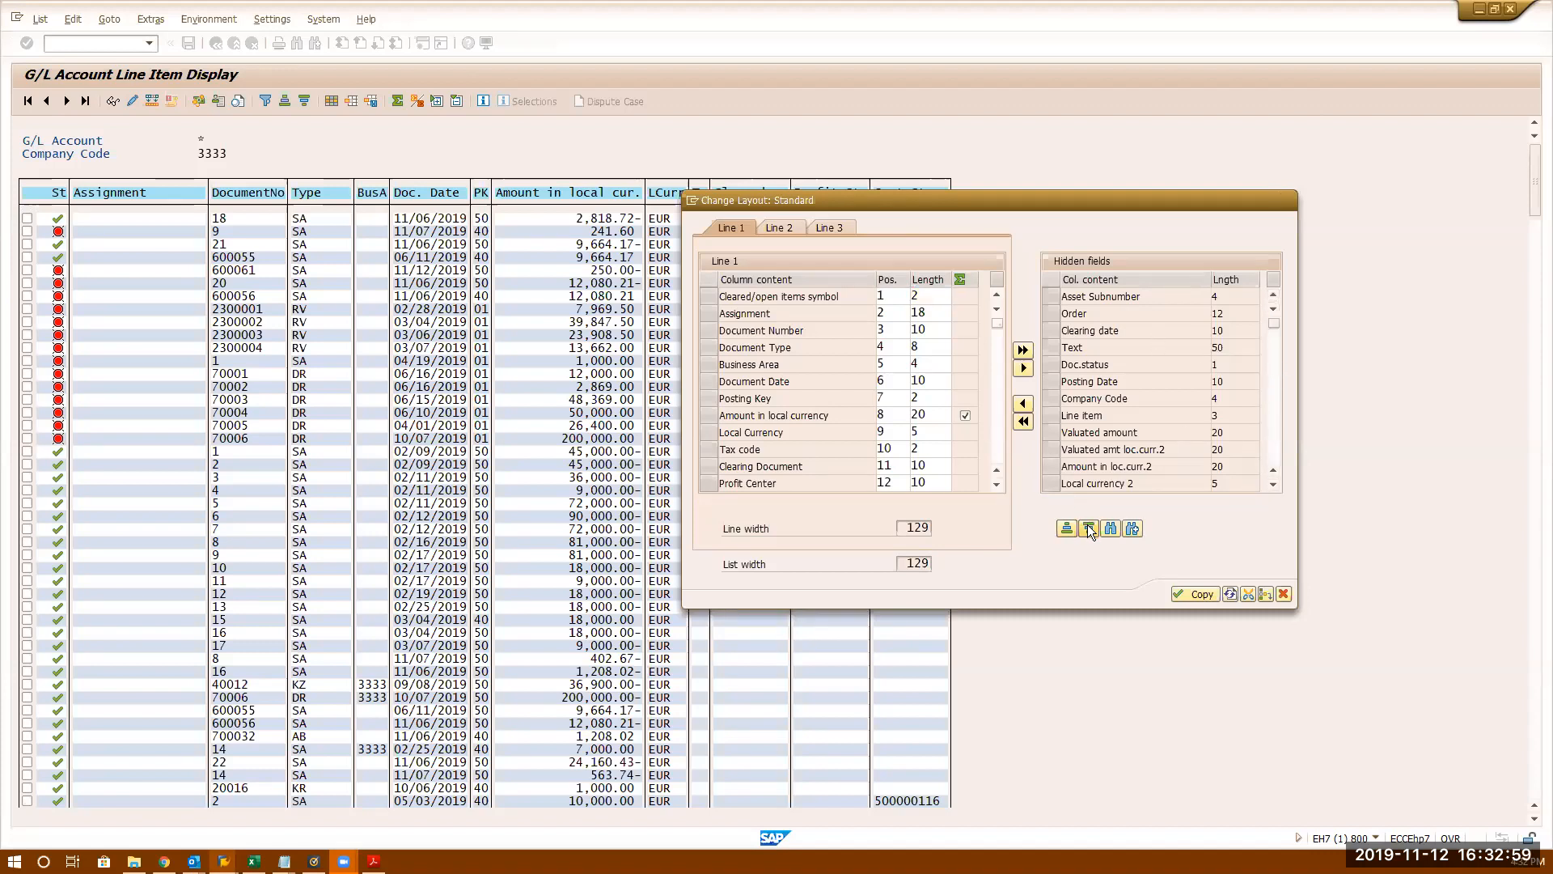
click(1067, 529)
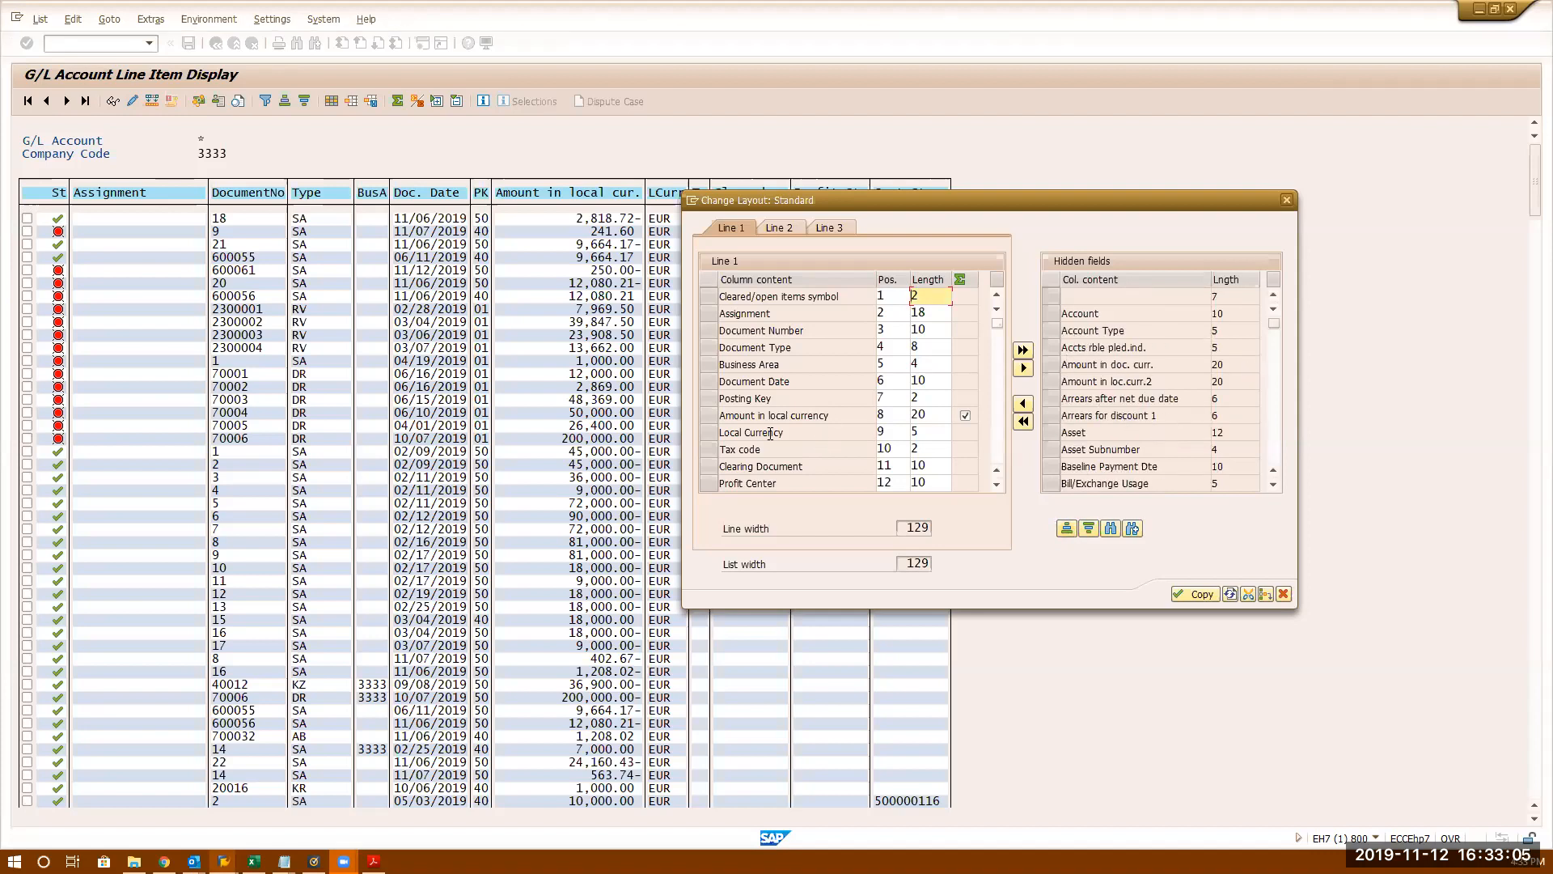
drag(831, 200, 946, 173)
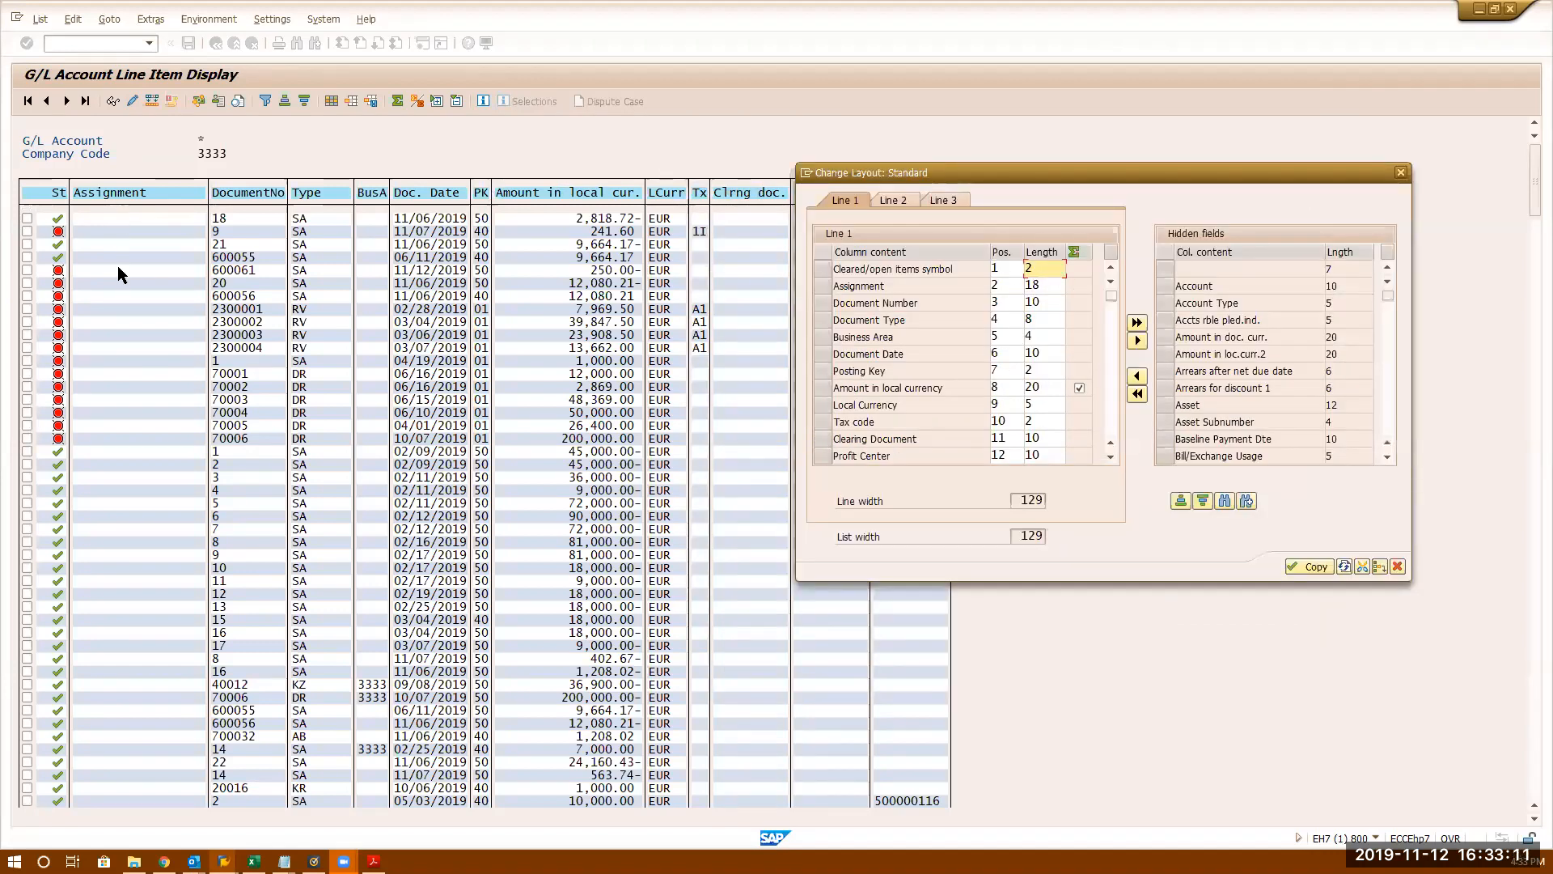
click(1398, 566)
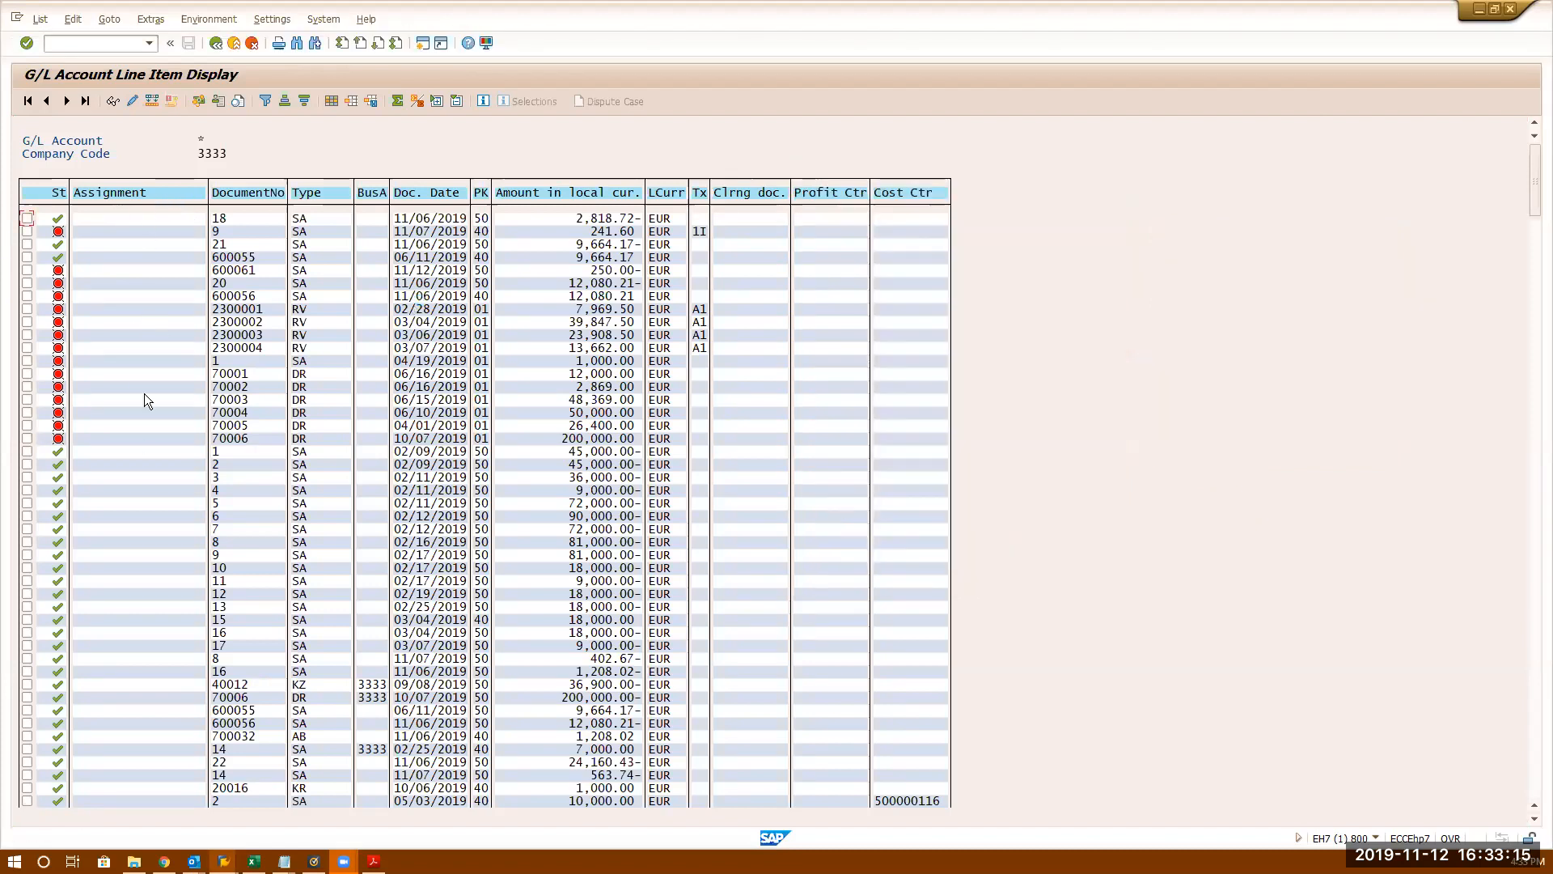
- Page through the line items, inspect the 11111 assignment subtotal, and return to account 80000's session
click(1535, 522)
key(Page_Down)
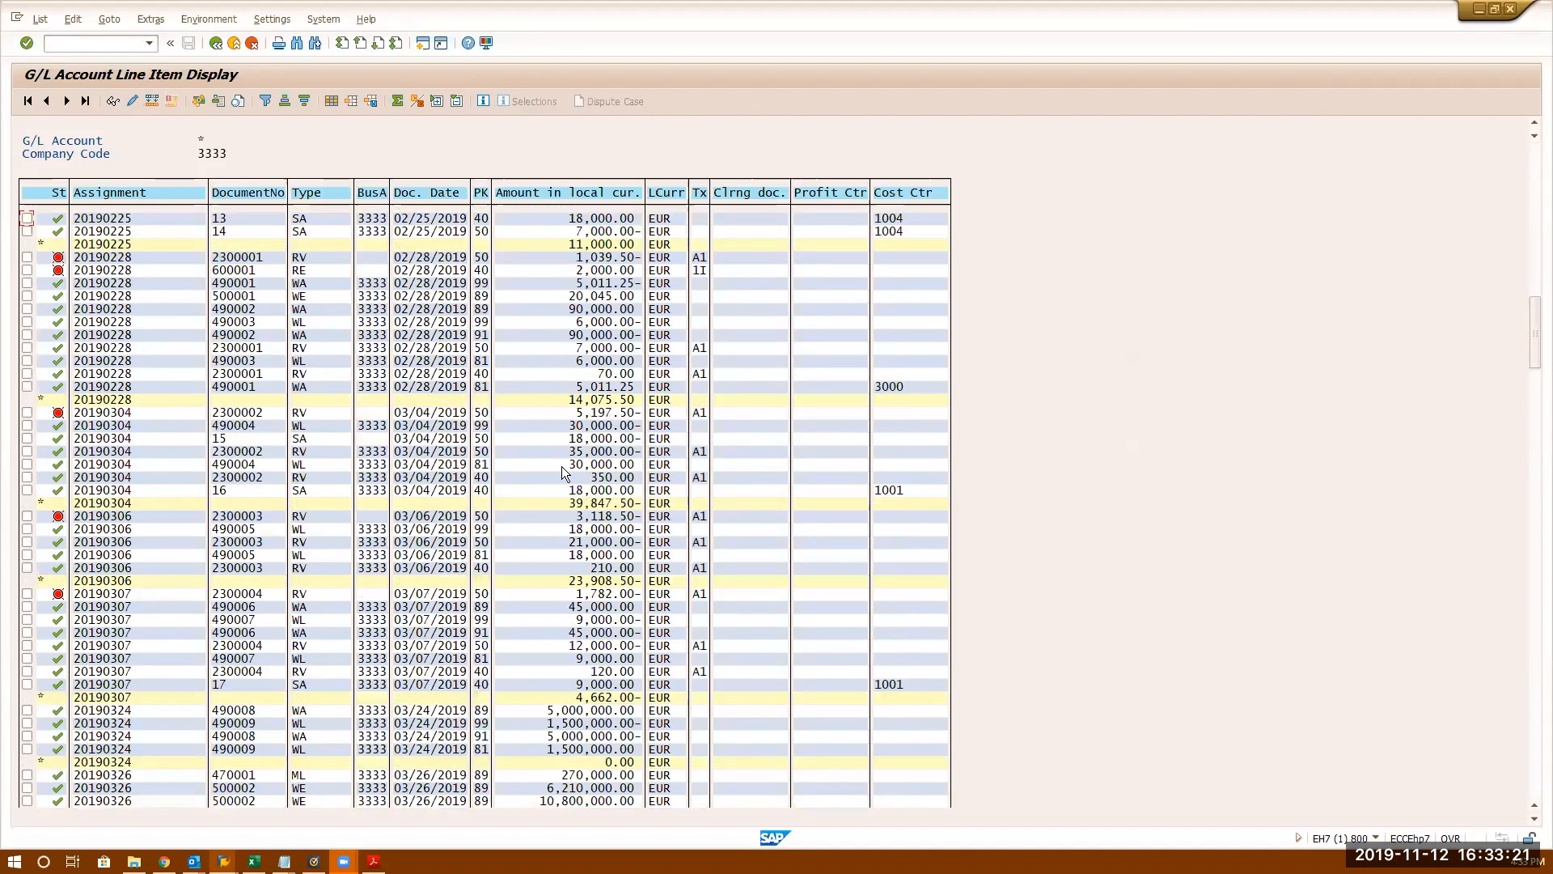
click(1537, 173)
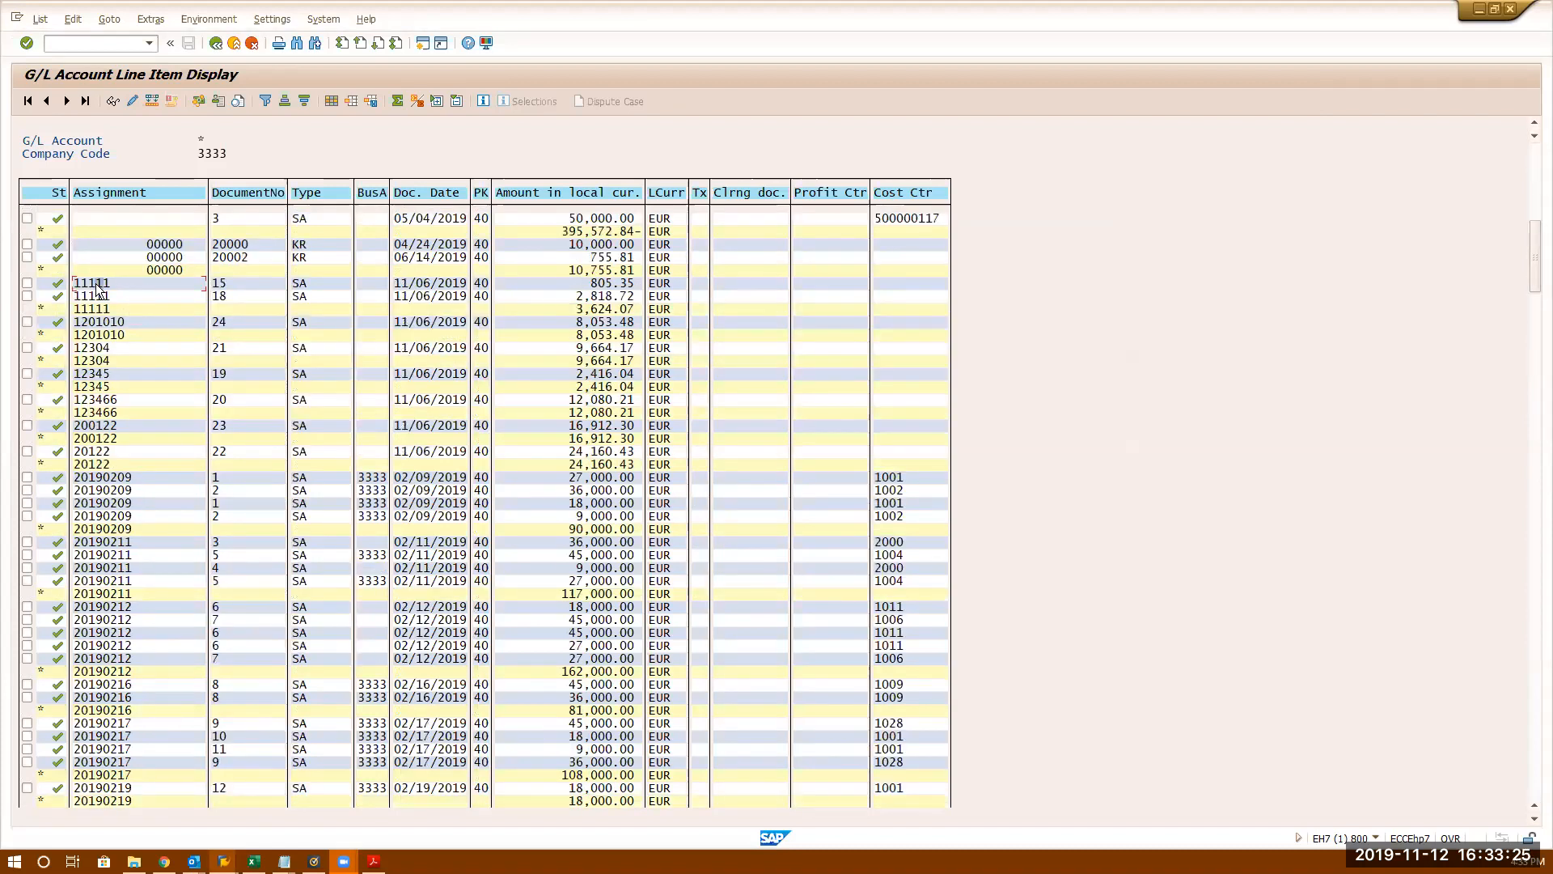
click(94, 310)
click(114, 478)
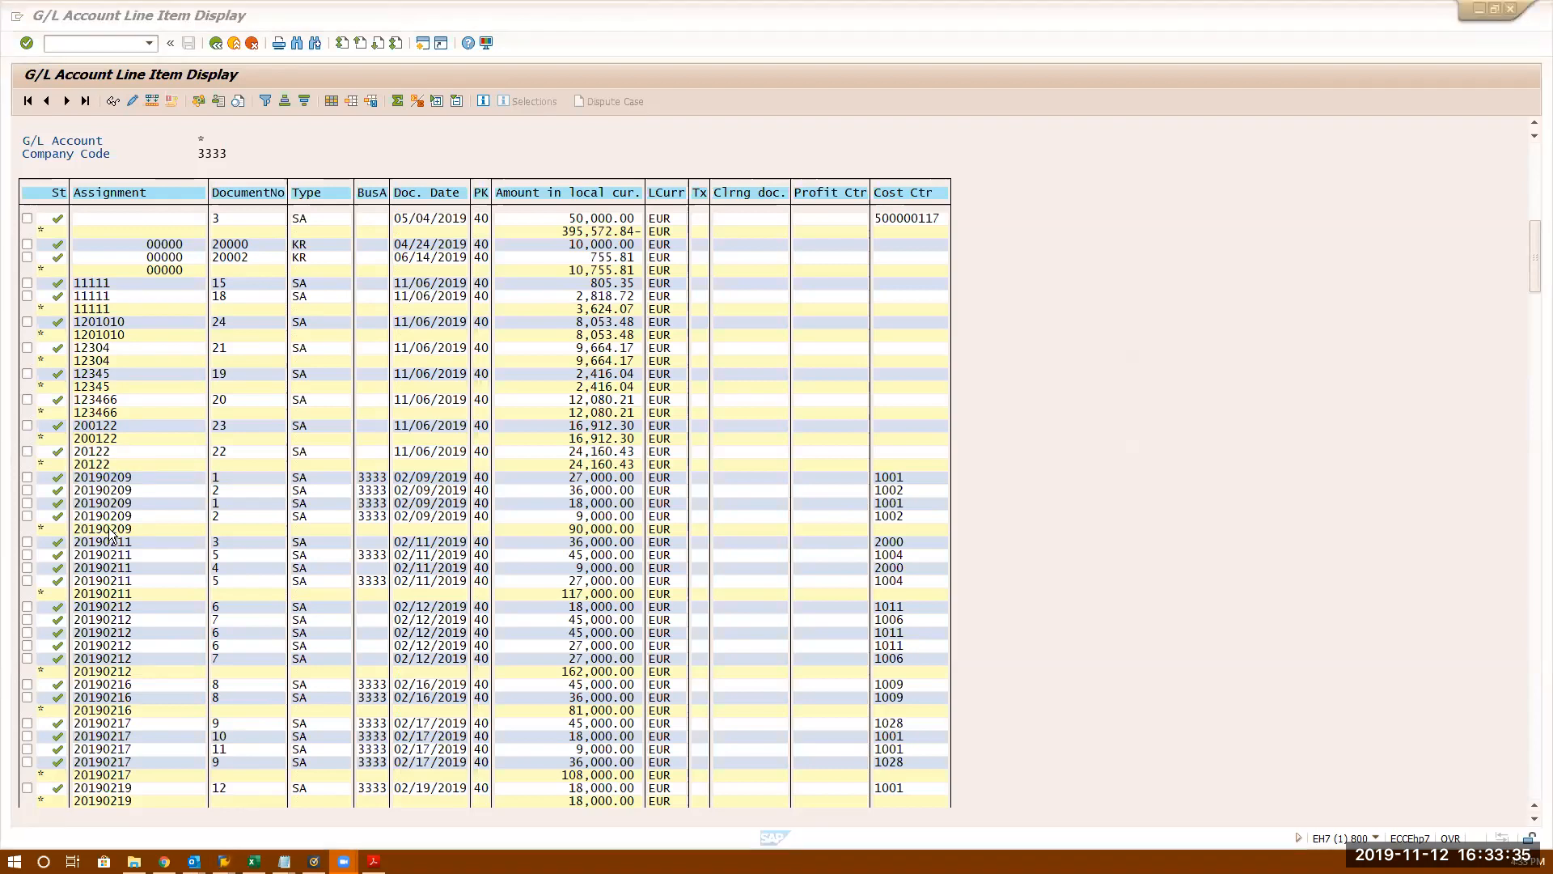
key(alt+Tab)
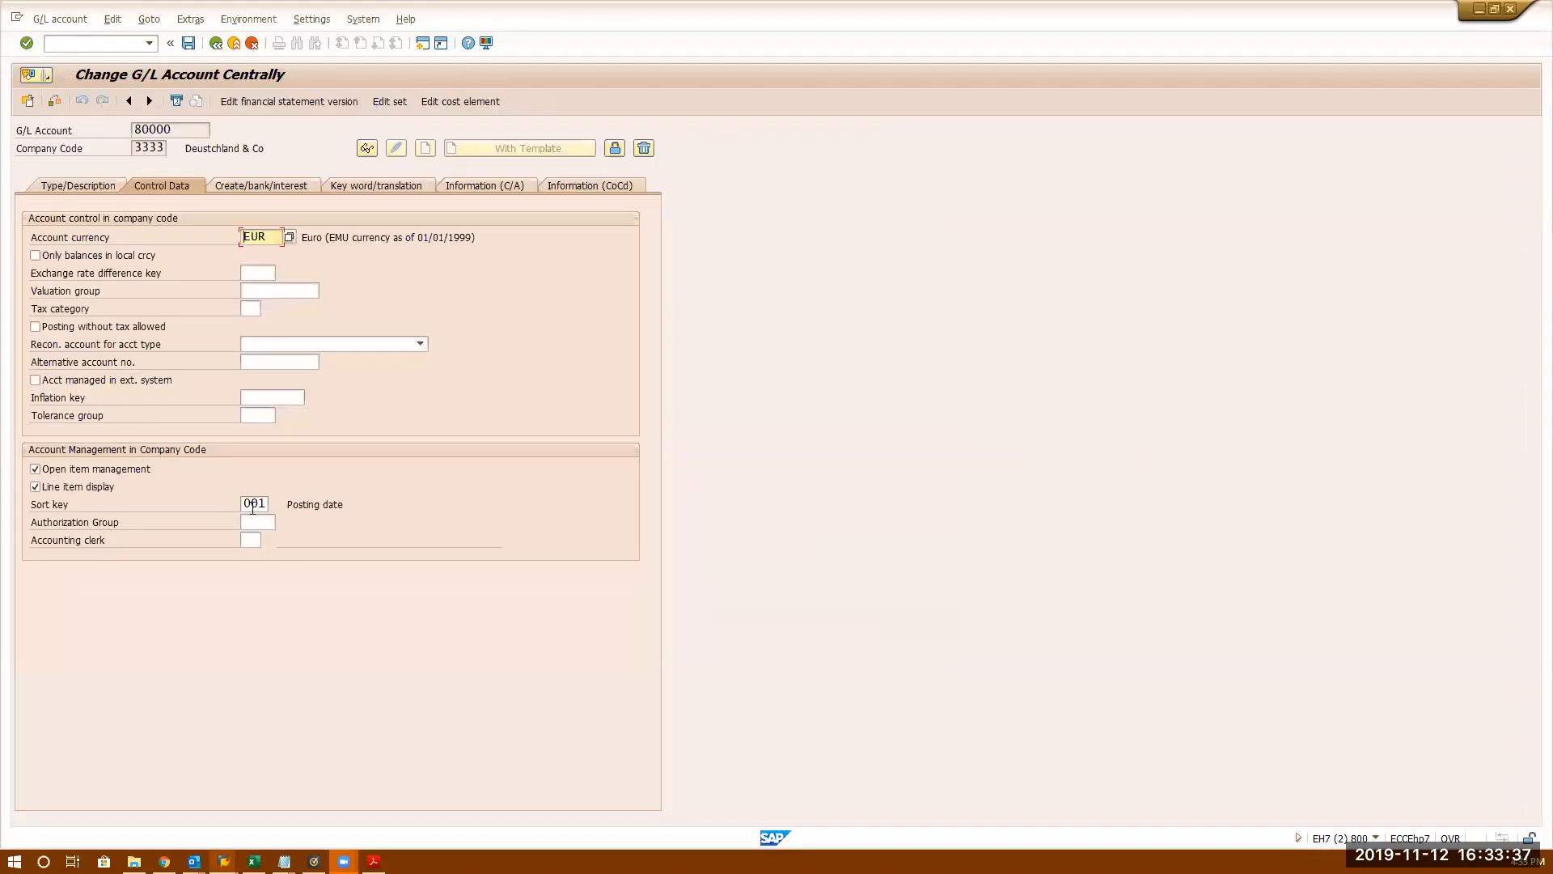
- Browse the sort key list (008 Cost center, 012 Vendor number) and close it without choosing
drag(246, 504, 295, 504)
click(274, 503)
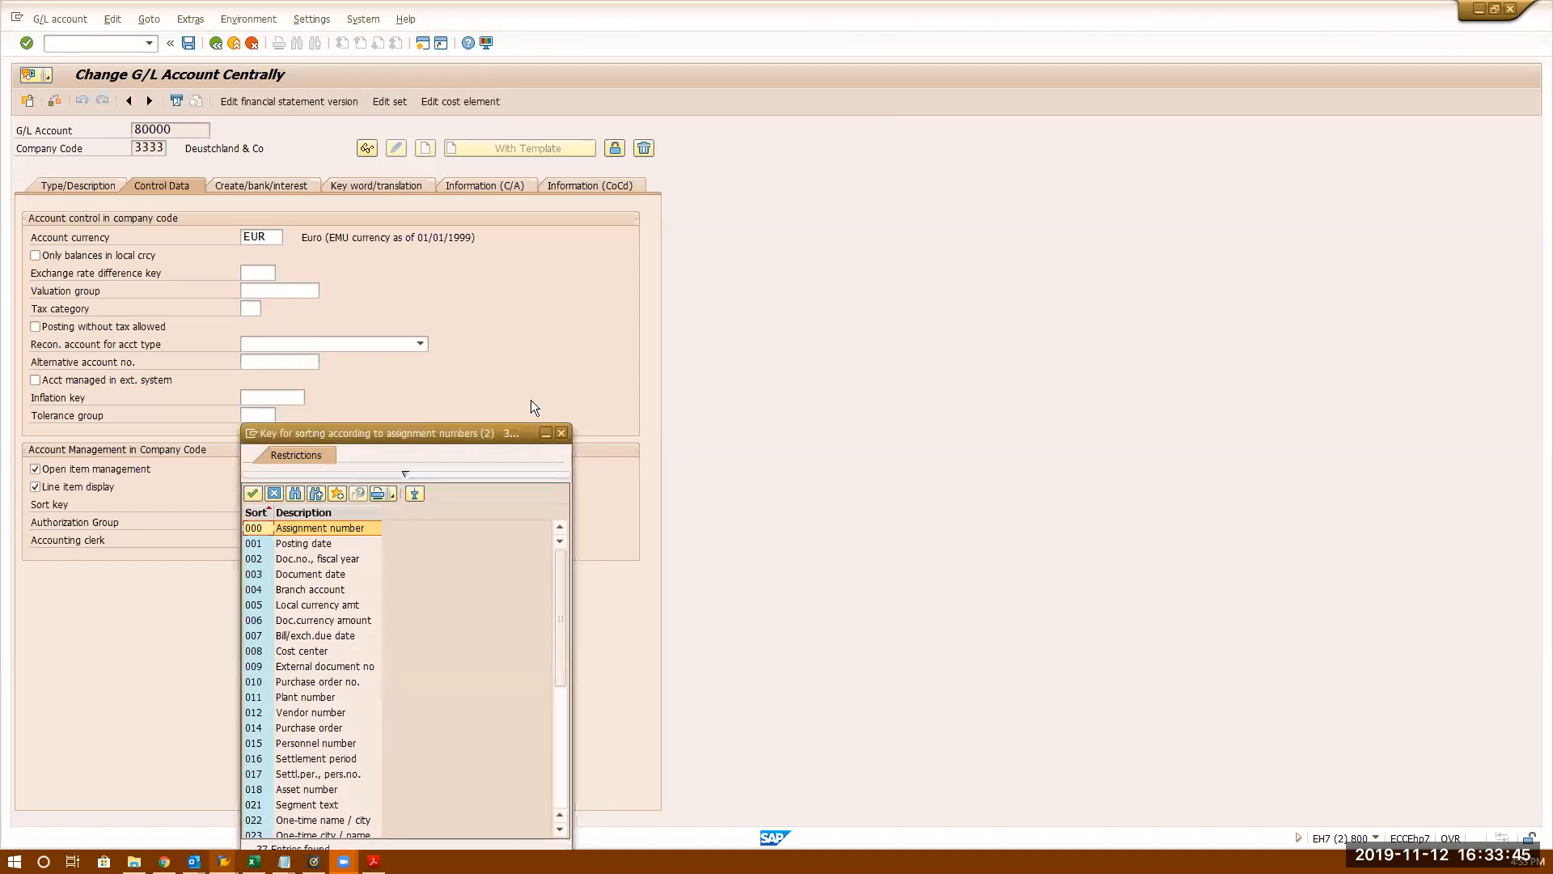
drag(376, 433, 778, 133)
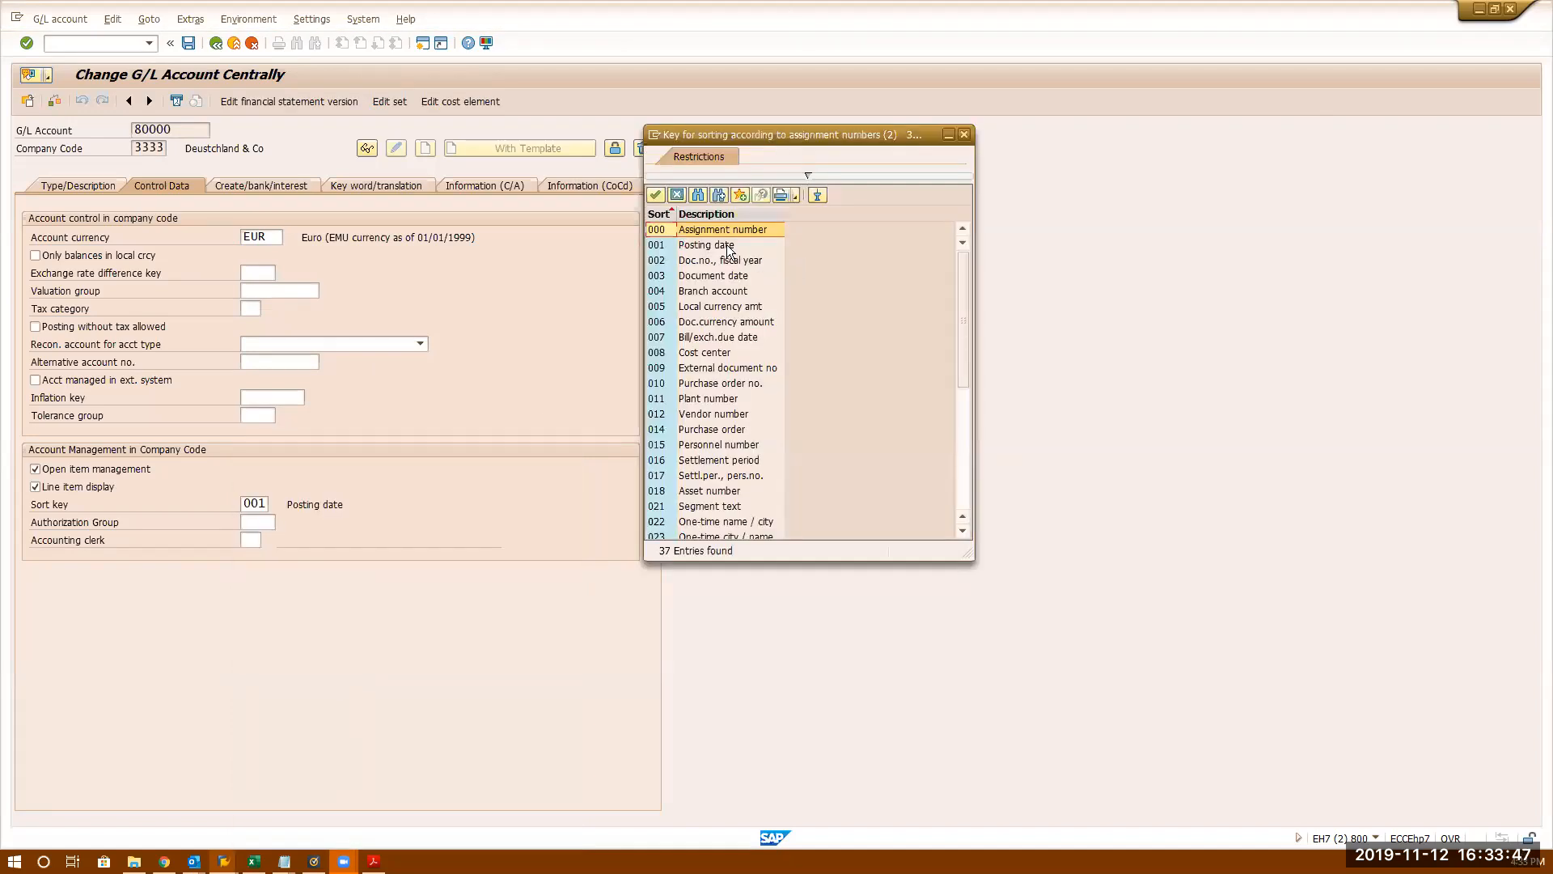
click(702, 356)
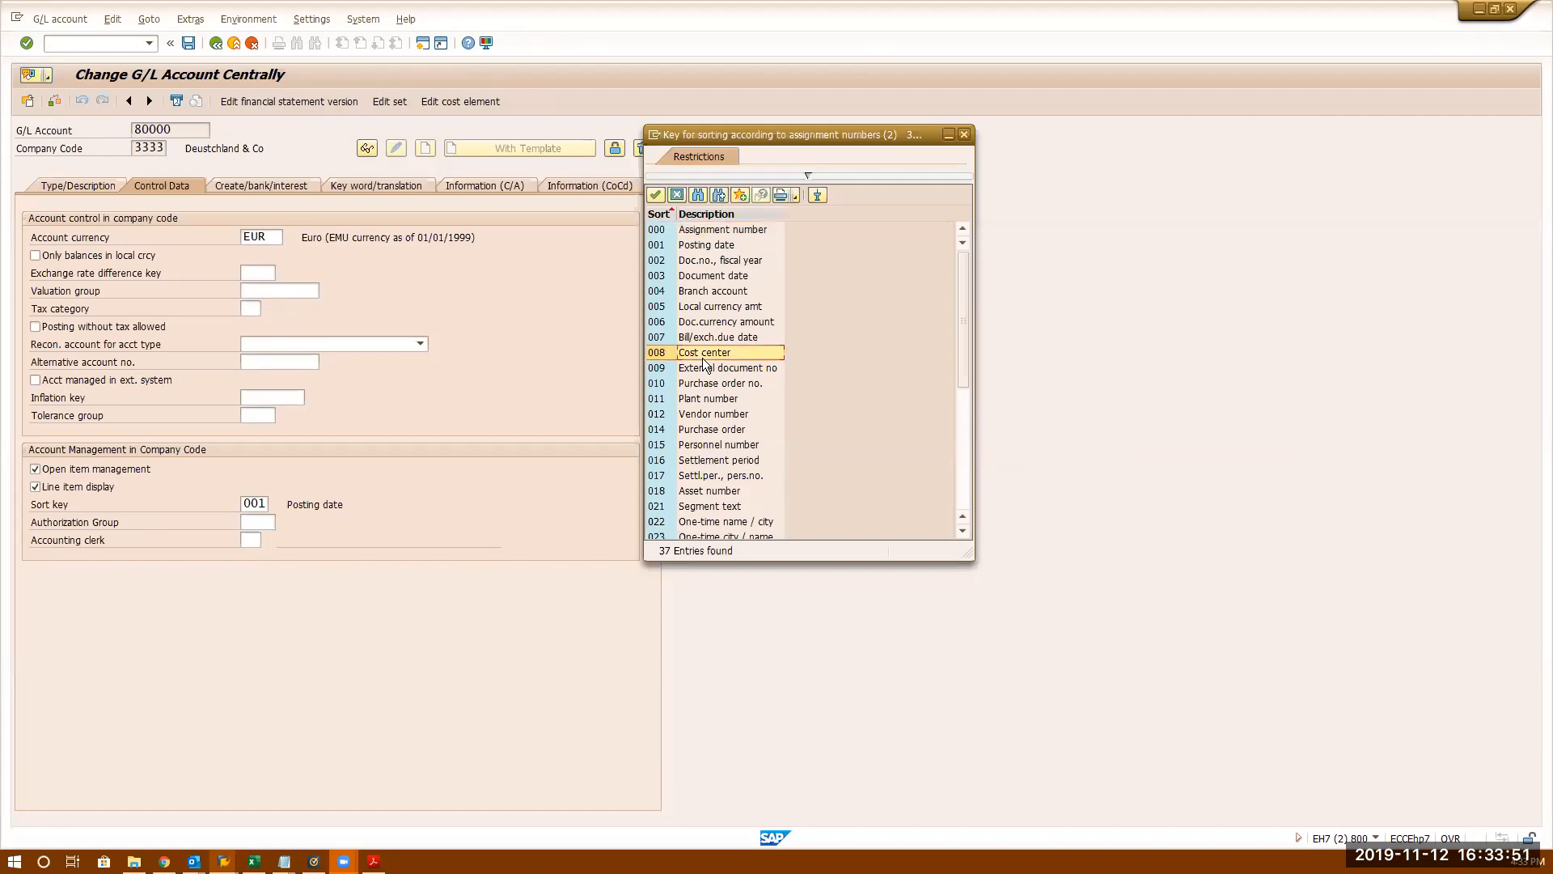
click(715, 415)
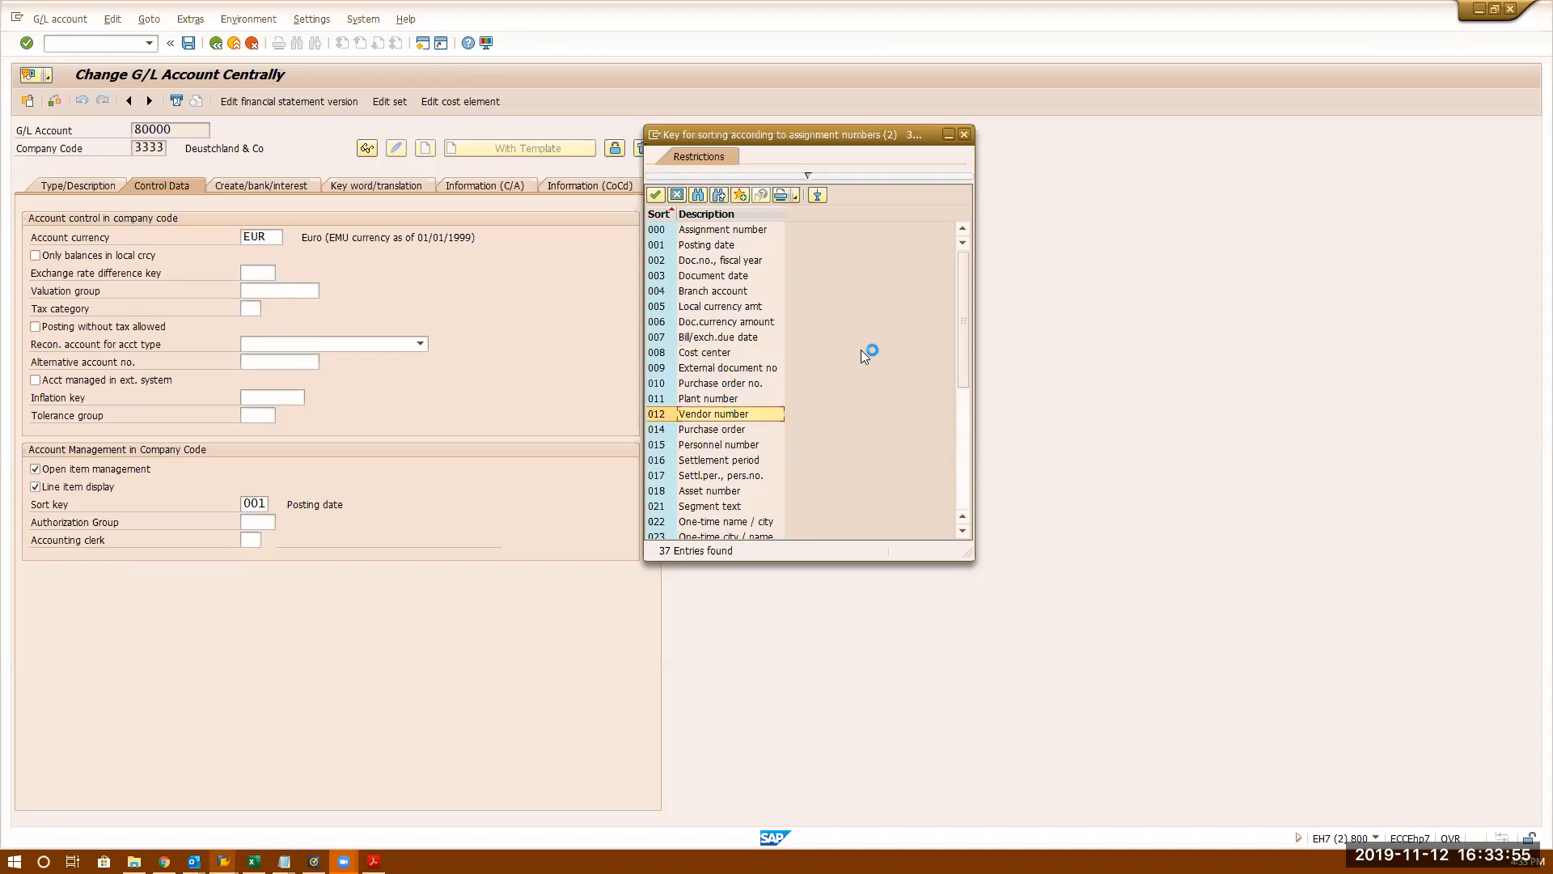
drag(964, 329, 952, 477)
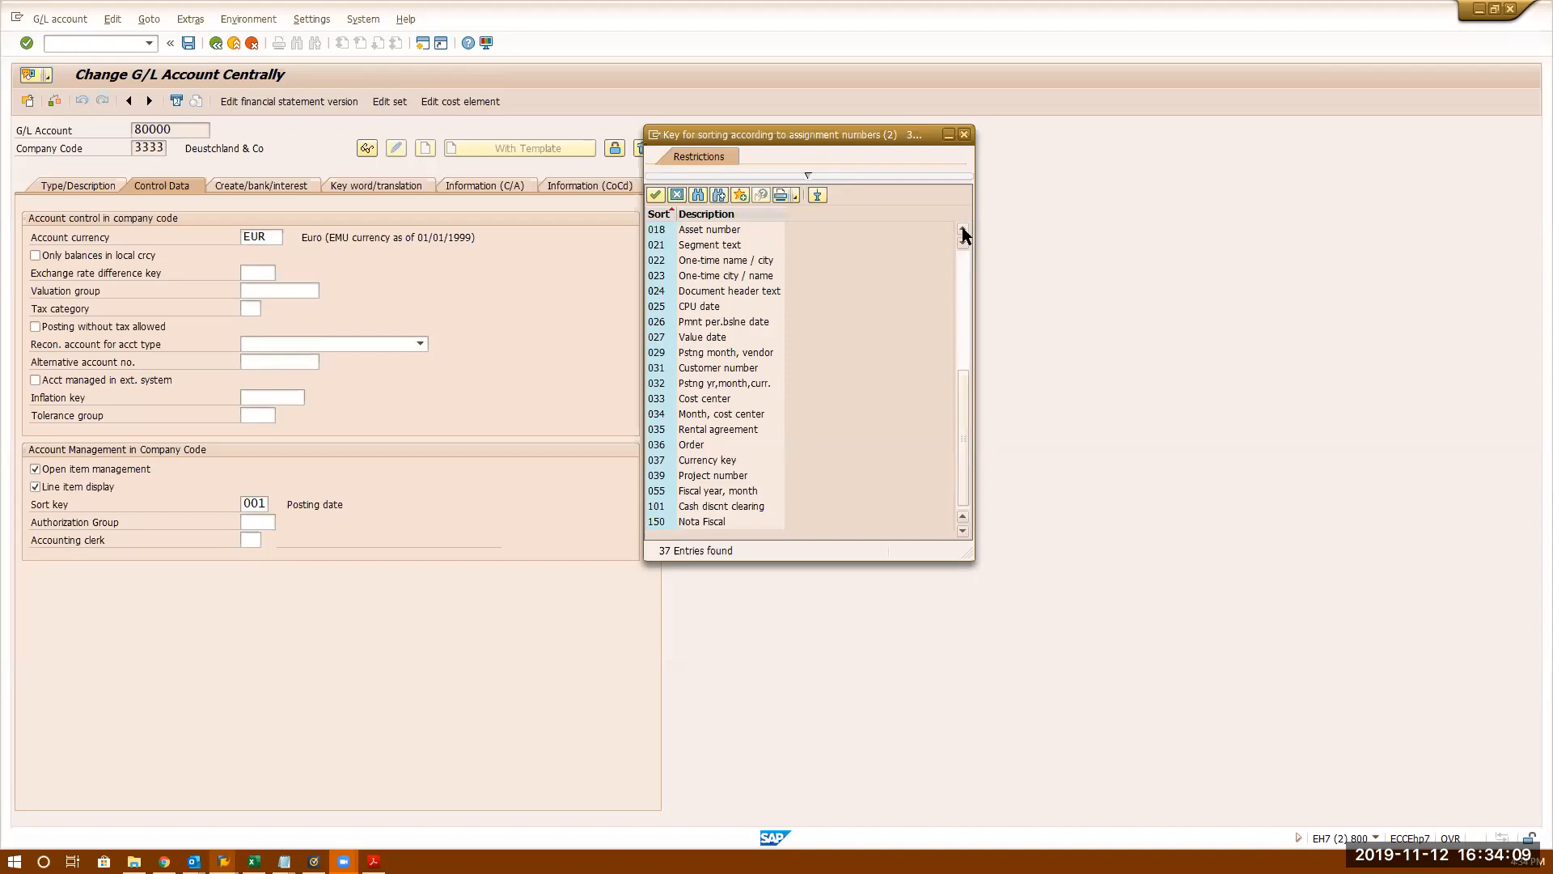
click(964, 133)
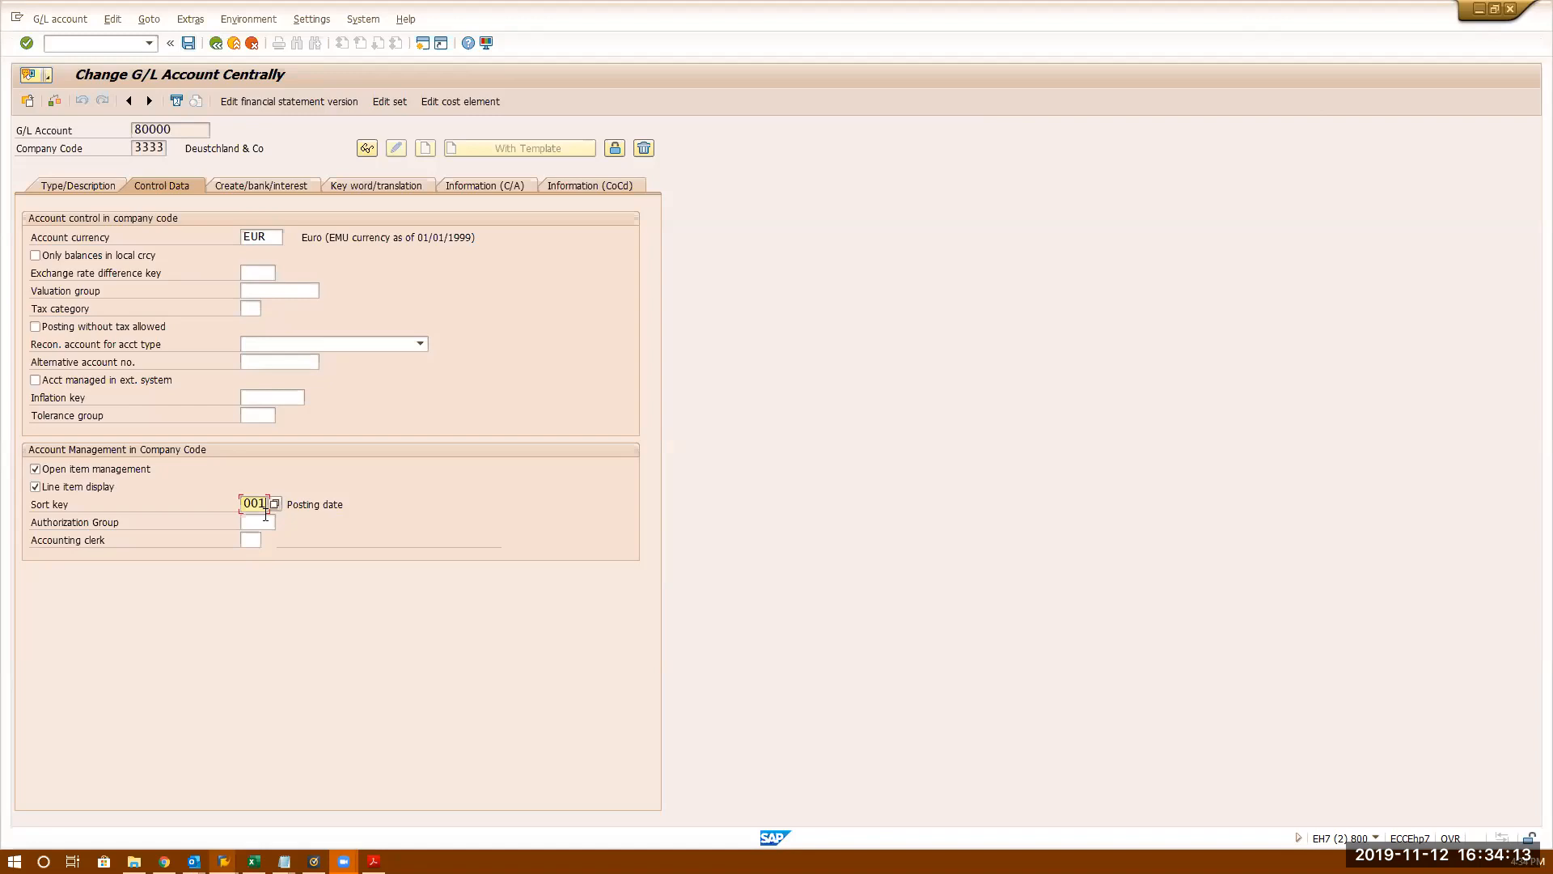
- Select account number 80000 in the change session, then go back to the line item list
key(alt+Tab)
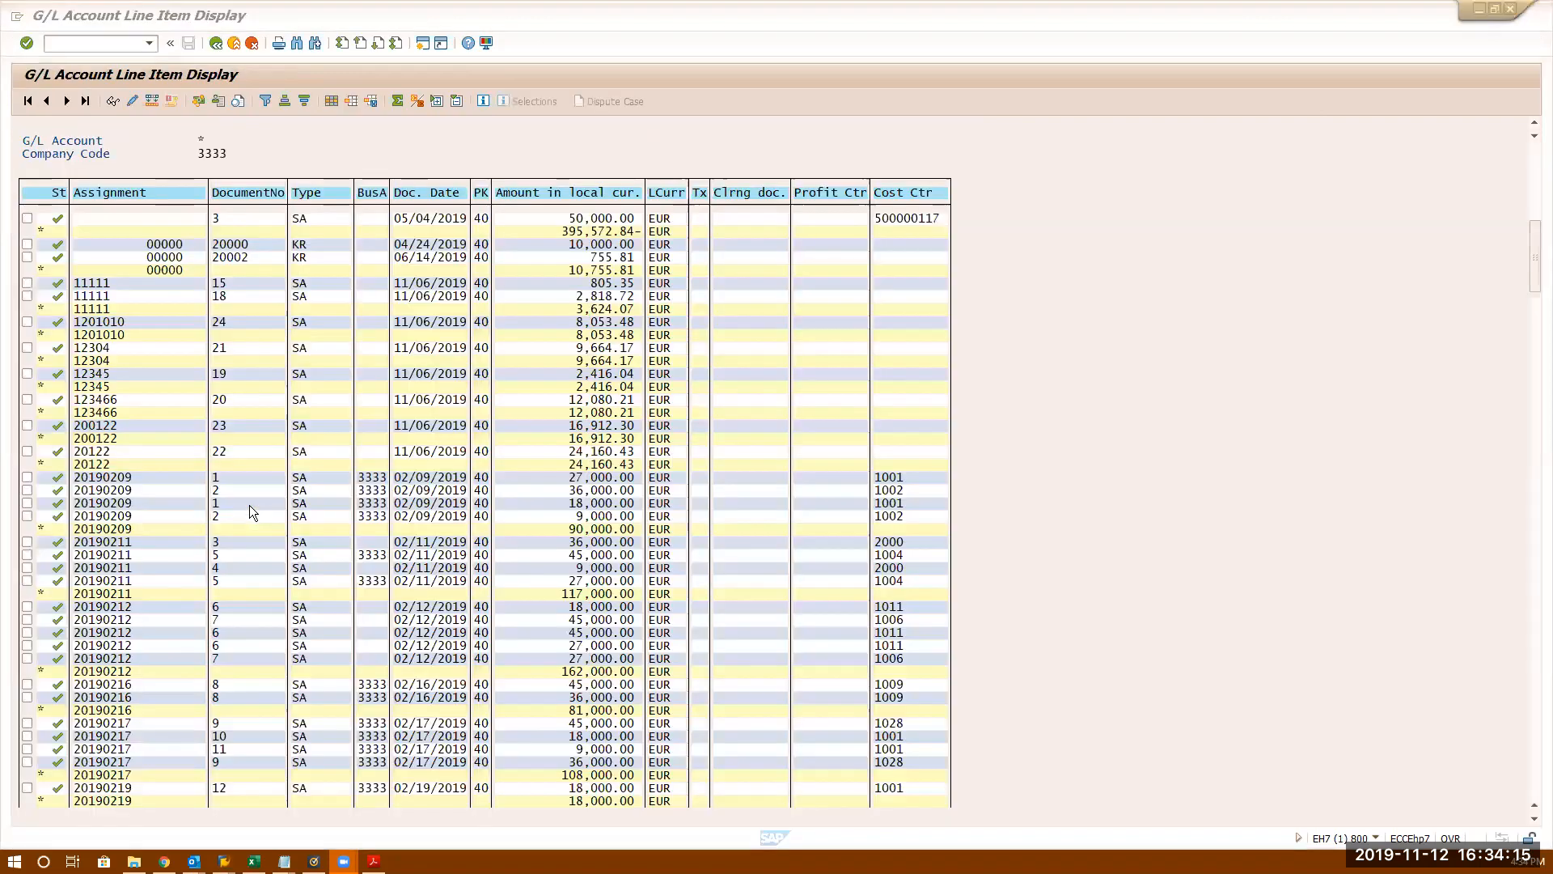
key(alt+Tab)
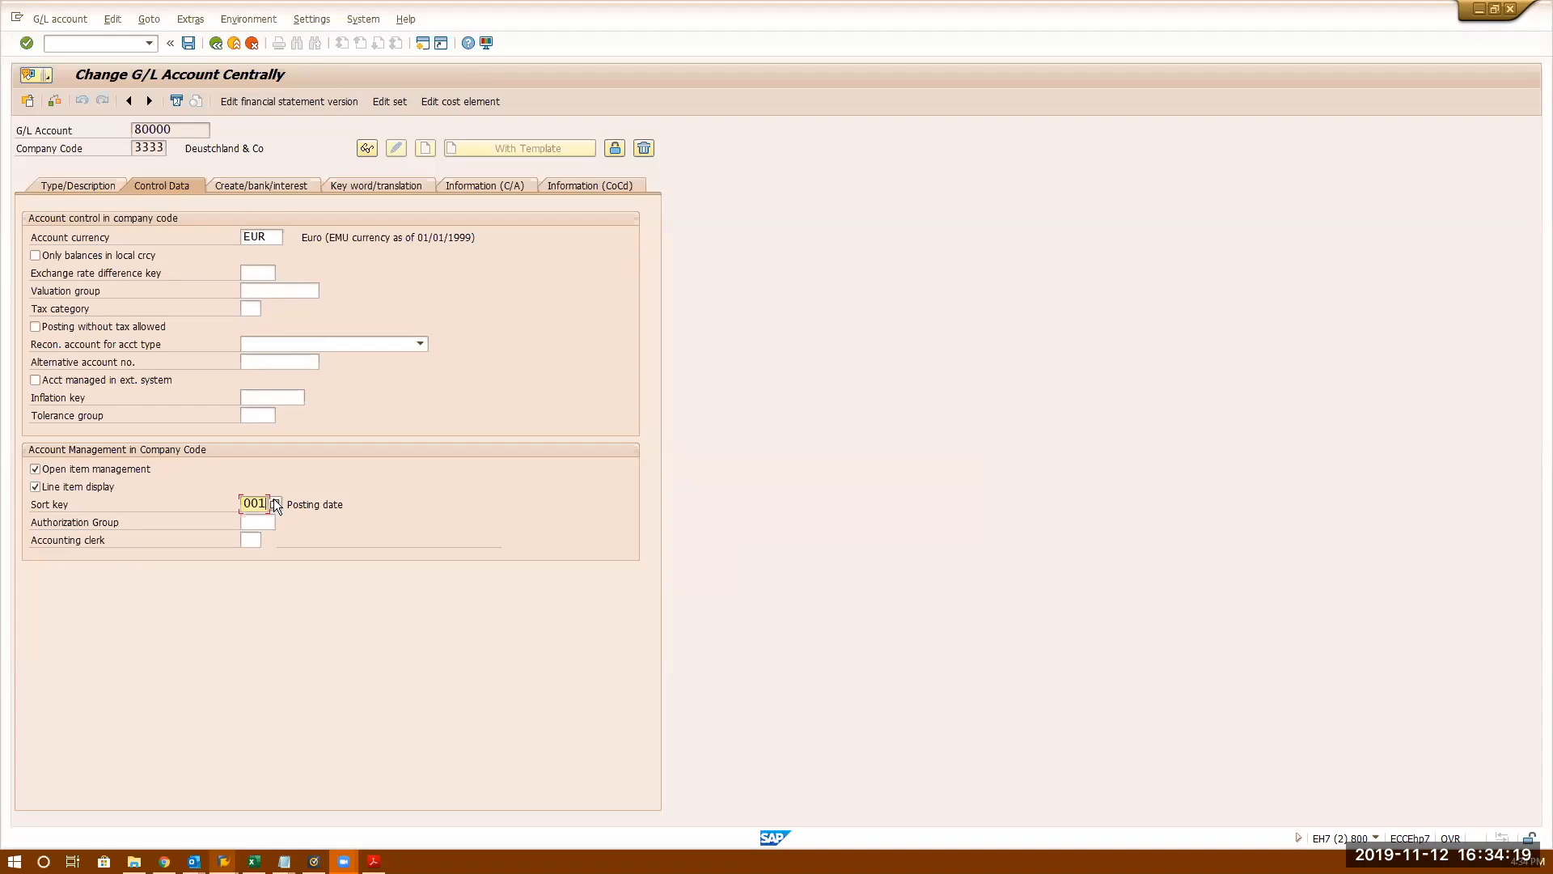
drag(182, 130, 134, 130)
click(268, 504)
drag(187, 131, 13, 101)
click(257, 507)
key(alt+Tab)
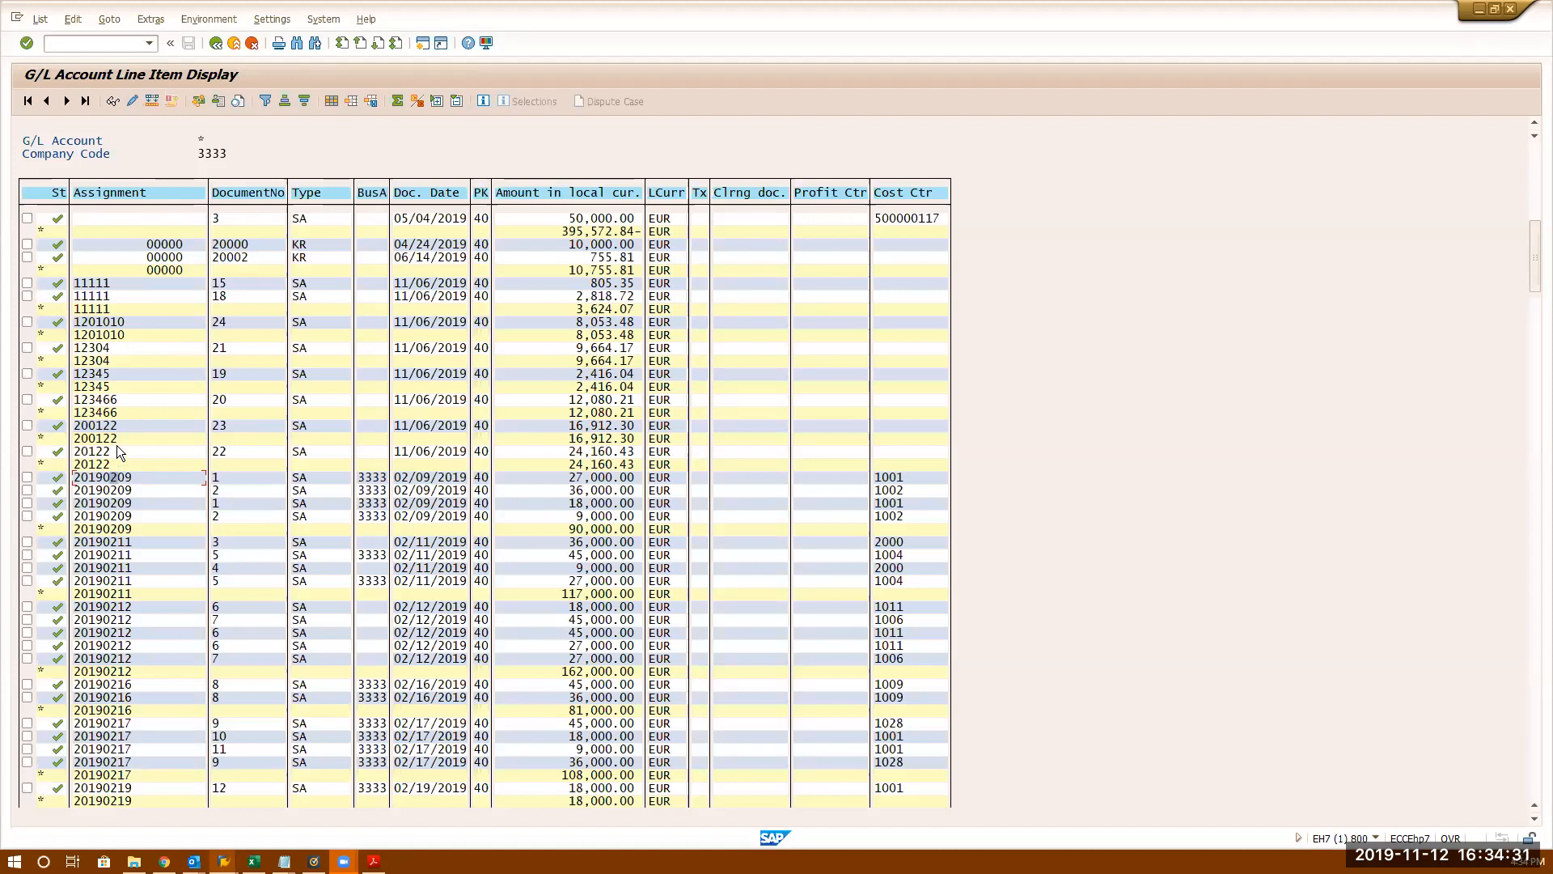
- Open a line item's posting details and copy account 200691 and assignment 20122
double_click(116, 450)
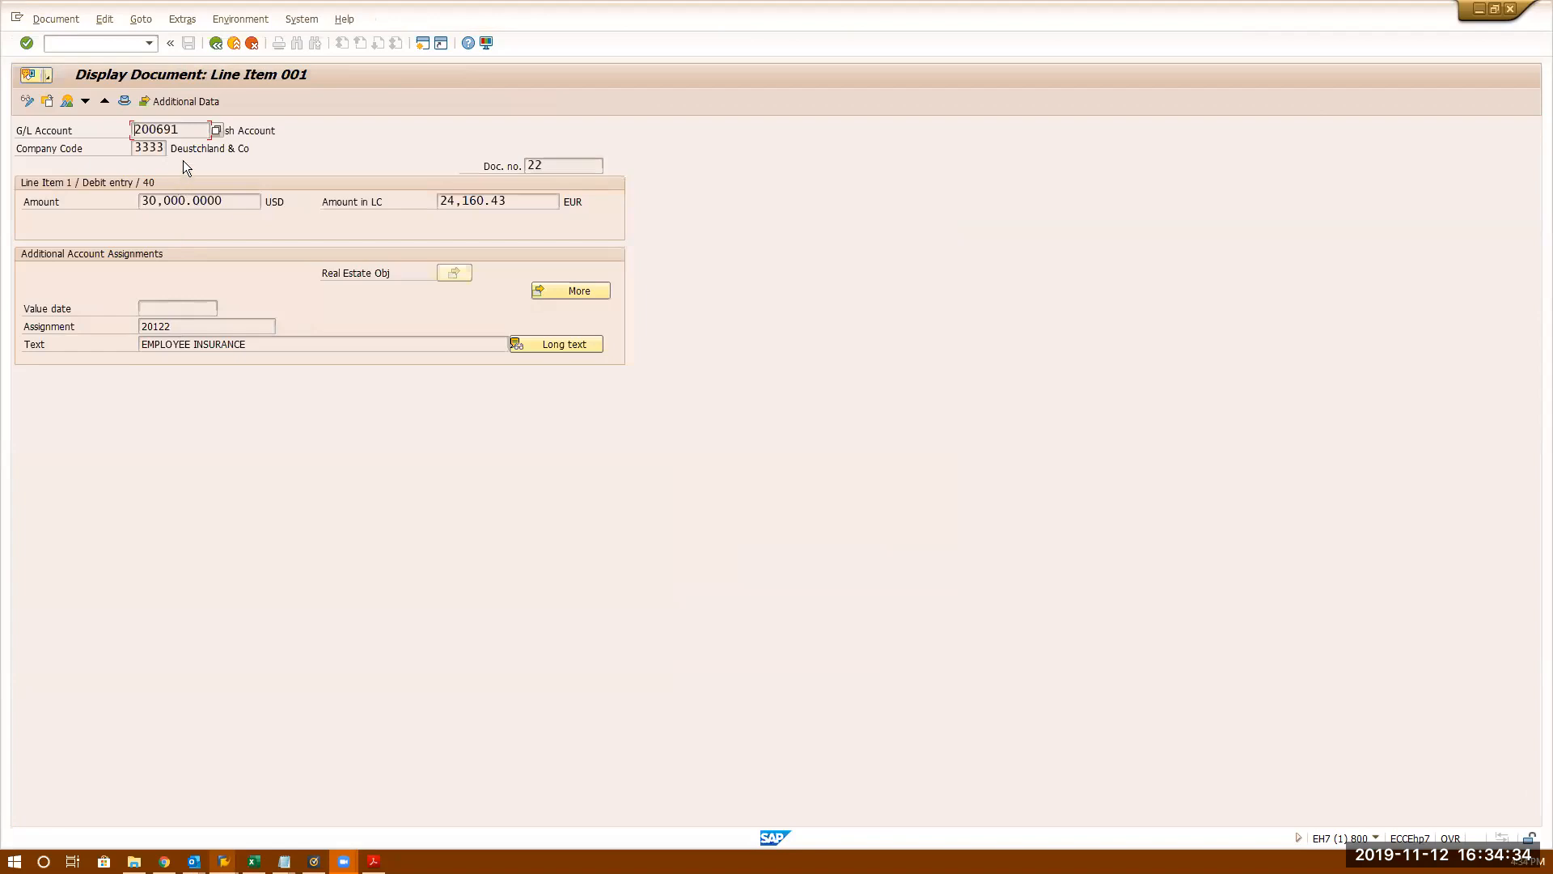
drag(192, 134, 9, 26)
key(ctrl+c)
click(8, 27)
click(245, 337)
double_click(216, 332)
- Display account 200691 in the other session to check its sort key, then return to the line item list
key(alt+Tab)
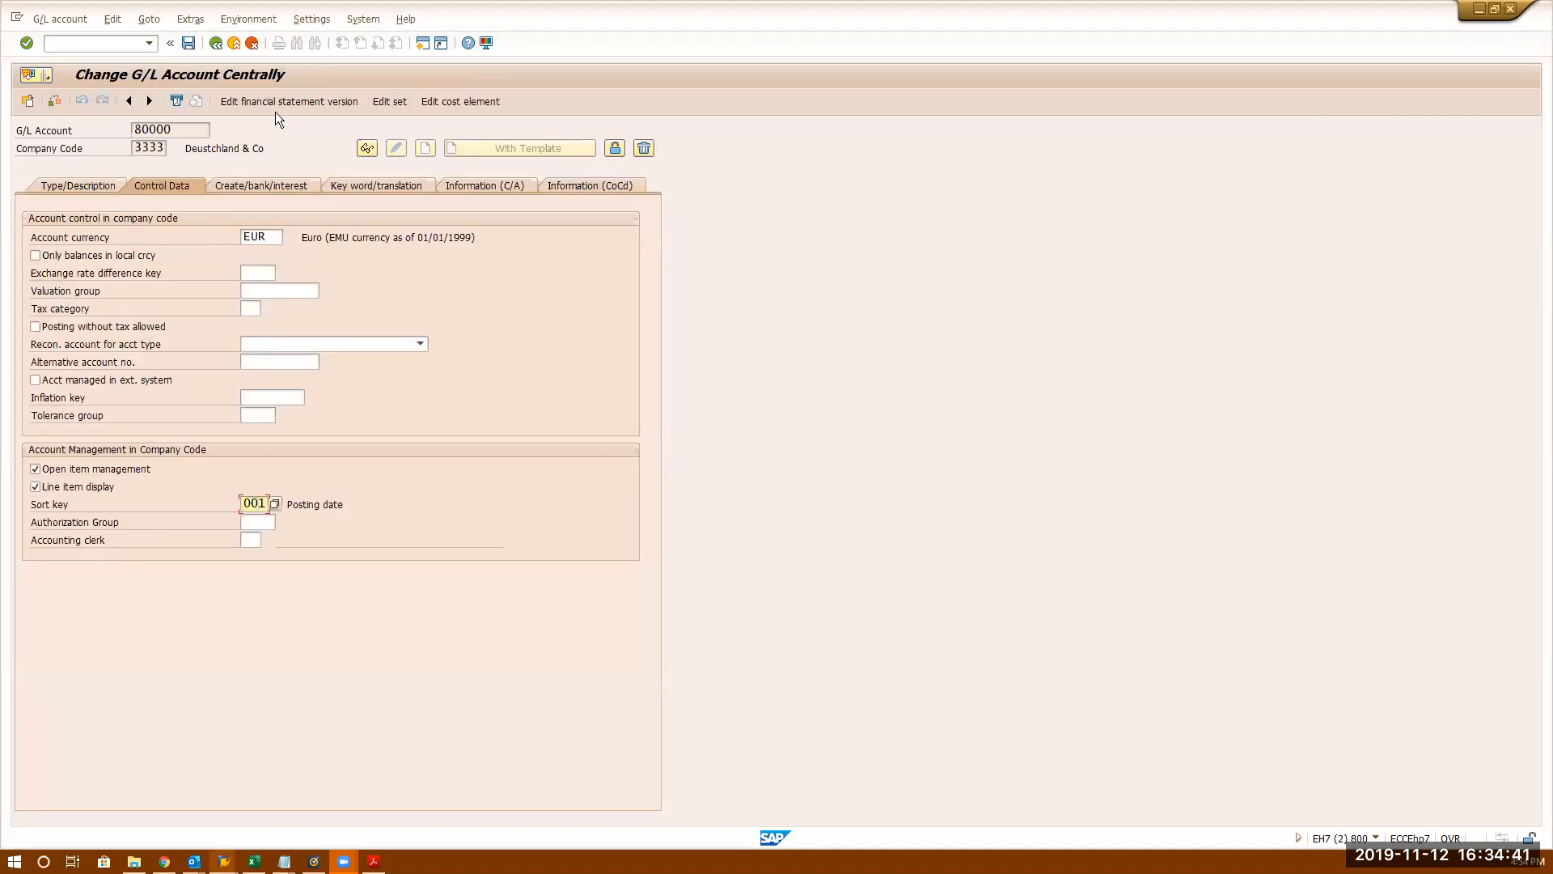
click(368, 148)
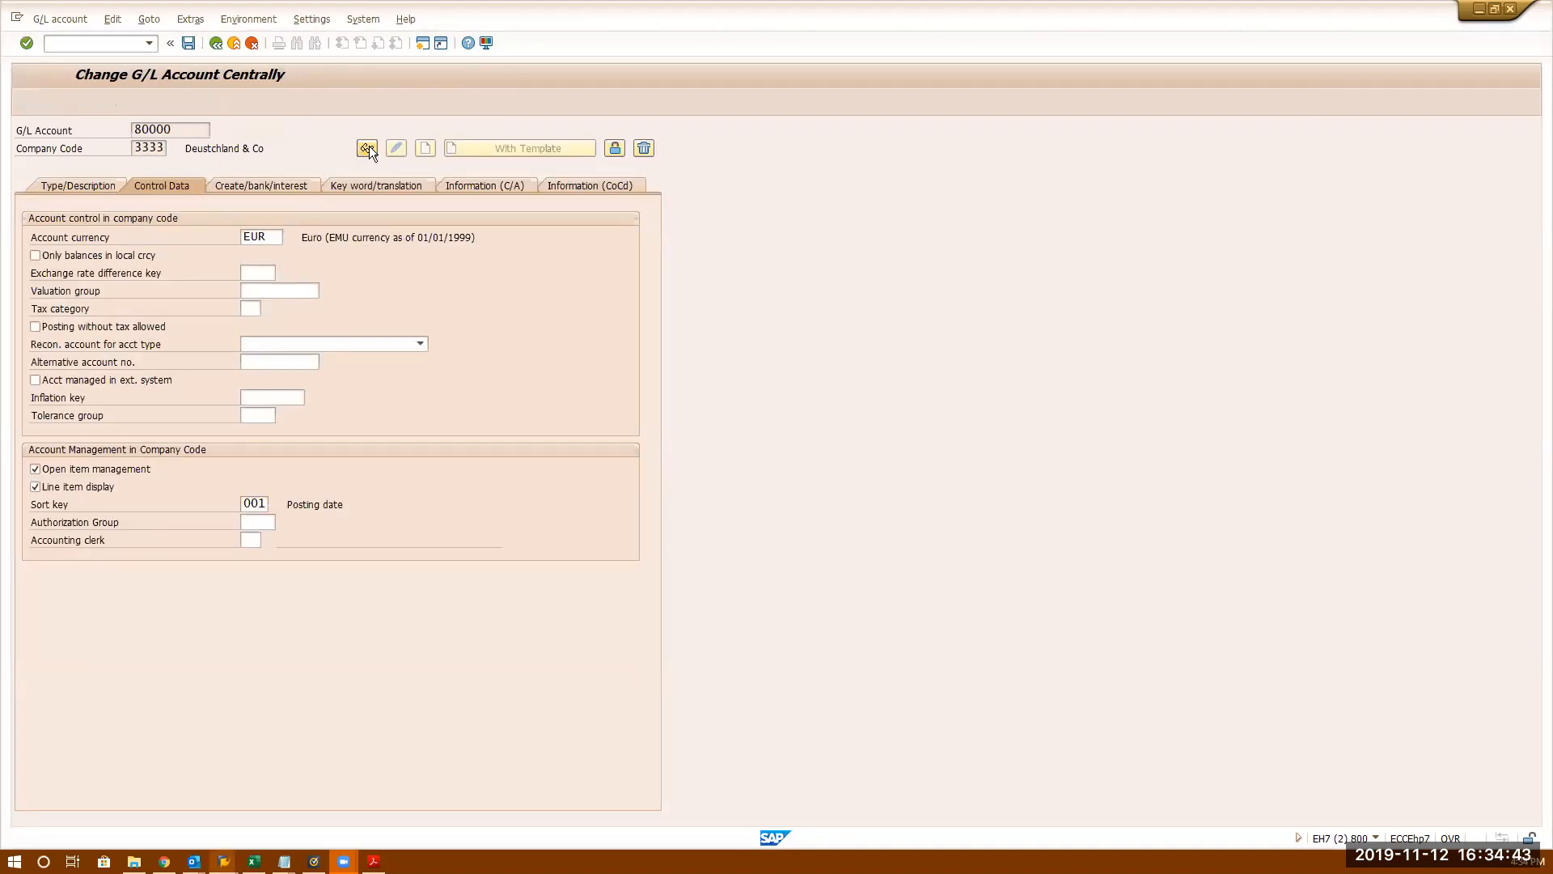
drag(186, 131, 8, 58)
key(ctrl+v)
key(Return)
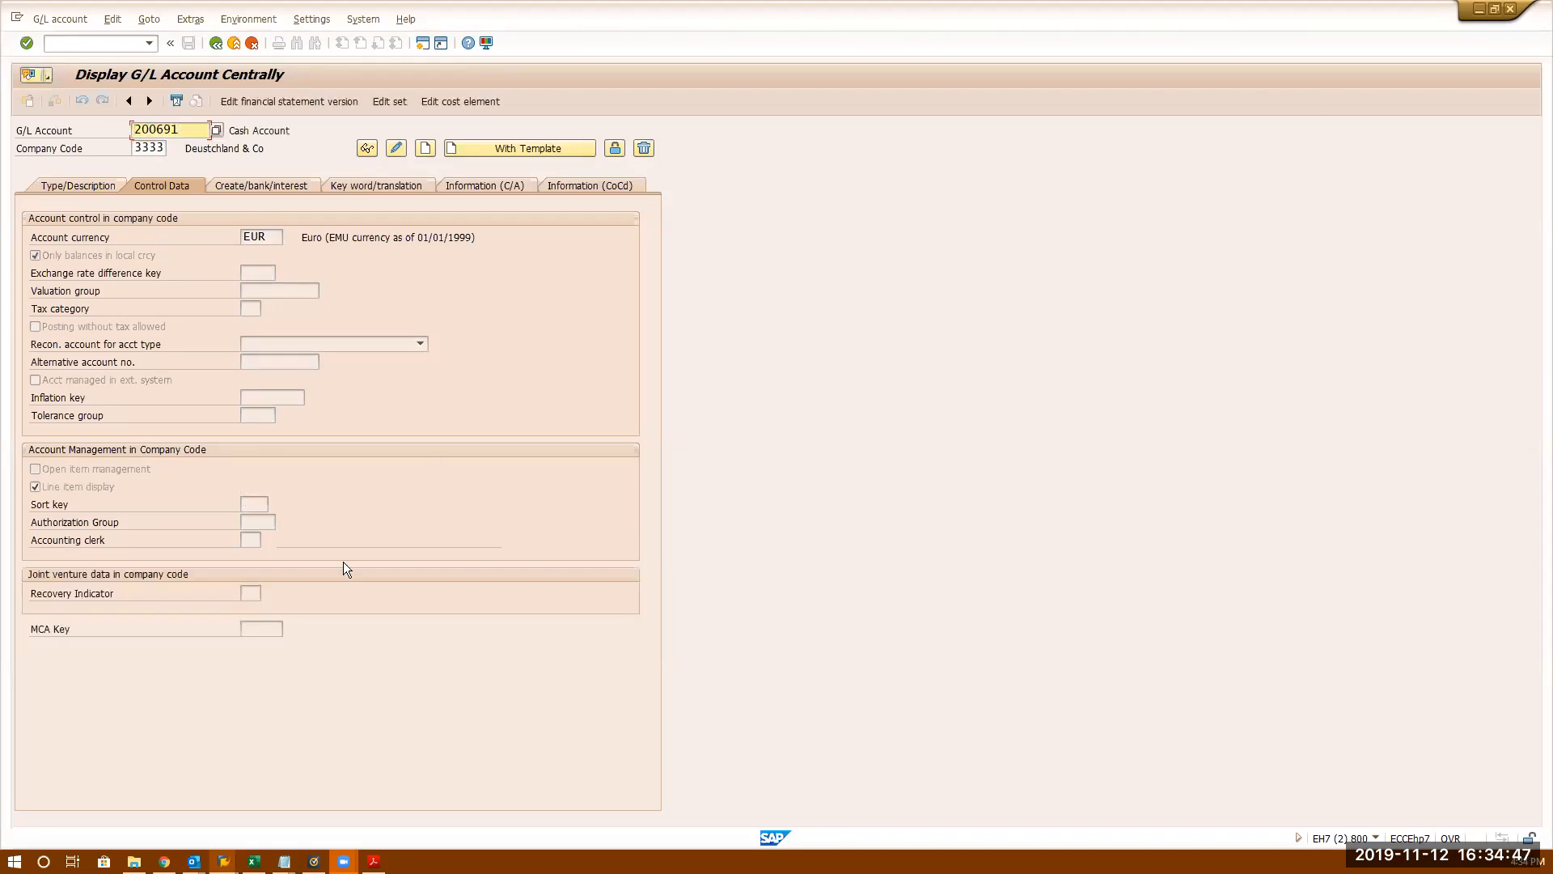
click(251, 508)
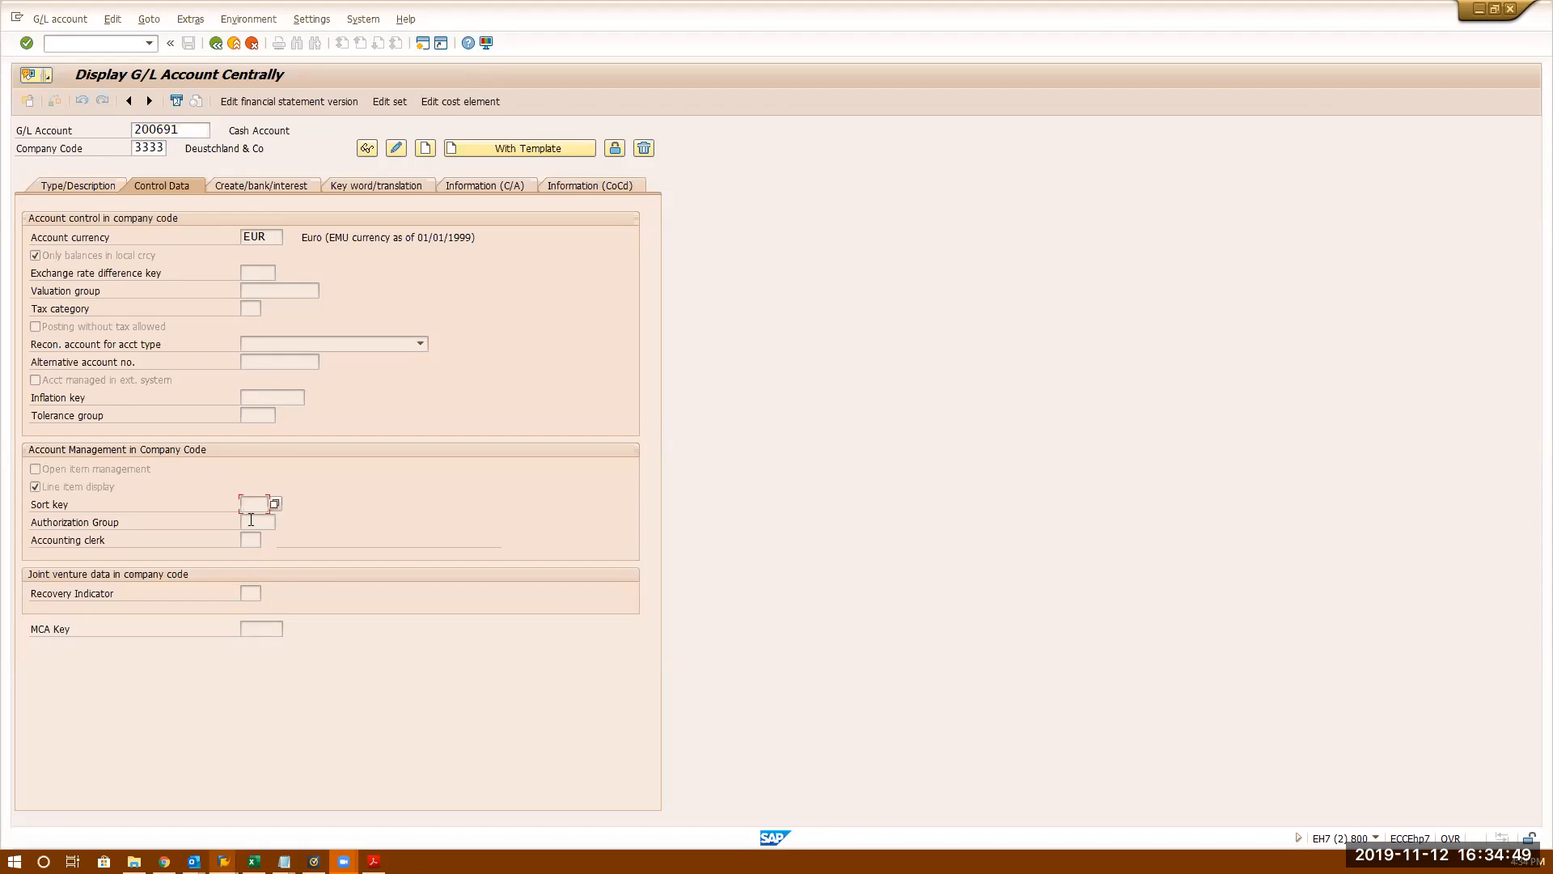
key(alt+Tab)
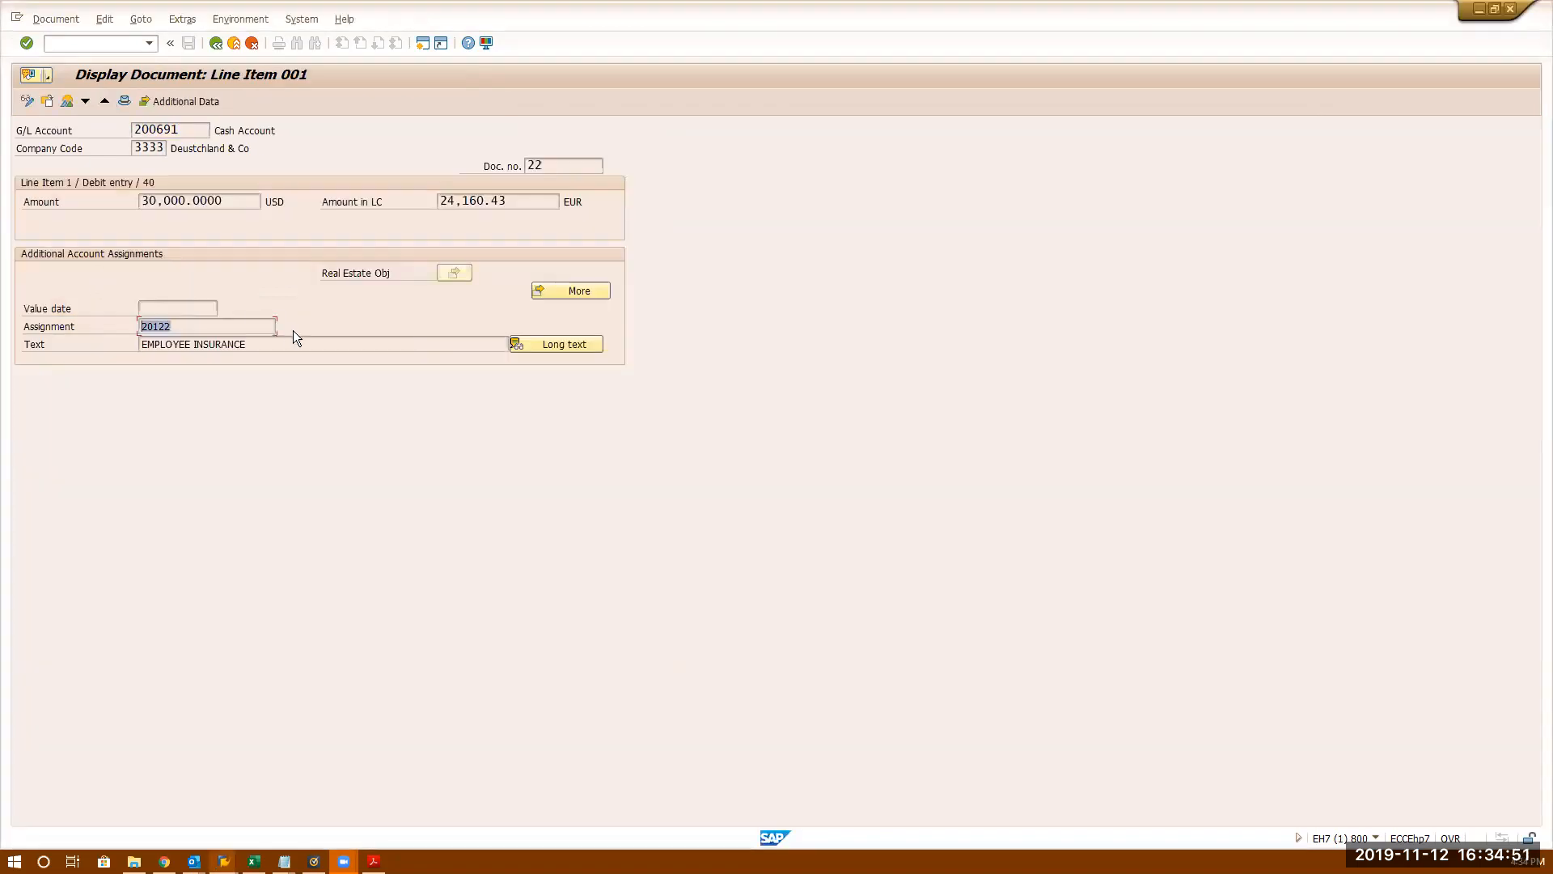
click(215, 44)
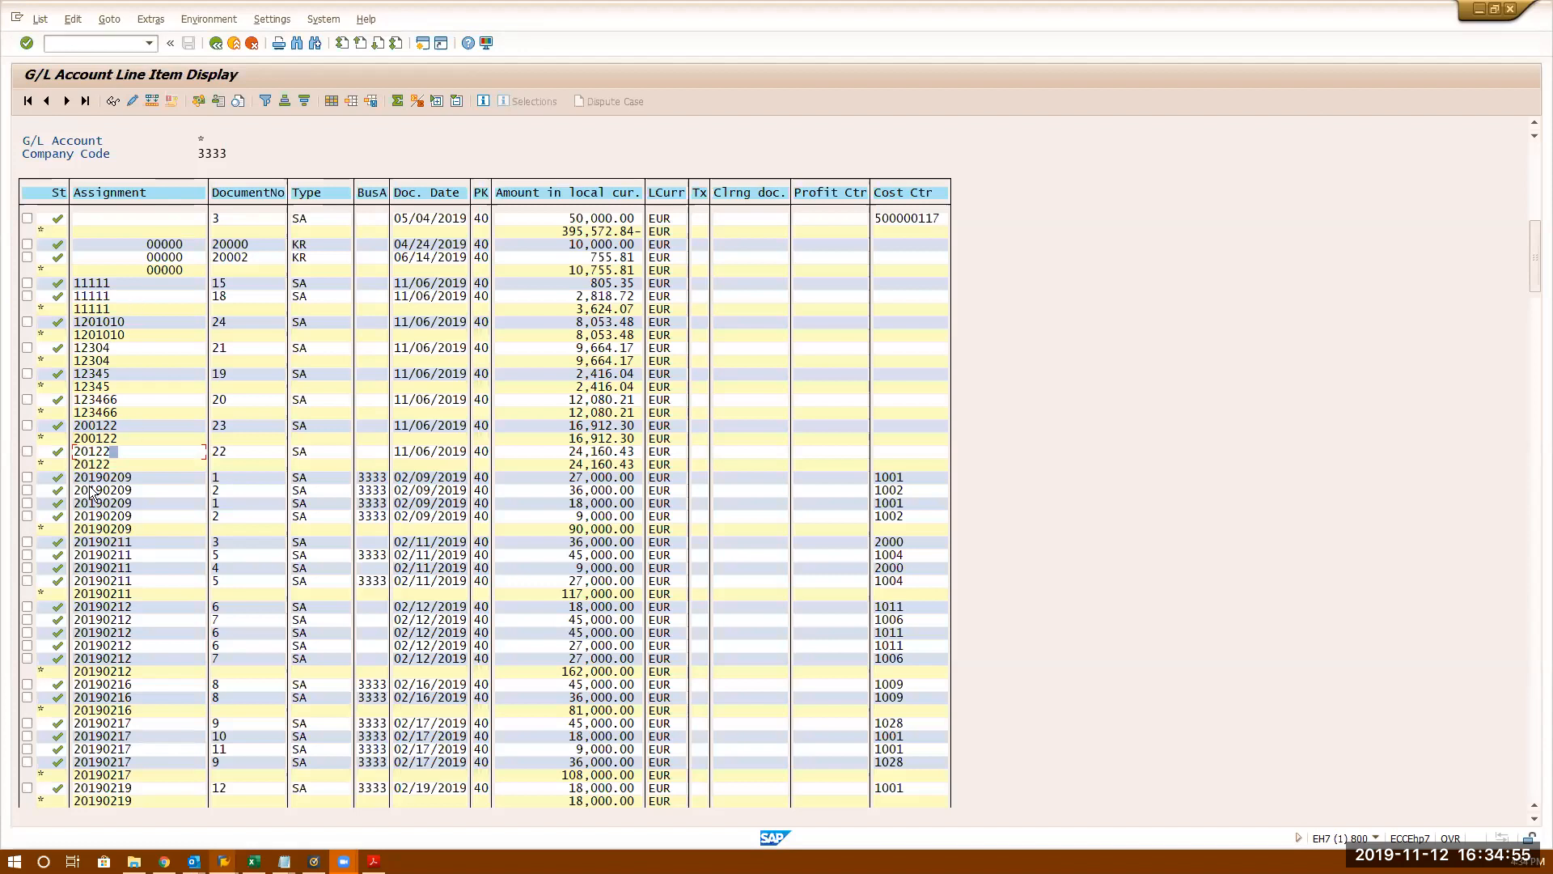
- Scroll the line item list down to the totals row and go back to the selection screen
click(1534, 524)
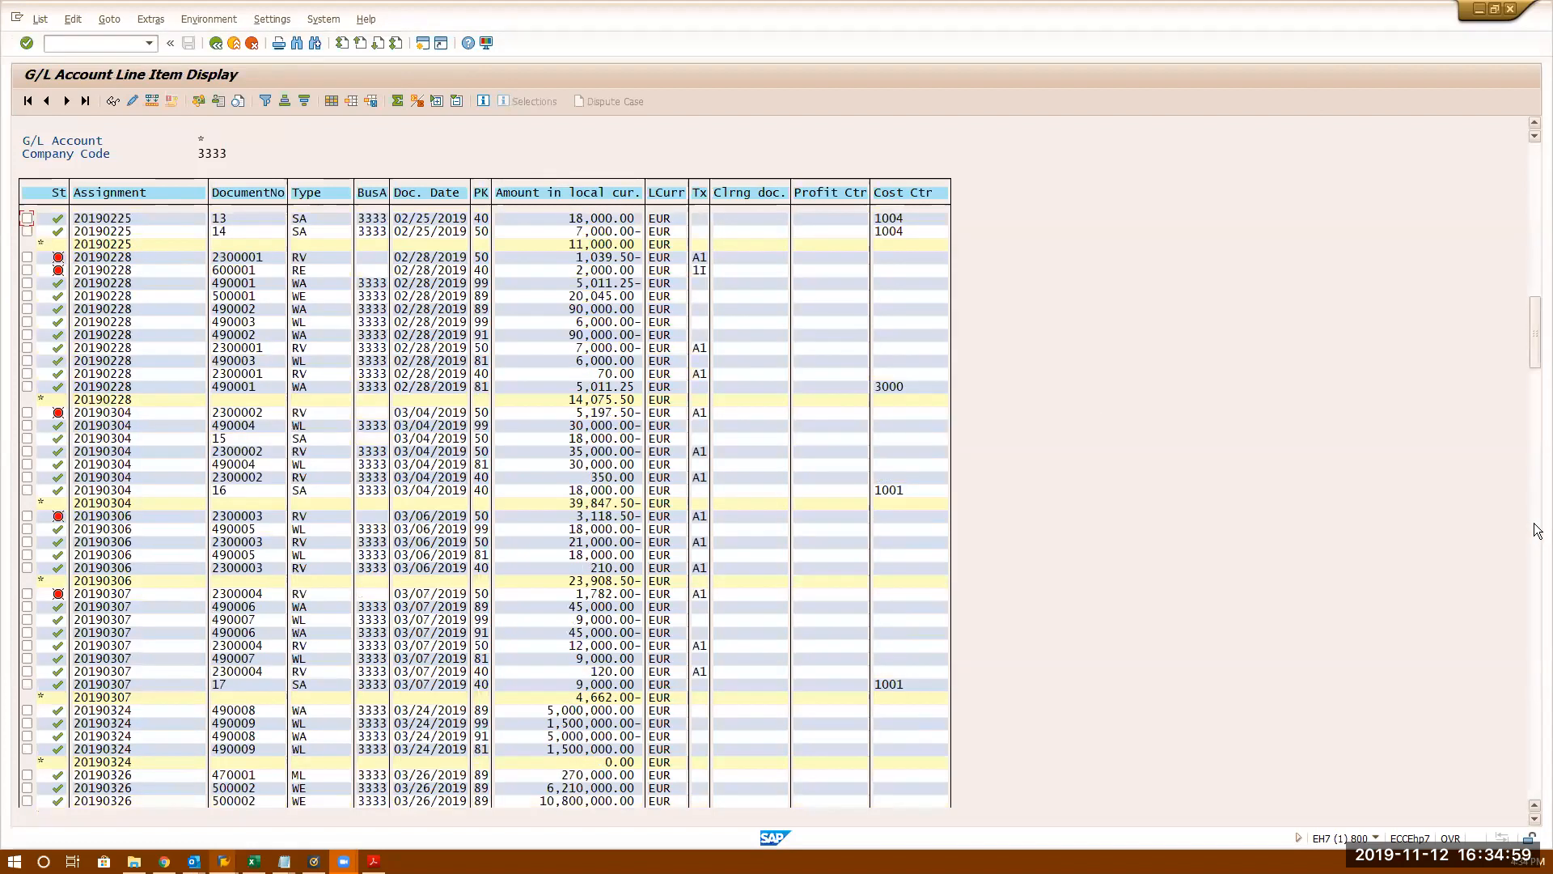
click(1536, 530)
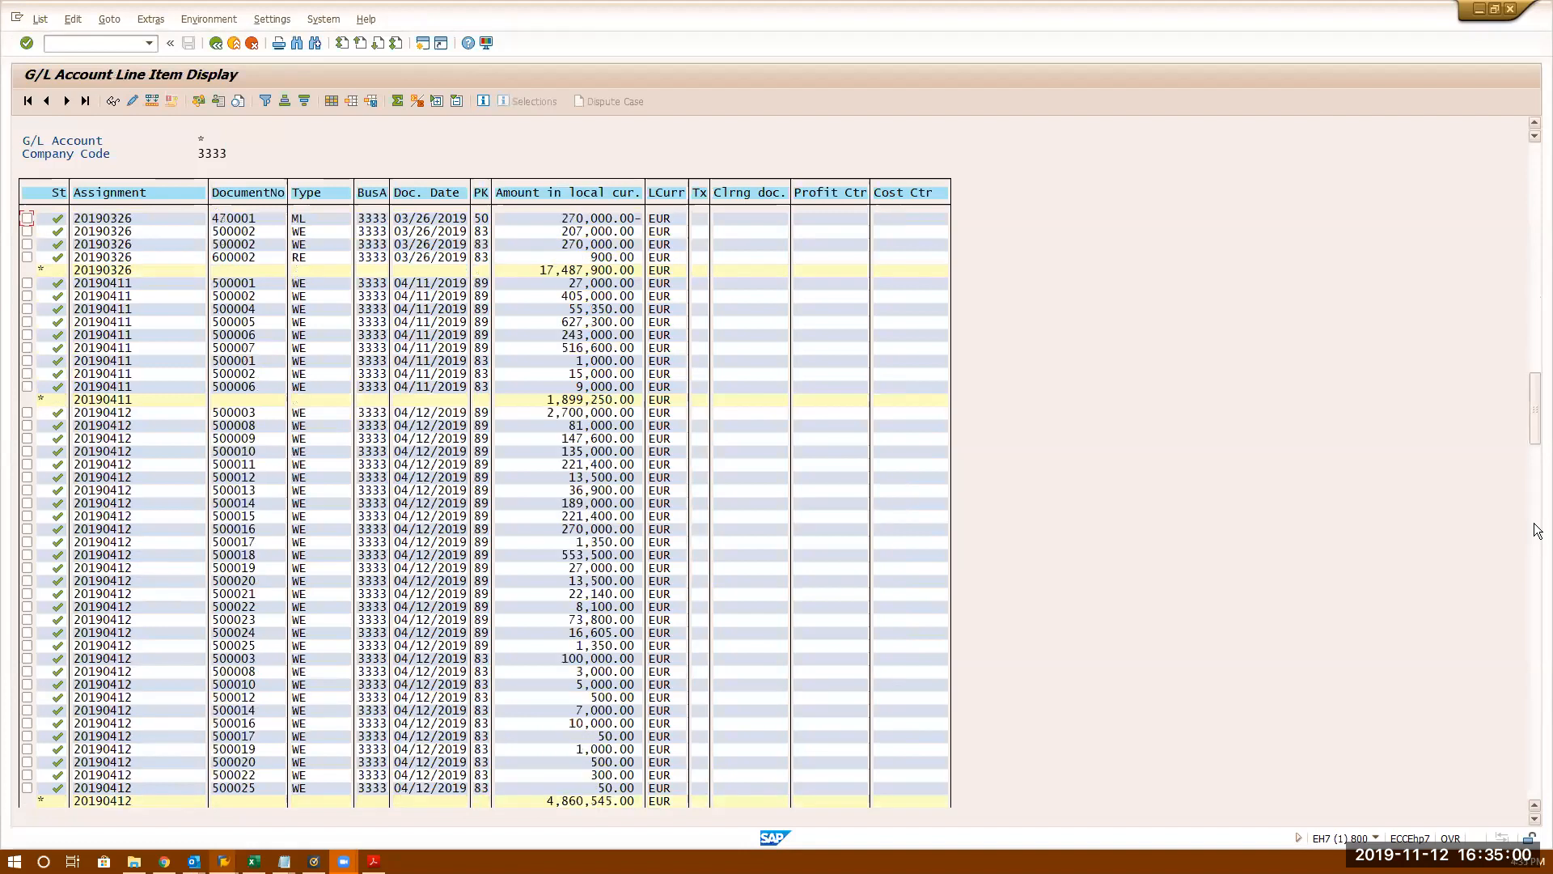
click(1534, 613)
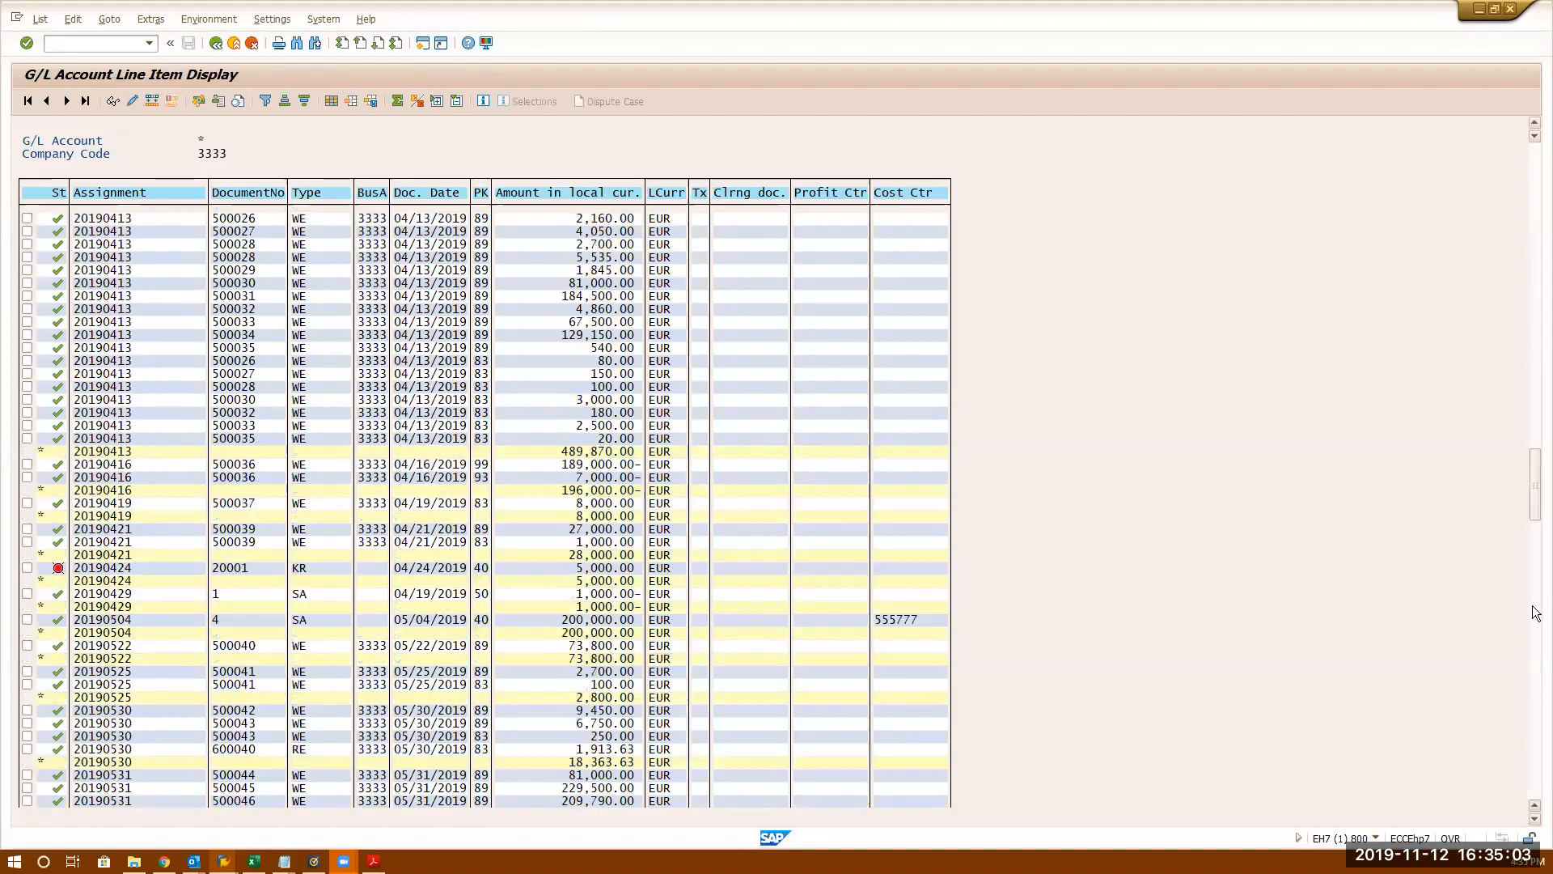
click(1537, 728)
click(1537, 736)
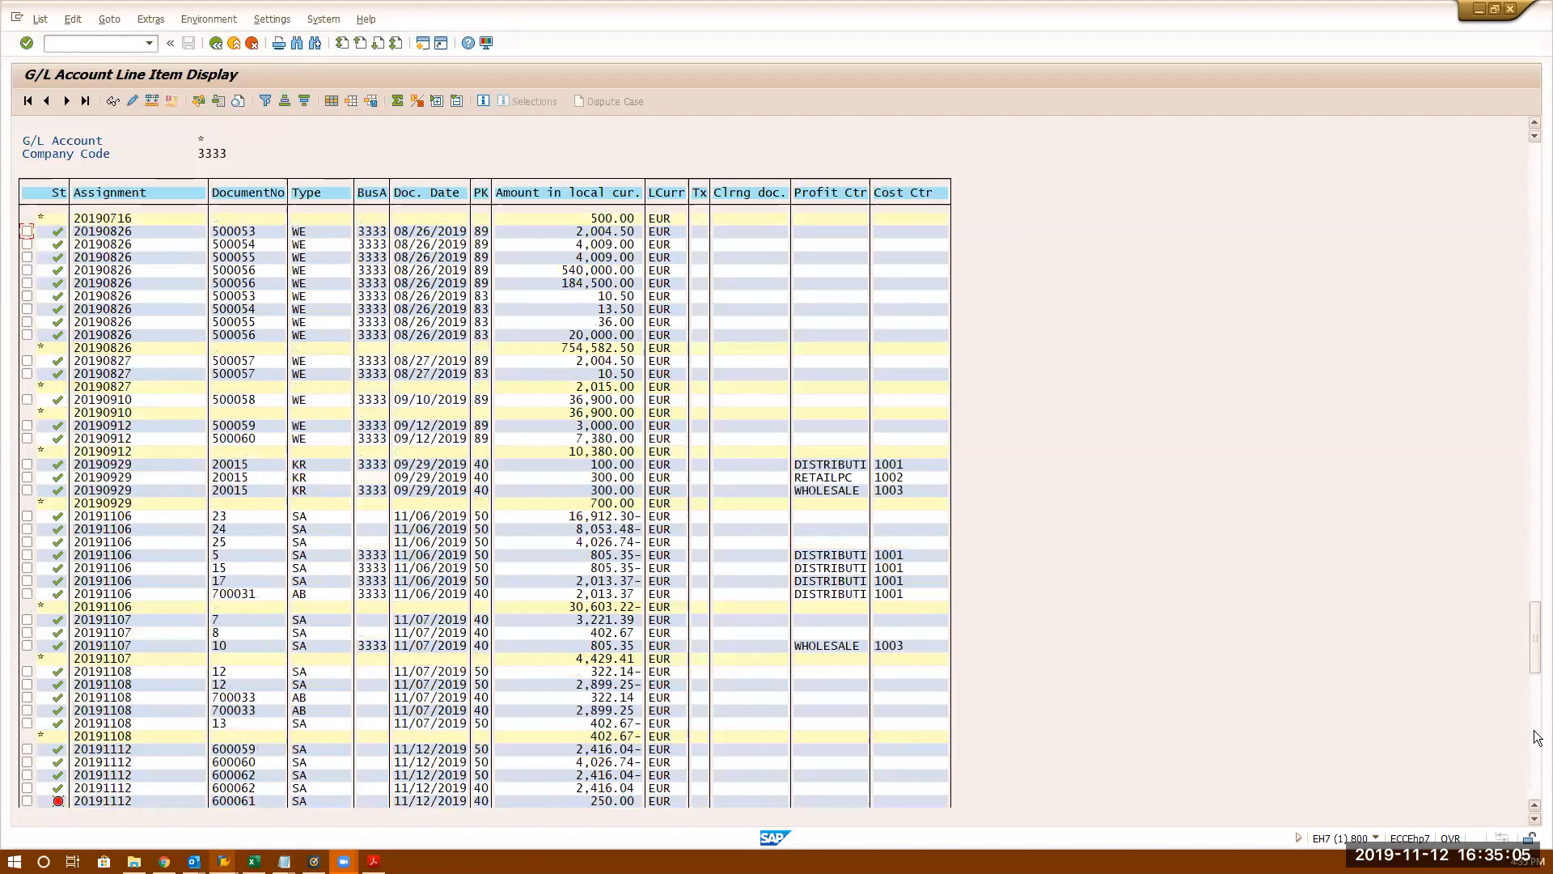
click(1537, 784)
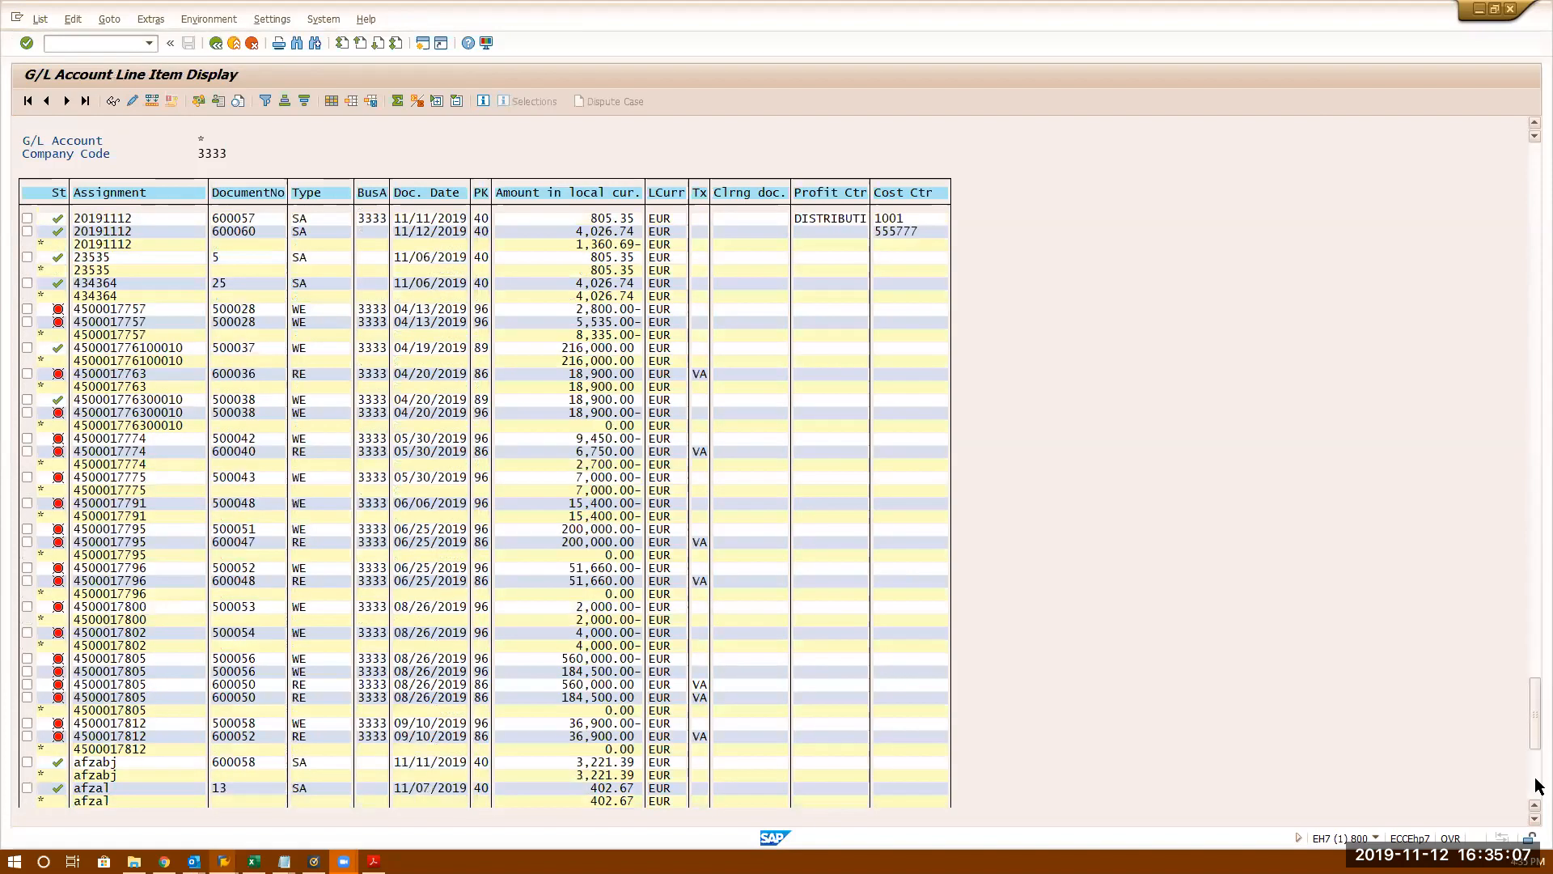
click(1537, 785)
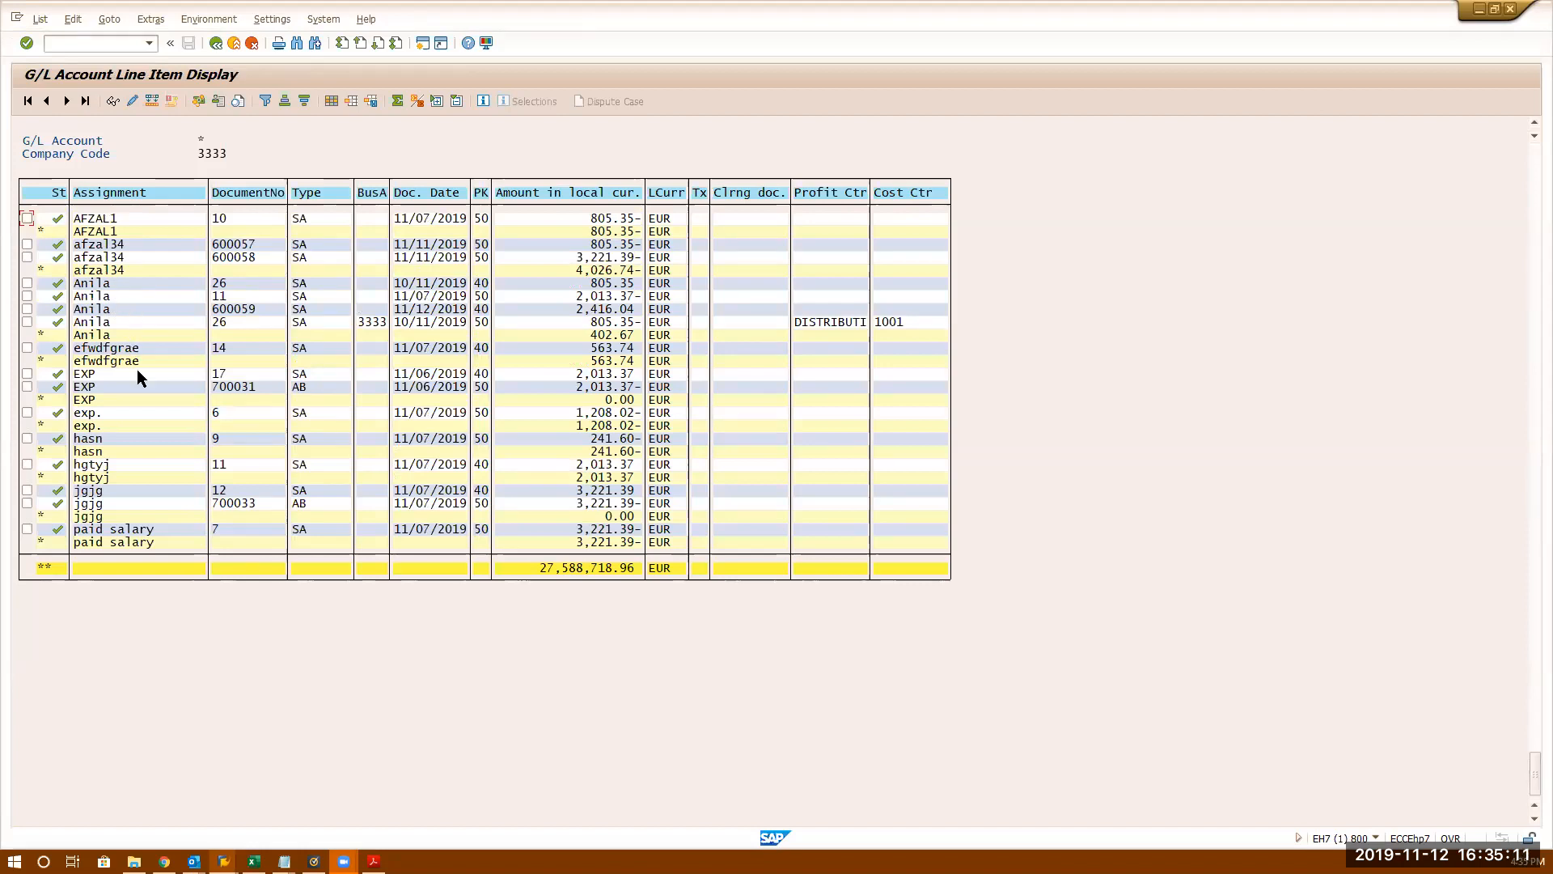
click(220, 45)
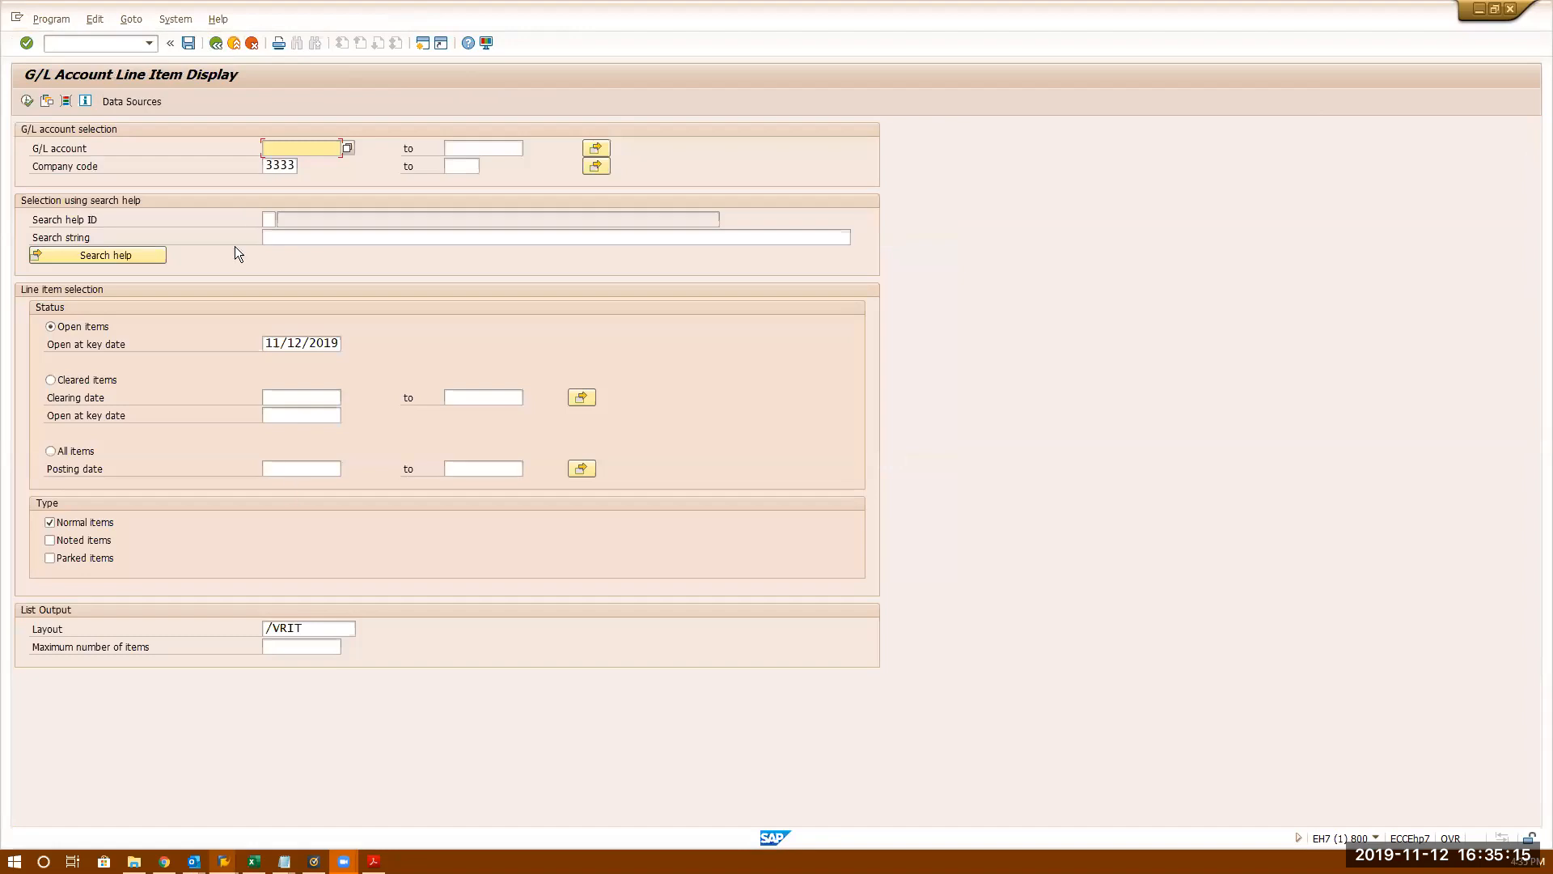
- In the FS00 session, load account 80000 from the field history to show sort key 001
key(alt+Tab)
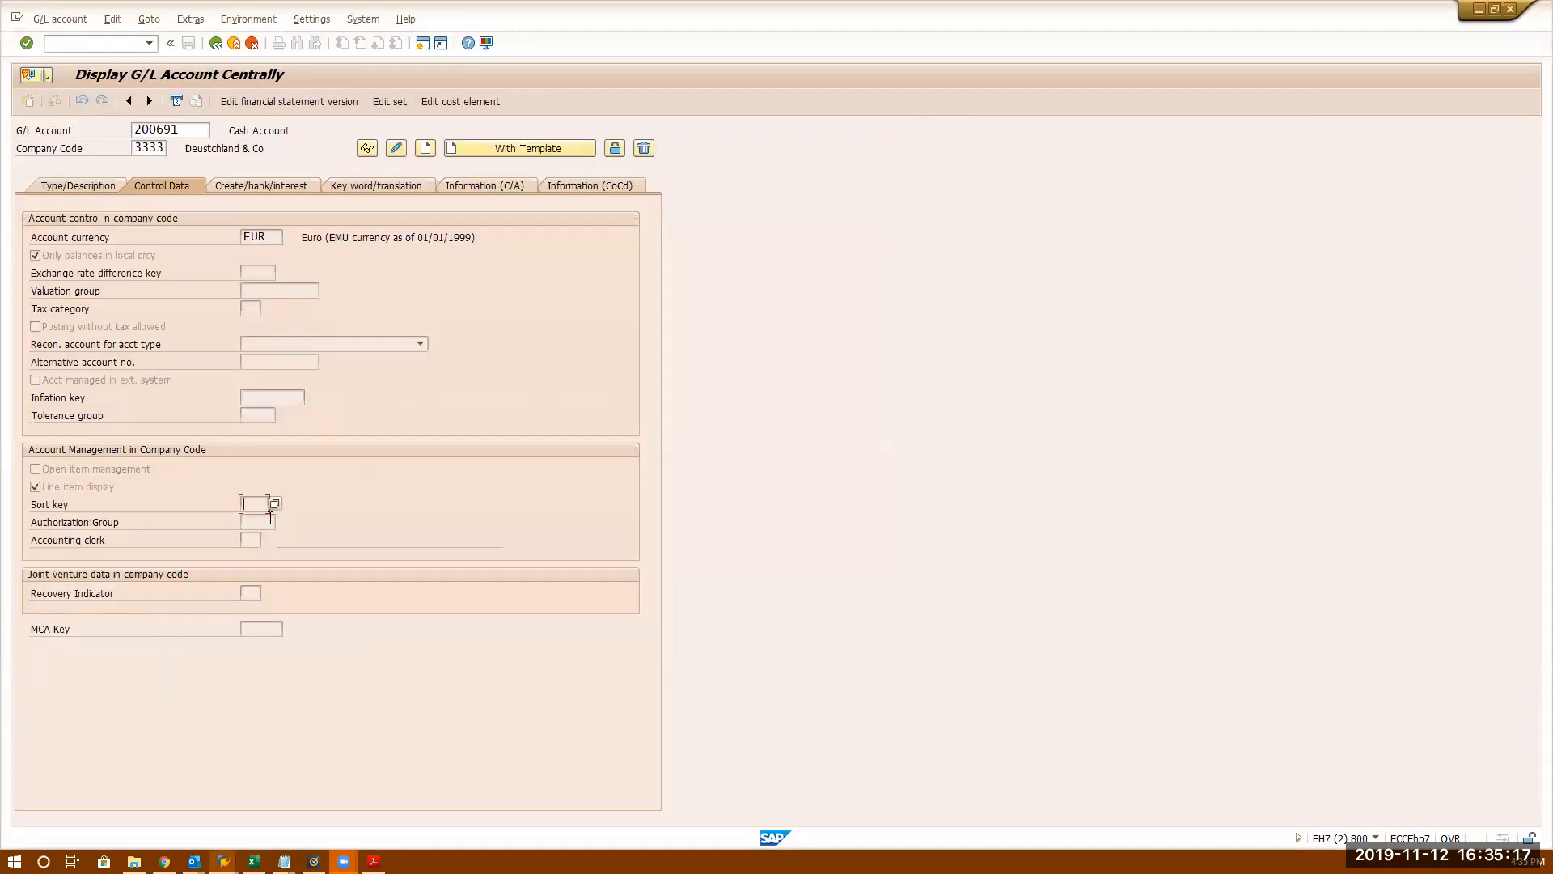
double_click(192, 129)
key(BackSpace)
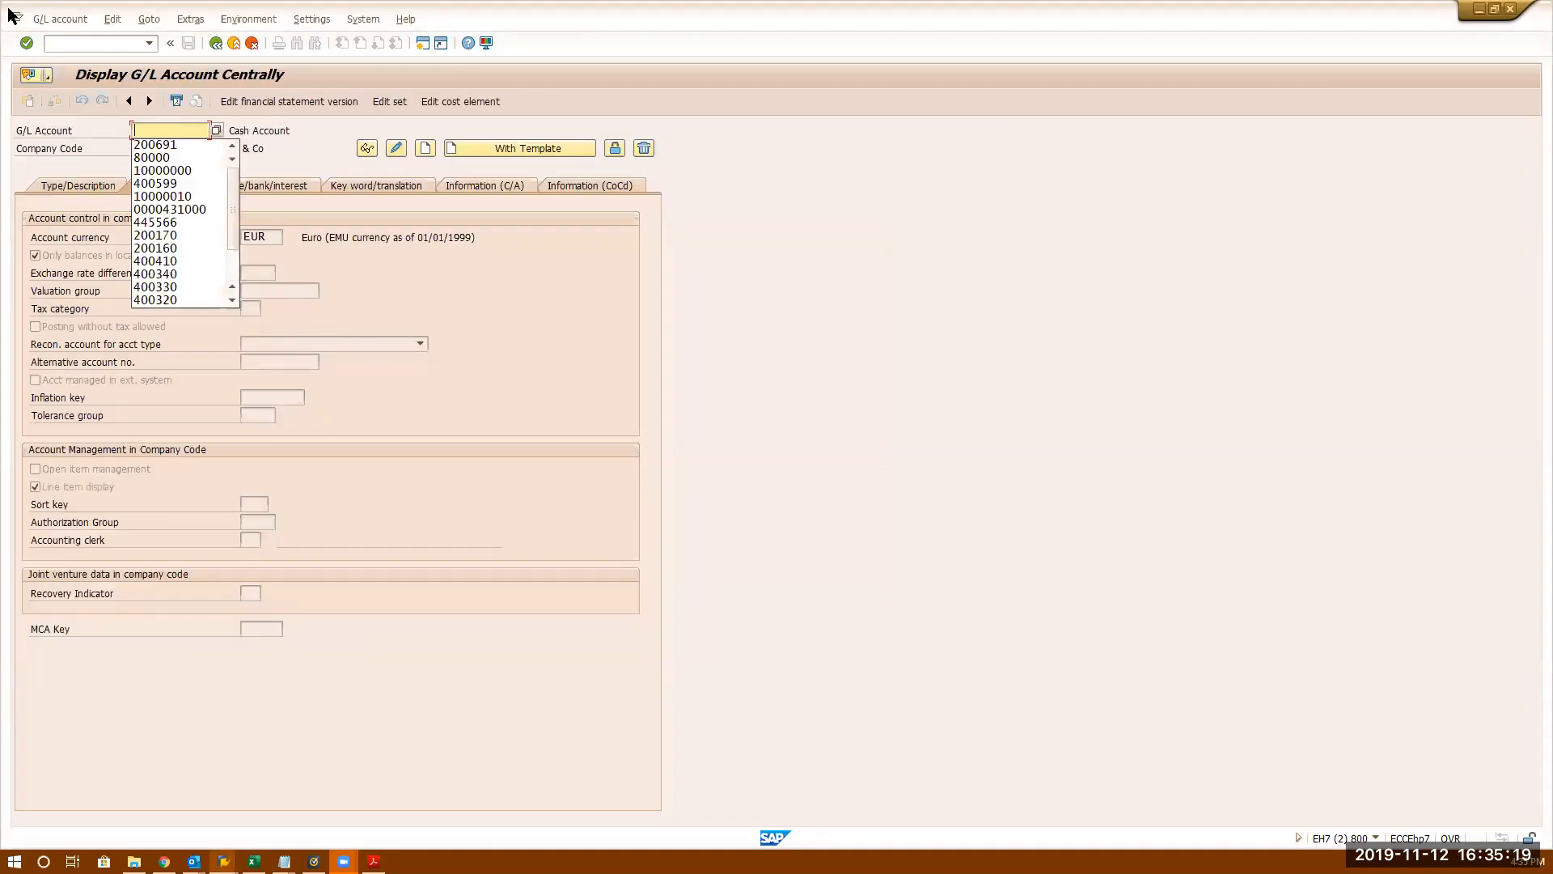
click(171, 157)
key(Return)
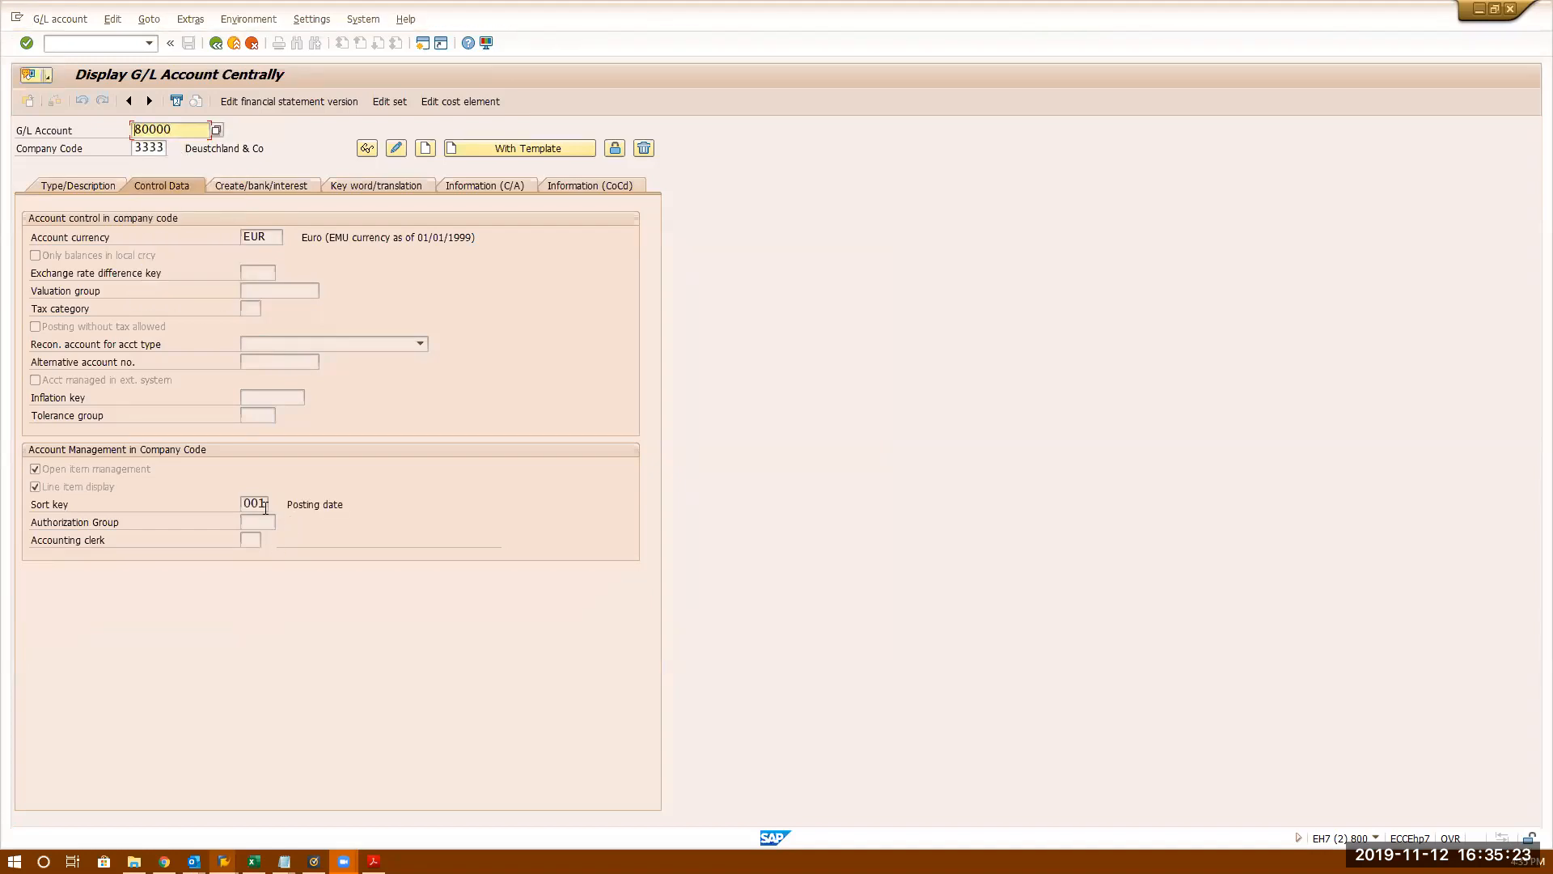
- Make account 80000 editable, pick sort key 005 Local currency amt from F4, and save
click(396, 147)
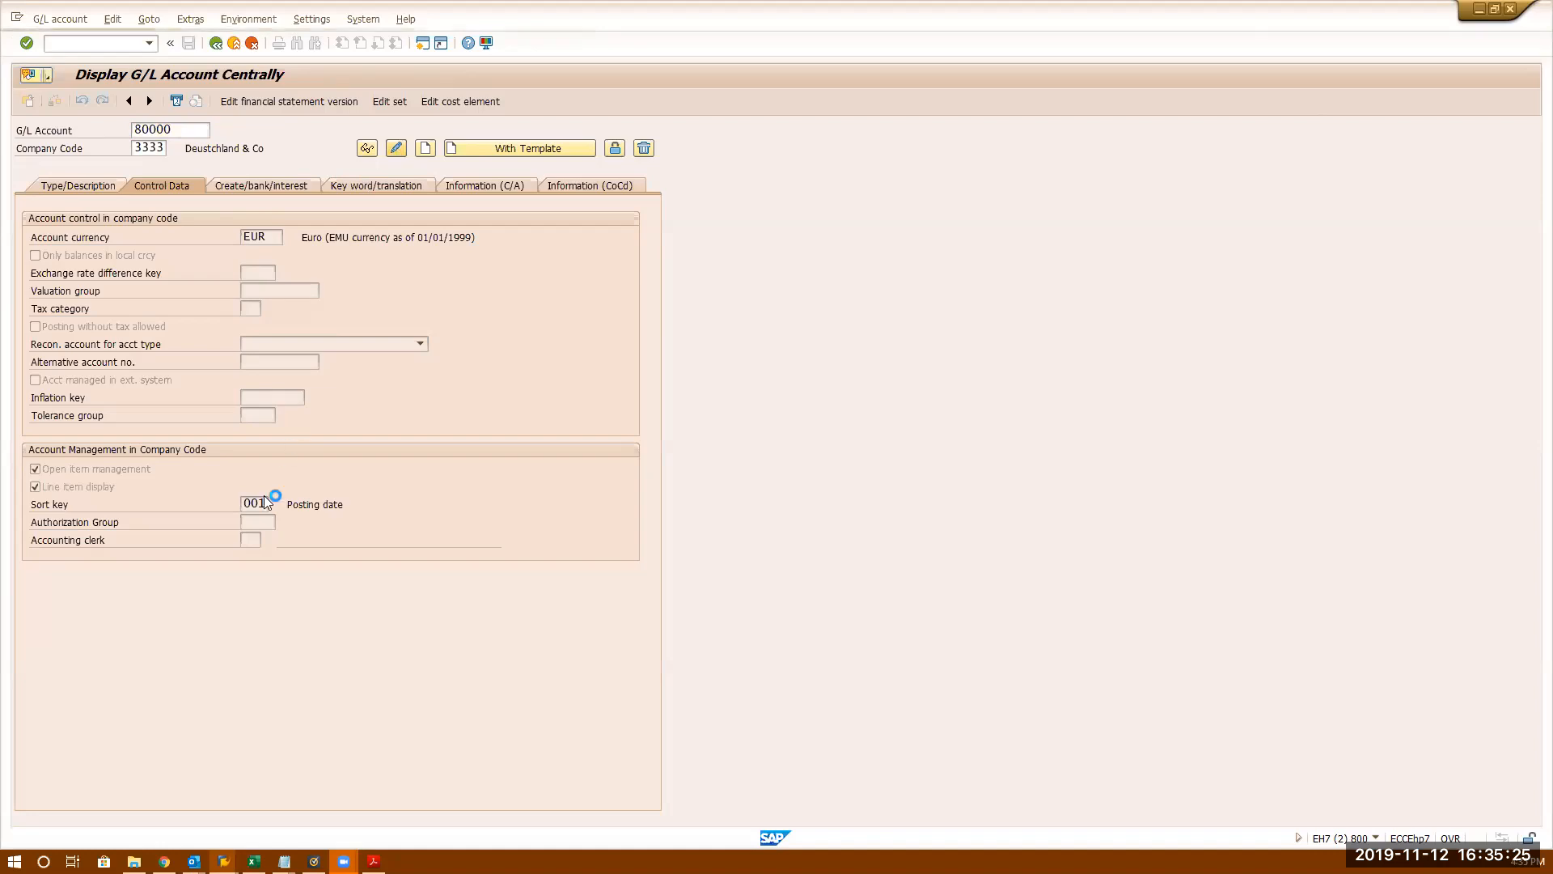
click(260, 504)
click(277, 505)
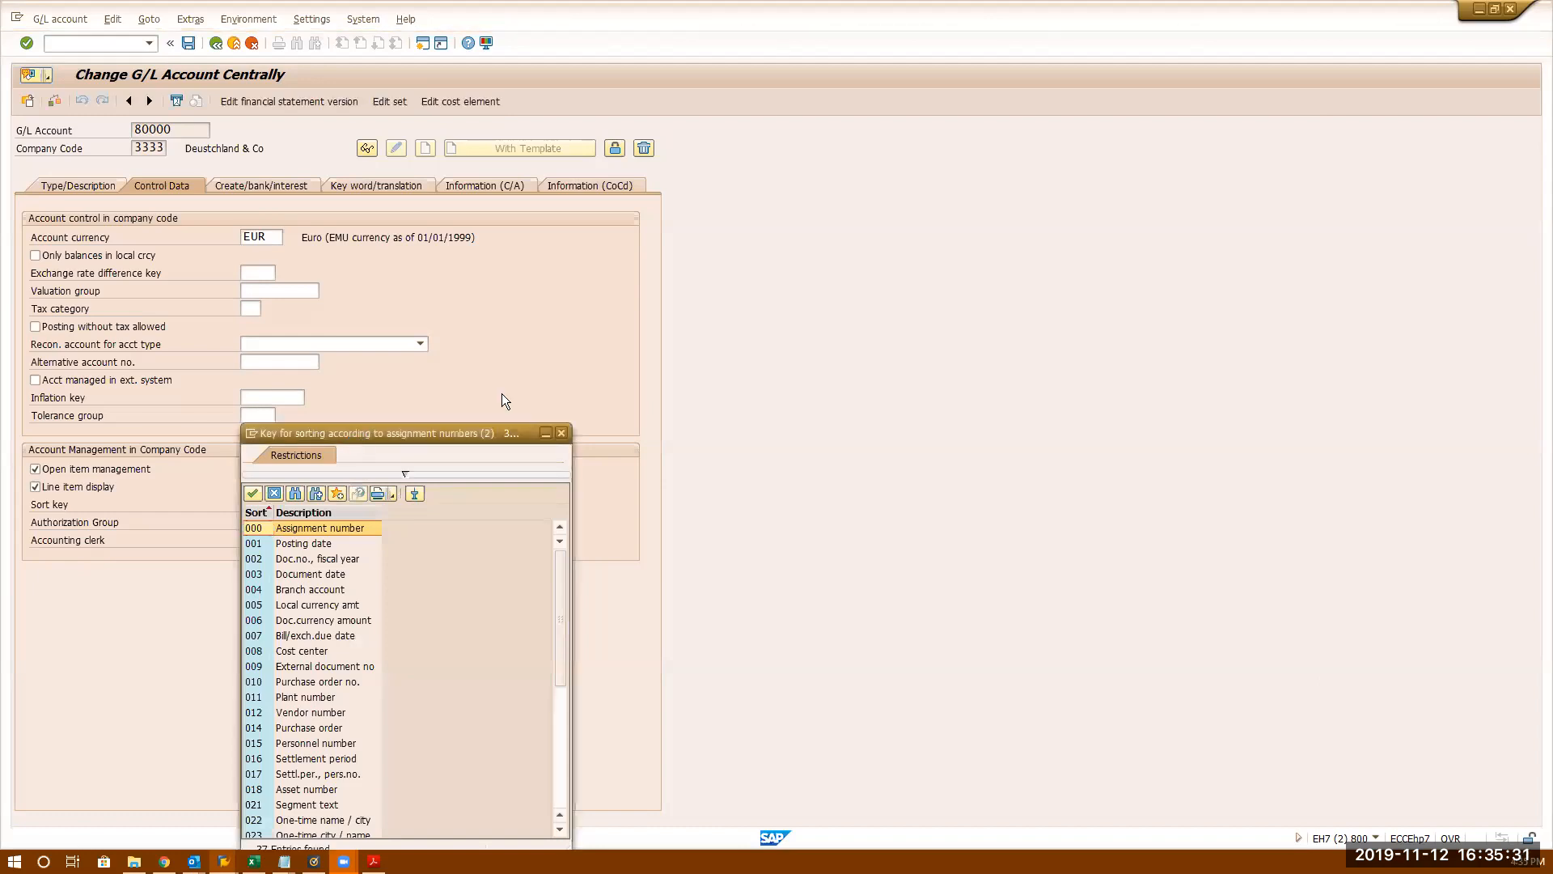
drag(487, 433, 778, 81)
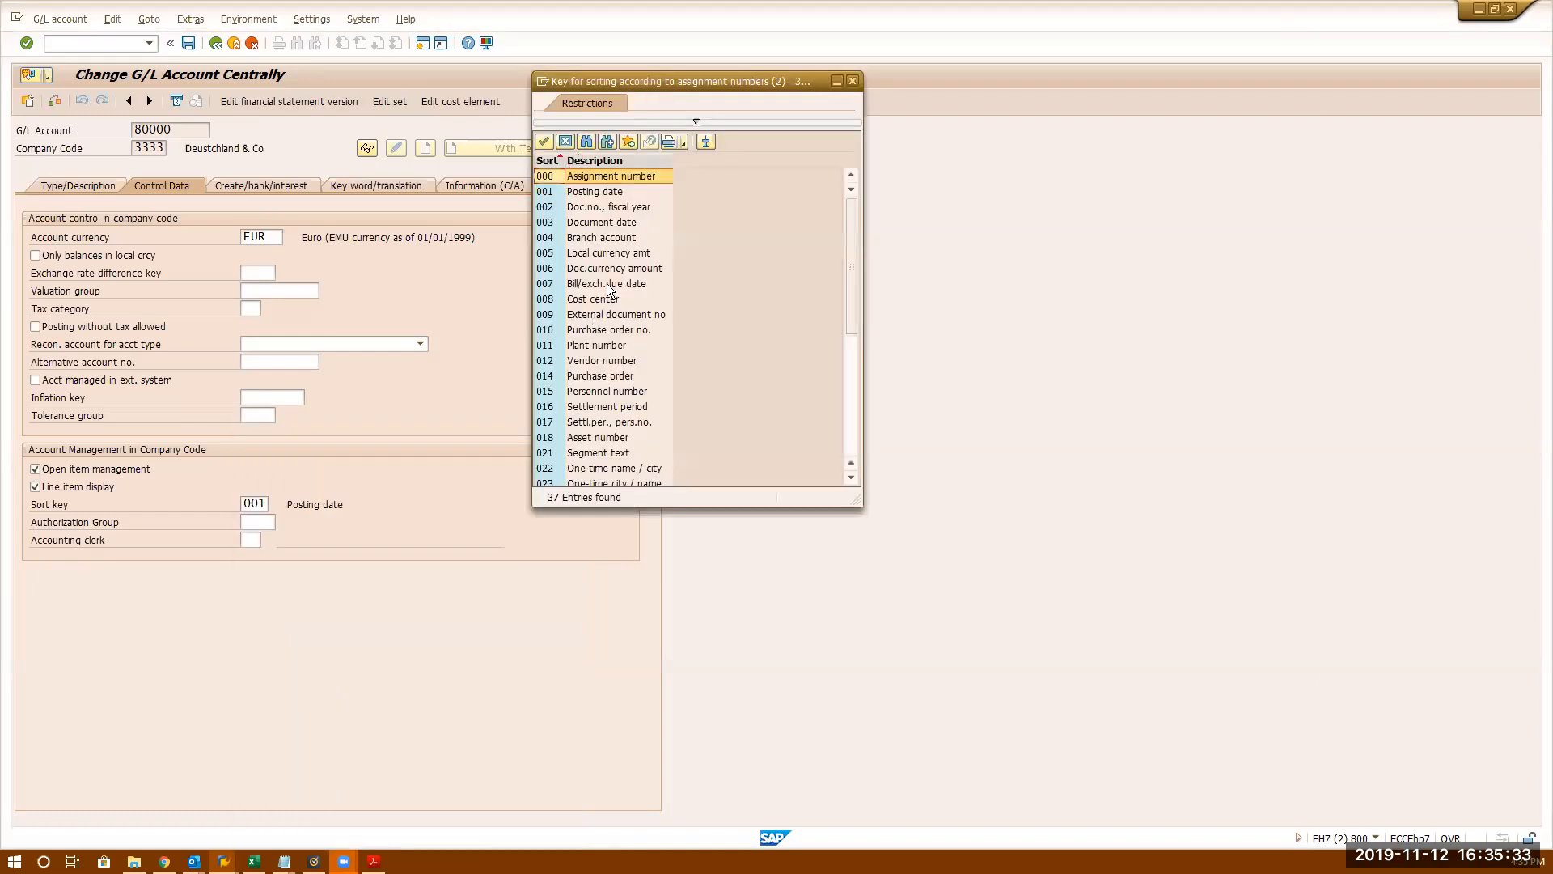
click(609, 253)
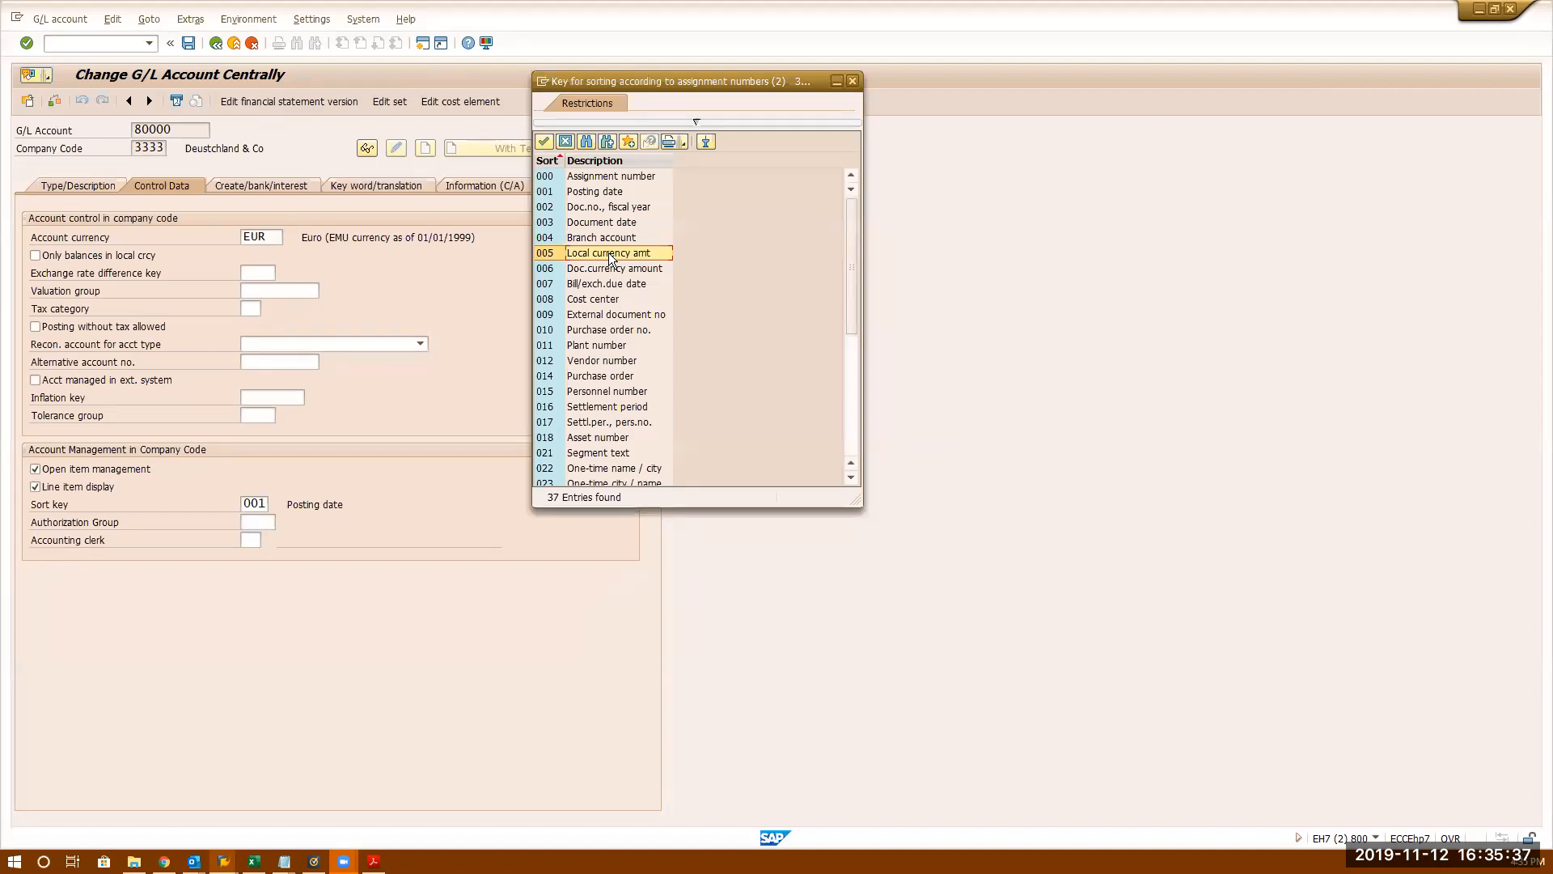
double_click(608, 252)
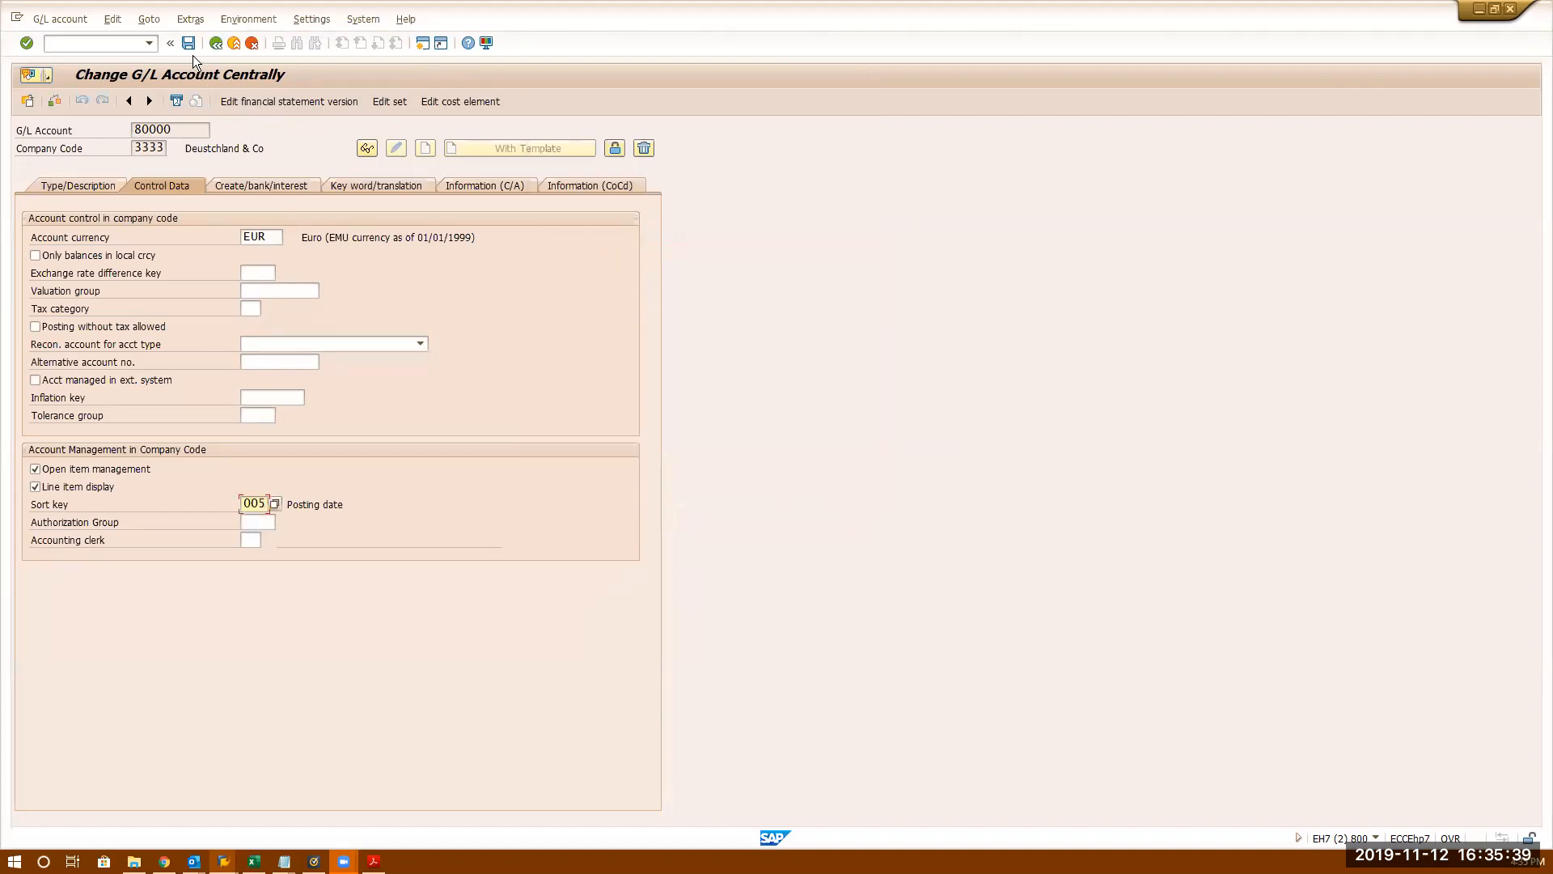
click(191, 41)
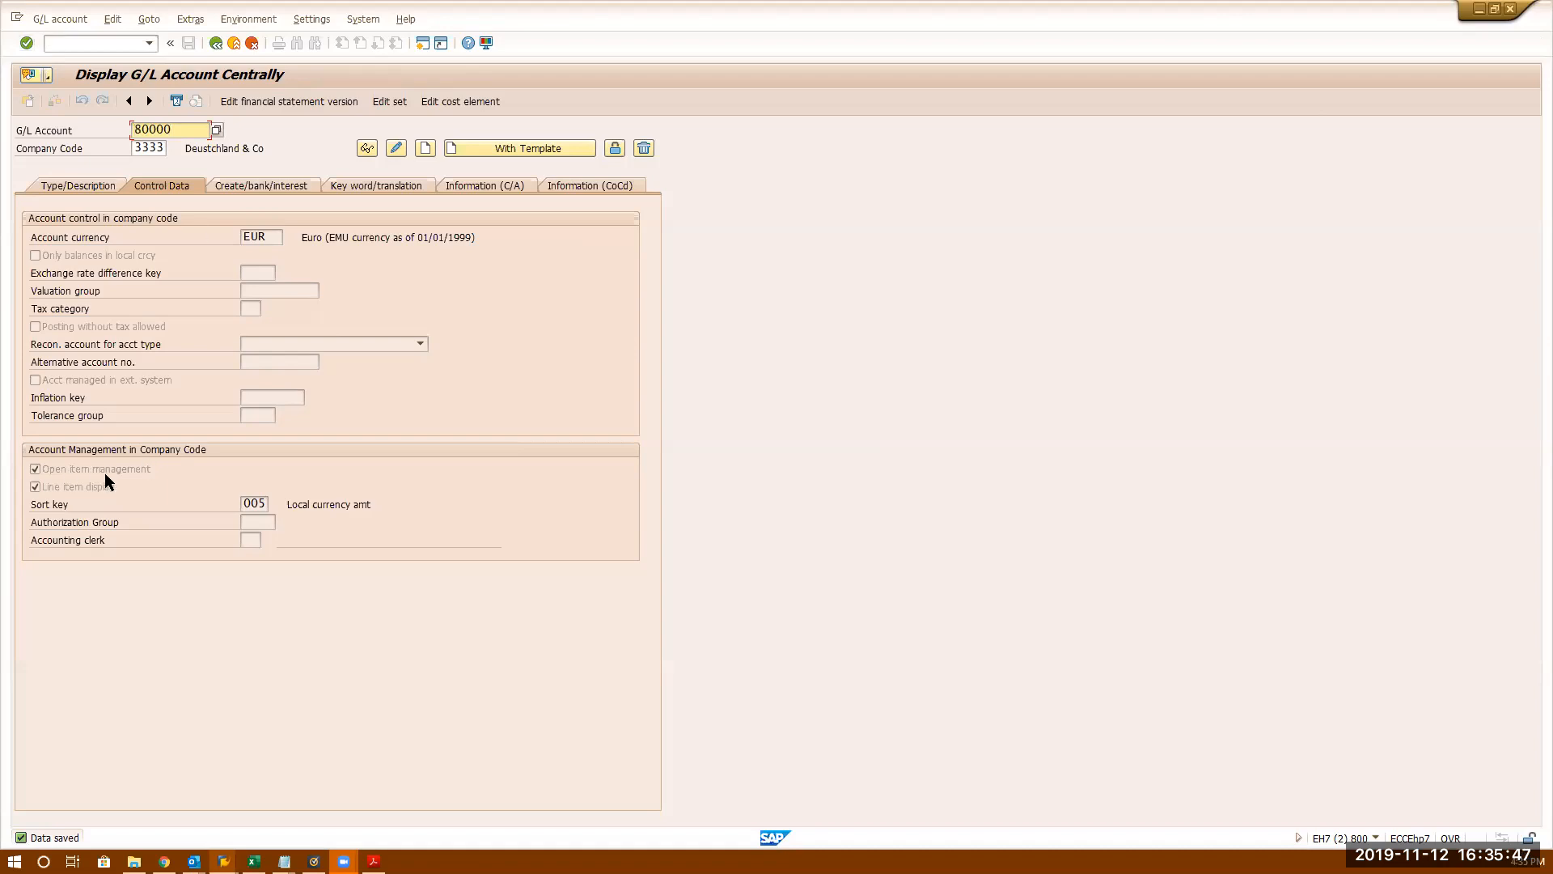
- Start an FB50 document dated 11/12/2019 with document type SA
click(109, 43)
text(/nfb50)
key(Return)
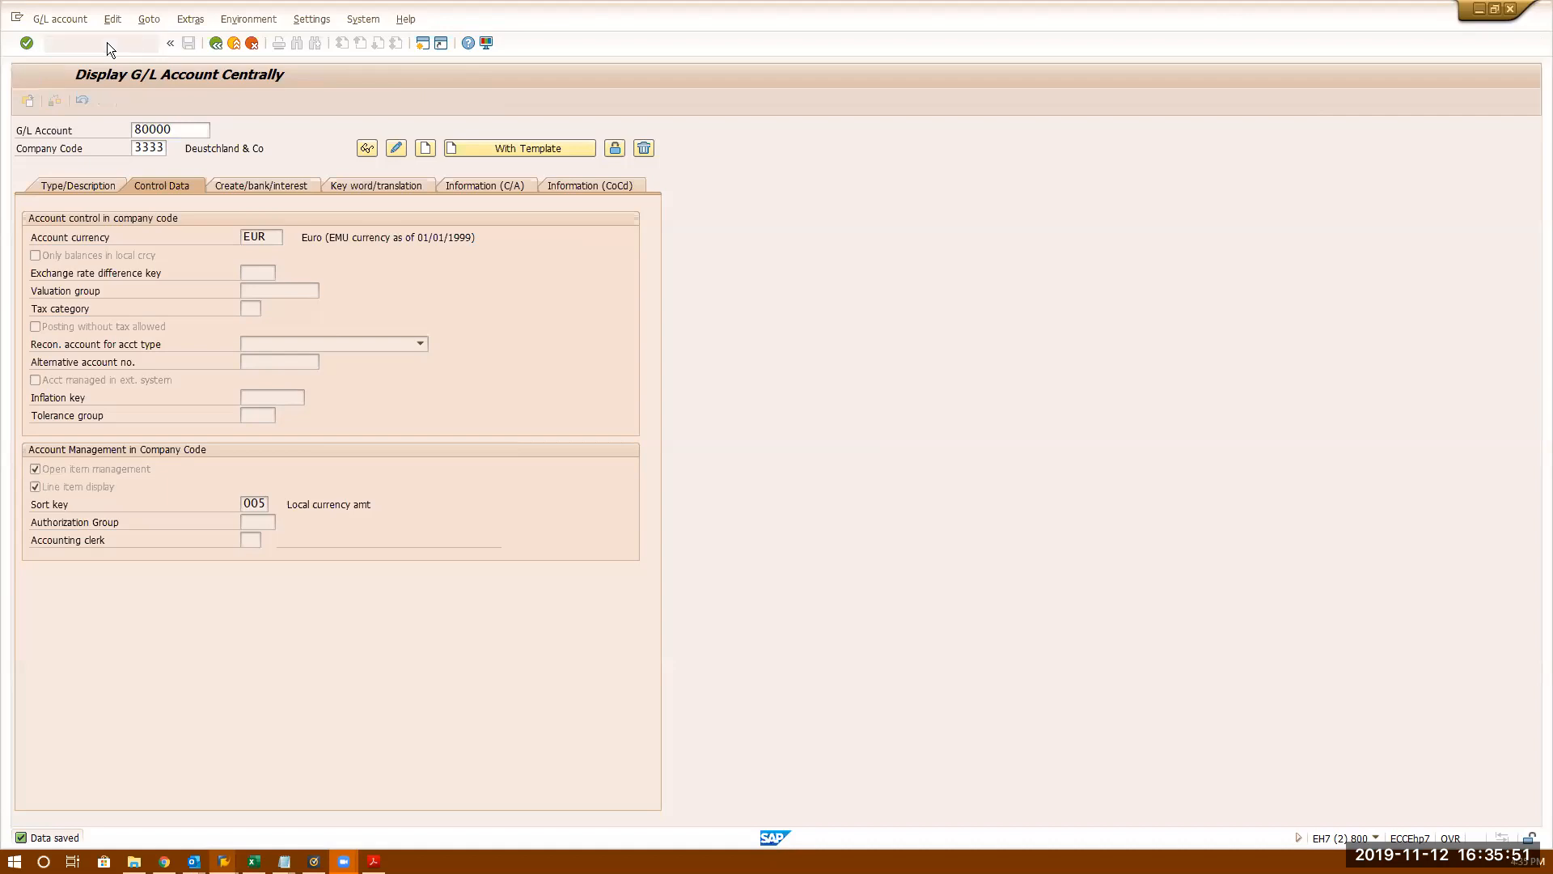
text(11/12/2019)
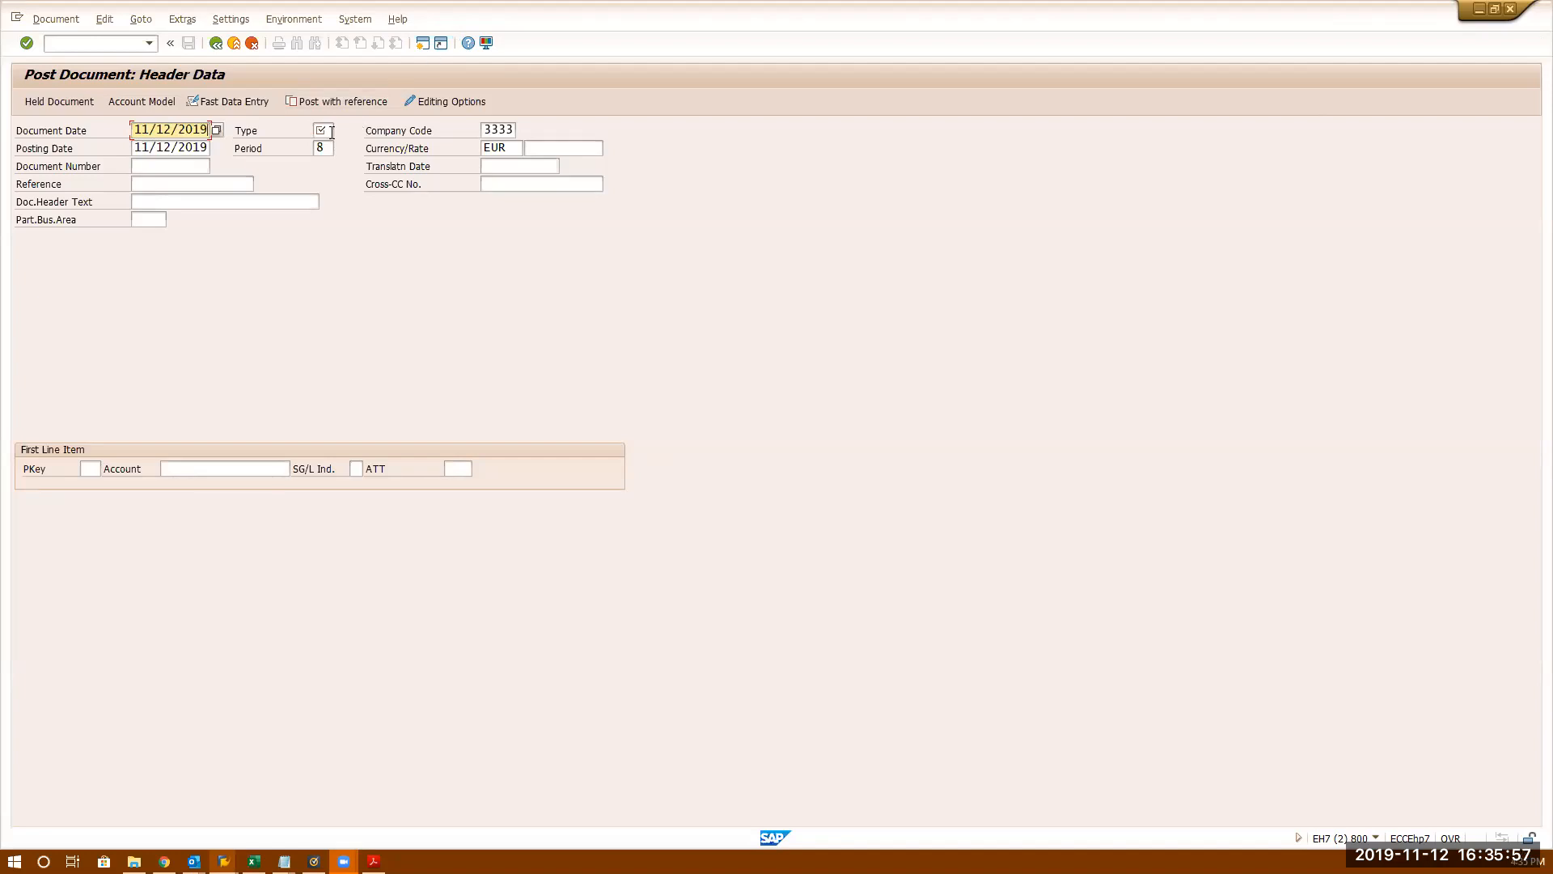
click(332, 132)
text(SA)
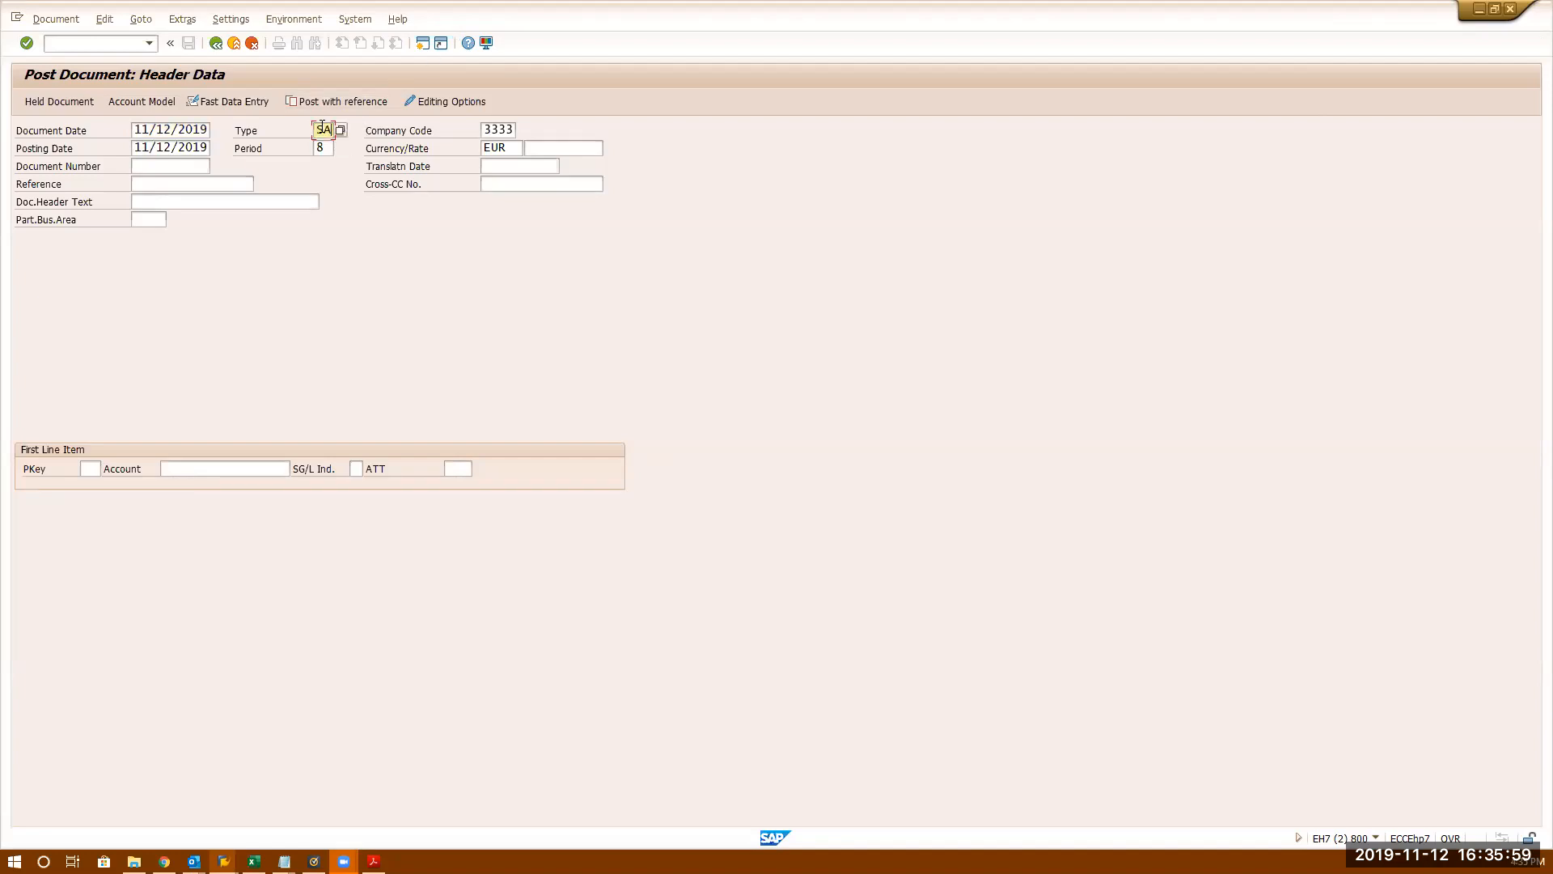
- Give the first line posting key 40 and account 80000
click(84, 468)
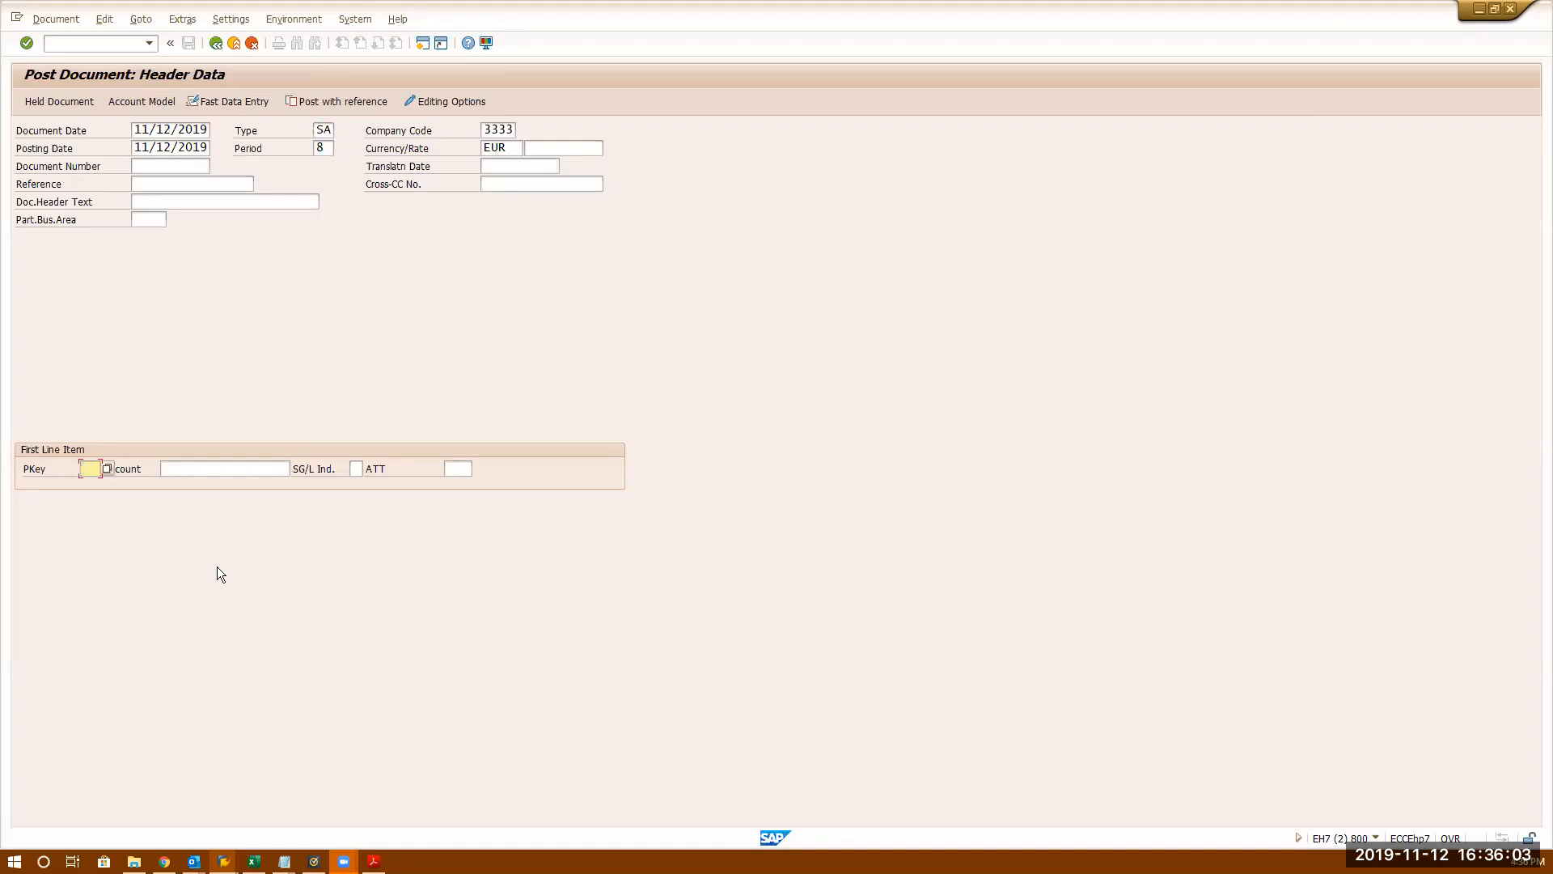
text(40)
click(217, 469)
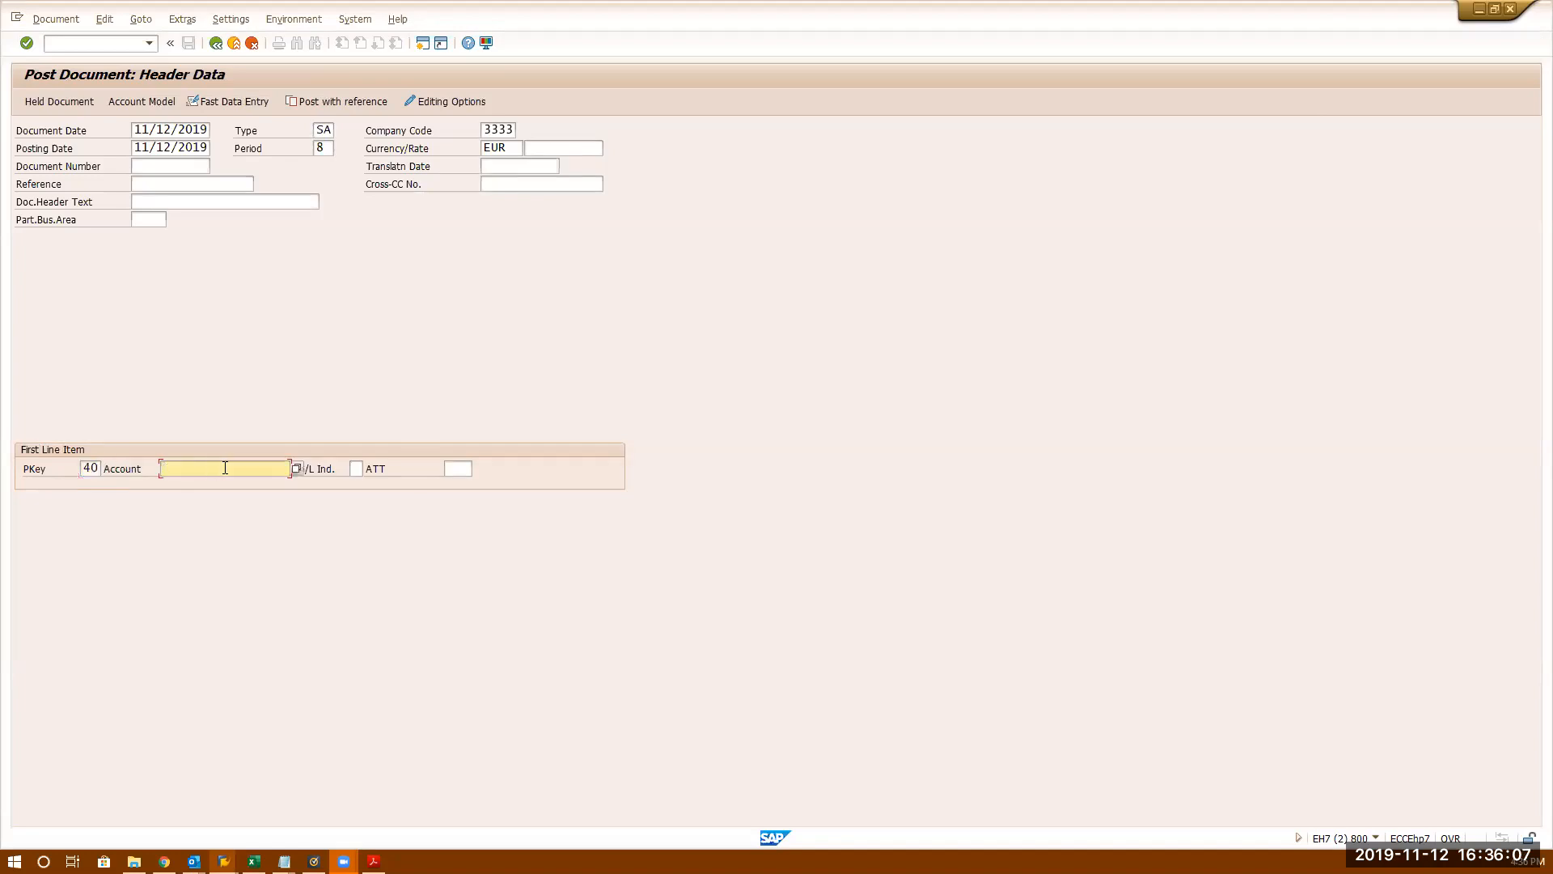
text(80000)
- Set reference JN and header text 'Test Clearing Function', then go to the line item
click(205, 184)
text(JN)
key(BackSpace)
key(BackSpace)
text(J)
key(BackSpace)
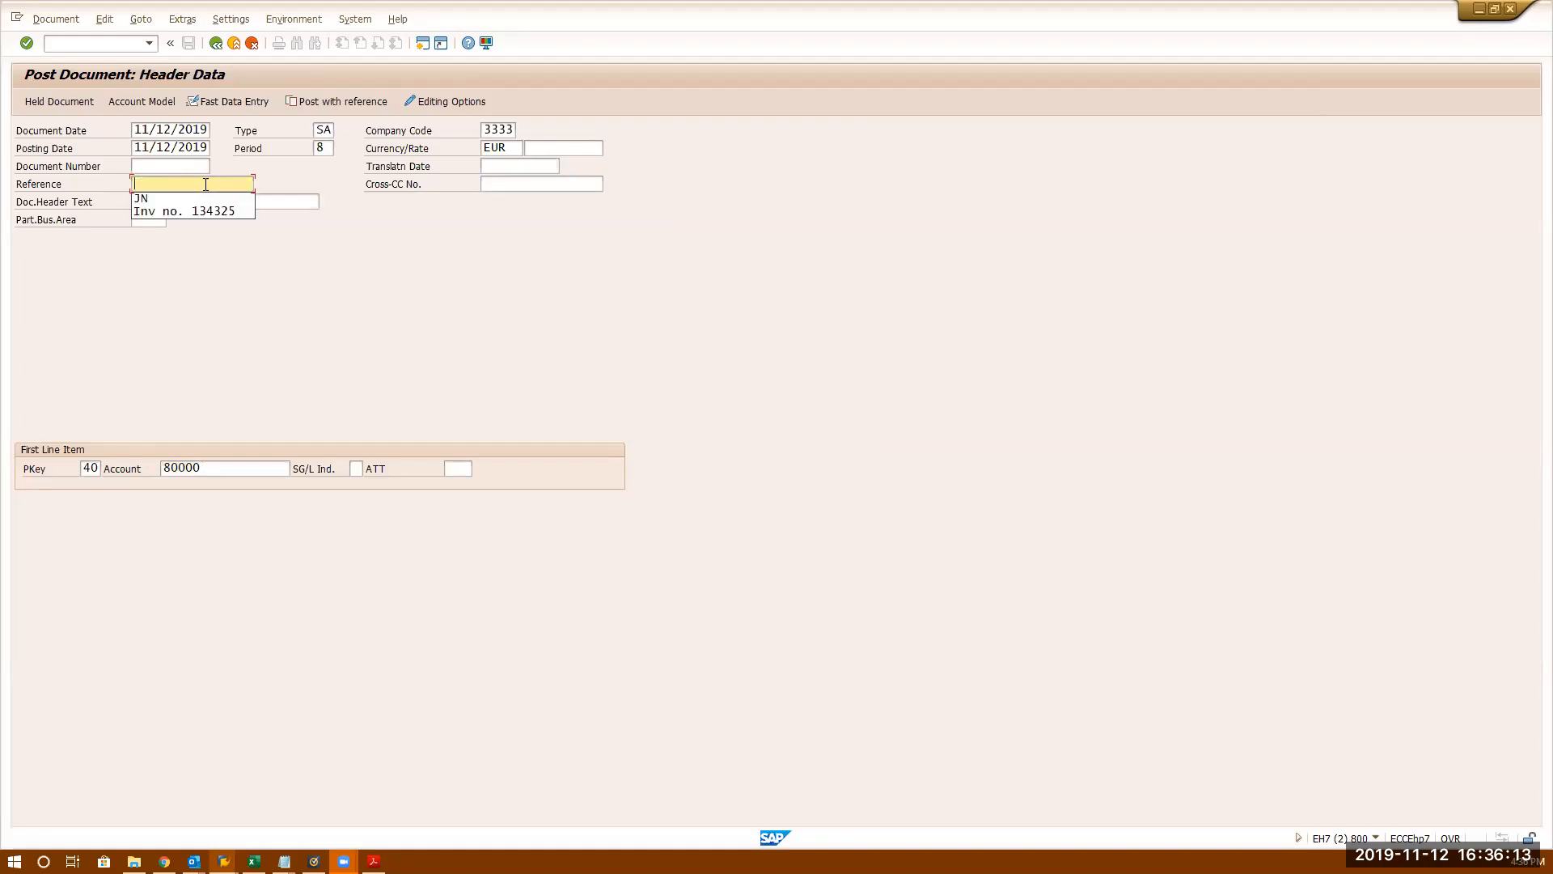
text(JN)
key(Tab)
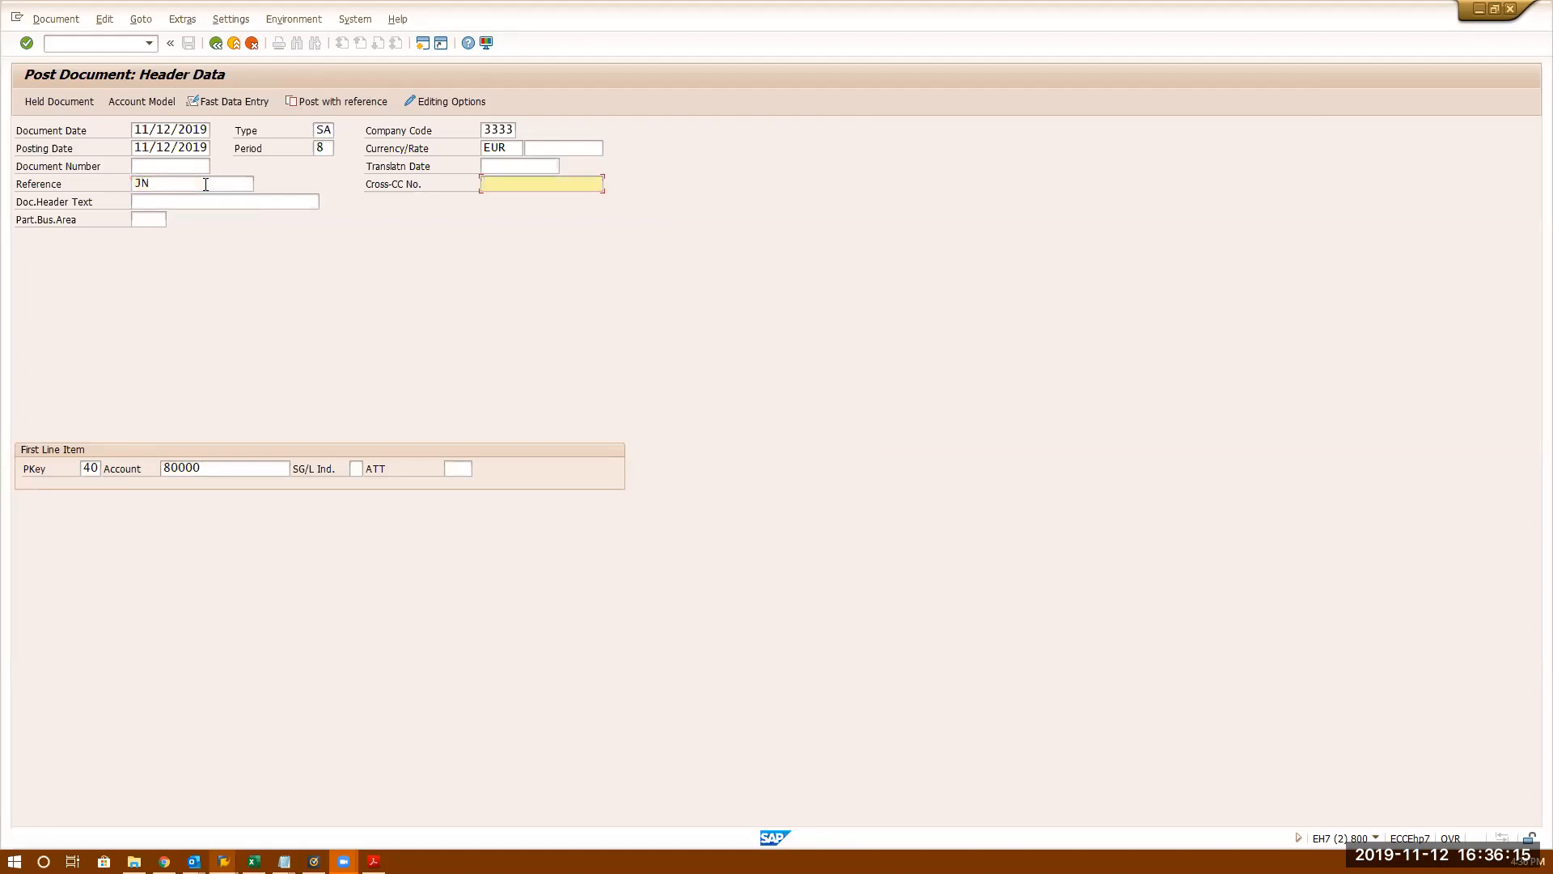
click(194, 202)
text(Test )
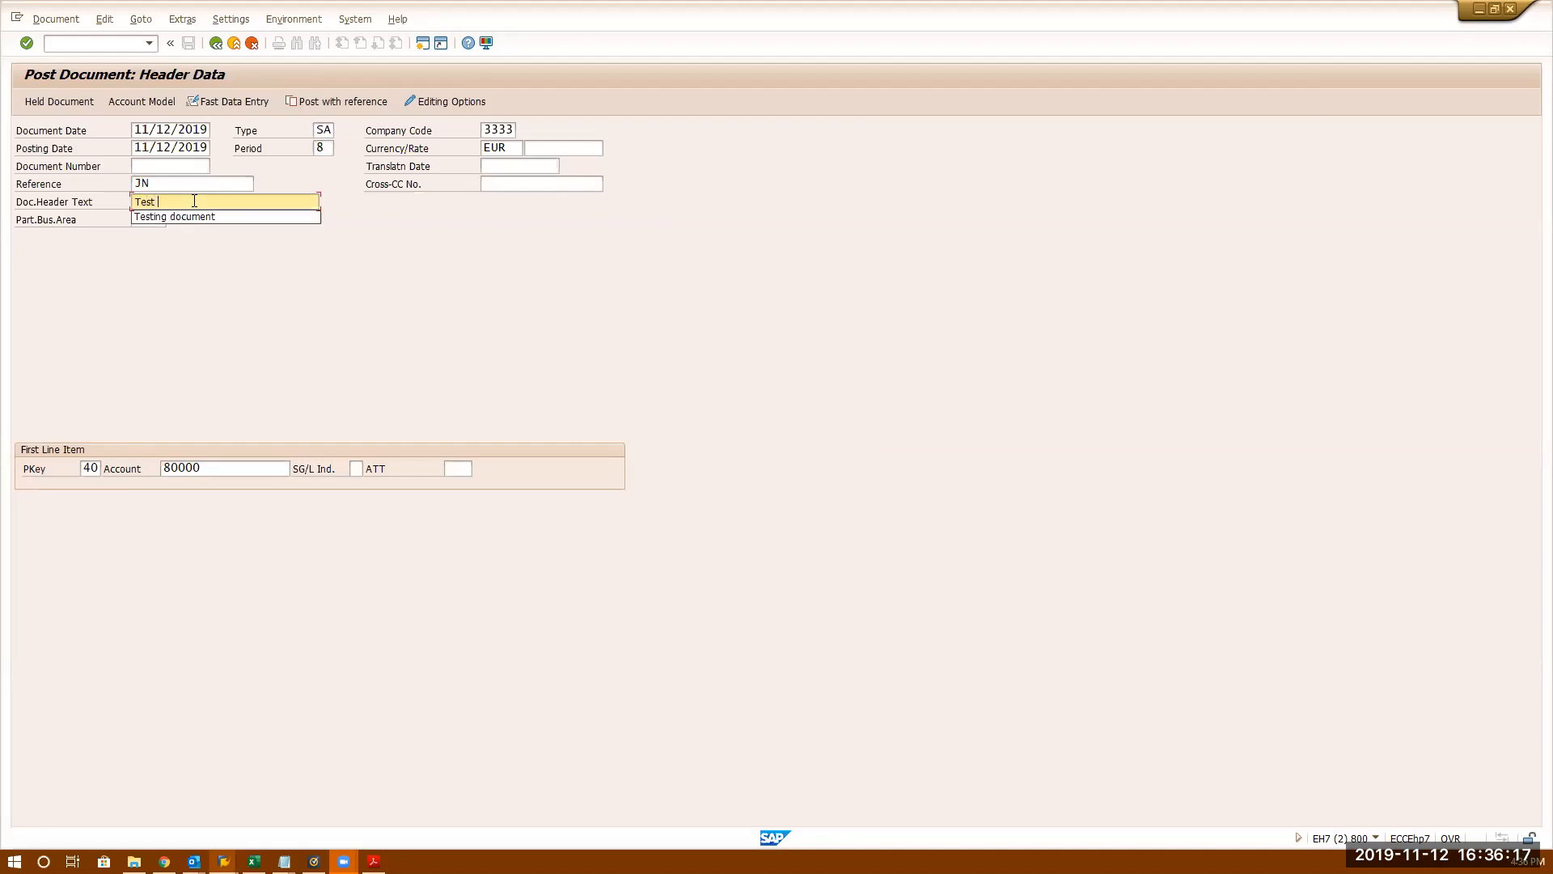
text(Clearing Function)
key(Return)
- Give the debit item amount 1000, due date 12/31/2019 and text 'Clearing Function'
text(100)
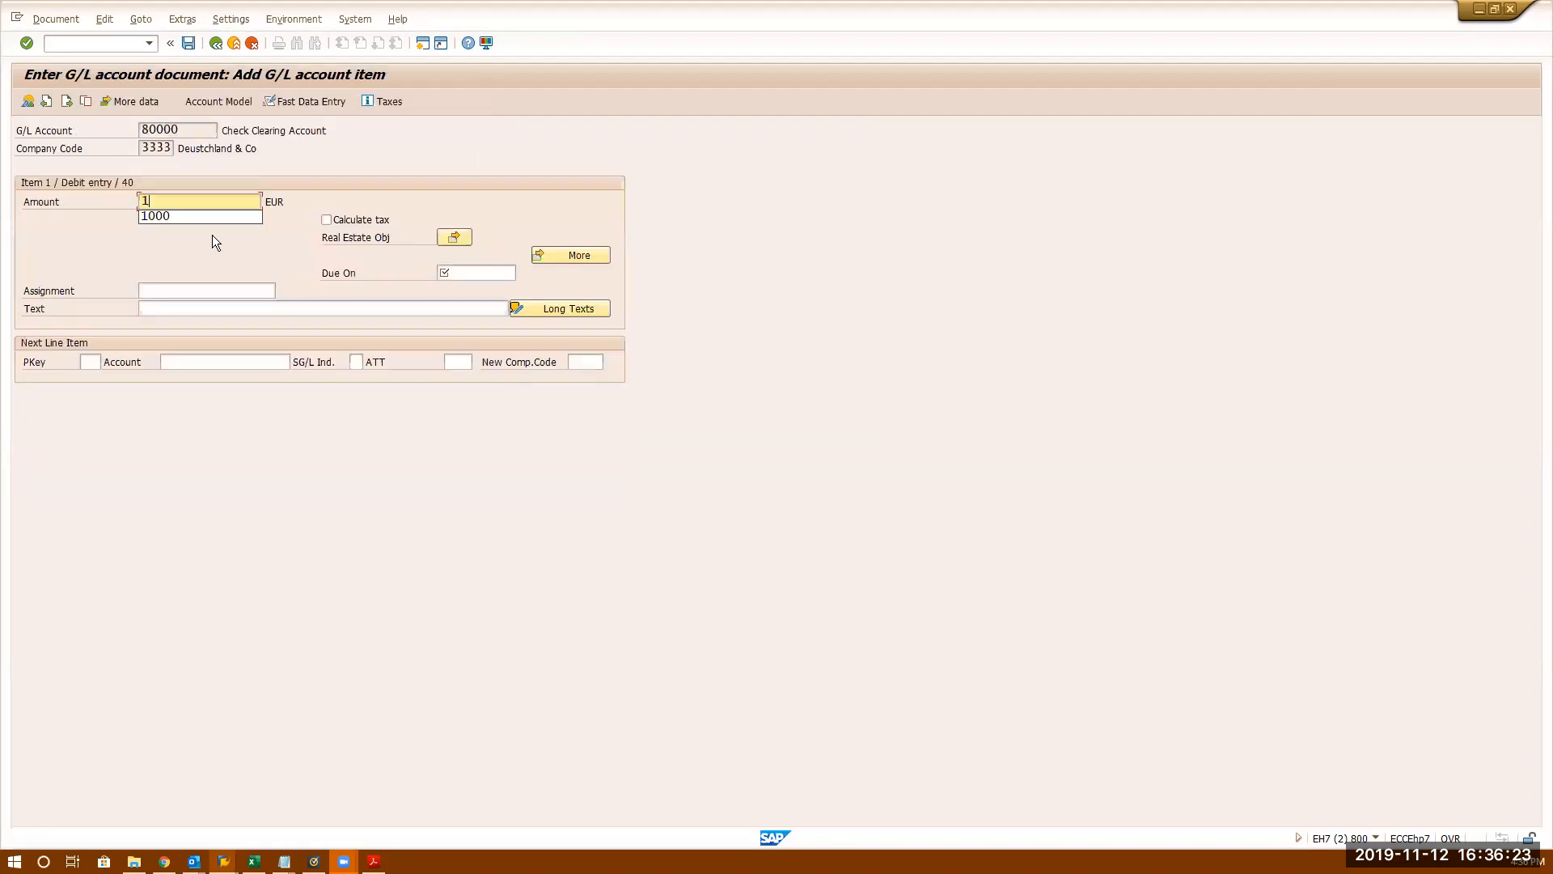
click(179, 217)
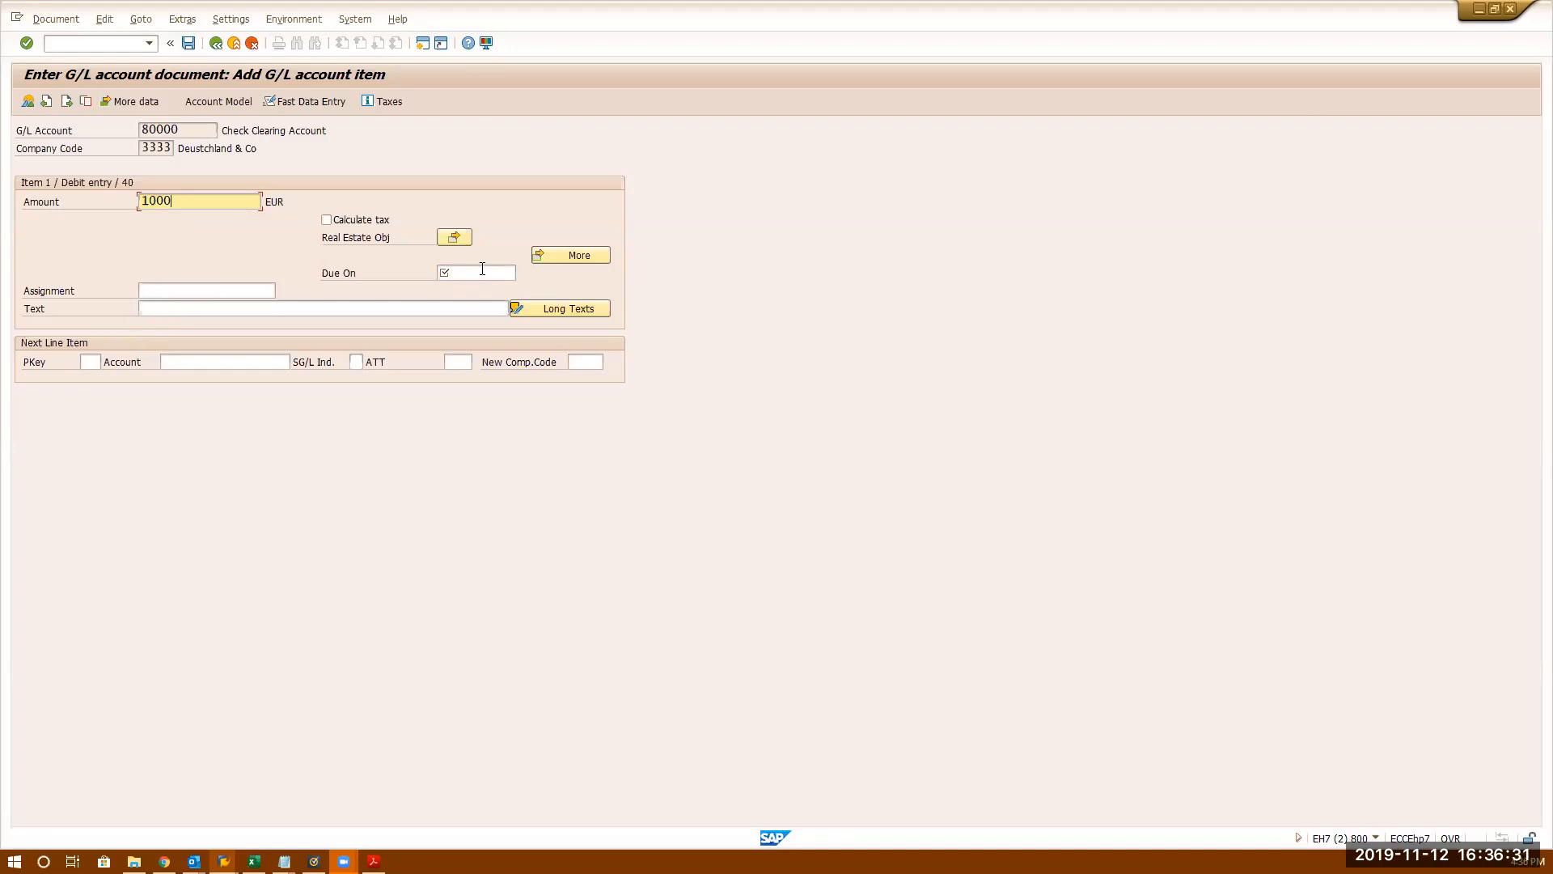
click(483, 270)
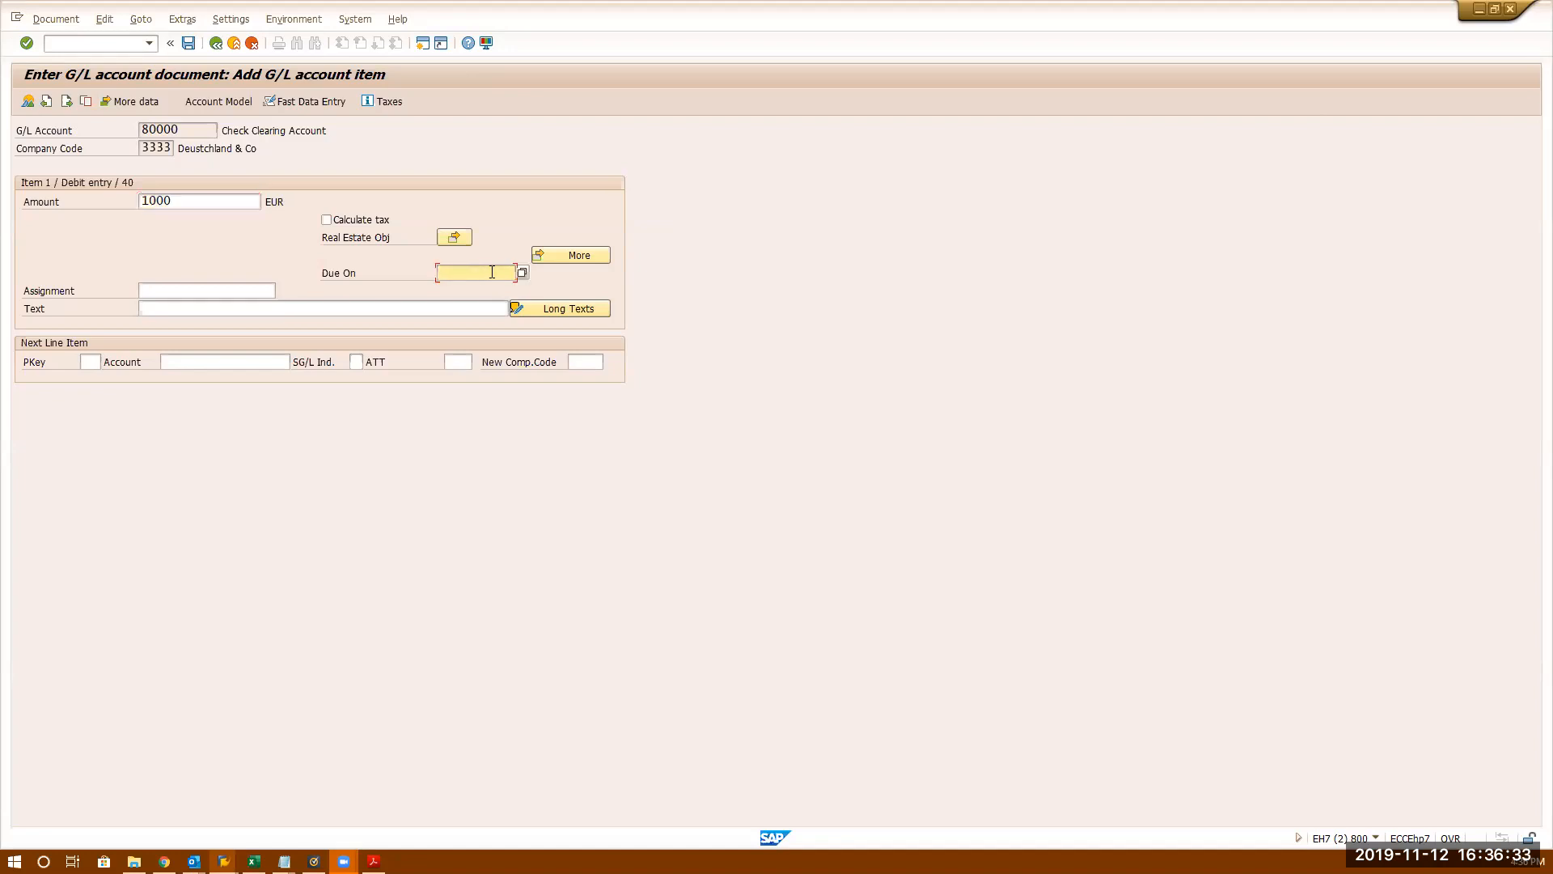
text(12/31/2019)
click(160, 308)
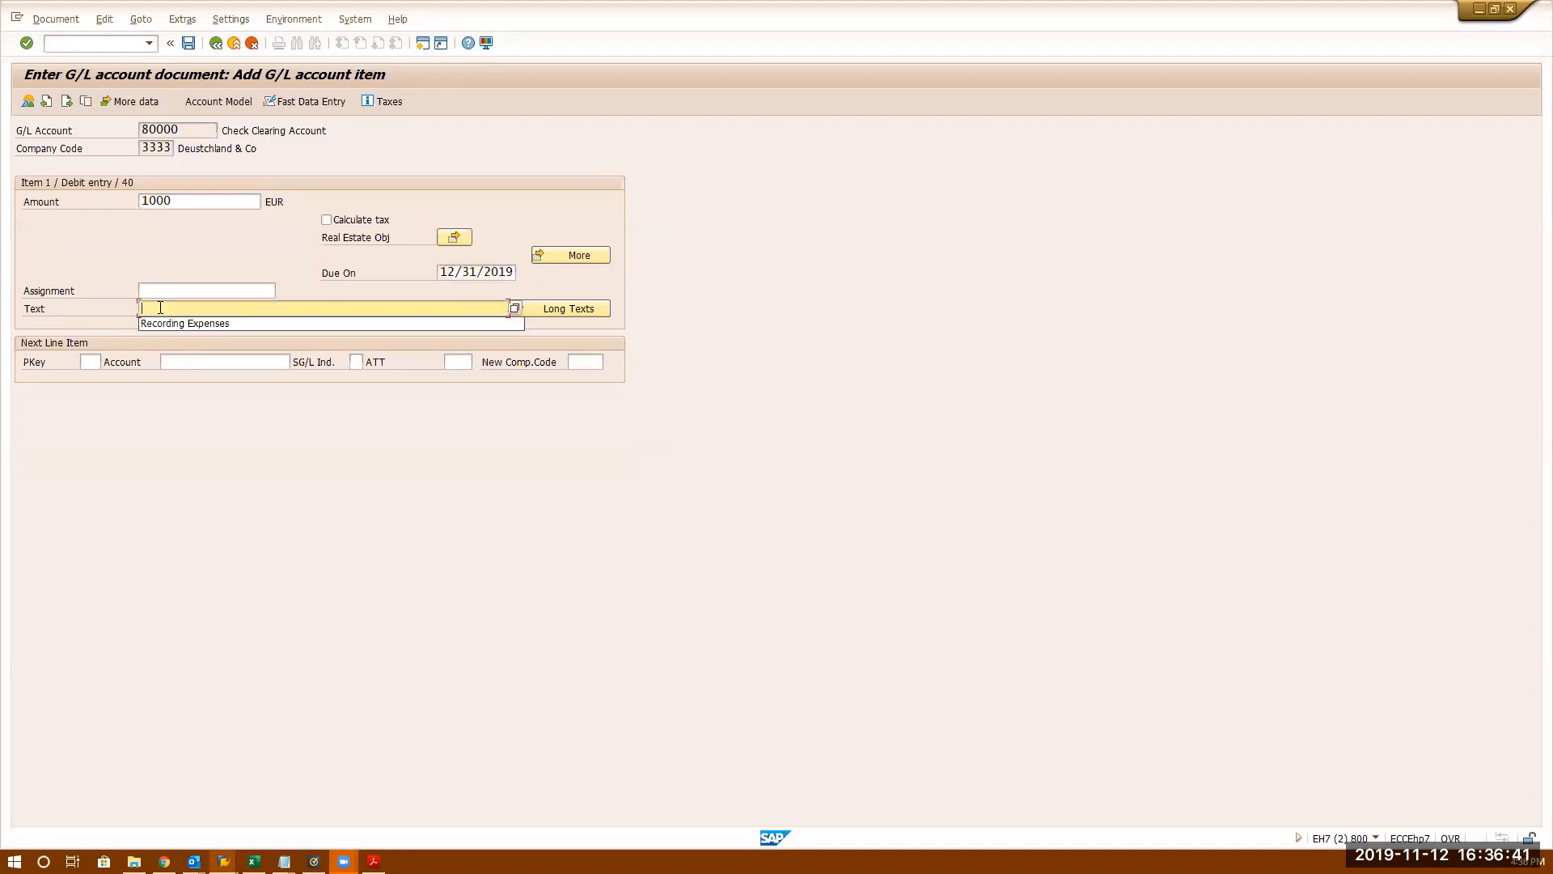
text(Cle)
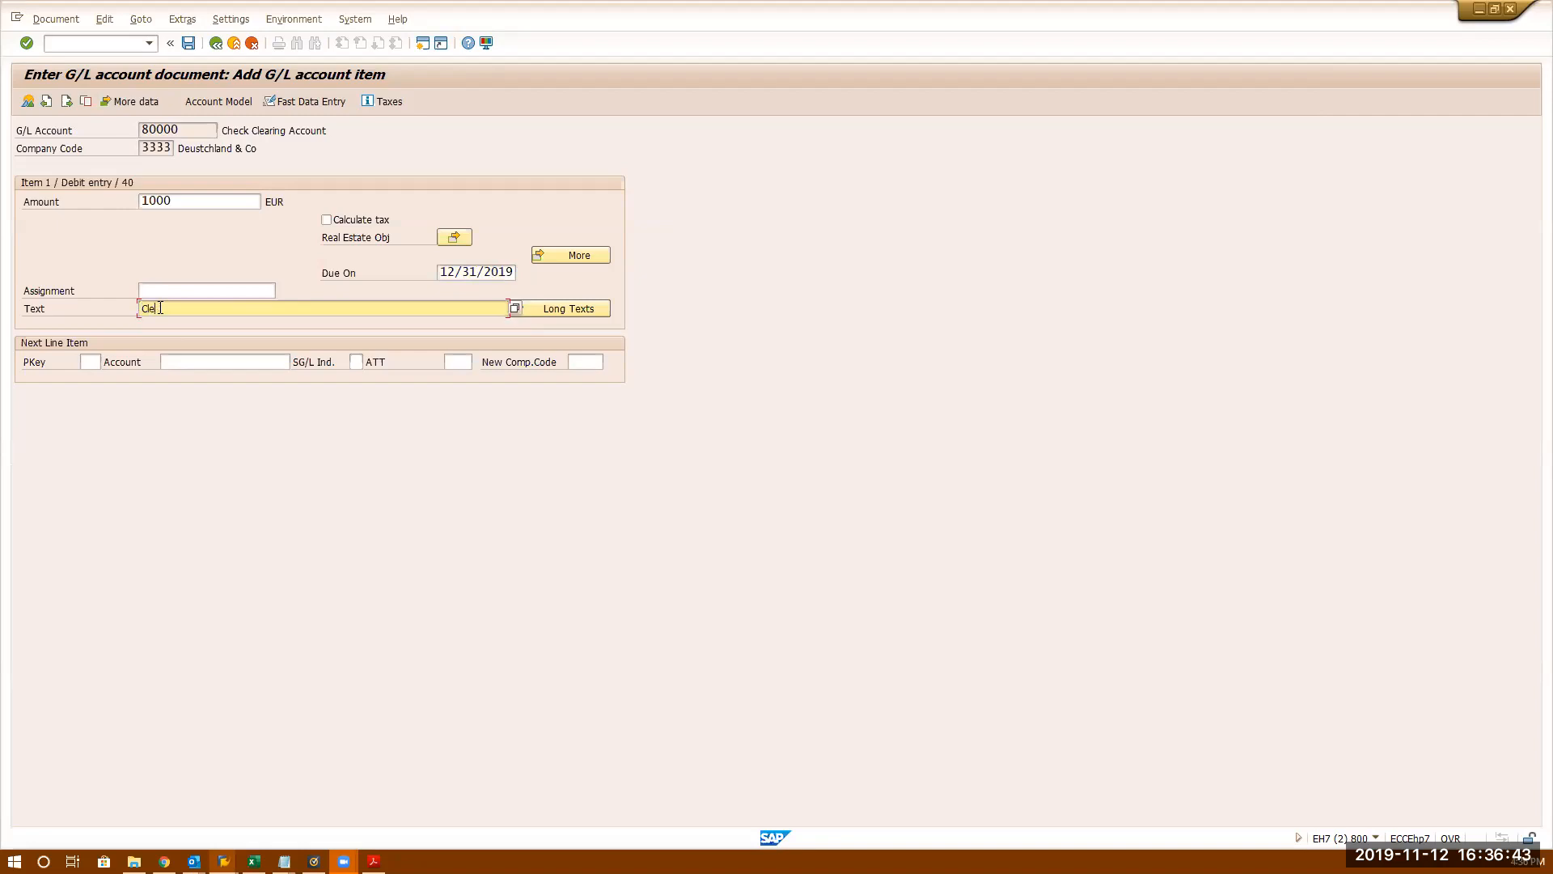
text(aring Function)
- Set the next line item's posting key to 50
click(160, 290)
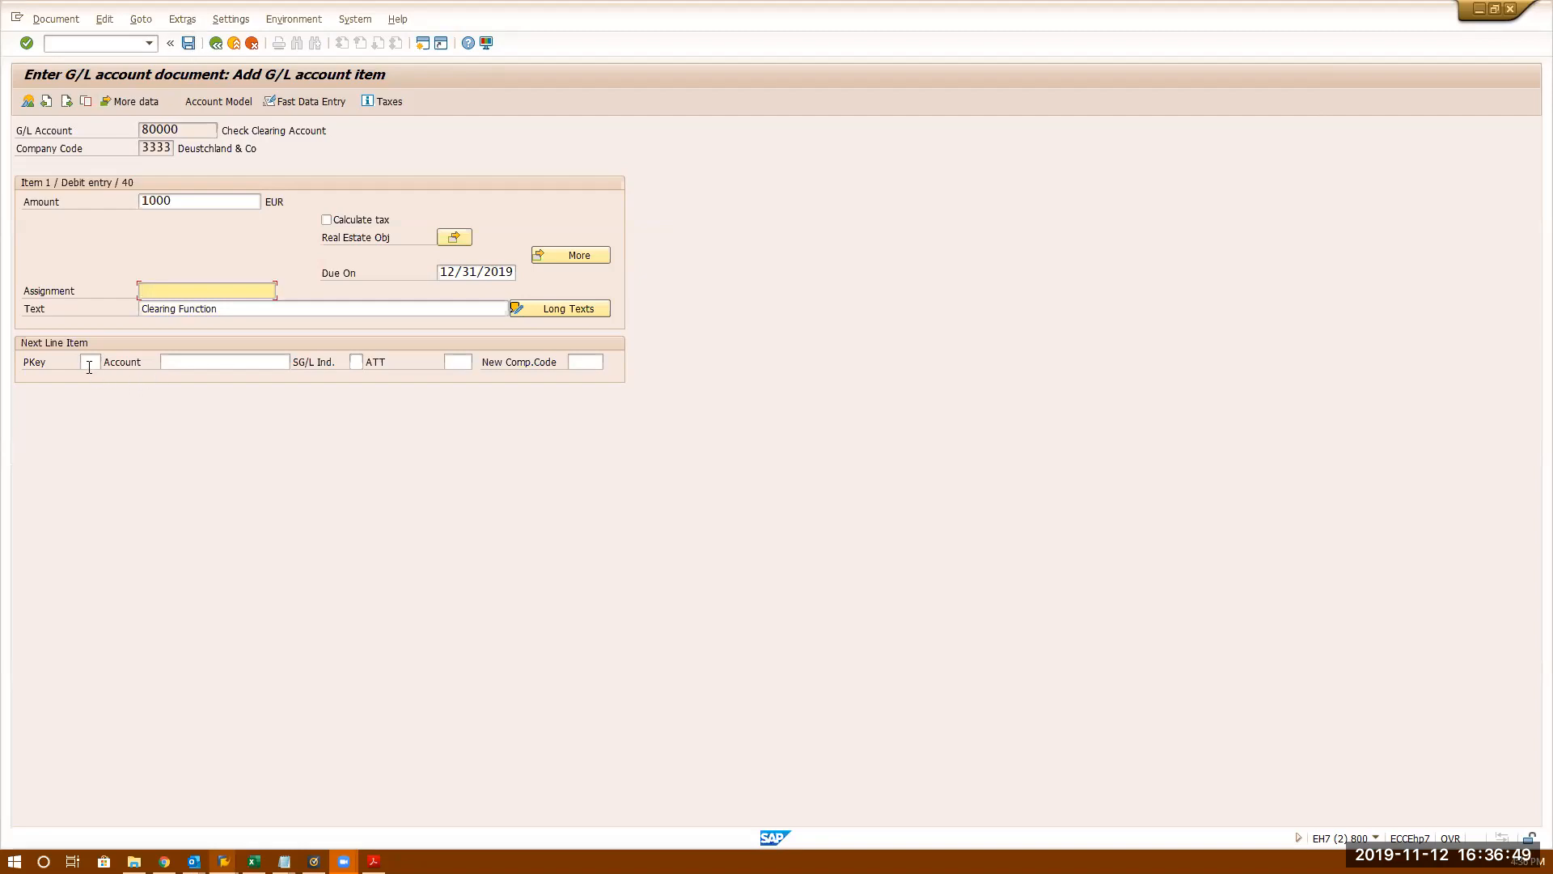
click(89, 363)
text(50)
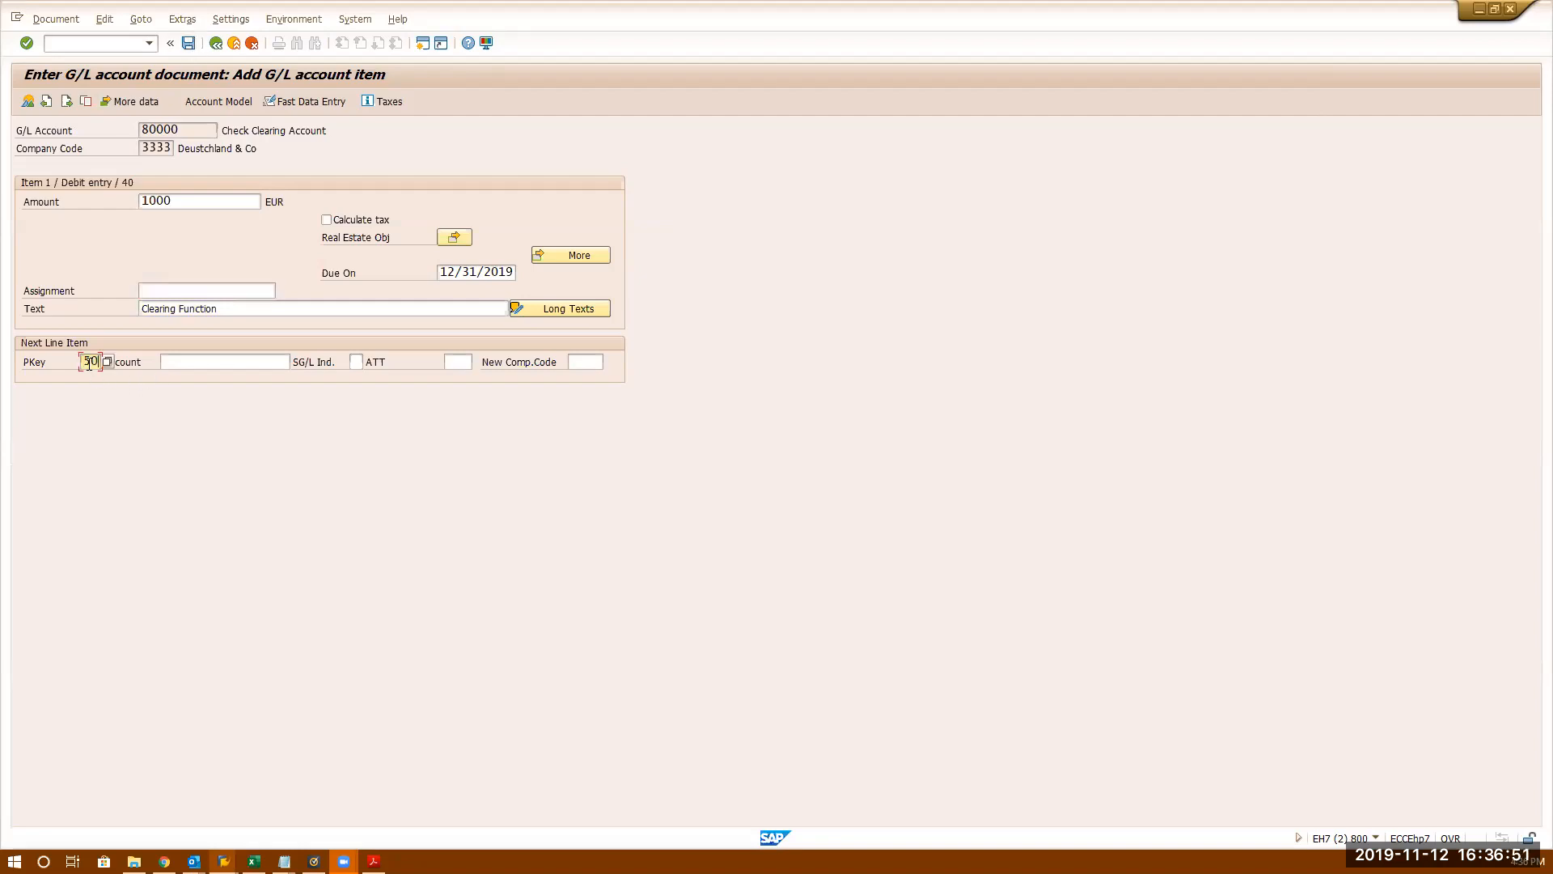
click(202, 362)
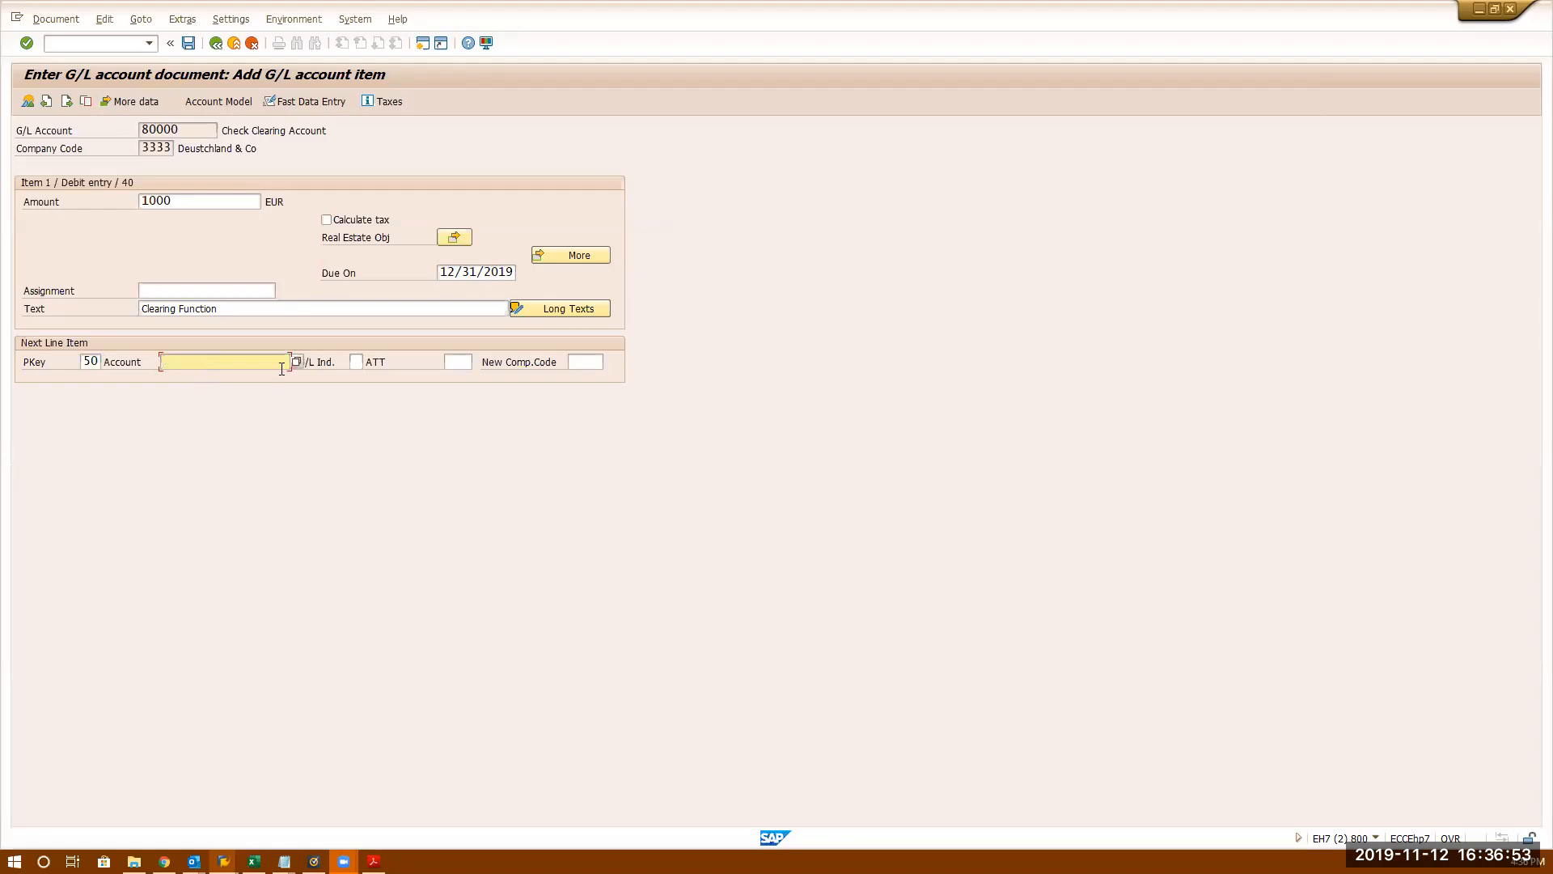
- Search G/L accounts in company code 3333 and pick Adv Expenses 400518 for the credit line
key(Return)
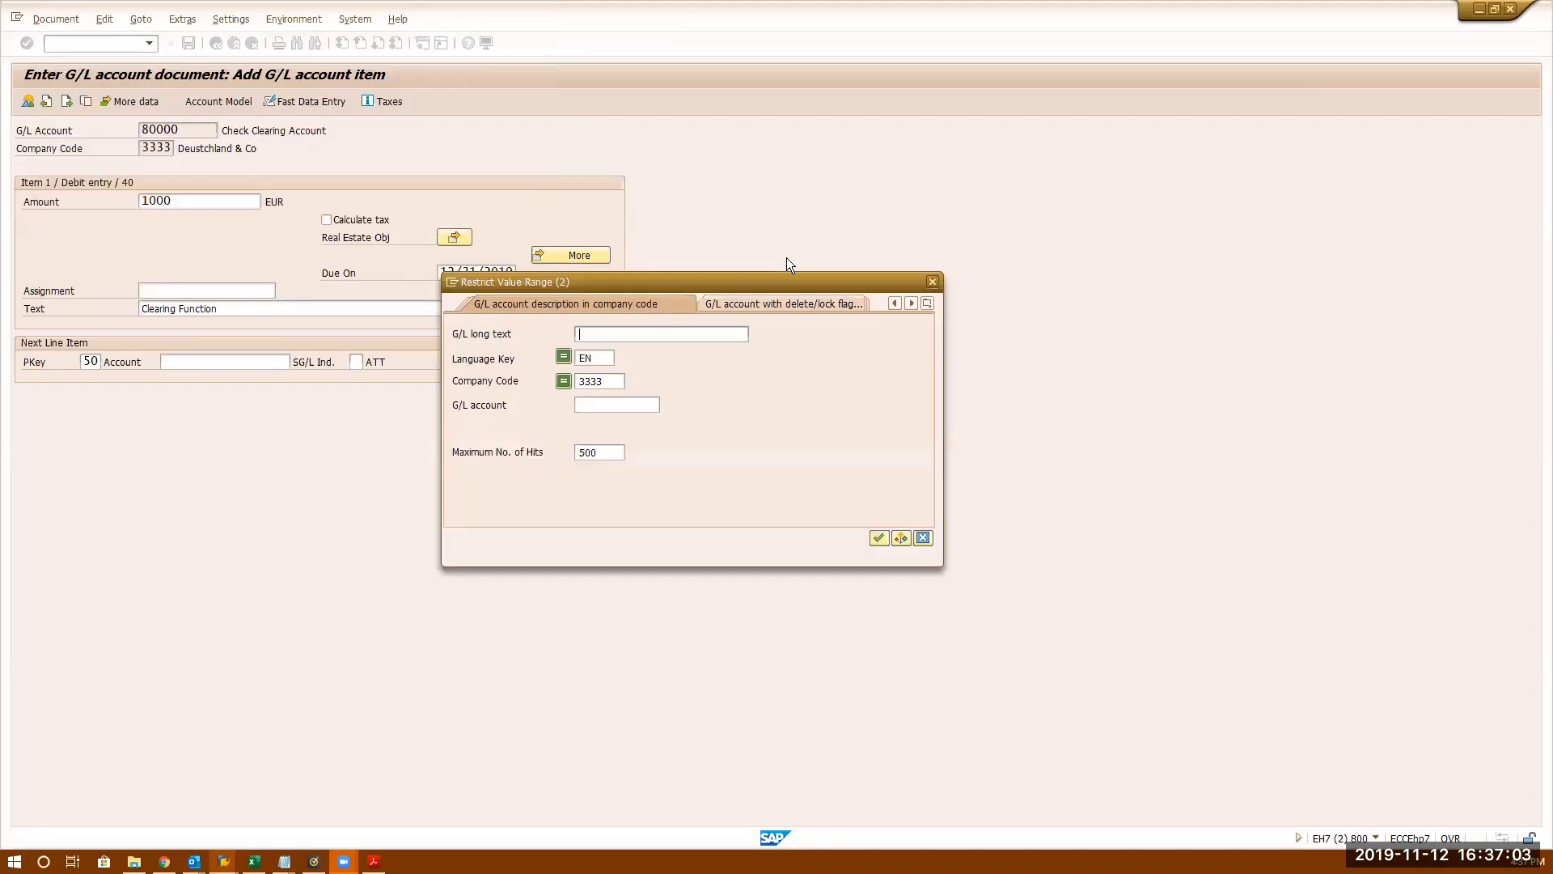
click(795, 374)
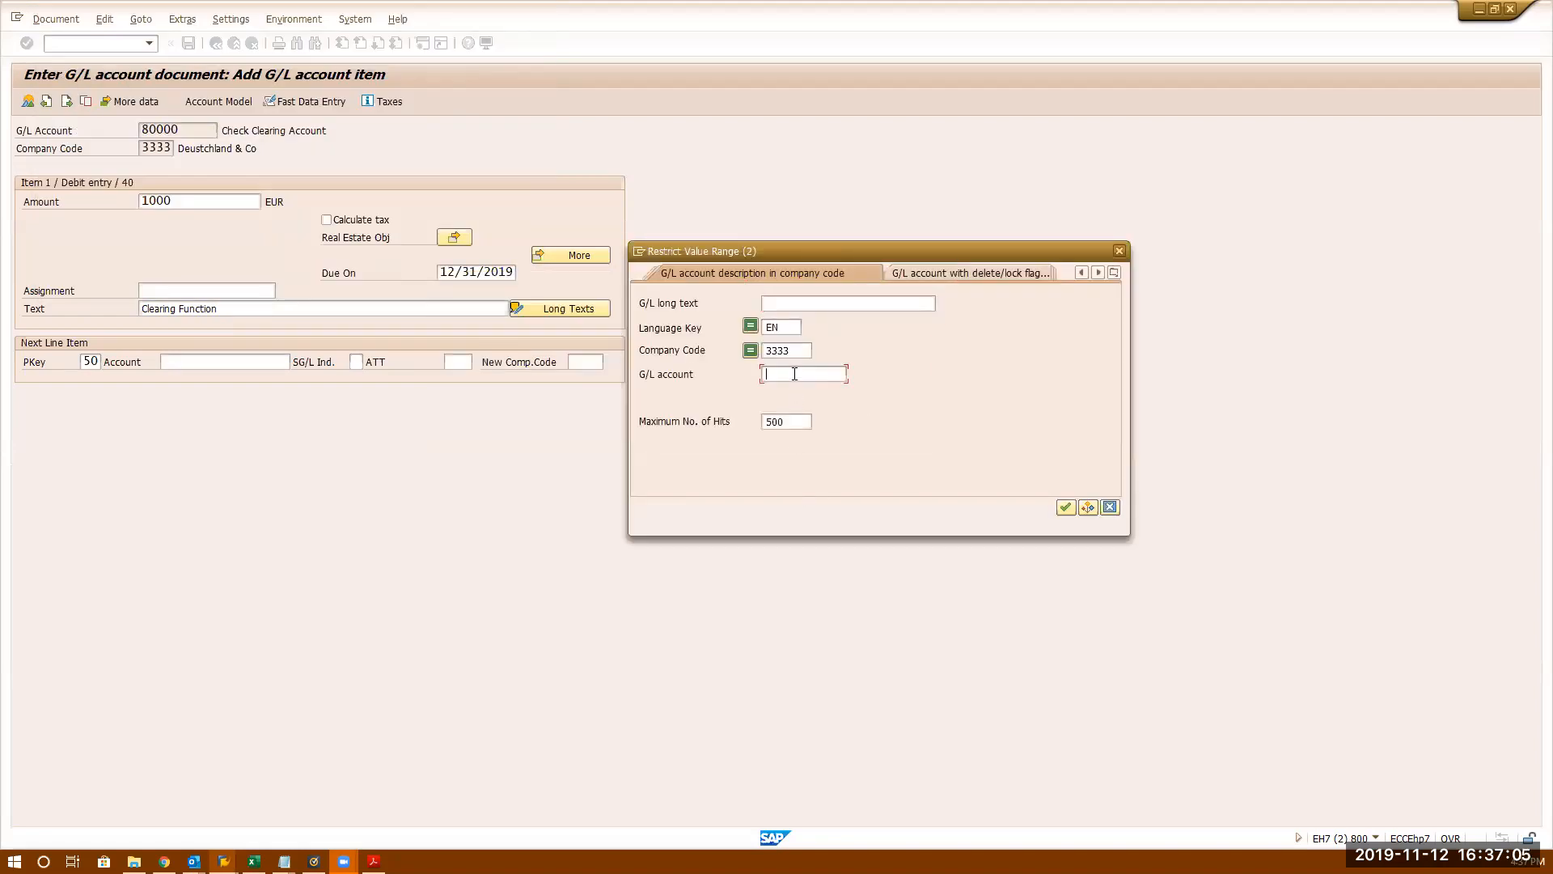
key(Return)
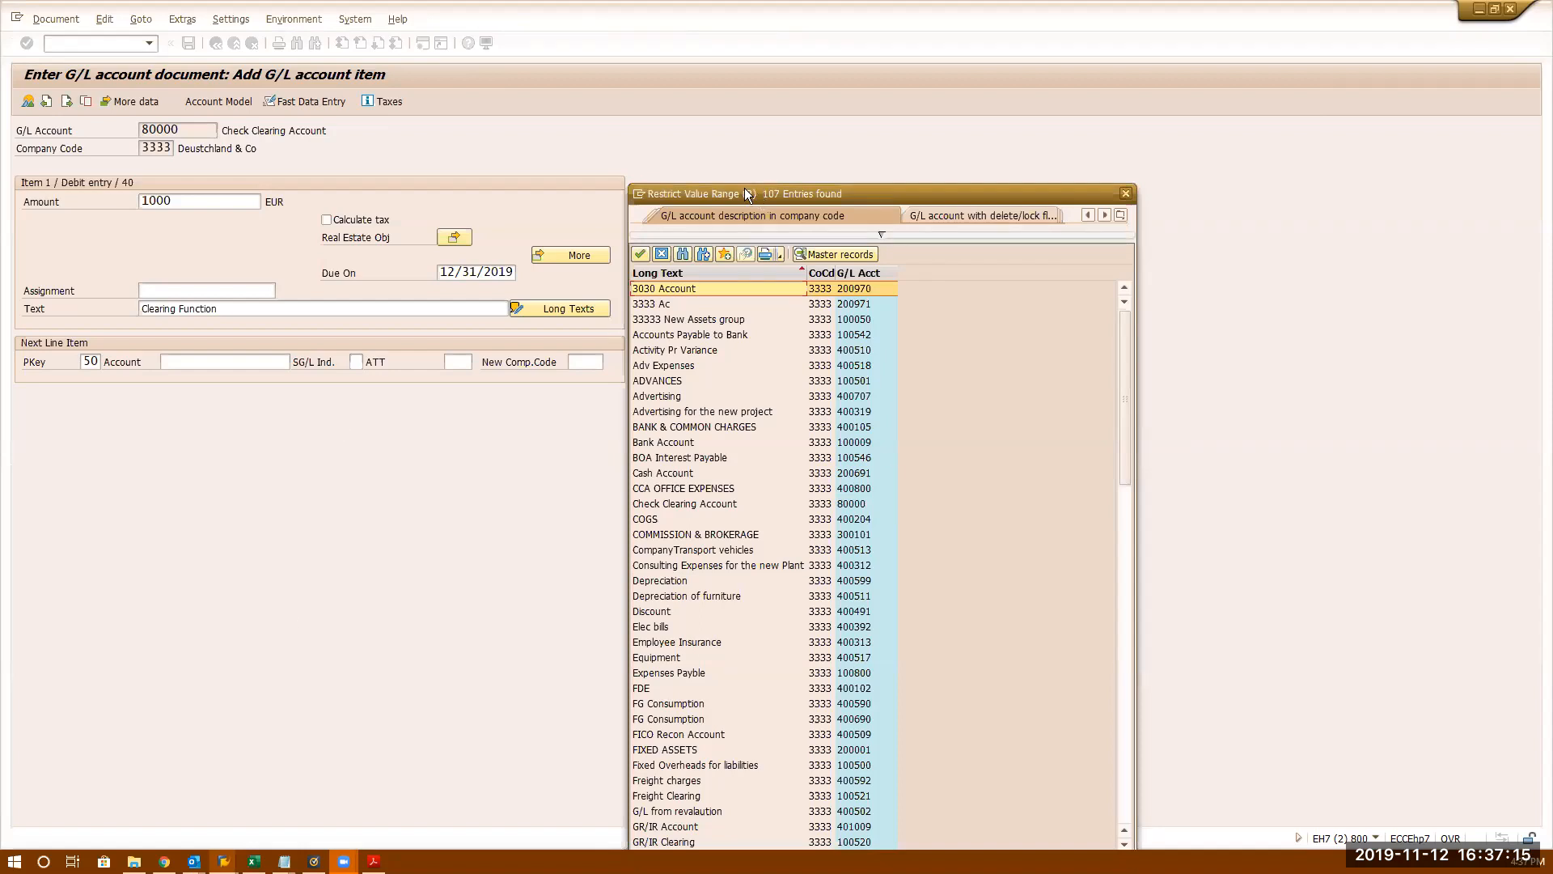
drag(744, 188, 681, 89)
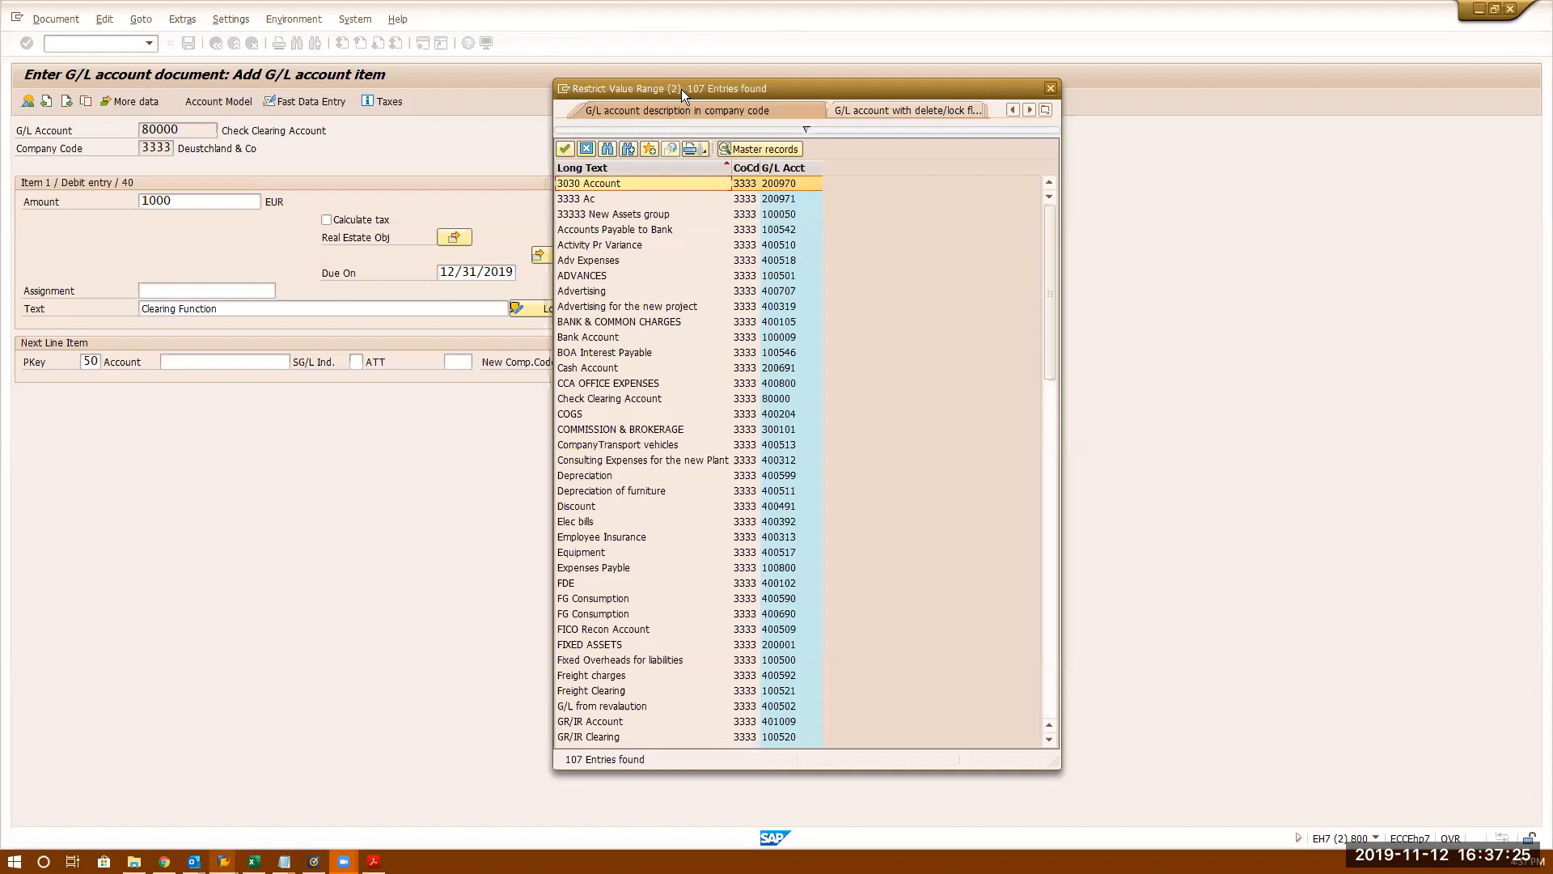
double_click(639, 262)
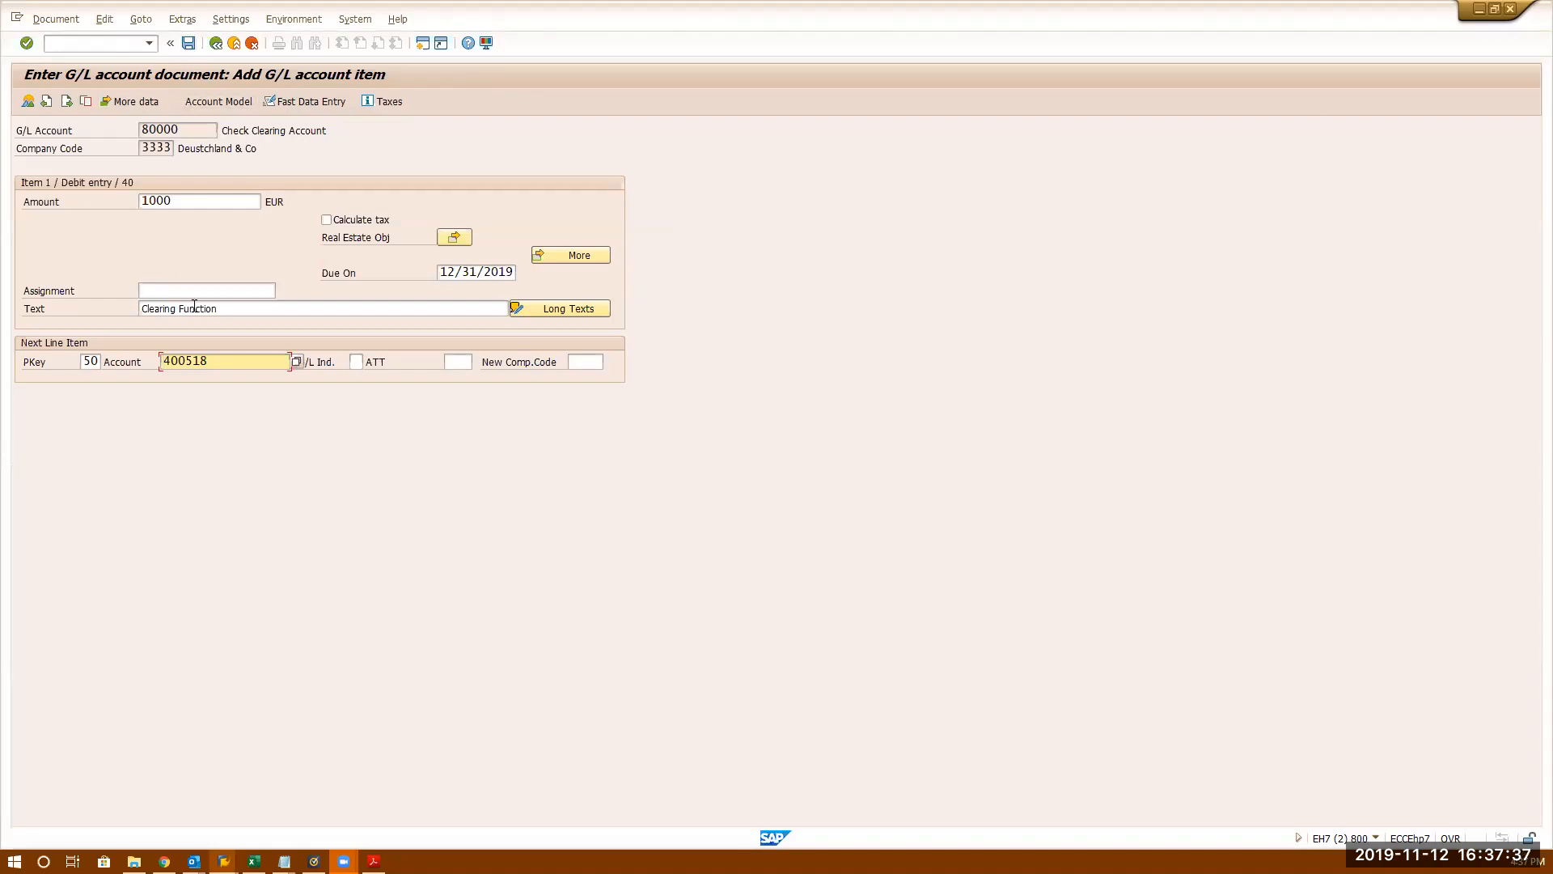
key(Return)
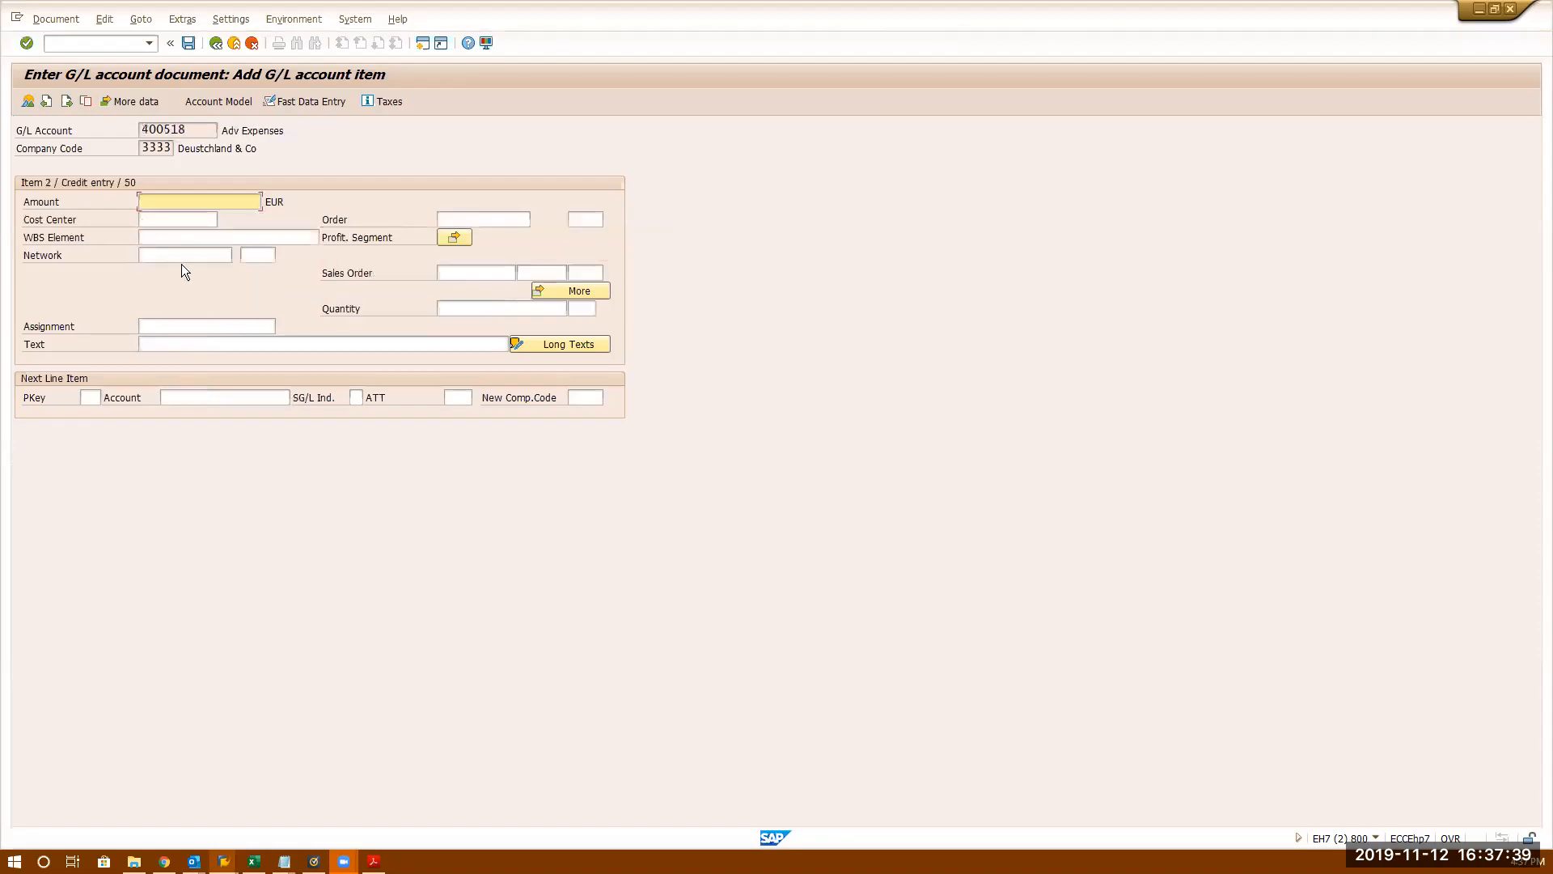
- Enter 1000 as the credit item amount and attempt to post
text(1000)
click(187, 43)
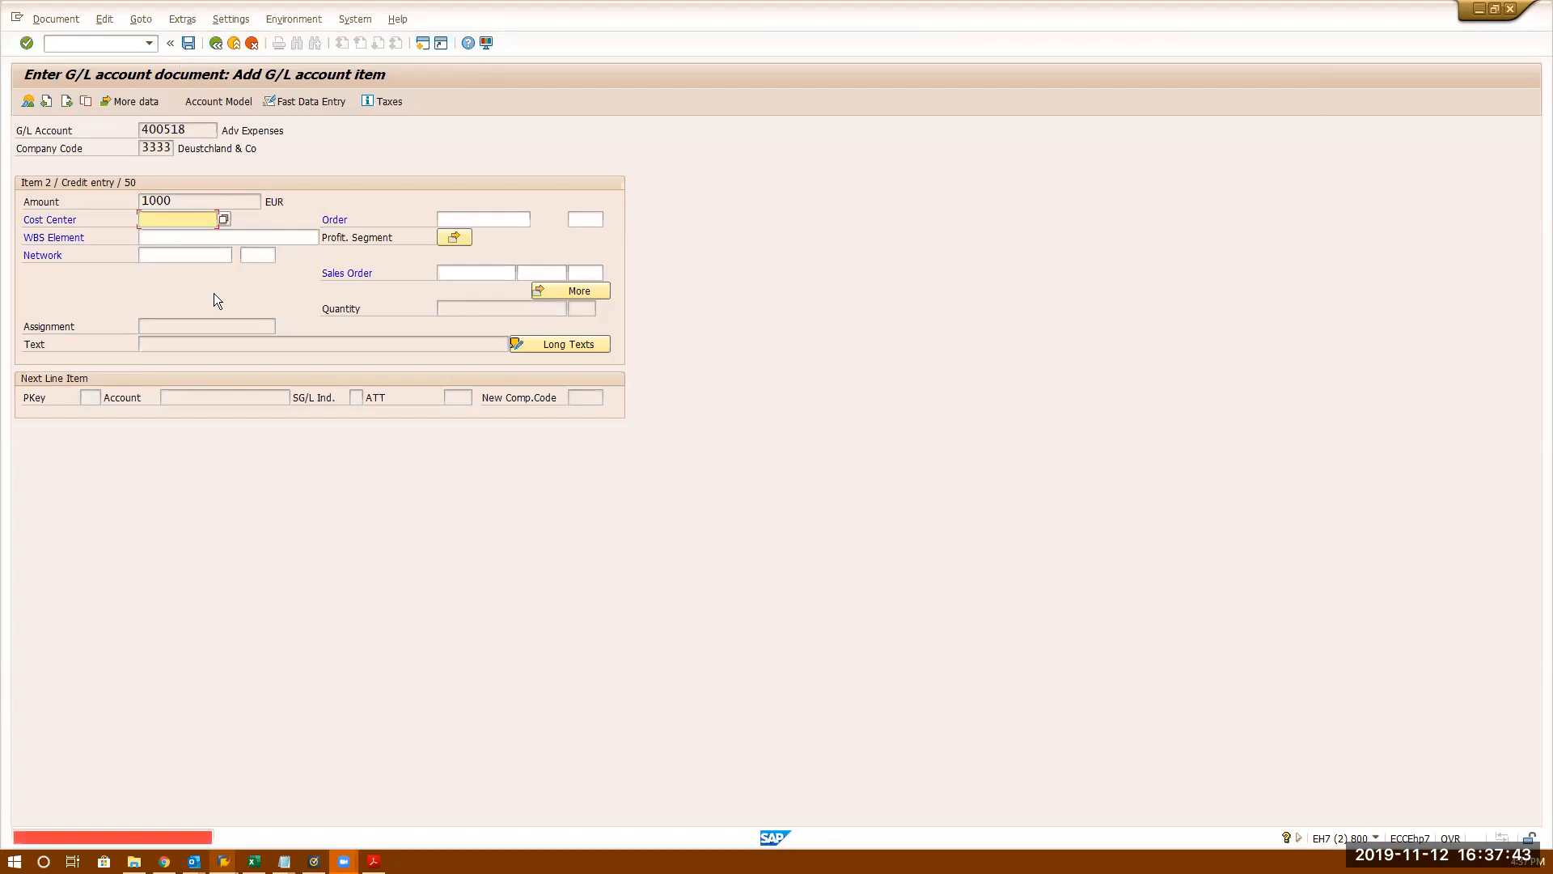
drag(194, 129, 110, 130)
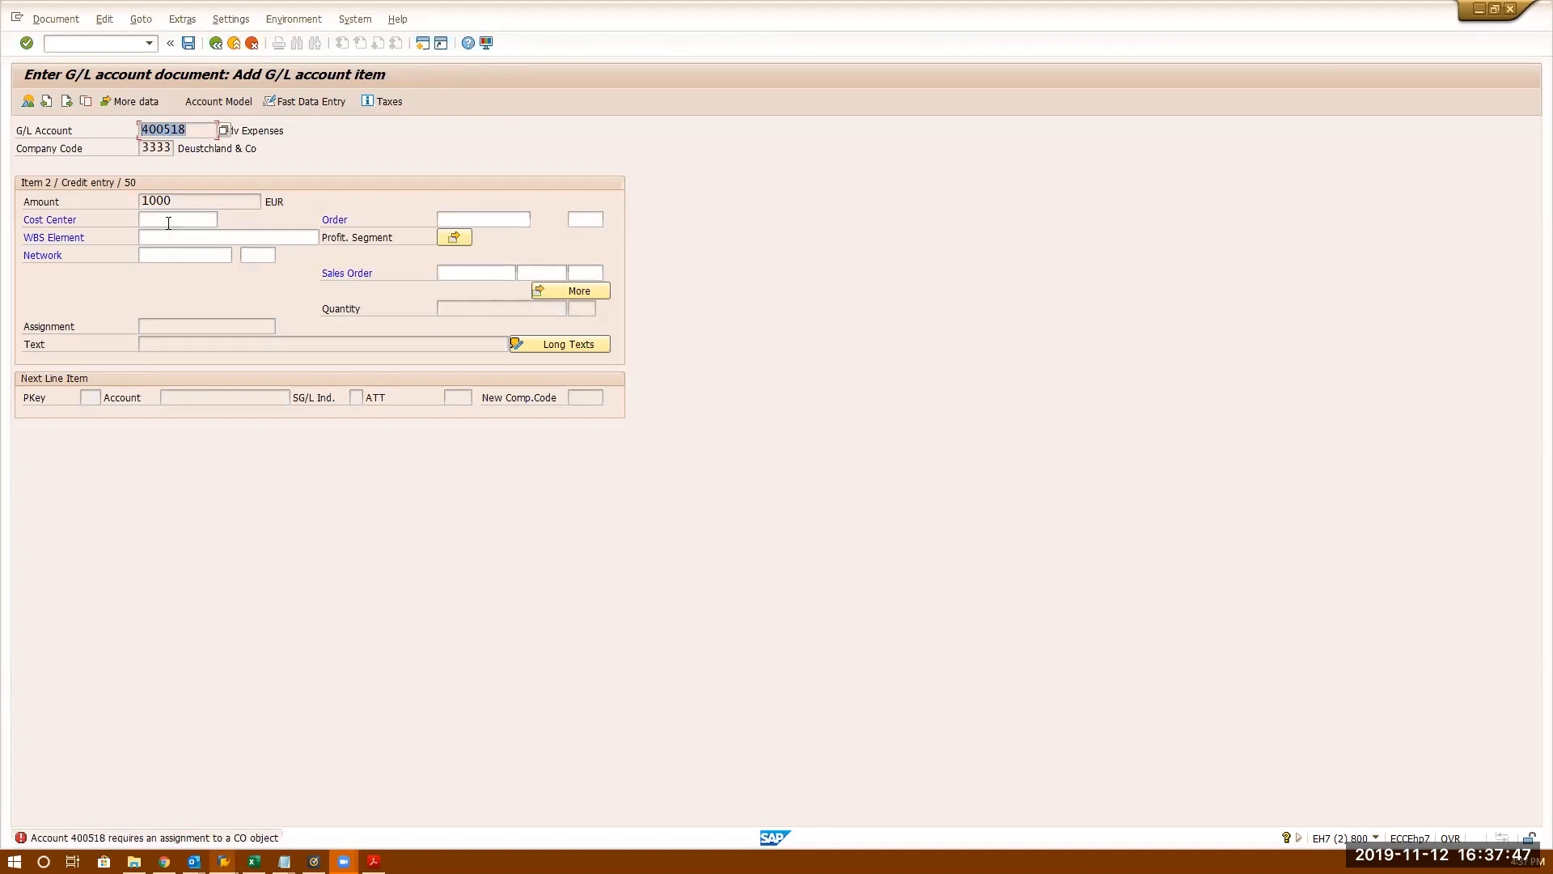
- Assign cost center 1003 (PAINT SHOT) to the credit item and post the document
click(202, 220)
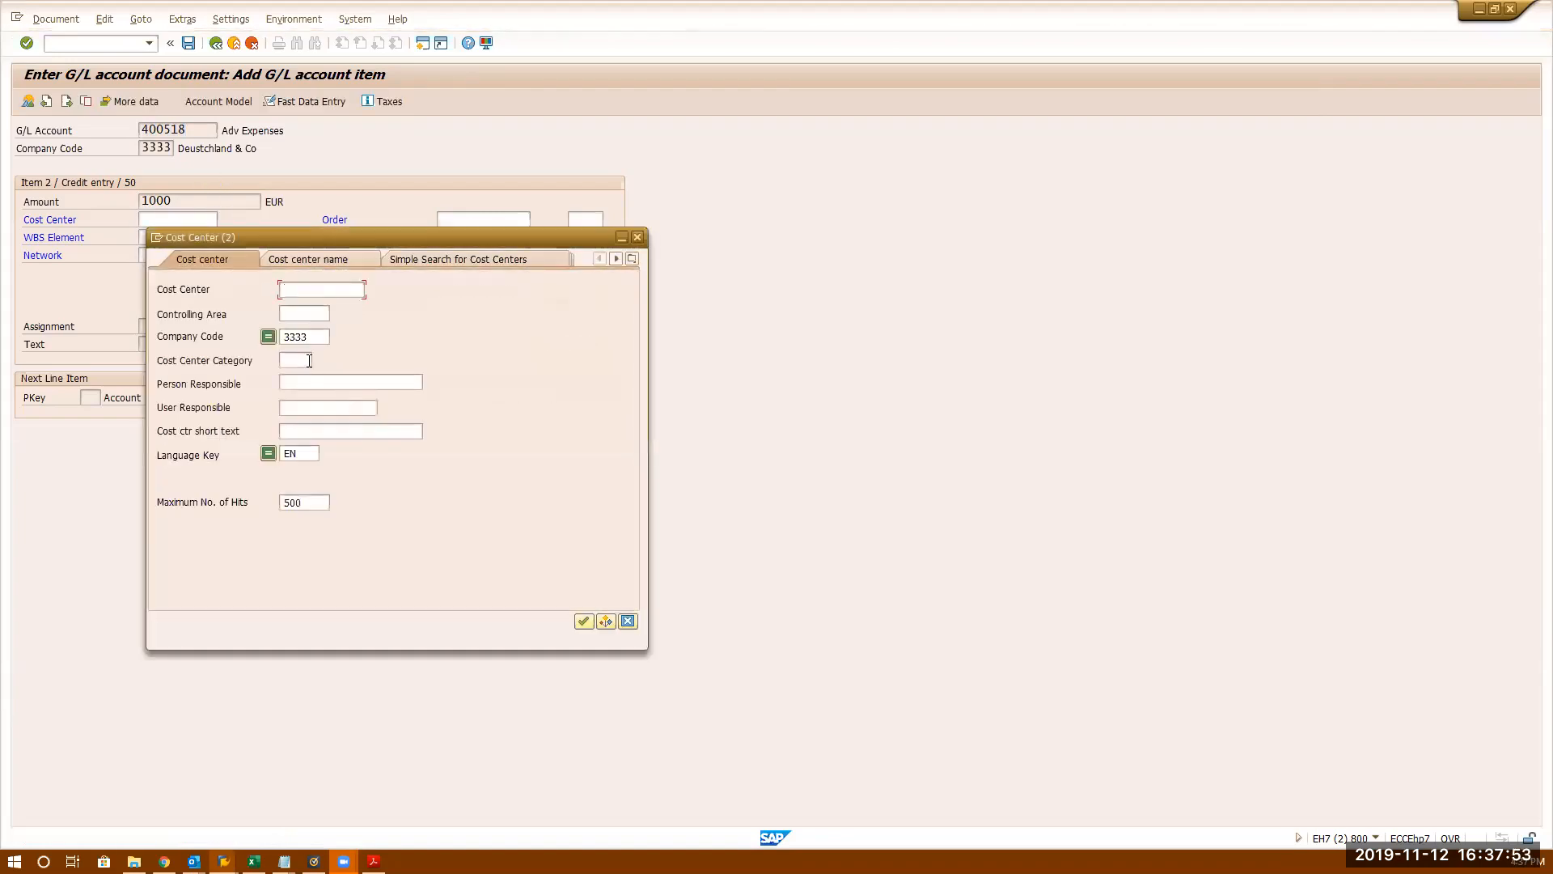
drag(400, 242, 823, 224)
key(Return)
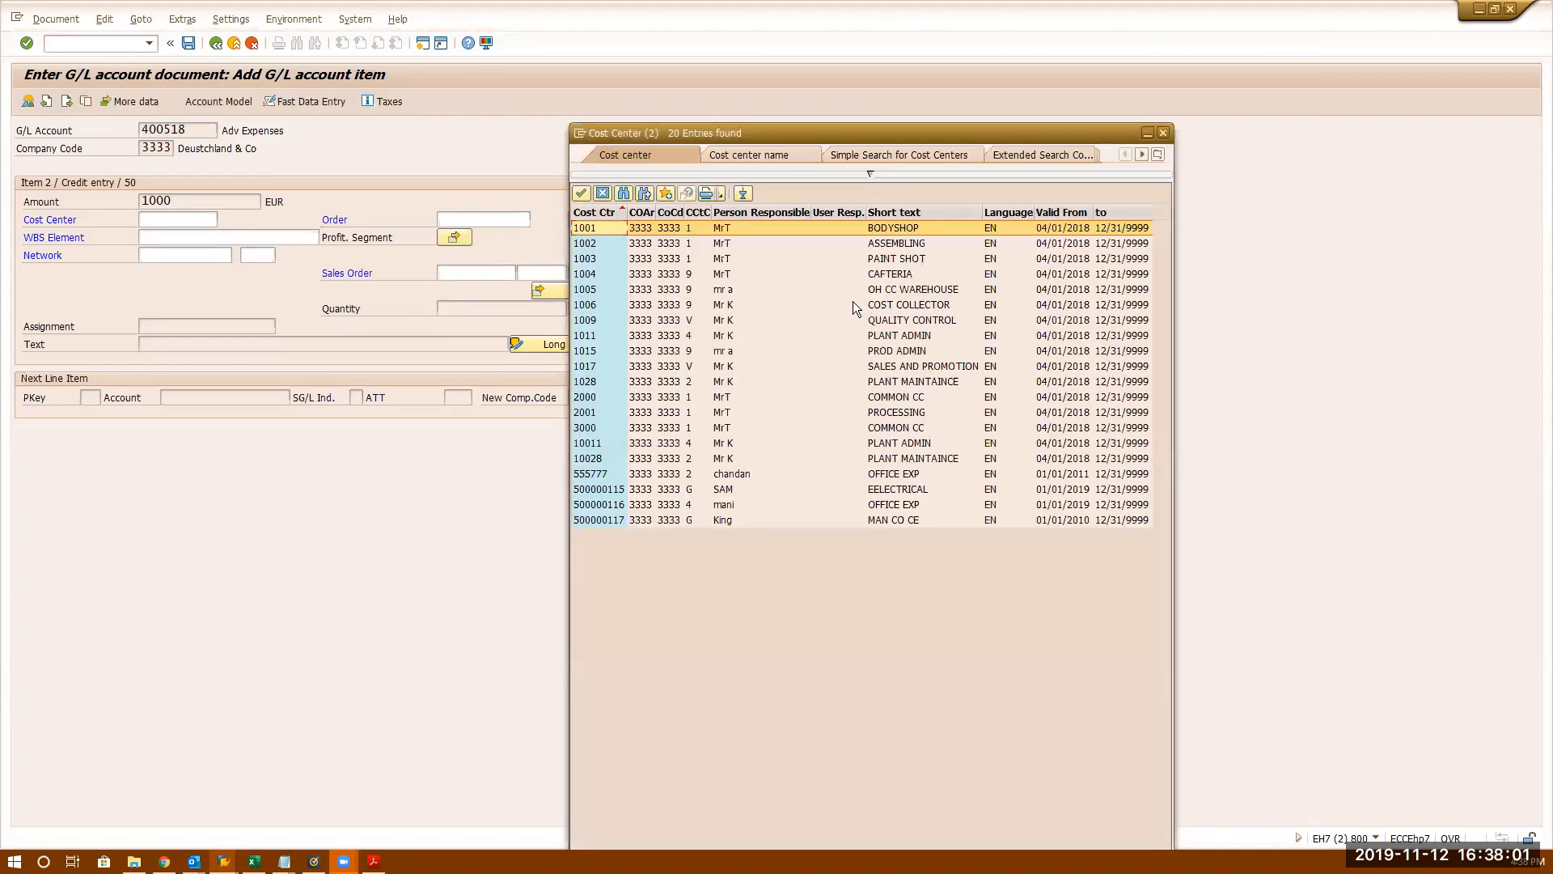
double_click(872, 259)
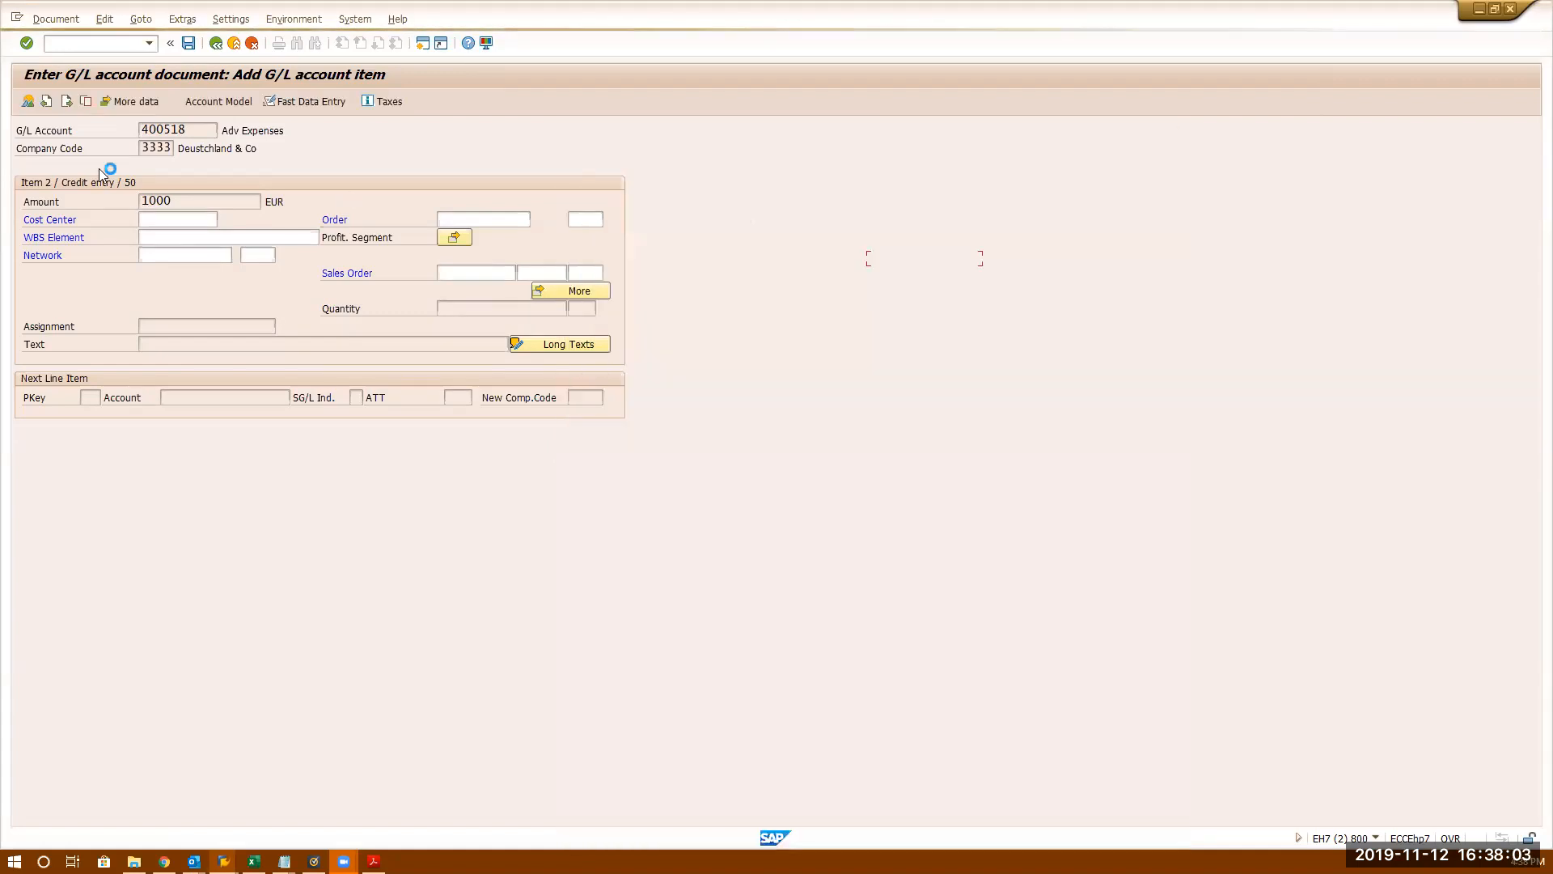
click(189, 42)
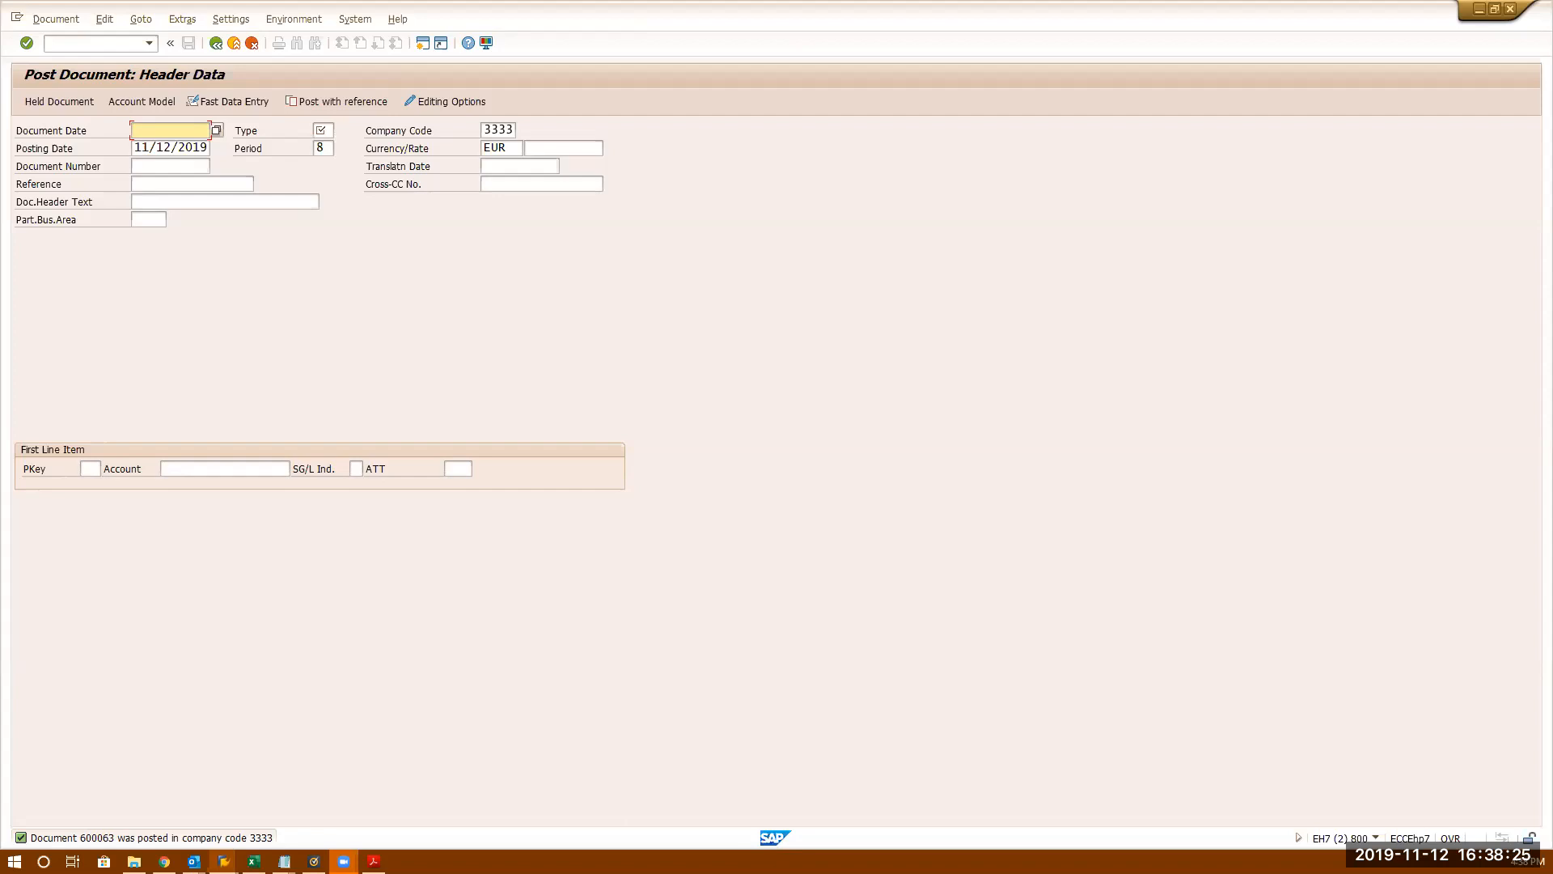
- Switch from SAP GUI to the web browser
key(alt+Tab)
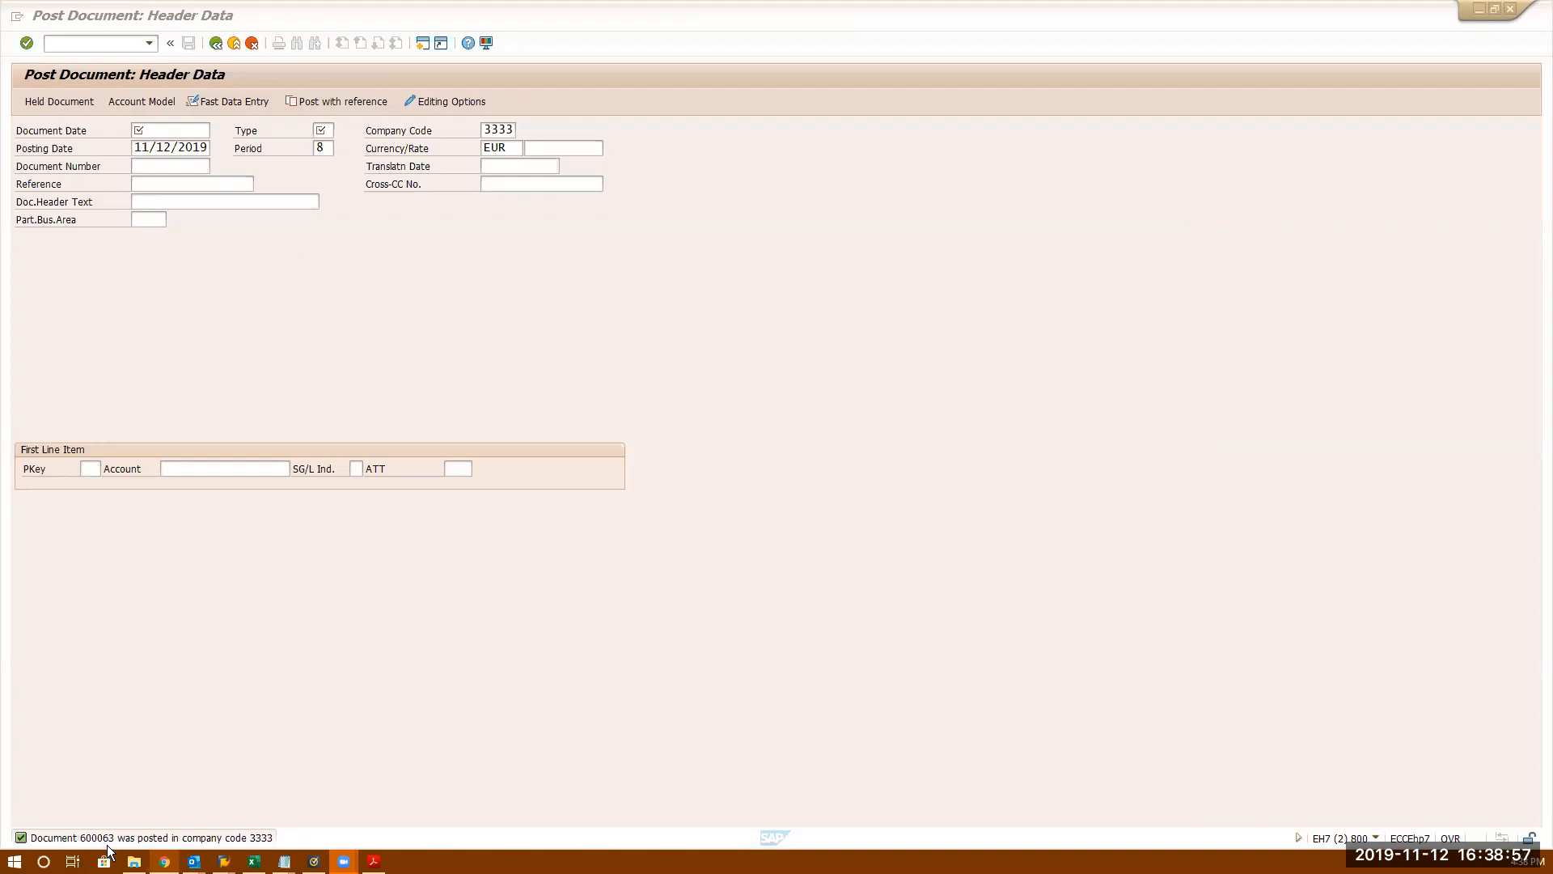
- Run /nfbl3n to reach the G/L line item display selection for account 80000
click(325, 129)
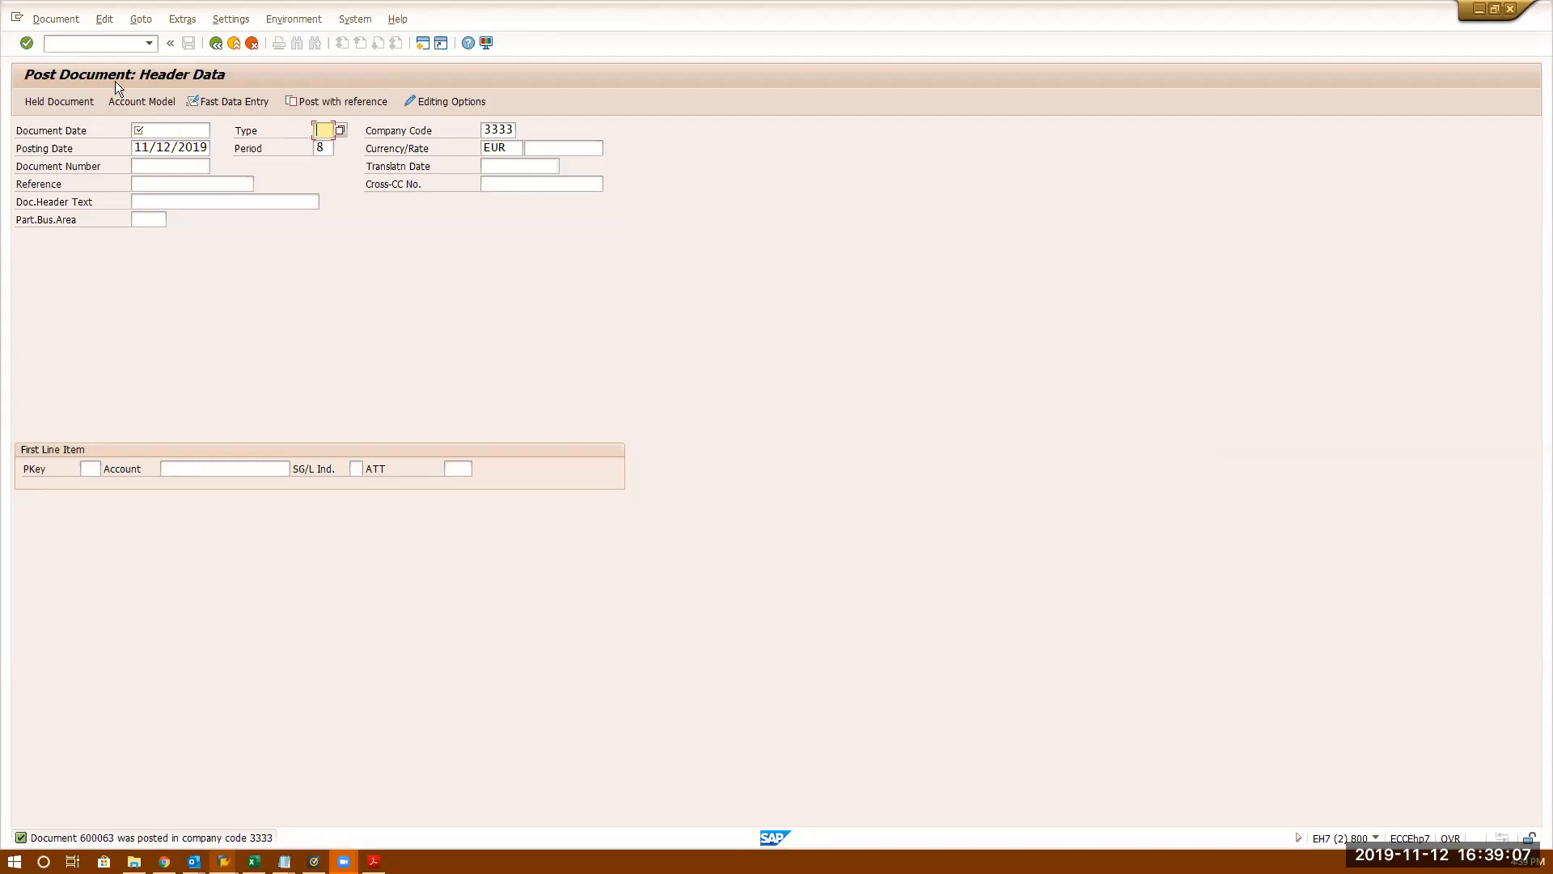
click(116, 40)
text(/nfbl3n)
key(Return)
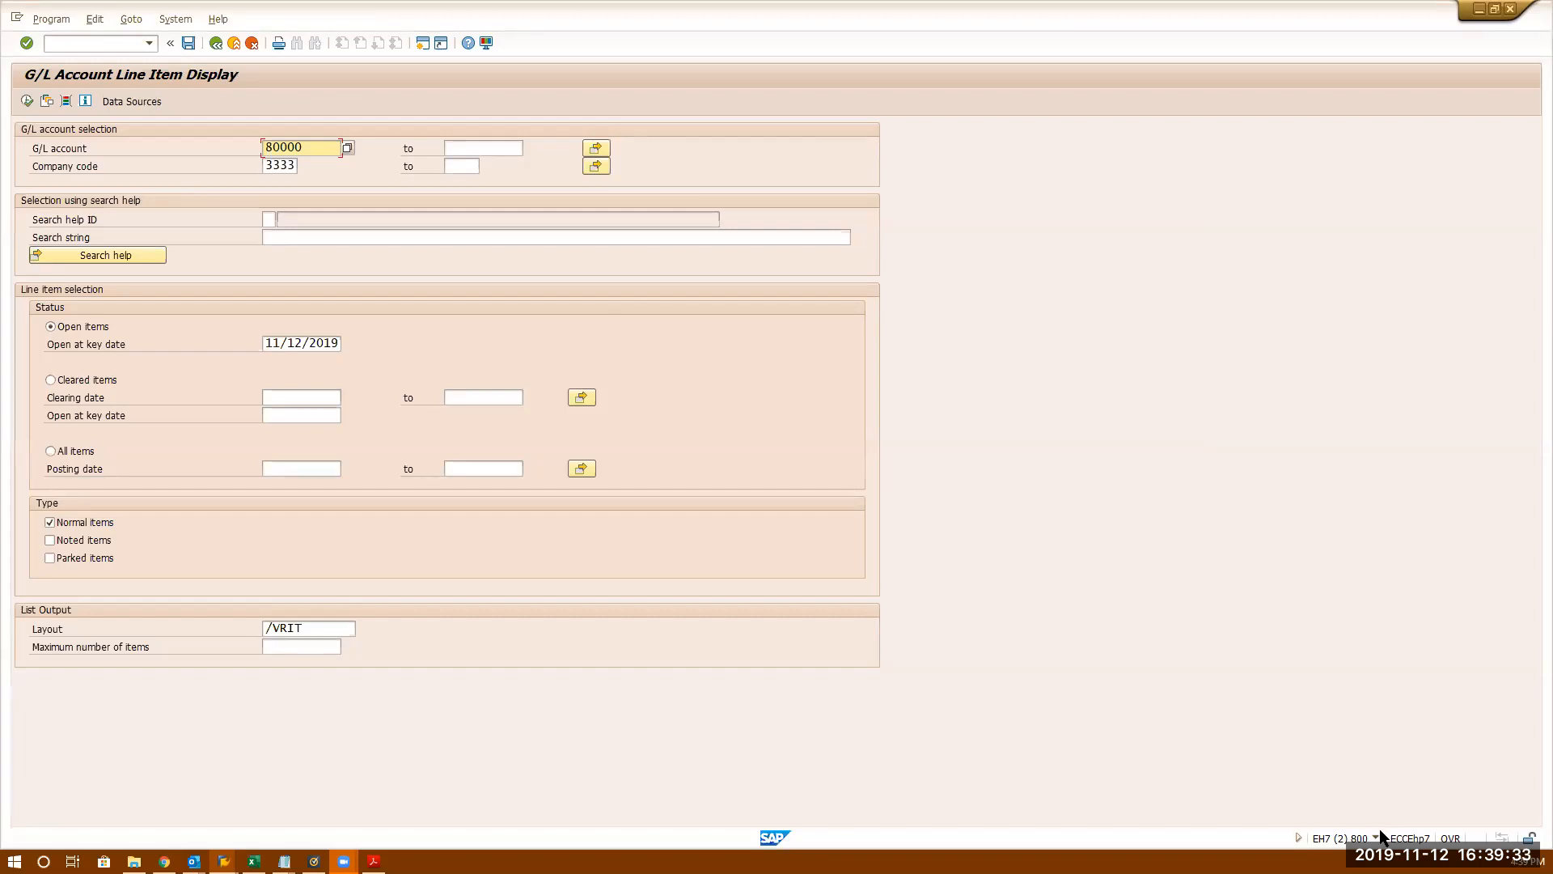
mouse_move(284, 860)
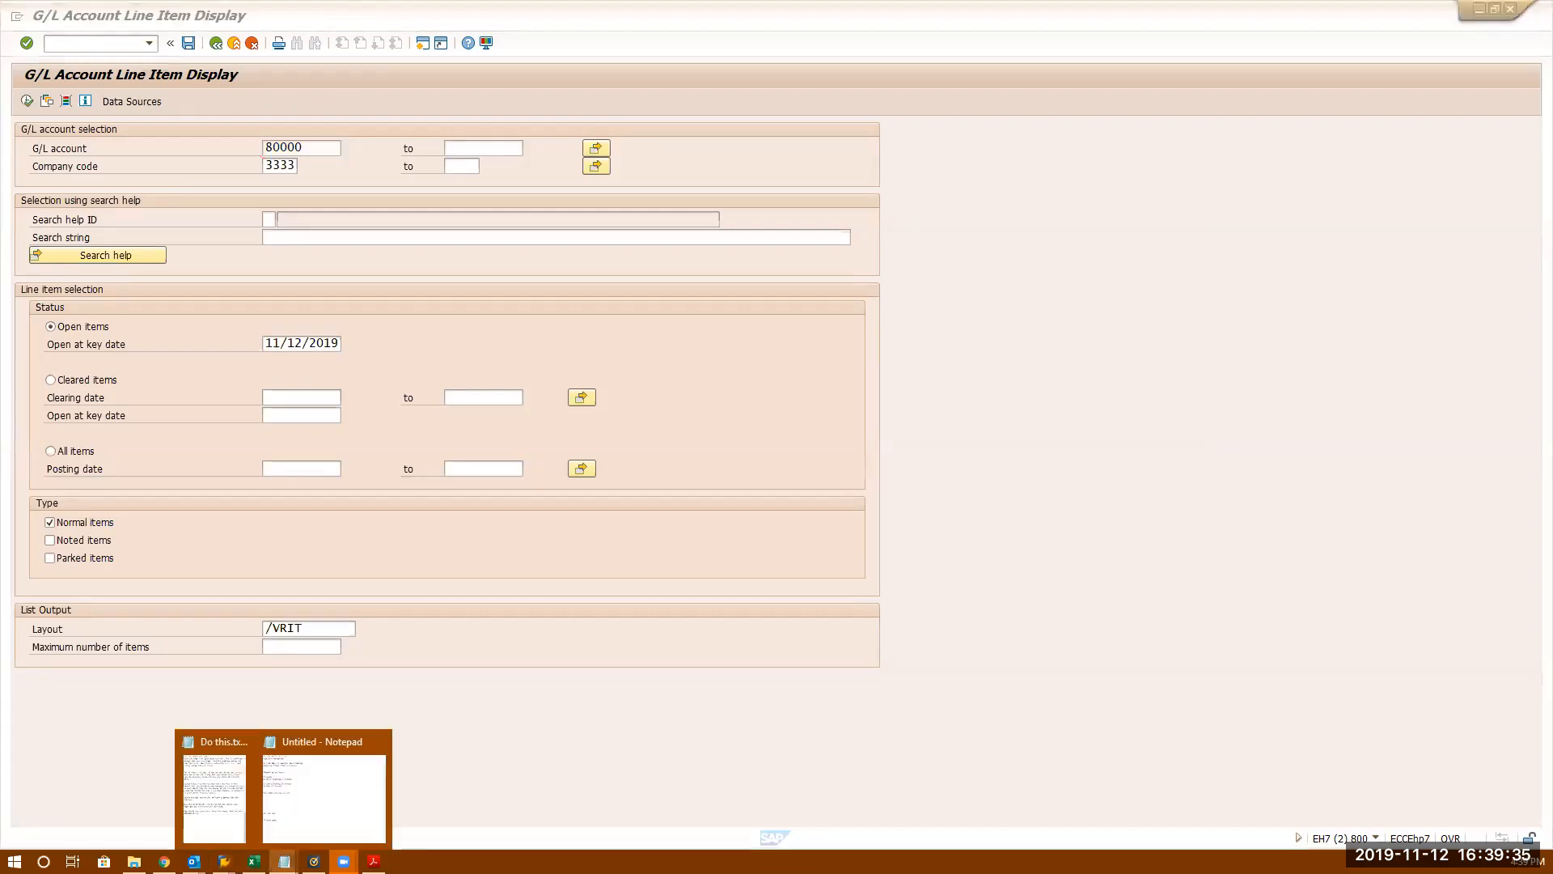
- Append FBL1N and FBL5N to the AP and AR open items lines in the Notepad notes
click(336, 776)
click(655, 406)
click(631, 484)
text(- FBL)
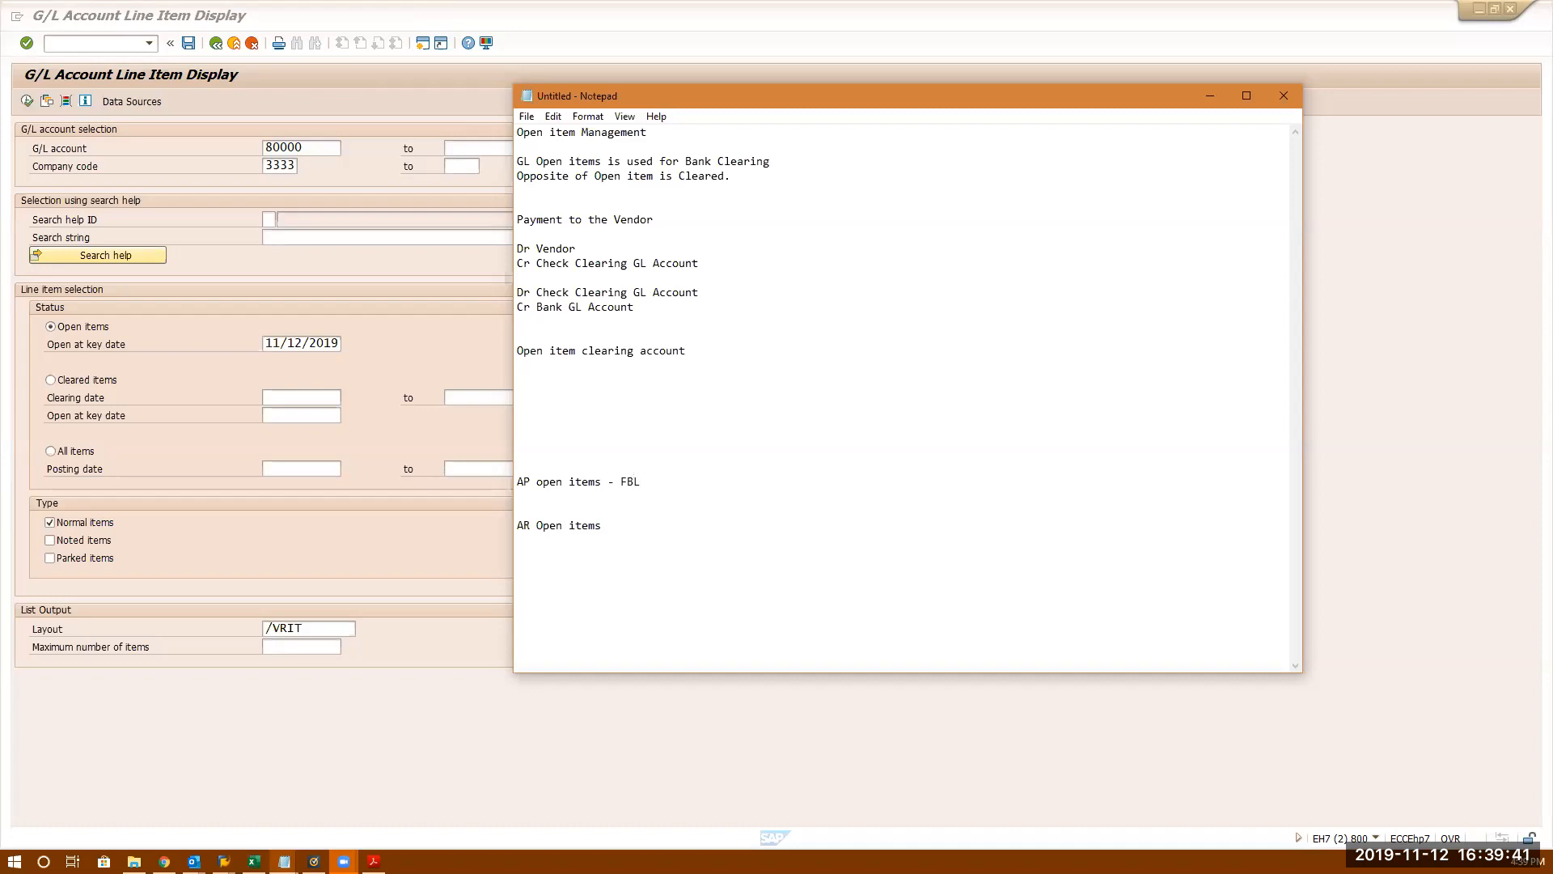
text(1N)
click(620, 524)
text(- FB)
key(BackSpace)
text(BL5N  GL op)
- Add a GL open items line with FBL3N, then go back to the SAP window
key(BackSpace)
key(BackSpace)
text(Open tiems)
key(BackSpace)
key(BackSpace)
key(BackSpace)
key(BackSpace)
key(BackSpace)
text(ti)
key(BackSpace)
key(BackSpace)
text(items - FBL1N)
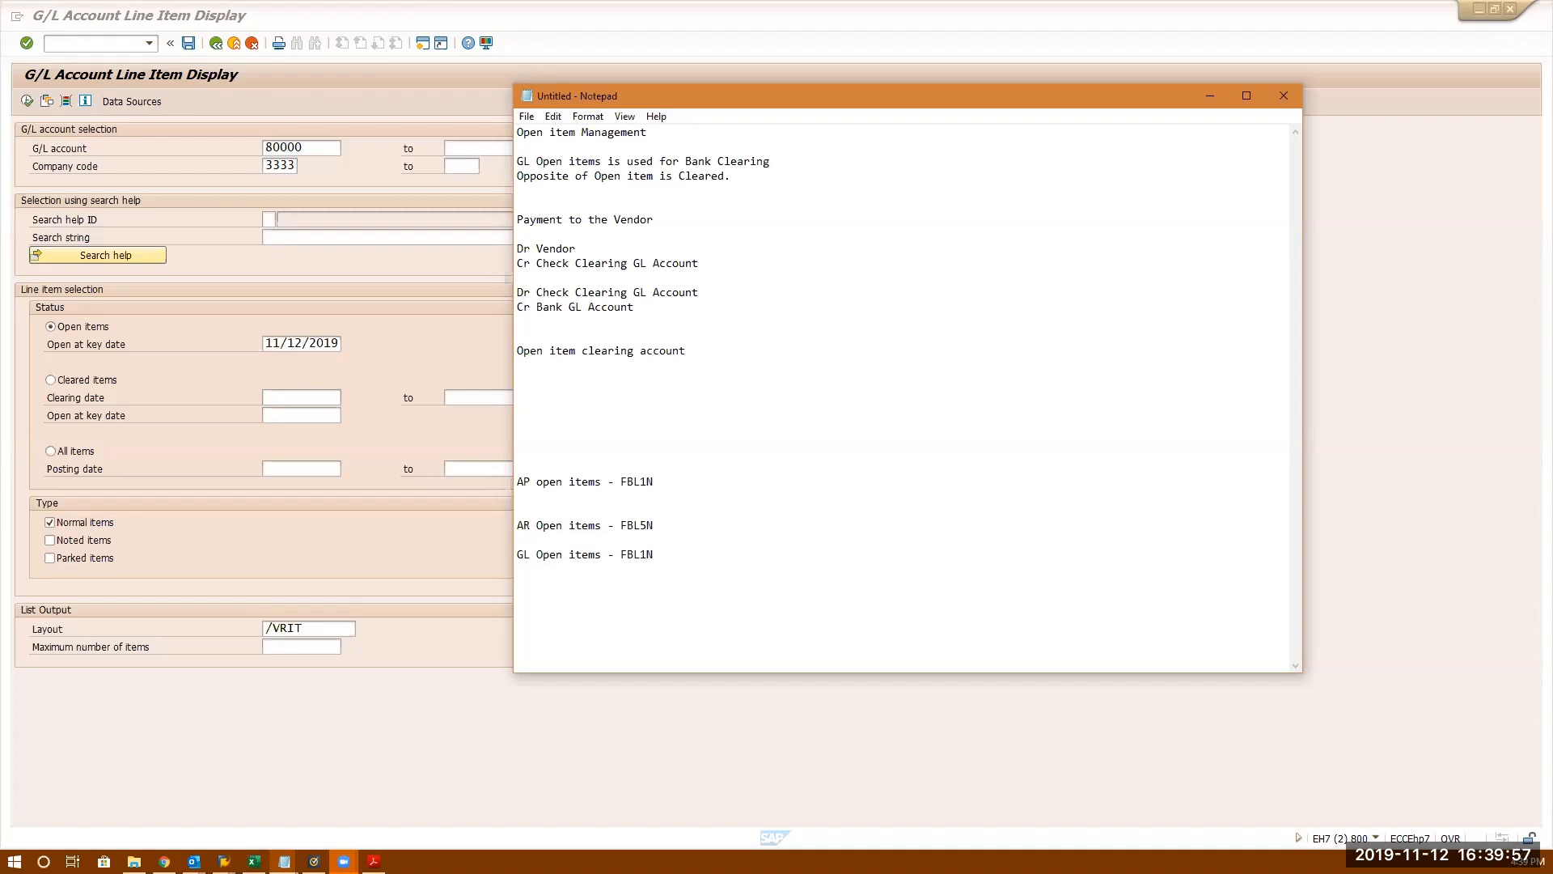
key(BackSpace)
key(BackSpace)
text(3N)
click(391, 295)
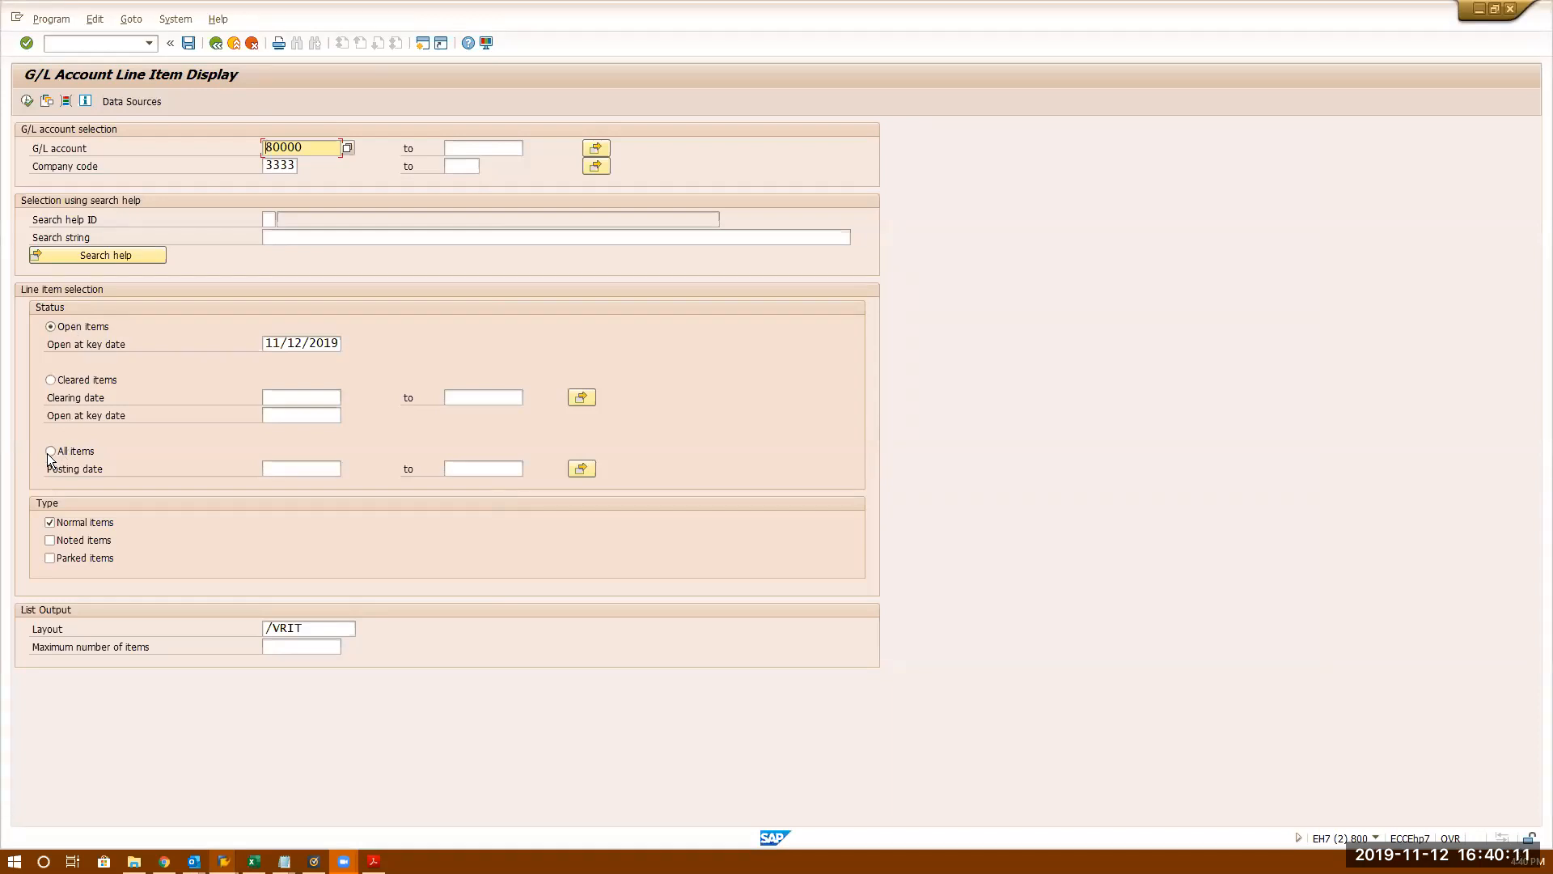
- Execute FBL3N for open items of account 80000, listing document 600063 for 1,000.00 EUR
click(51, 381)
double_click(320, 147)
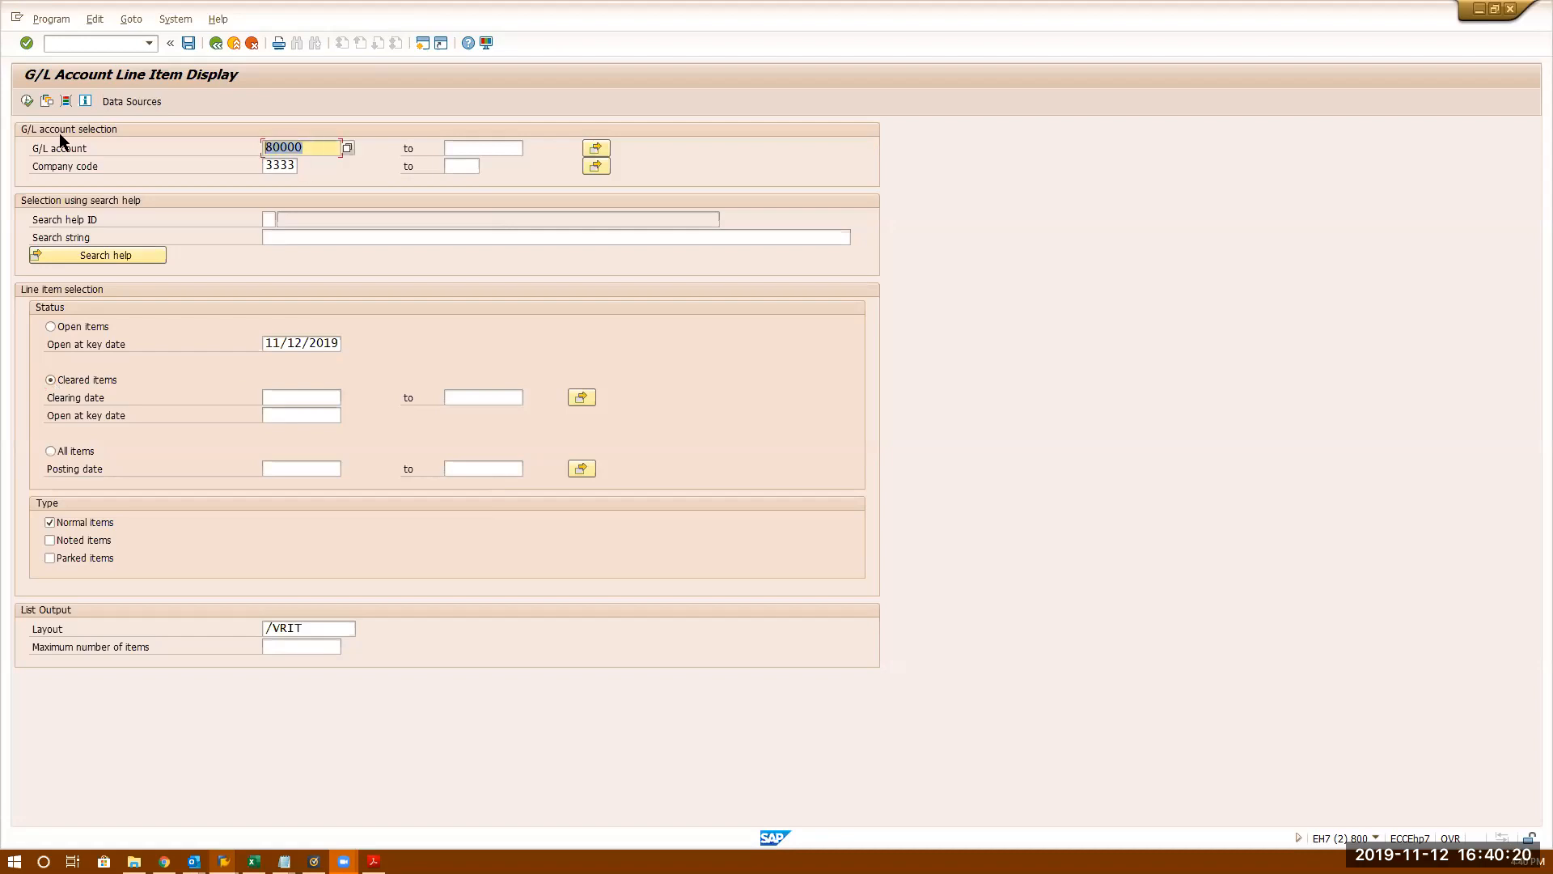
click(50, 327)
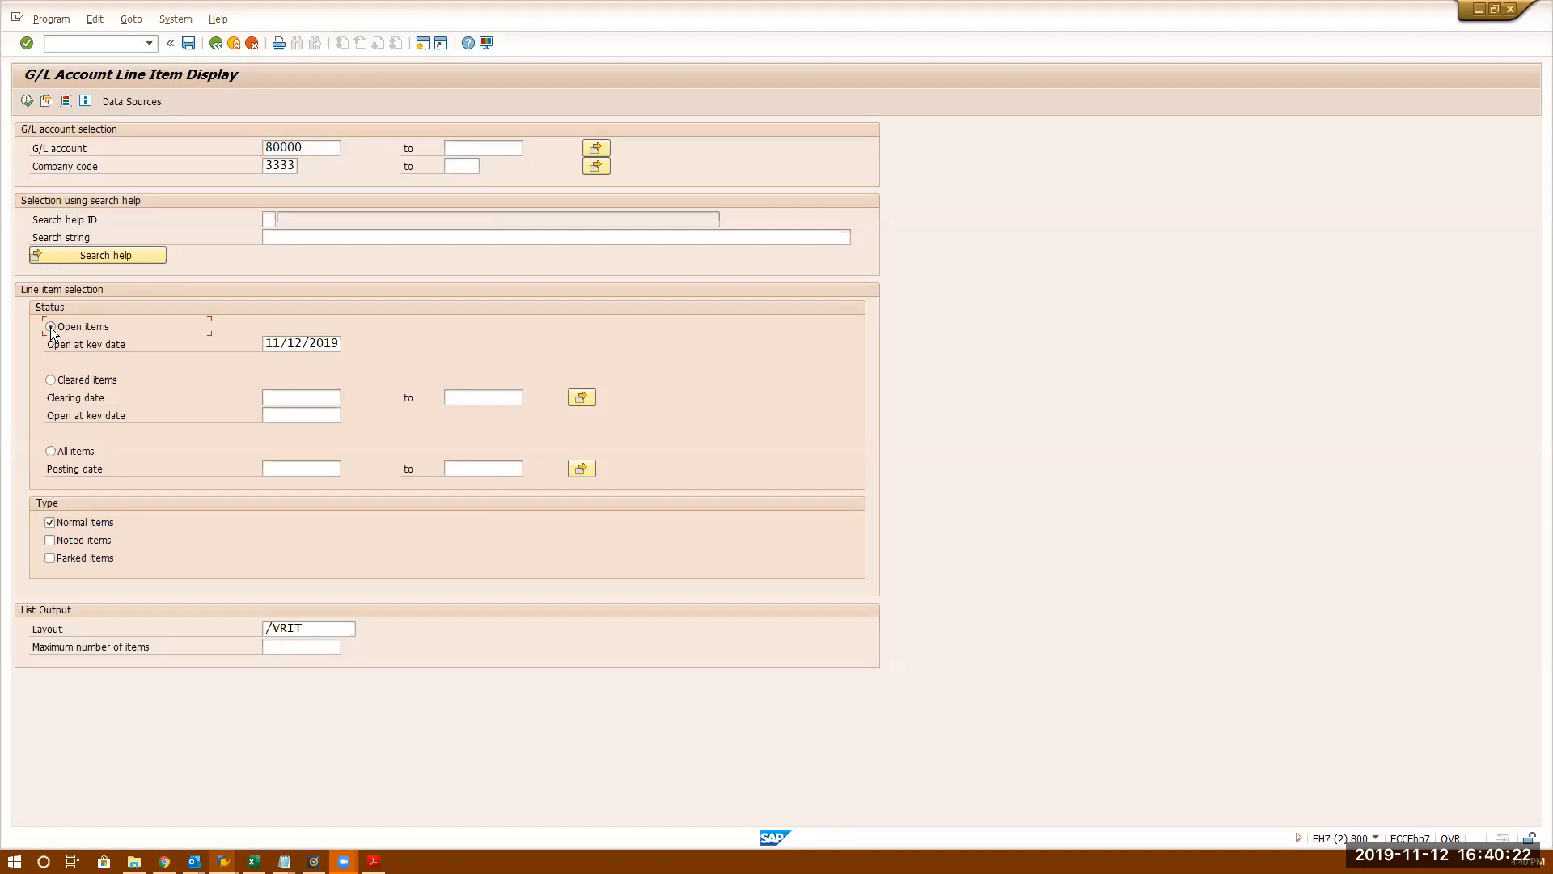
click(29, 101)
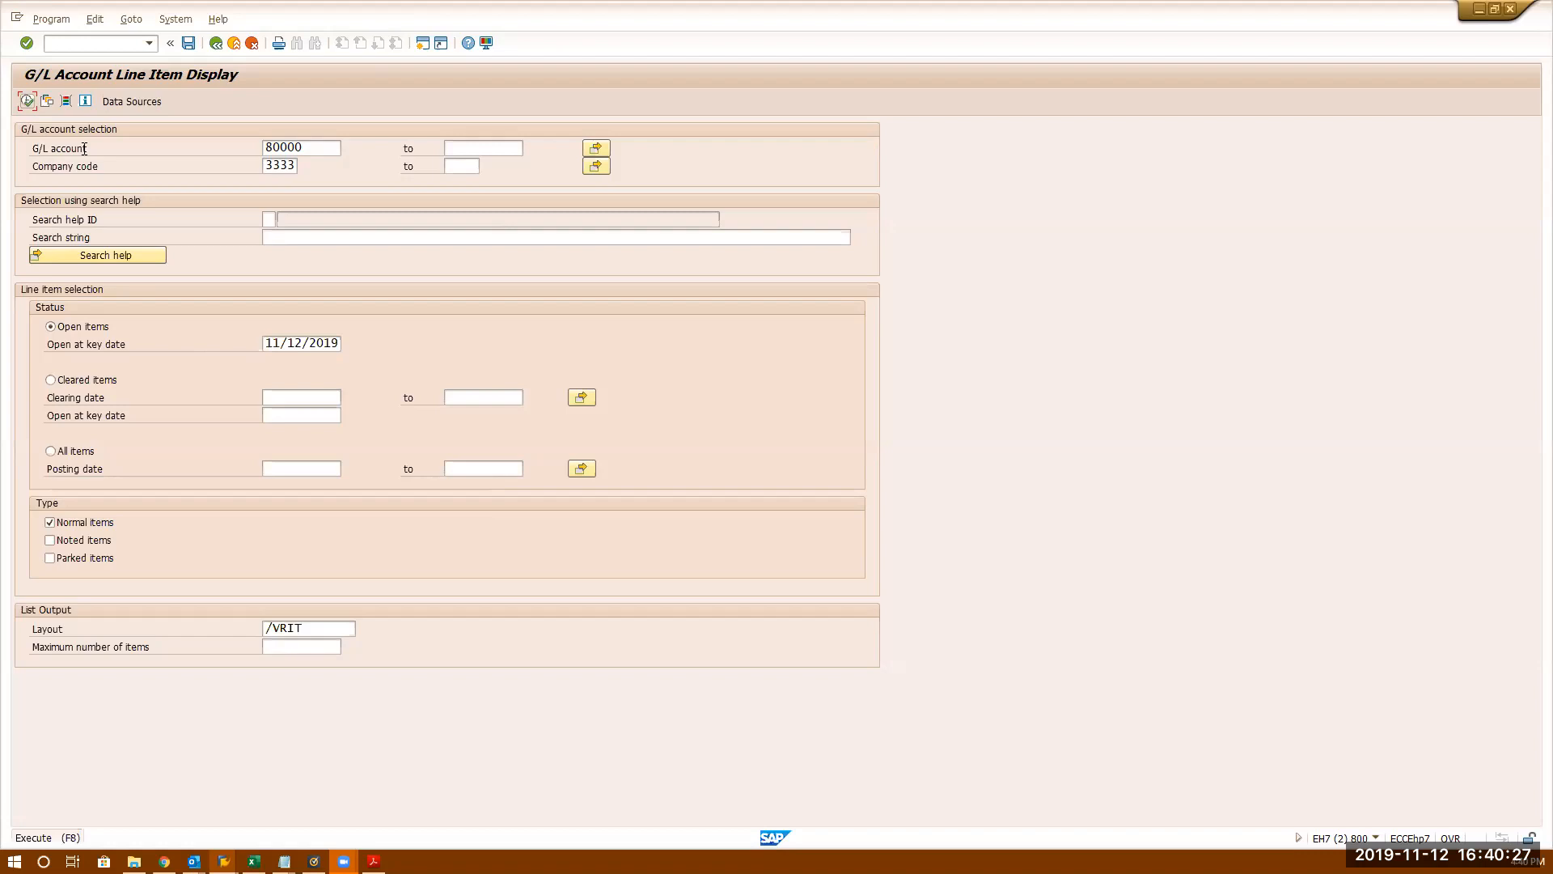
click(30, 102)
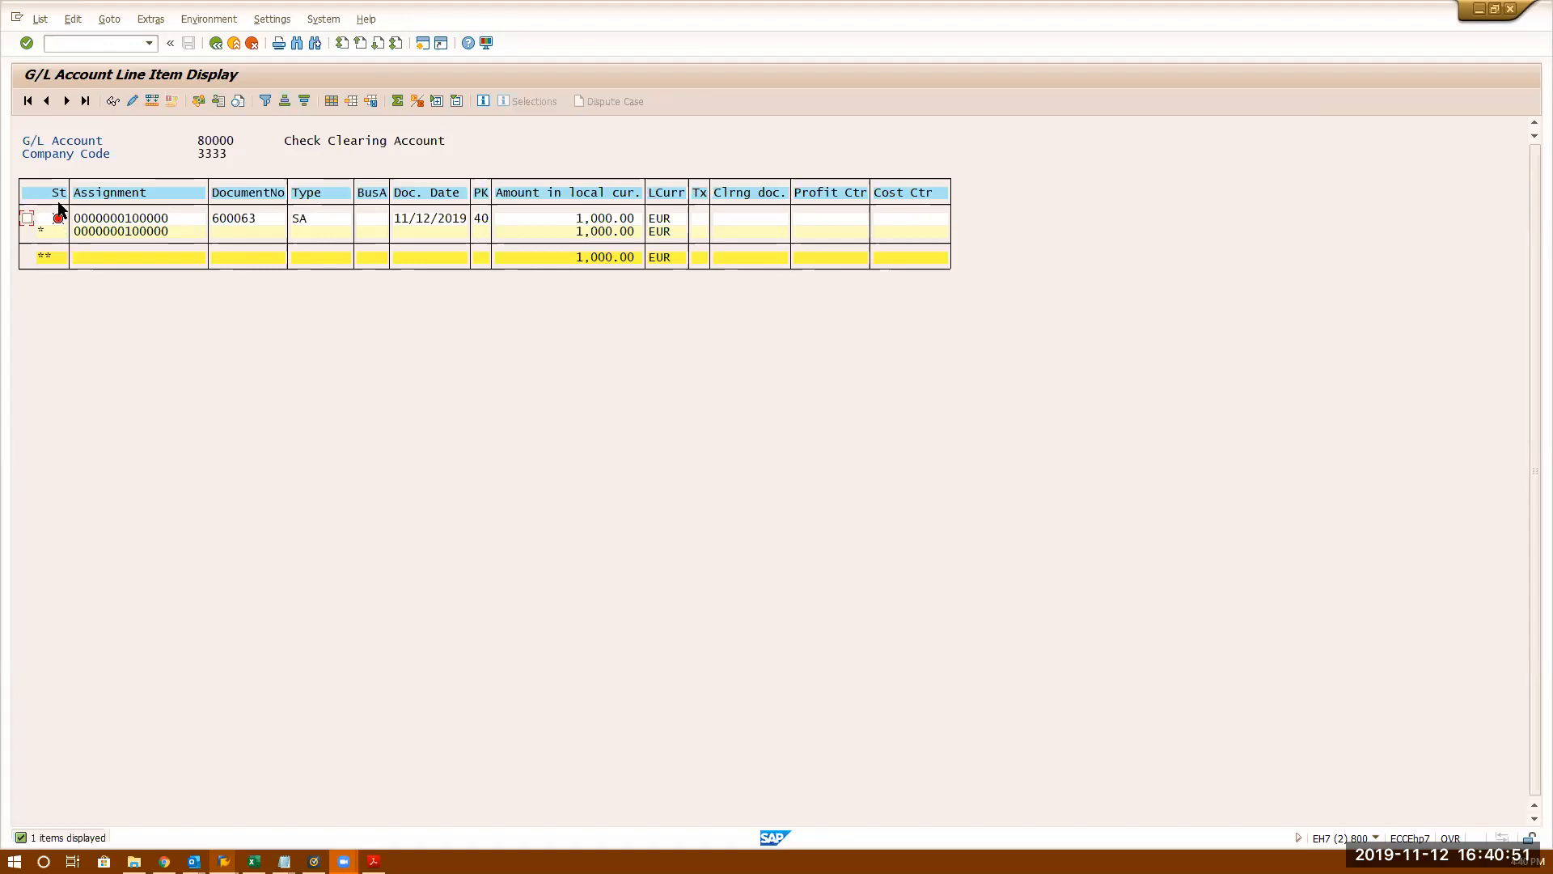
click(332, 102)
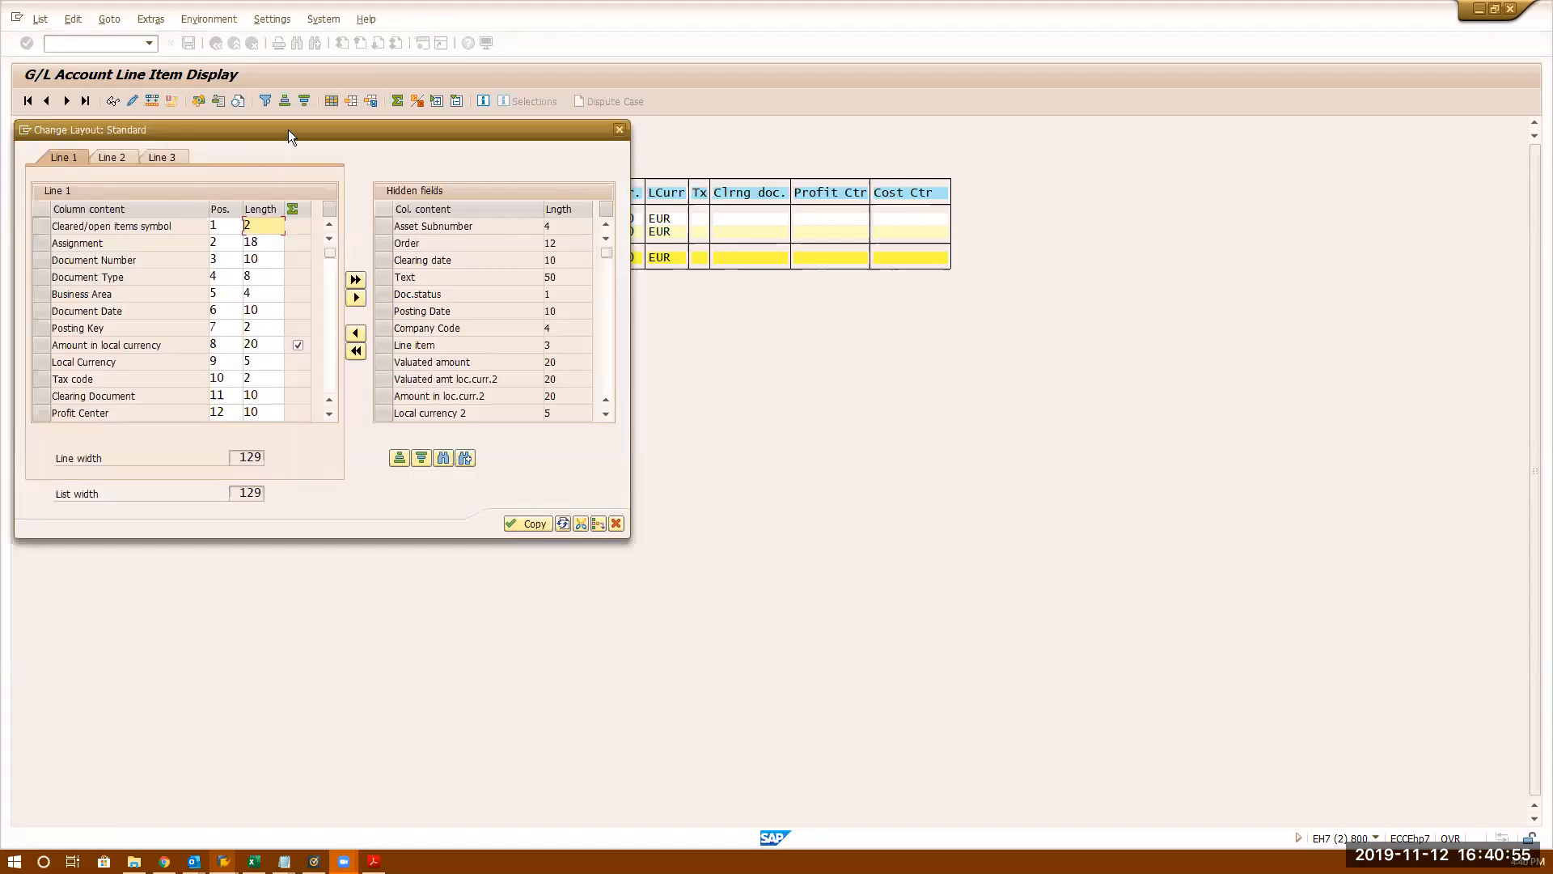
drag(288, 129, 792, 148)
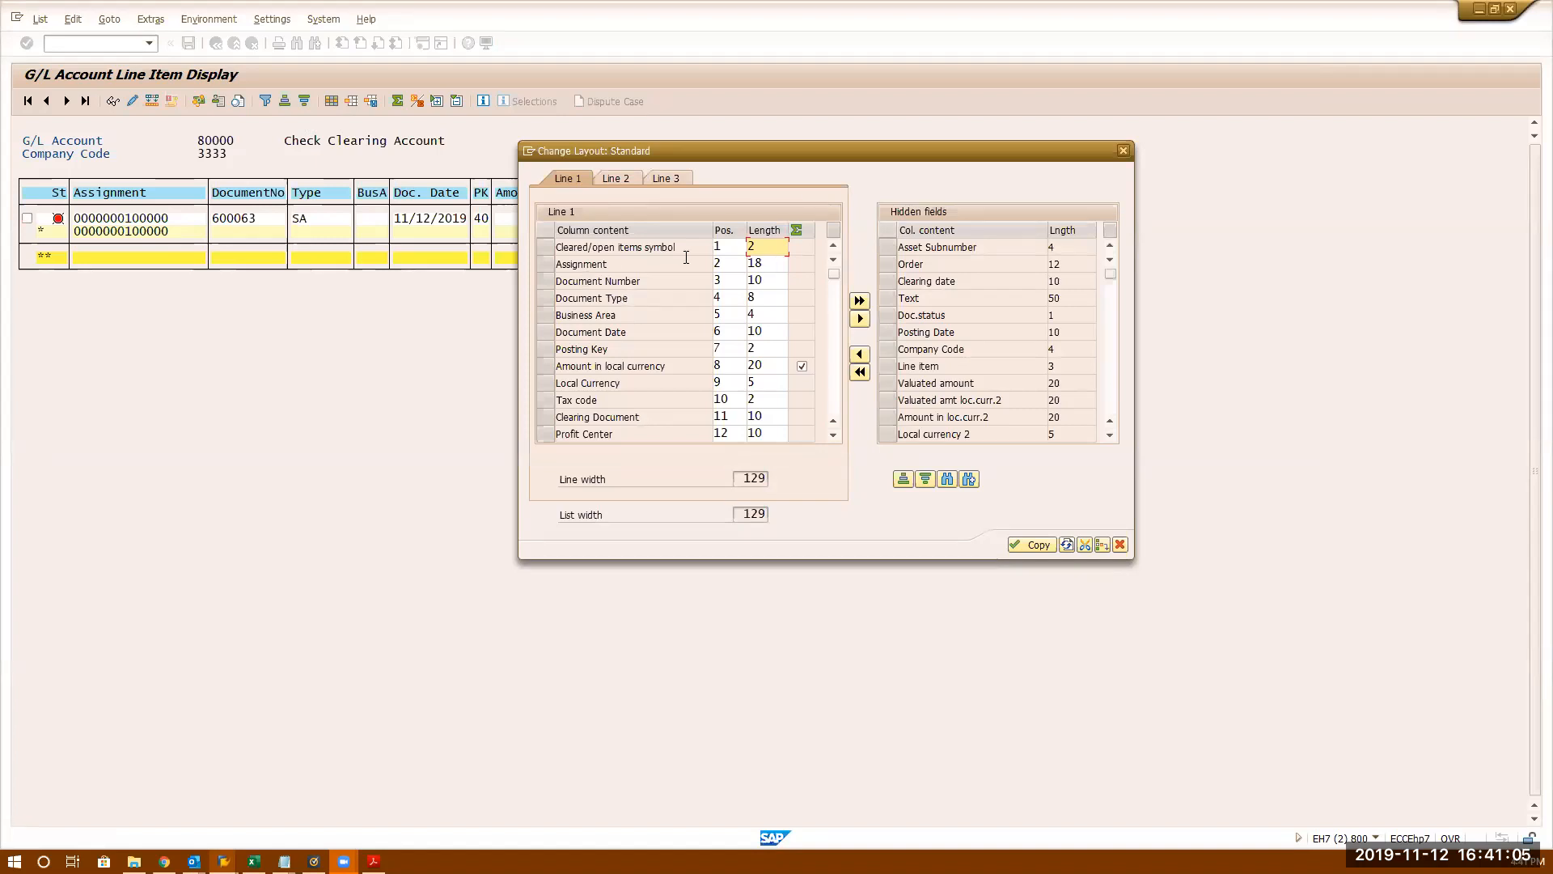
drag(676, 247, 537, 247)
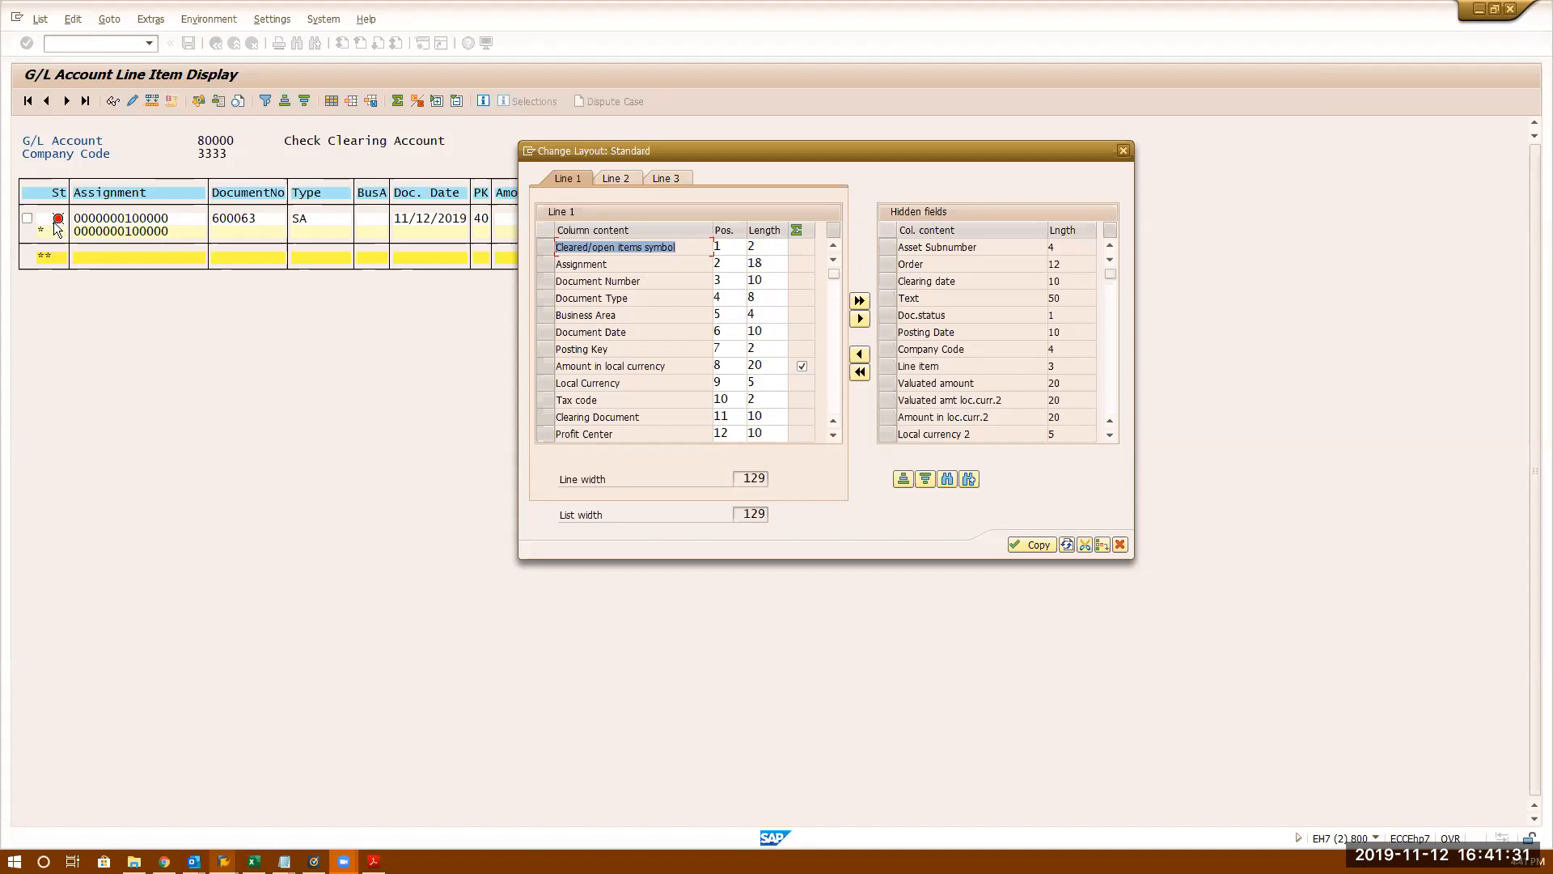
click(1123, 150)
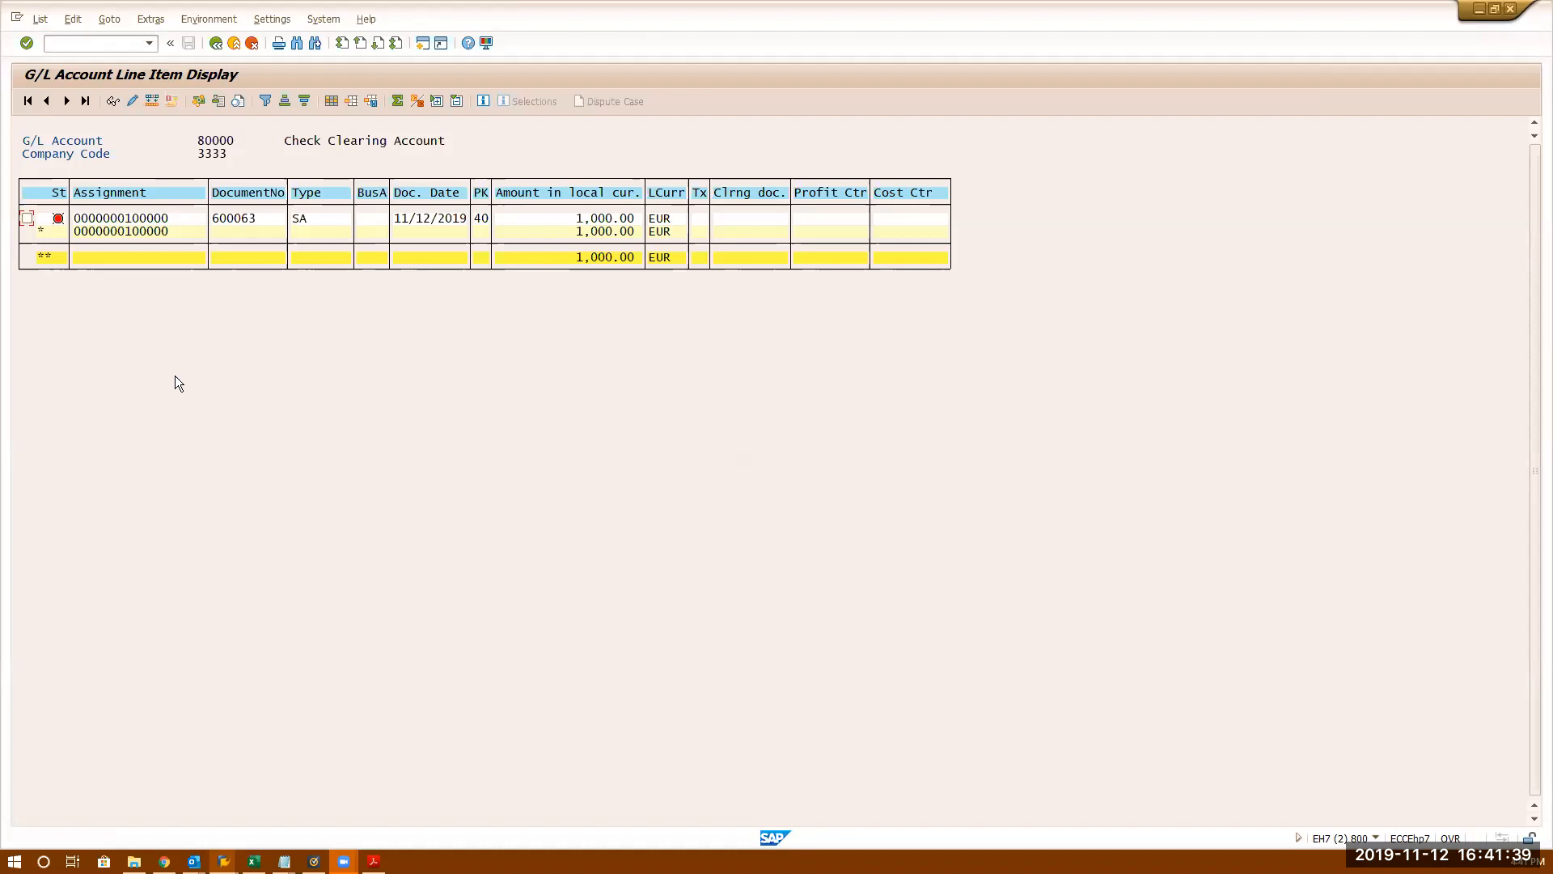
click(479, 217)
- Point out the first open item's assignment value and its 1,000.00 amount
click(149, 219)
click(608, 219)
click(160, 222)
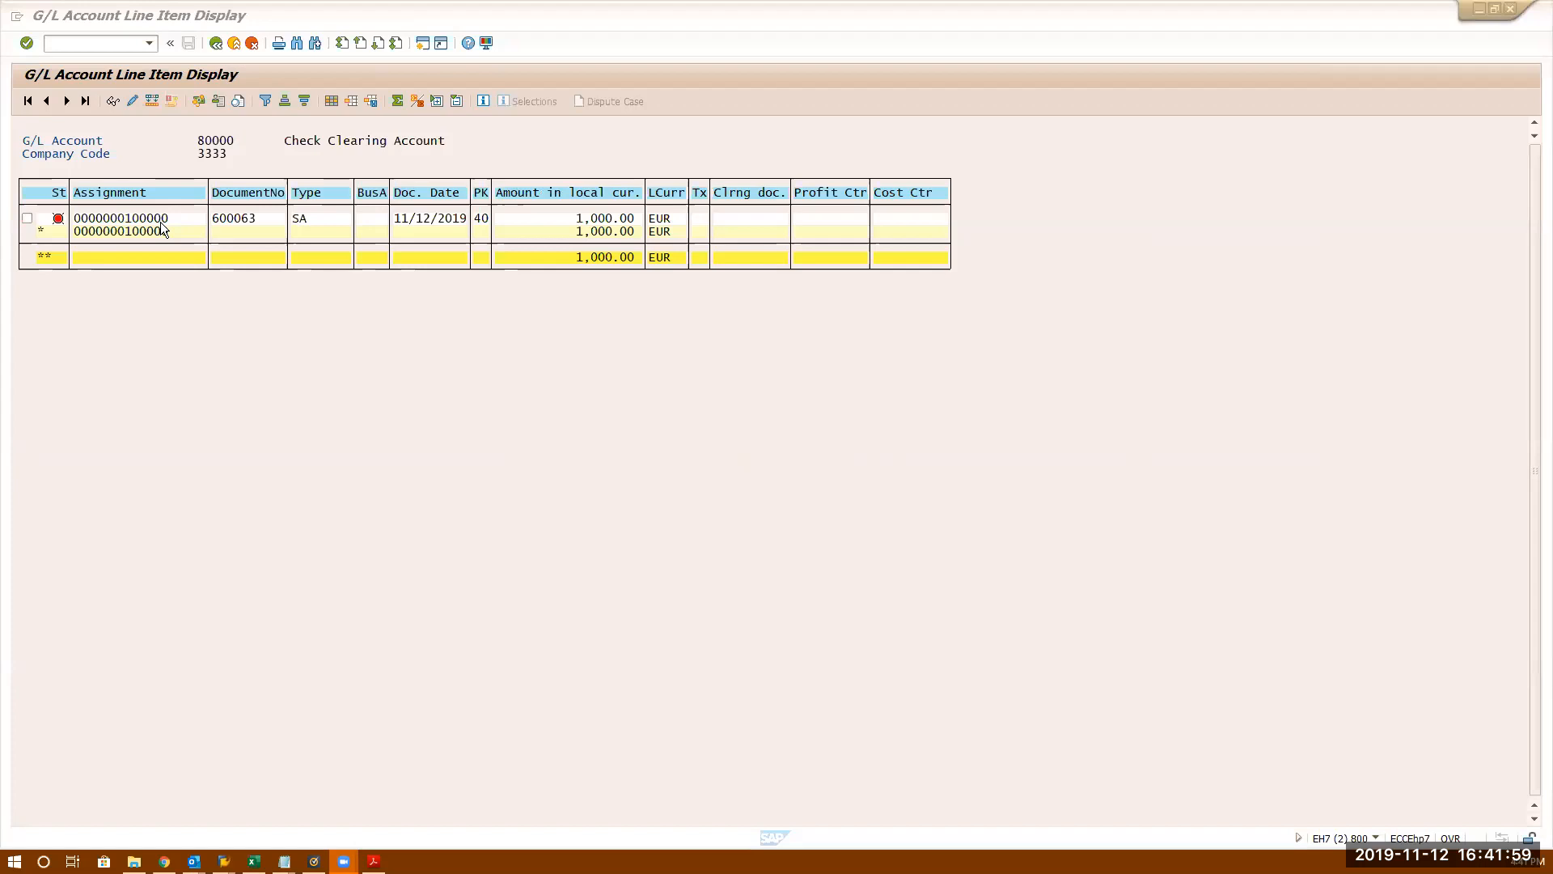
- Cycle through the SAP and guide windows back to the line item selection session
key(alt+Tab)
key(alt+Tab)
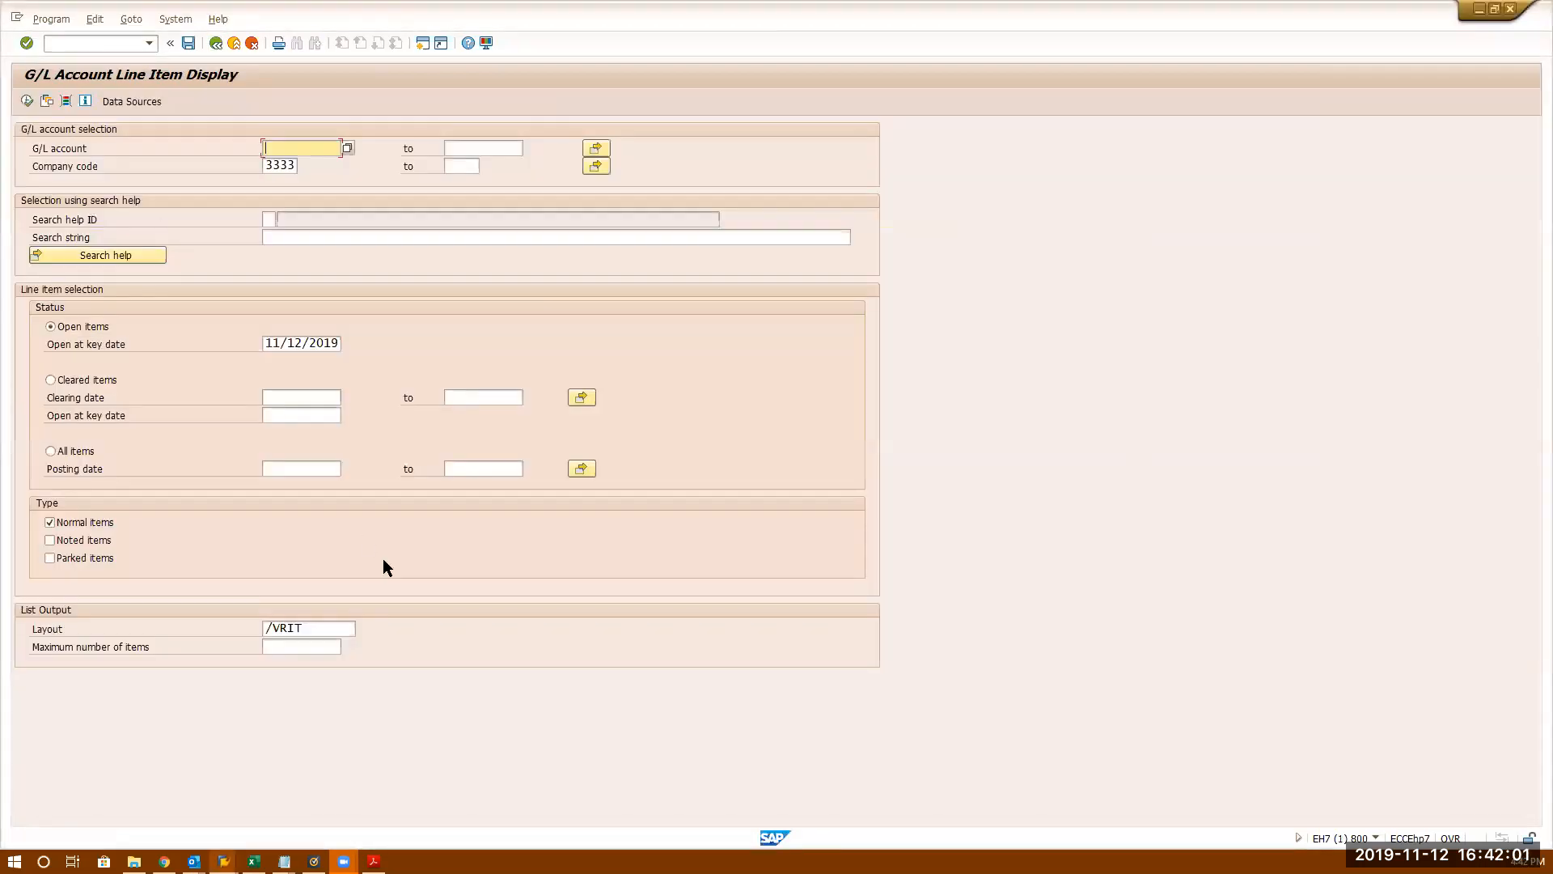
key(alt+Tab)
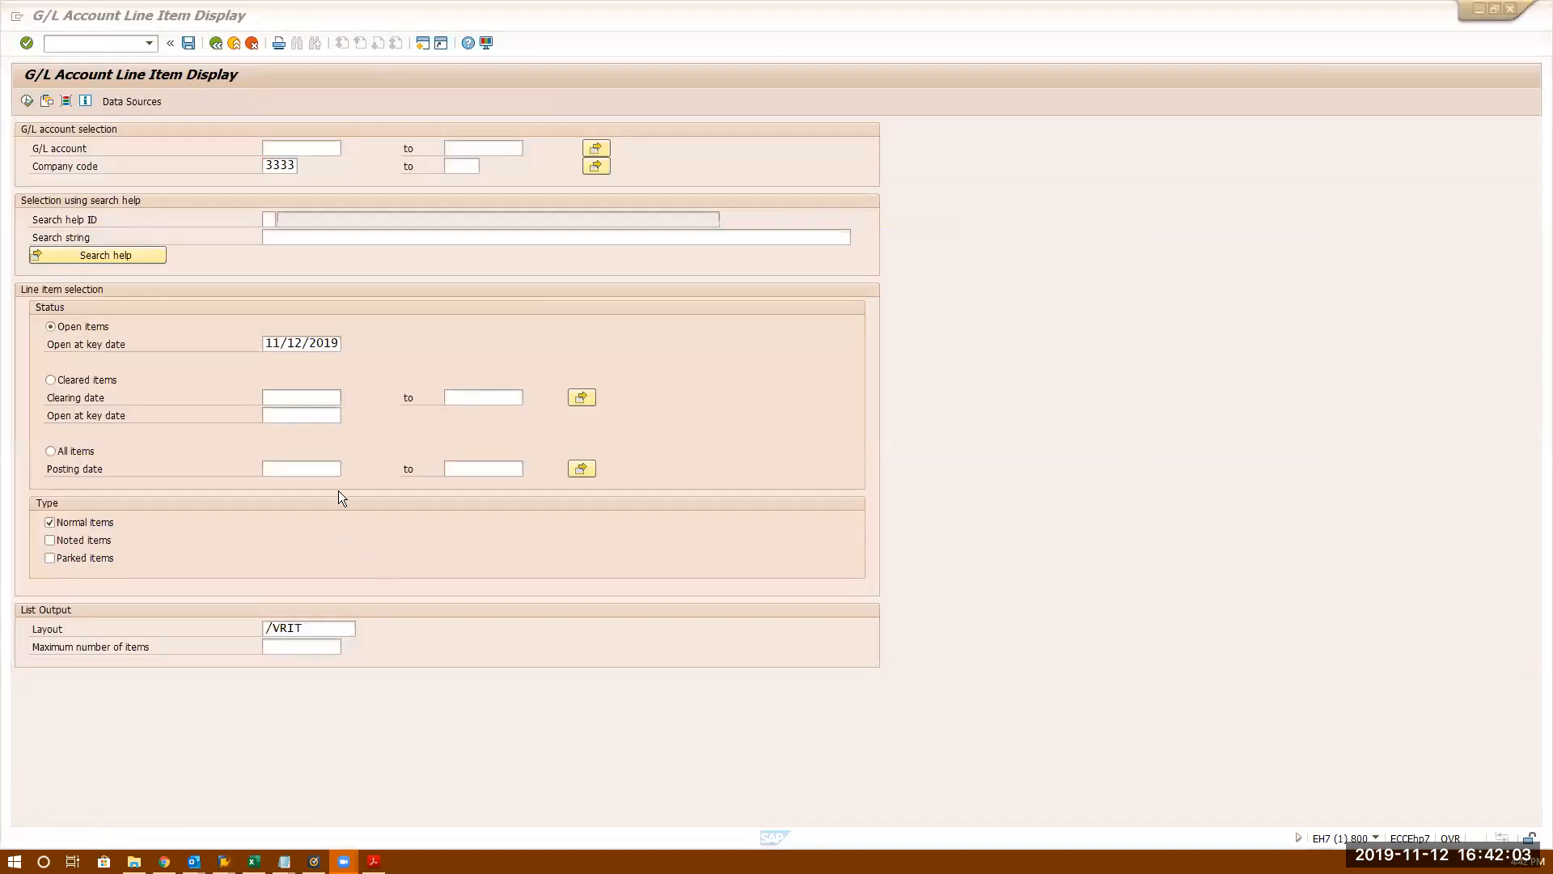
key(alt+Tab)
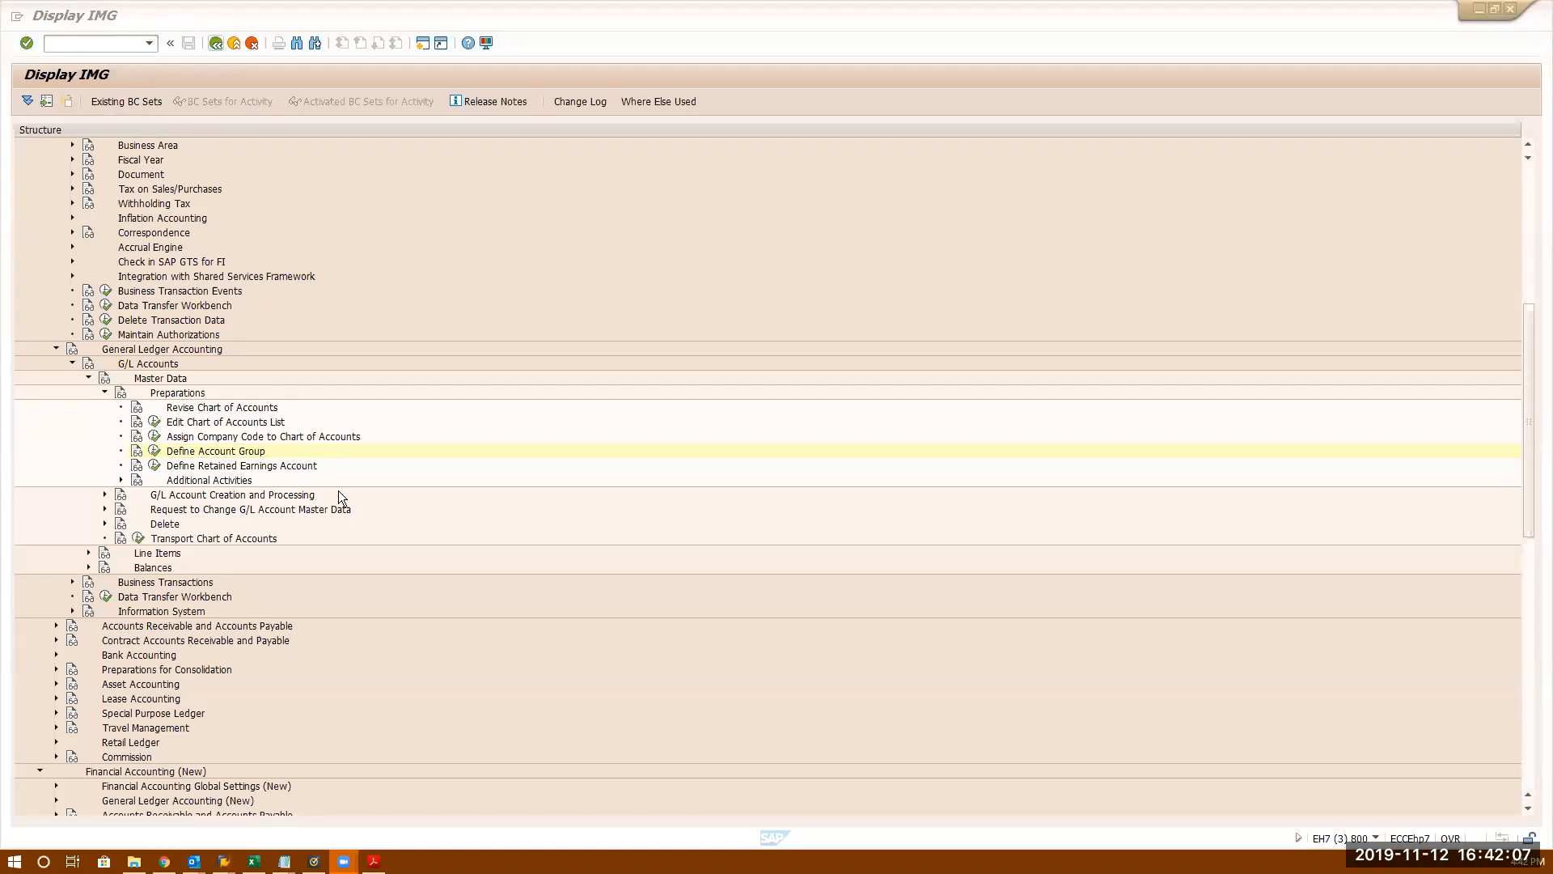
key(alt+Tab)
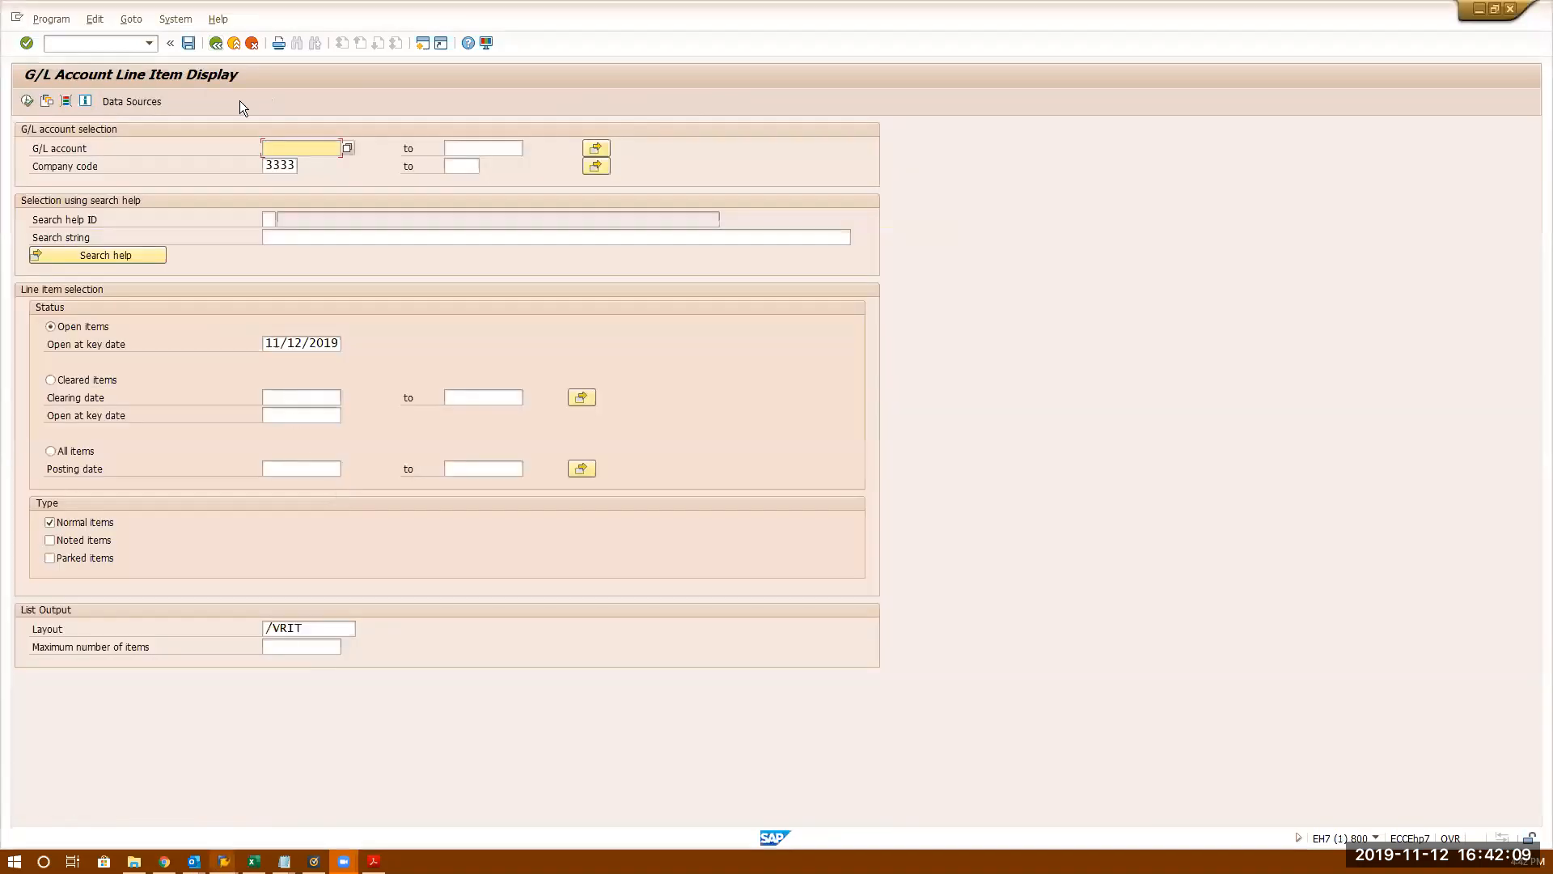
click(122, 48)
- Open FS00 for account 80000 and show its Control Data sort key
text(/nfs00)
key(Return)
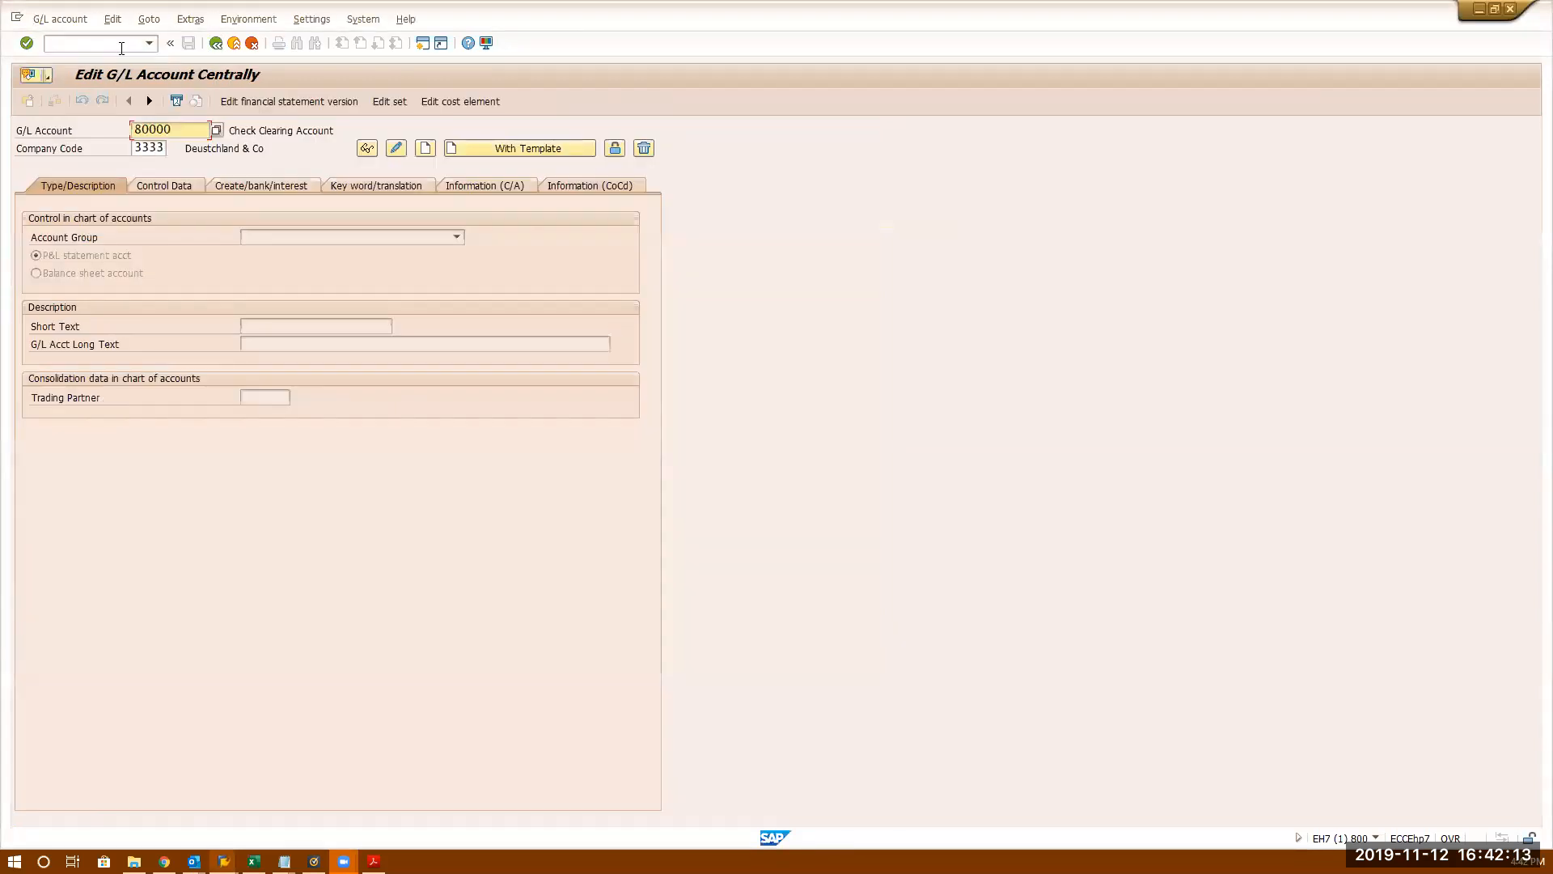
click(164, 186)
click(261, 506)
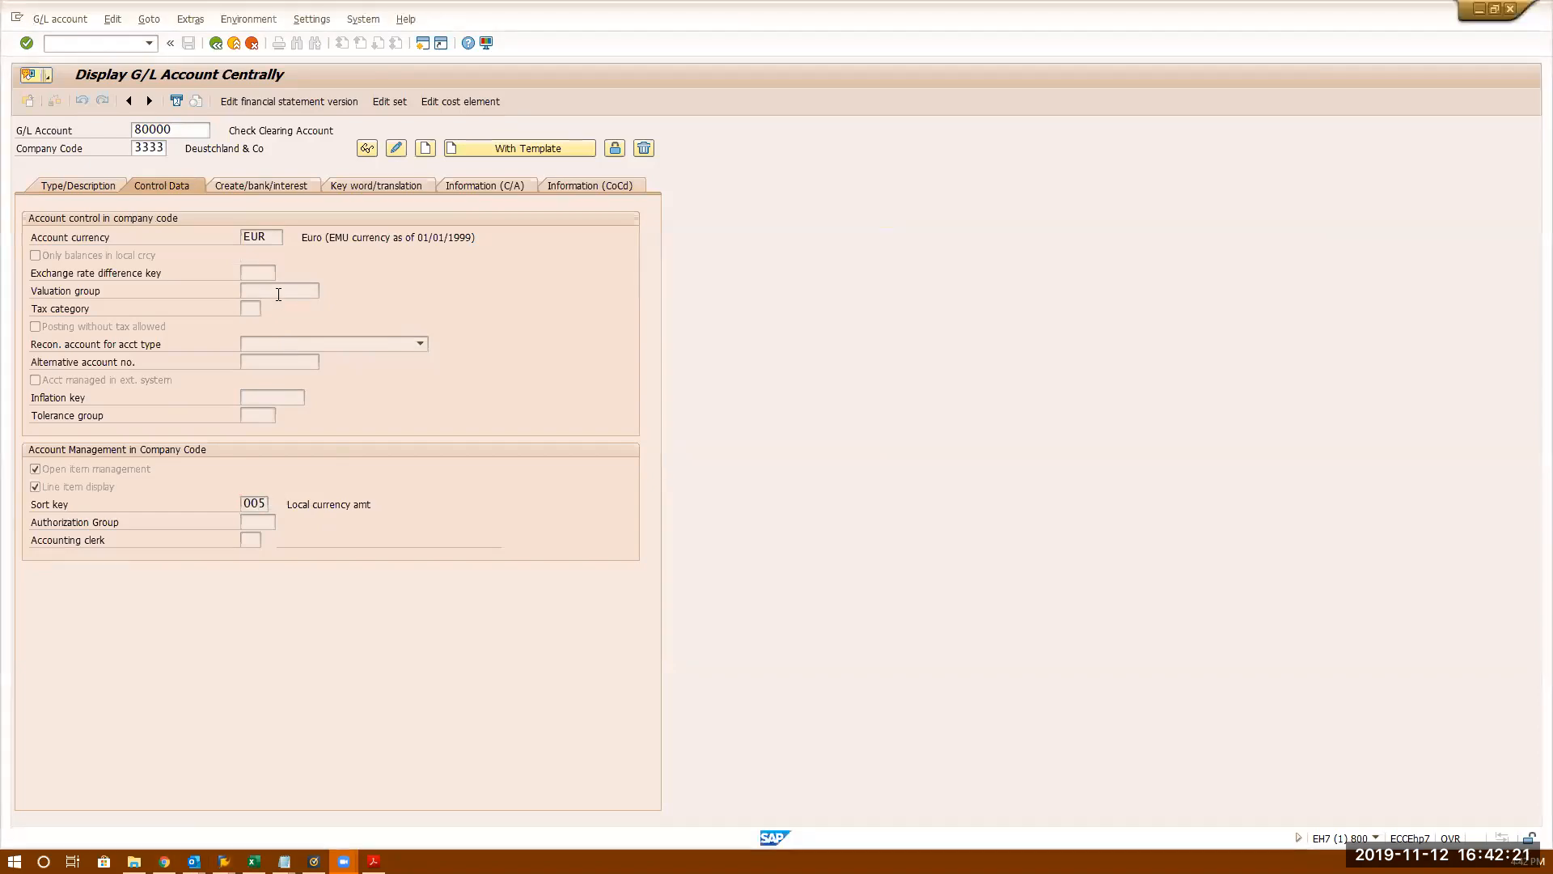
- Compare the first line item's assignment value with its 1,000.00 amount
key(alt+Tab)
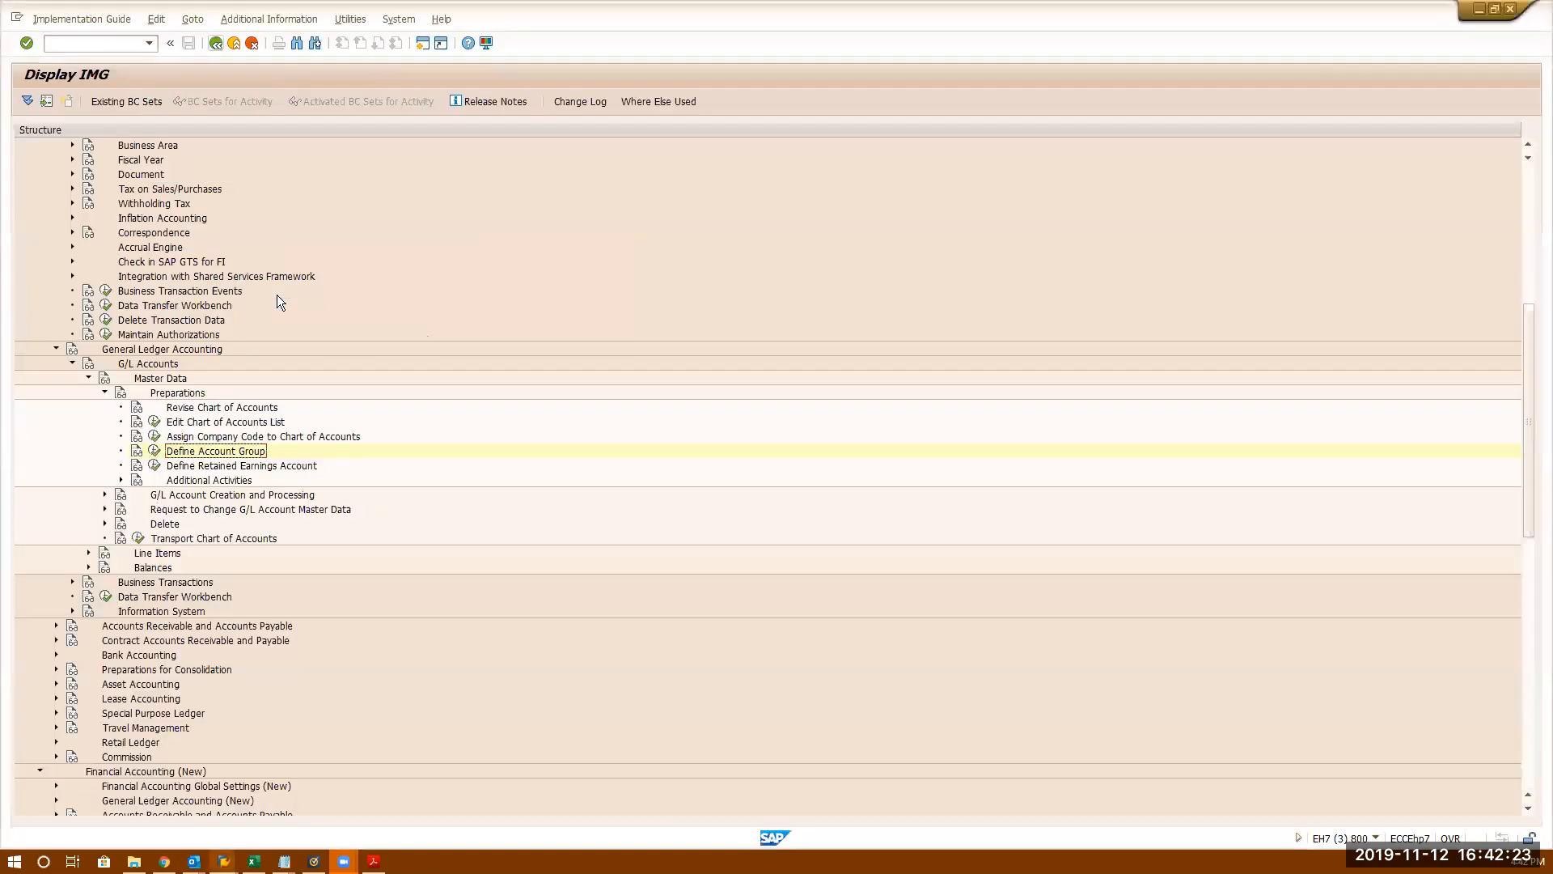
key(alt+Tab)
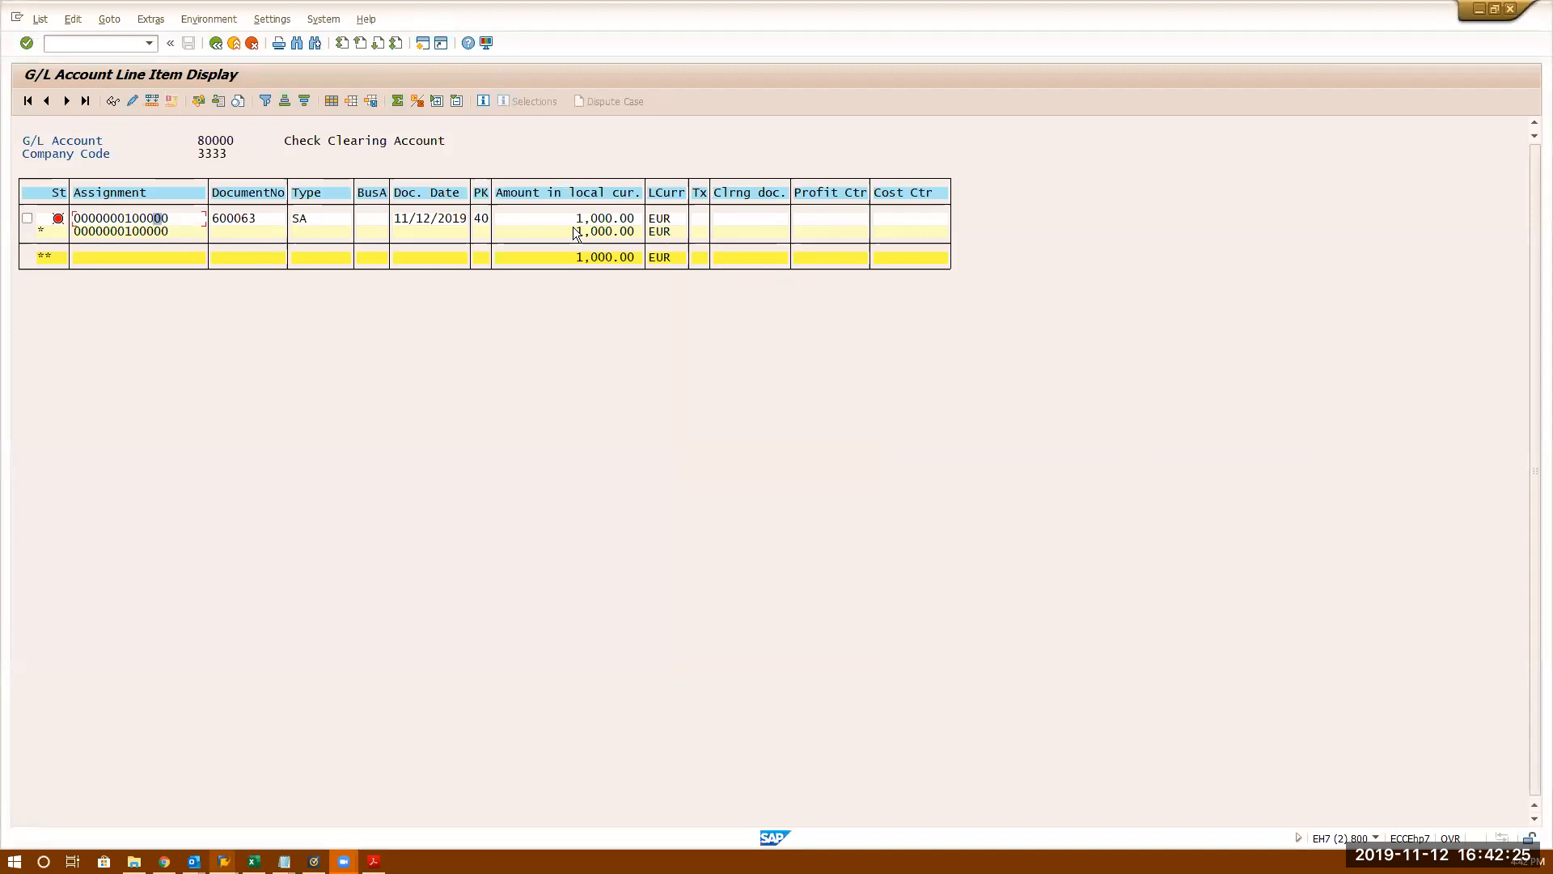
click(594, 219)
click(157, 220)
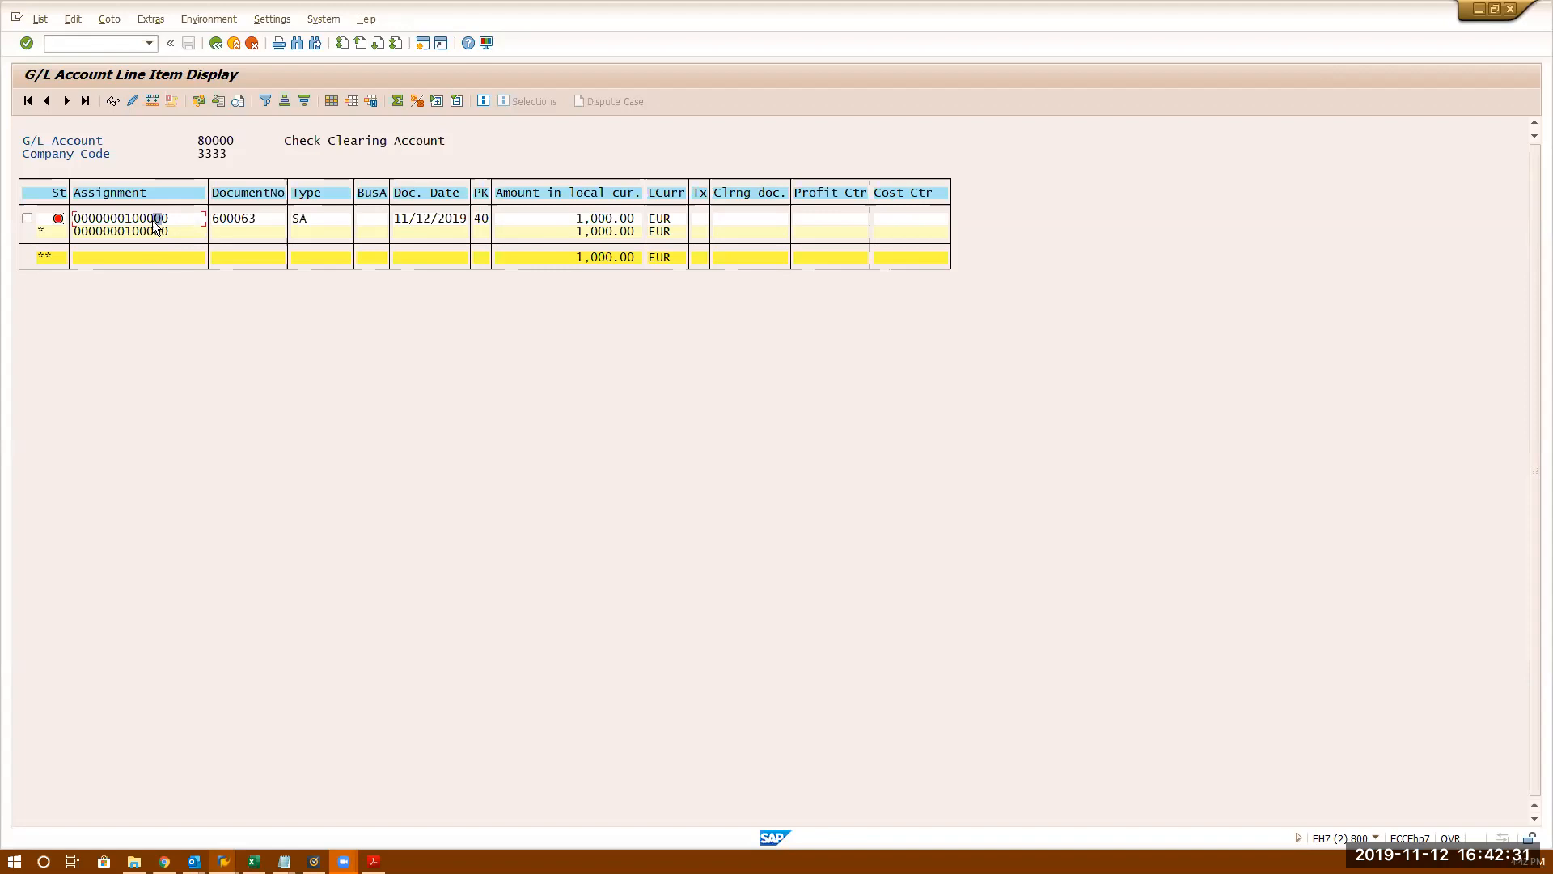
key(Tab)
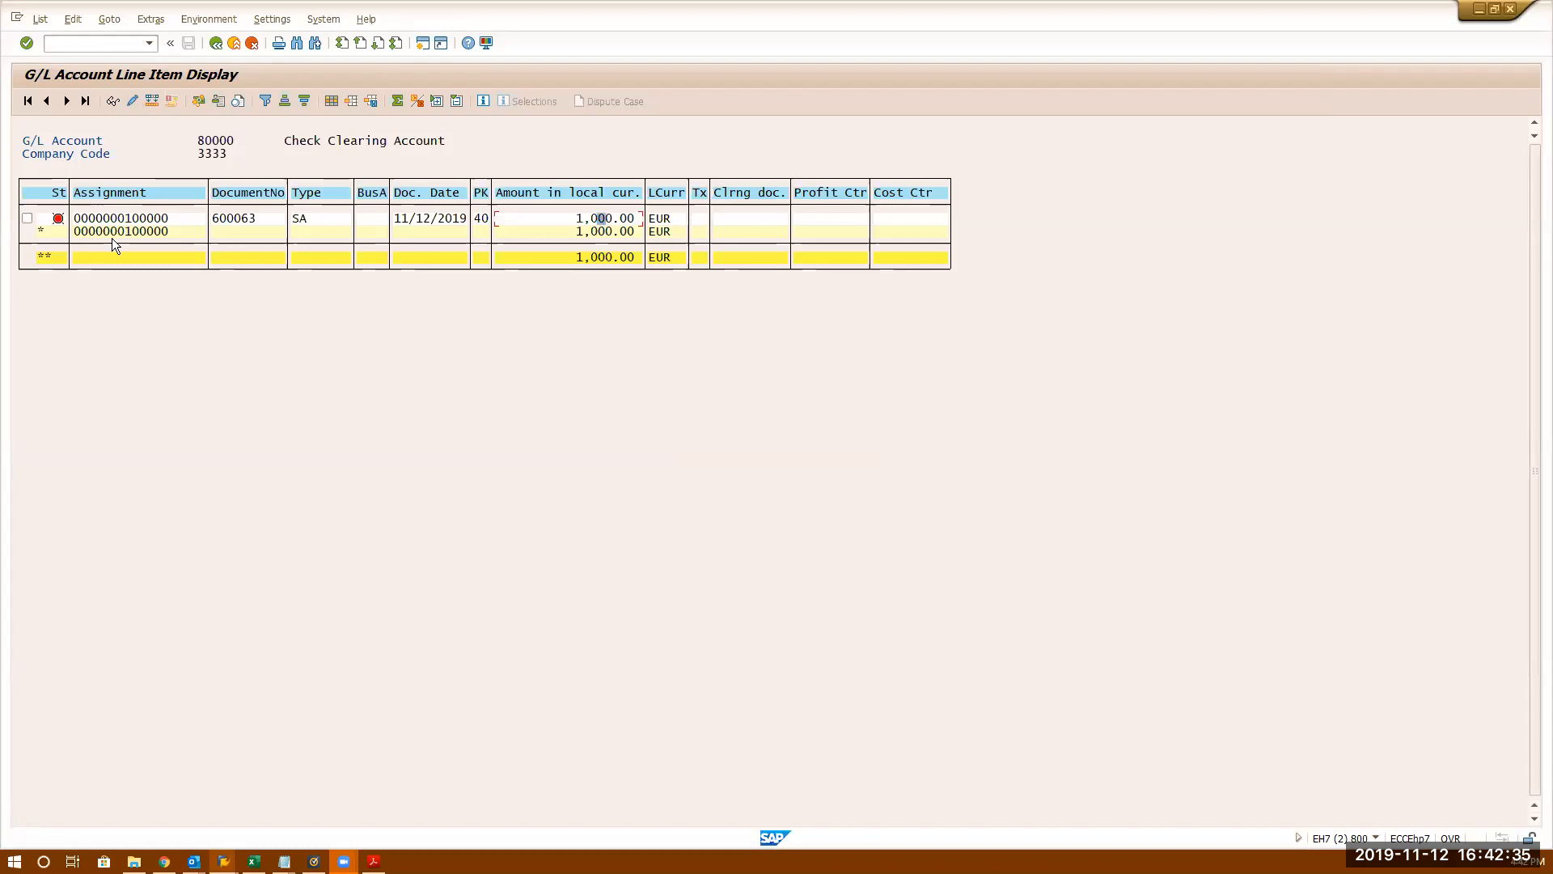
click(130, 220)
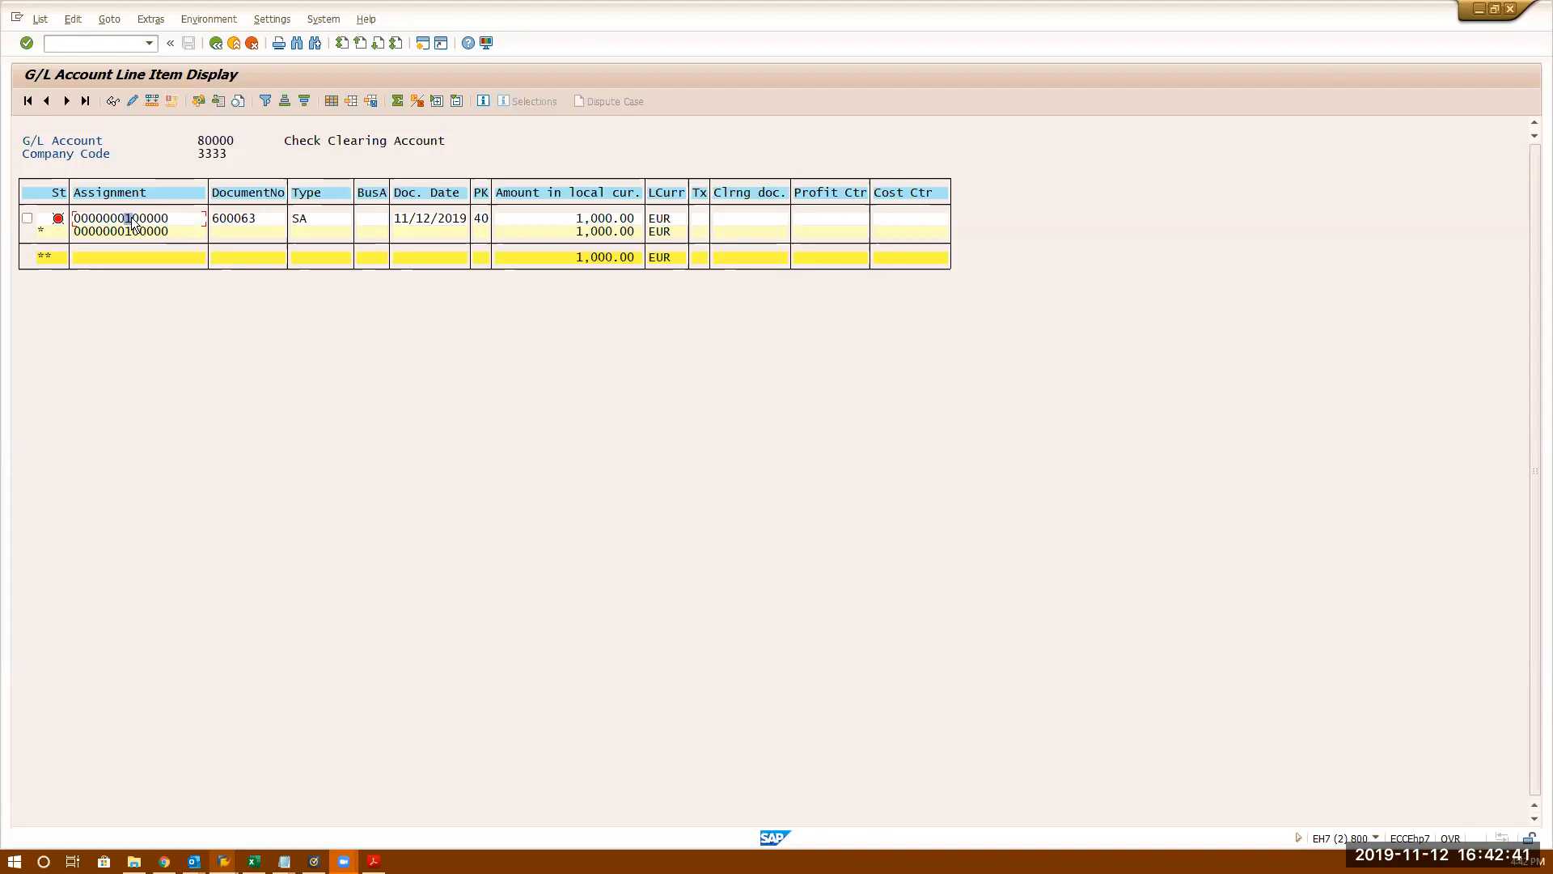
- Highlight sort key 005 and account number 80000 in the account master data
key(alt+Tab)
key(alt+Tab)
click(254, 503)
drag(253, 503, 406, 504)
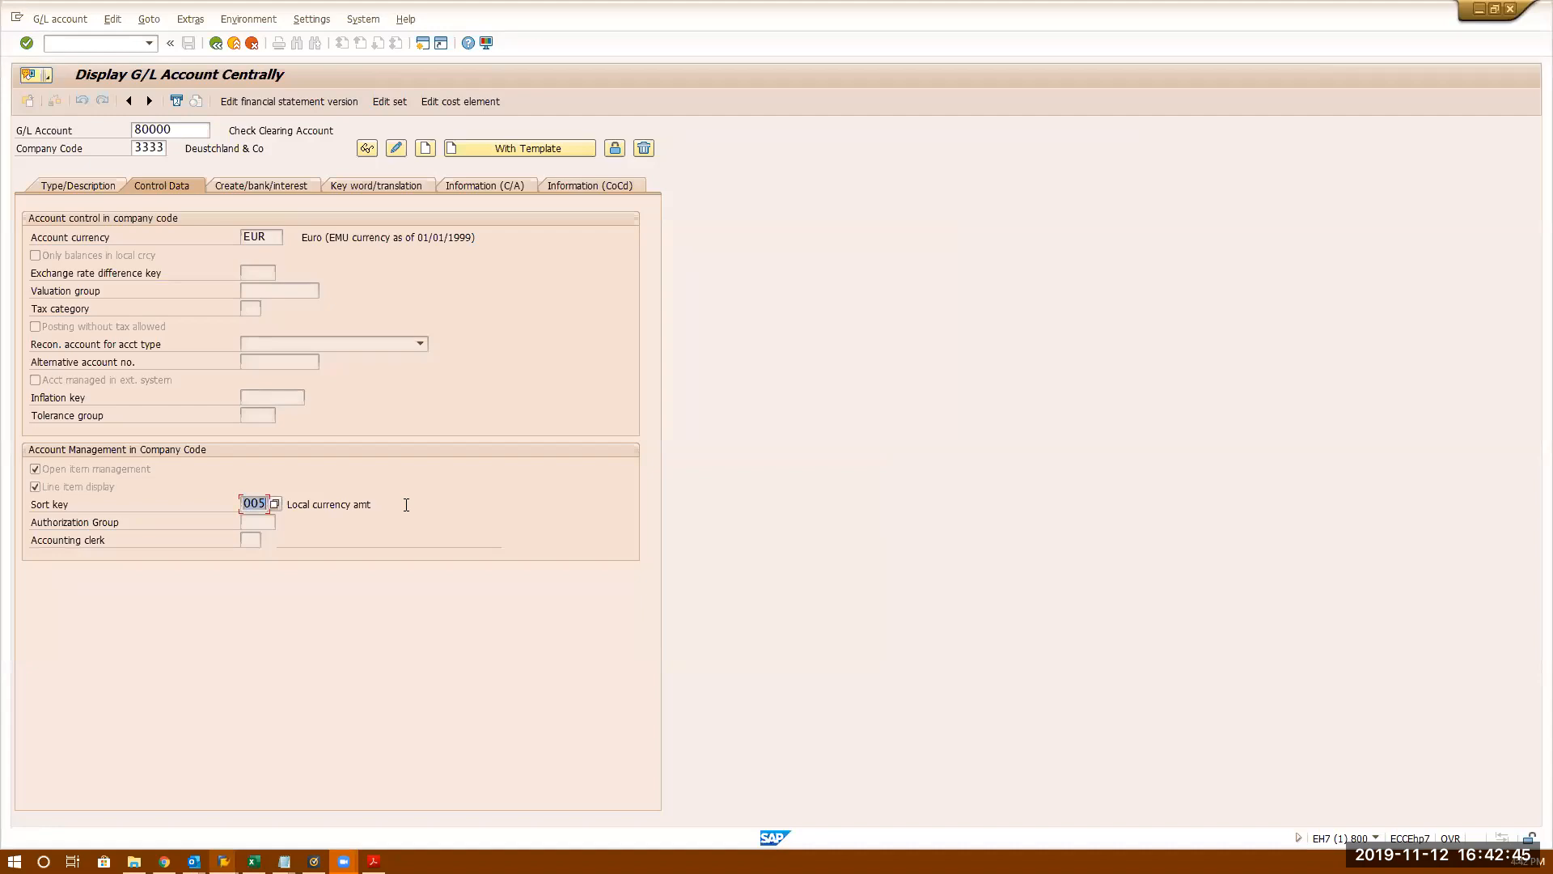
double_click(177, 129)
click(241, 504)
drag(241, 504, 383, 516)
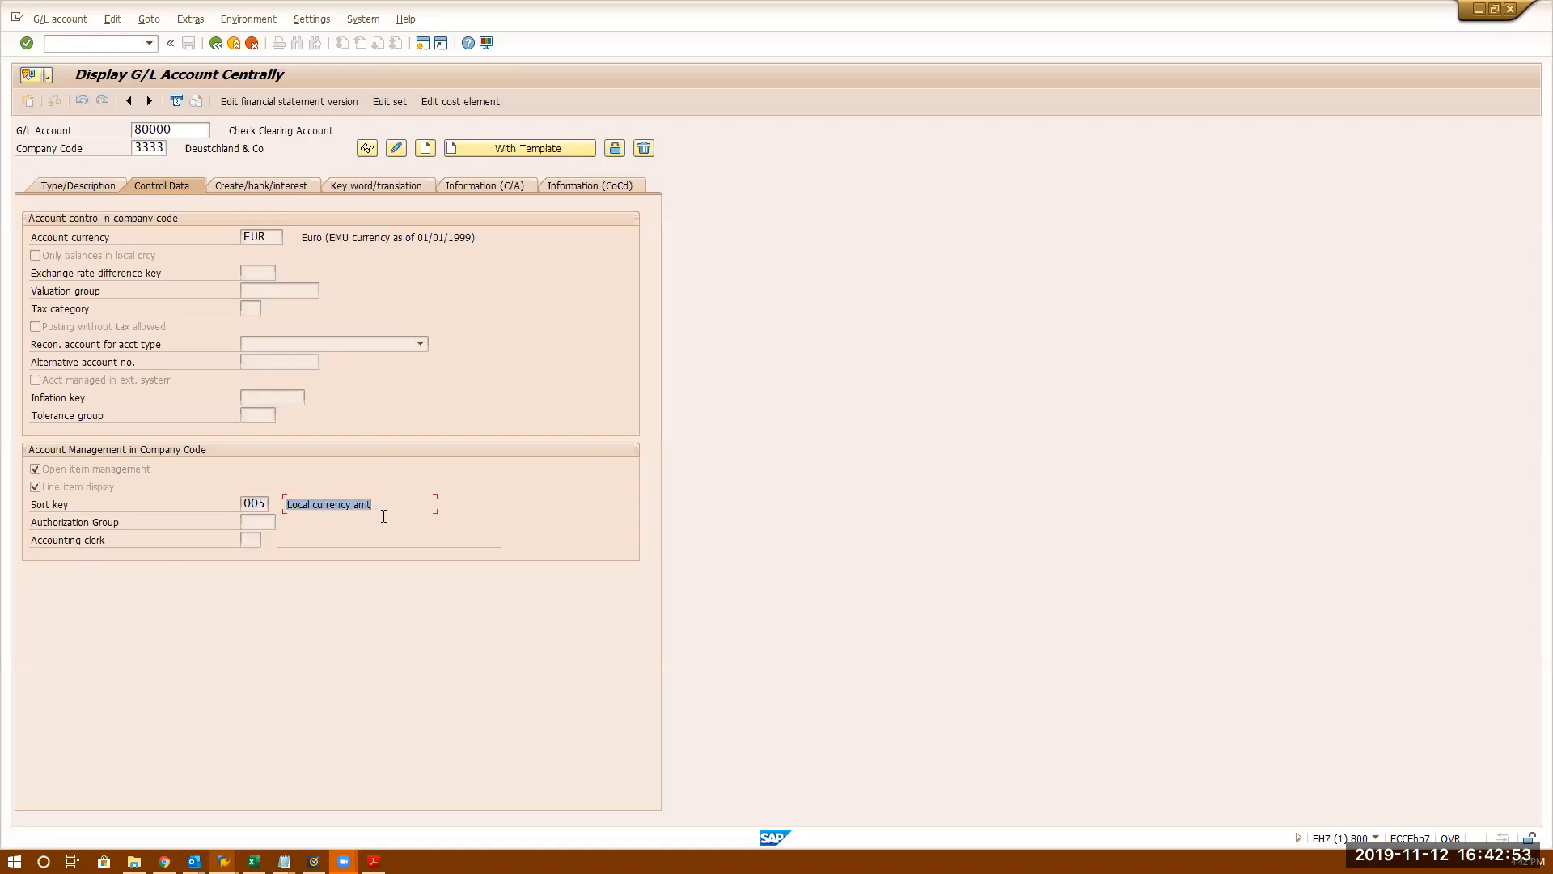
click(257, 502)
drag(188, 131, 82, 132)
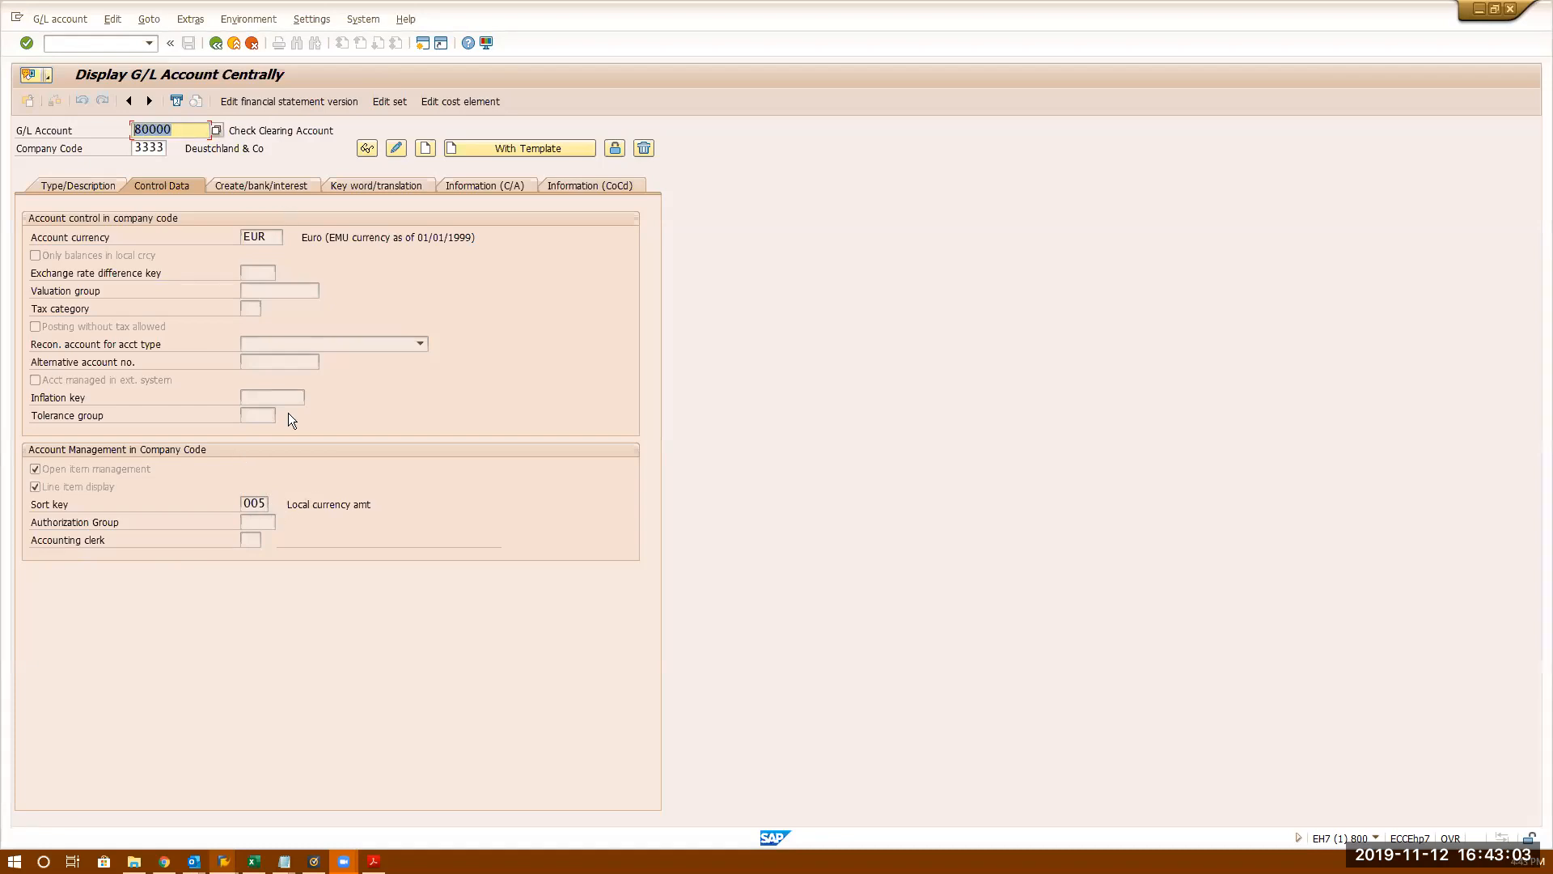
- Cycle windows back to FS00 and bring up the sort key value list
key(alt+Tab)
key(alt+Tab)
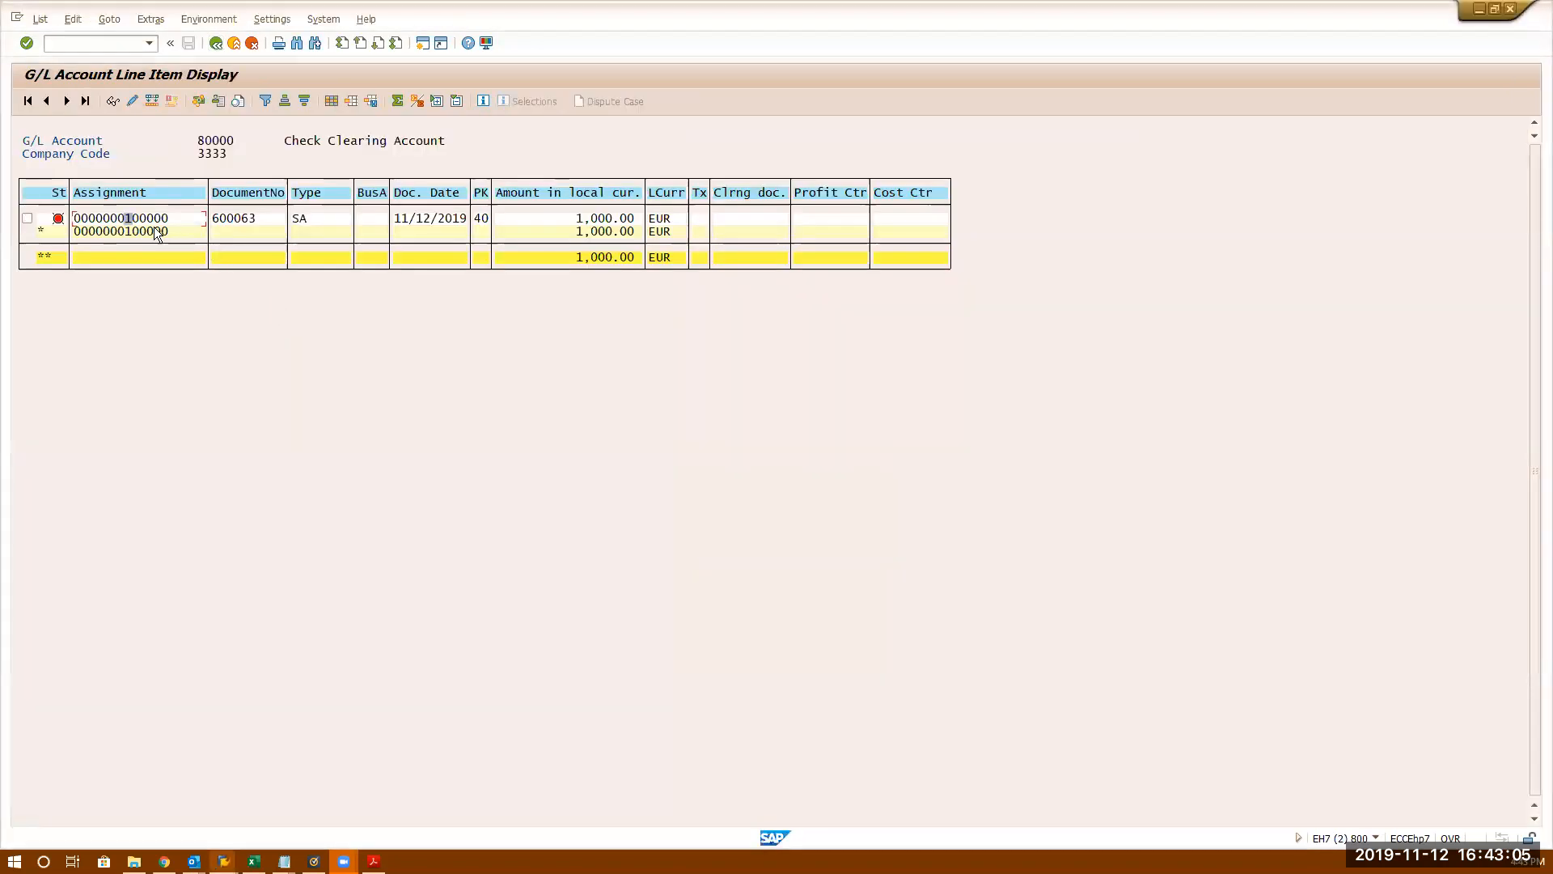
key(alt+Tab)
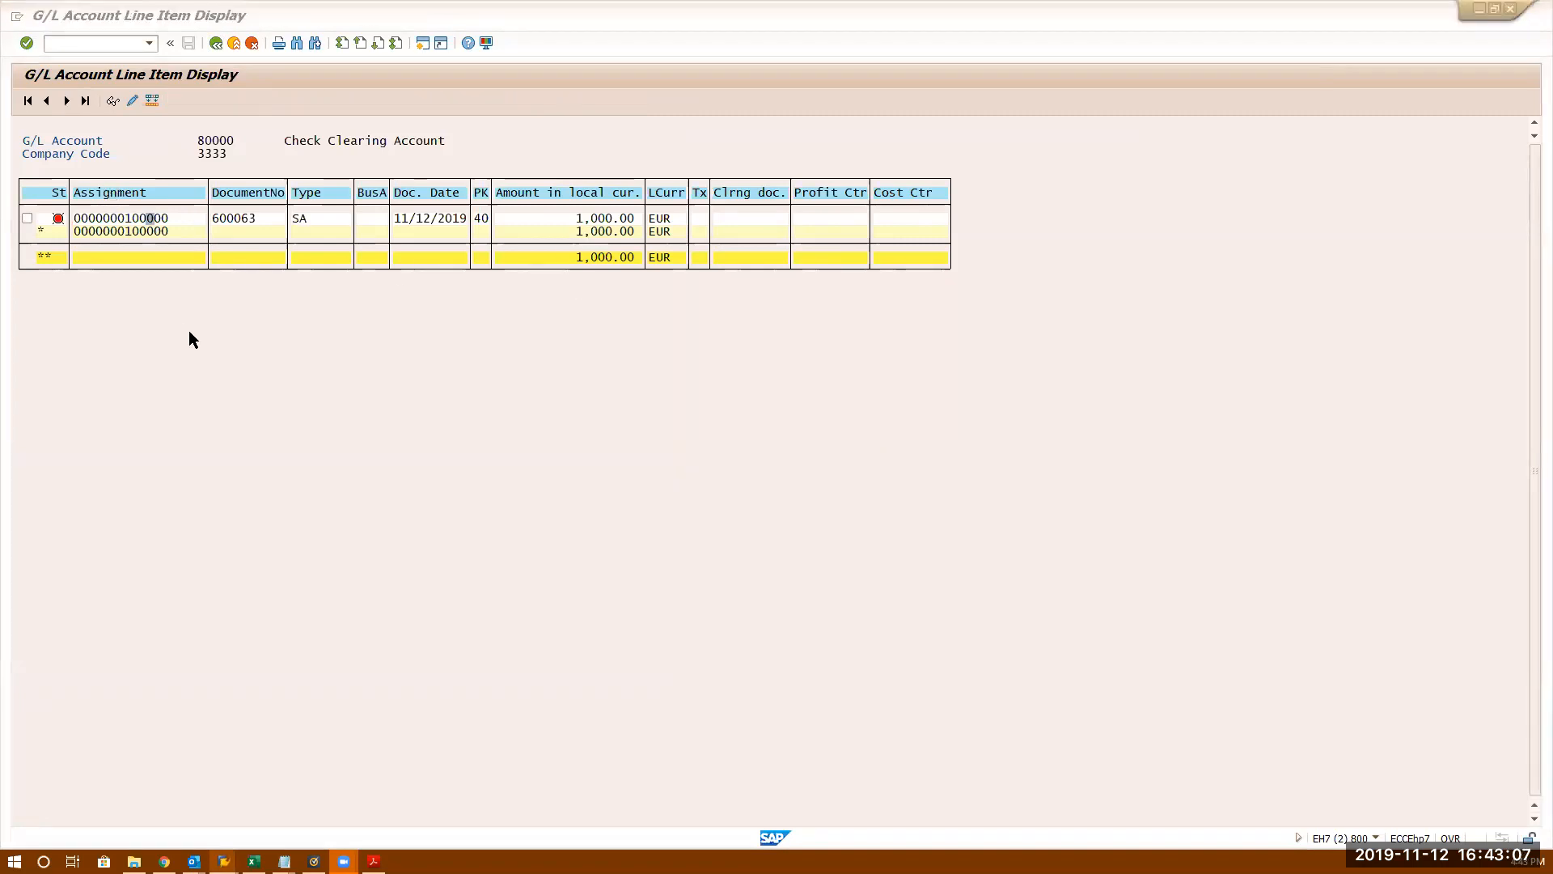
key(alt+Tab)
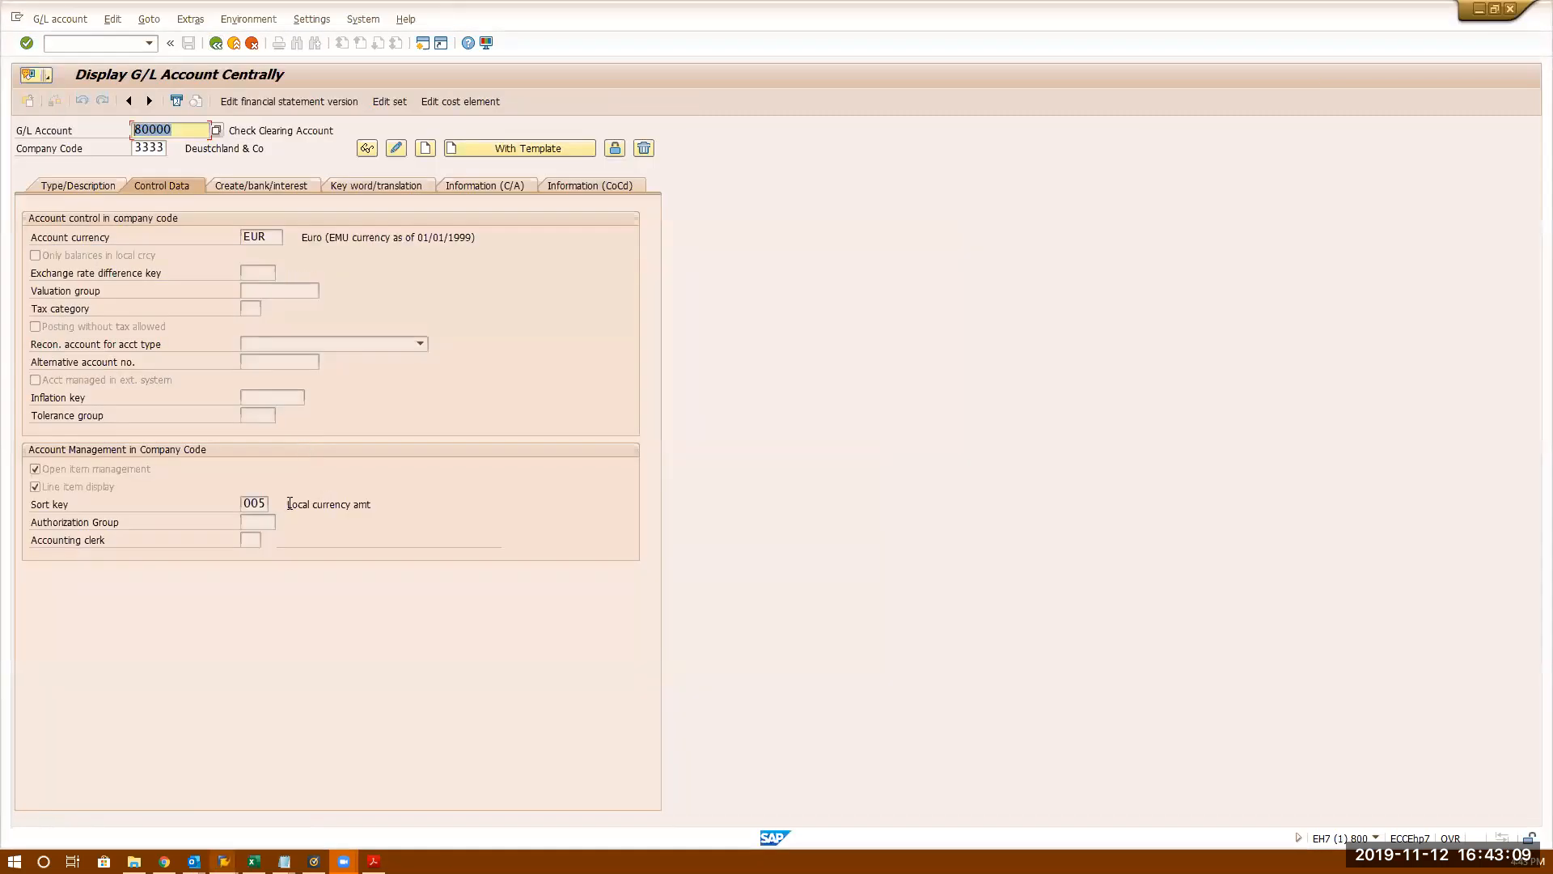
double_click(260, 505)
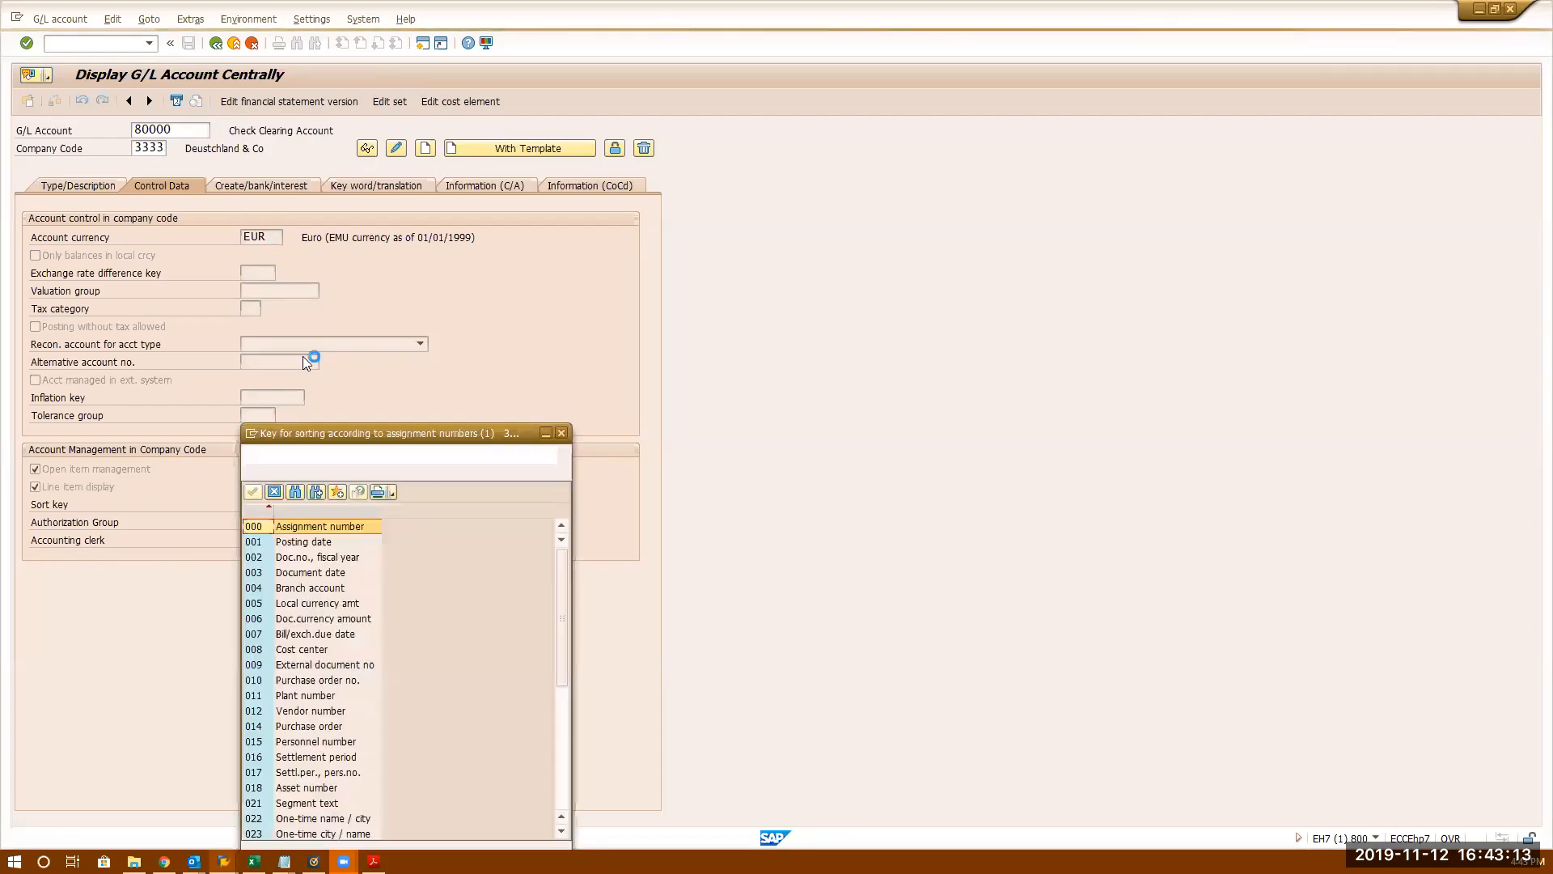
- Put account 80000 in change mode and browse the sort key F4 list
key(Escape)
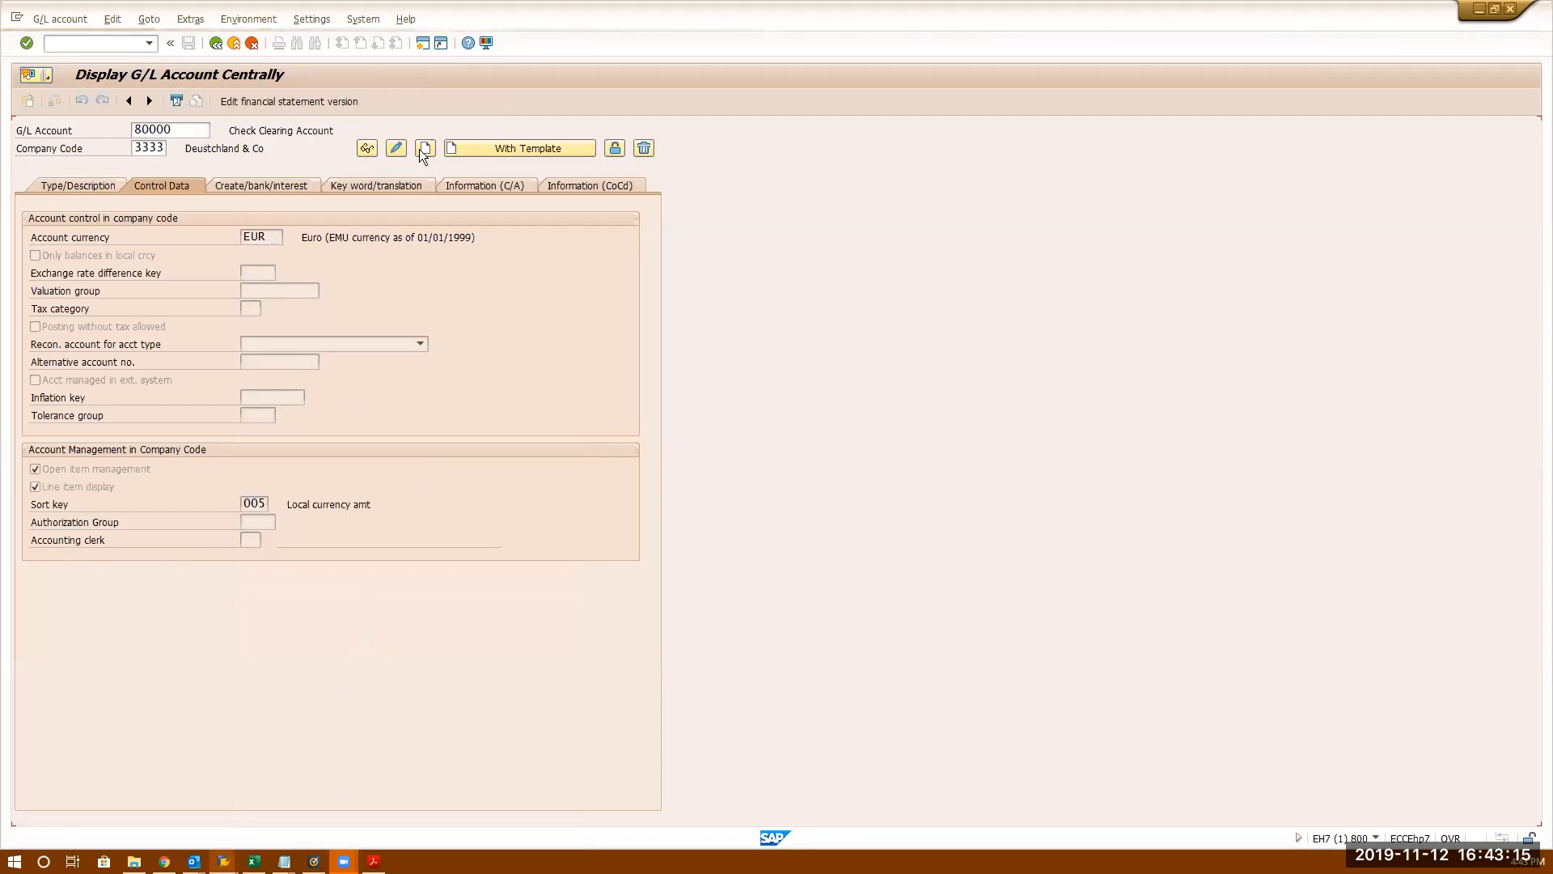
click(396, 148)
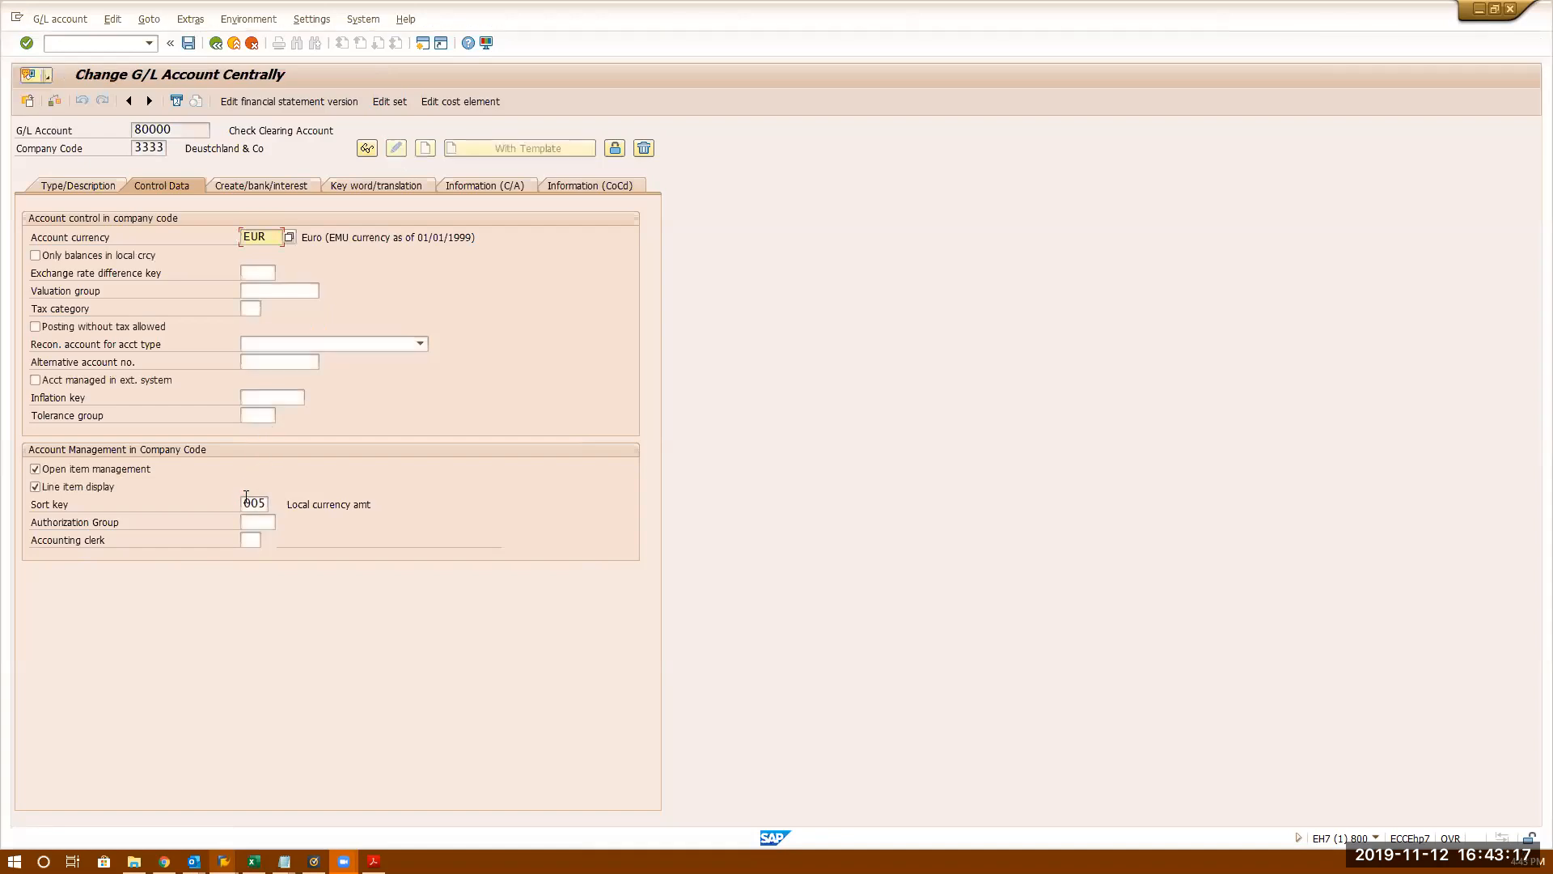
drag(245, 505, 269, 505)
key(F4)
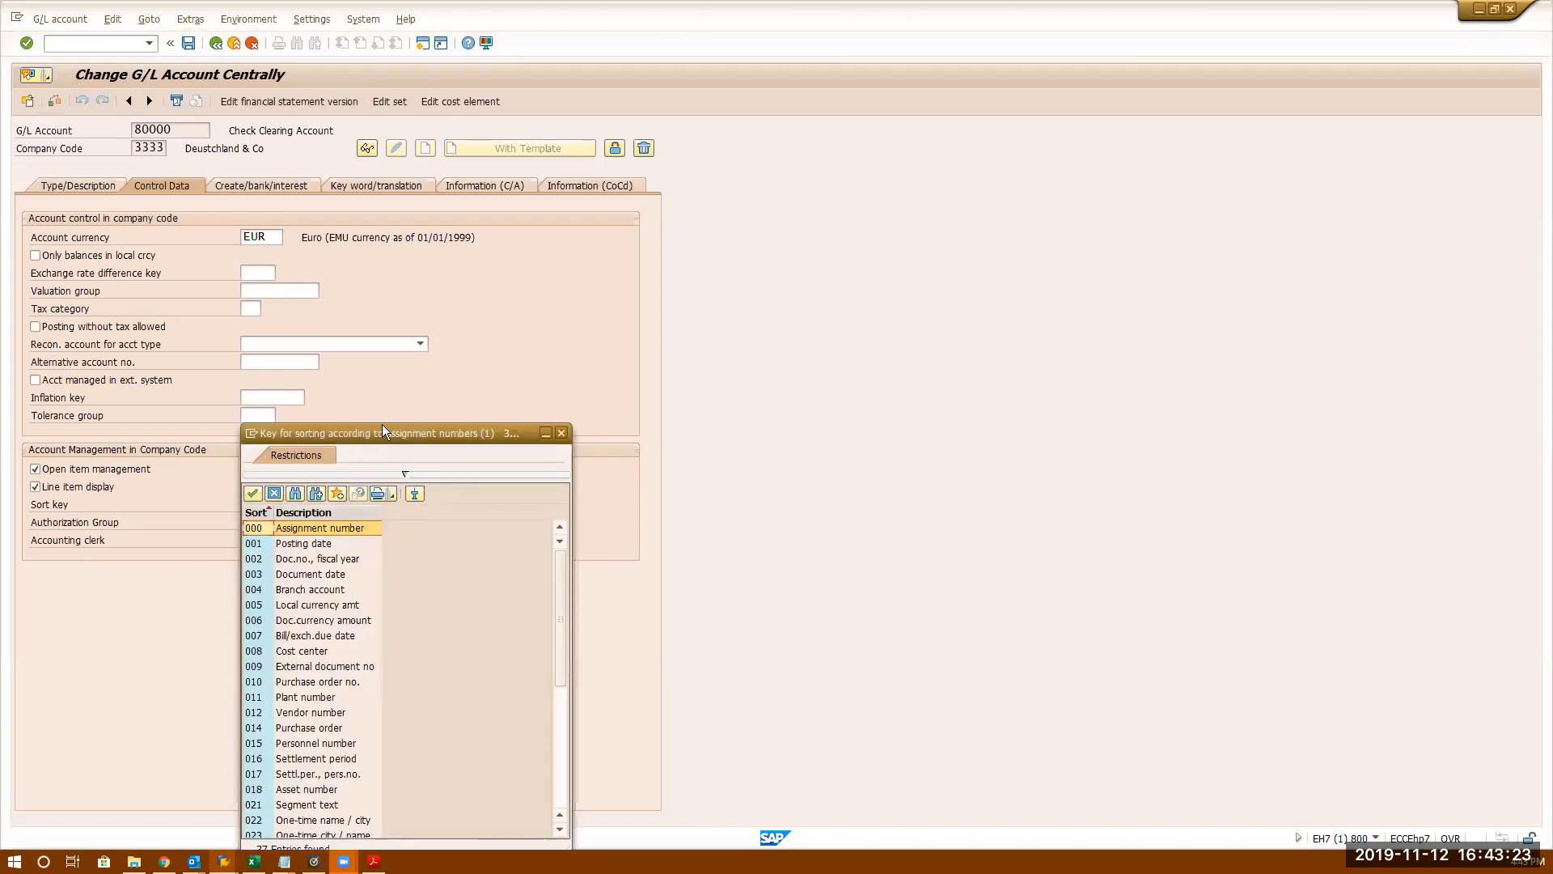
drag(382, 424, 578, 246)
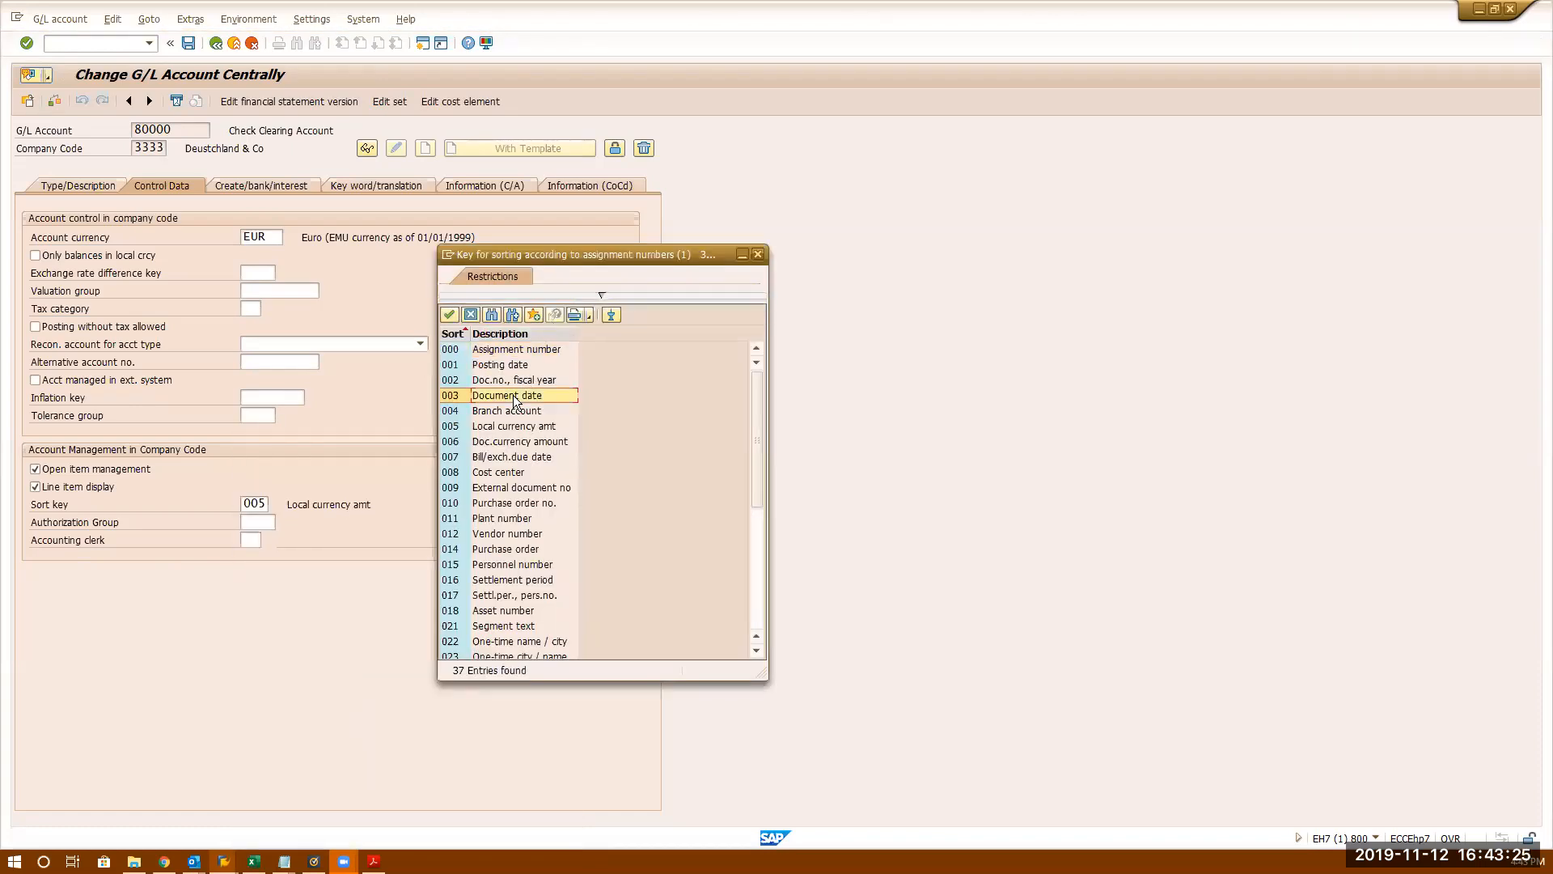
scroll(530, 489, down, 5)
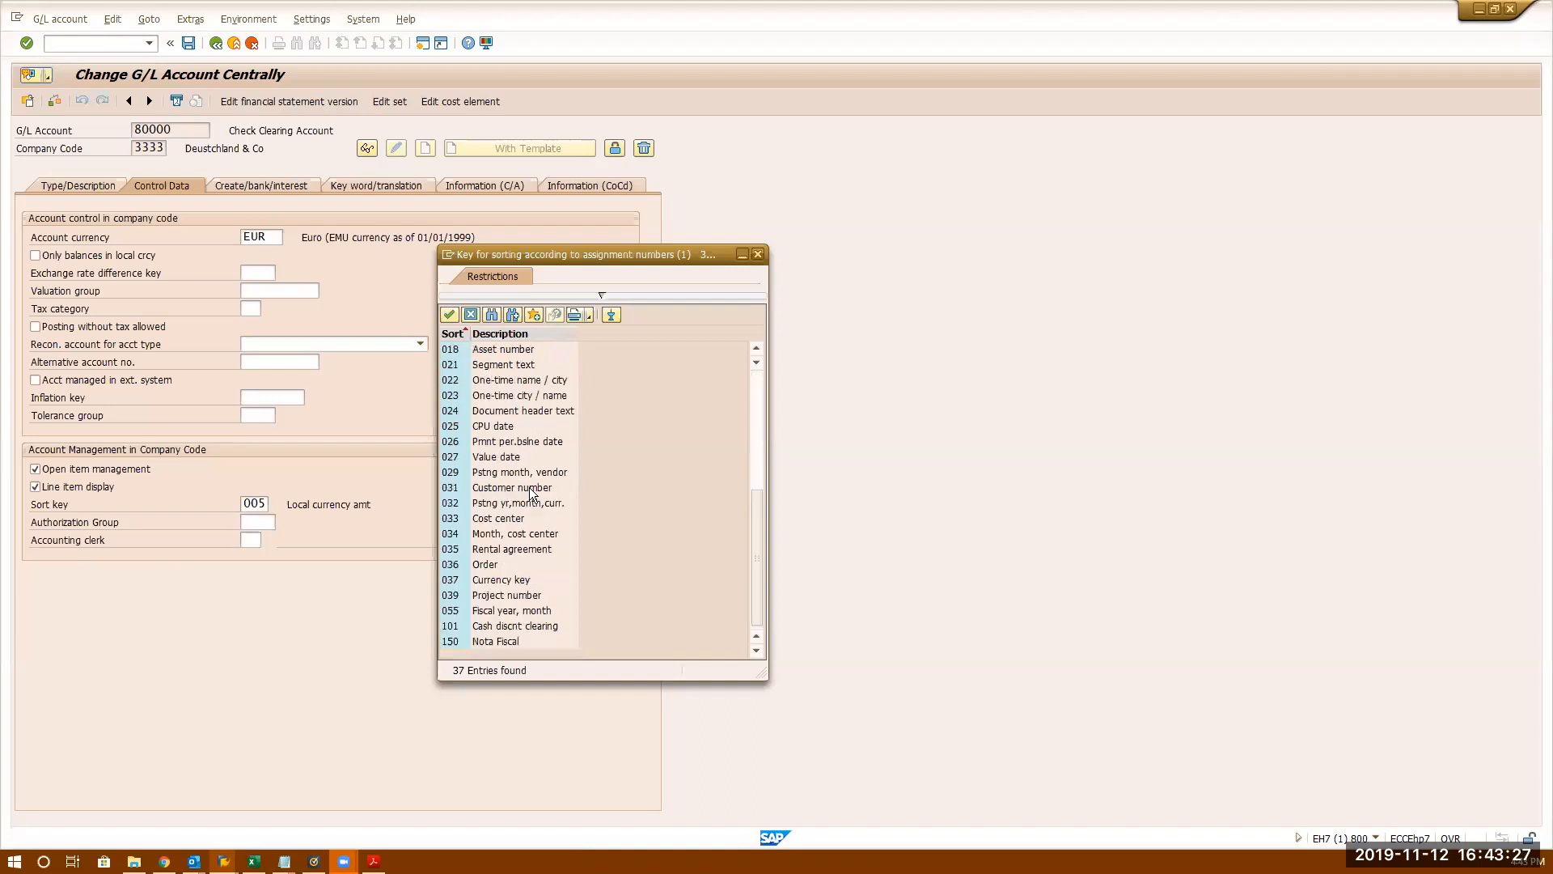
scroll(530, 488, up, 5)
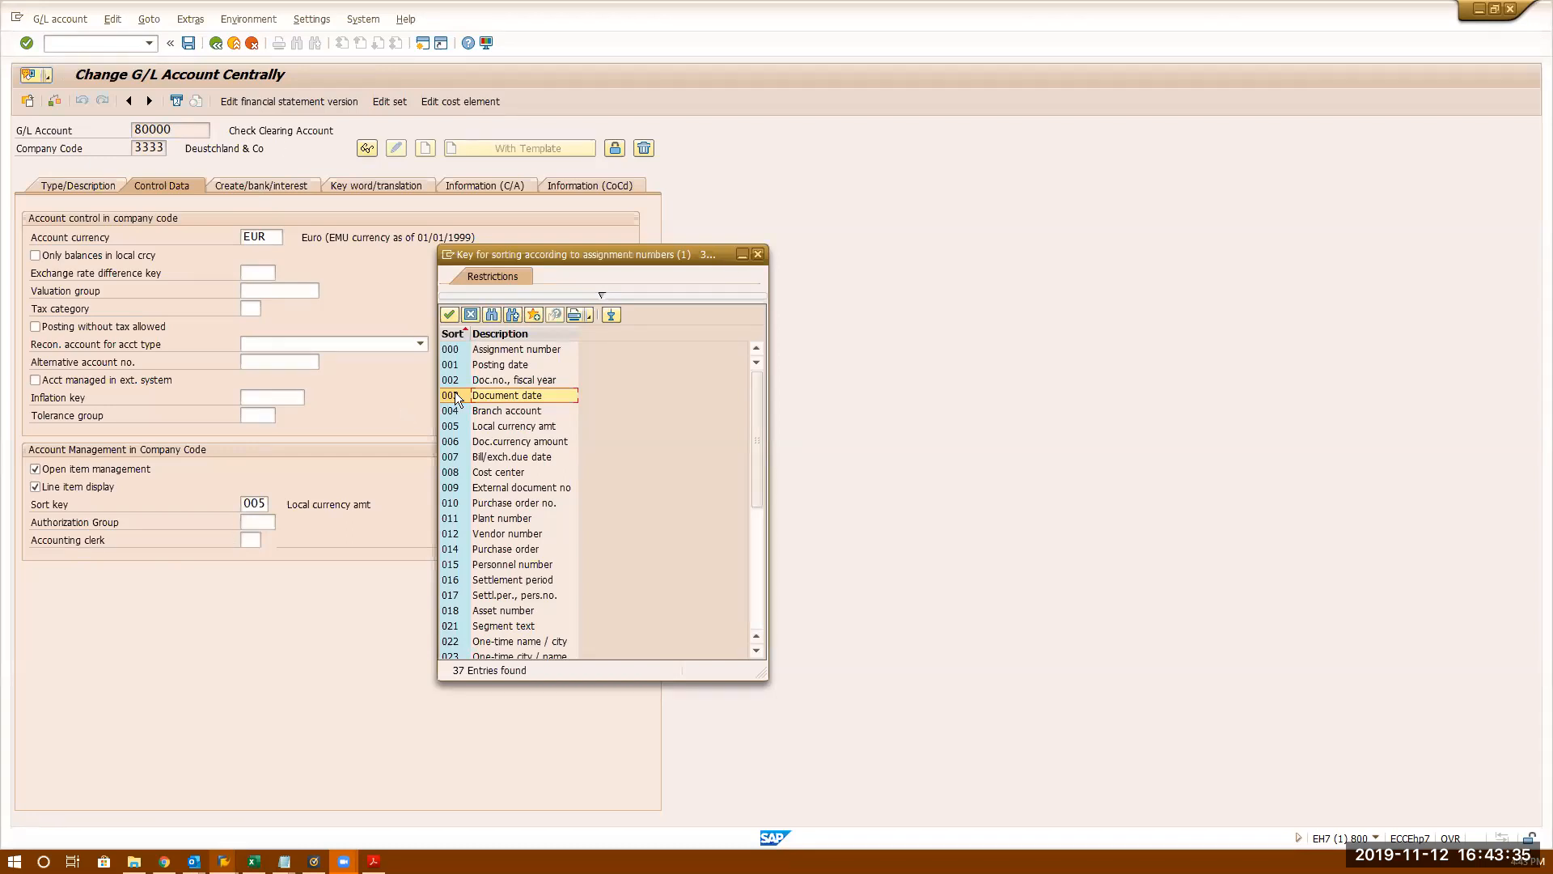
- Try closing the sort key list, then force-close the frozen SAP session
click(758, 254)
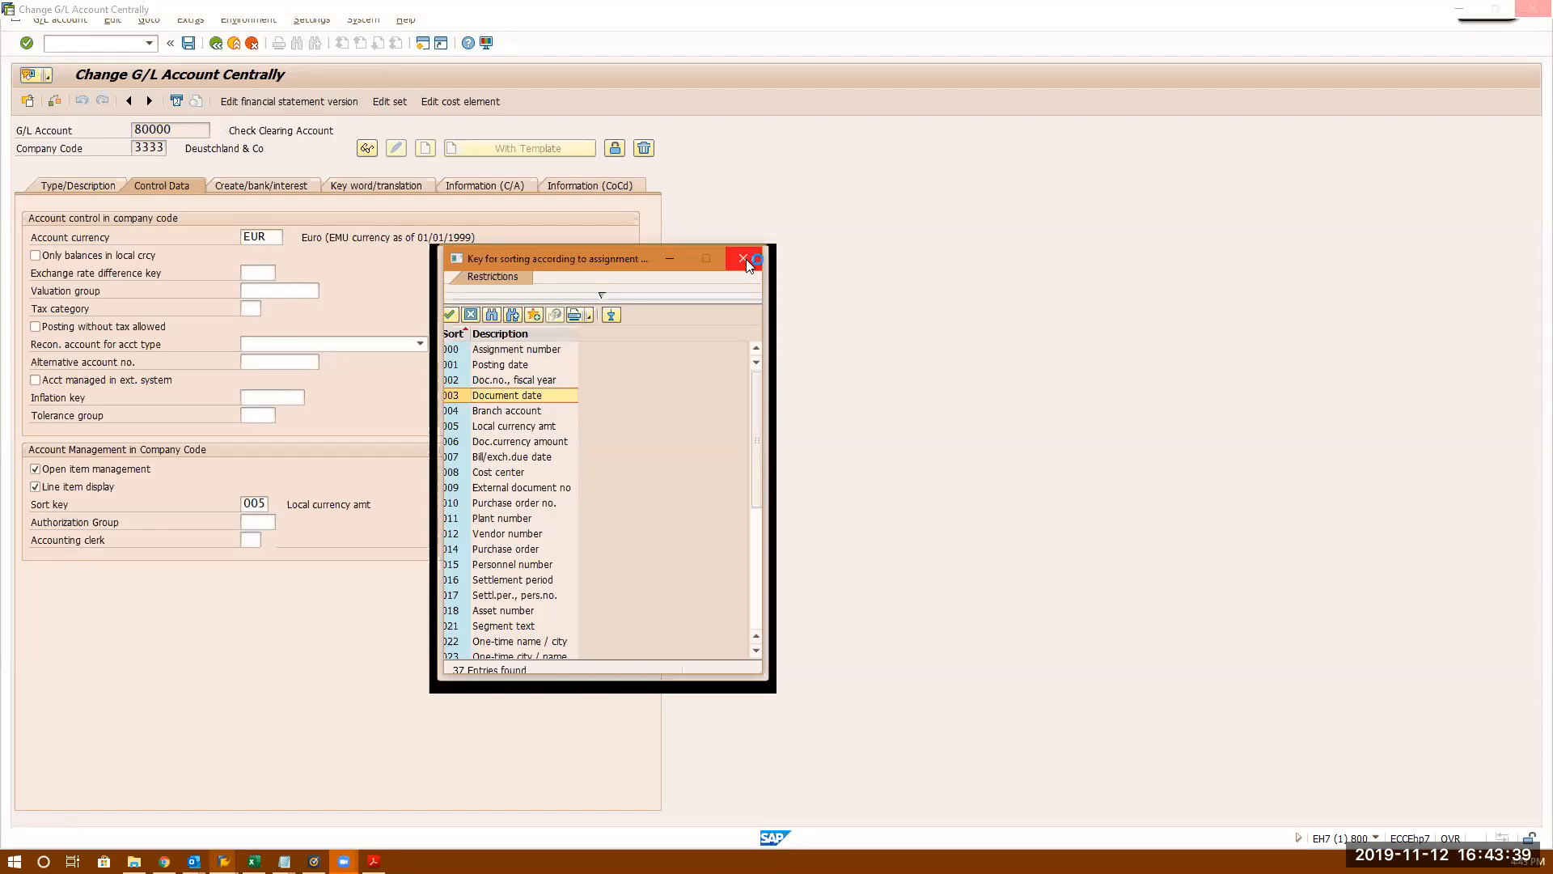
click(744, 260)
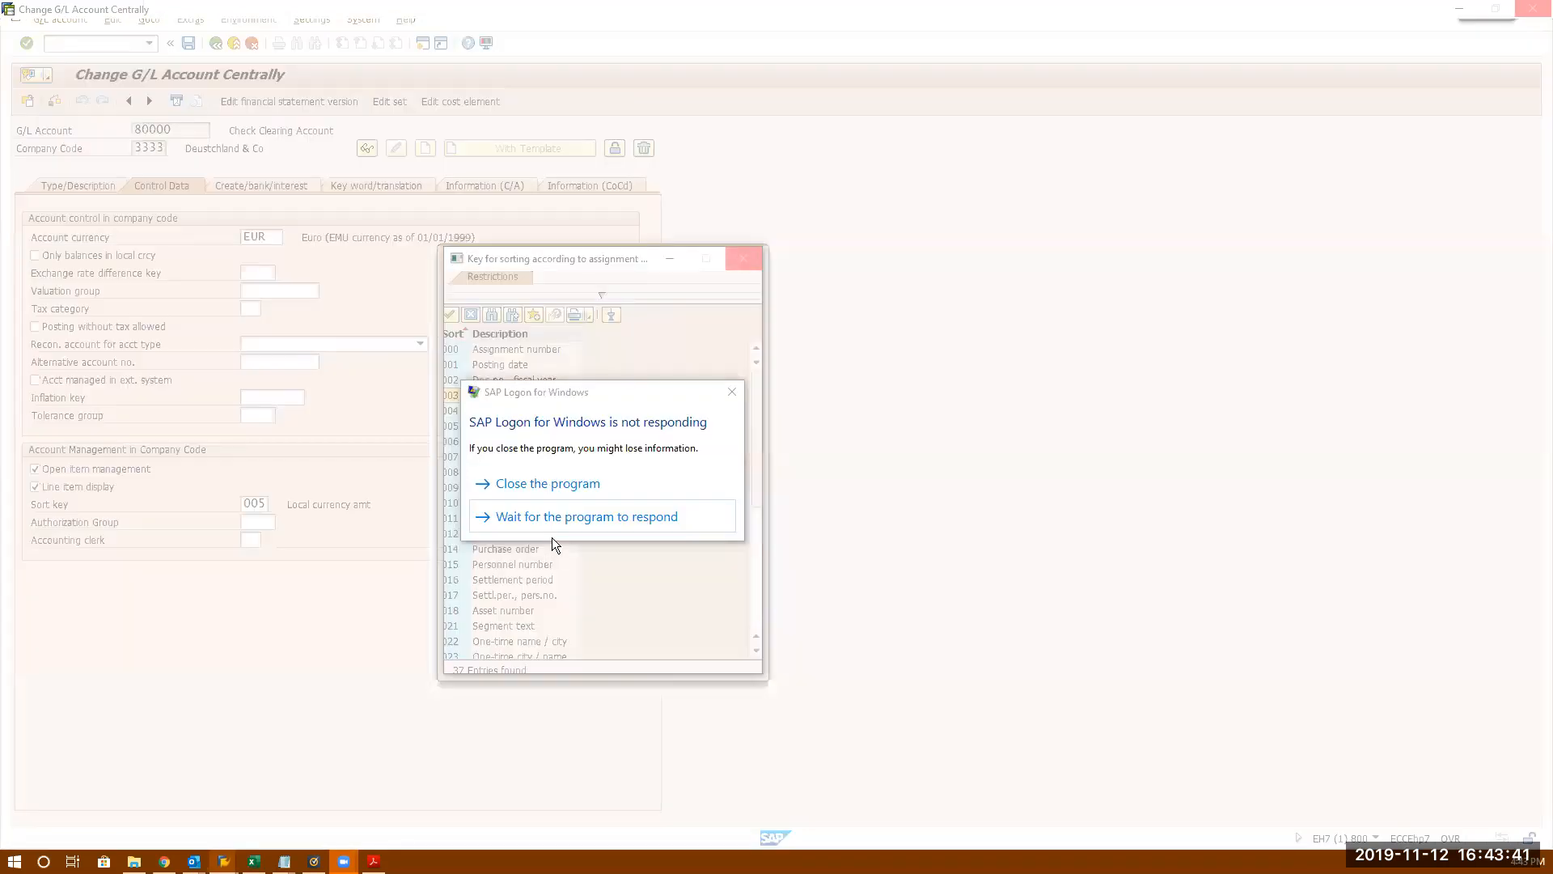
click(553, 485)
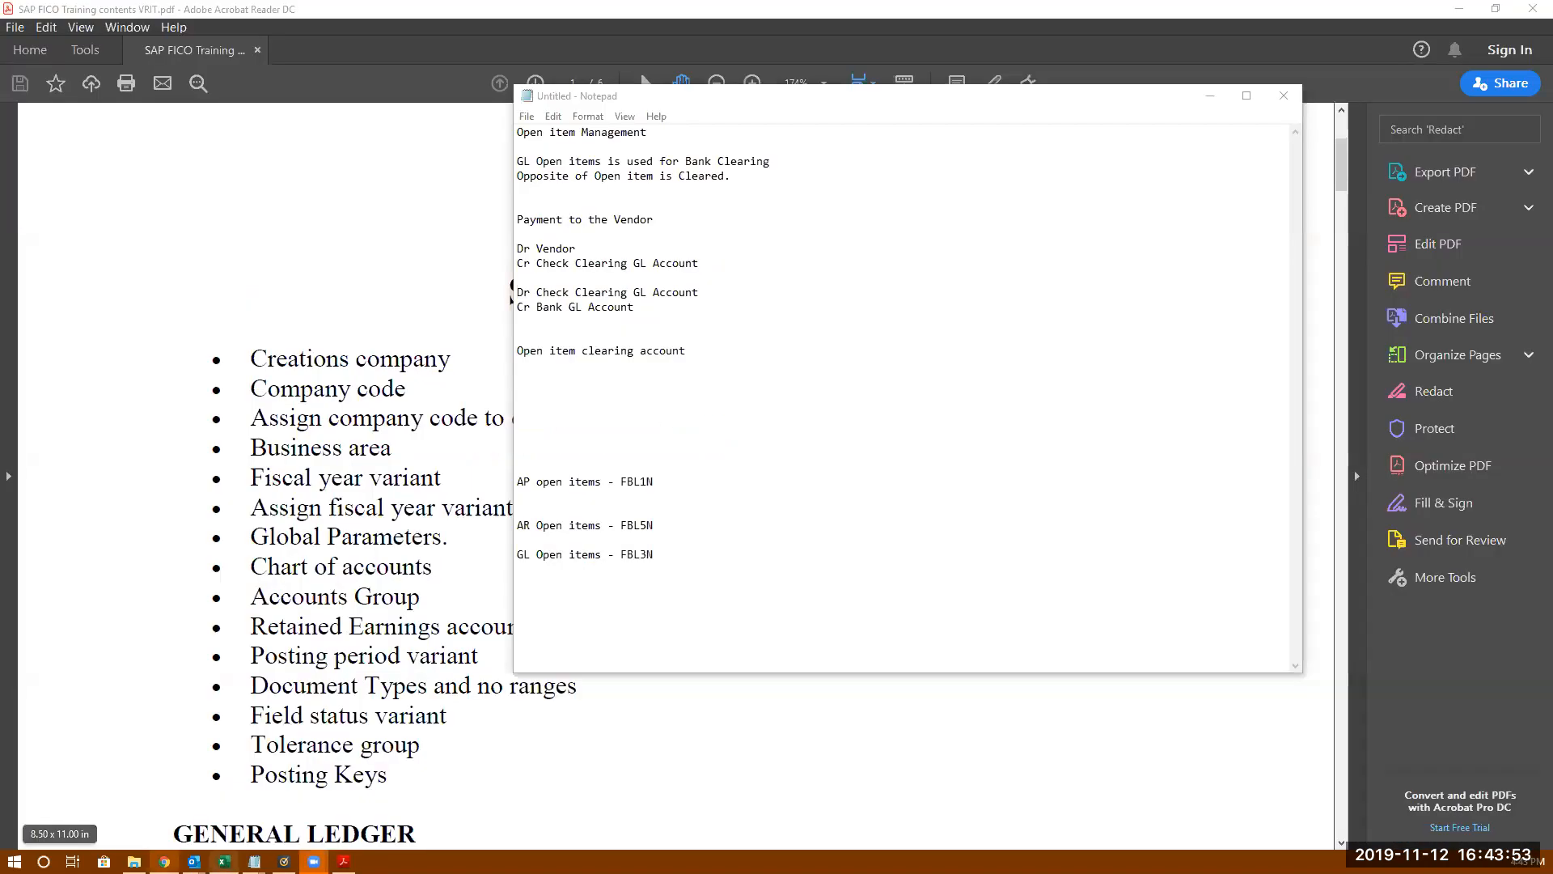
- Relaunch SAP Logon through Windows search and select the VRIT connection
click(44, 860)
text(SAP)
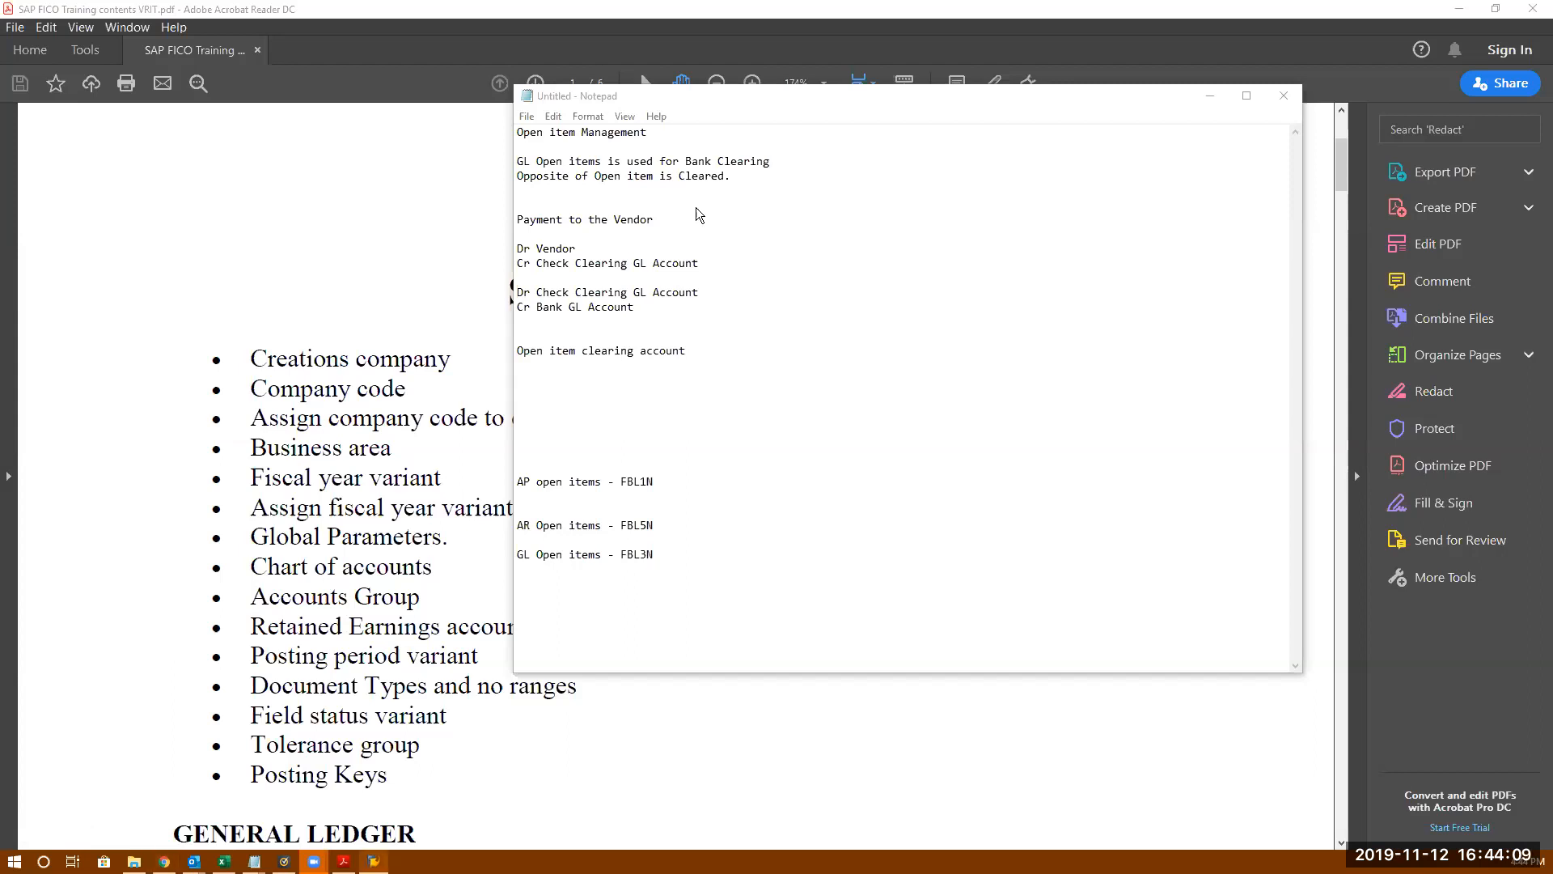
click(654, 291)
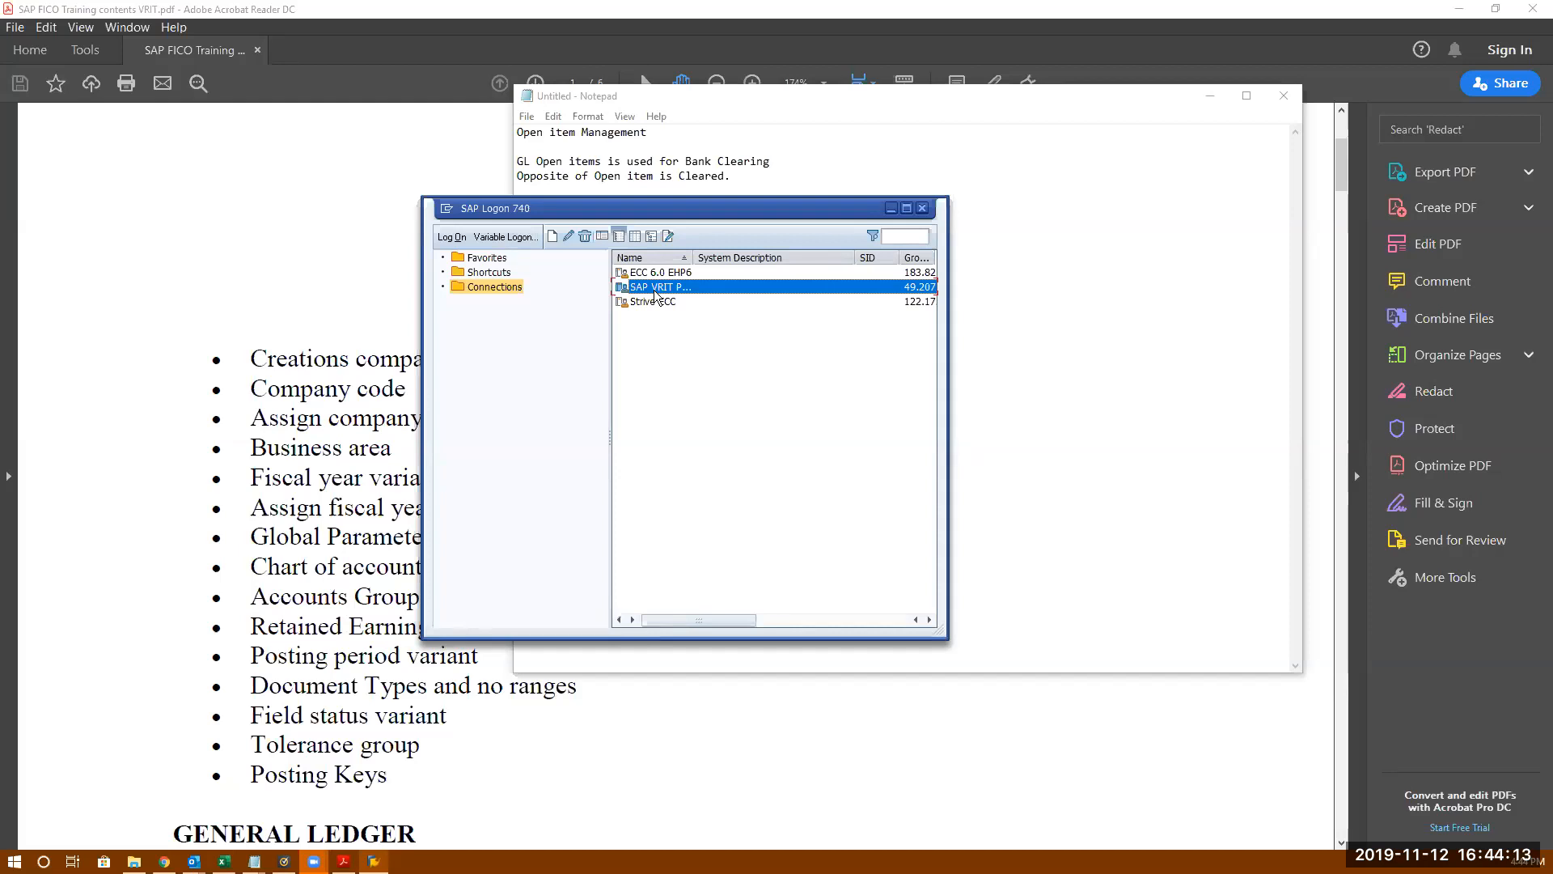
- Log on to client 800 with a saved user and run FS00 for account 80000
double_click(654, 290)
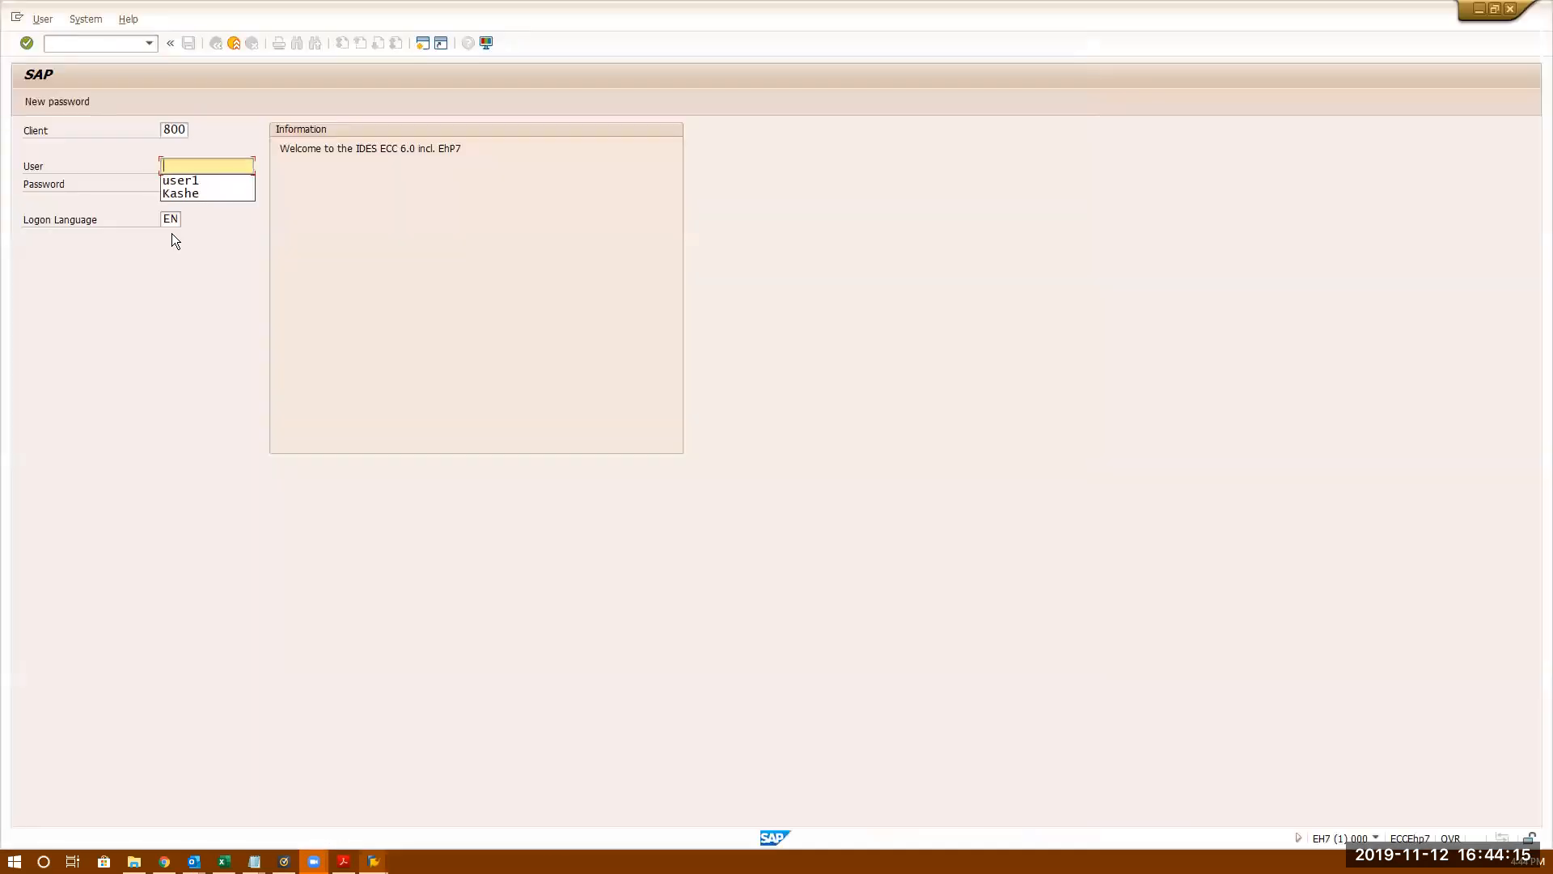
click(195, 191)
double_click(210, 171)
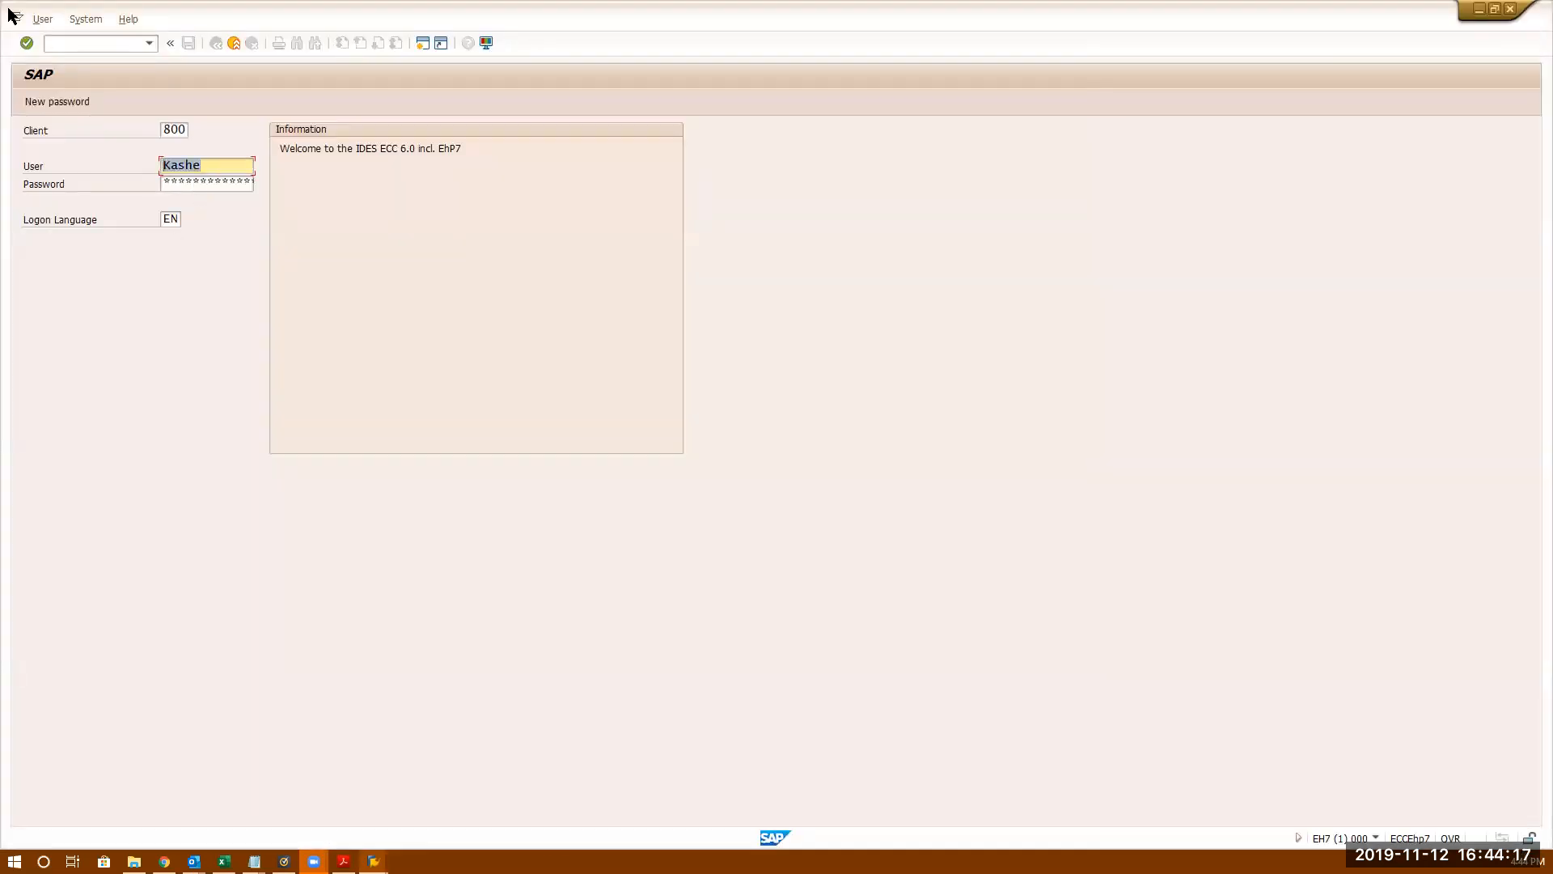
key(BackSpace)
click(220, 183)
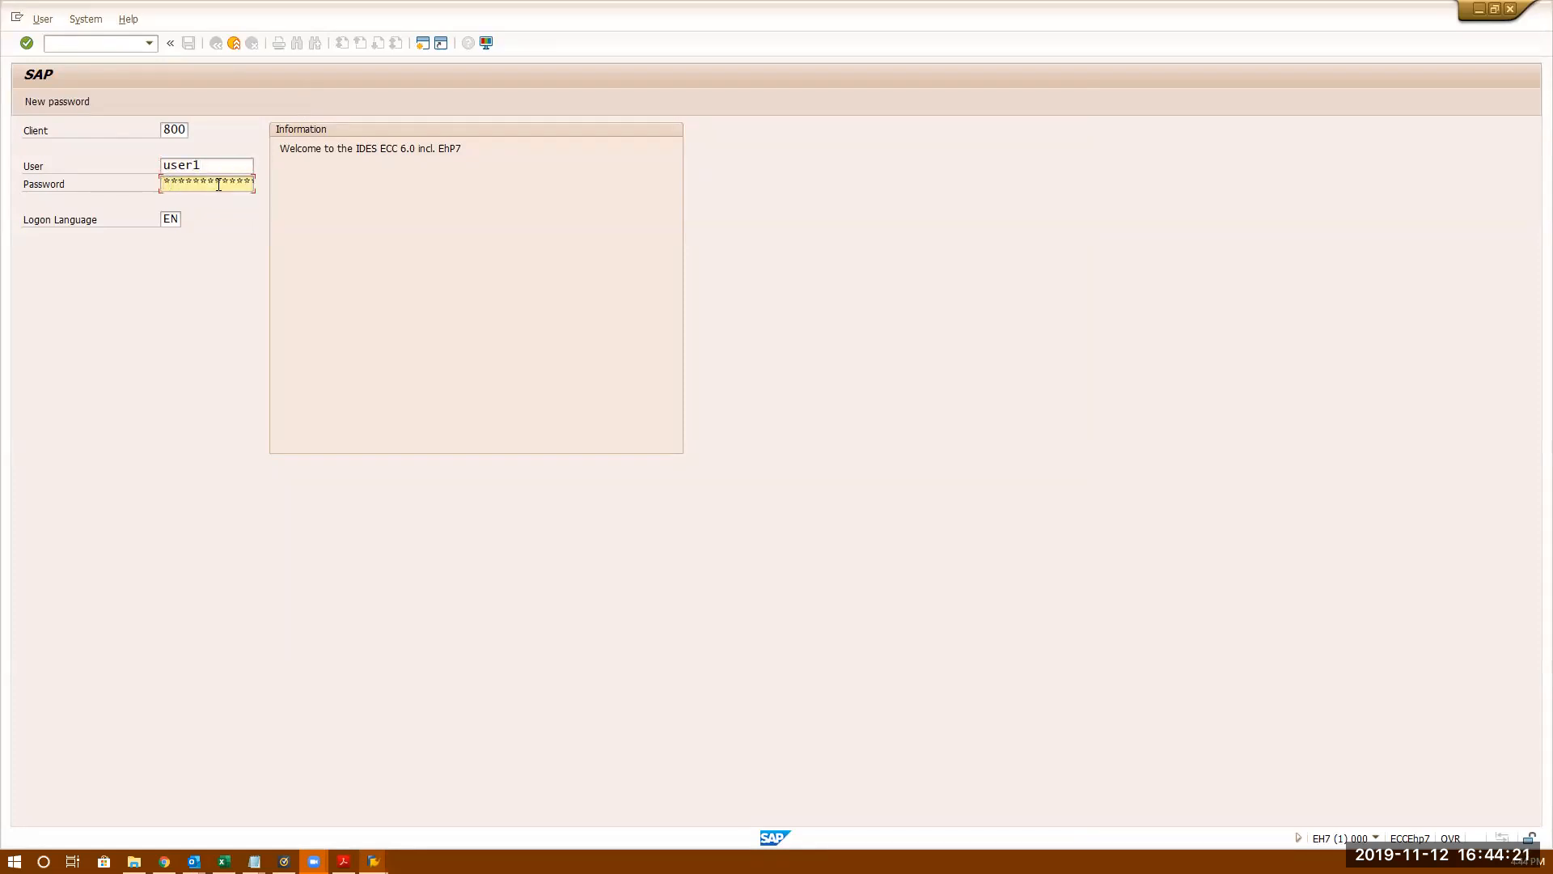
key(Return)
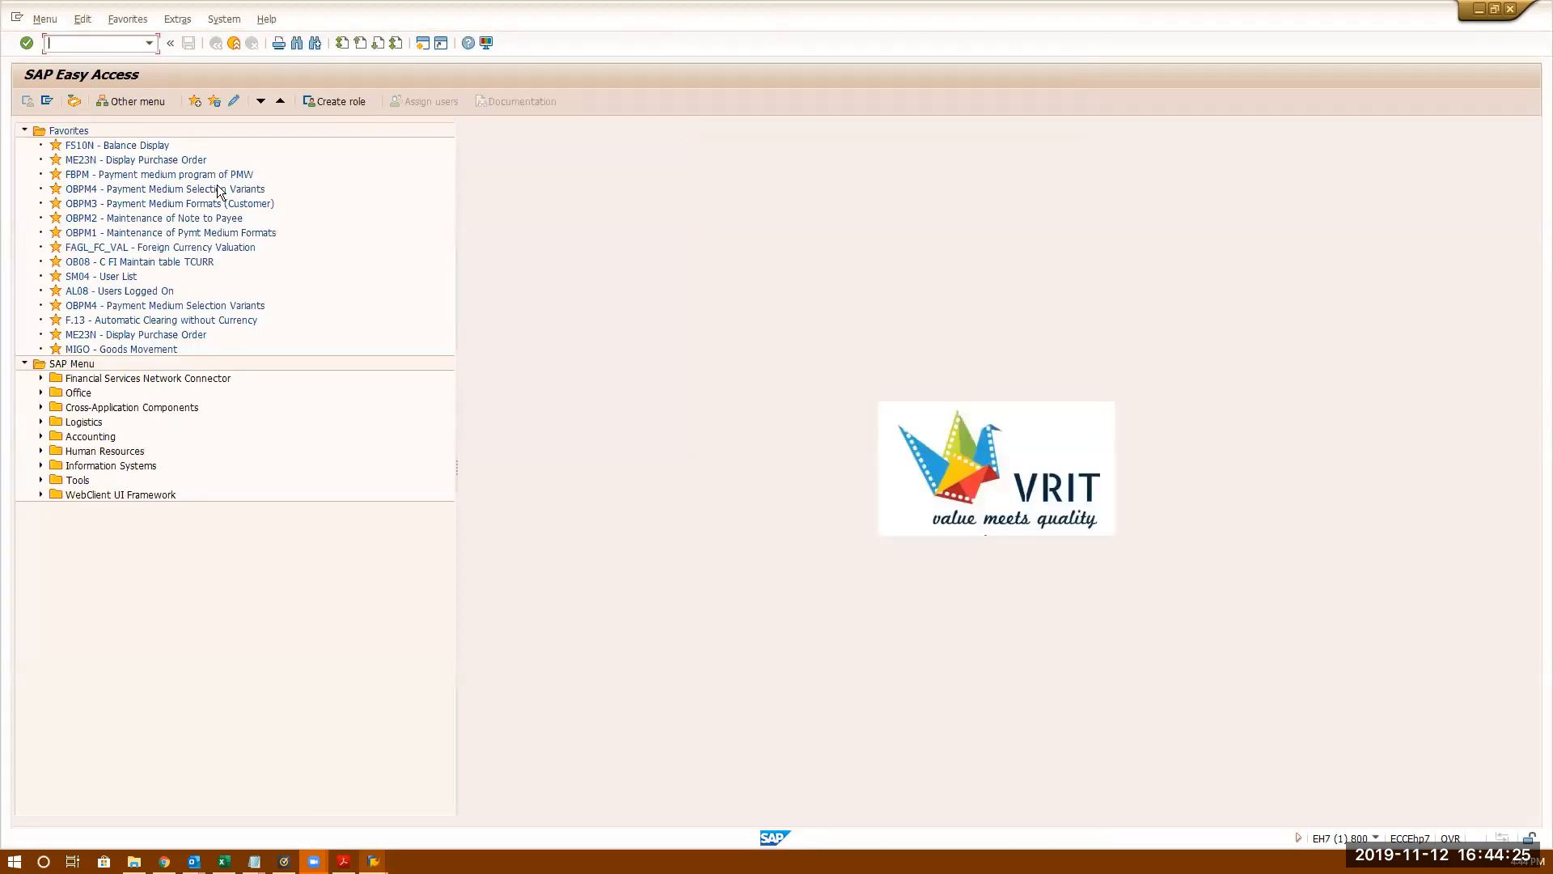
text(fs00)
key(Return)
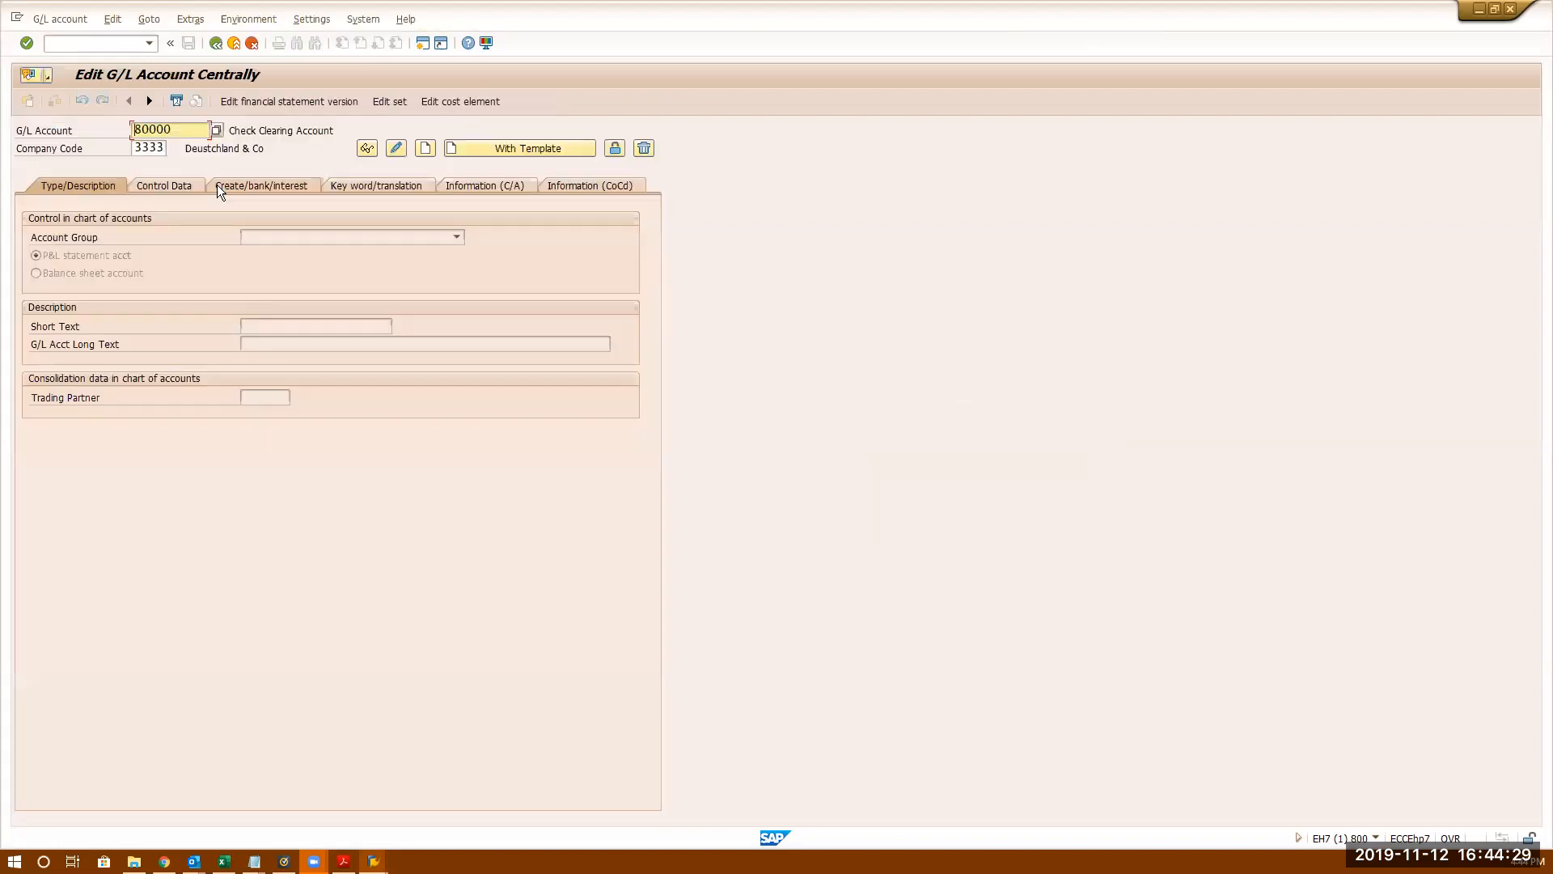
- Change account 80000's sort key to 003 (Document date) and save it
click(397, 148)
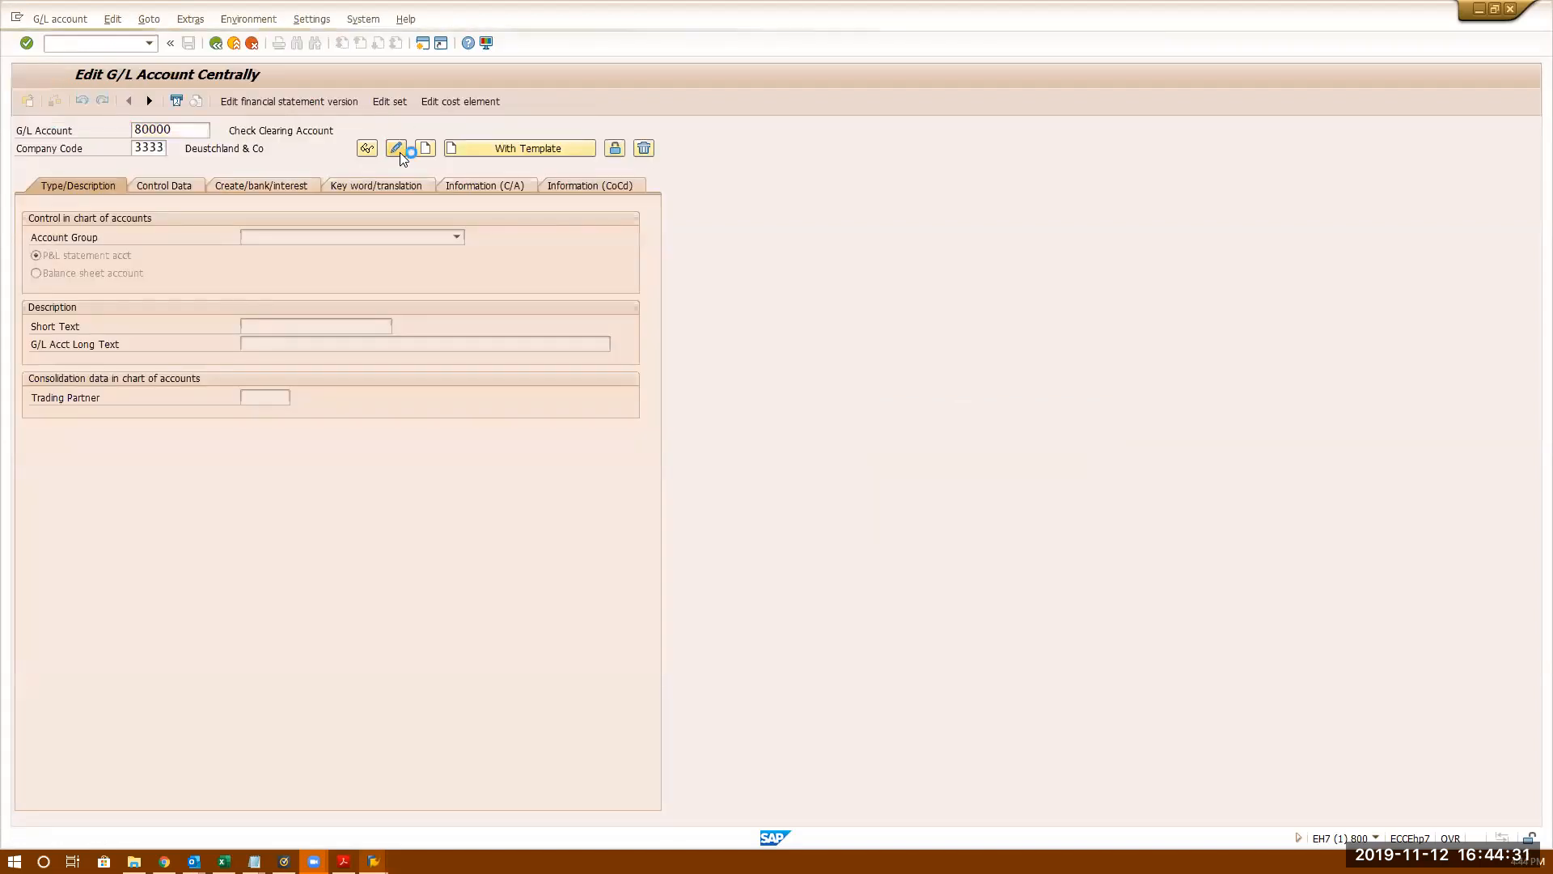
click(186, 182)
click(247, 505)
text(003)
key(Return)
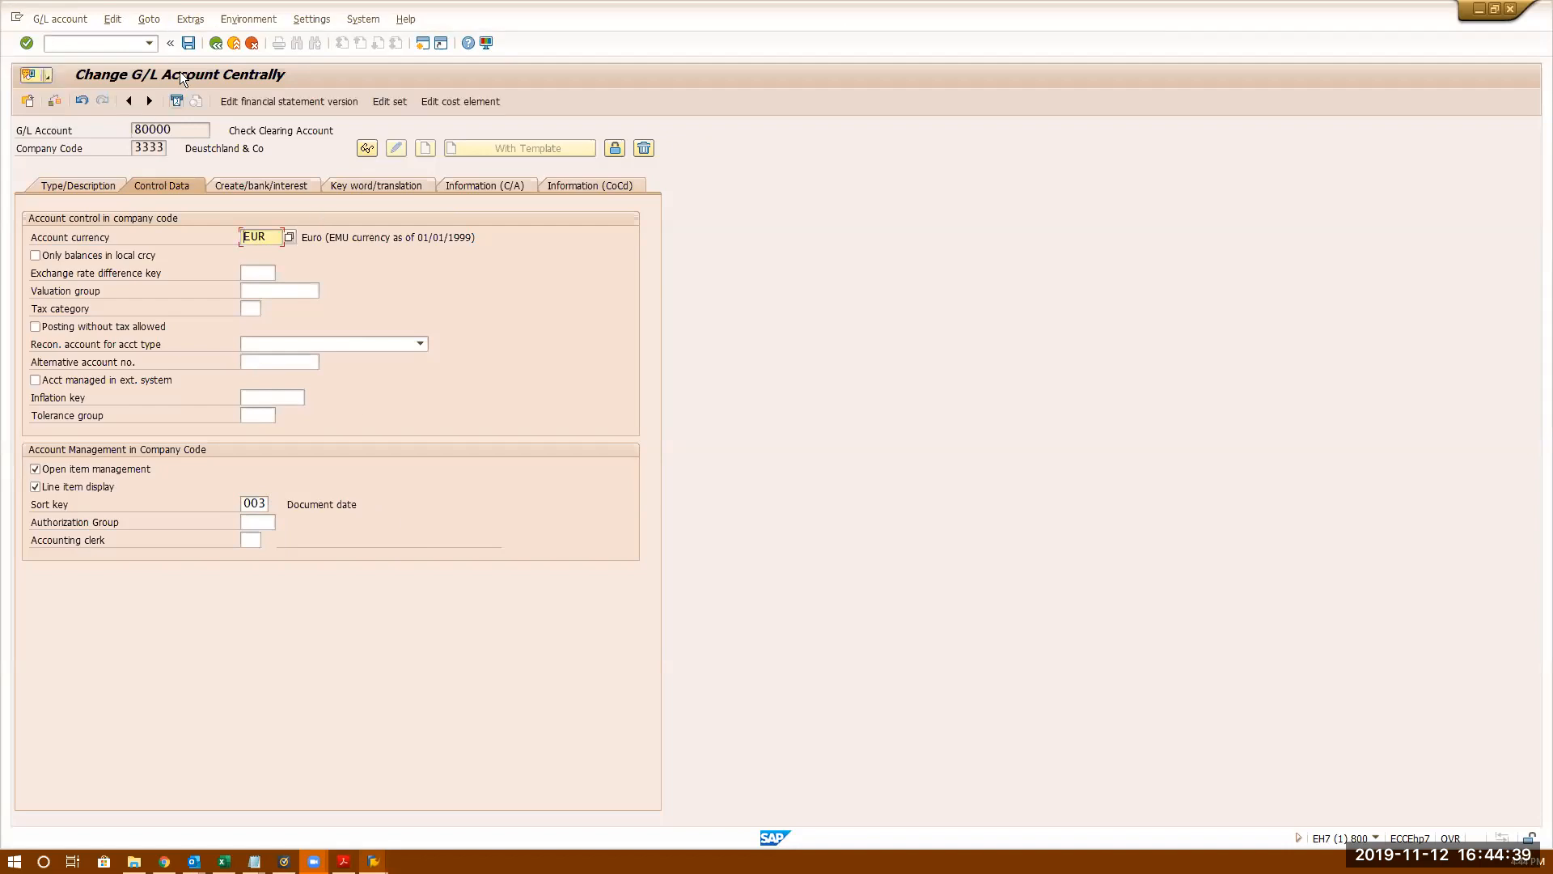
click(187, 43)
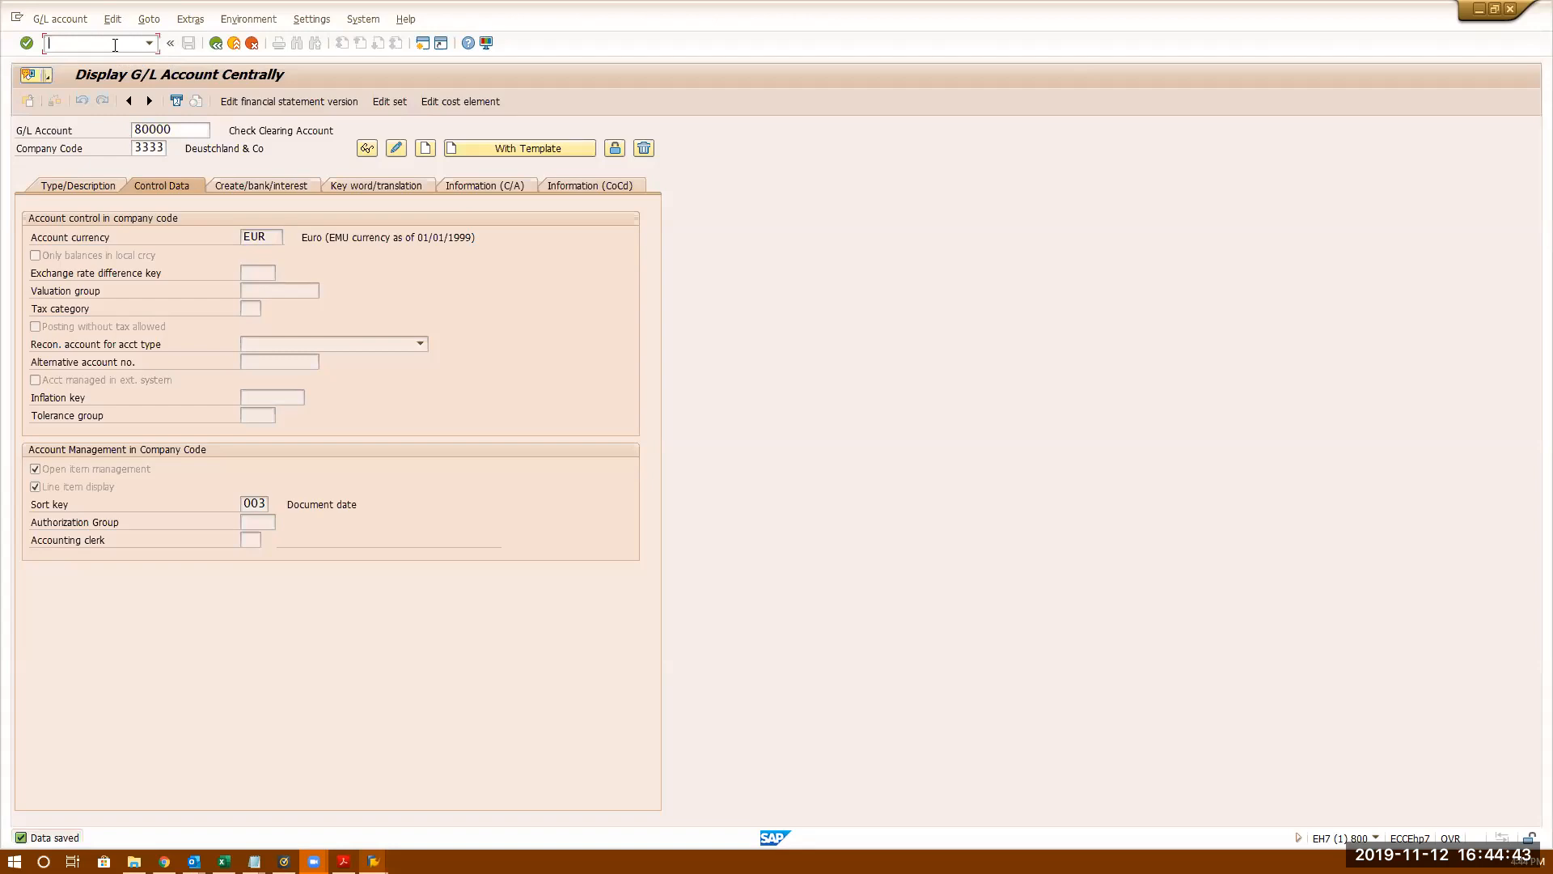
- Run /nfb01 to open the Post Document header screen
text(/nfb01)
key(Return)
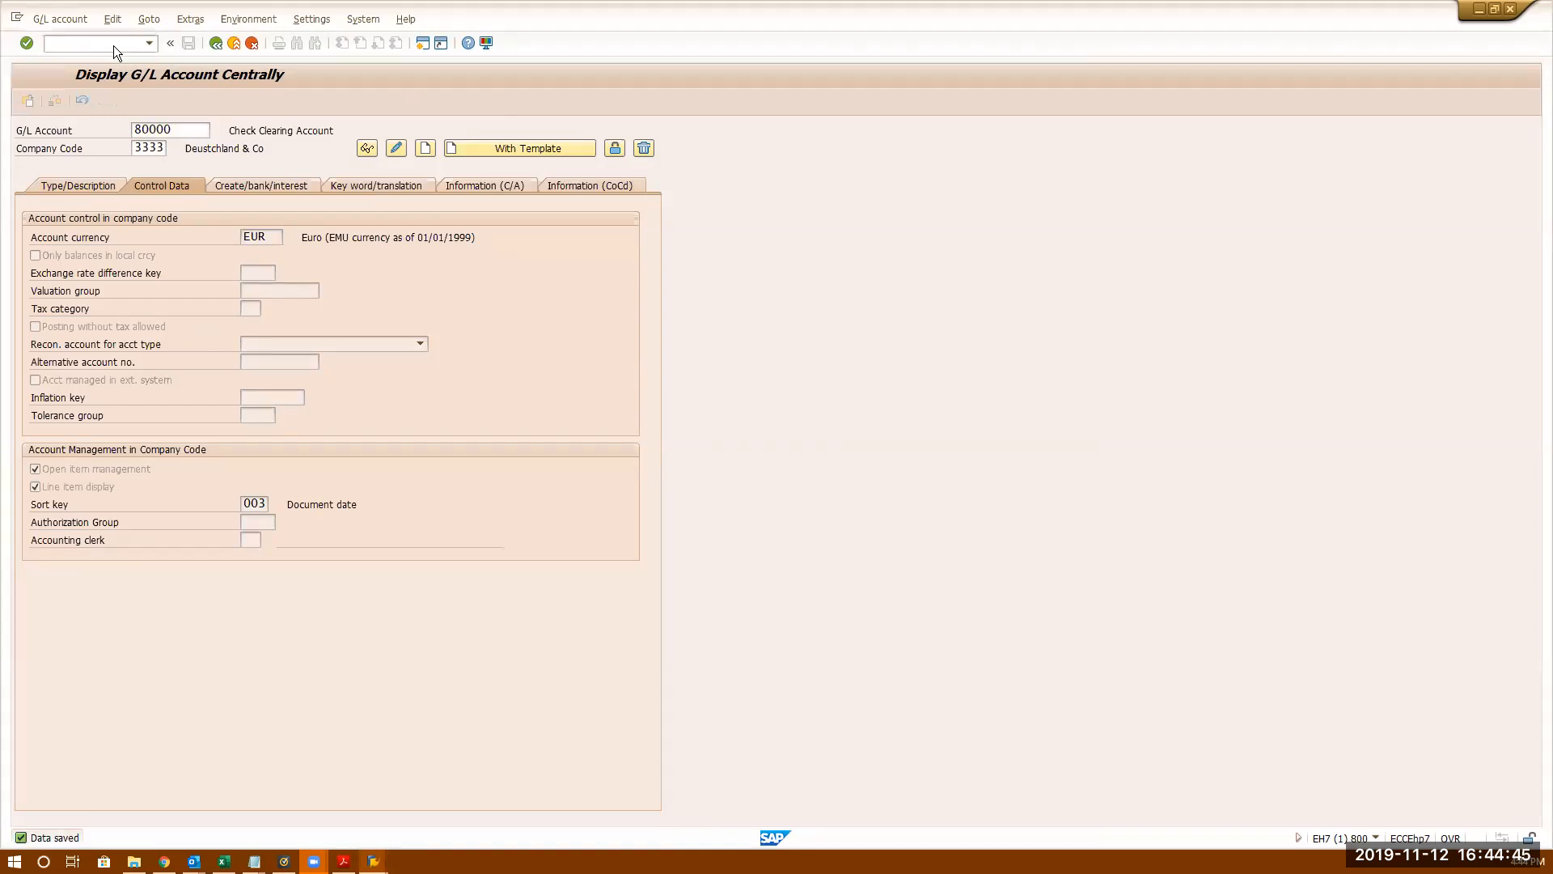
key(Down)
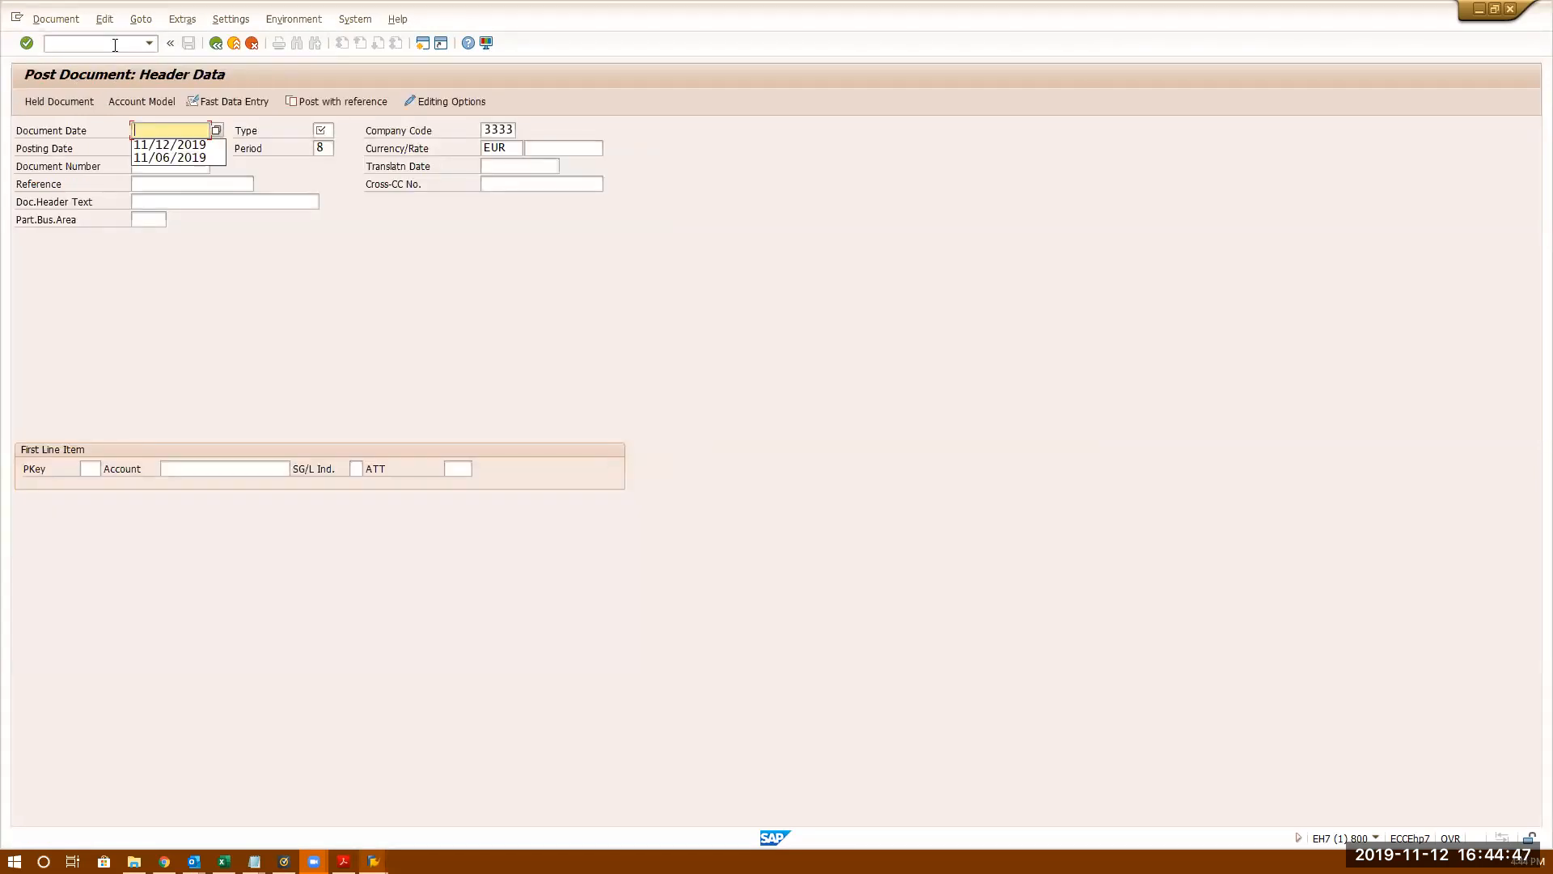
- Set document date 11/12/2019, type SA, and a first line with key 50 on account 80000
click(201, 144)
click(320, 131)
text(SA)
click(95, 470)
text(50)
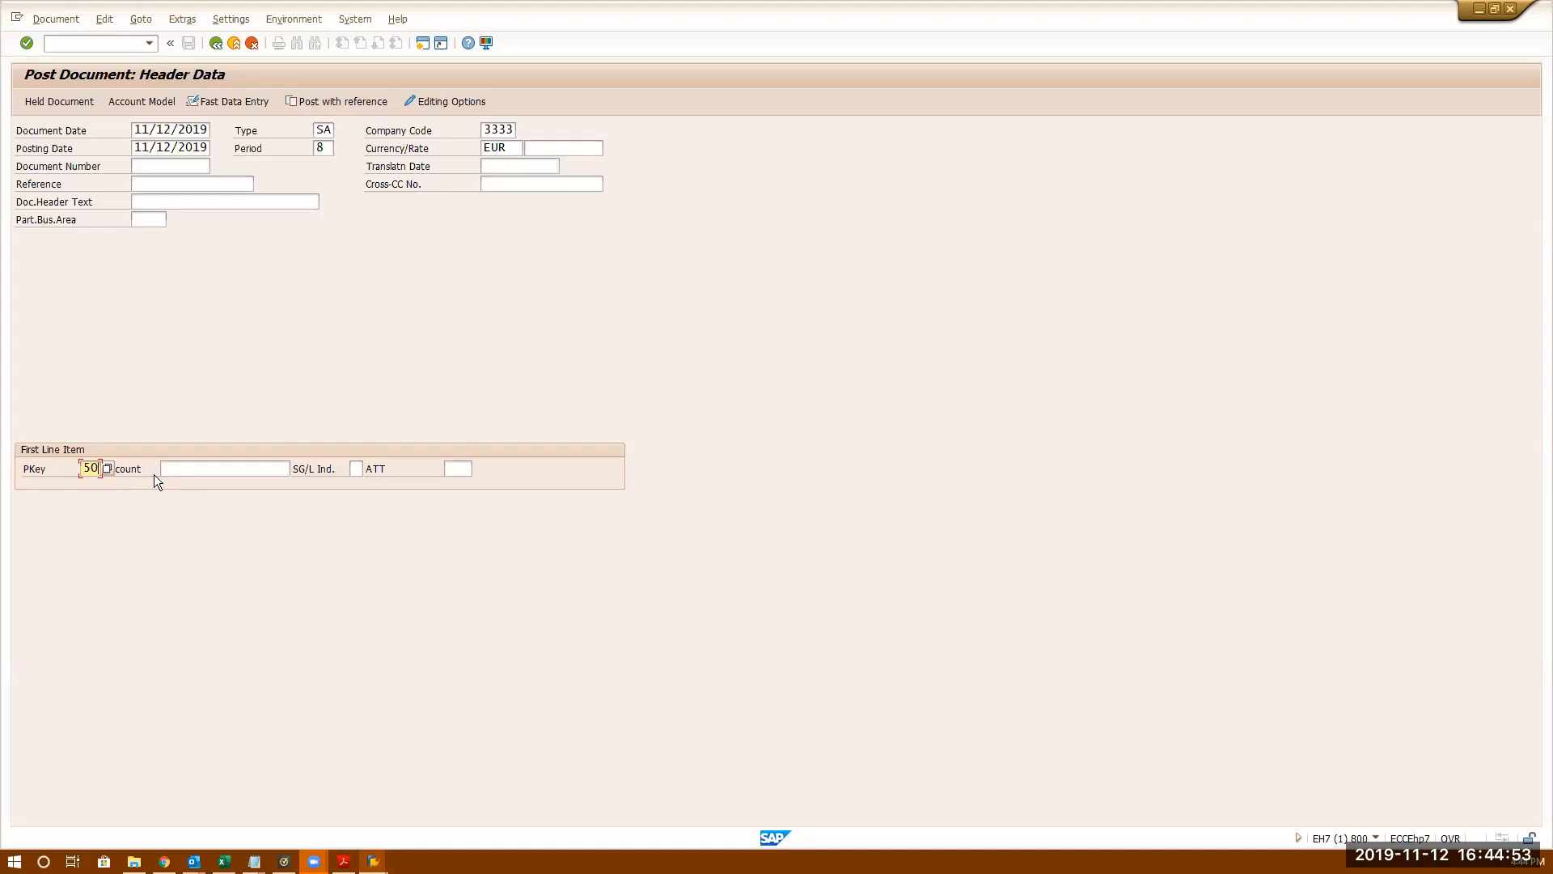
click(170, 469)
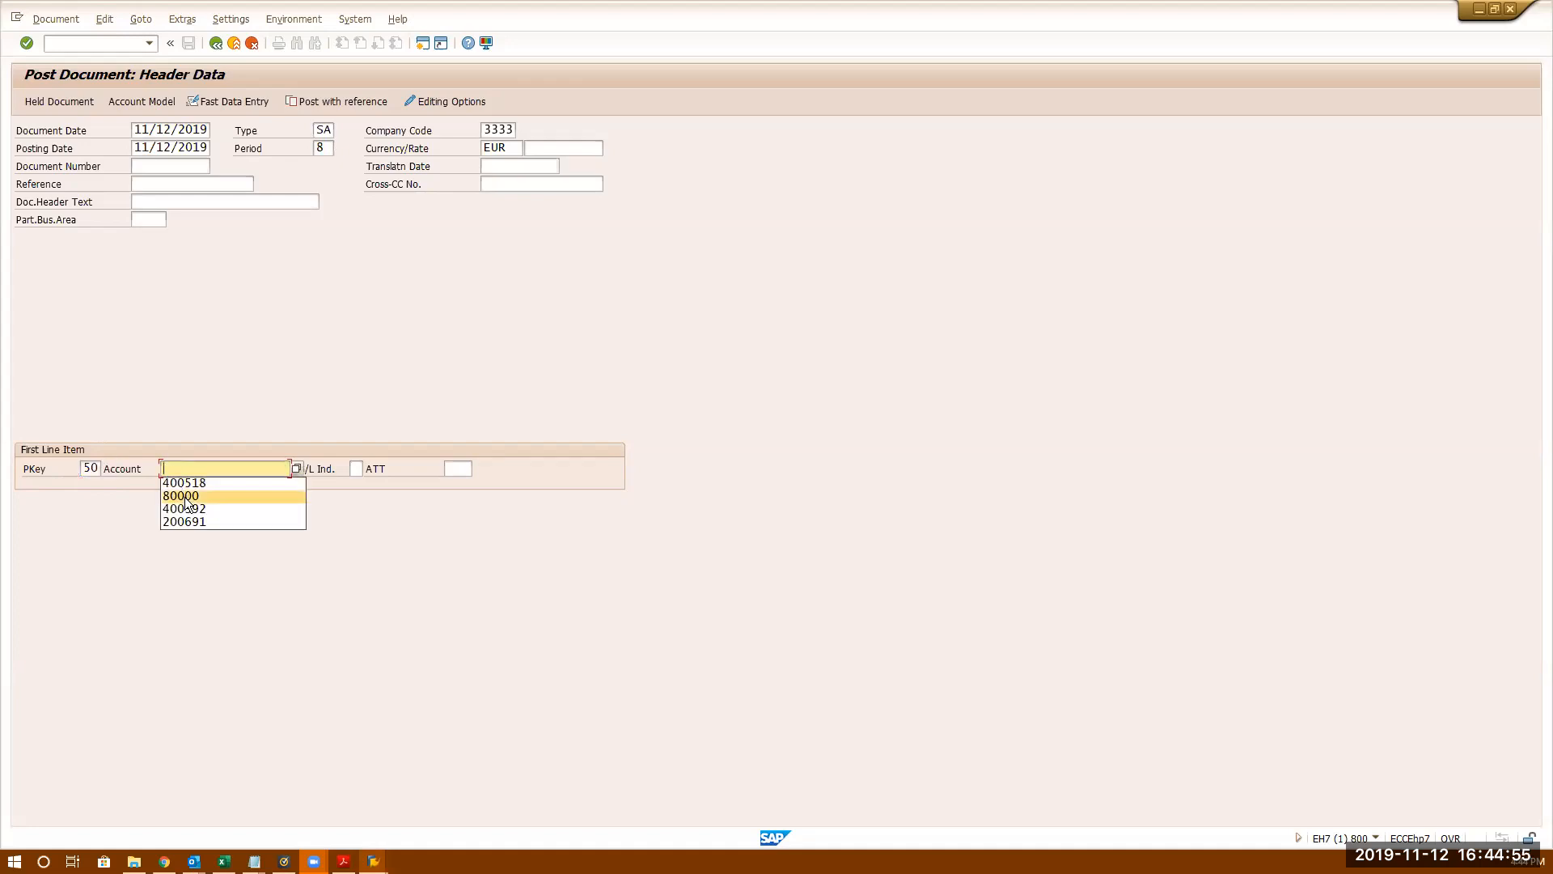
click(184, 496)
key(Return)
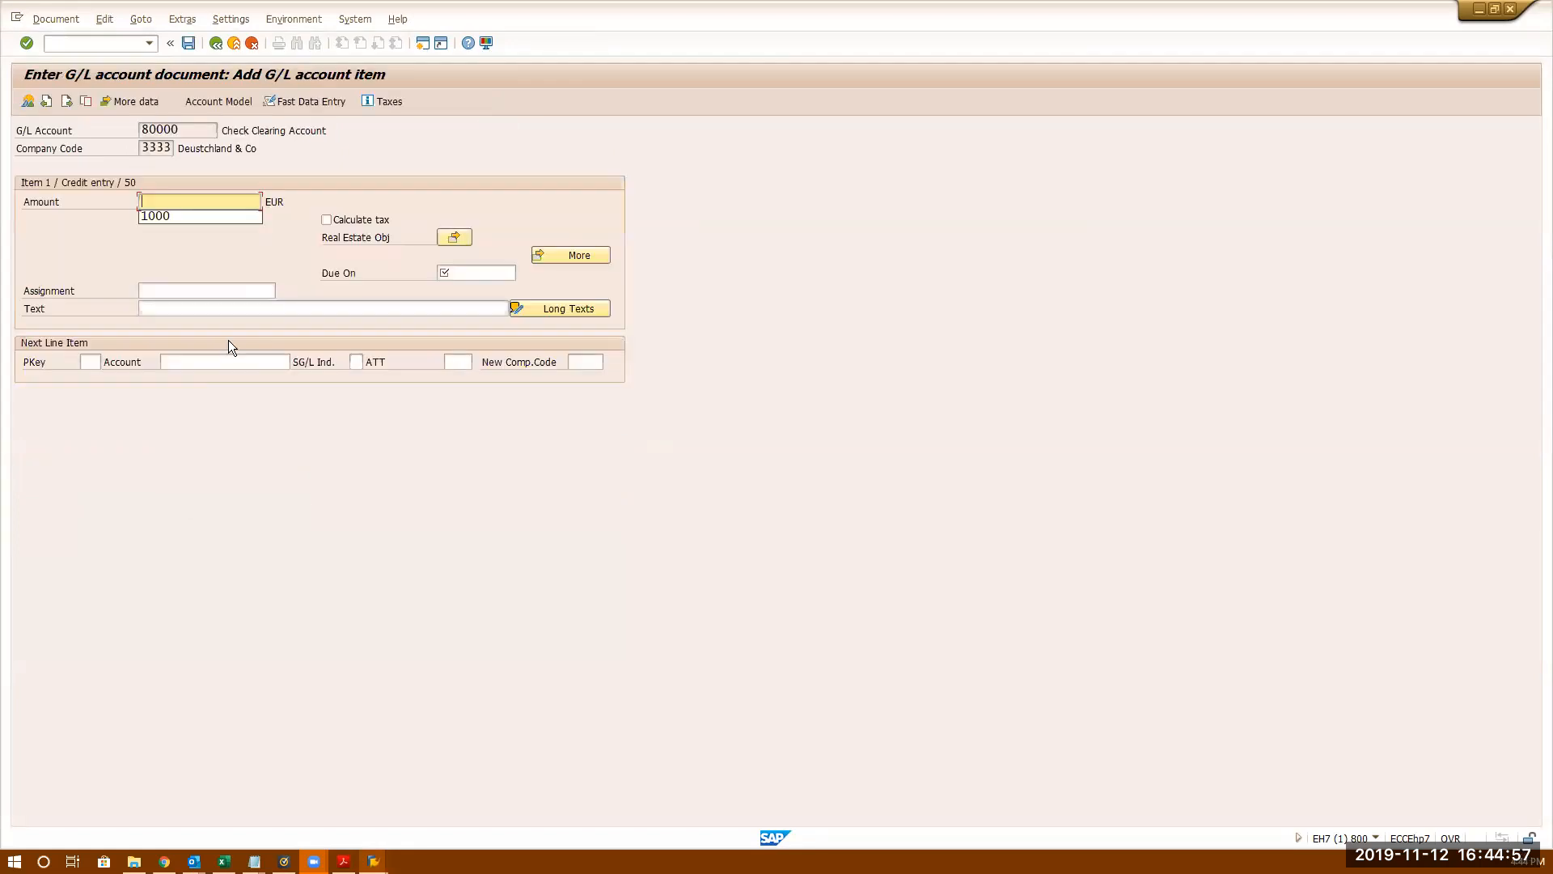
- Give the credit item amount 1000 and item text Clearing Function
click(177, 219)
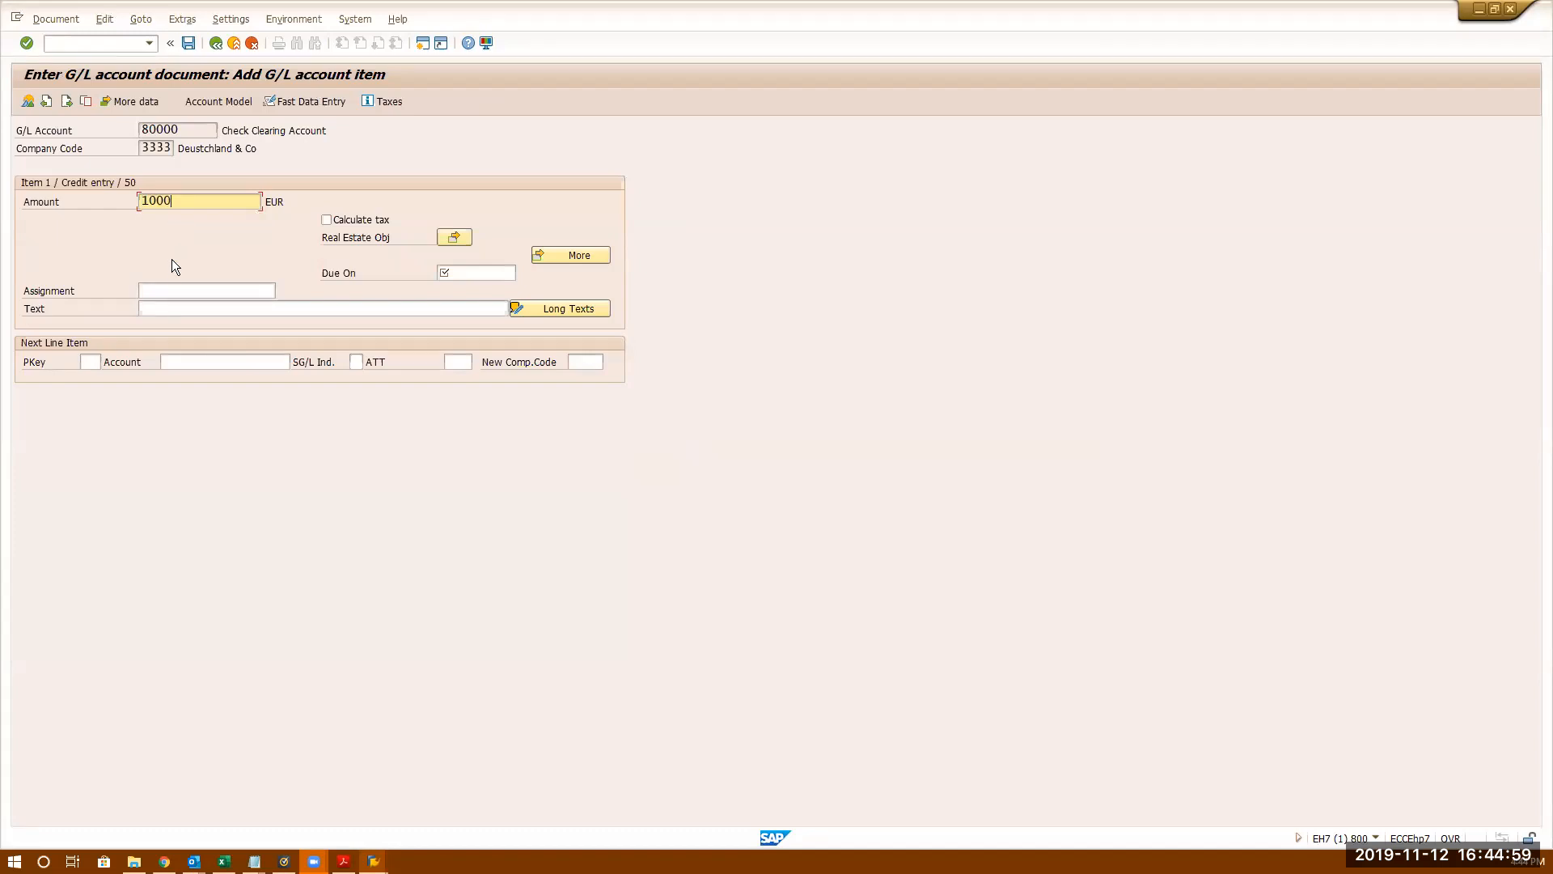
click(169, 289)
click(168, 288)
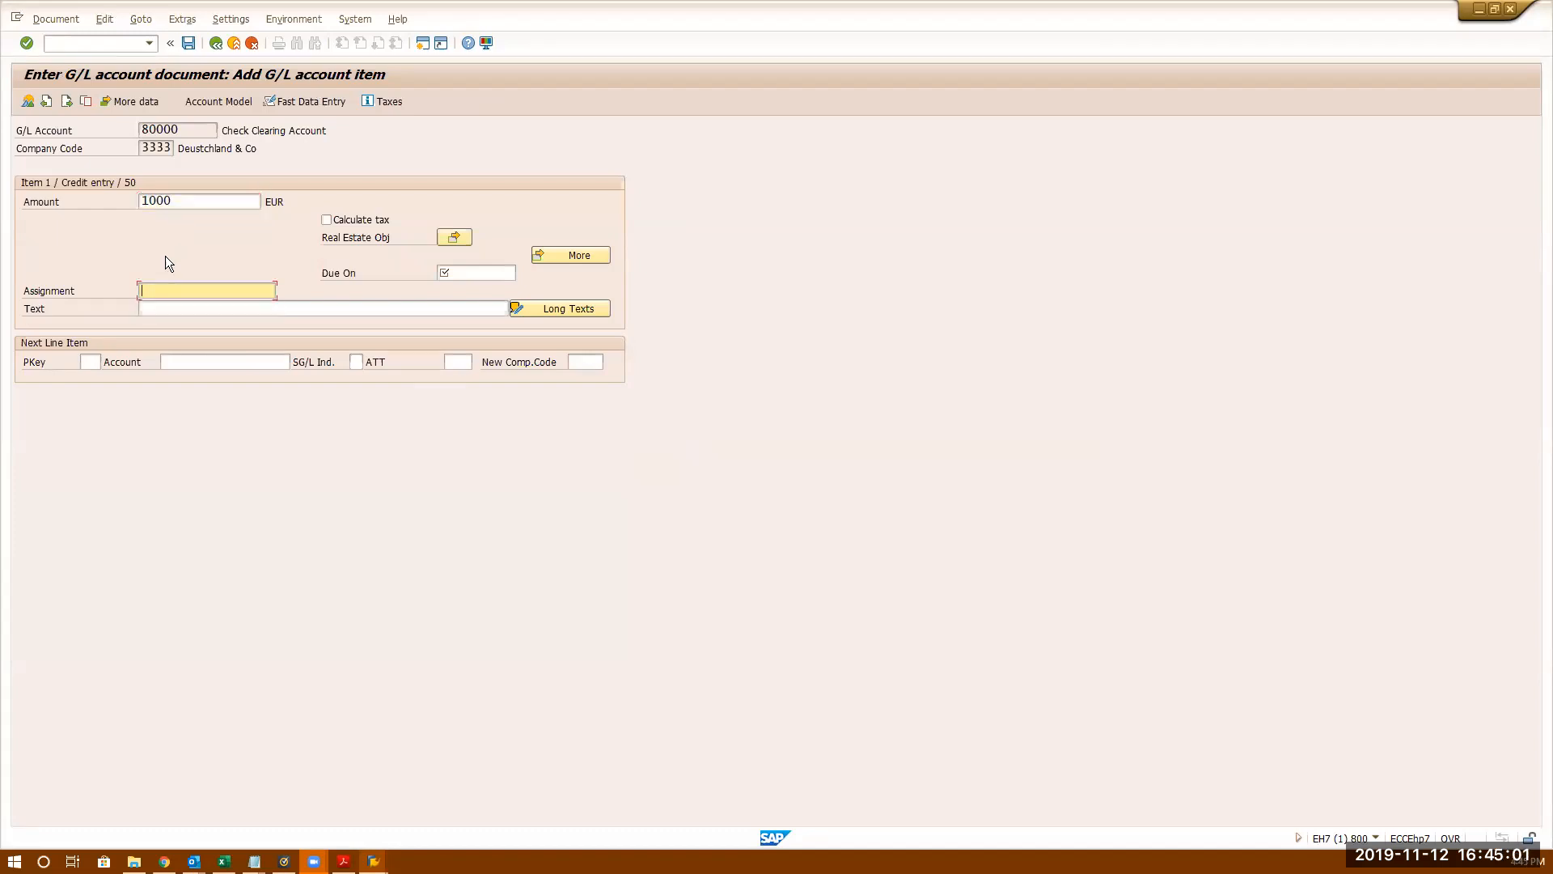
click(163, 309)
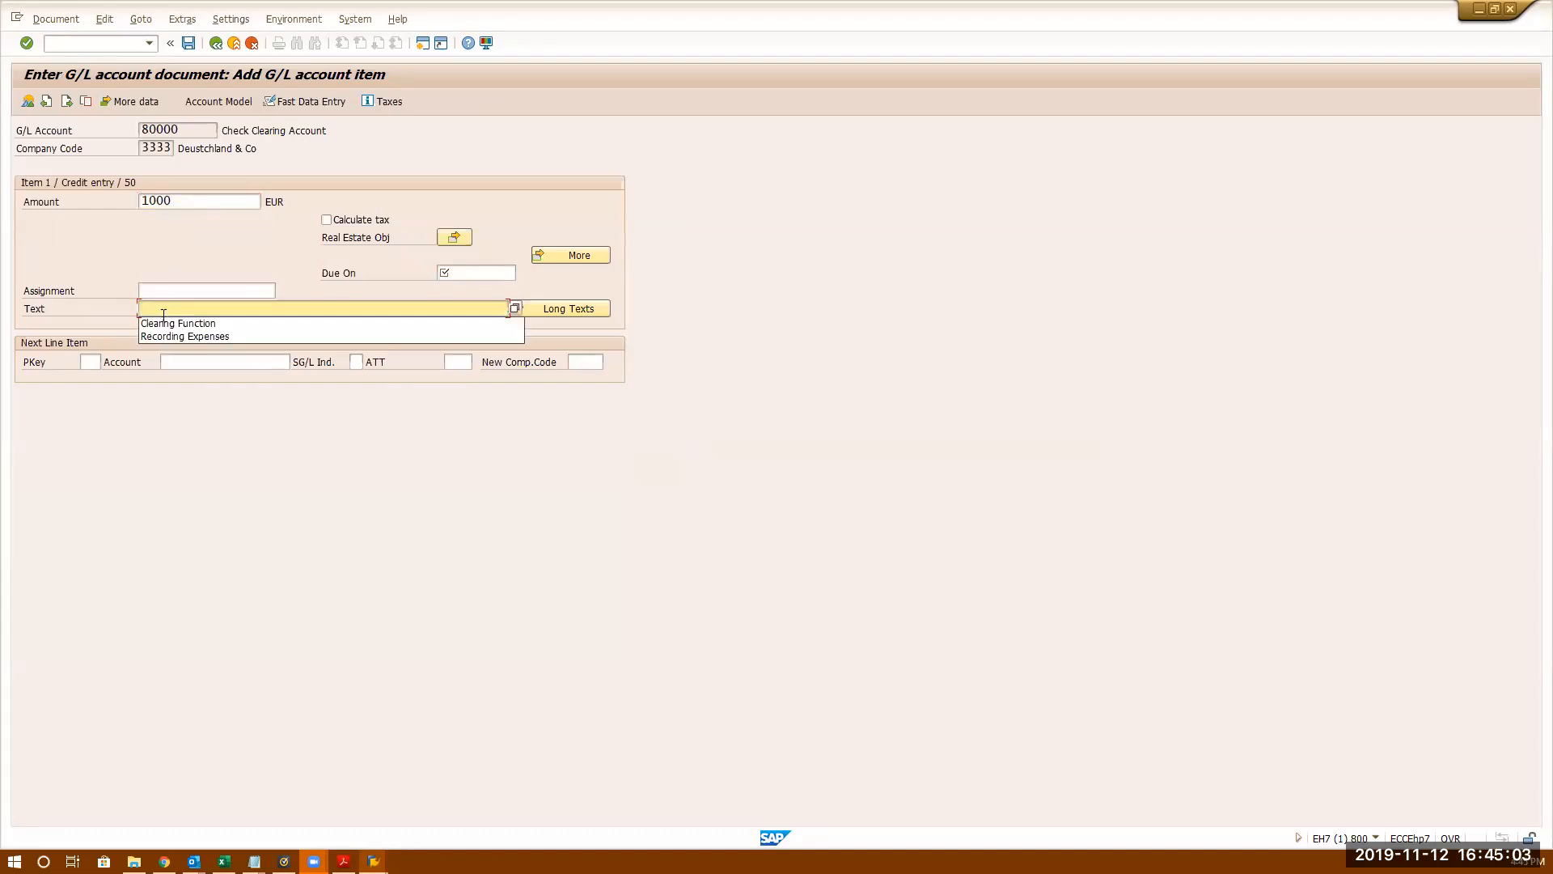
click(166, 323)
- Start a key 40 second line, then dismiss the G/L account search without choosing
click(91, 362)
text(40)
click(181, 358)
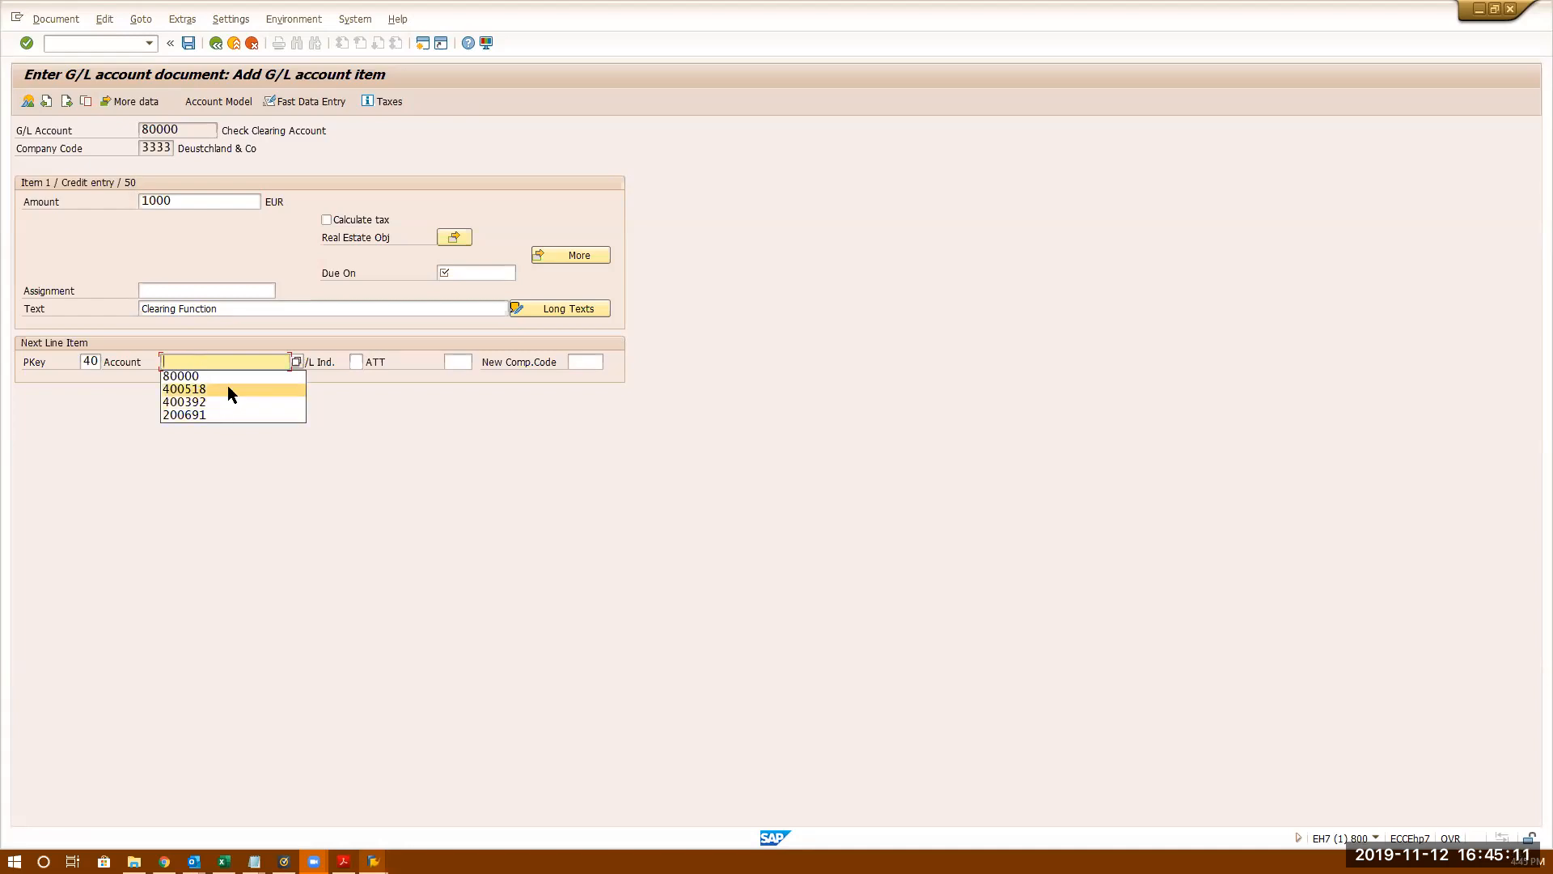
click(297, 363)
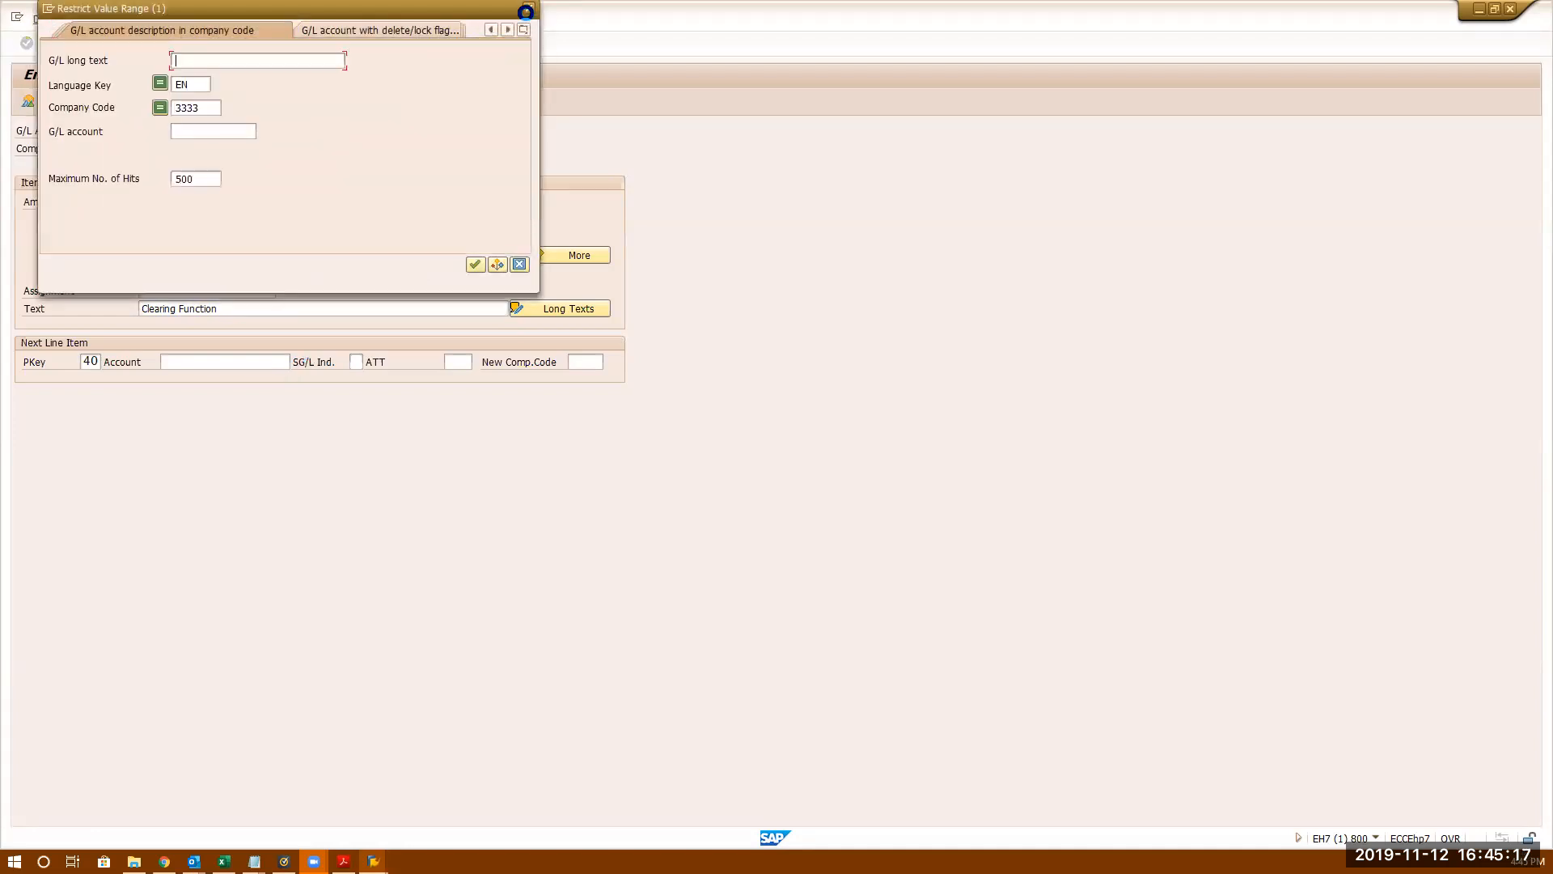
click(529, 8)
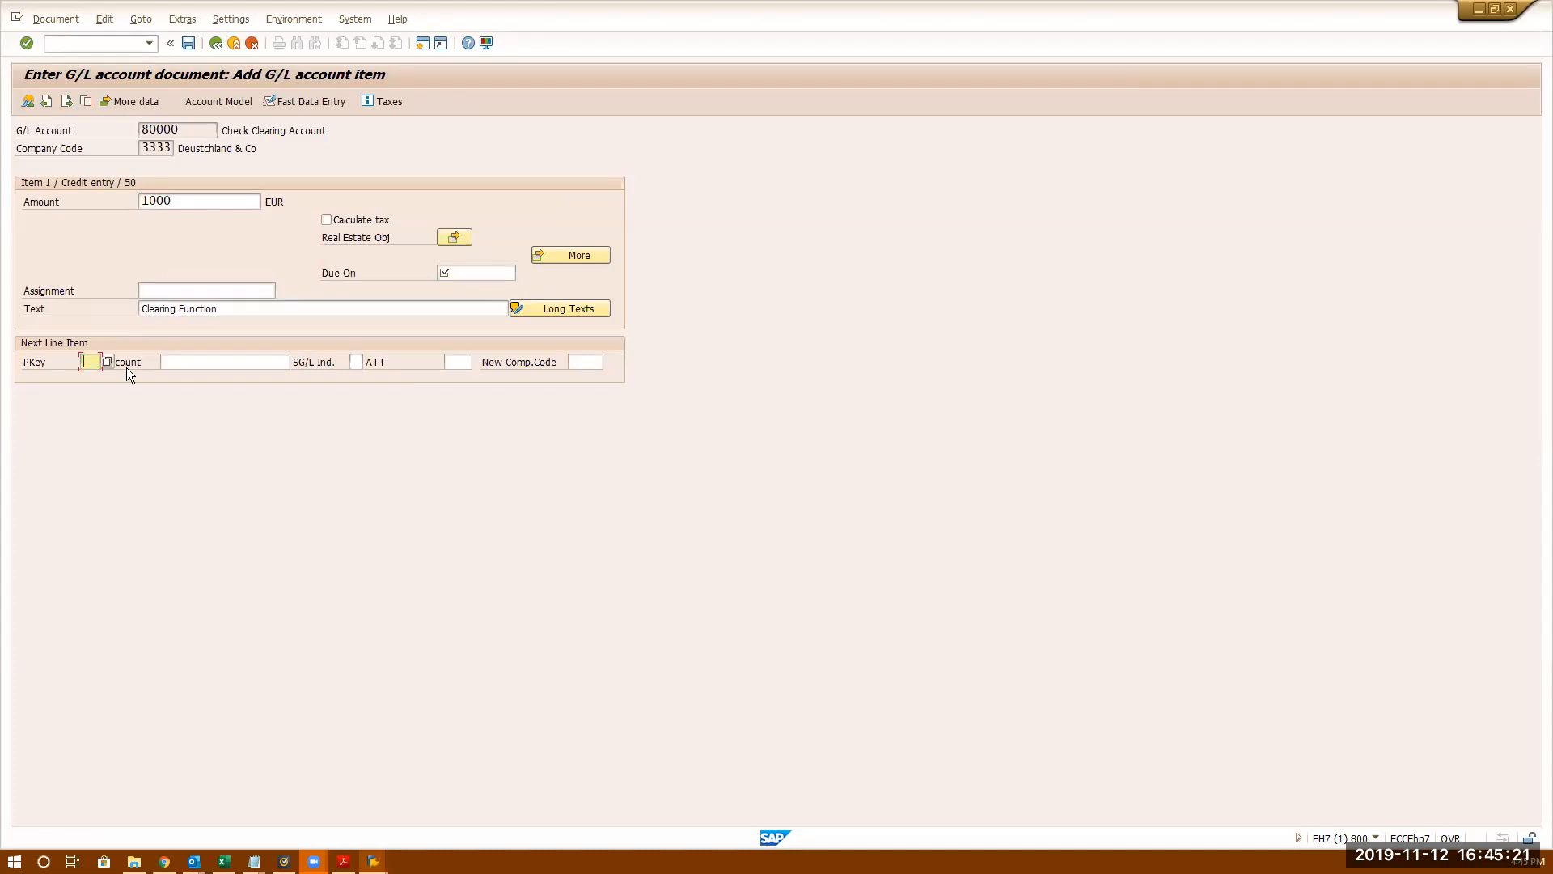
- Choose posting key 01 (Invoice) from the posting key list for the next line item
click(110, 363)
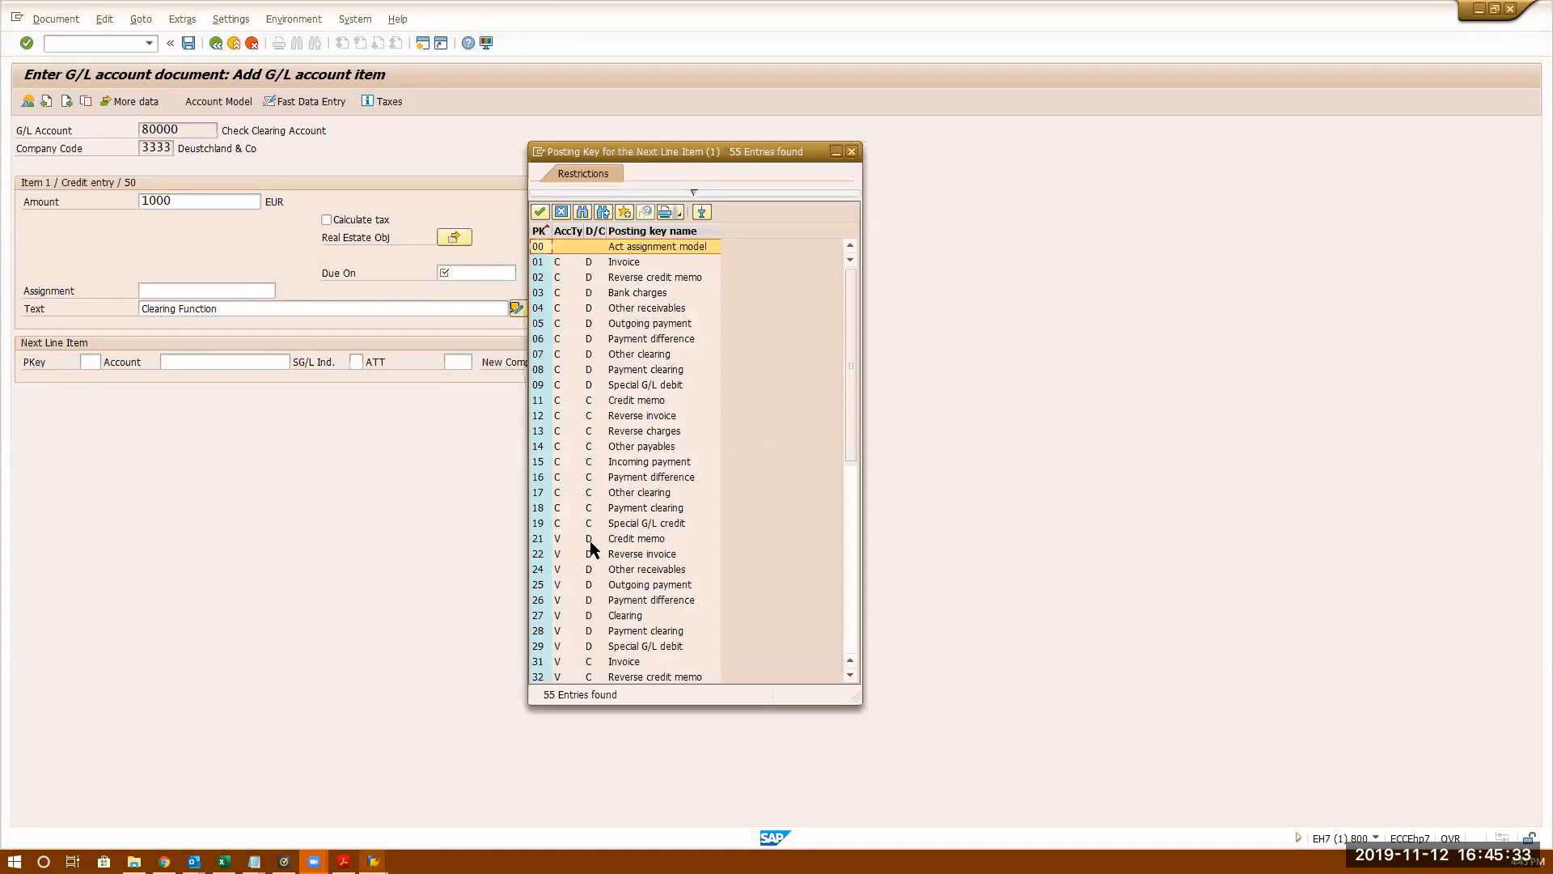
scroll(590, 544, down, 9)
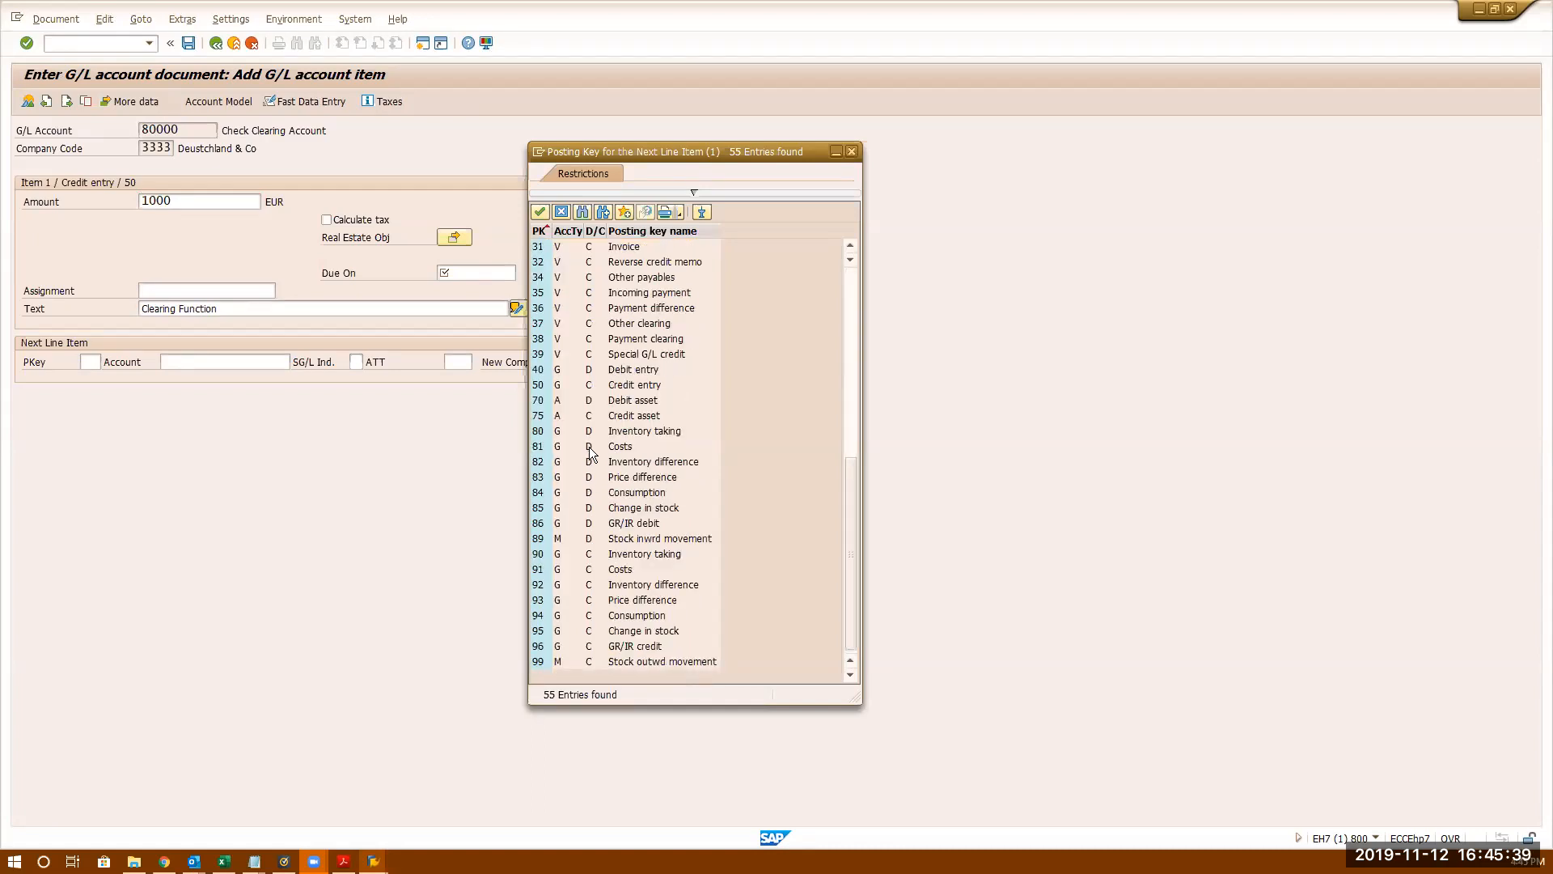
scroll(588, 412, up, 9)
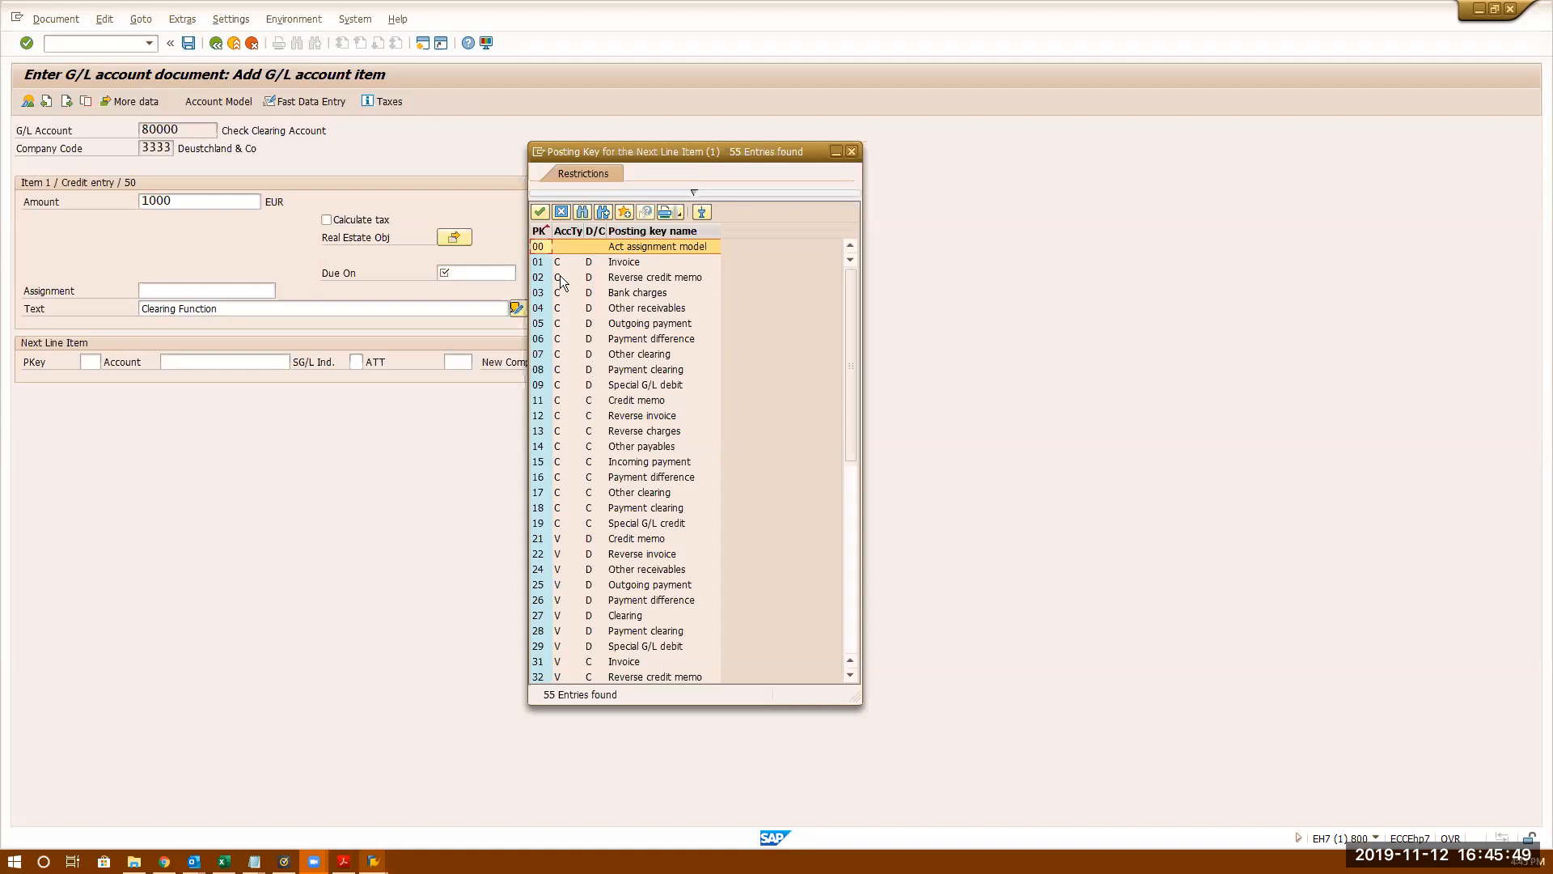
double_click(622, 267)
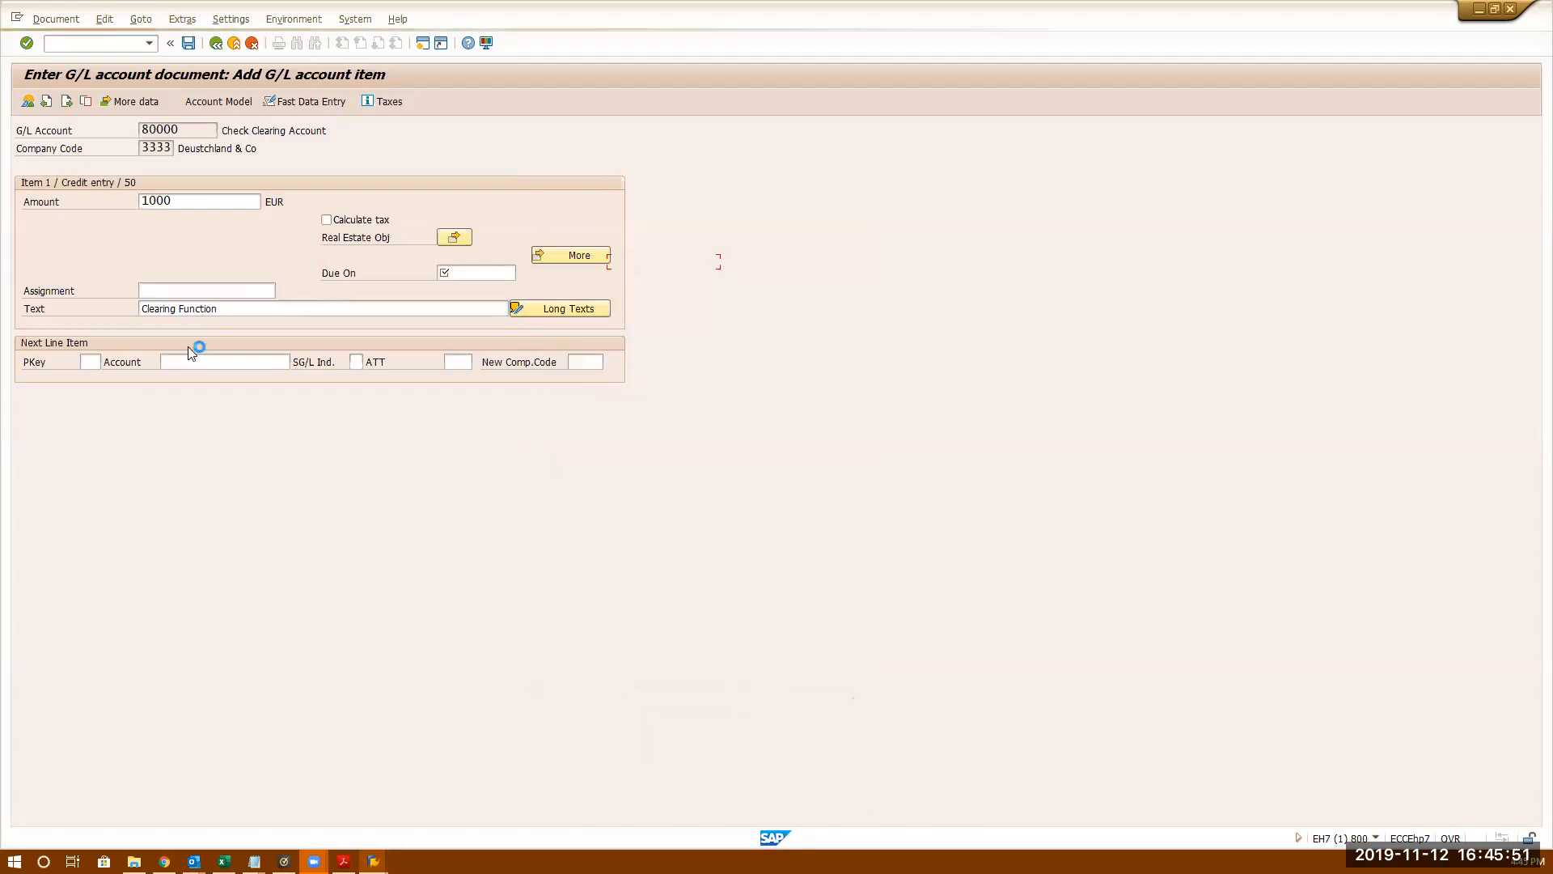
- Search for customer XinXong Salts and set it as the next line's account
click(184, 361)
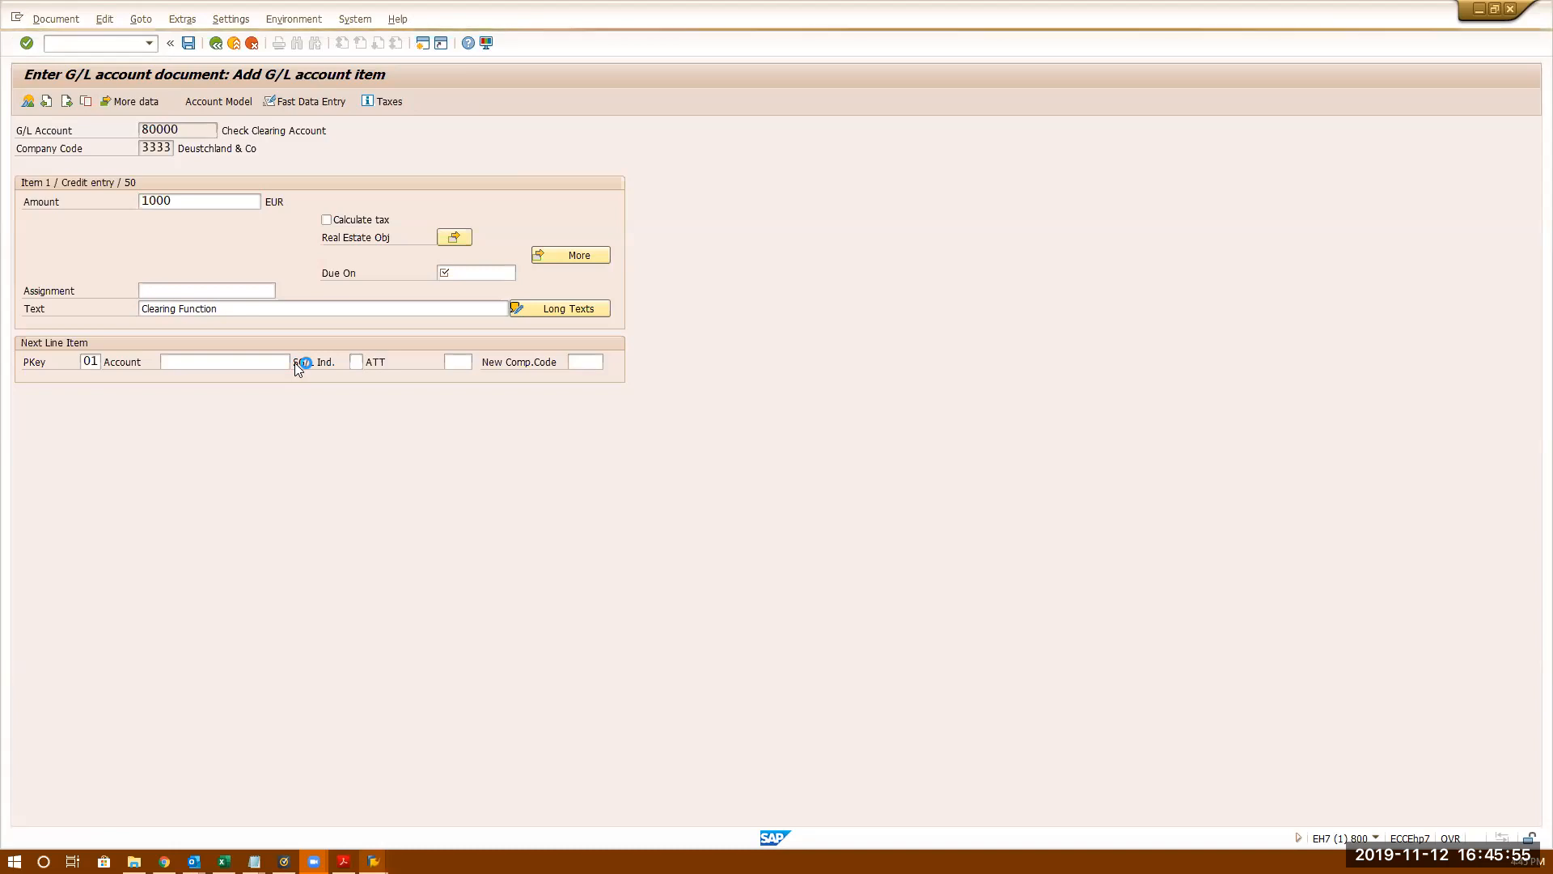
key(F4)
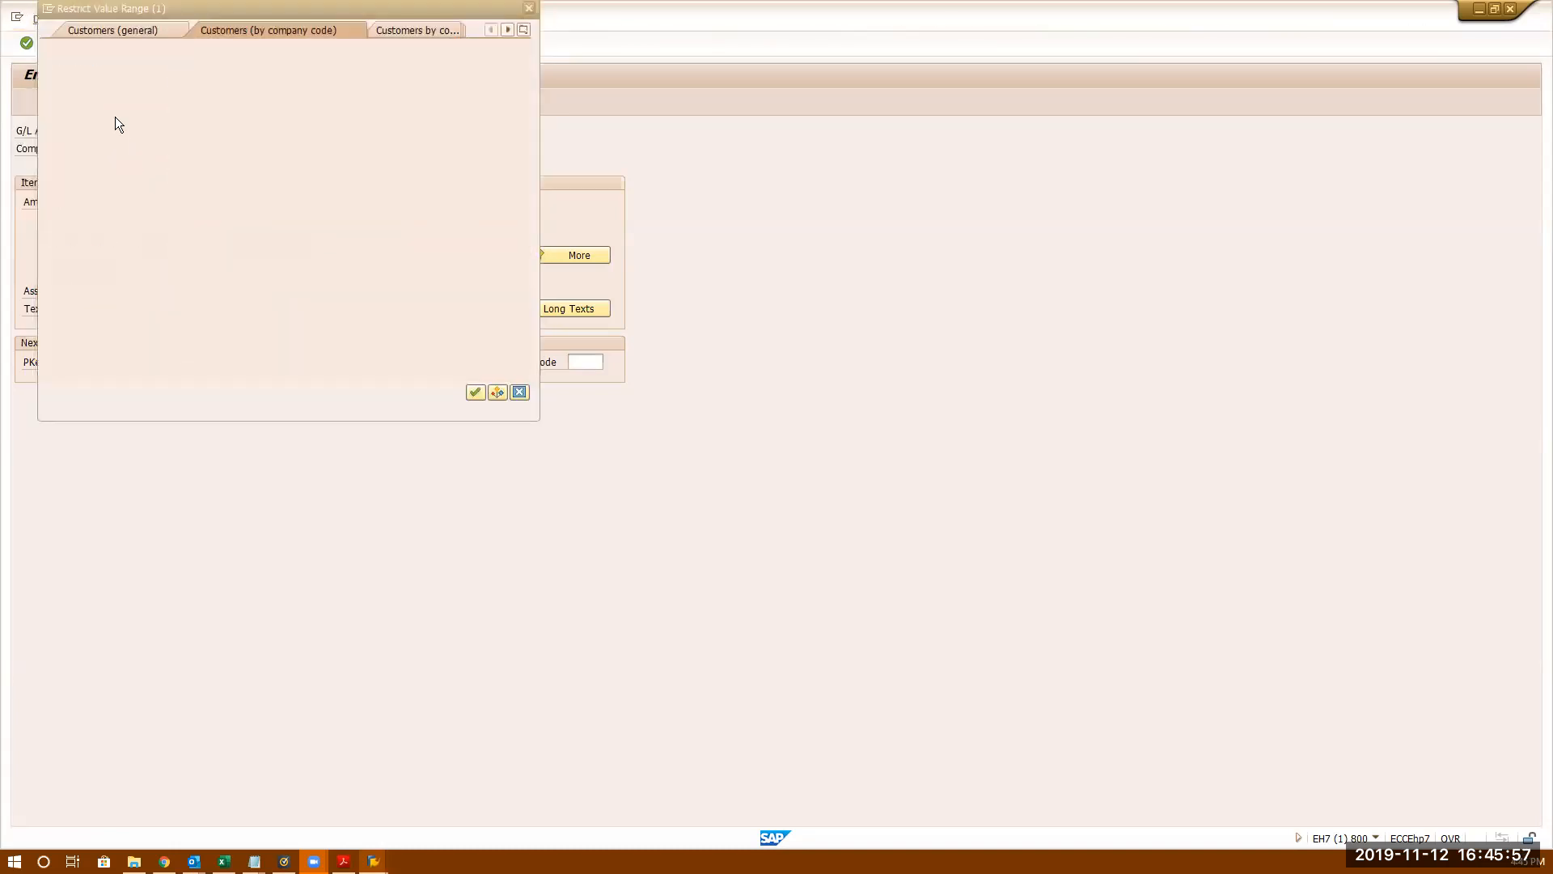
drag(326, 12, 1051, 106)
click(910, 275)
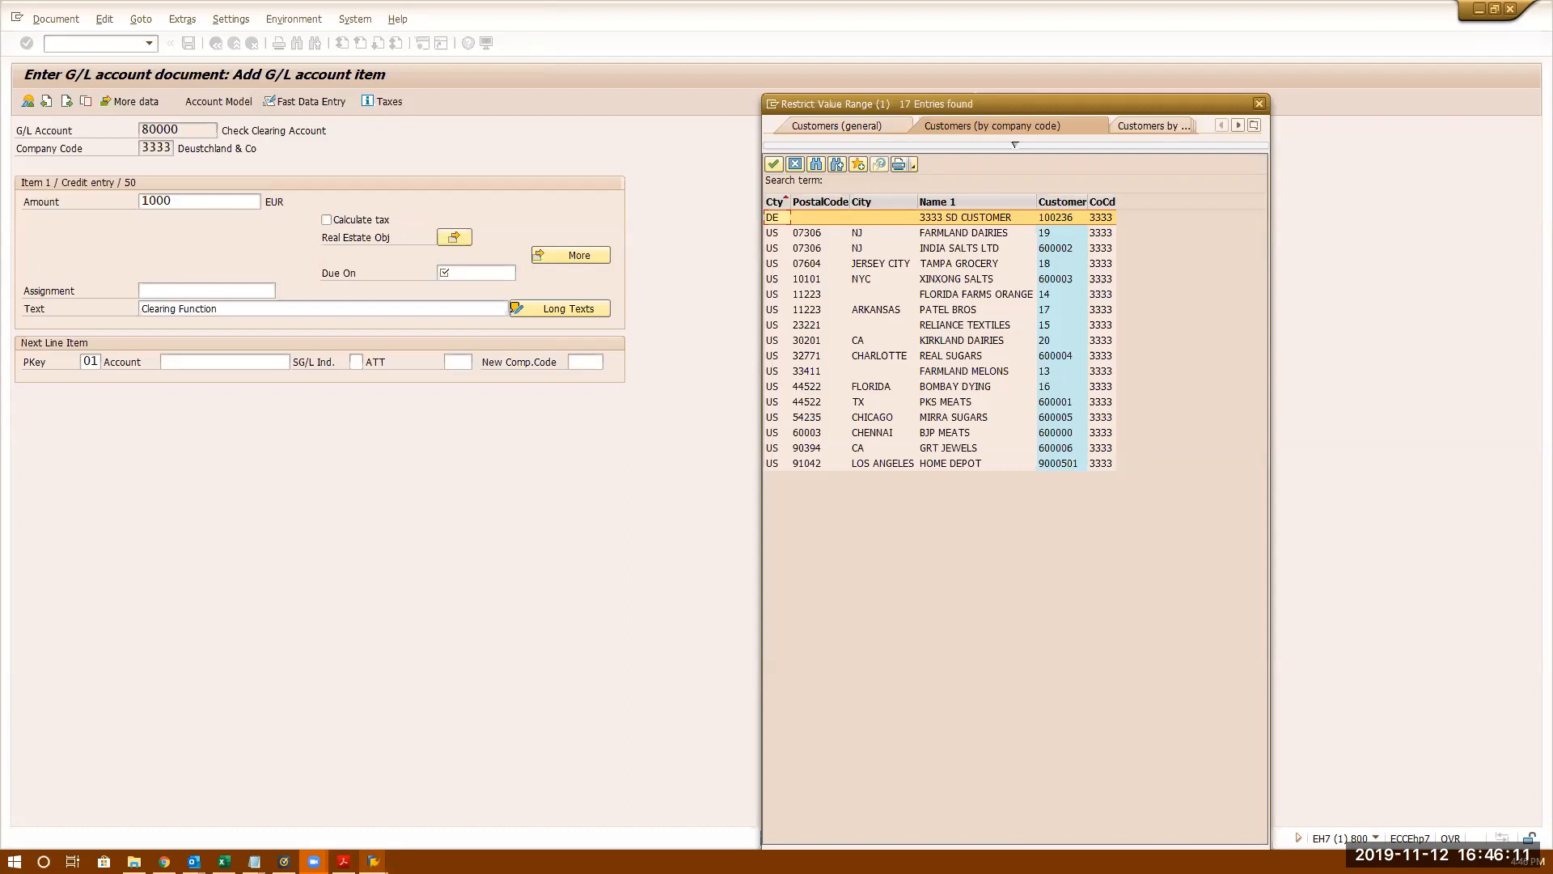
double_click(1060, 279)
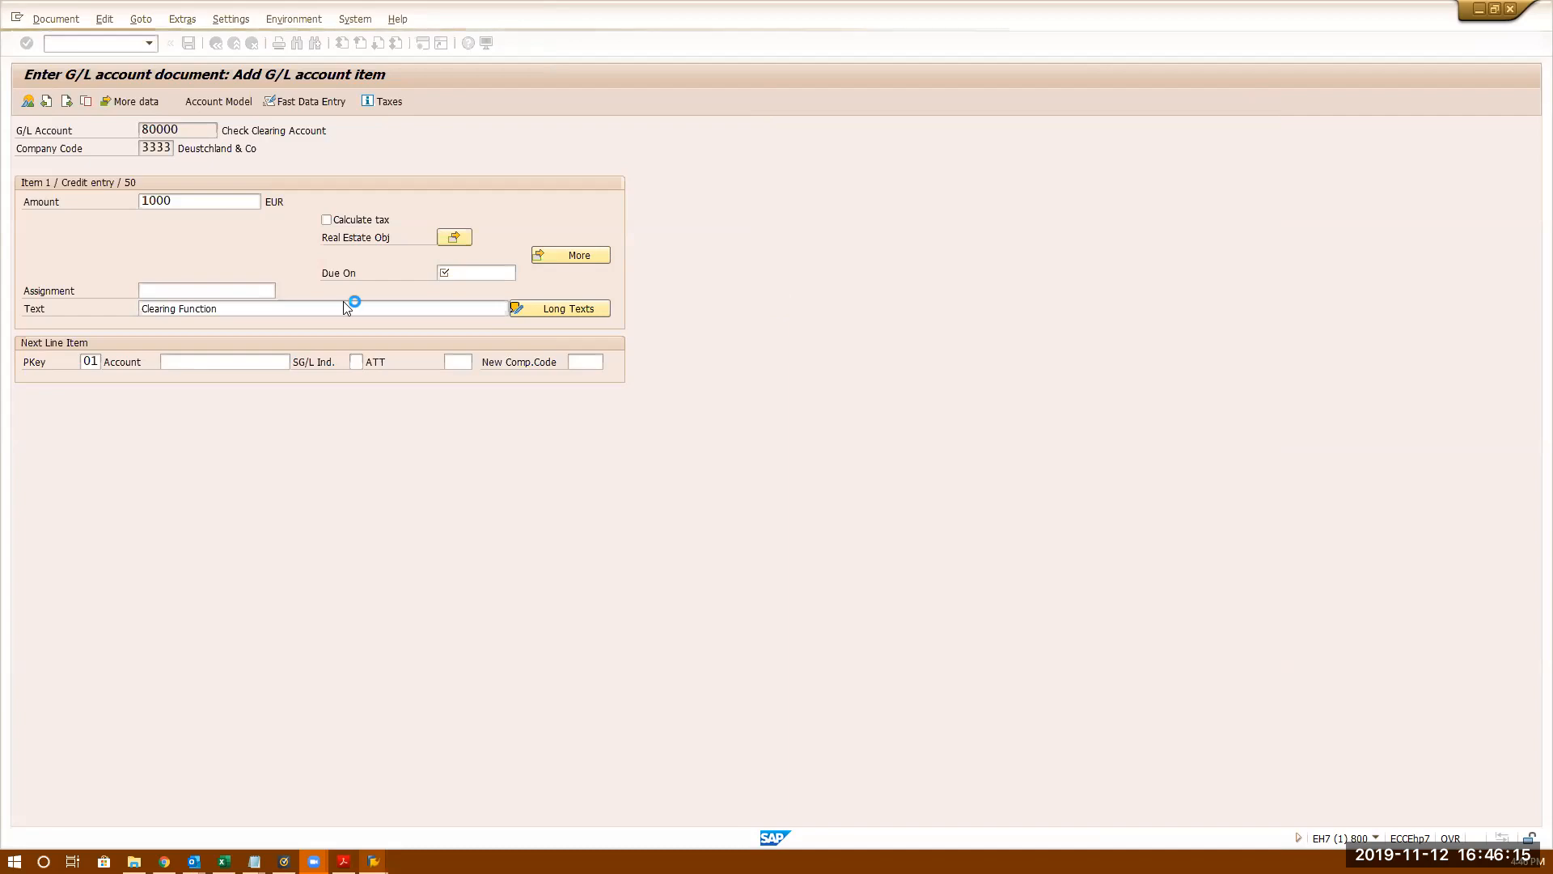
key(Return)
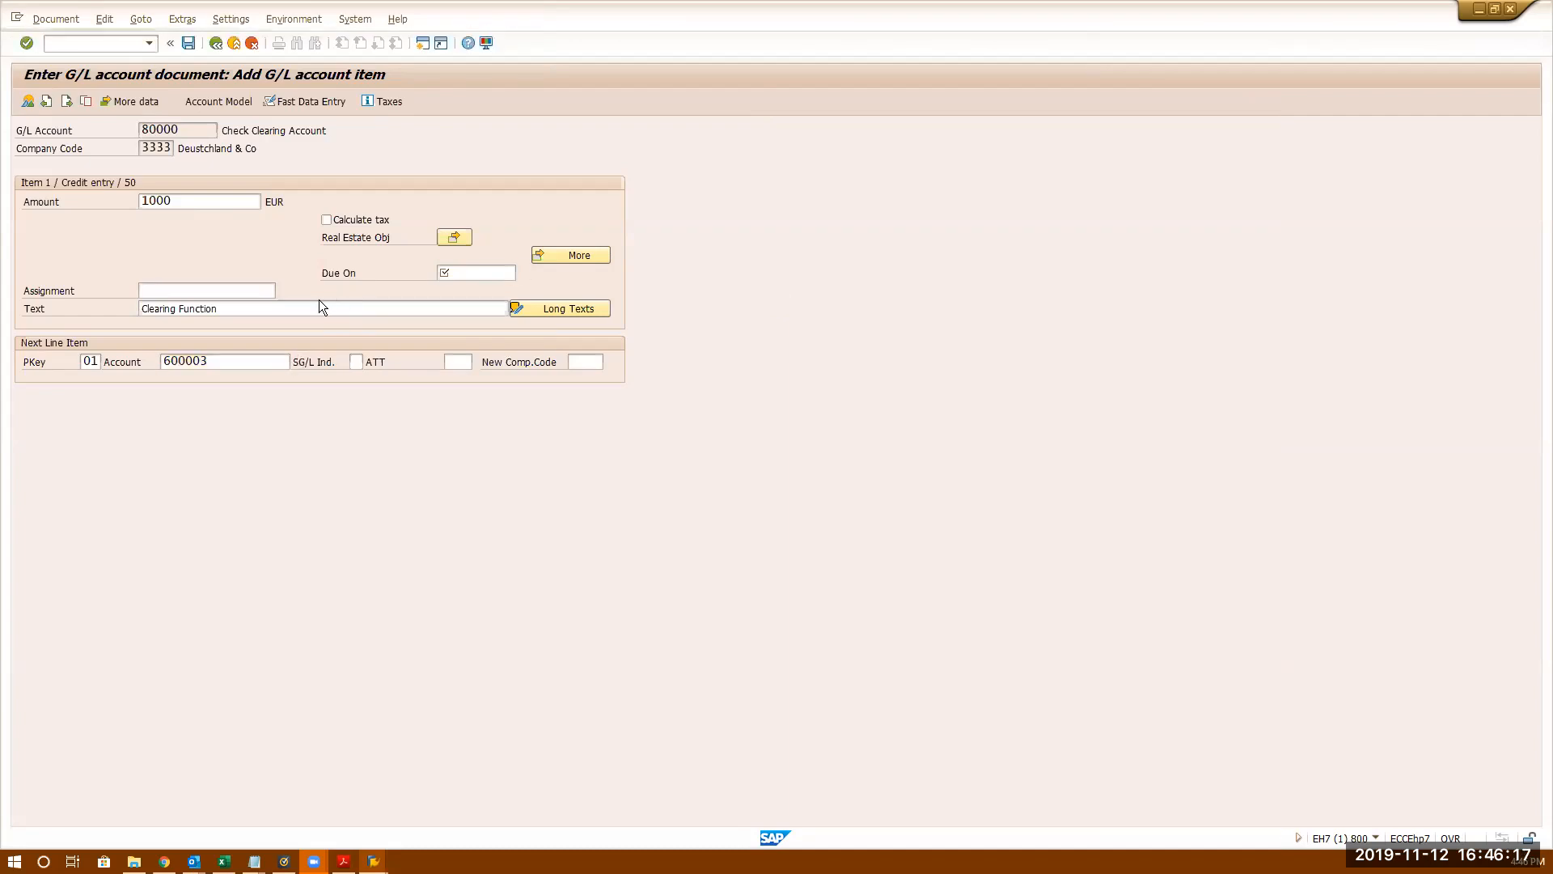
- Reuse the earlier due date, enter 1,000 for the customer item and post document 600064
click(488, 277)
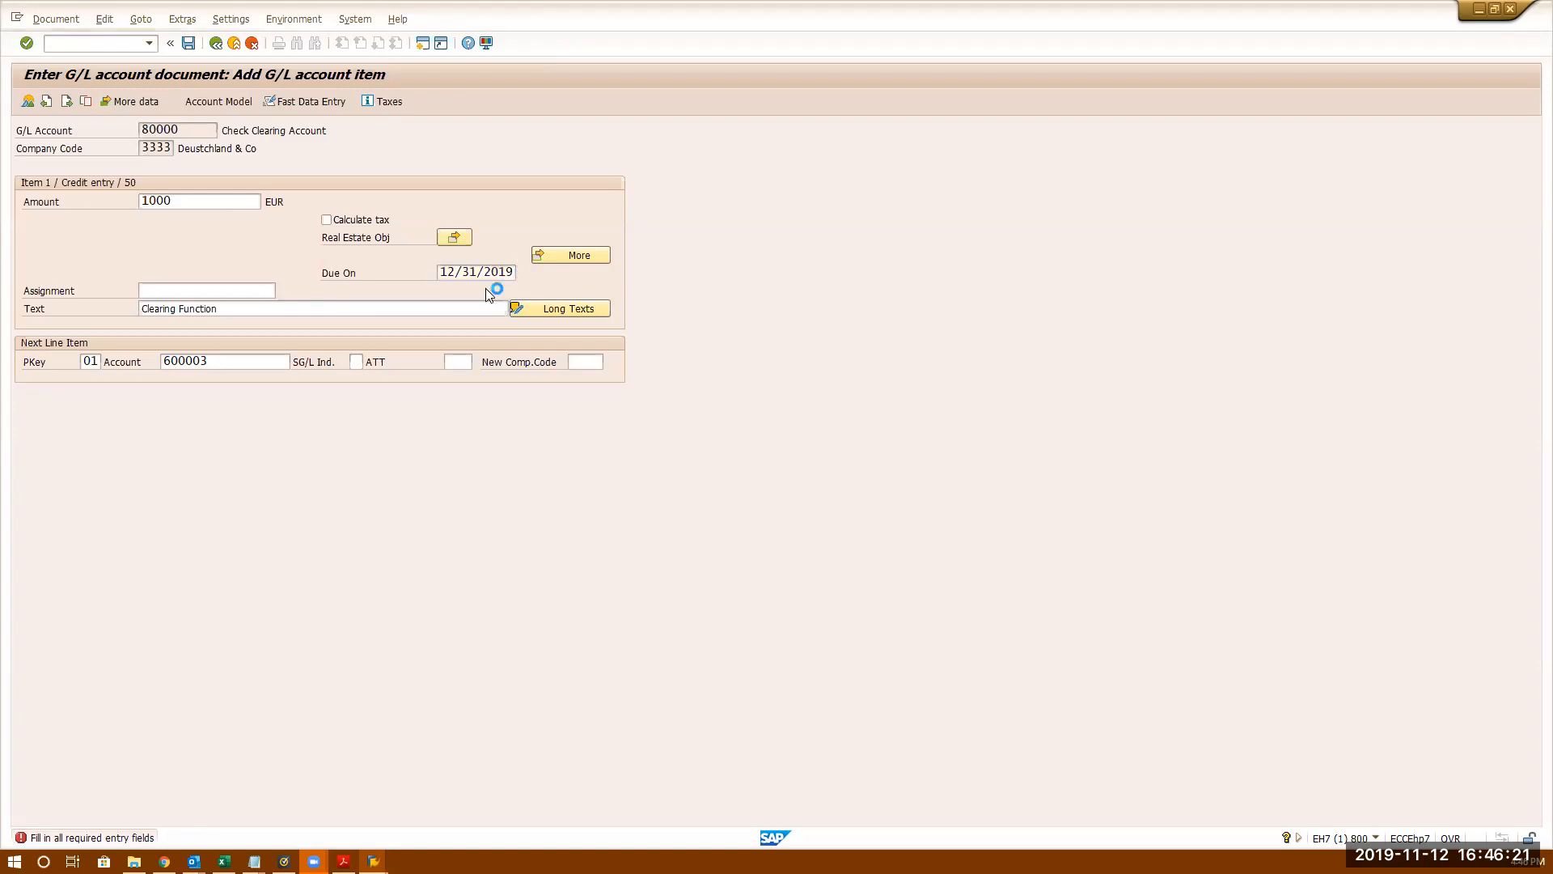
key(Return)
text(1,000)
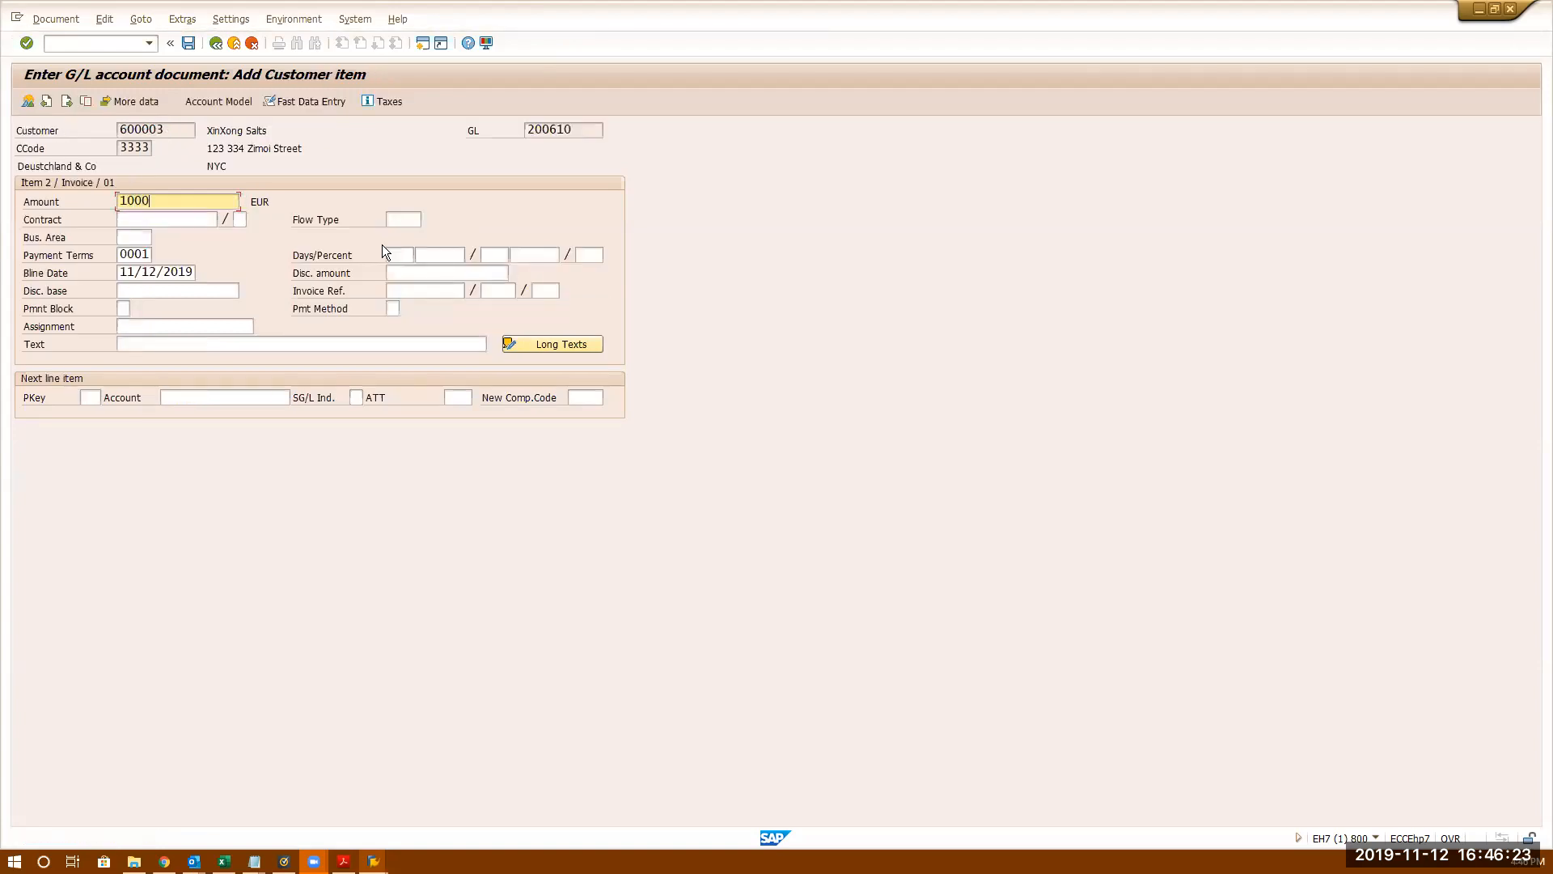
key(Return)
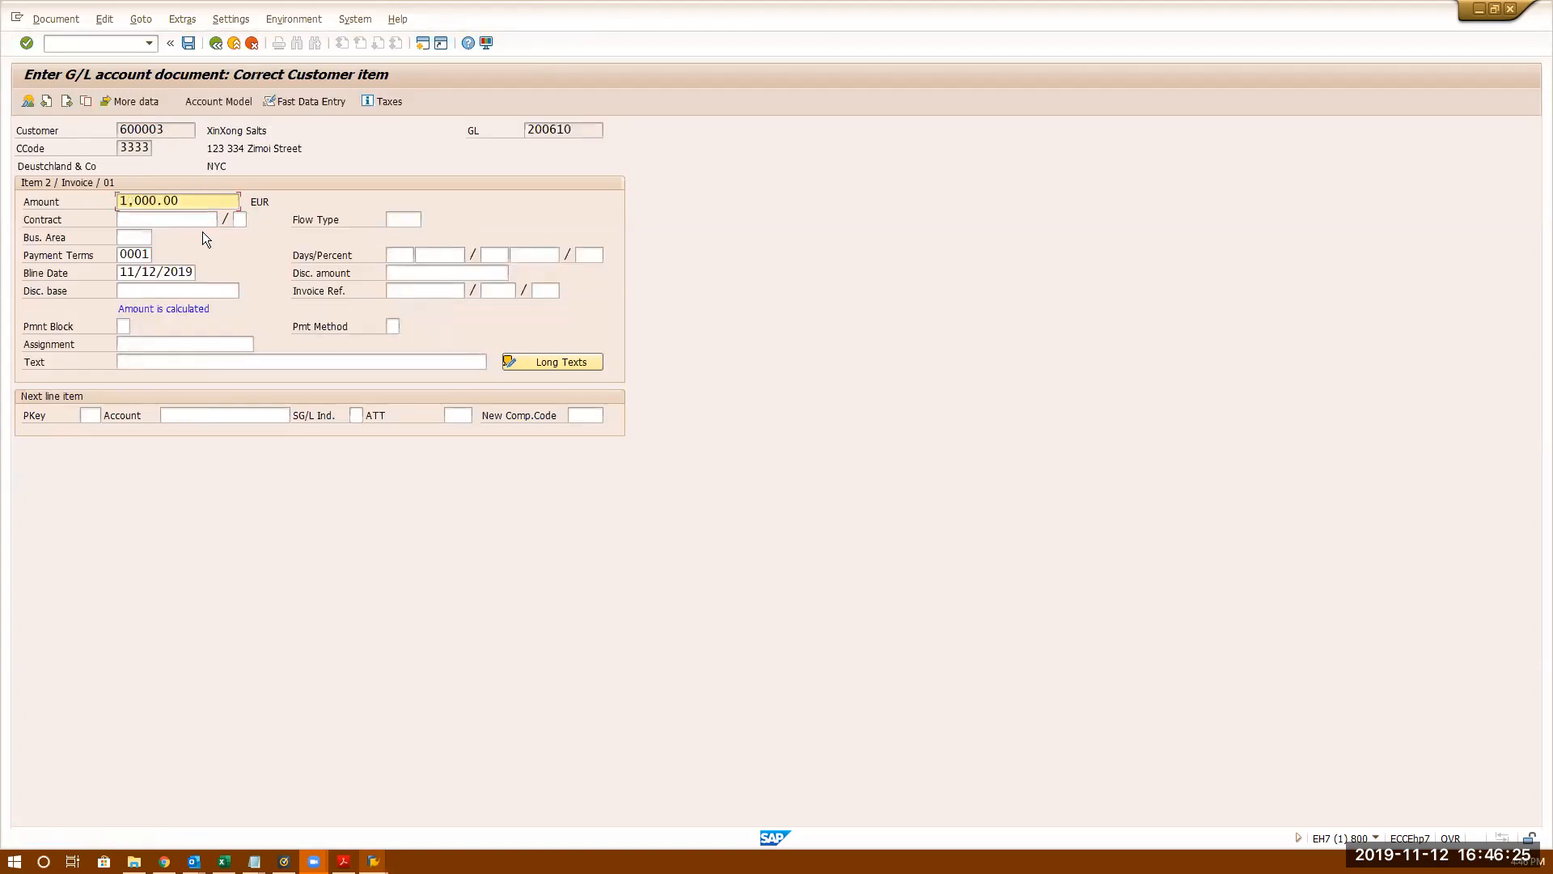
click(188, 43)
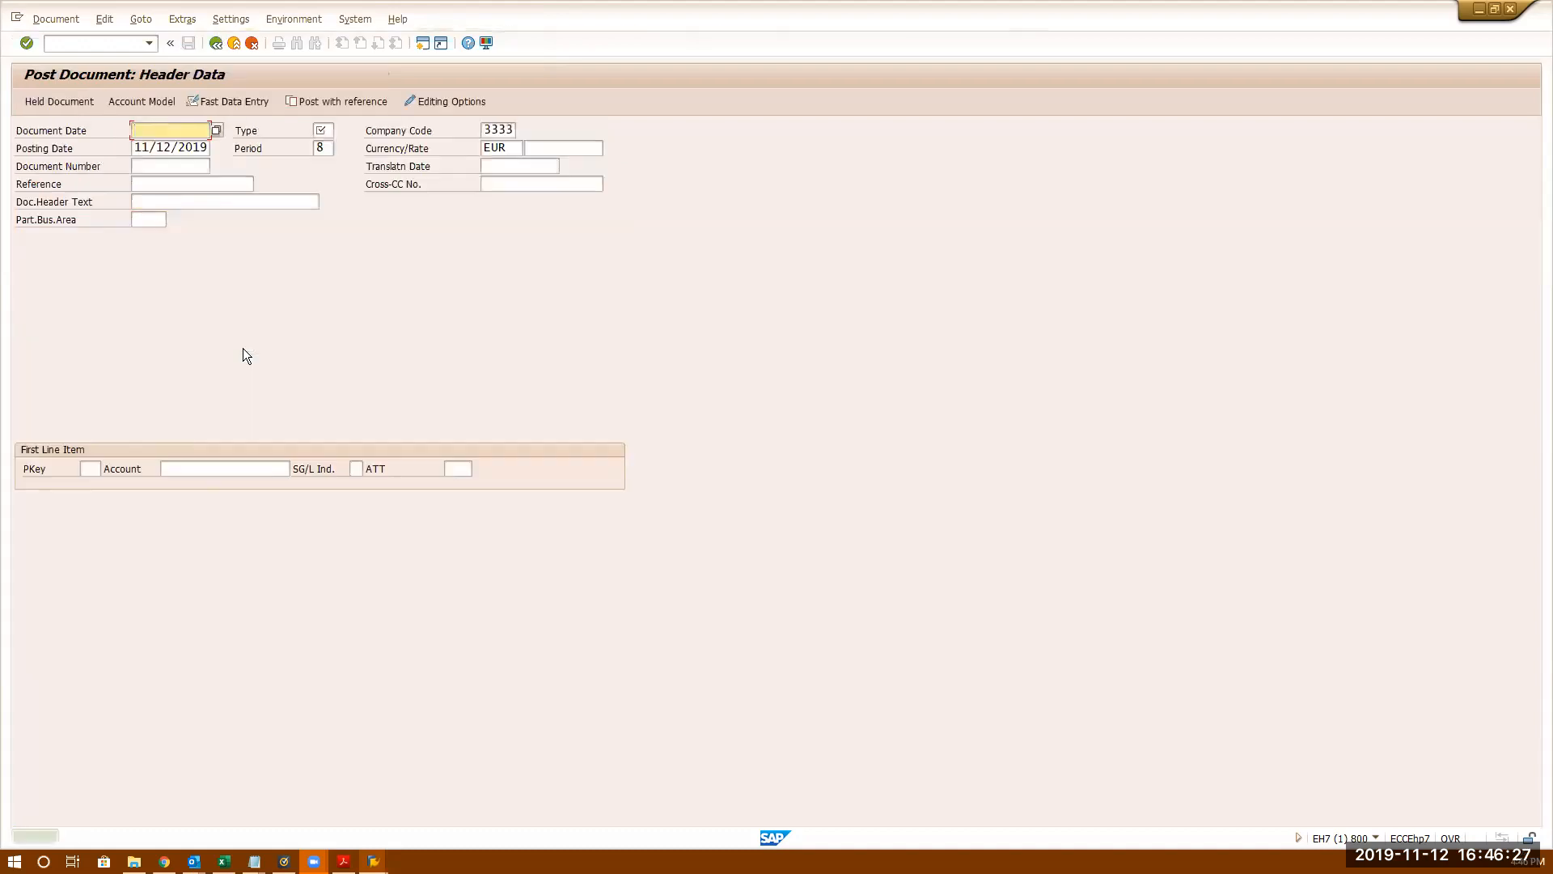
- Start the G/L account line item display with the /NFBL3 command
click(120, 44)
text(/MNBF)
key(BackSpace)
key(BackSpace)
key(BackSpace)
key(BackSpace)
key(BackSpace)
text(/NFBL)
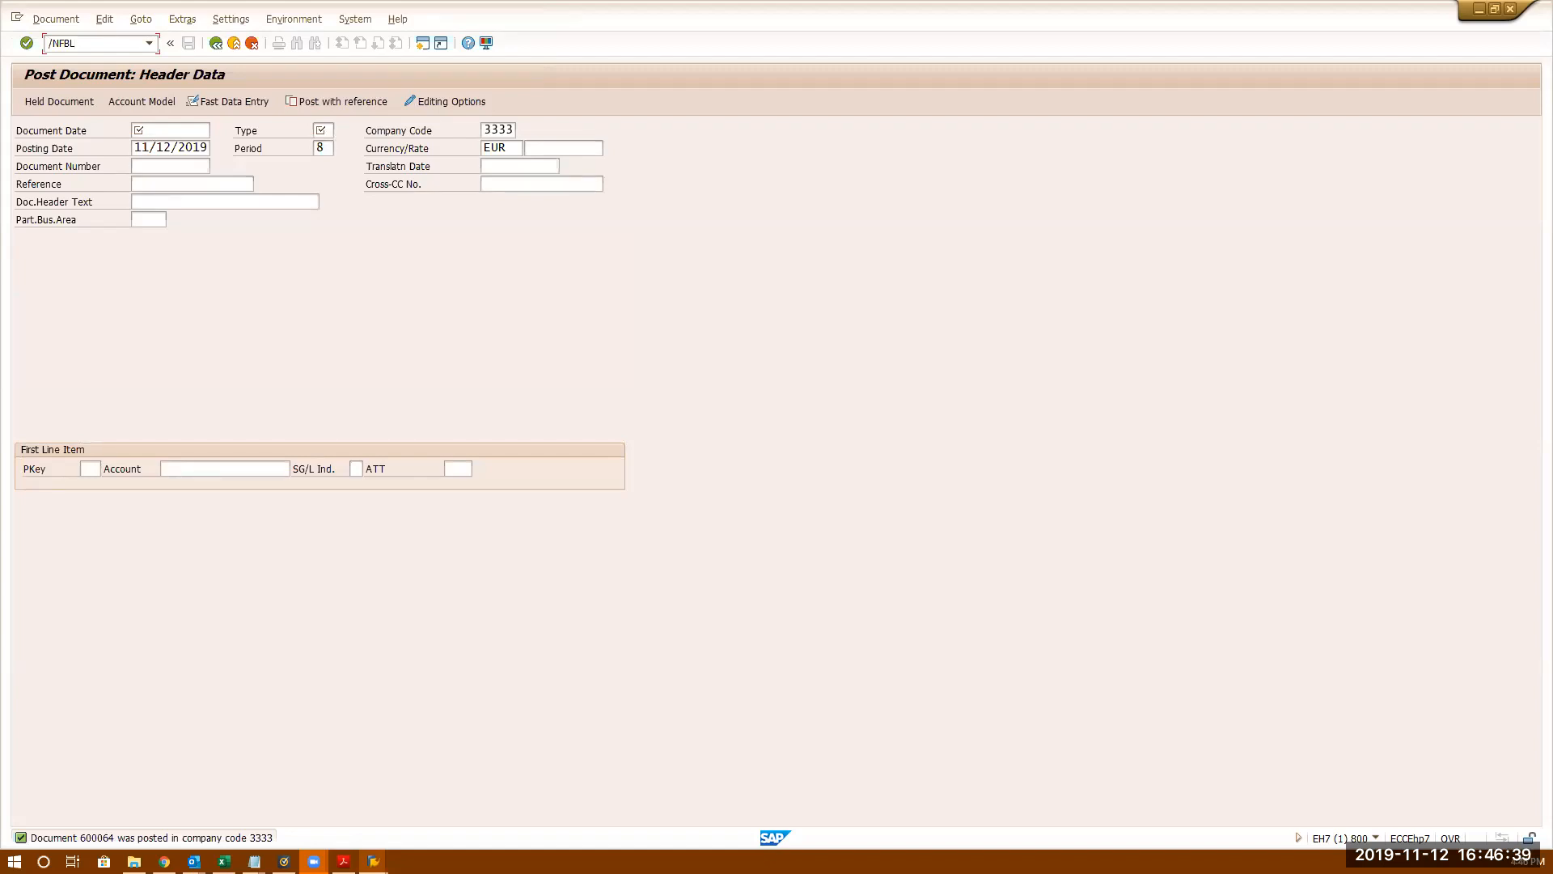
key(Return)
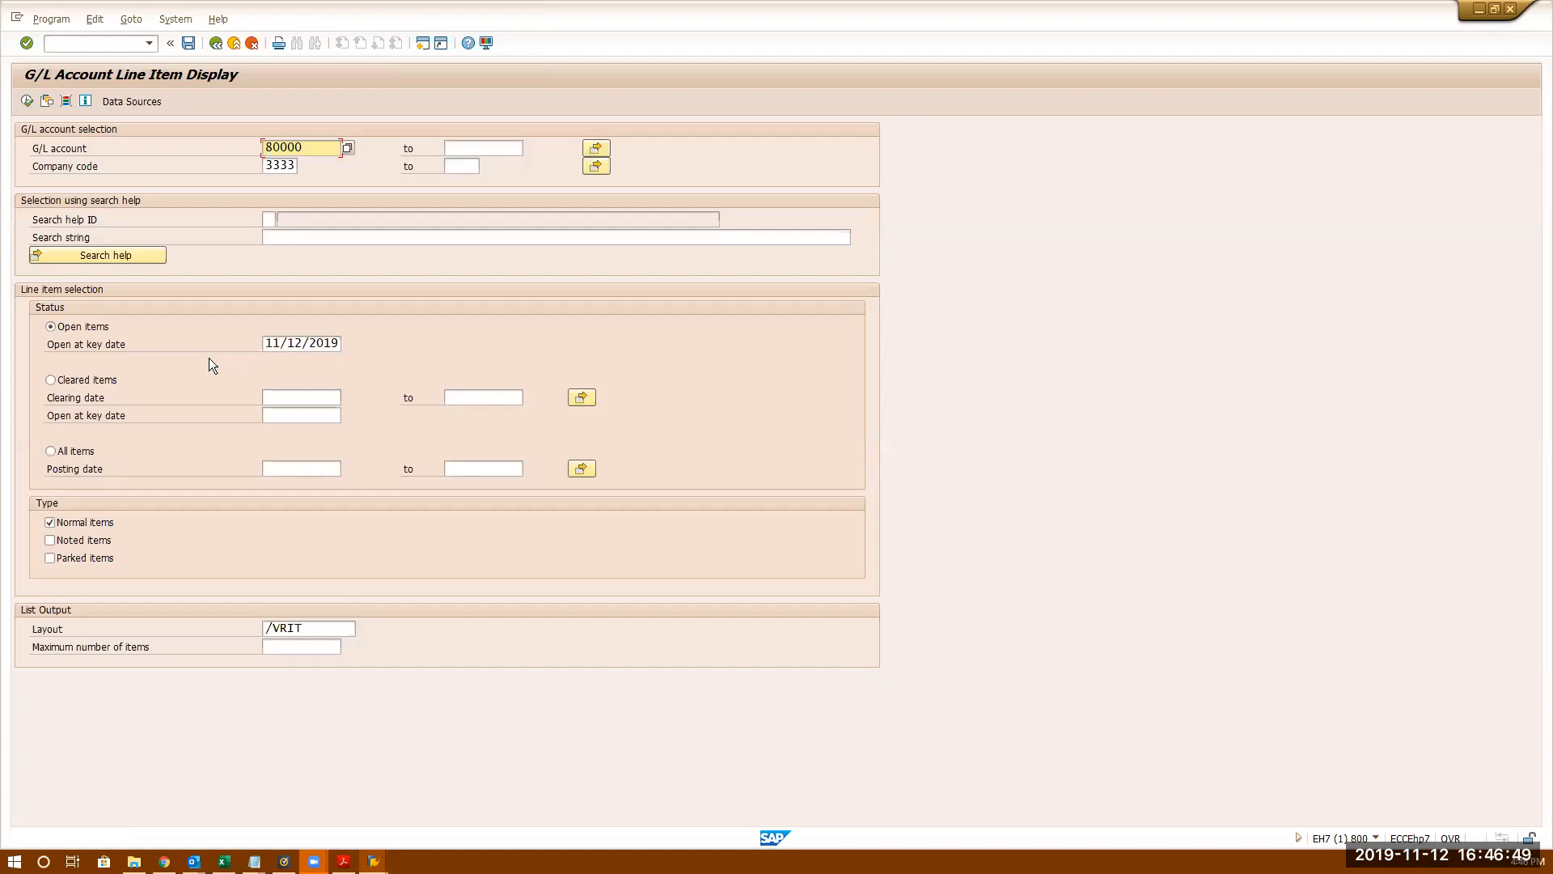
- Execute the open-item report for G/L account 80000 in company code 3333
click(28, 101)
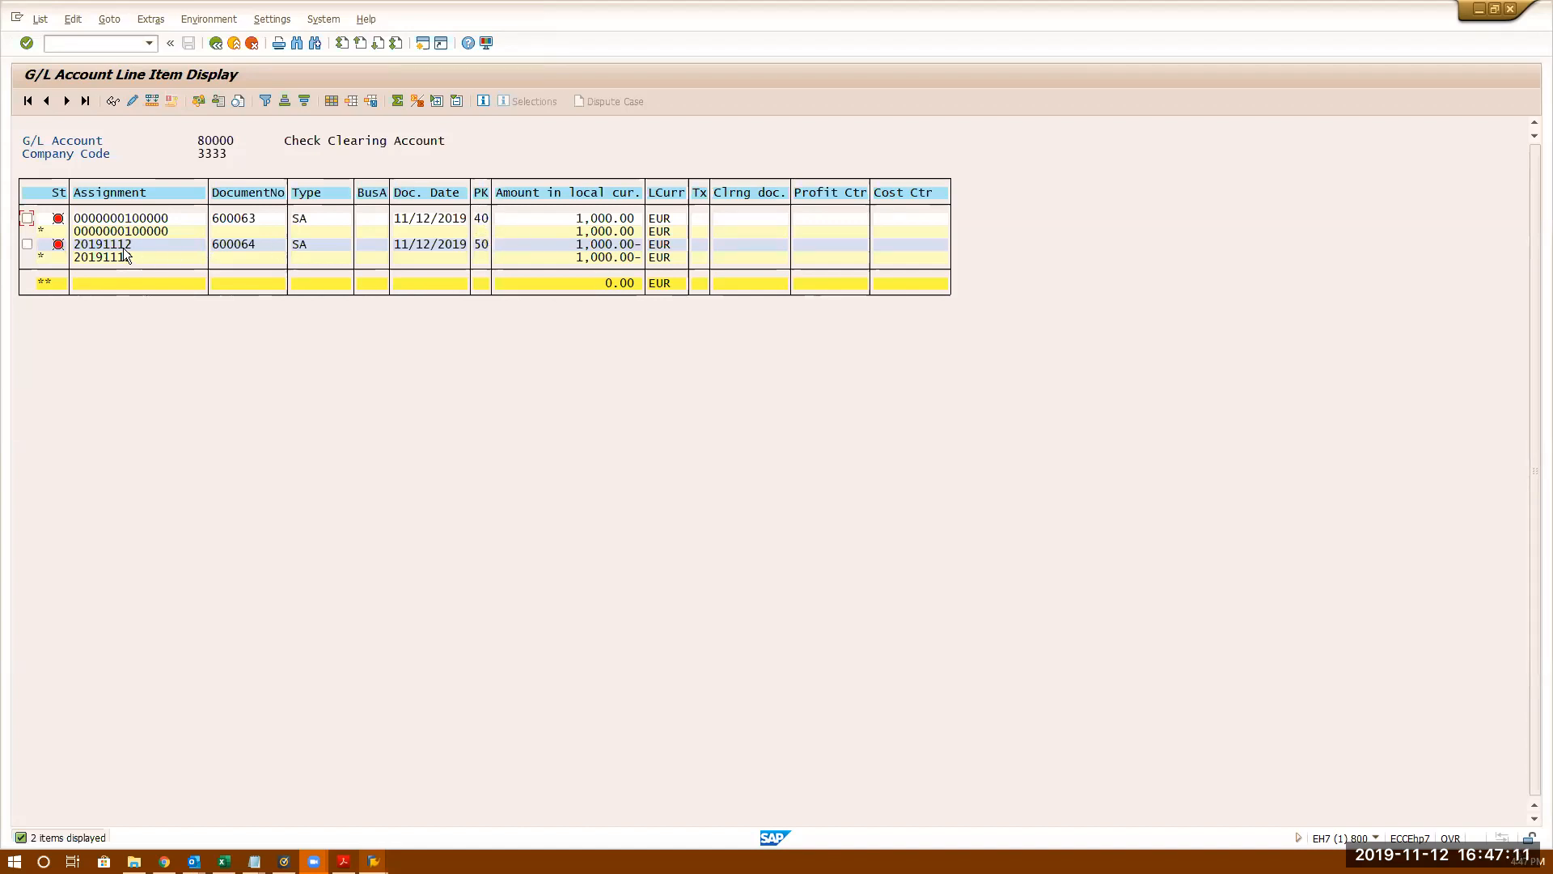
click(137, 222)
- Move Business Area, Tax code and Profit Center to hidden fields in Change Layout and apply it
click(332, 100)
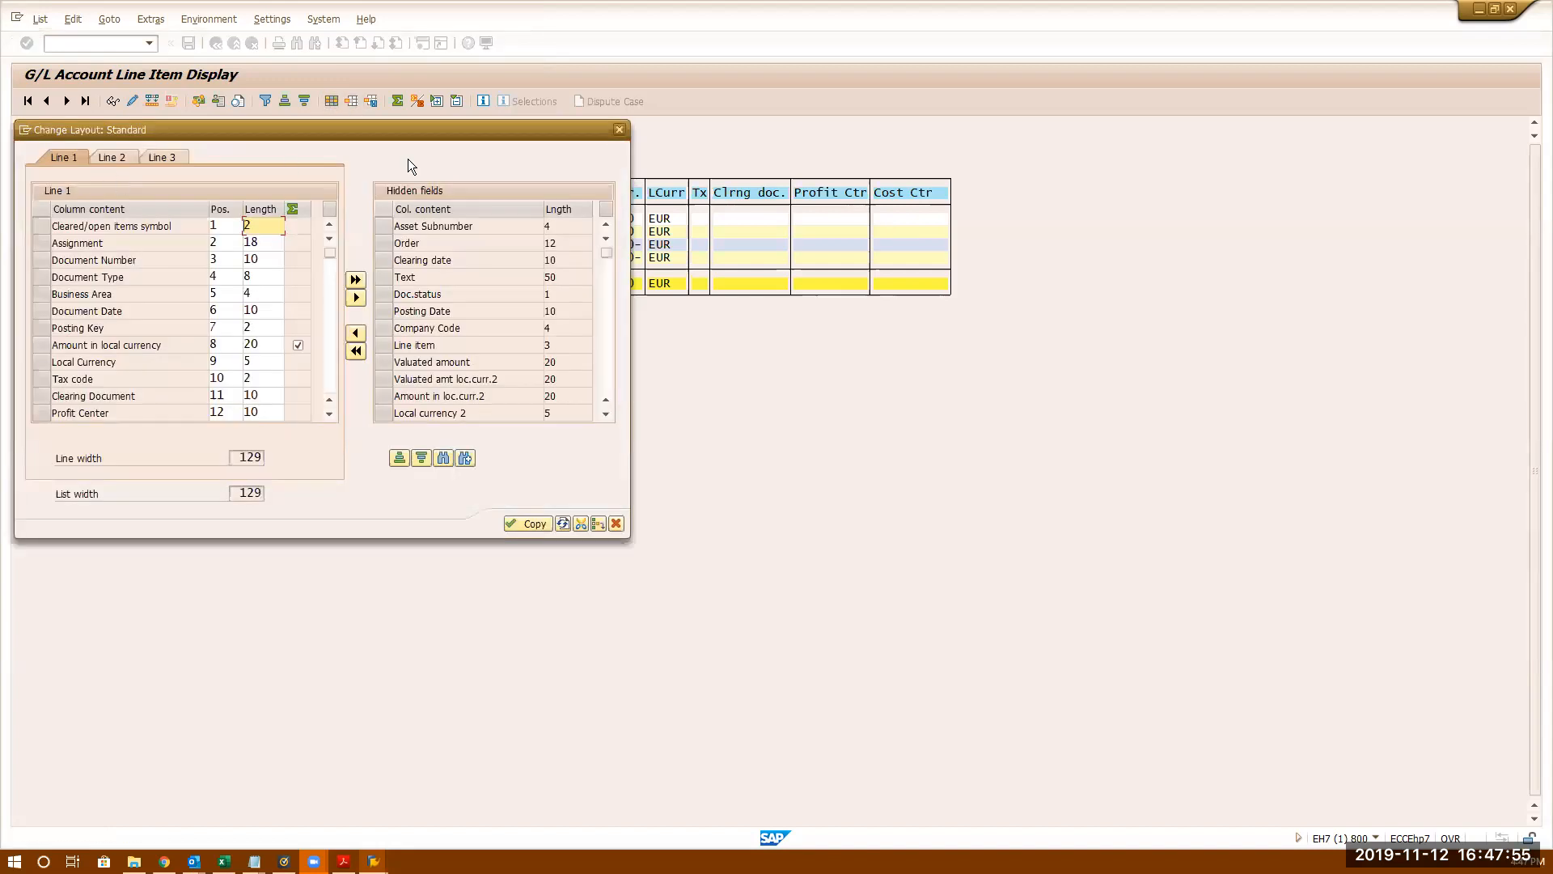
drag(436, 138, 1188, 375)
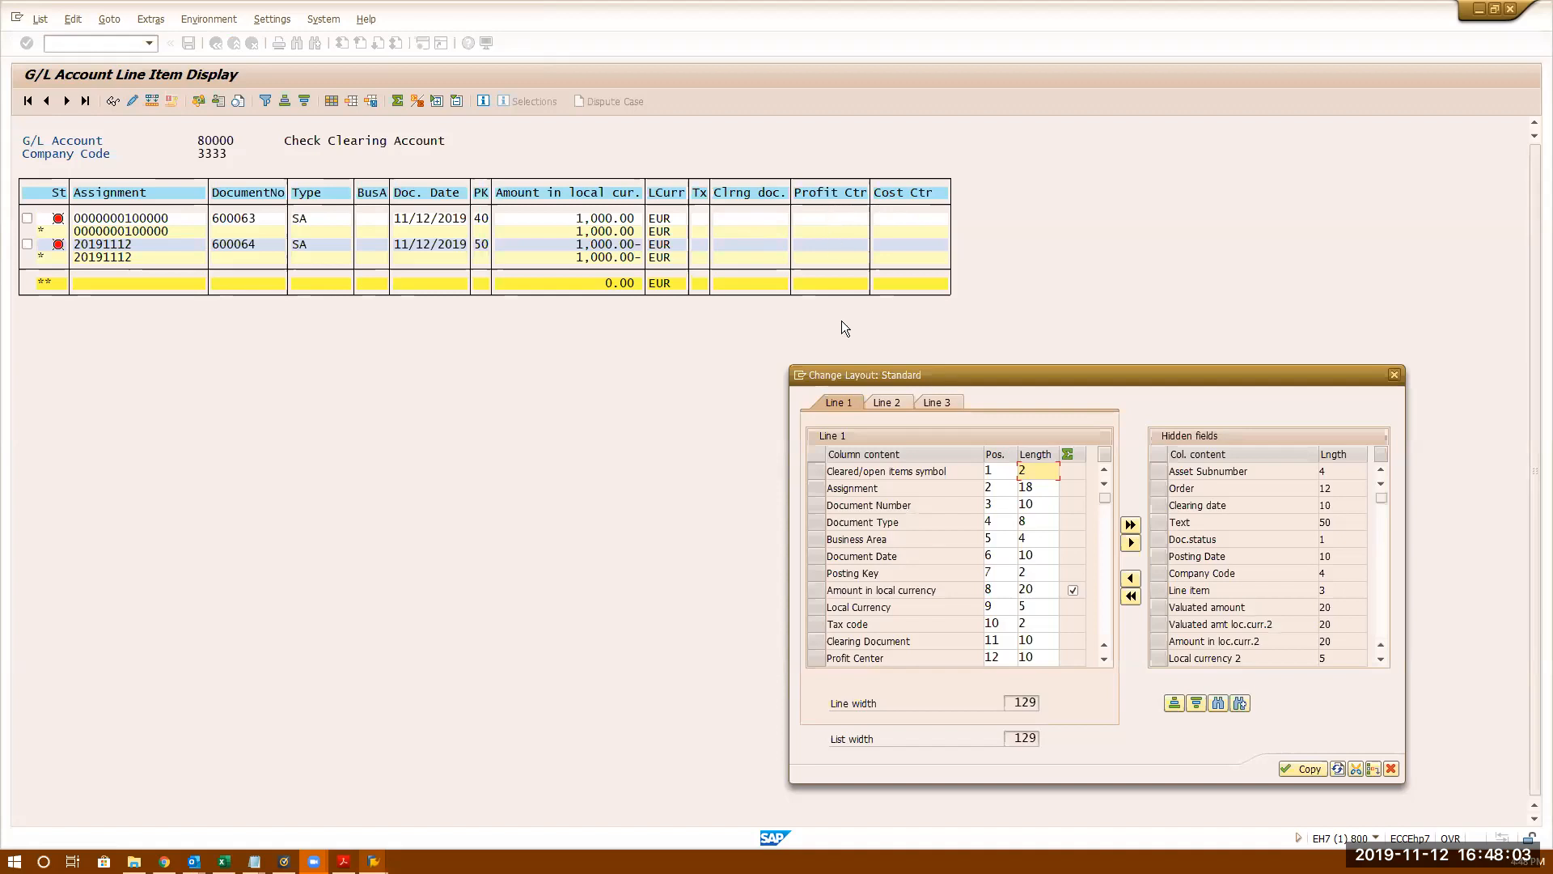
click(816, 659)
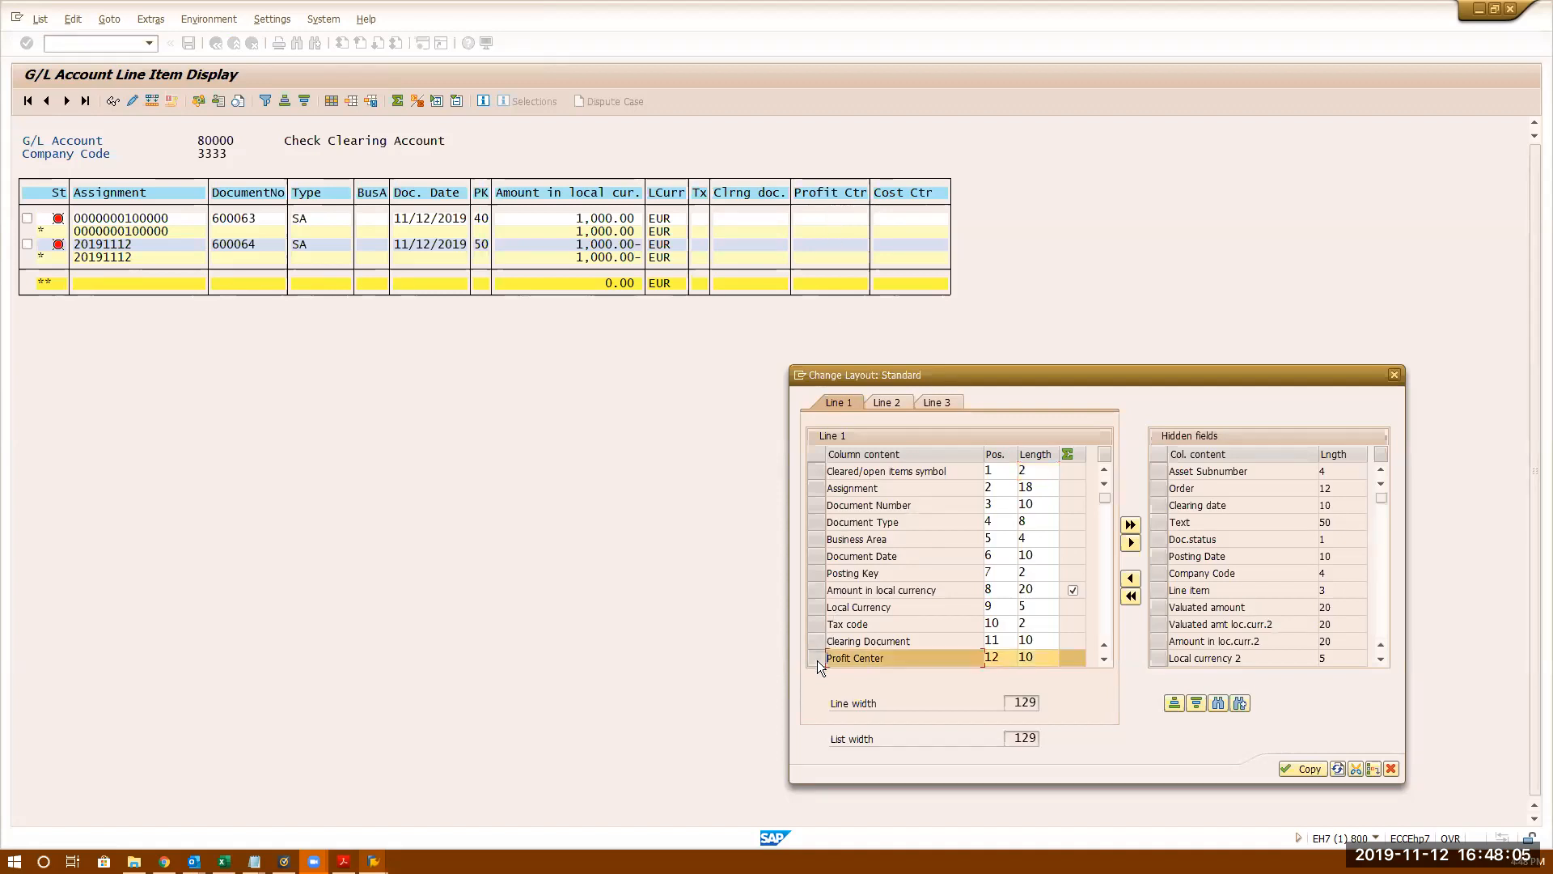
click(817, 624)
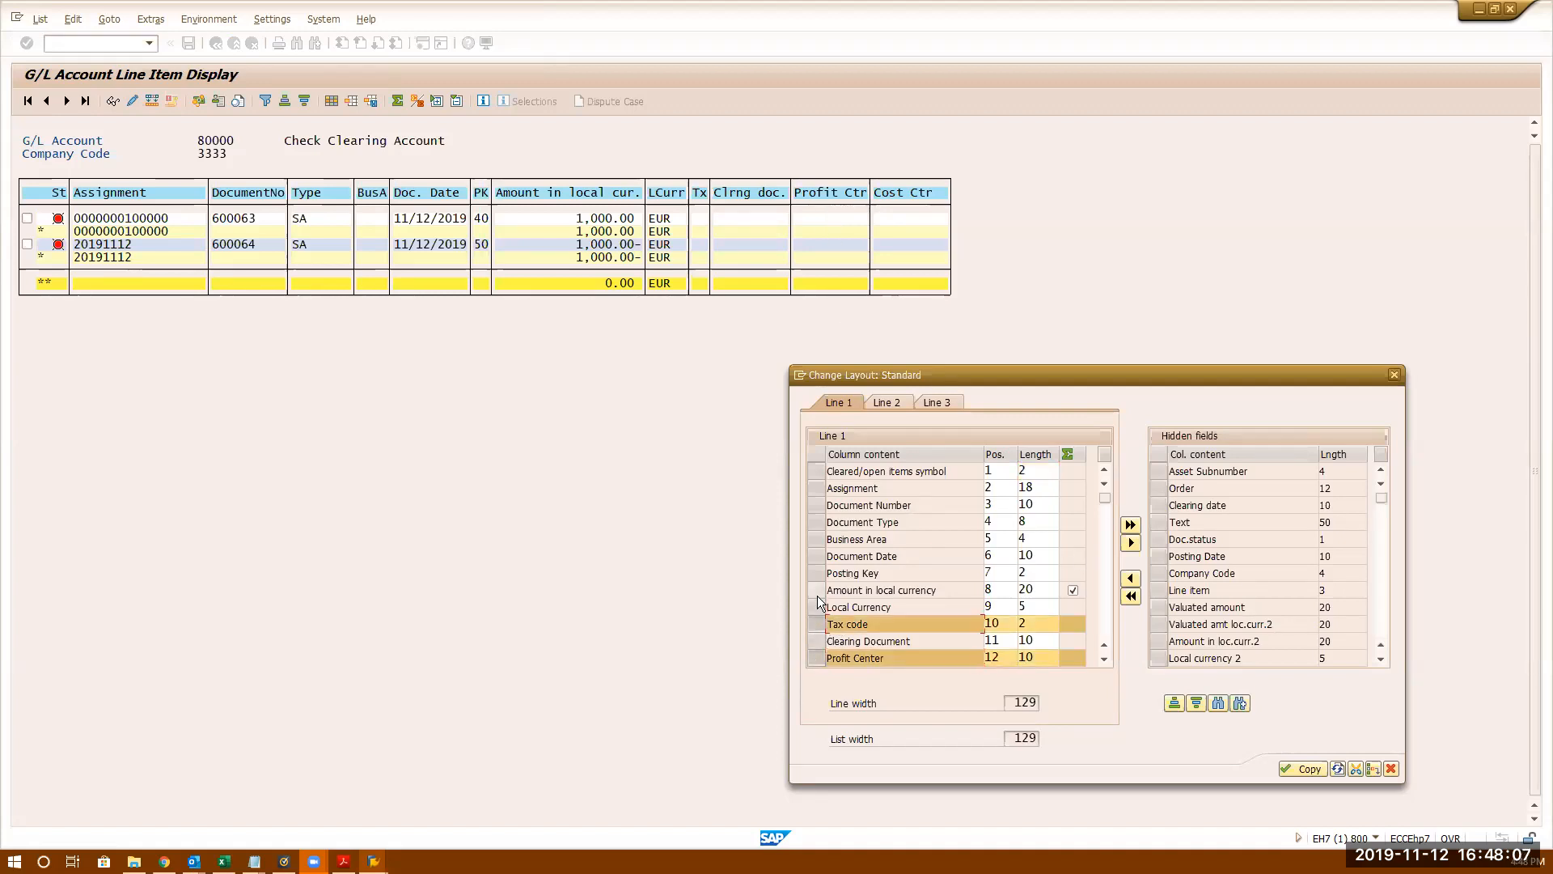
click(815, 539)
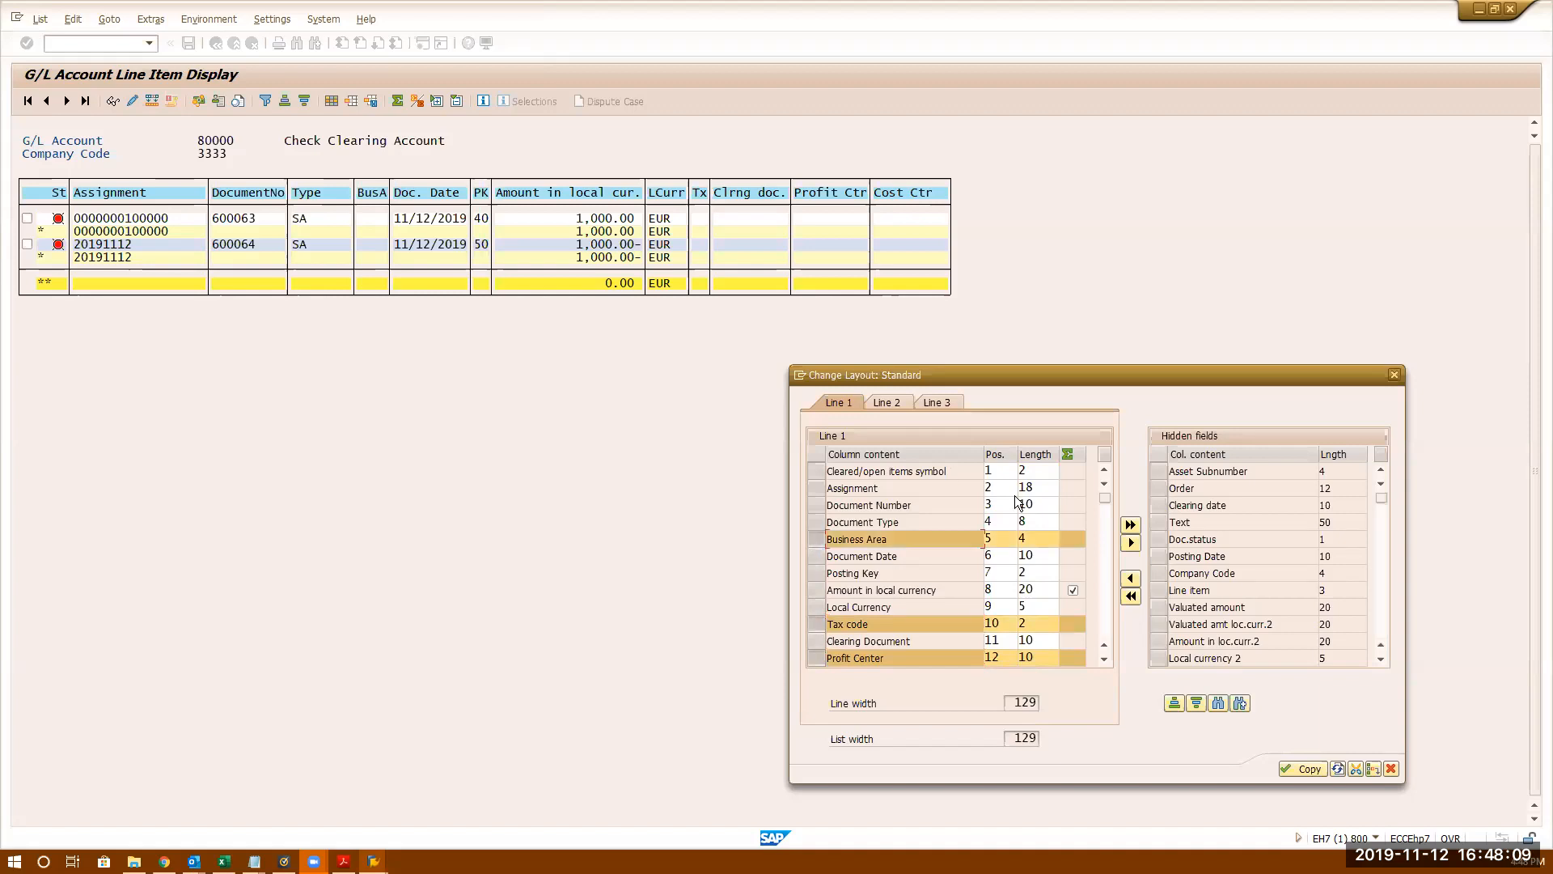
click(1131, 542)
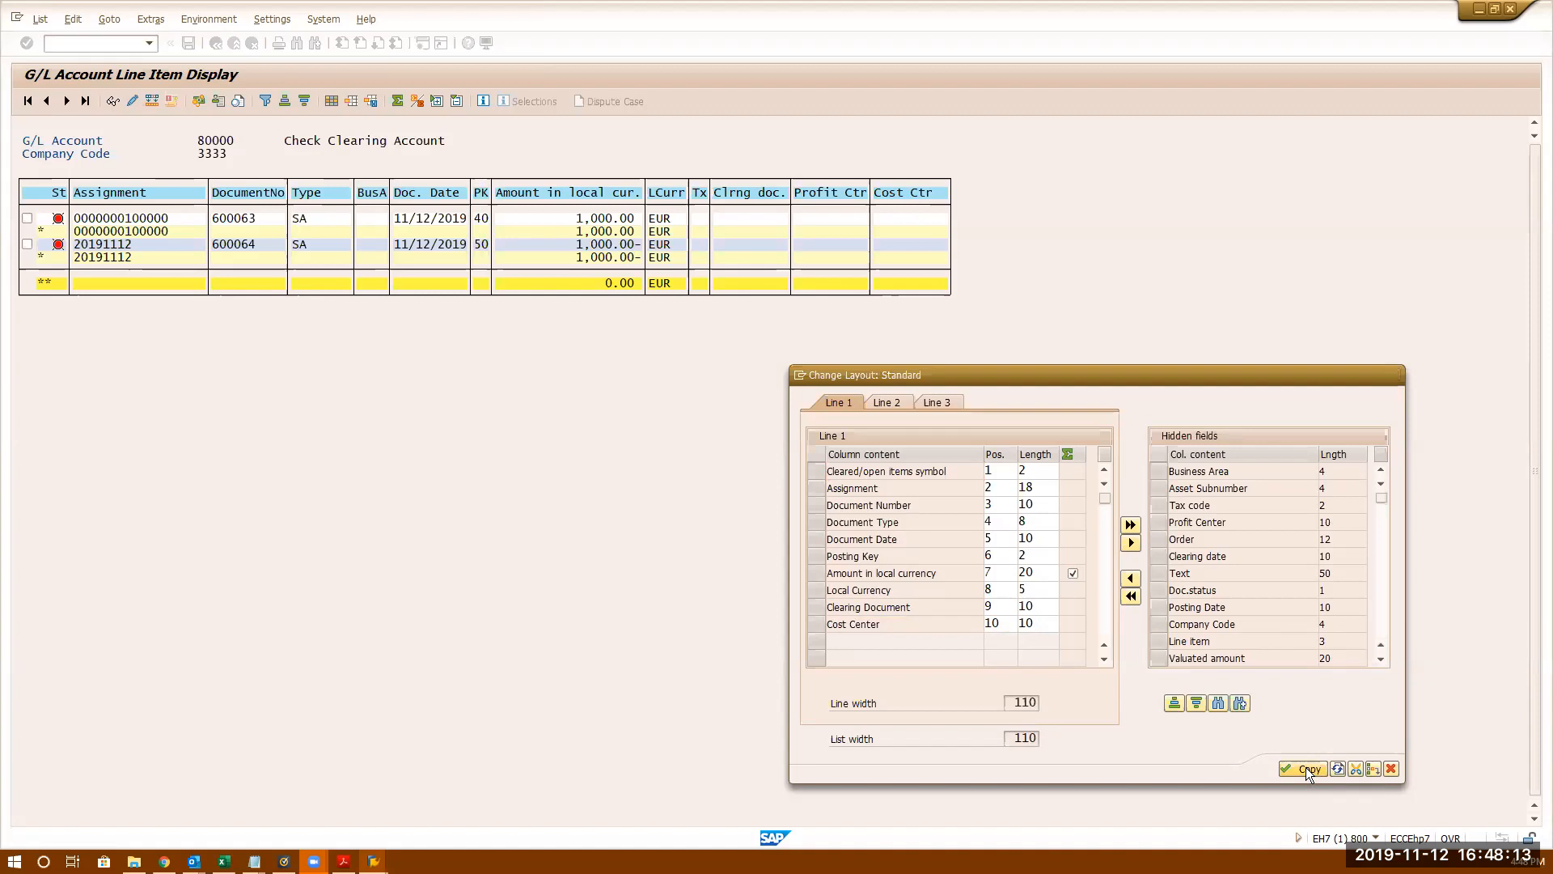
click(1305, 767)
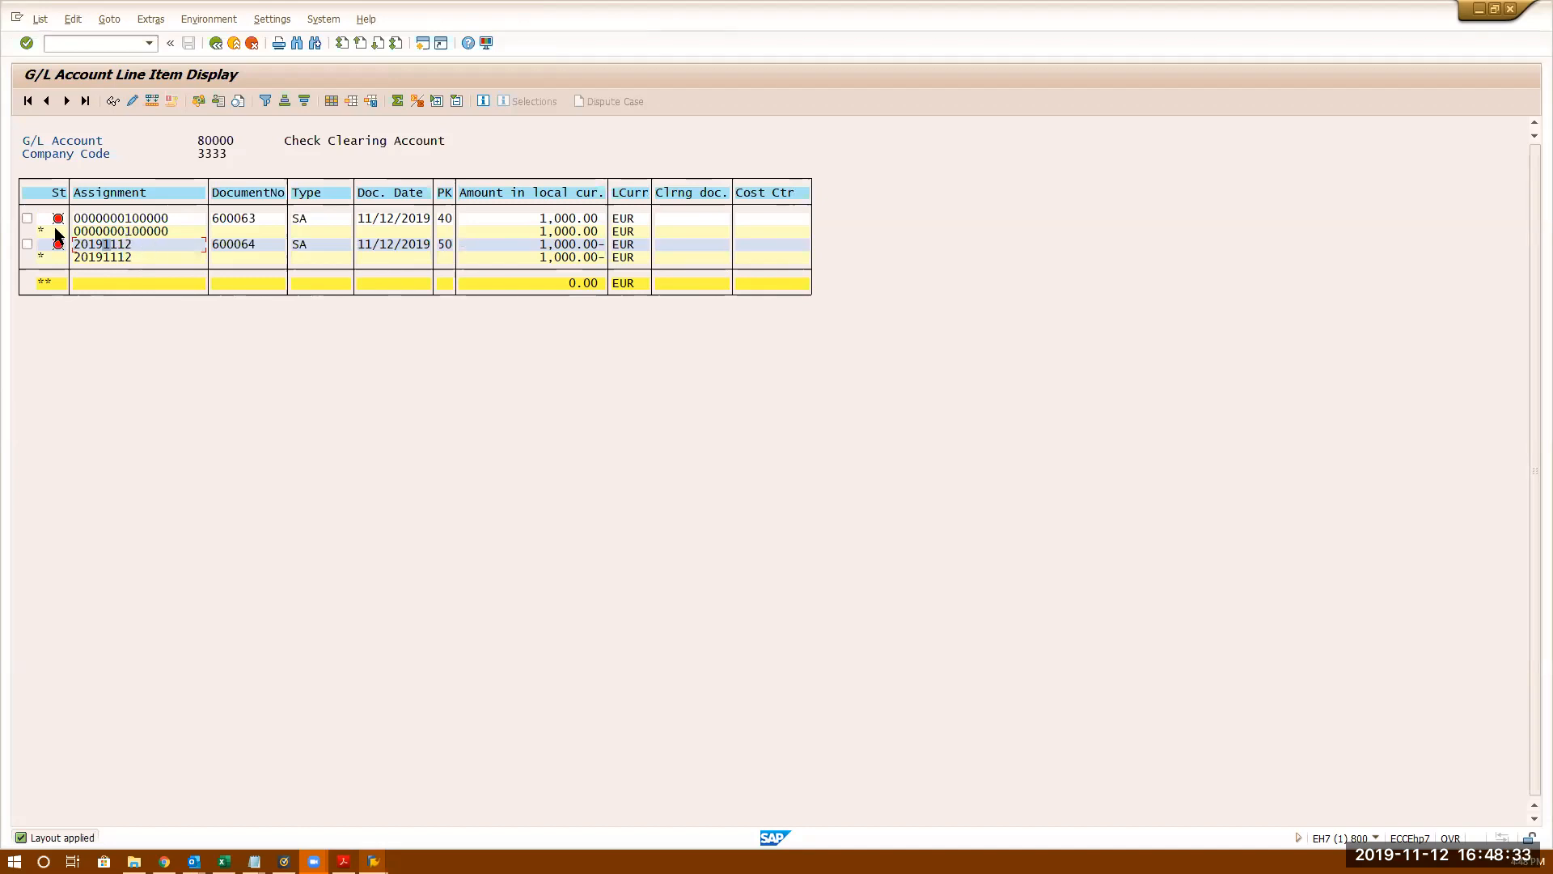
click(332, 100)
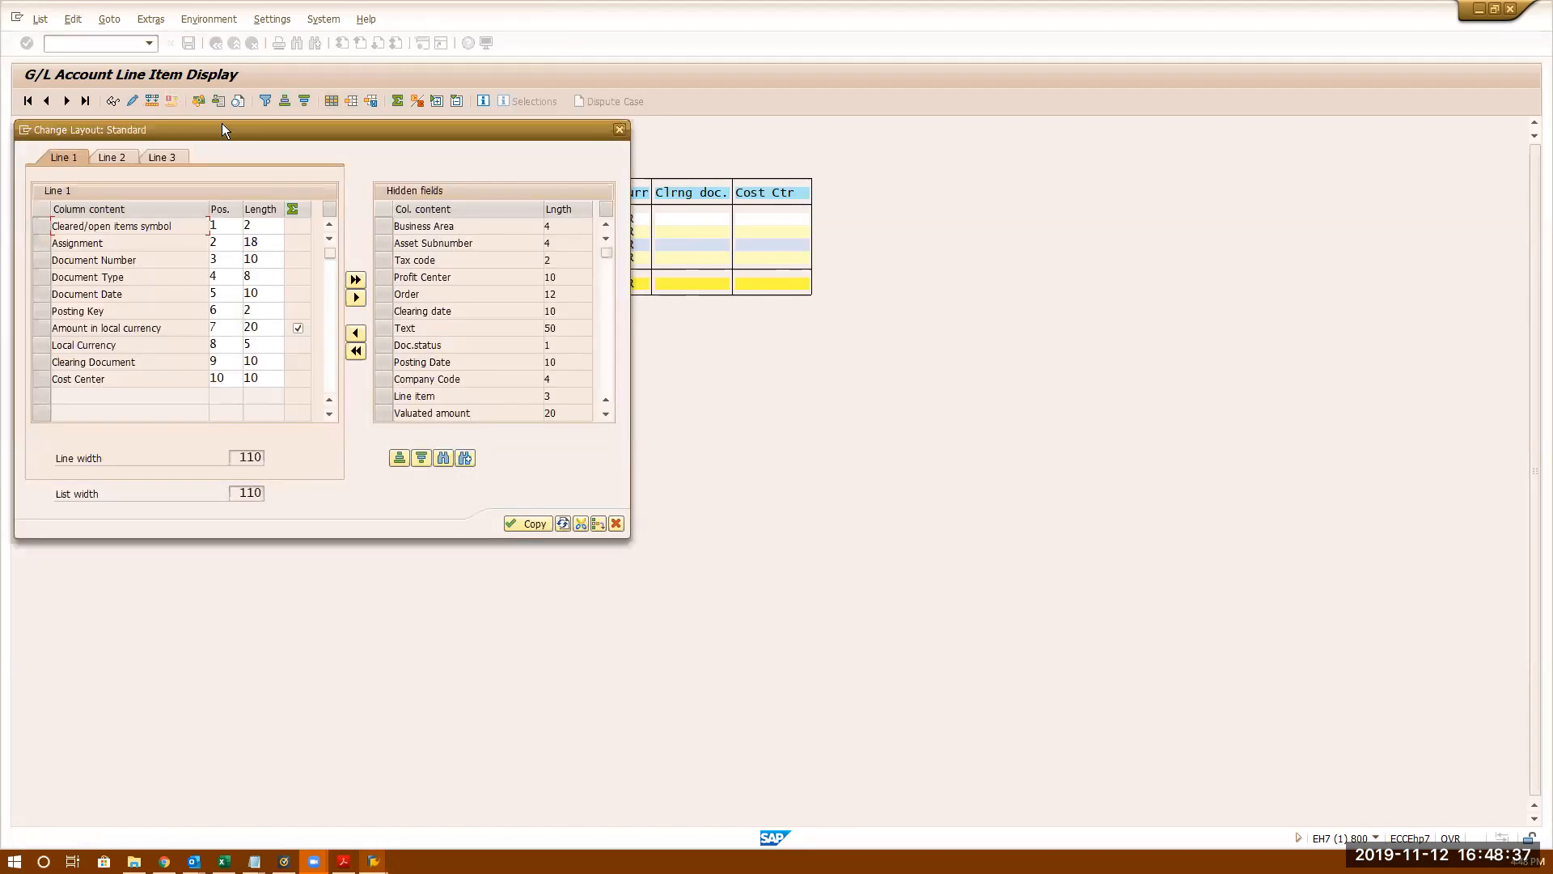
drag(224, 125, 927, 225)
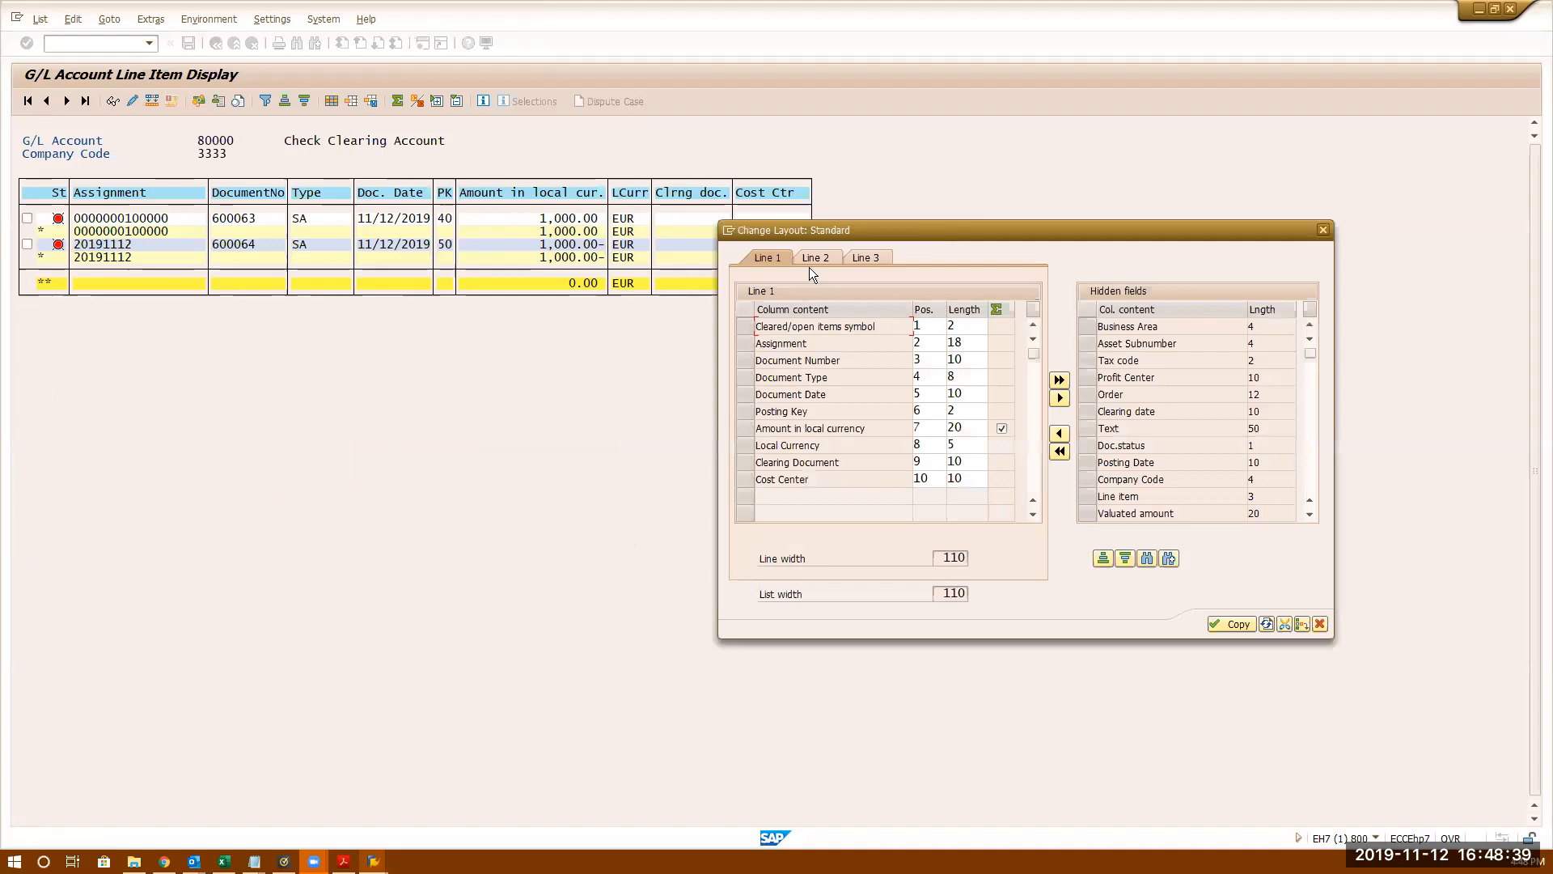
click(813, 261)
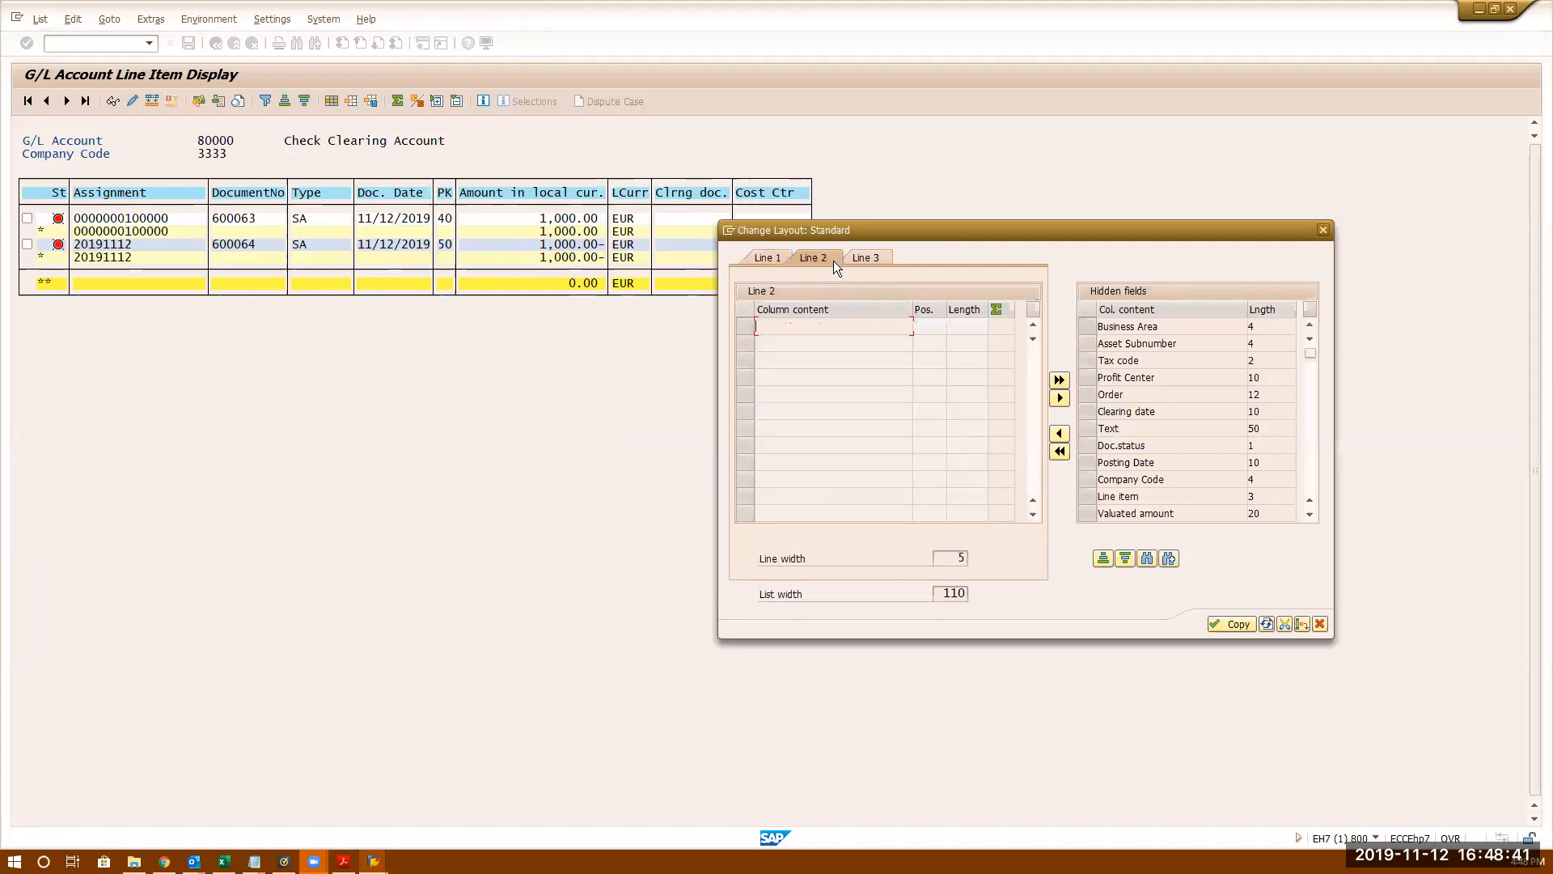
click(867, 259)
click(775, 257)
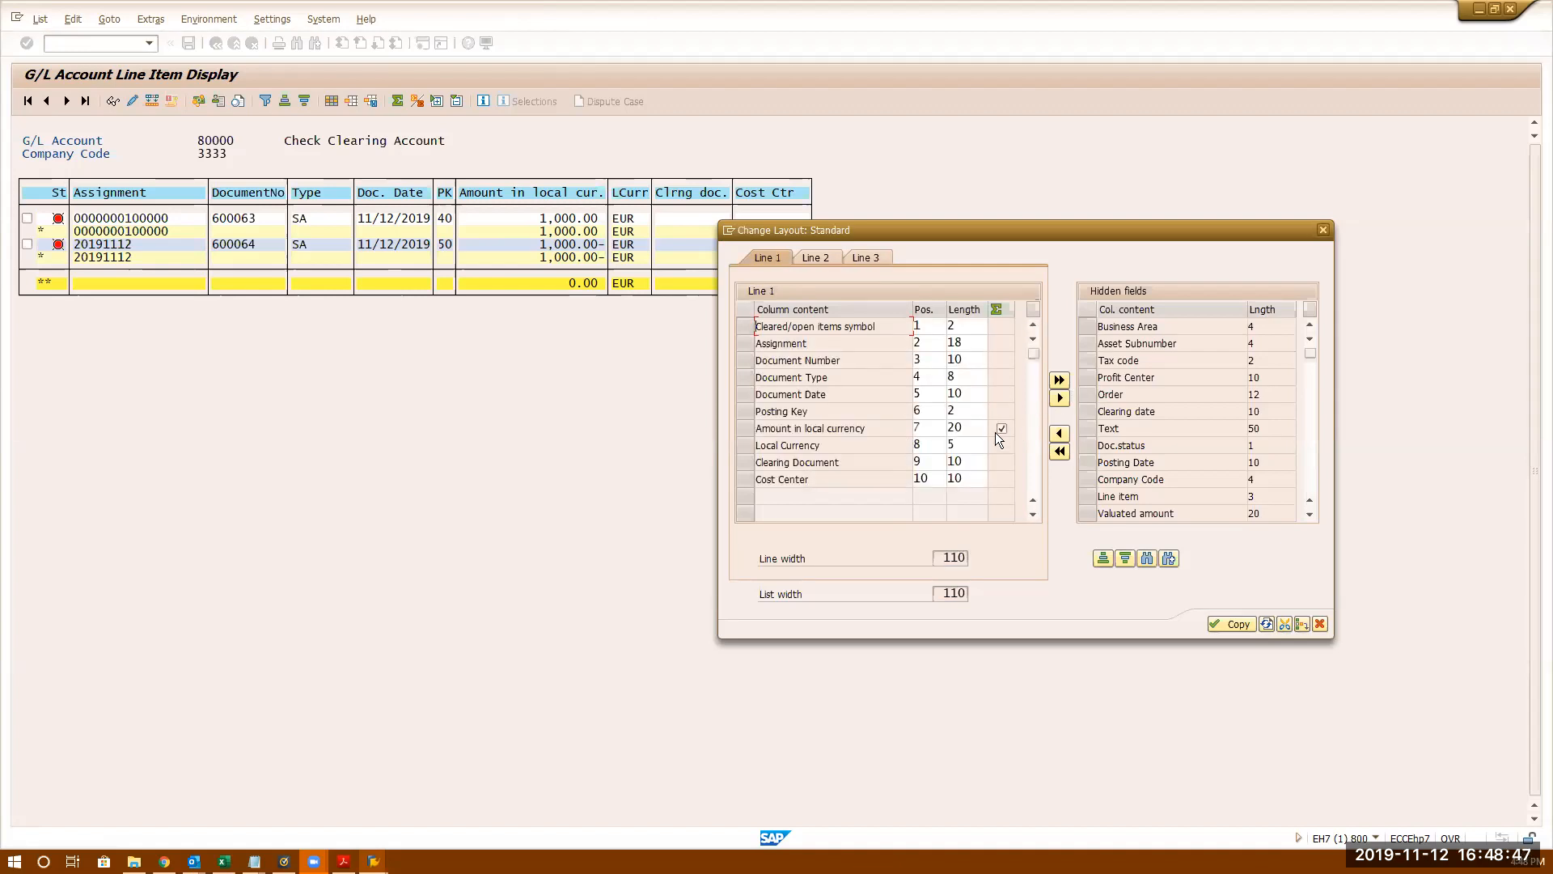
click(814, 260)
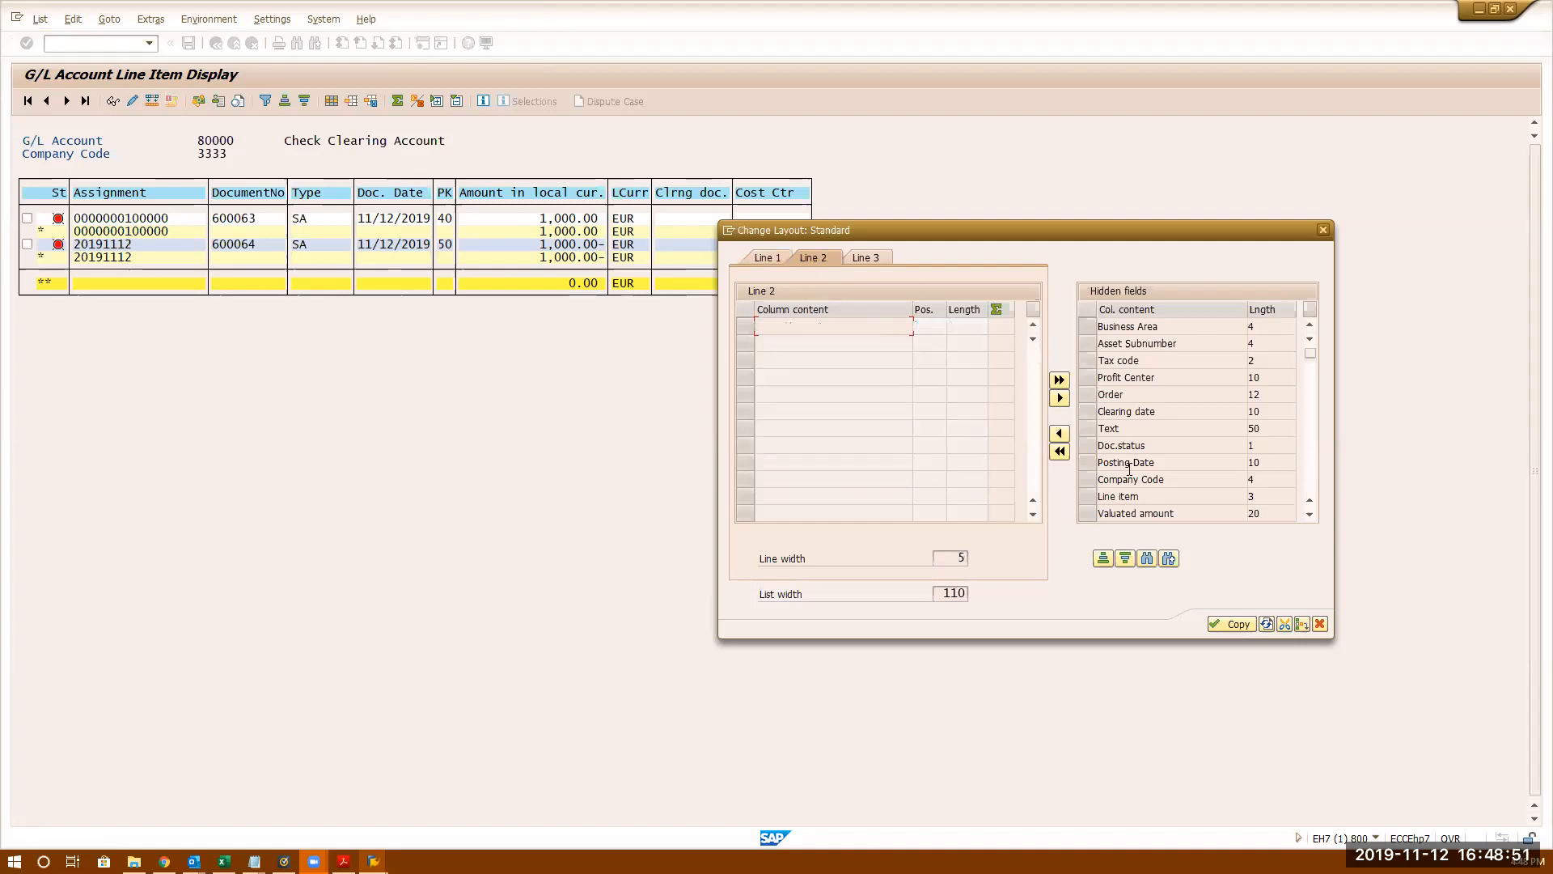
click(1319, 623)
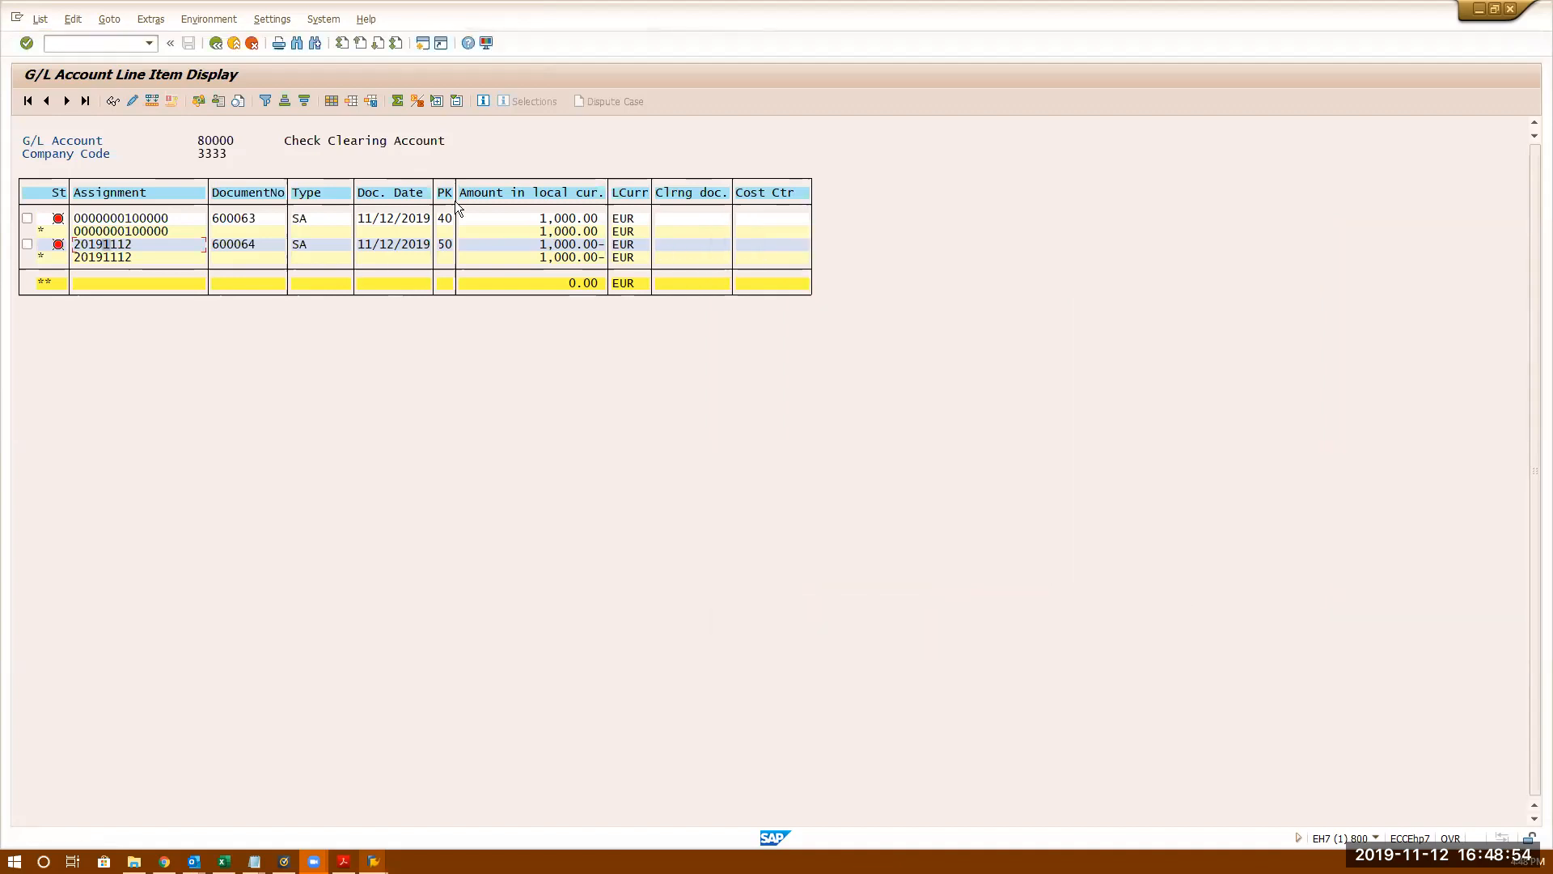
- Toggle subtotals on Assignment and totals on the local-currency amount column
click(156, 200)
click(419, 101)
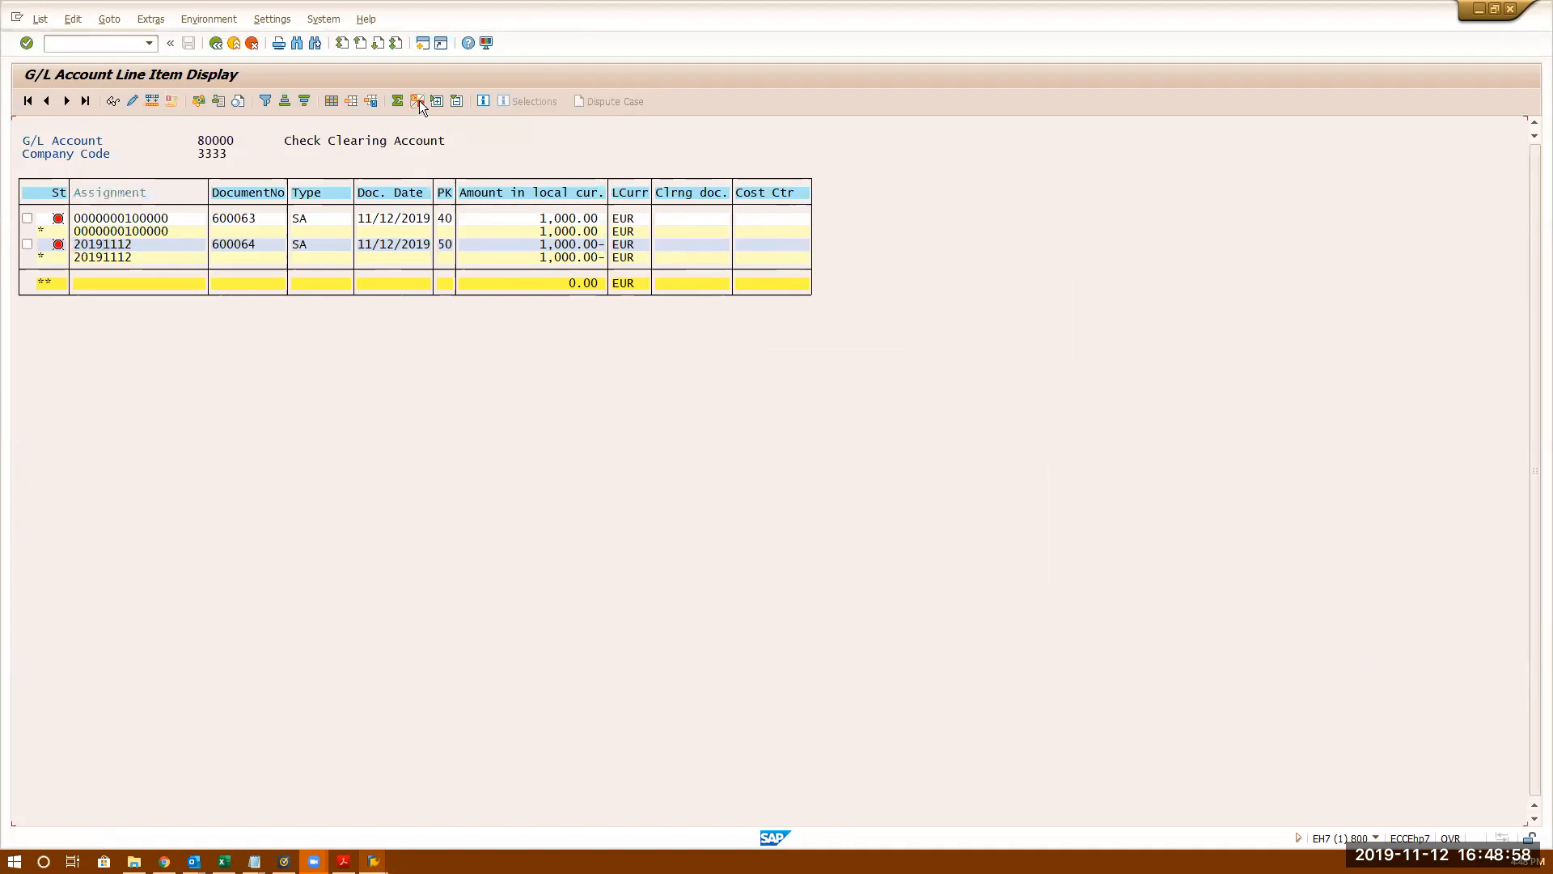
click(104, 191)
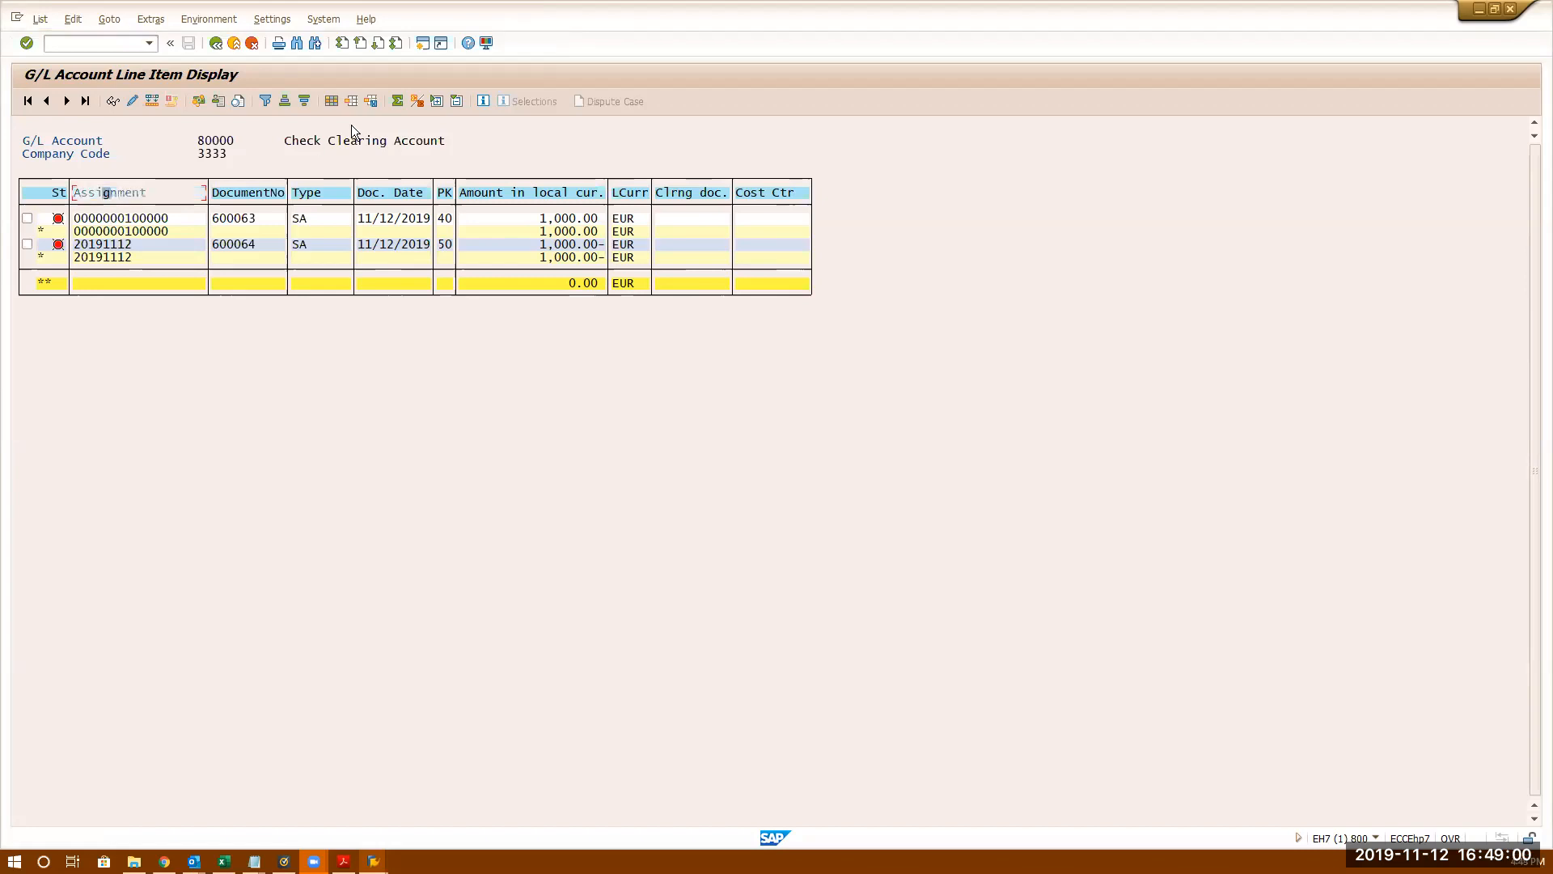
click(416, 100)
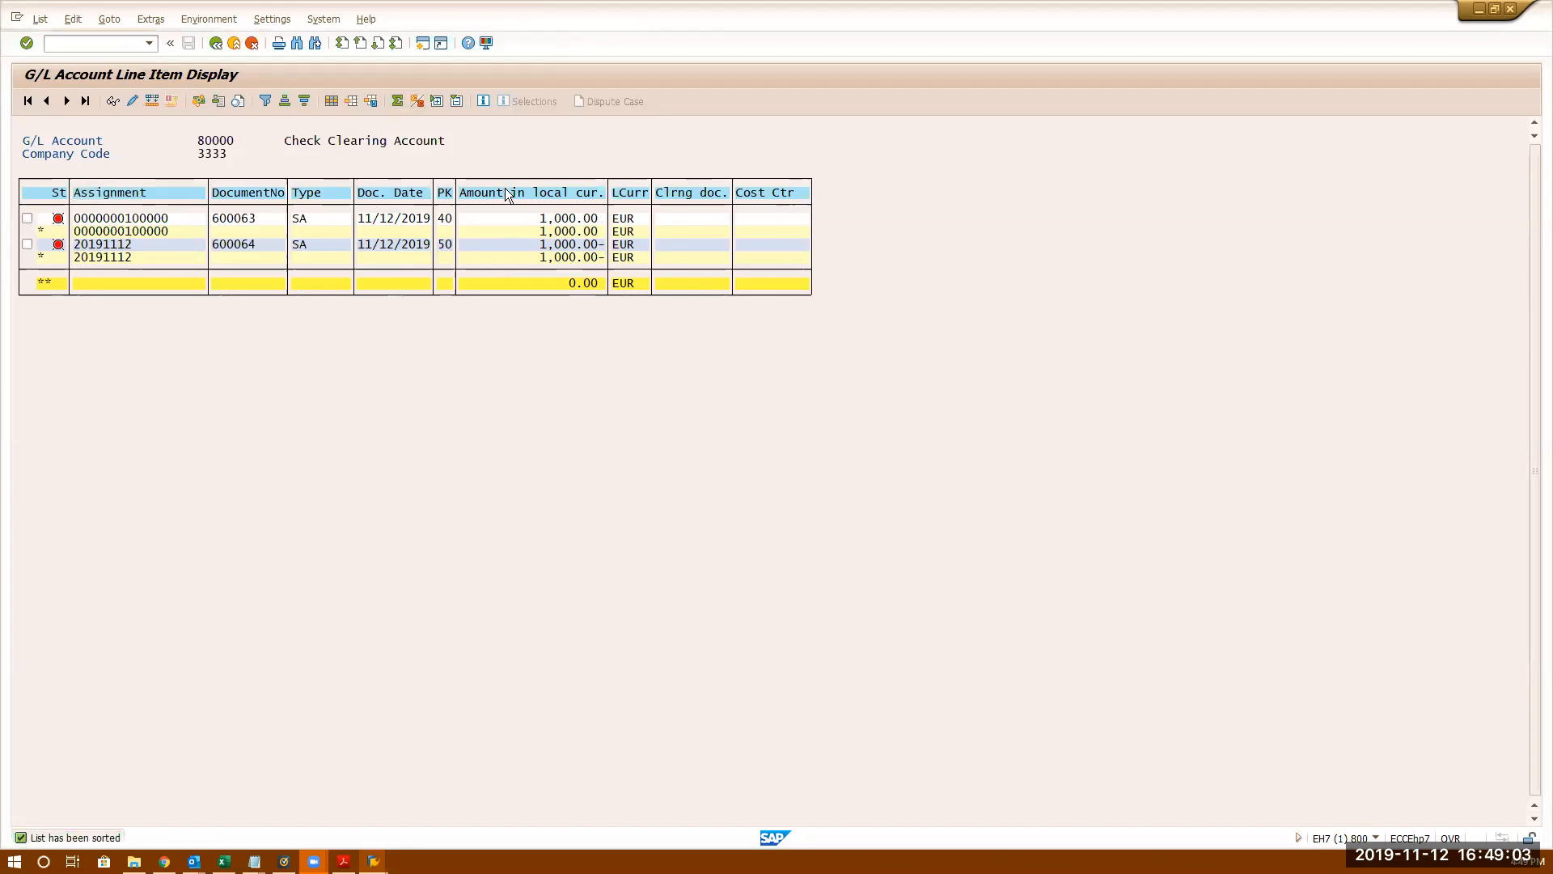
click(505, 192)
click(398, 102)
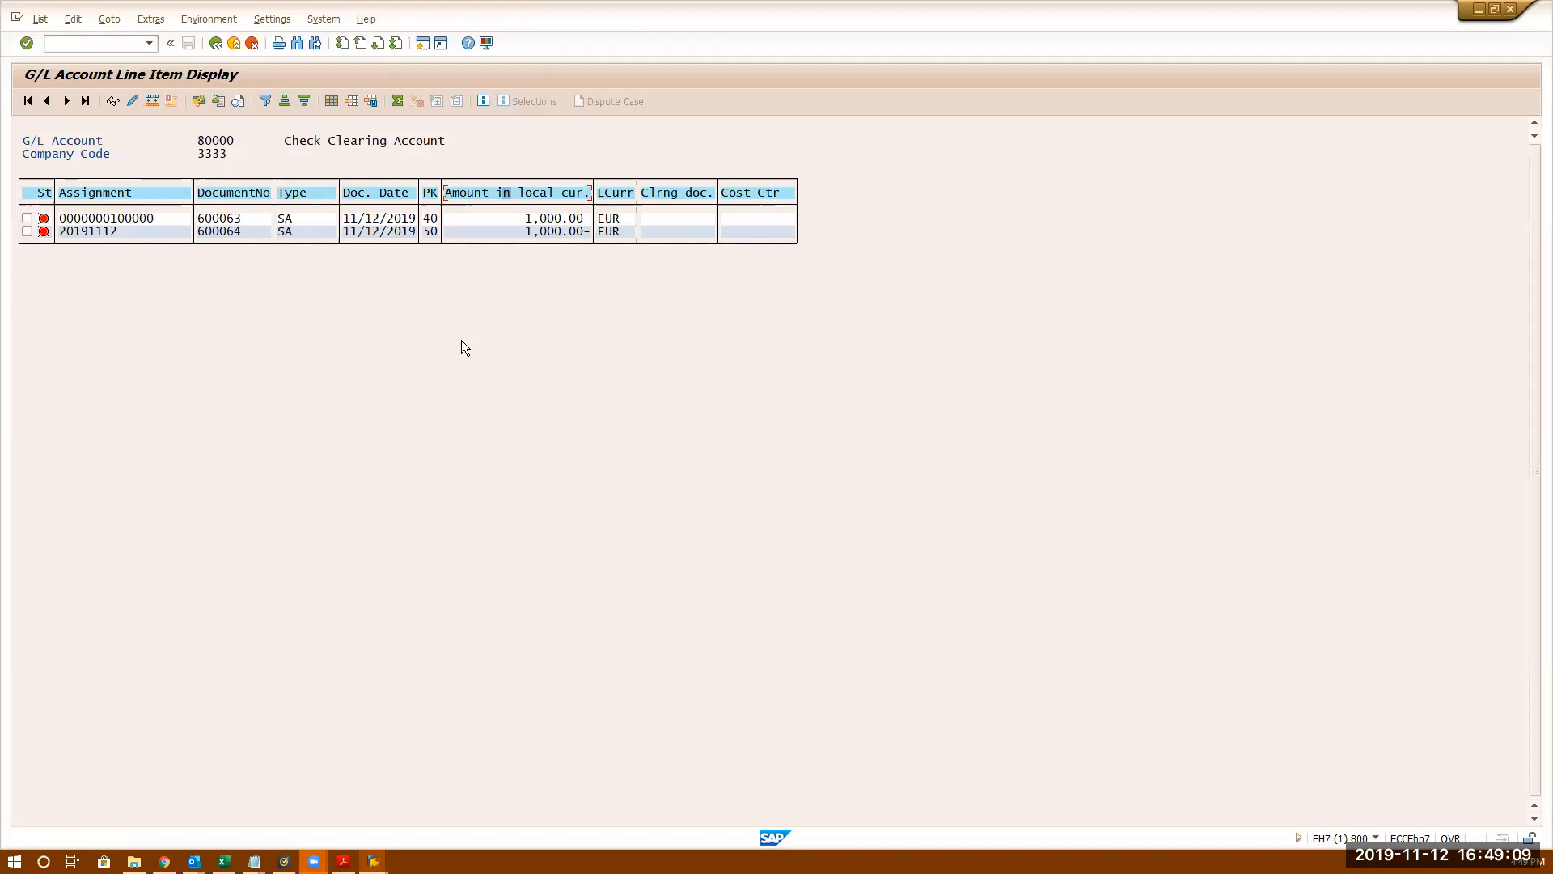
click(558, 198)
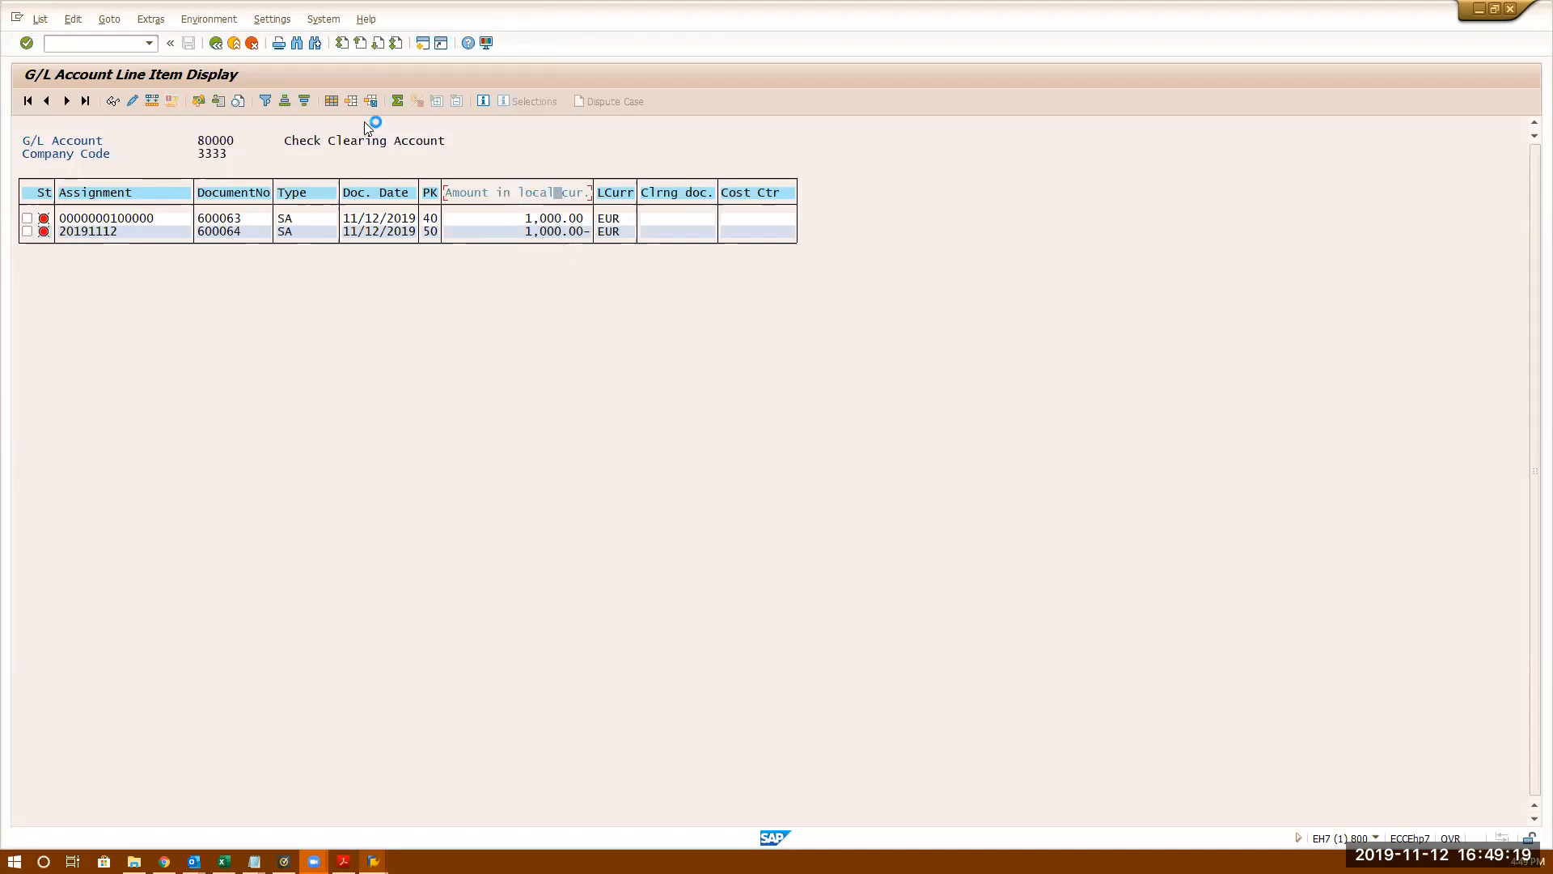
click(398, 101)
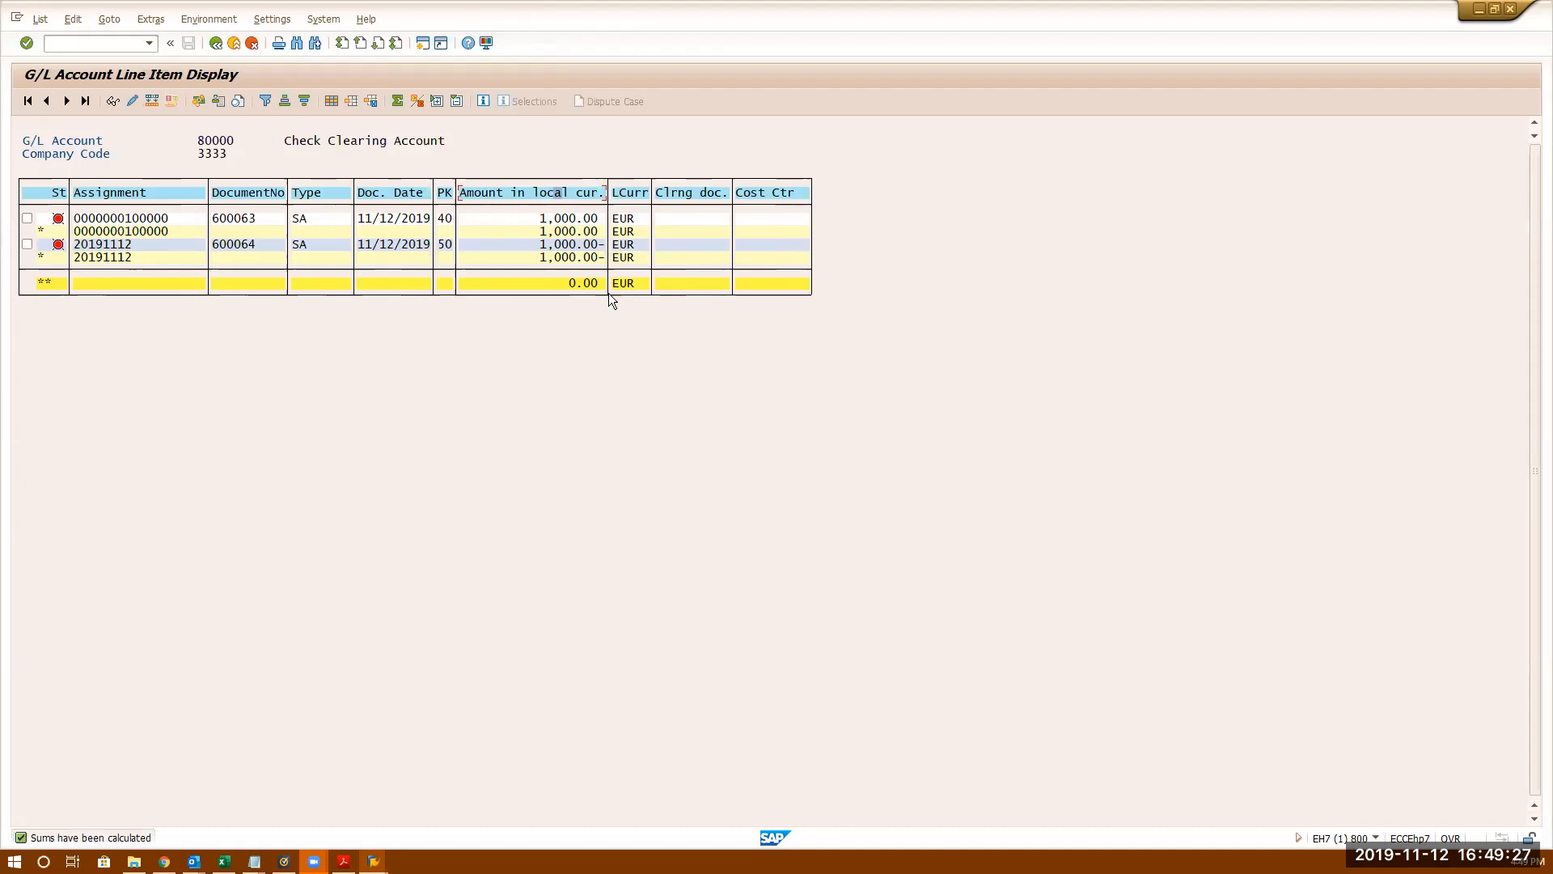
- Subtotal the line items by the Type column
click(315, 198)
click(315, 198)
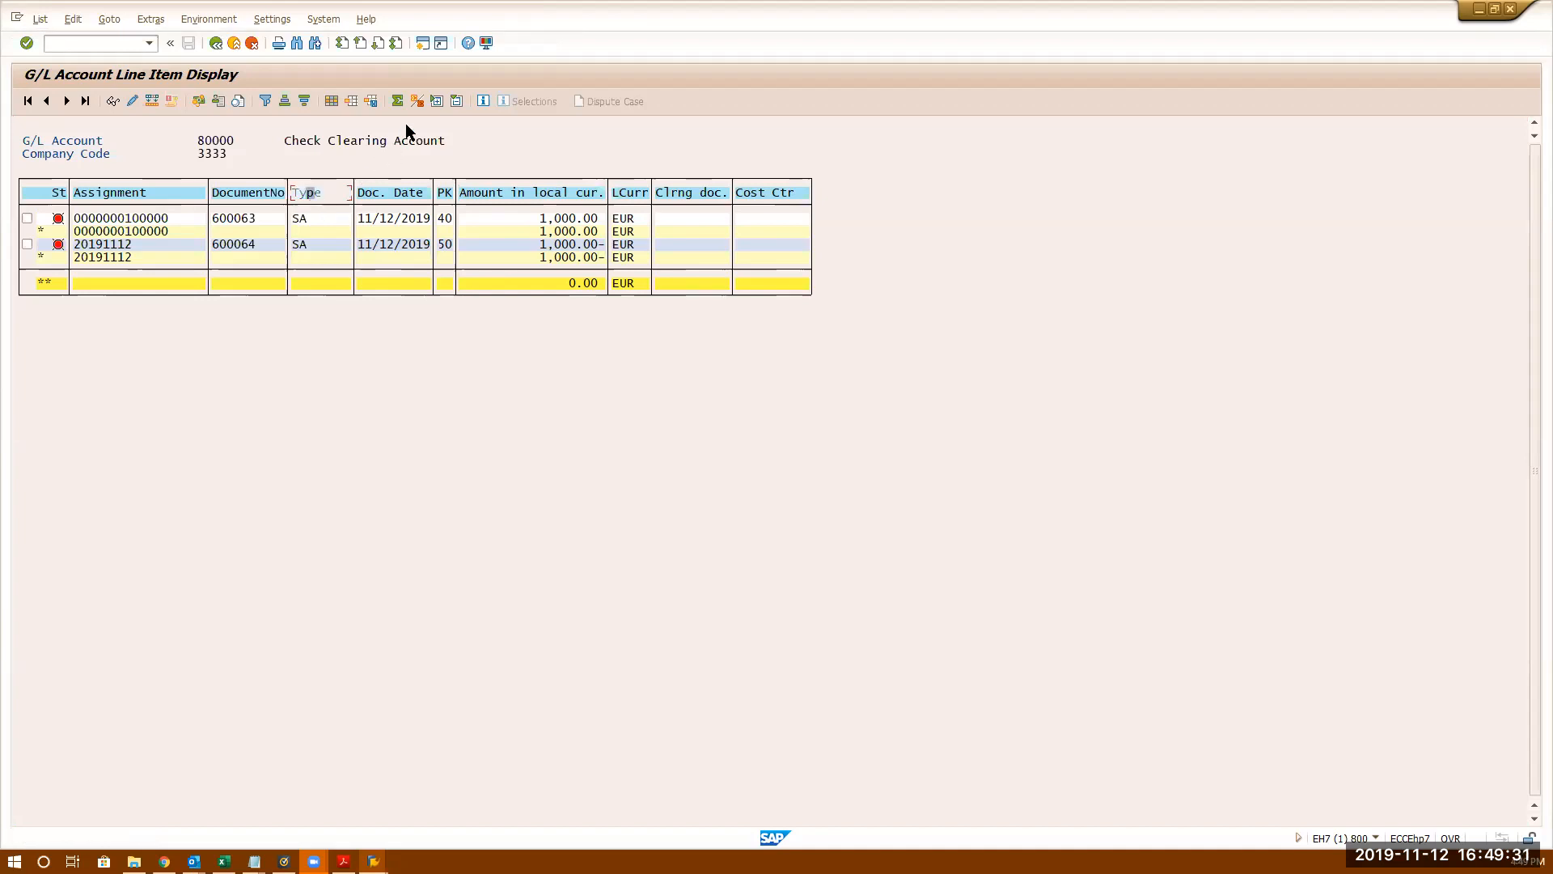
click(416, 102)
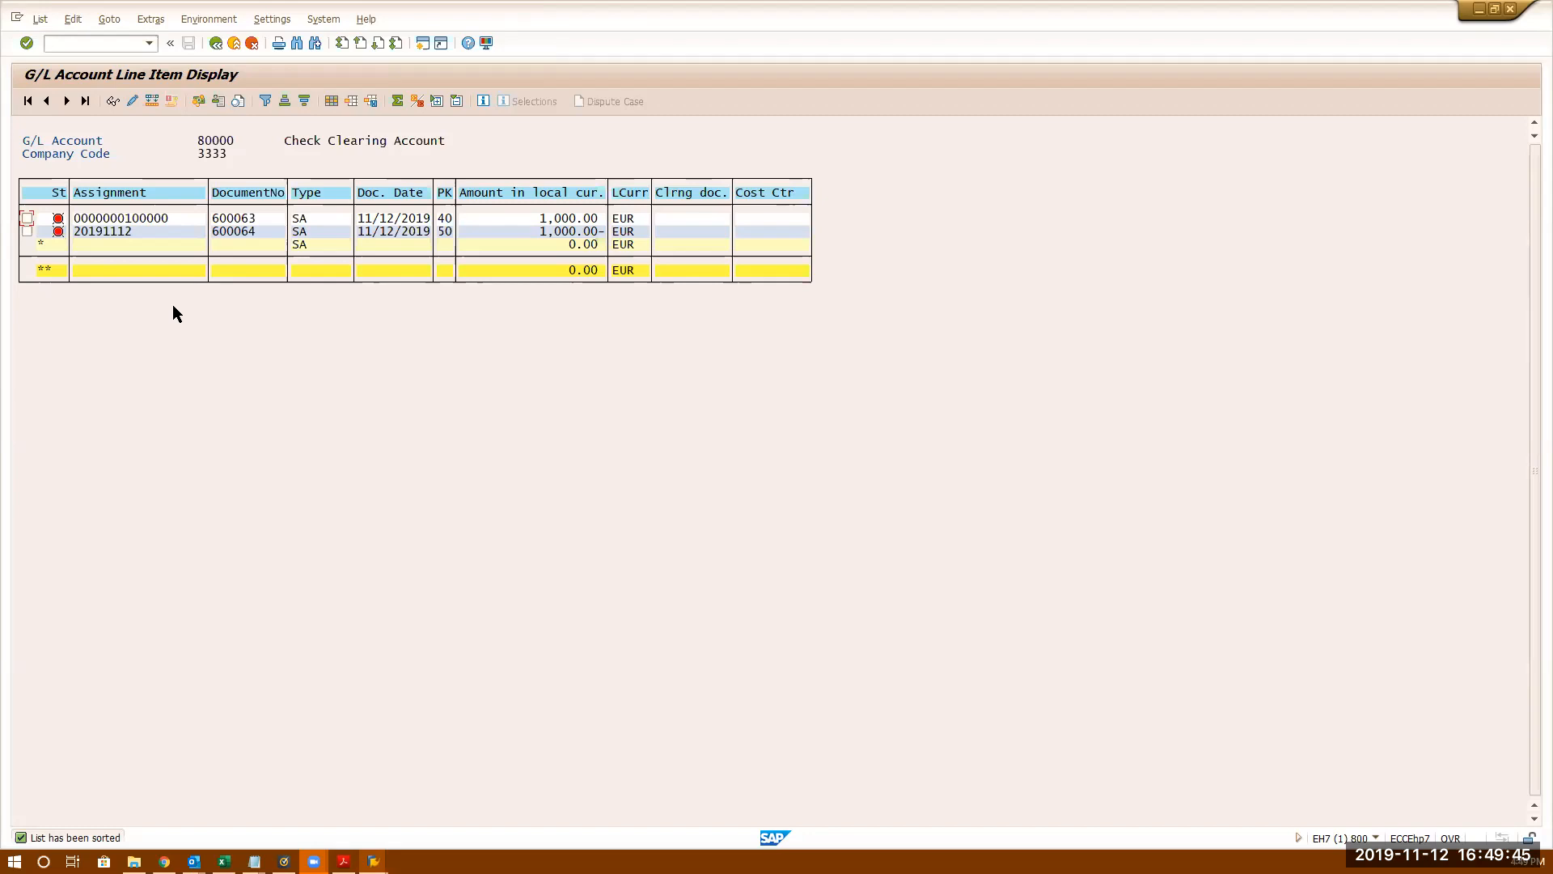
- Open a new SAP GUI session
click(98, 44)
text(/o)
key(BackSpace)
key(BackSpace)
click(423, 43)
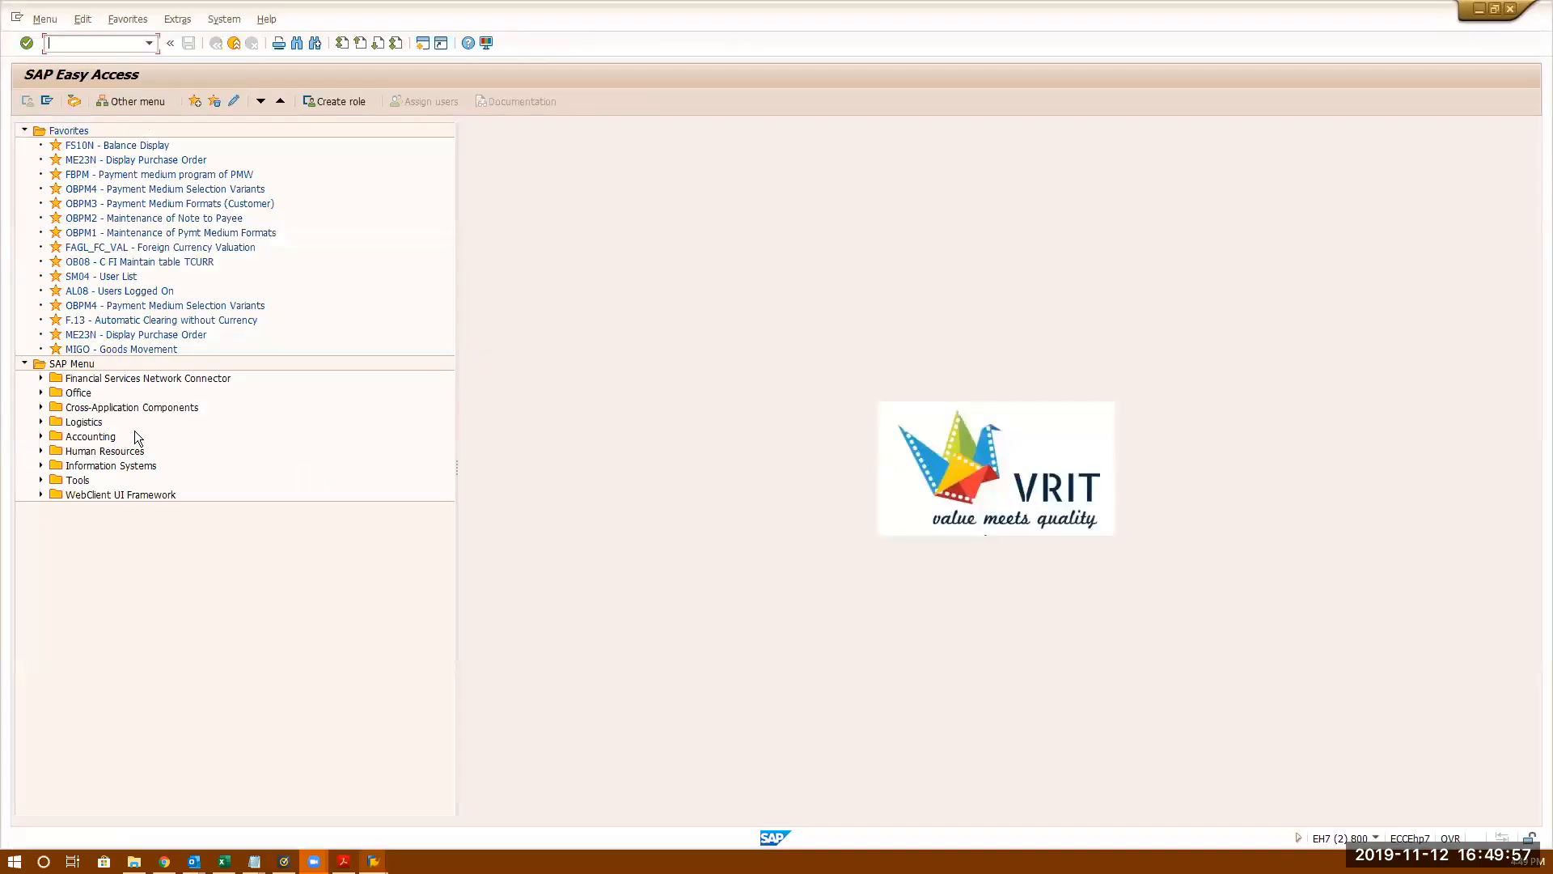
- Find F-03 Clear under Accounting > Financial Accounting > General Ledger > Account, then return to the menu
click(41, 437)
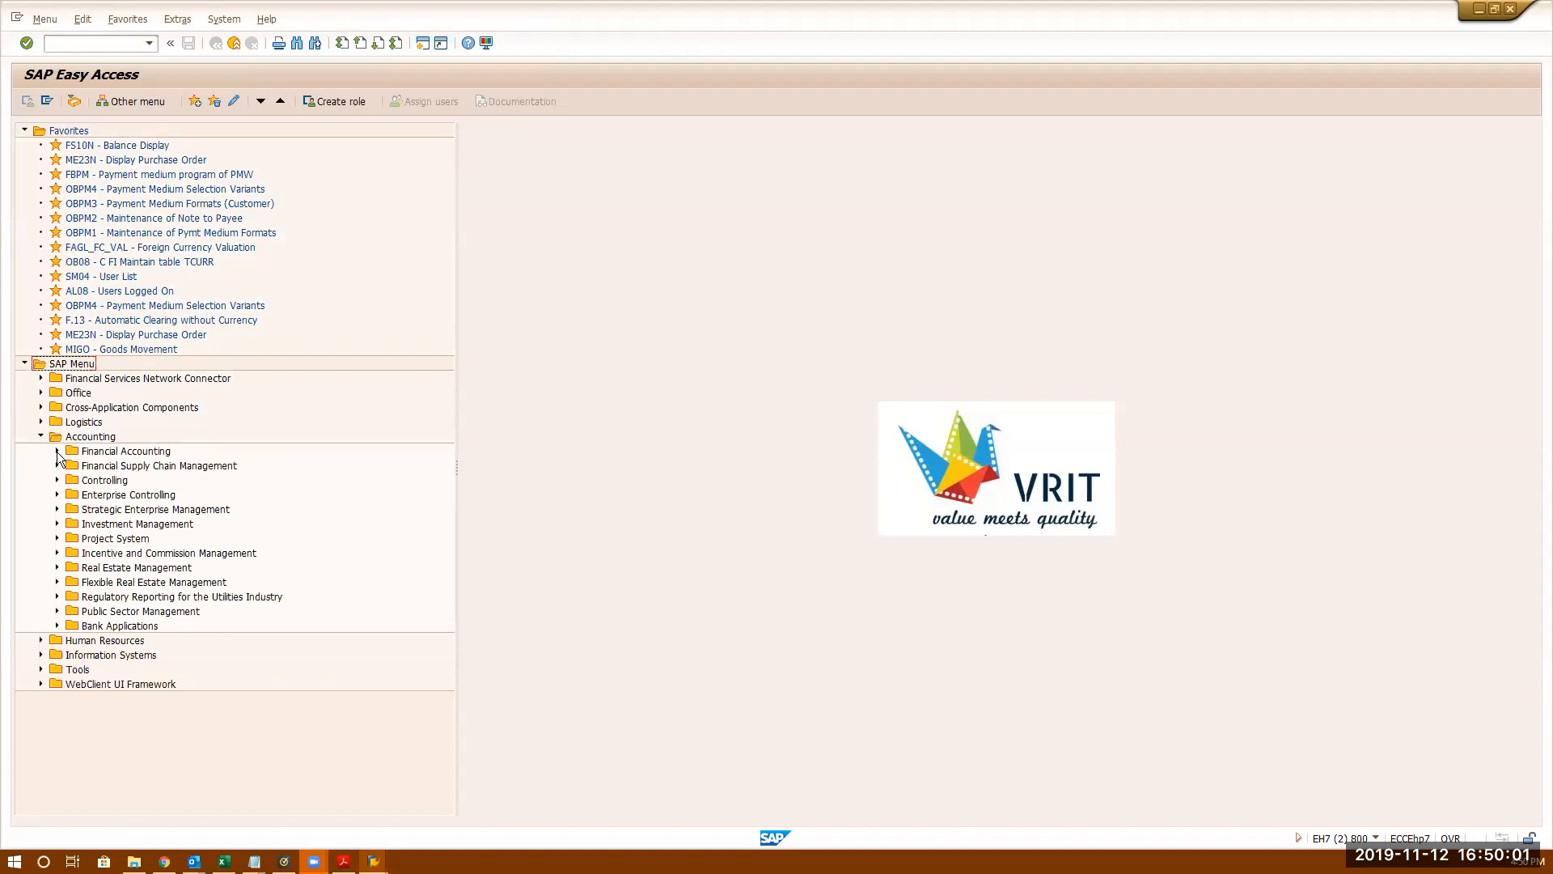
click(56, 451)
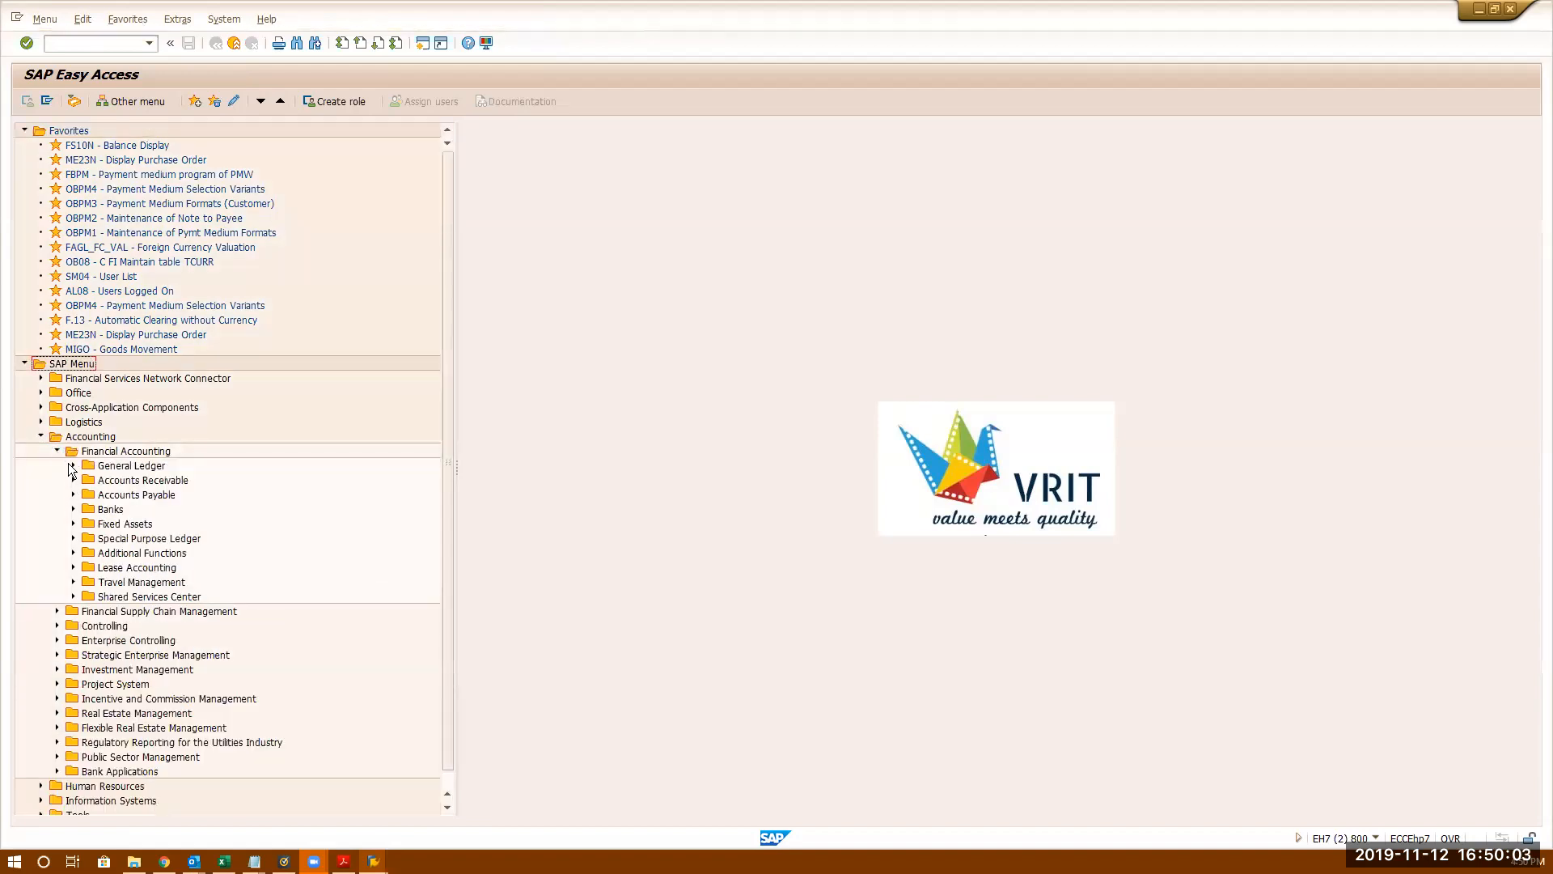
click(74, 465)
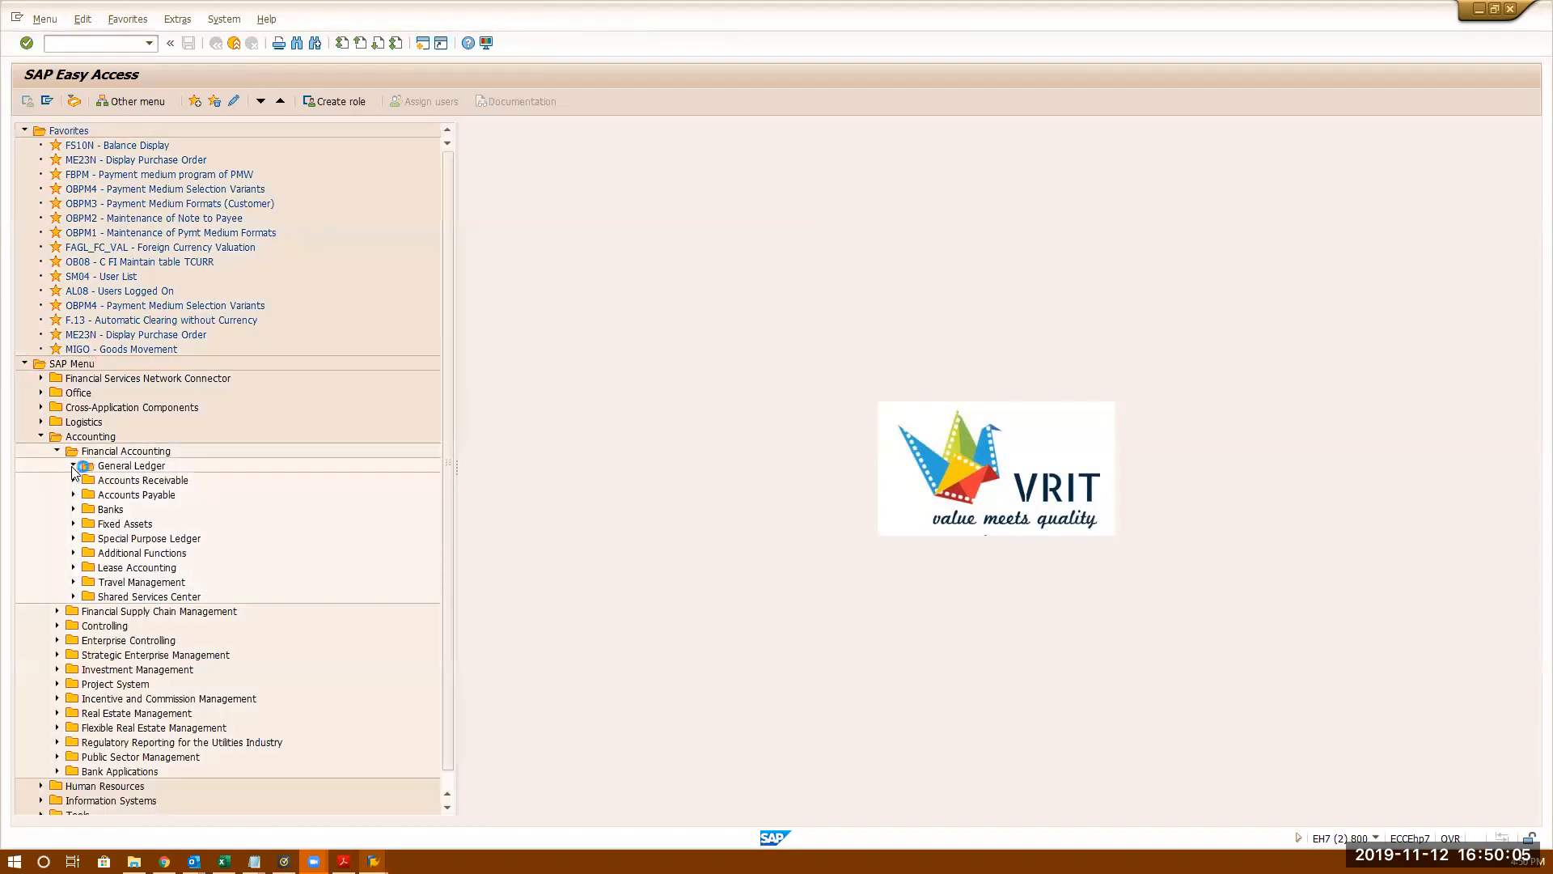
click(88, 495)
scroll(86, 495, down, 4)
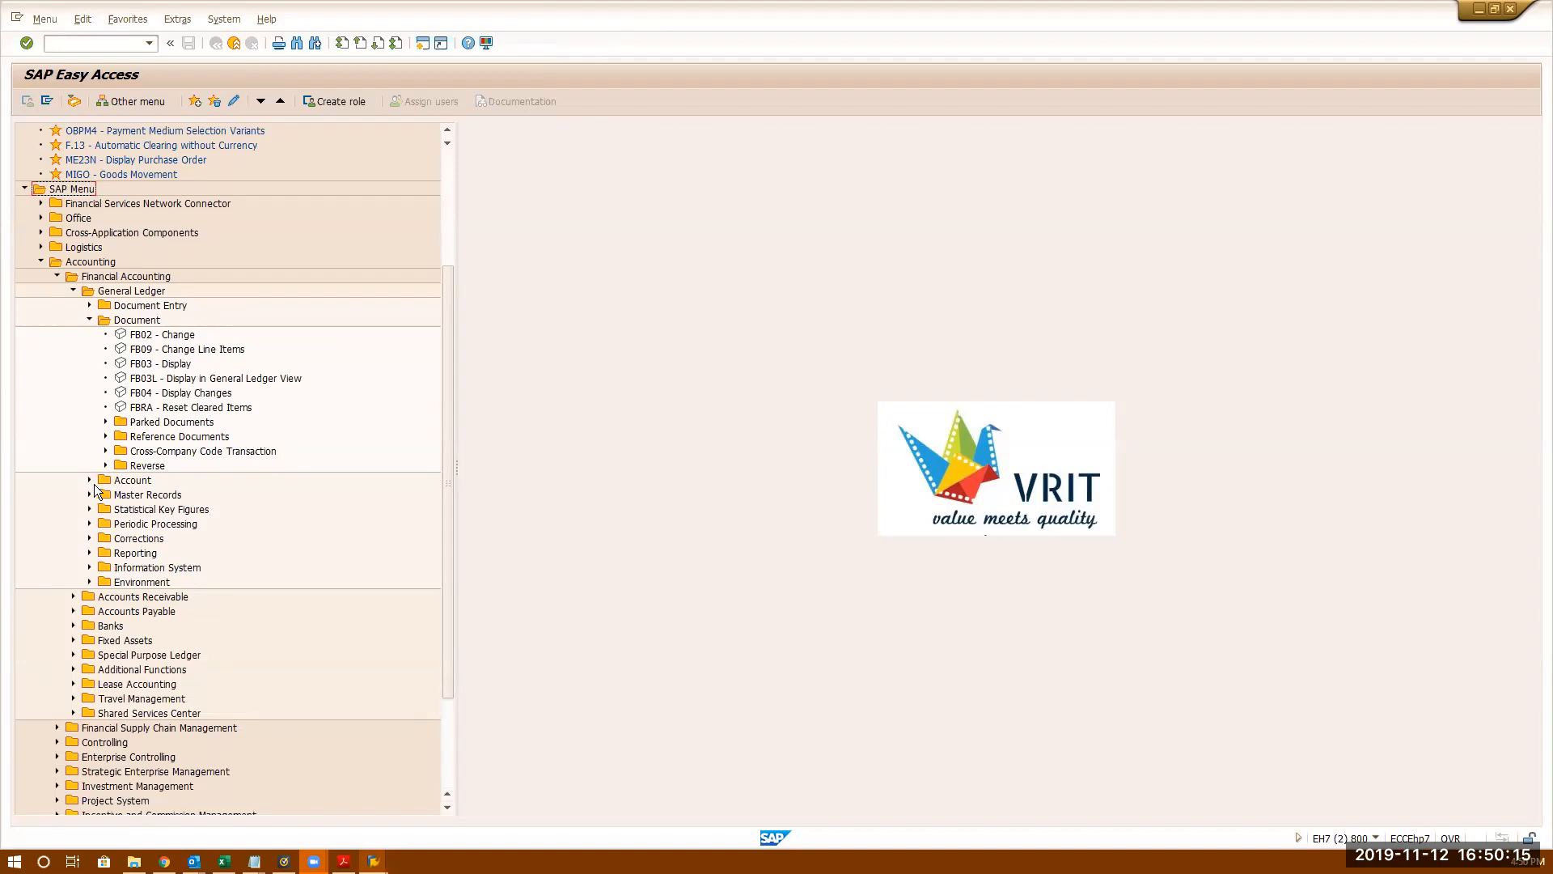
click(89, 480)
double_click(140, 555)
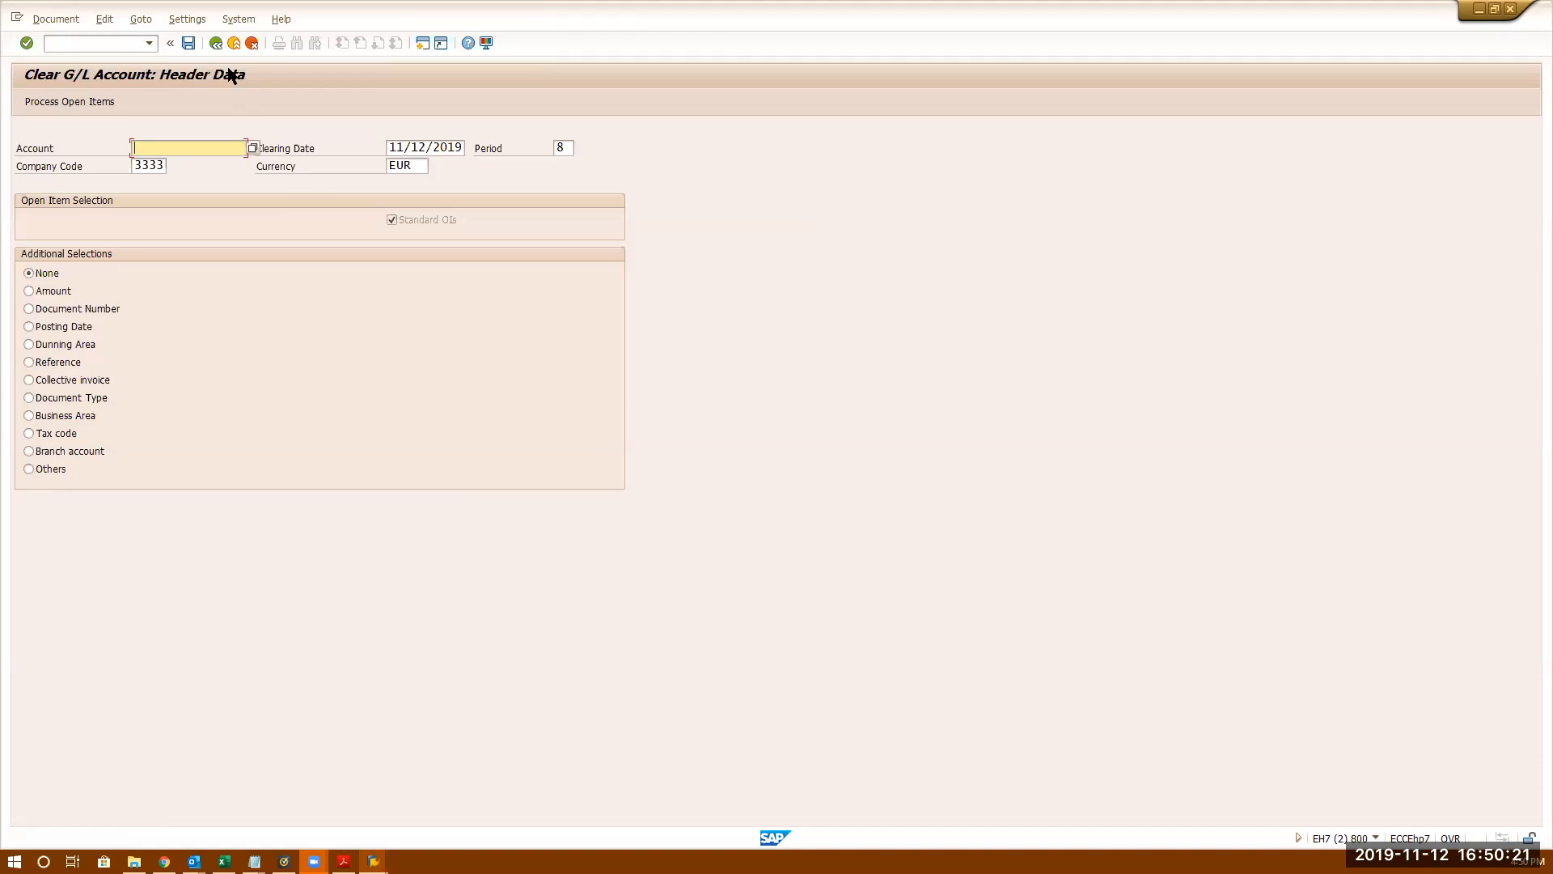
click(217, 43)
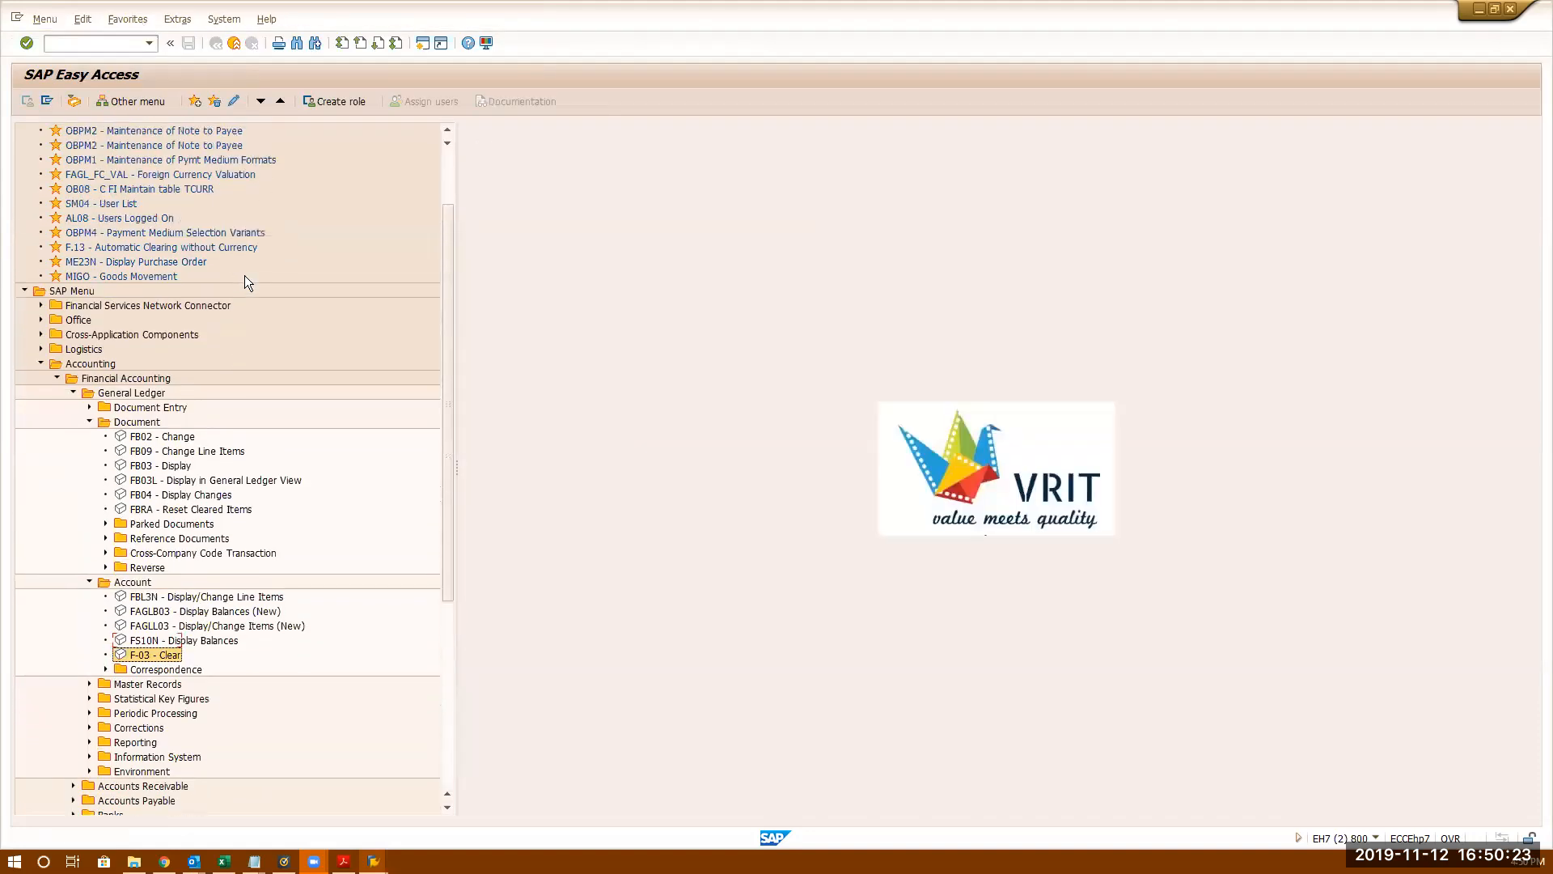
- Insert transaction F-03 into Favorites and launch Clear G/L Account from there
scroll(244, 275, up, 2)
click(69, 132)
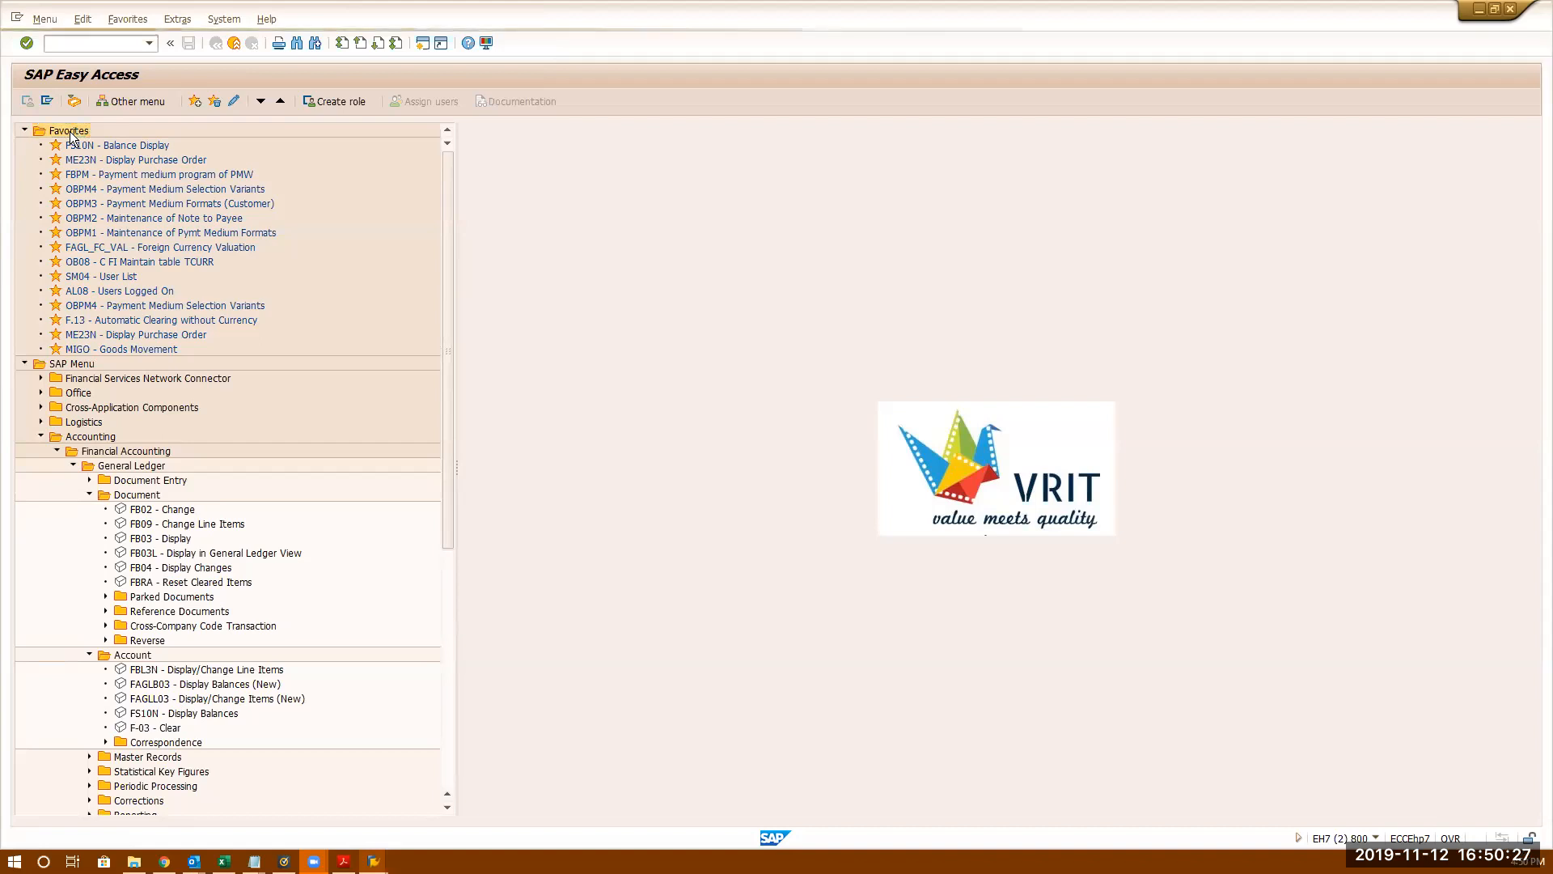
right_click(69, 131)
click(110, 195)
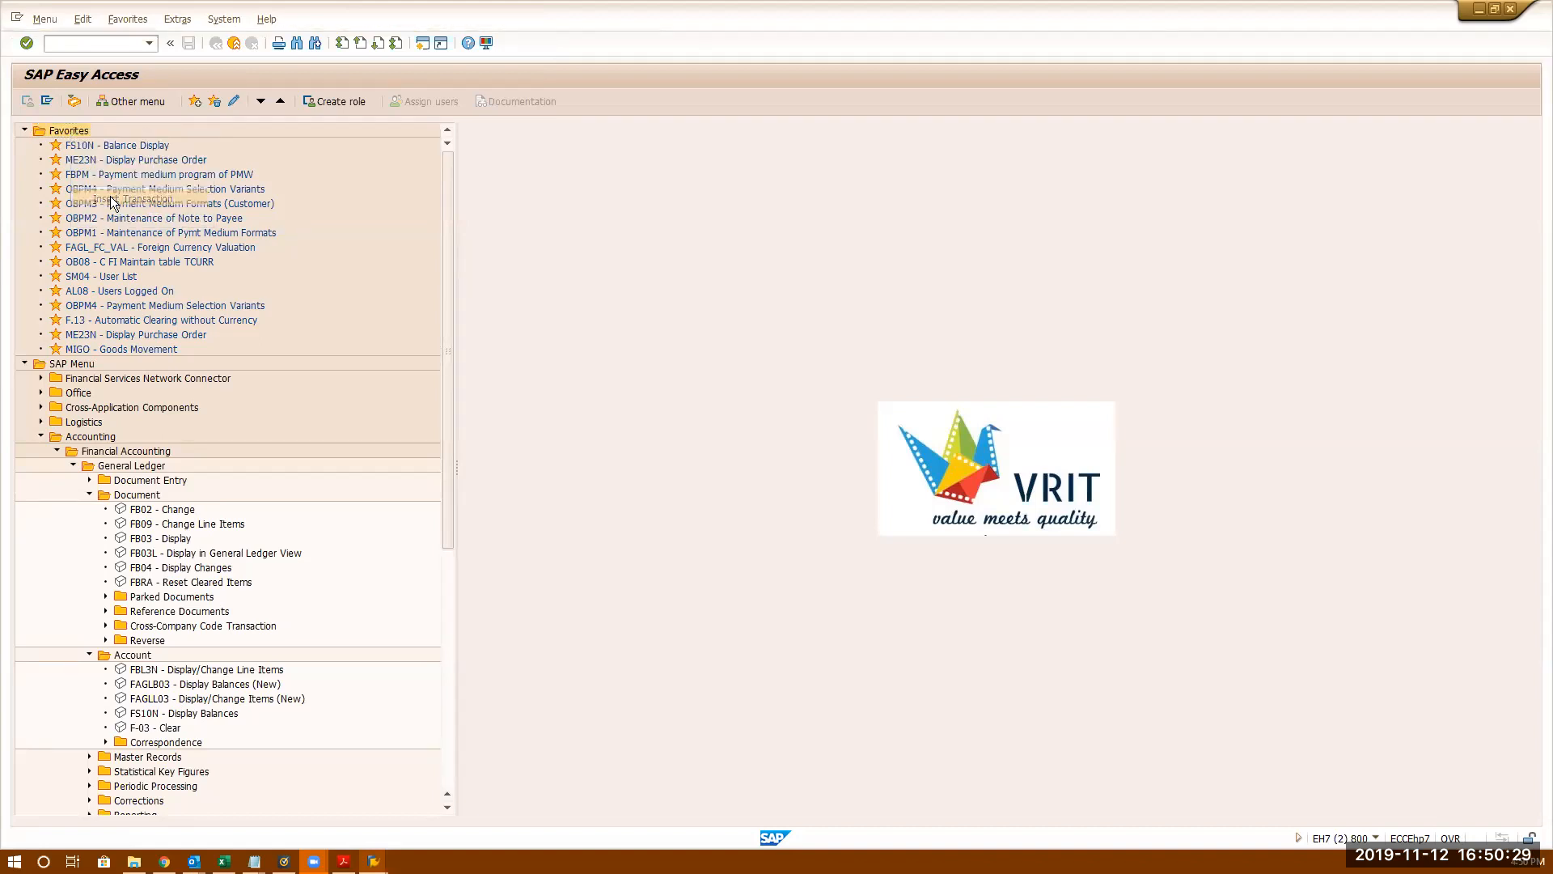
text(f-03)
key(Return)
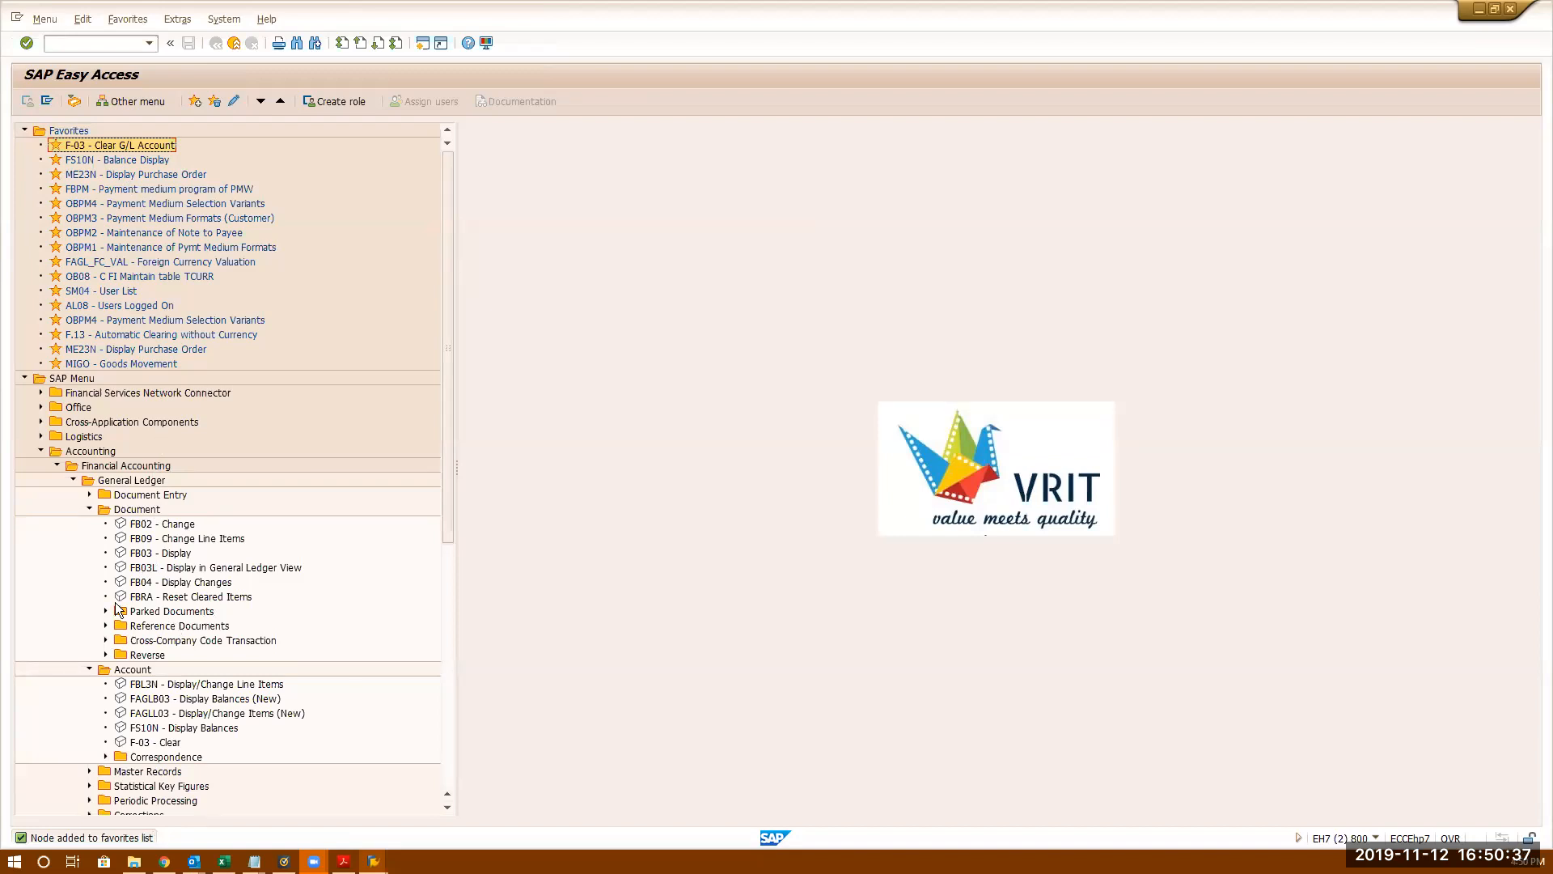
double_click(129, 146)
- Enter account 80000 in the F-03 header to load its open items
text(80000)
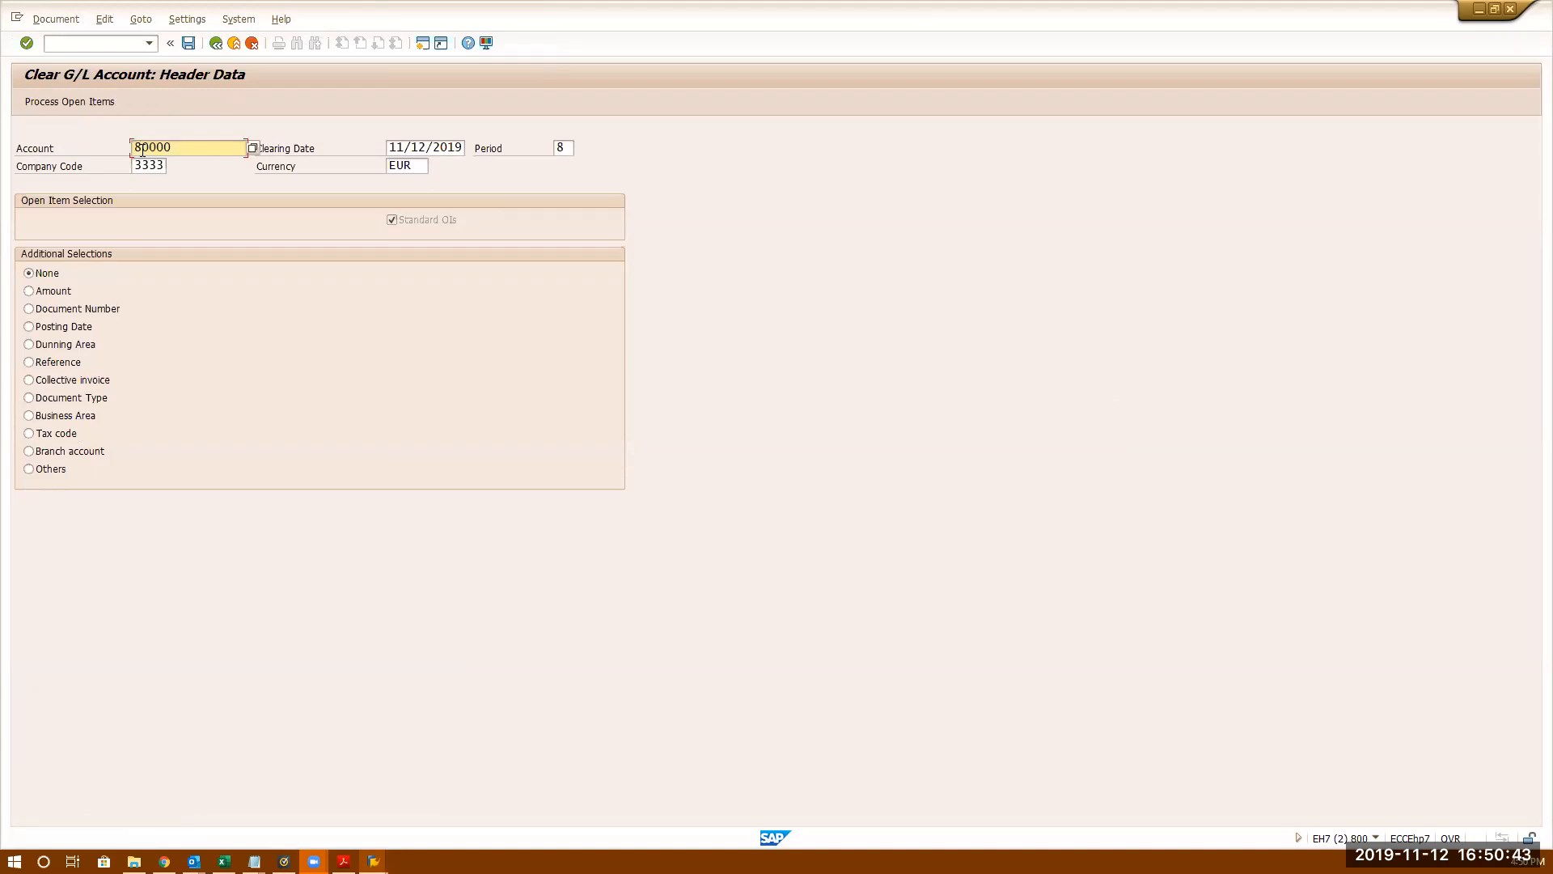
key(Return)
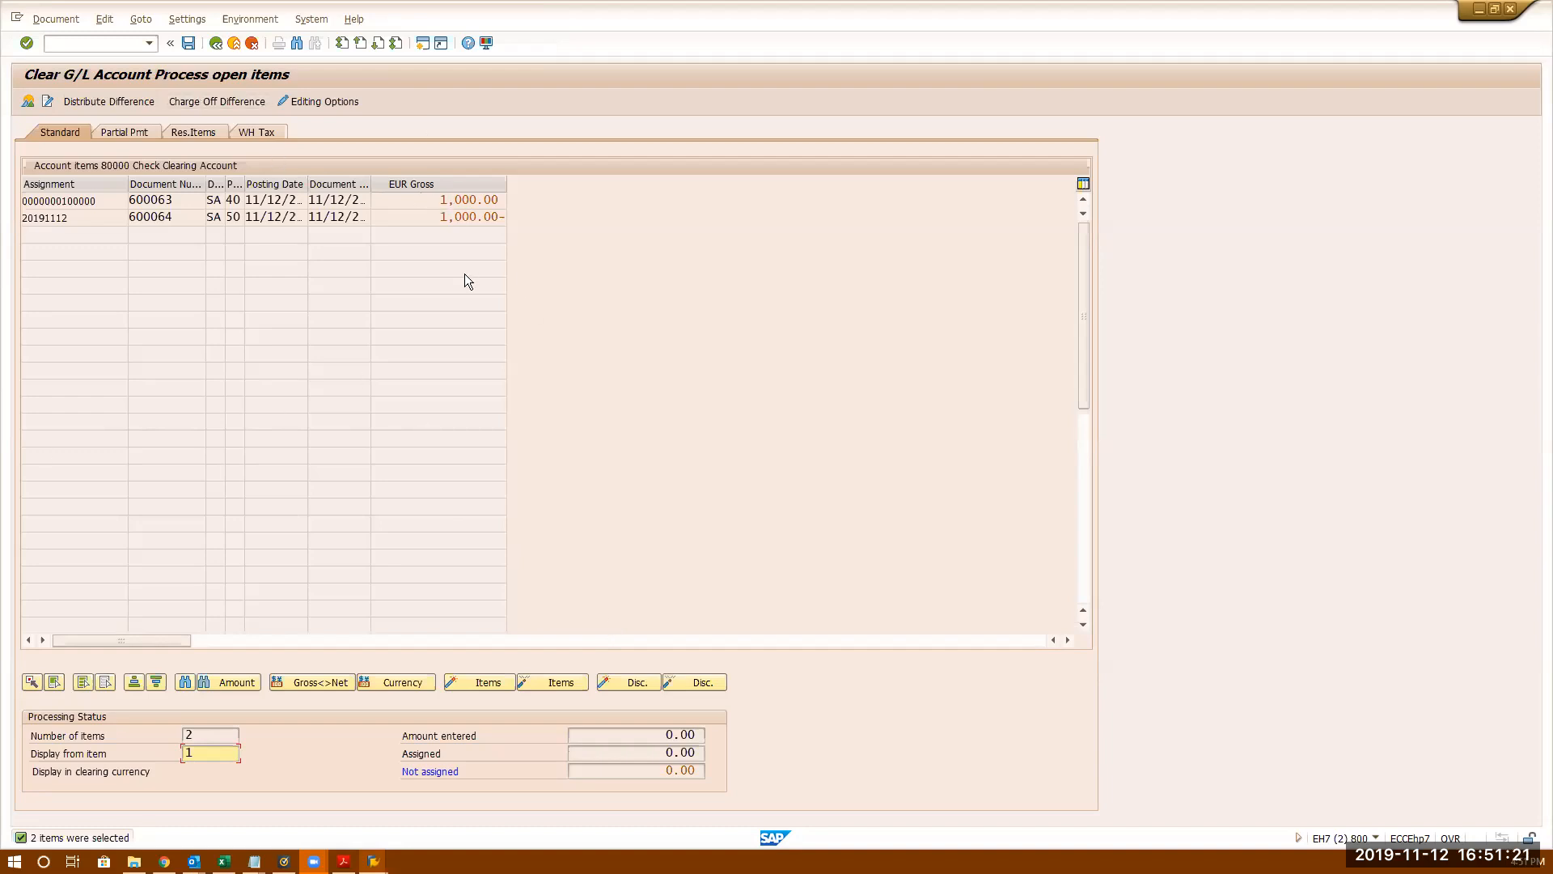
click(428, 199)
drag(428, 199, 602, 244)
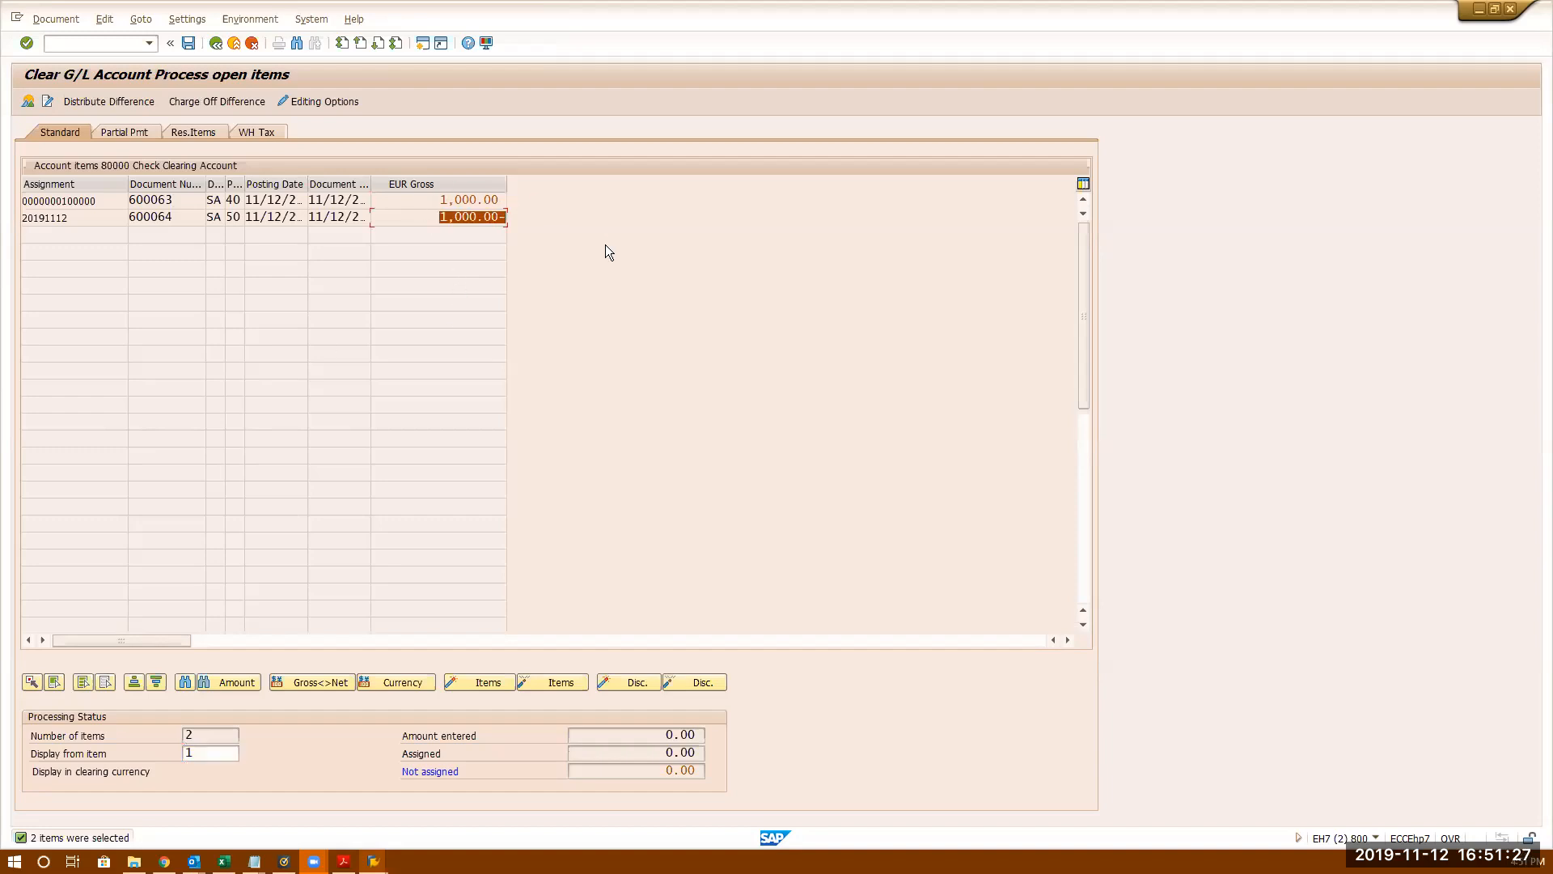
double_click(423, 200)
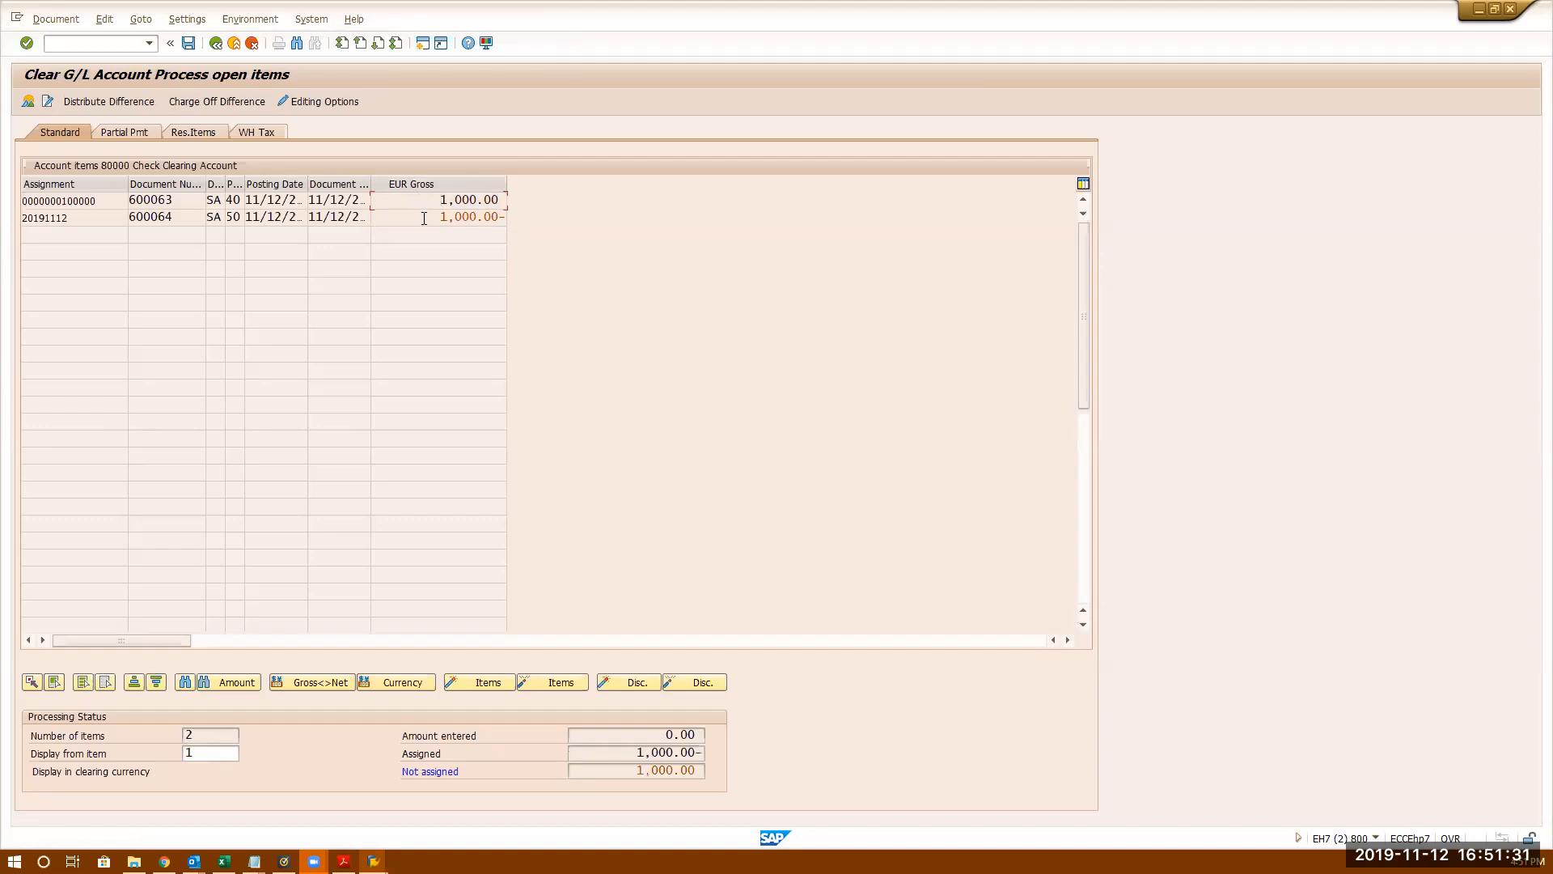
double_click(423, 216)
double_click(417, 198)
drag(613, 753, 843, 786)
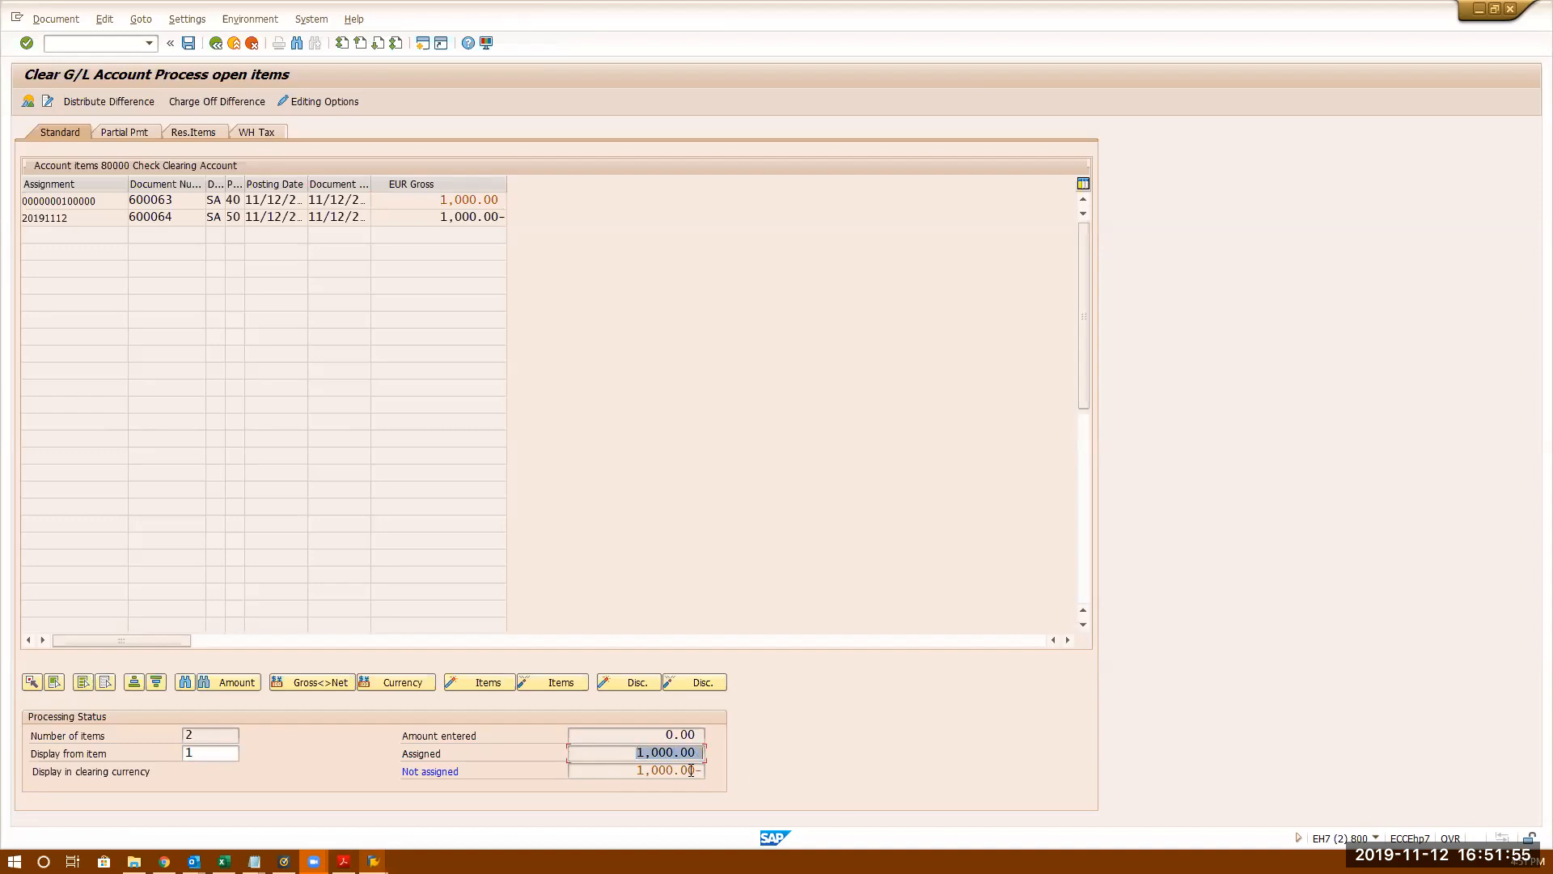
drag(633, 773, 849, 770)
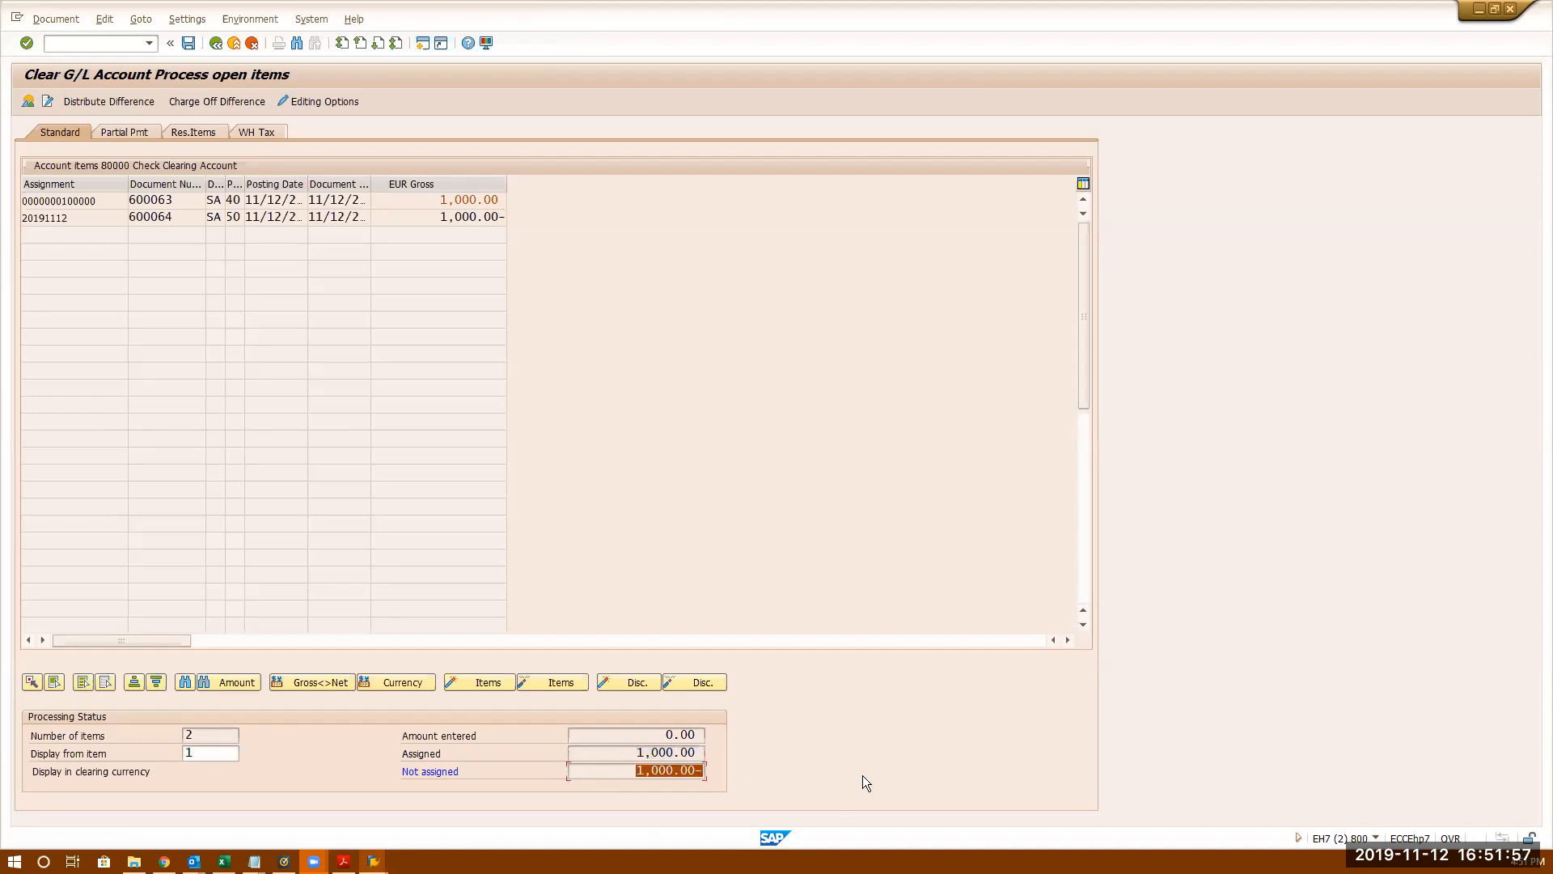
double_click(421, 215)
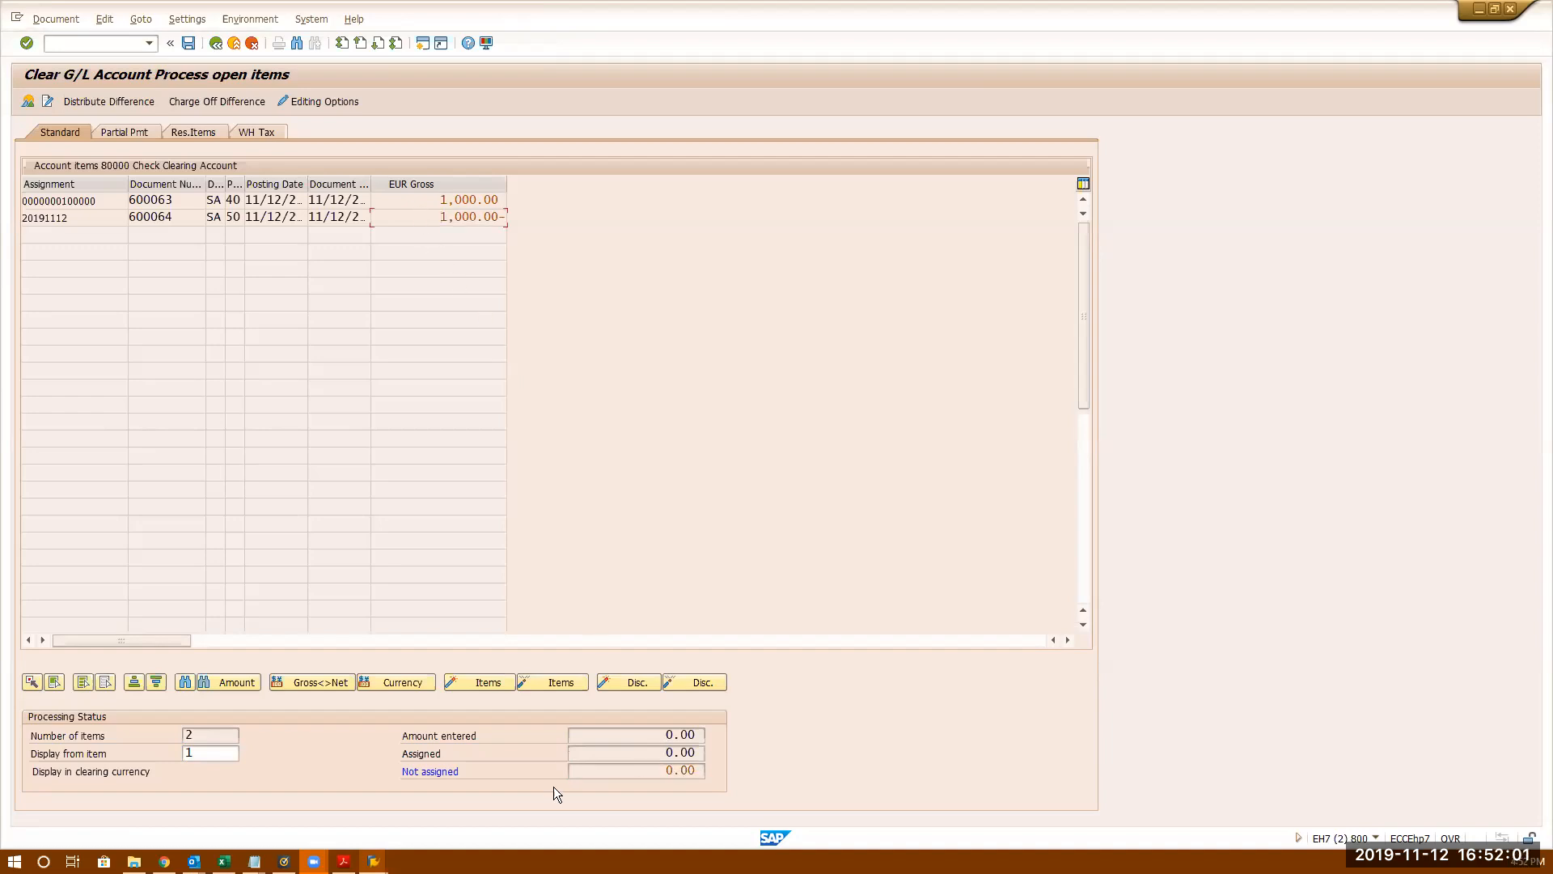
double_click(617, 740)
key(Tab)
key(Tab)
click(234, 43)
click(303, 333)
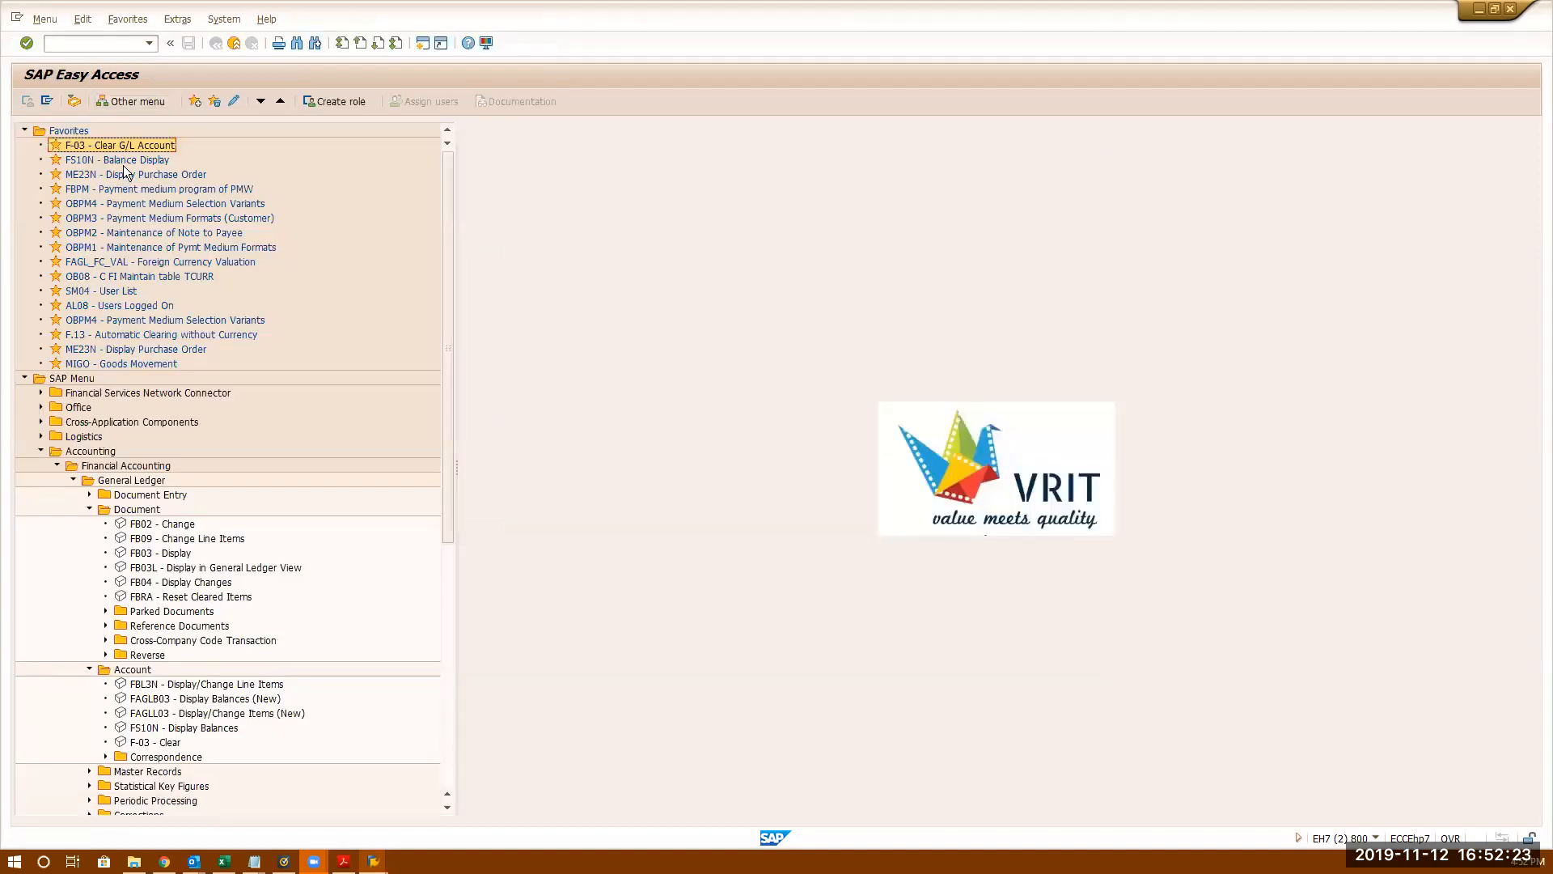
double_click(124, 146)
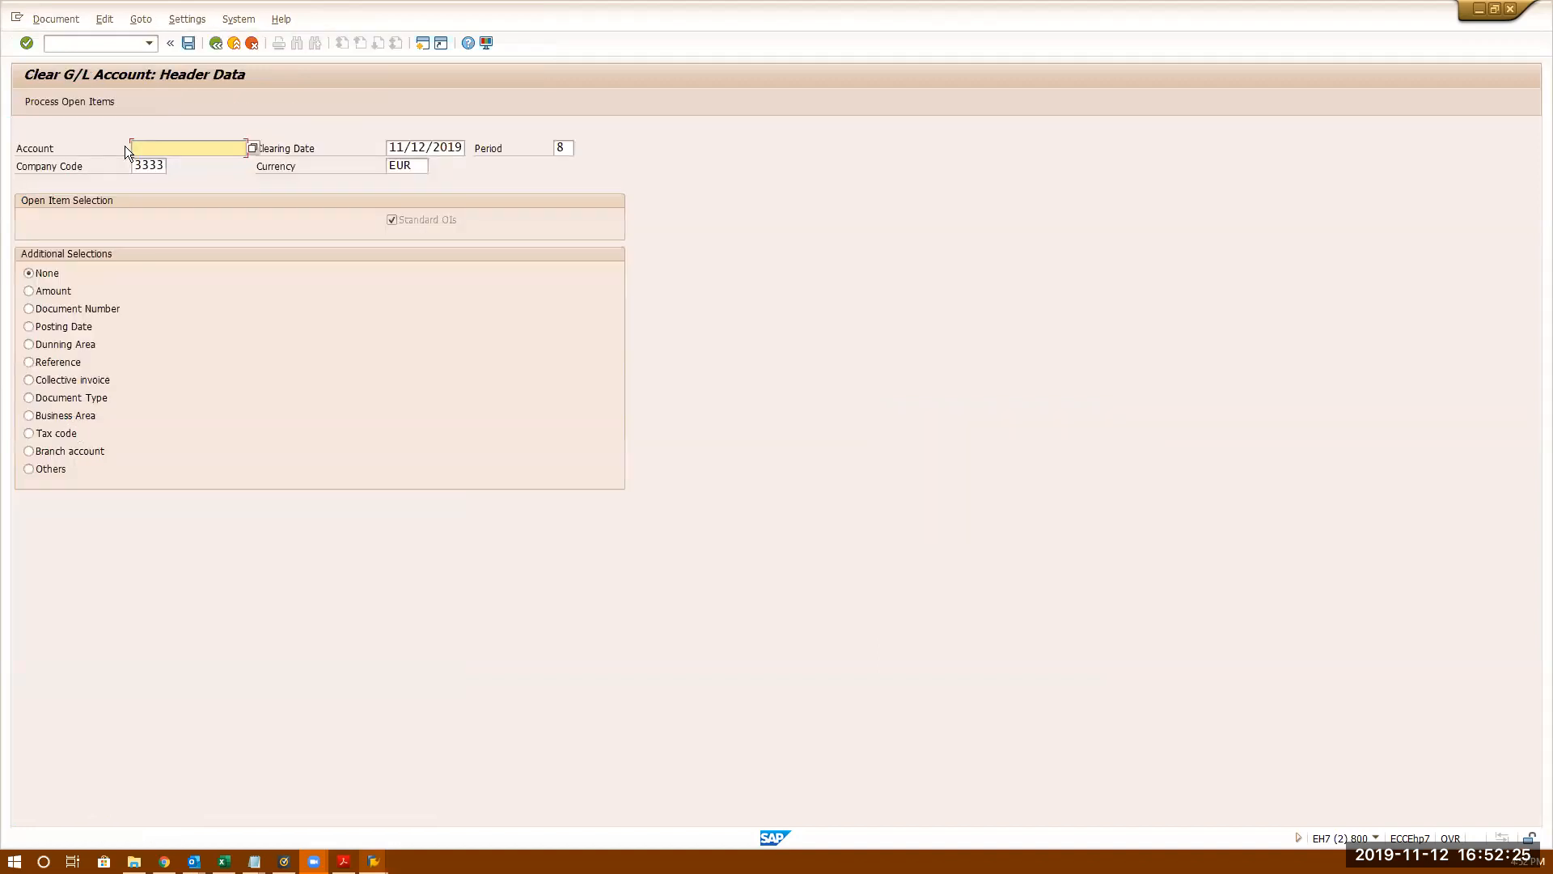
key(BackSpace)
click(152, 164)
key(Return)
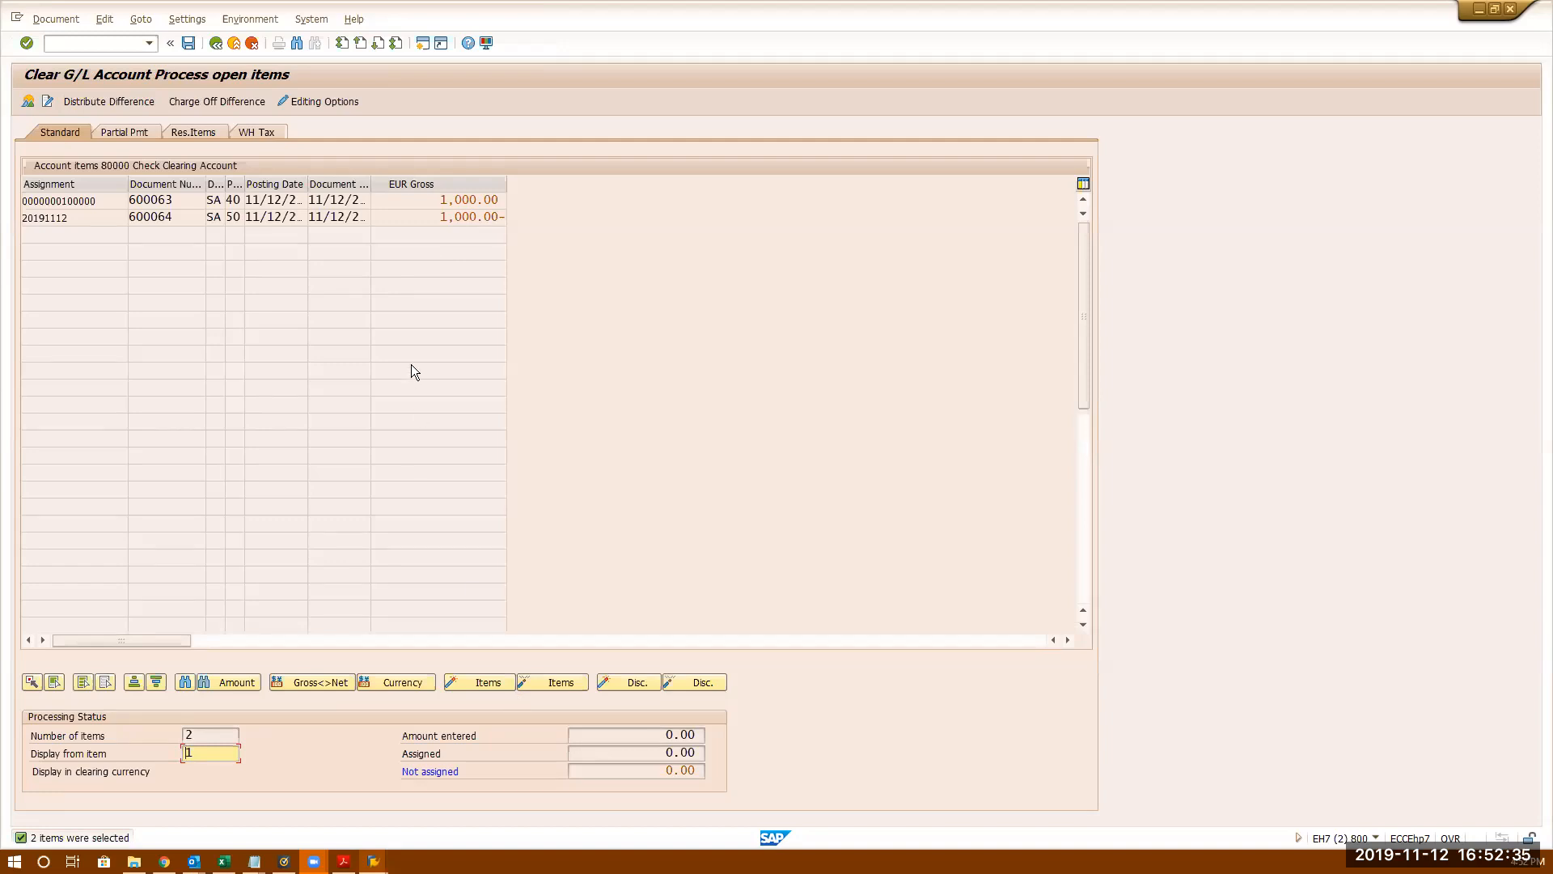
click(426, 200)
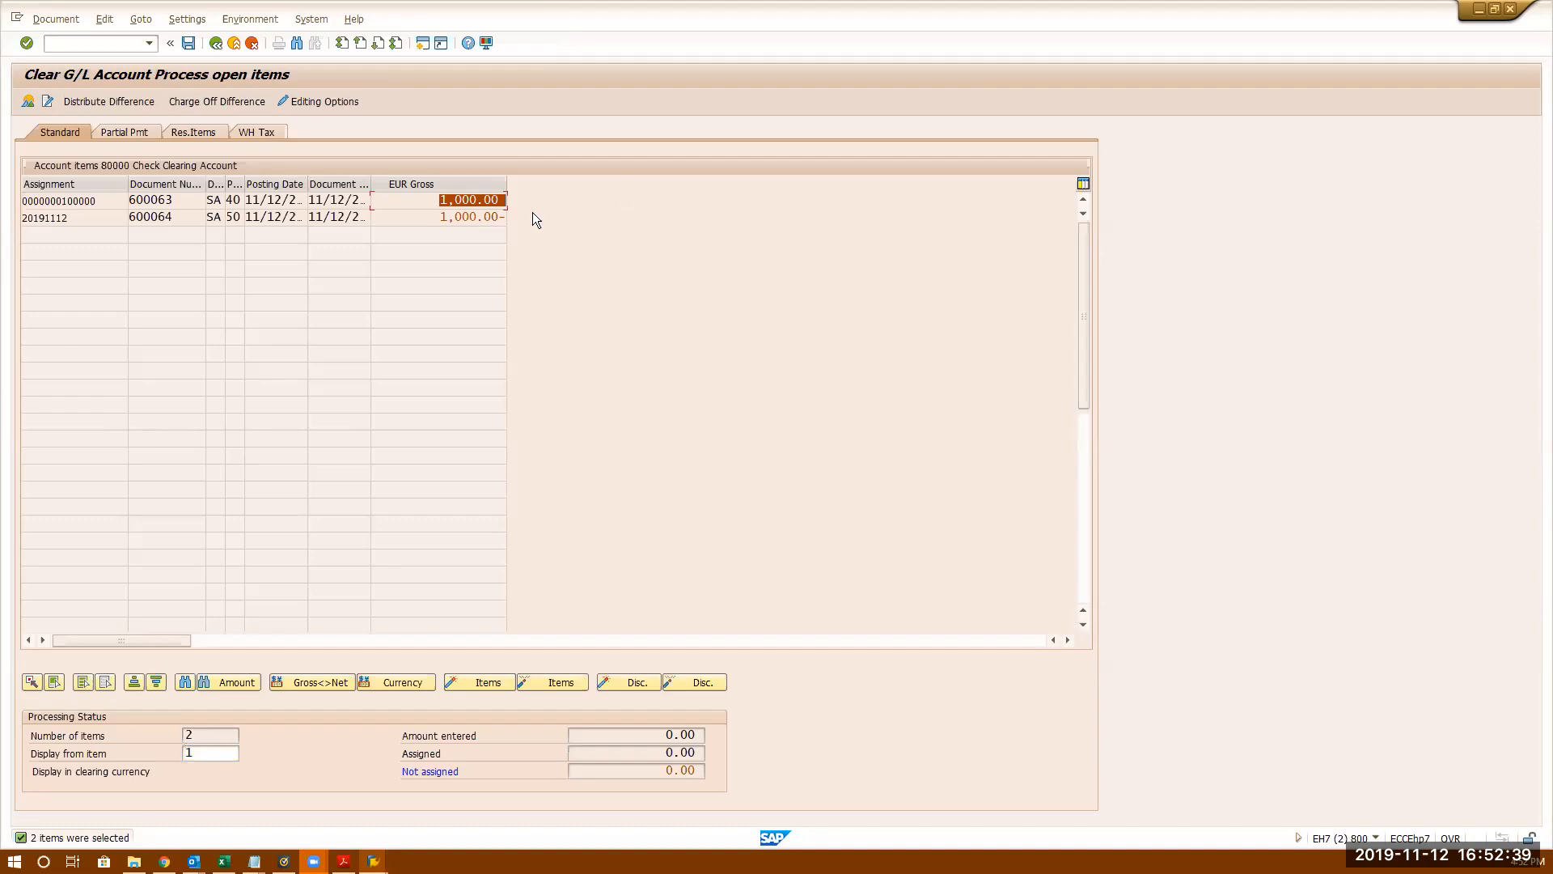
- Activate both 1,000.00 items so Not assigned is 0.00, then post clearing document 700034
key(Tab)
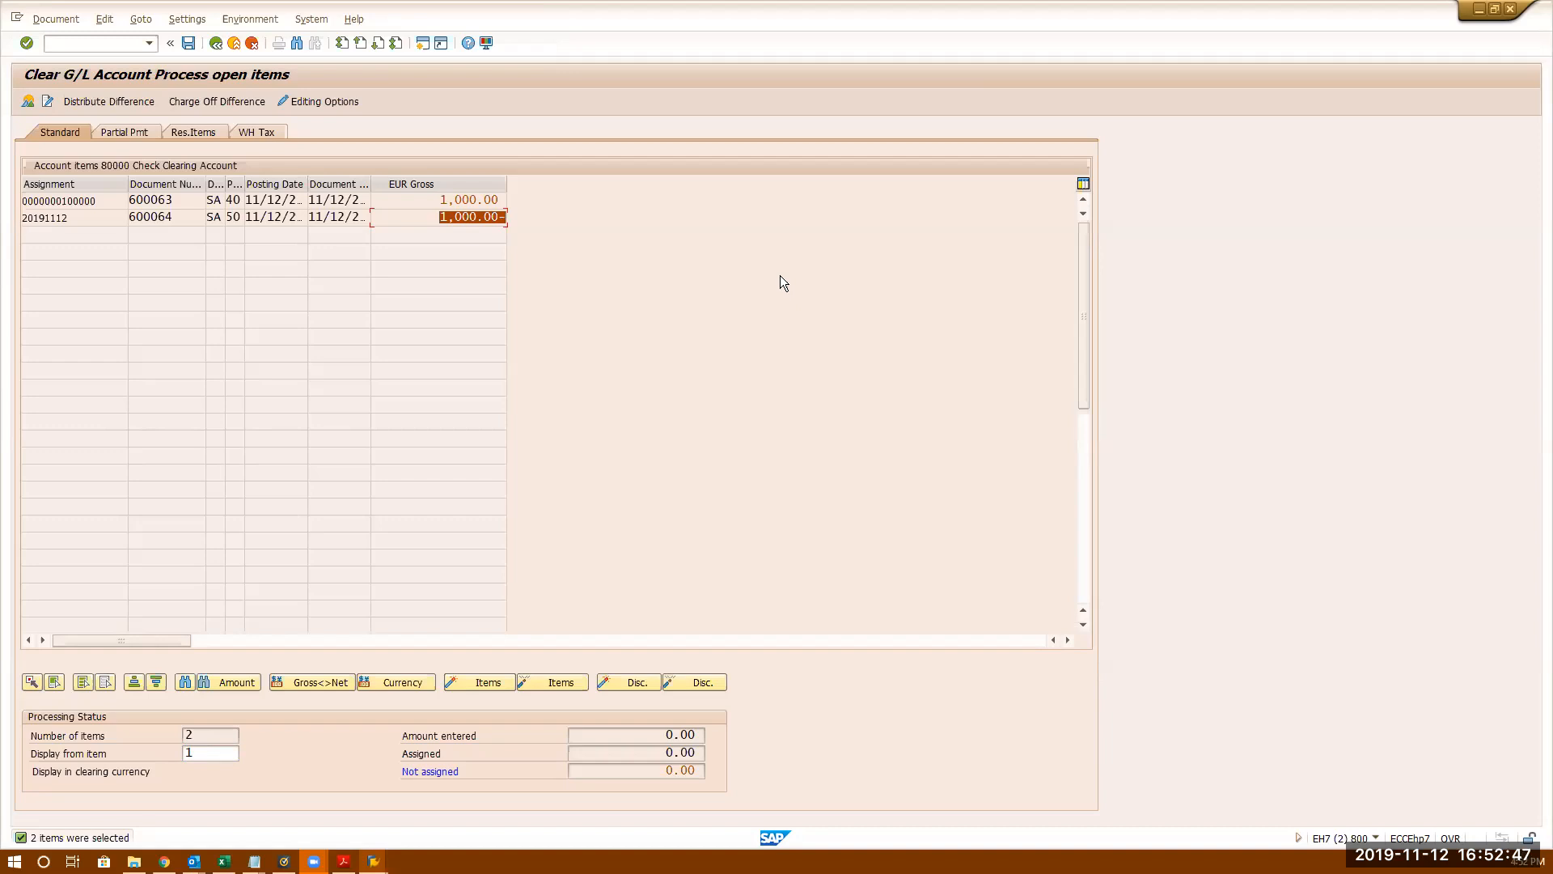
double_click(430, 197)
double_click(431, 217)
double_click(432, 218)
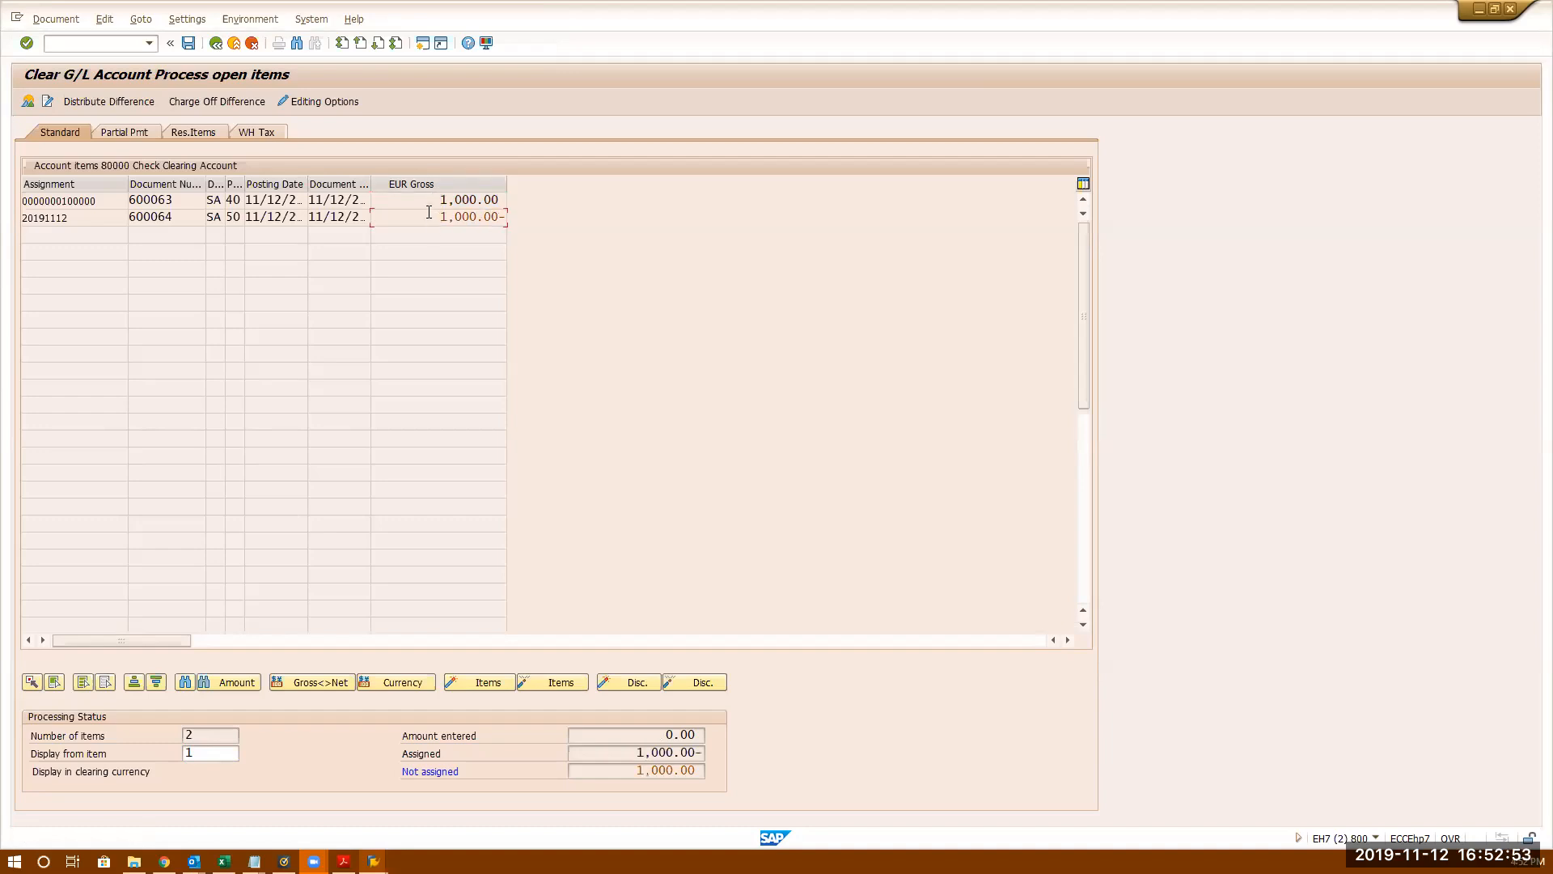
double_click(426, 197)
click(430, 199)
click(602, 770)
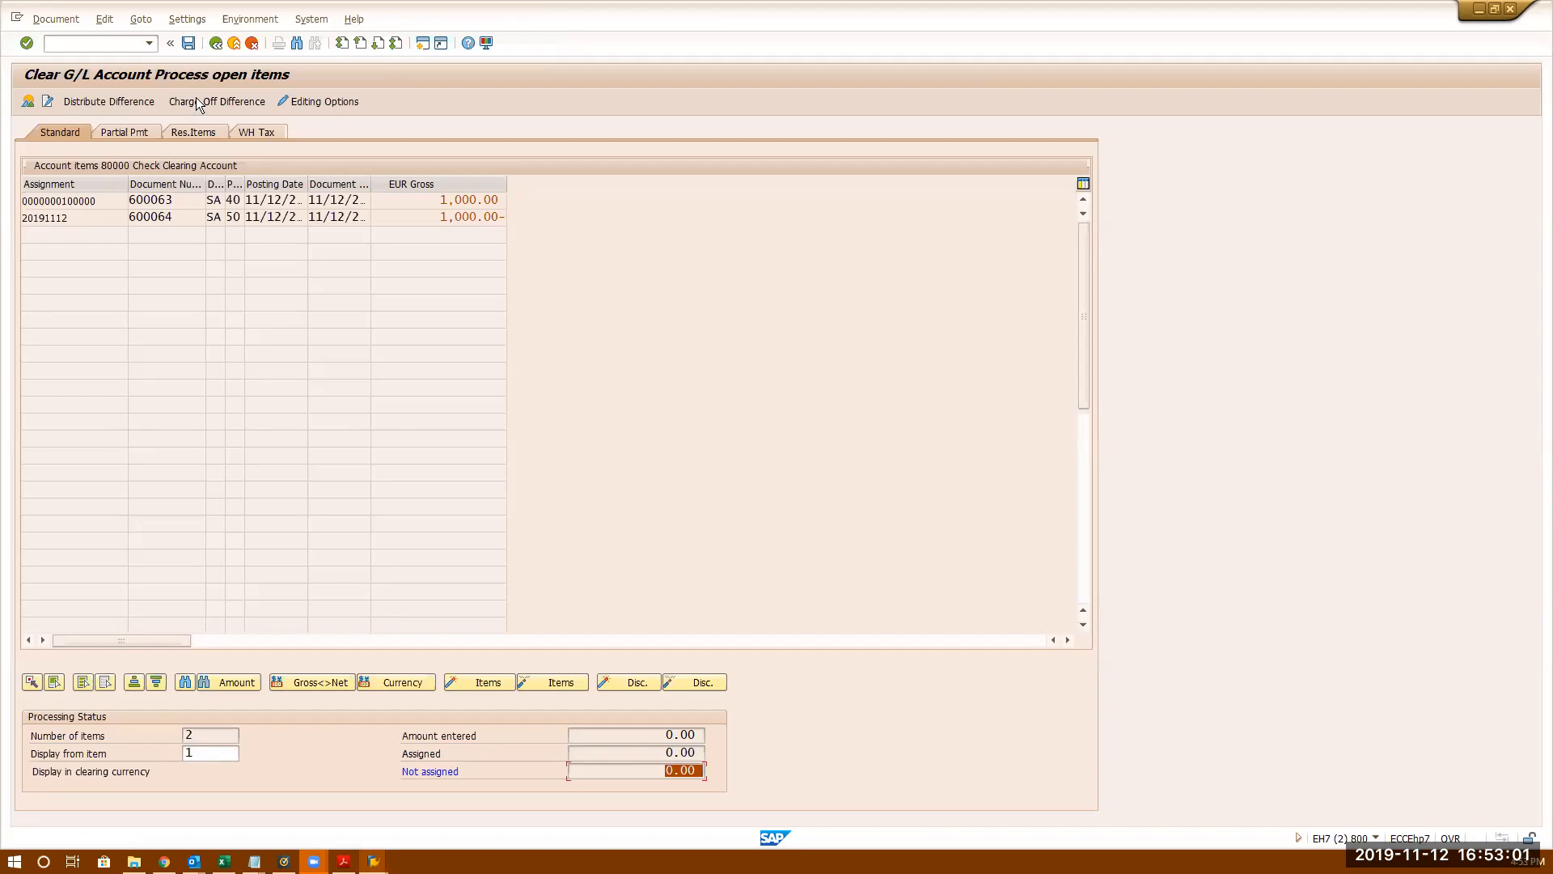
click(189, 44)
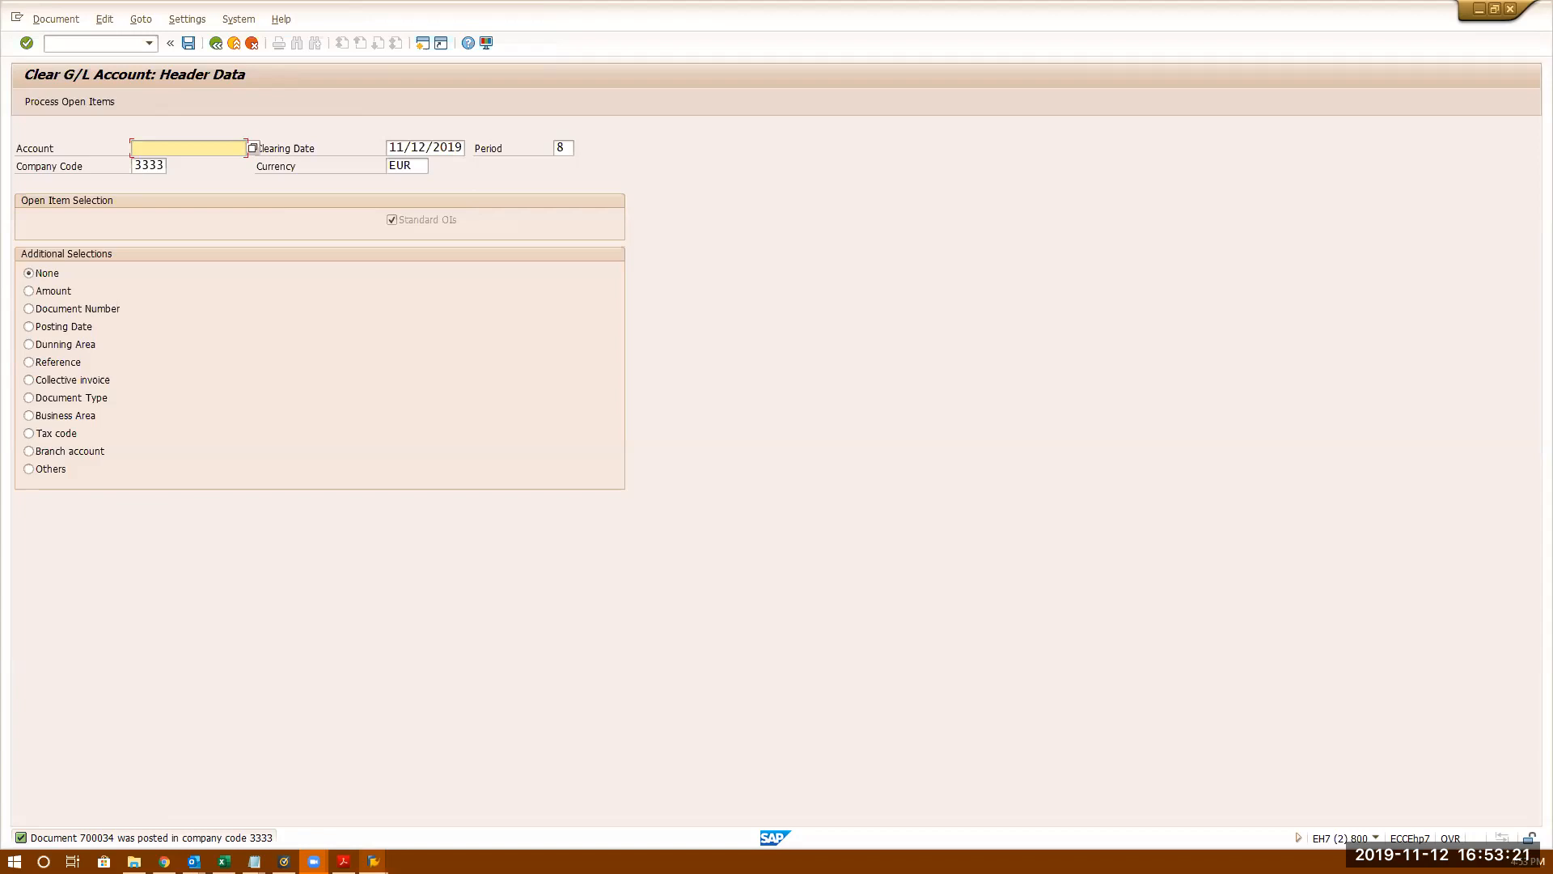
key(alt+Tab)
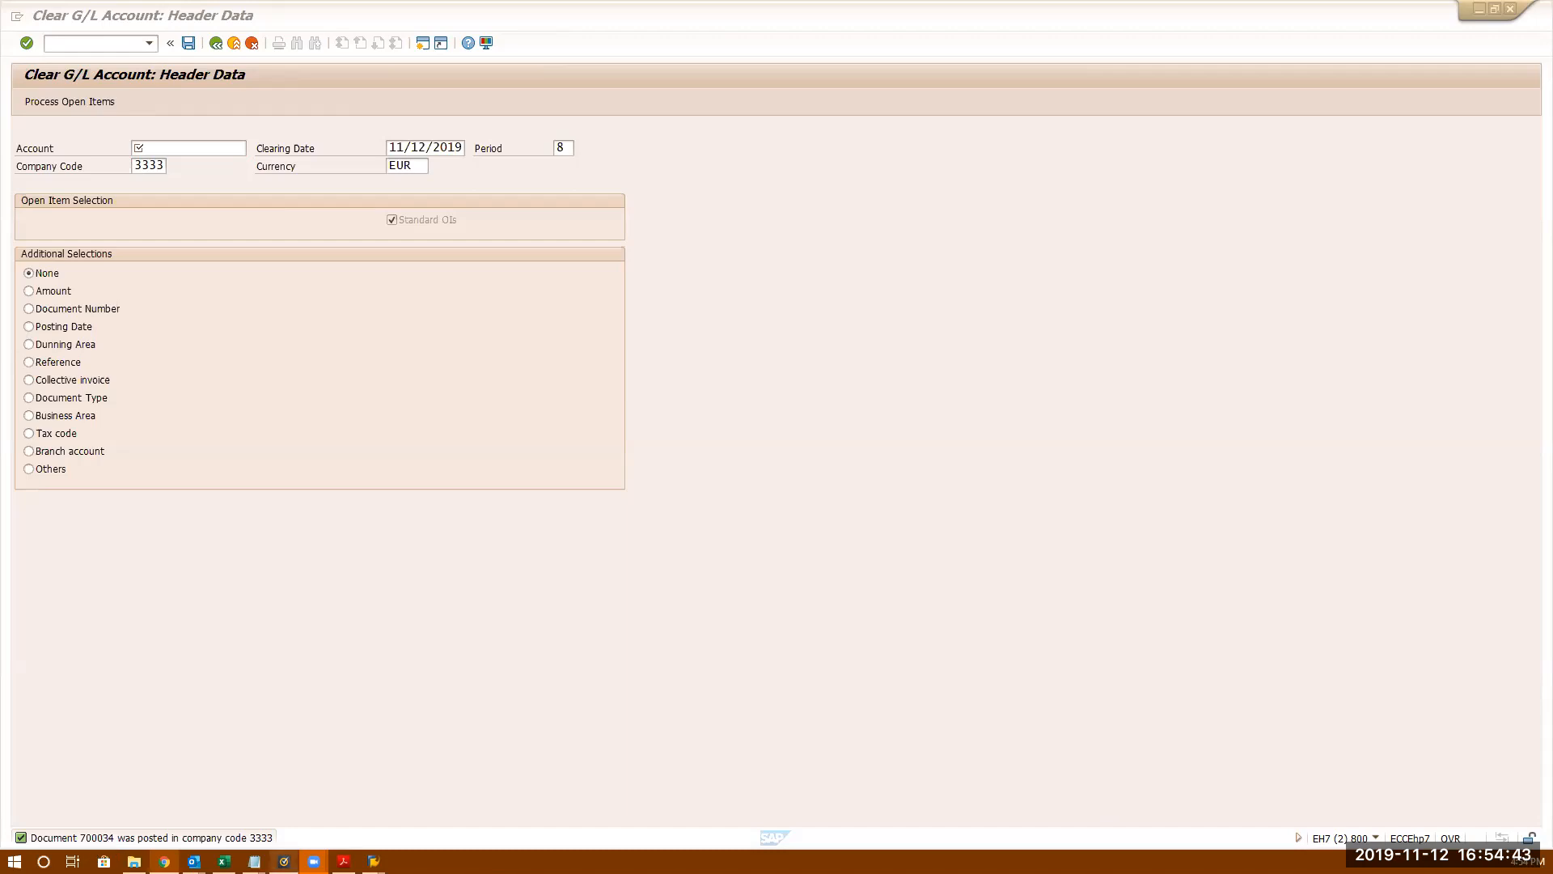
- Run /osp from the Clear G/L Account window and open the SAP Reference IMG
mouse_move(373, 861)
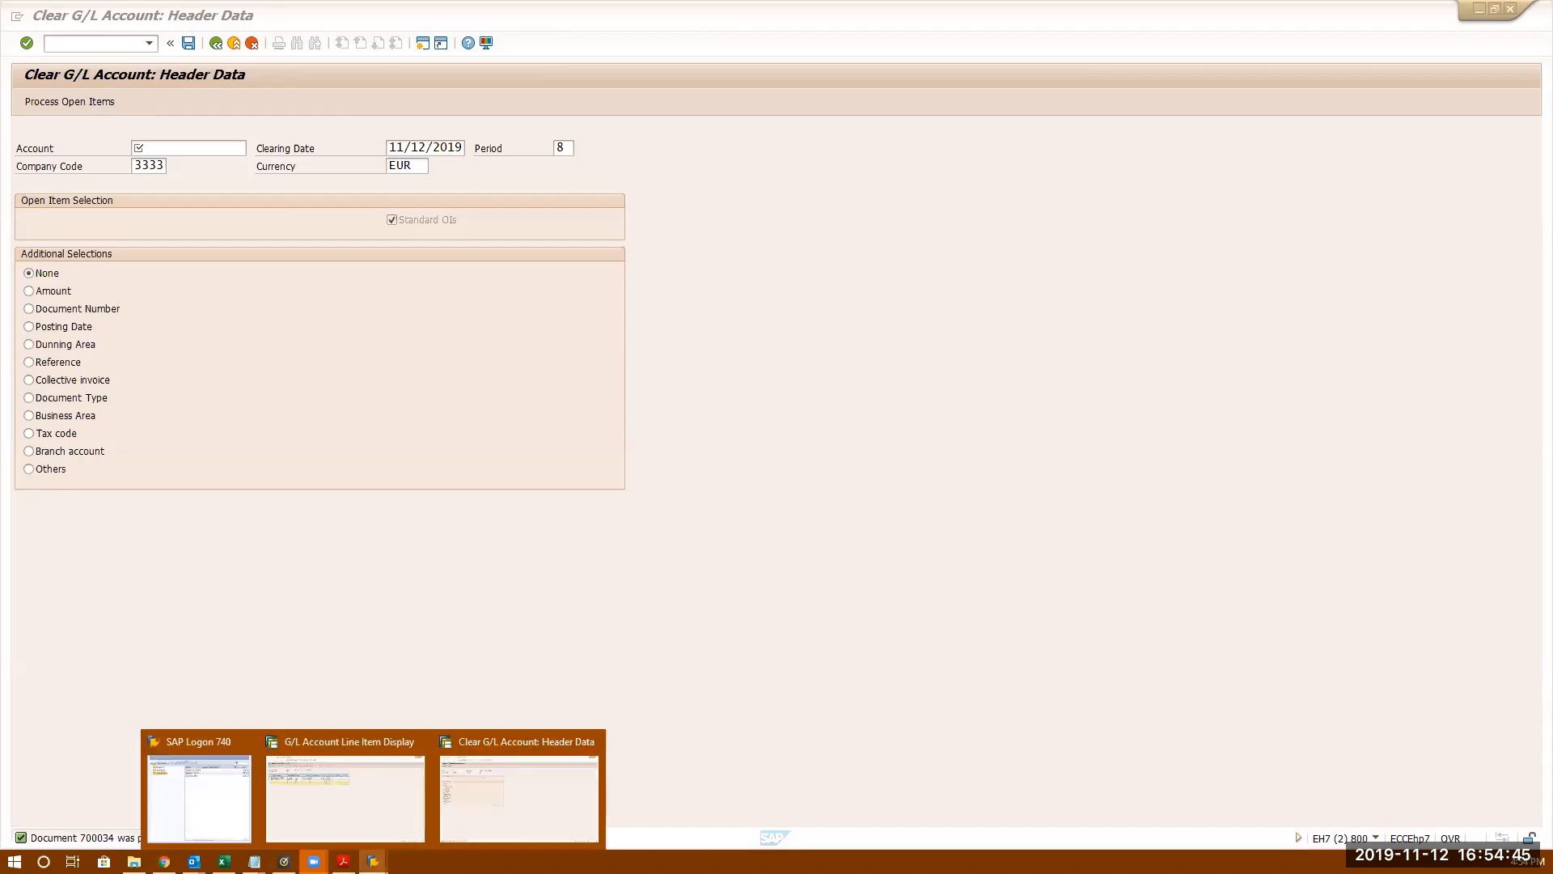
click(485, 775)
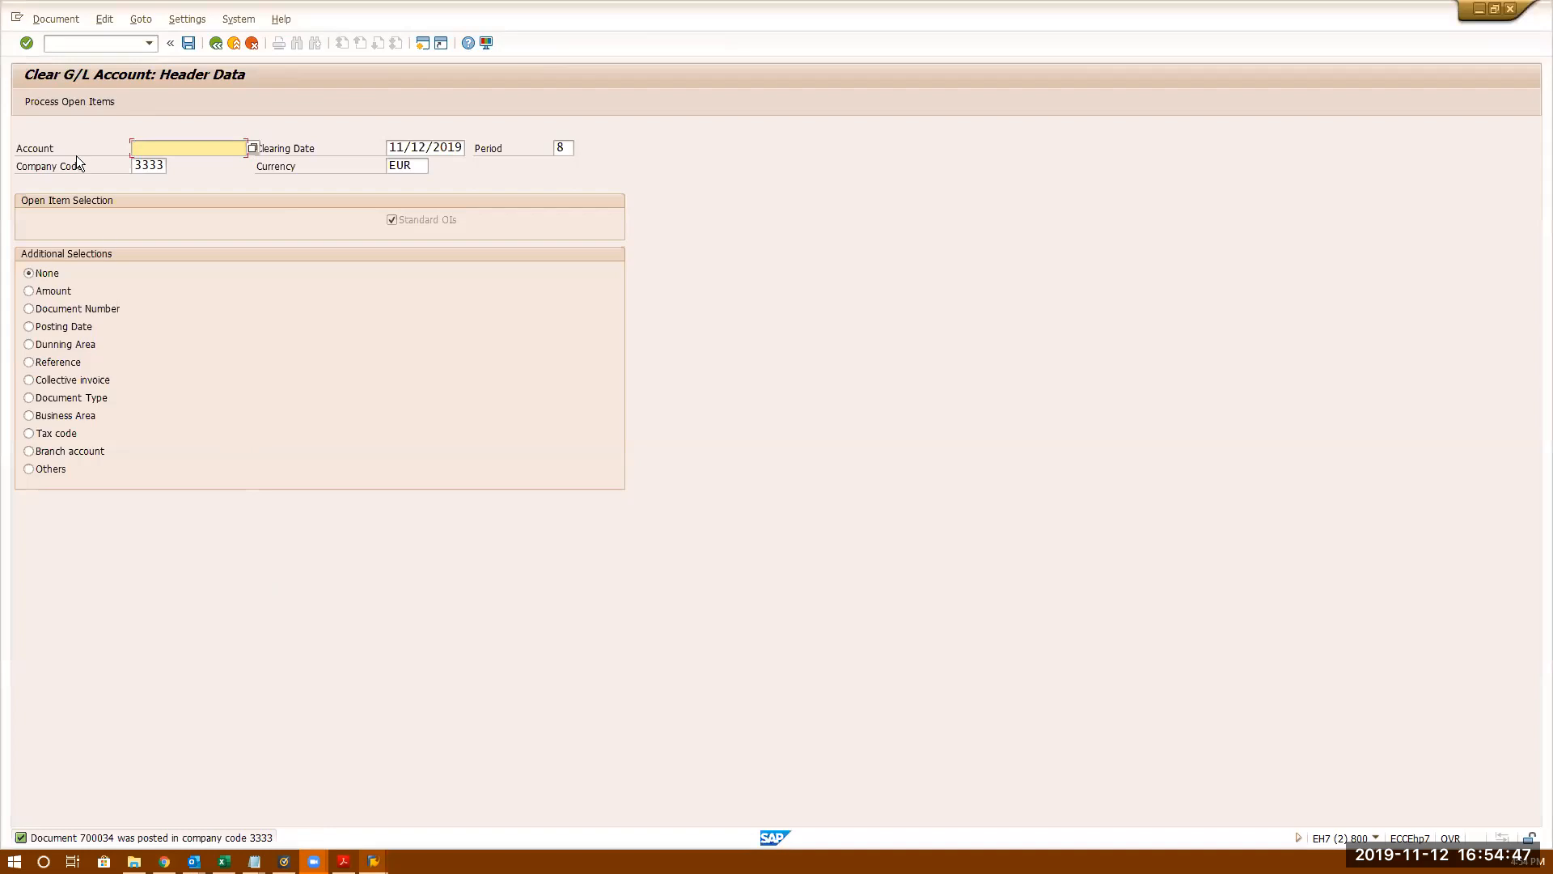
key(ctrl+slash)
text(/osp)
key(Return)
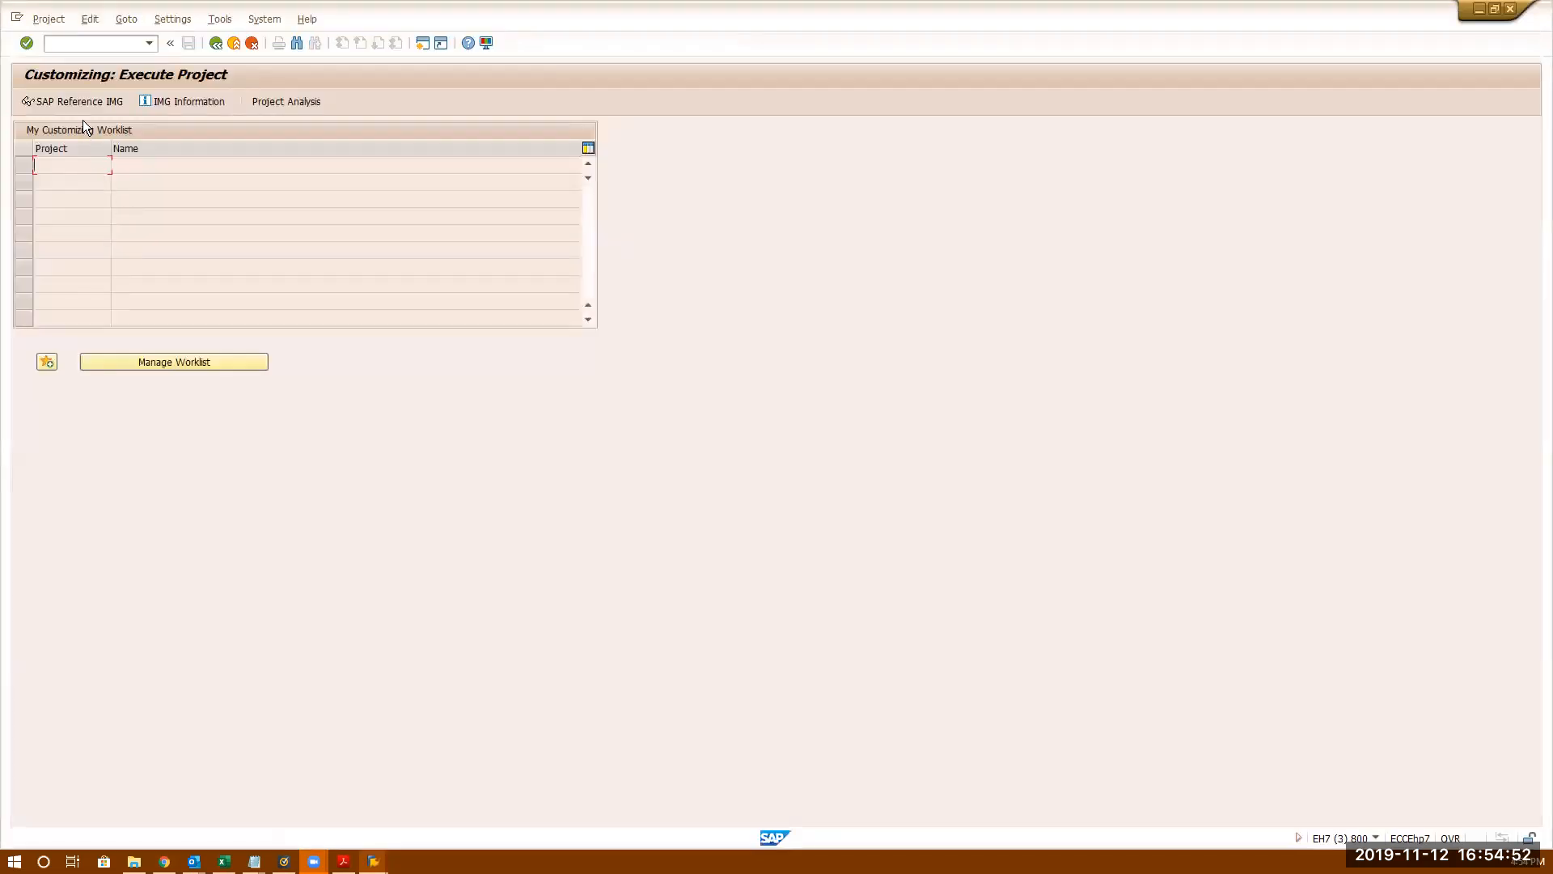
click(87, 100)
click(84, 101)
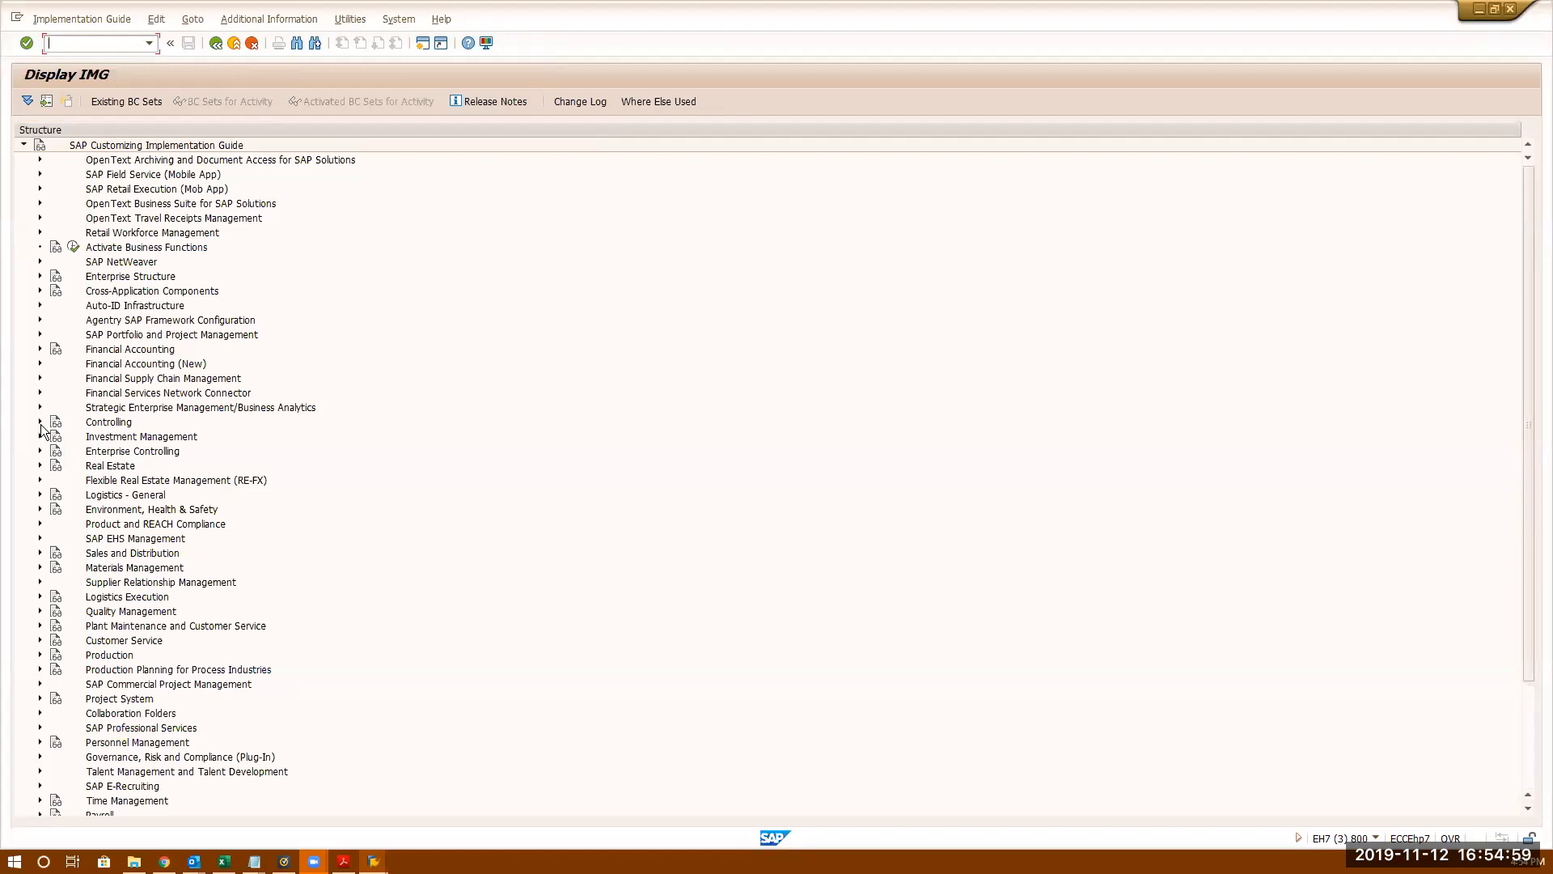
- Expand Financial Accounting > Global Settings > Document > Document Header and view document type AB's number range 20
click(38, 348)
scroll(440, 424, down, 2)
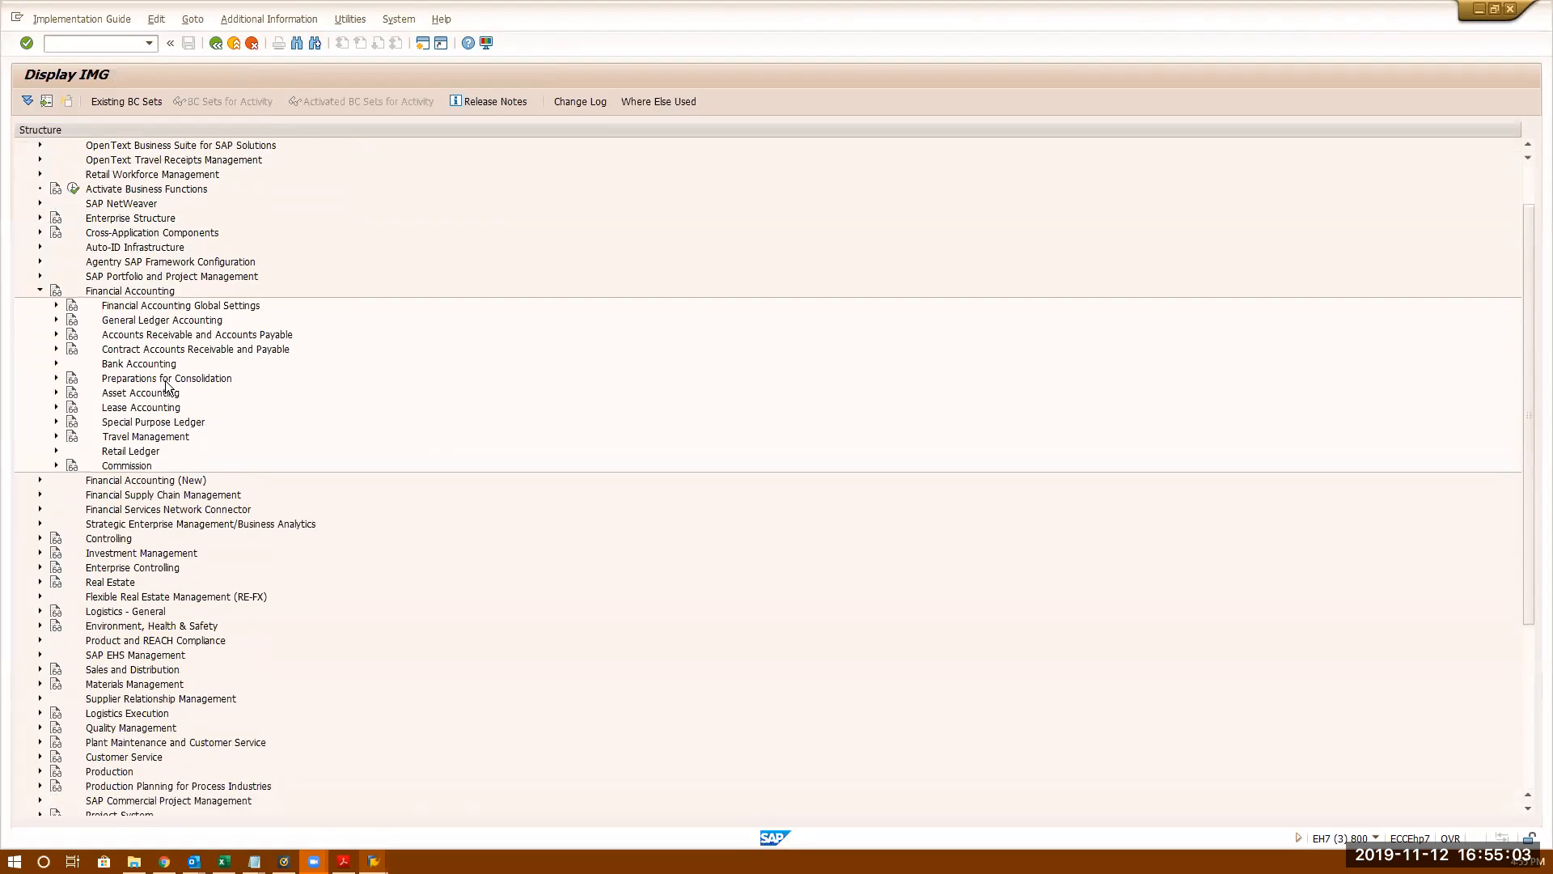
click(55, 306)
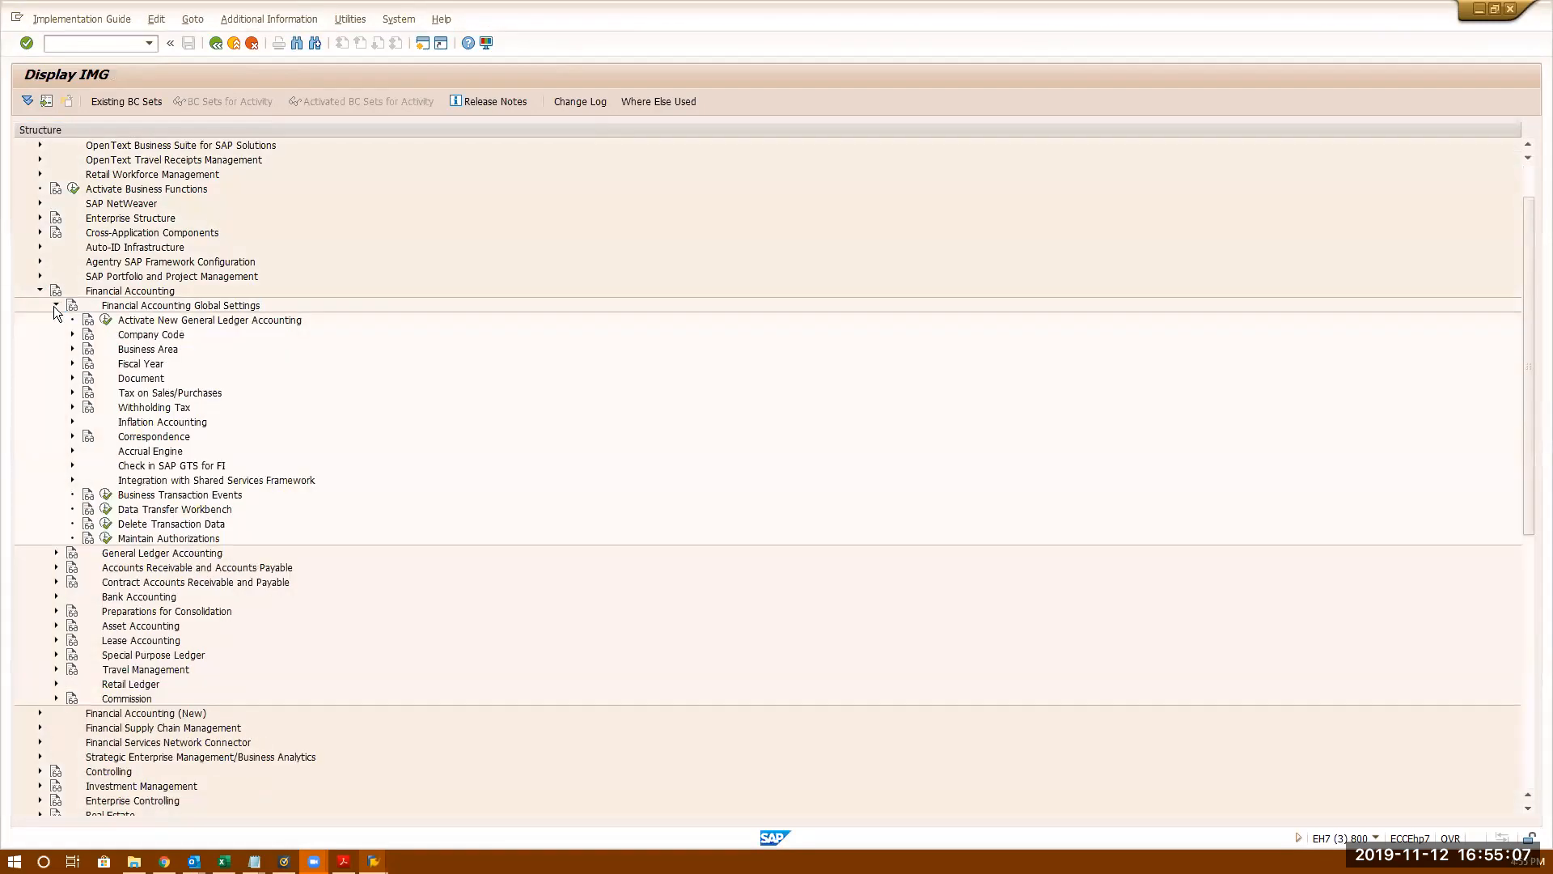
click(72, 379)
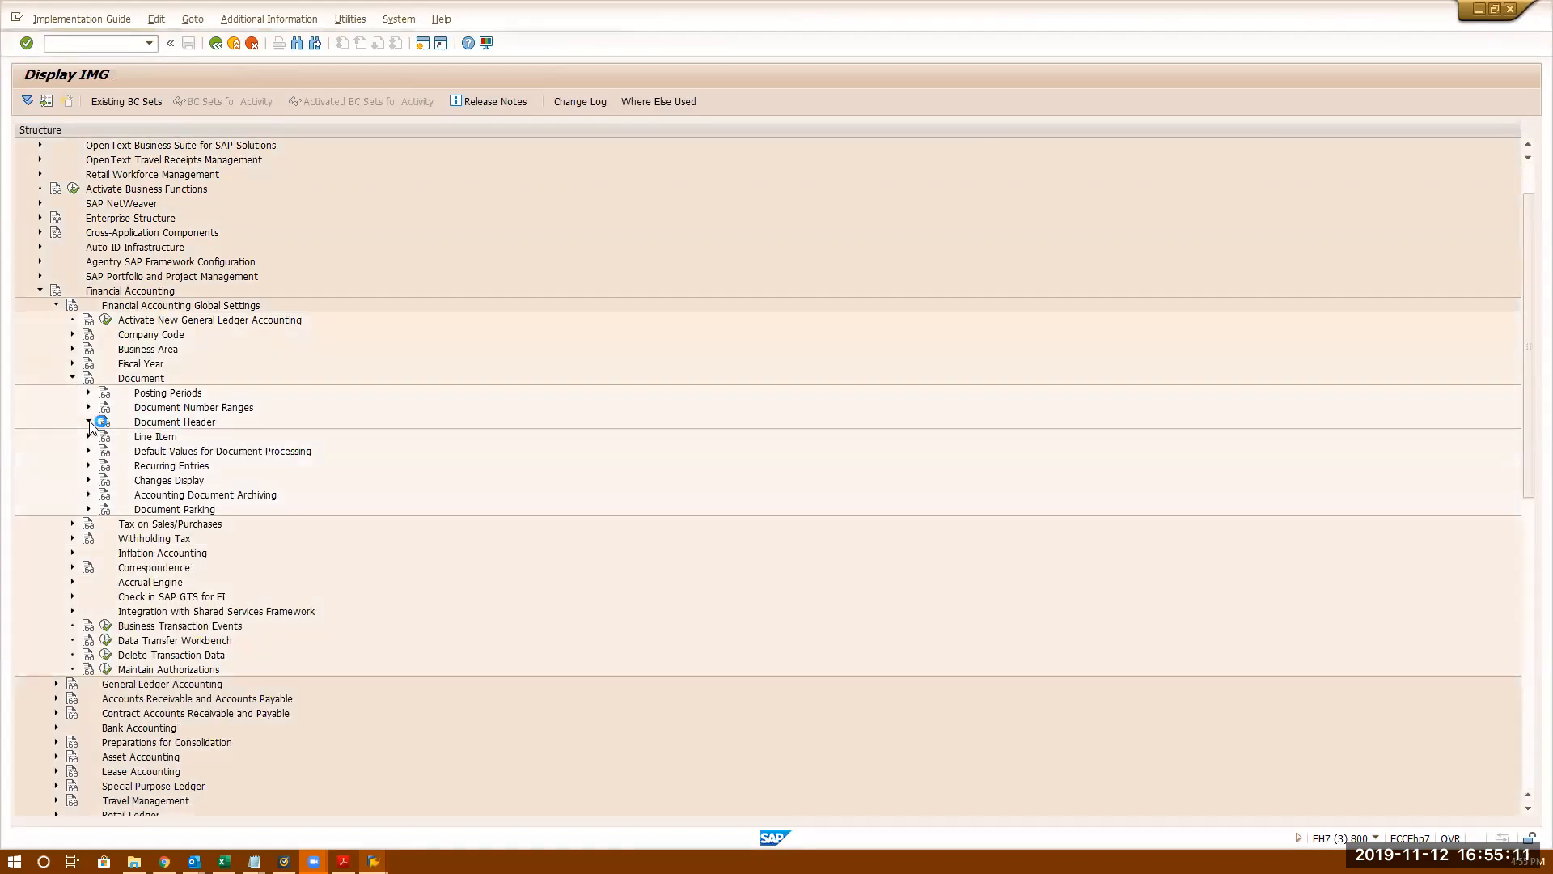
click(89, 422)
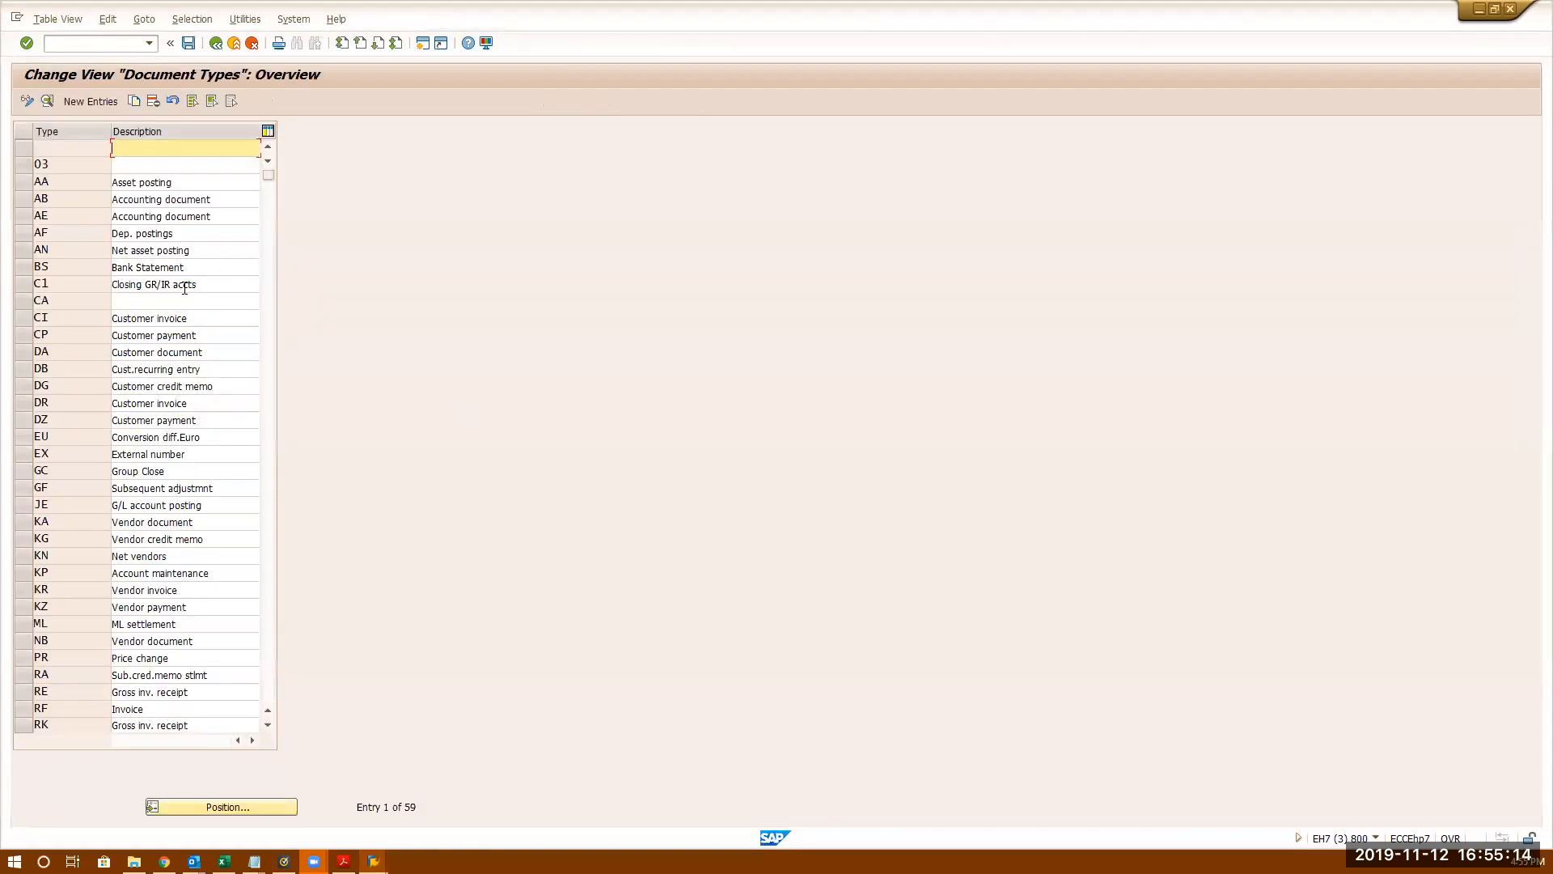
double_click(145, 199)
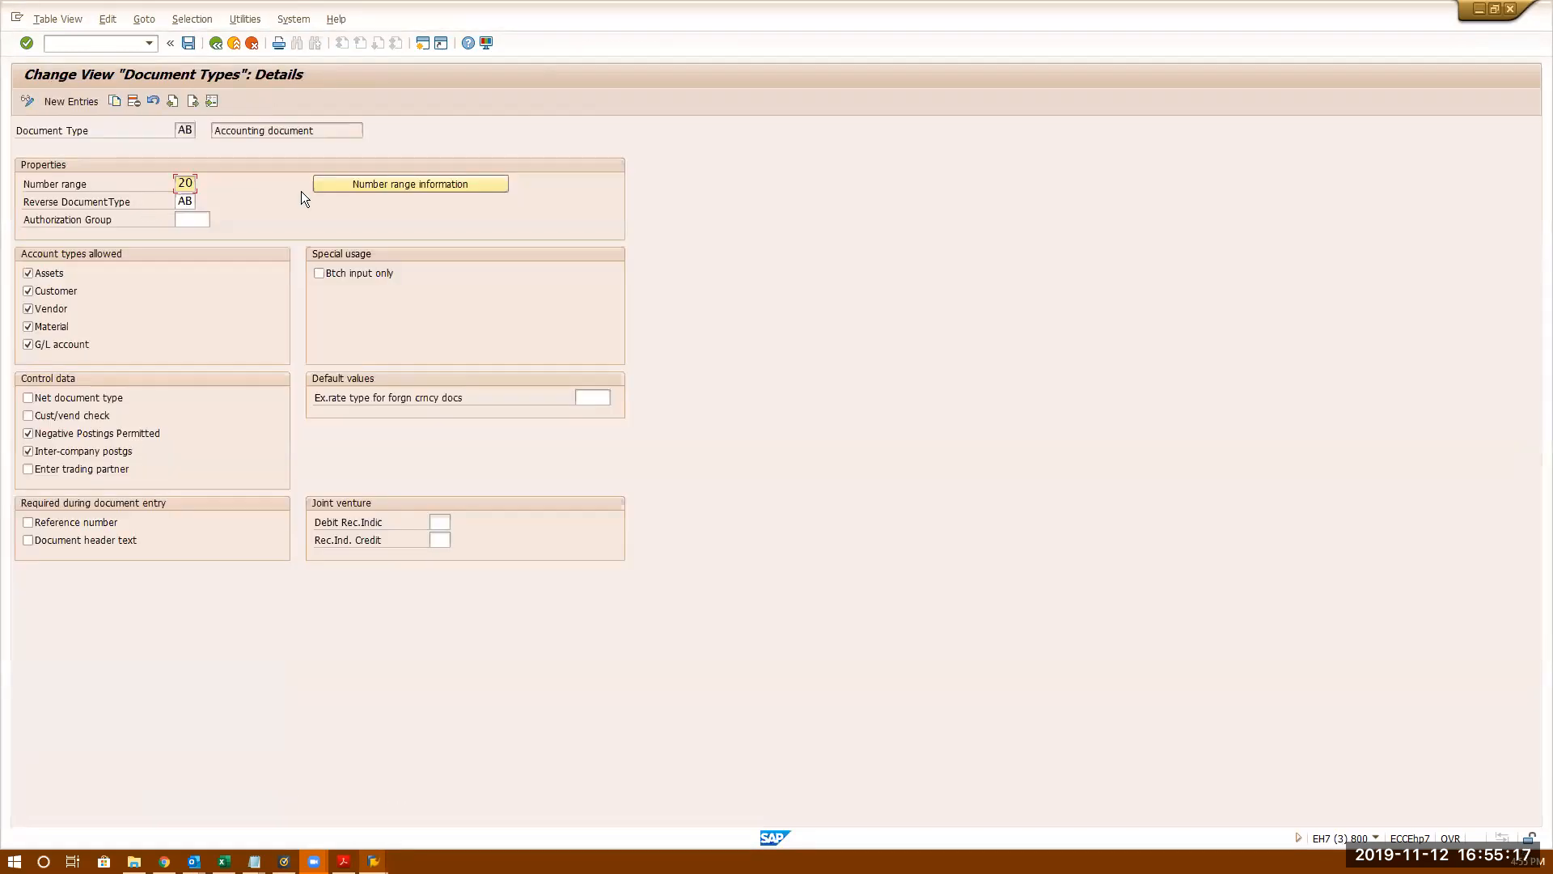
click(332, 183)
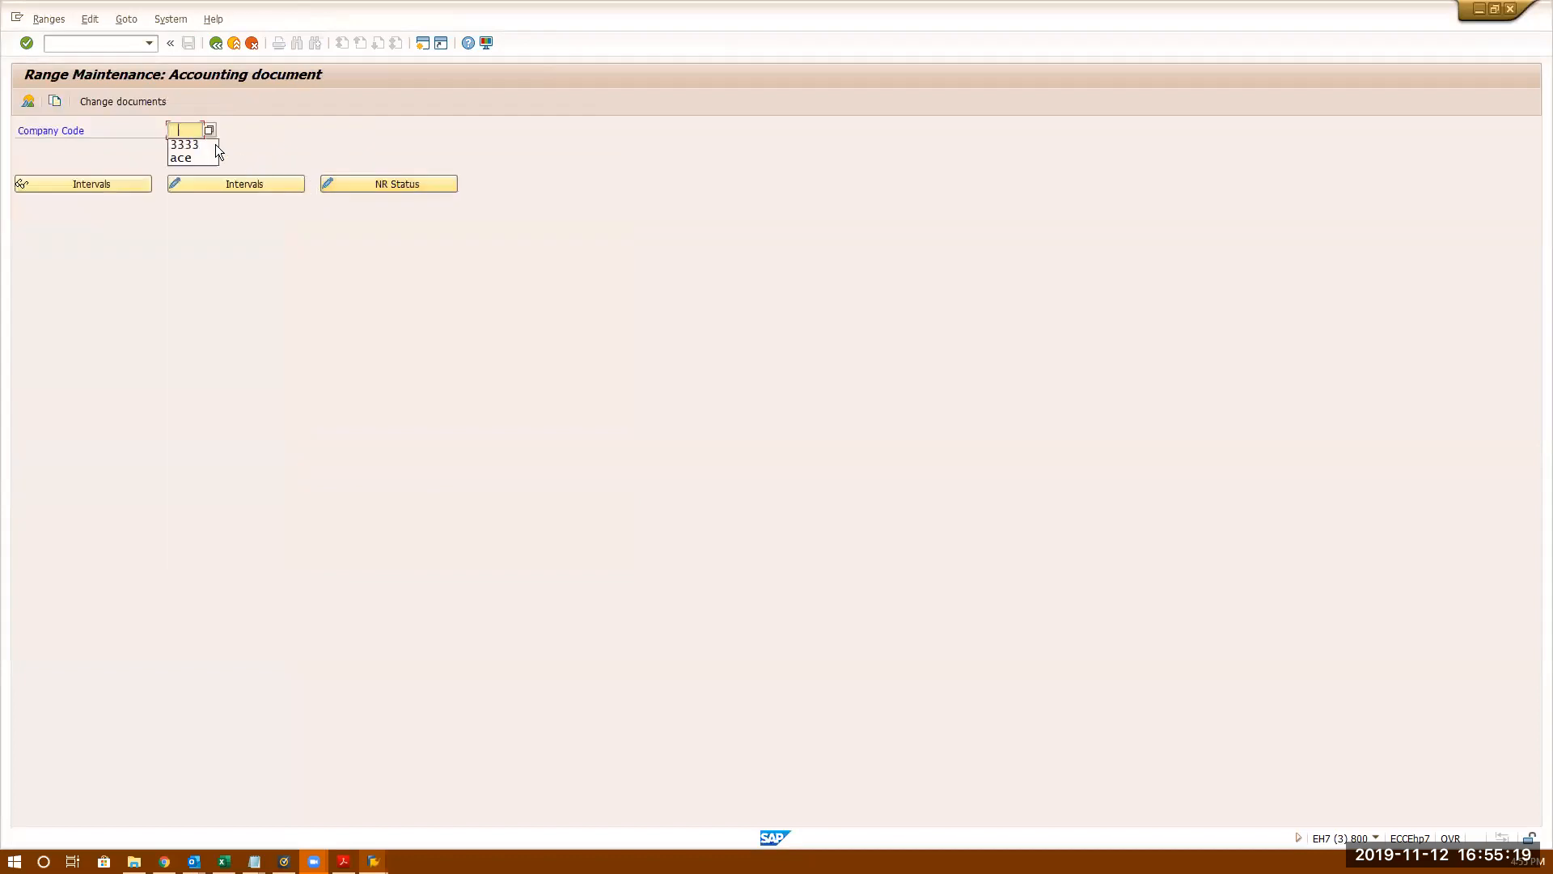
- Confirm company code 3333's interval 20 for 2019 shows current number 700034
click(199, 146)
click(102, 183)
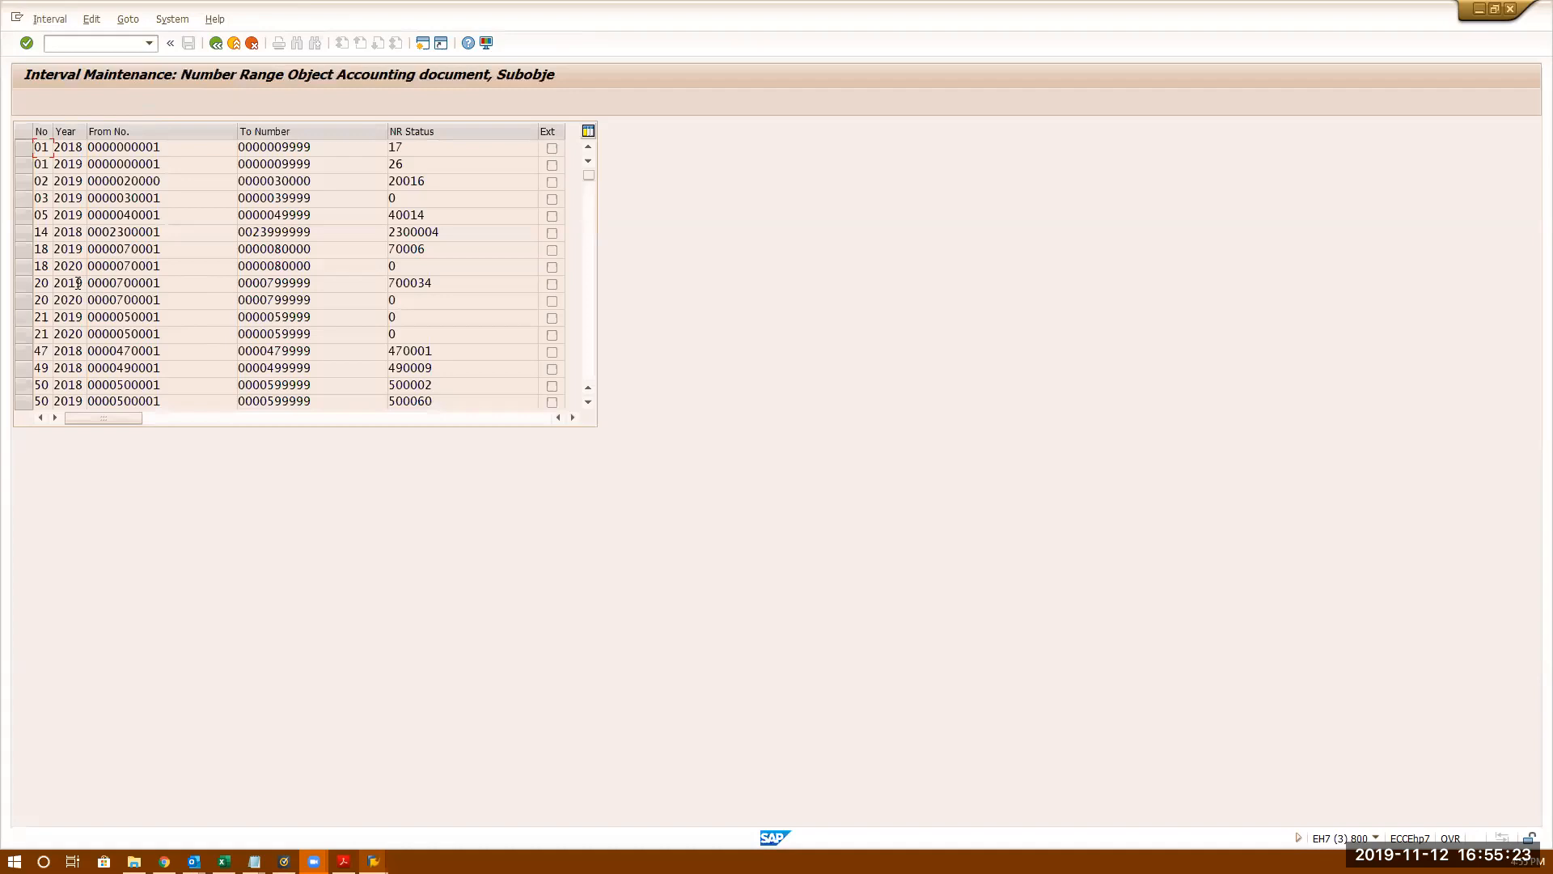
double_click(122, 282)
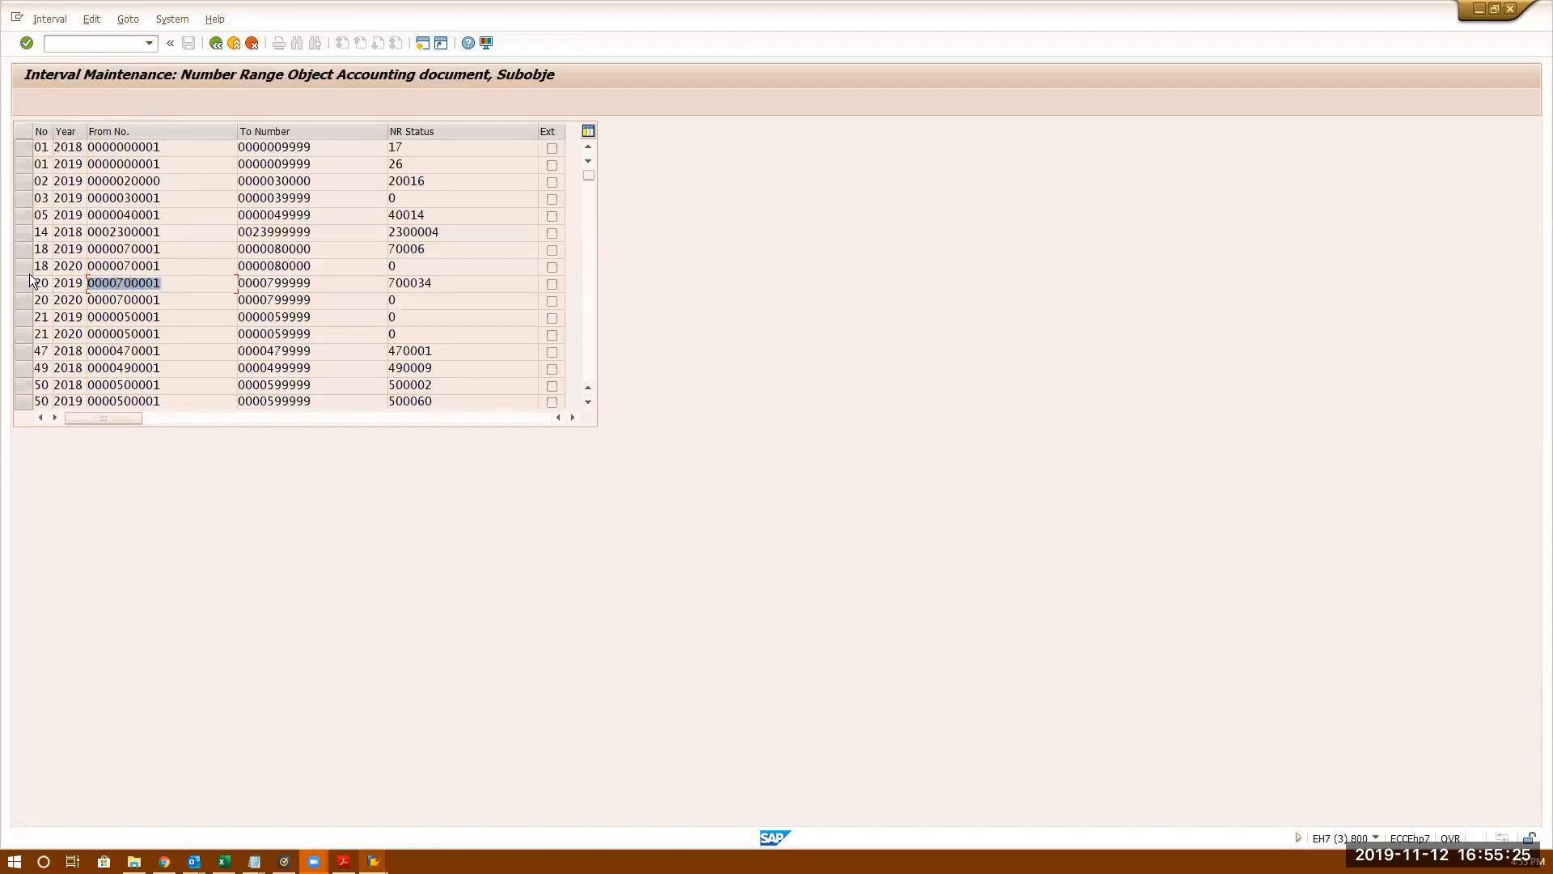
click(470, 285)
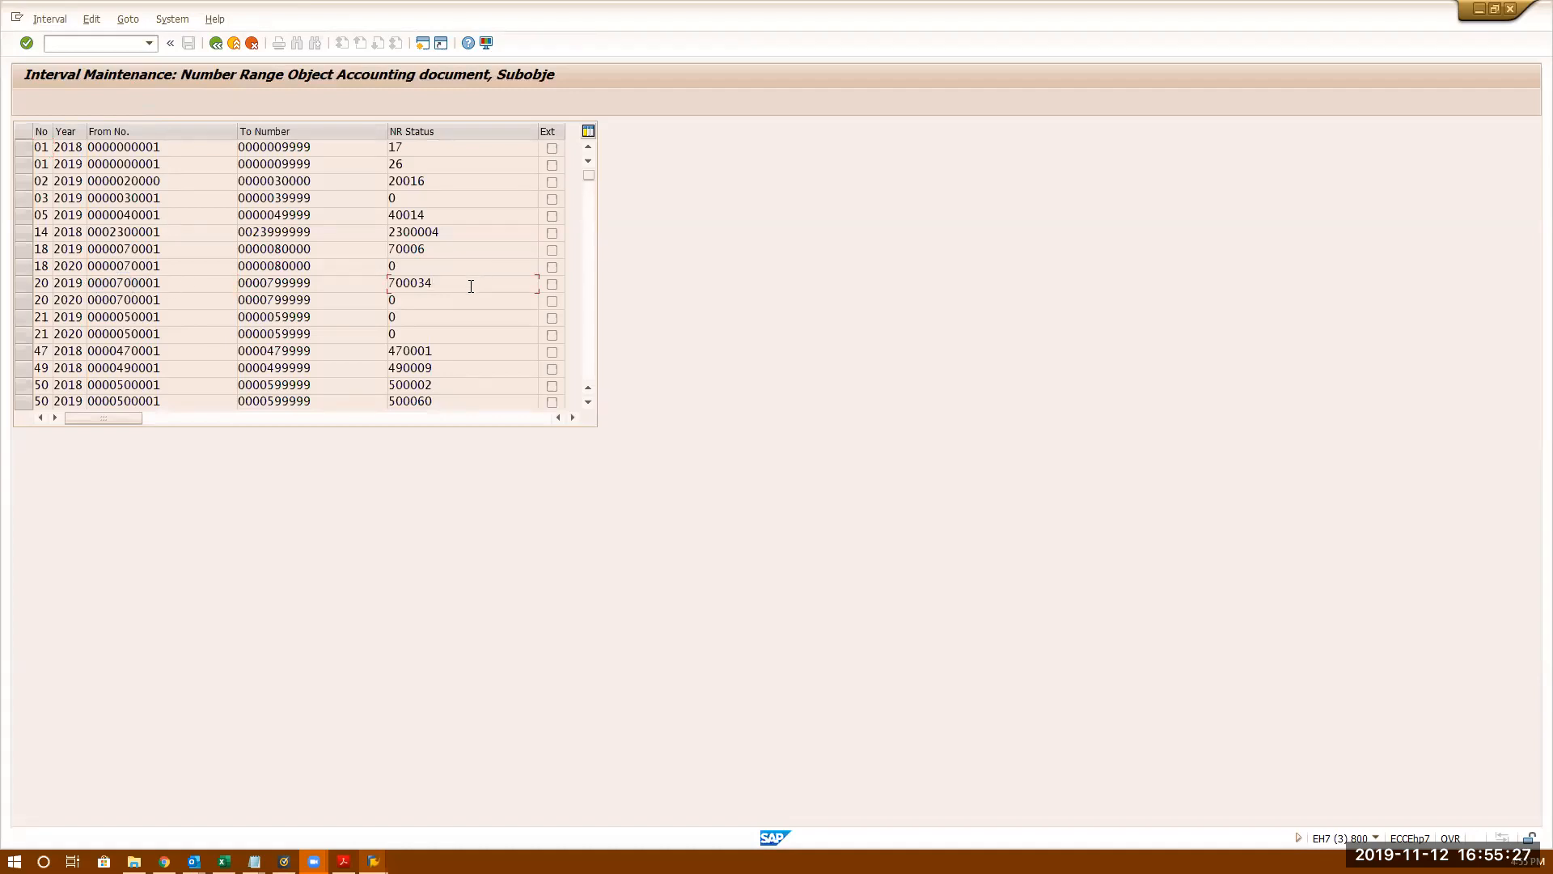
key(alt+Tab)
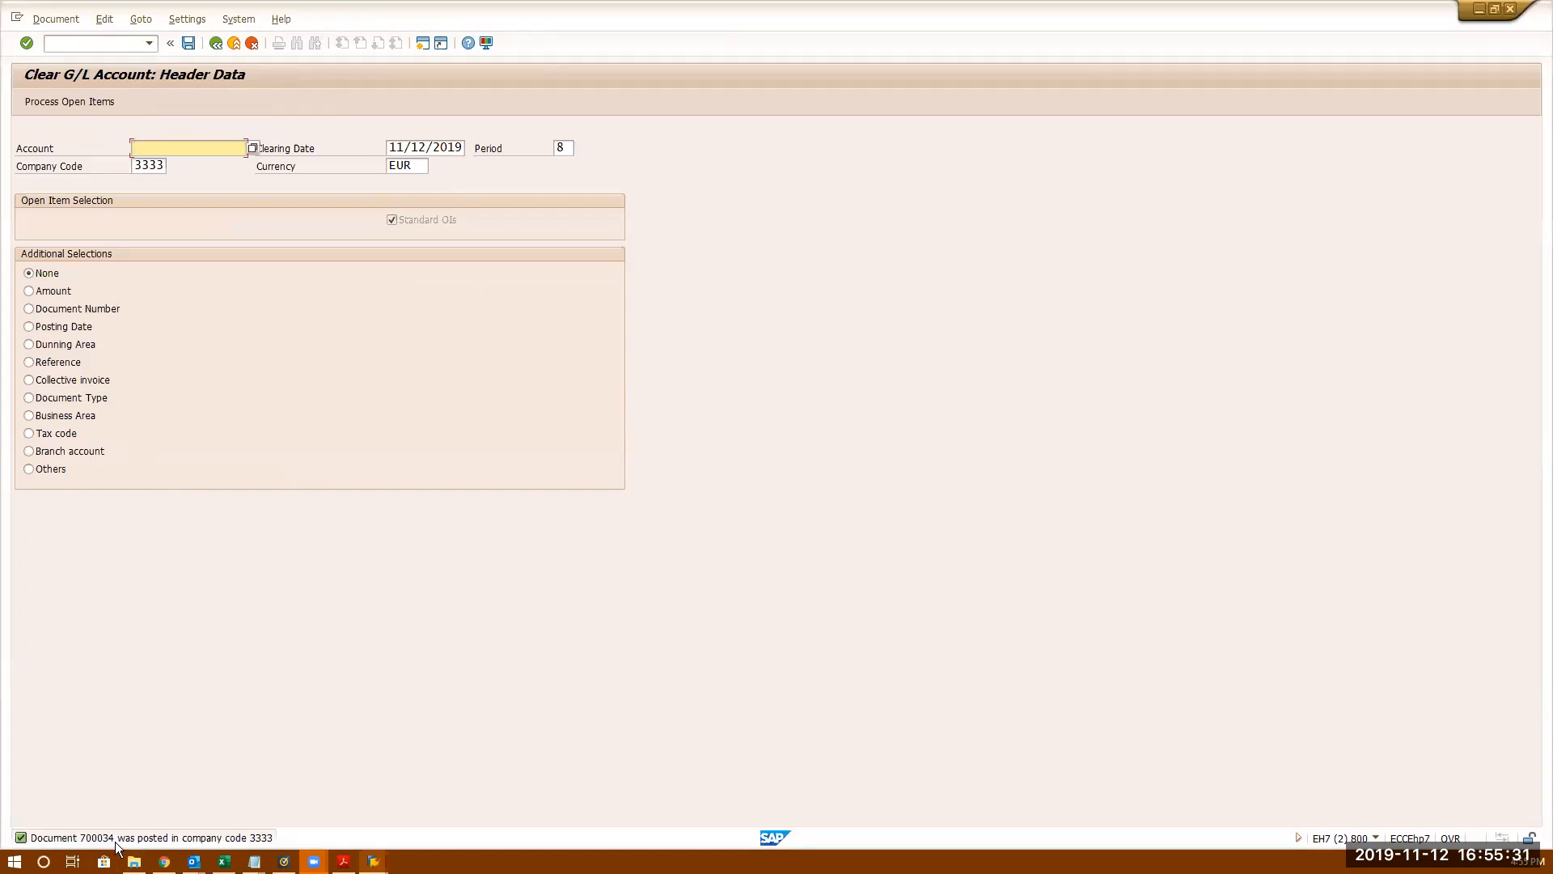
key(alt+Tab)
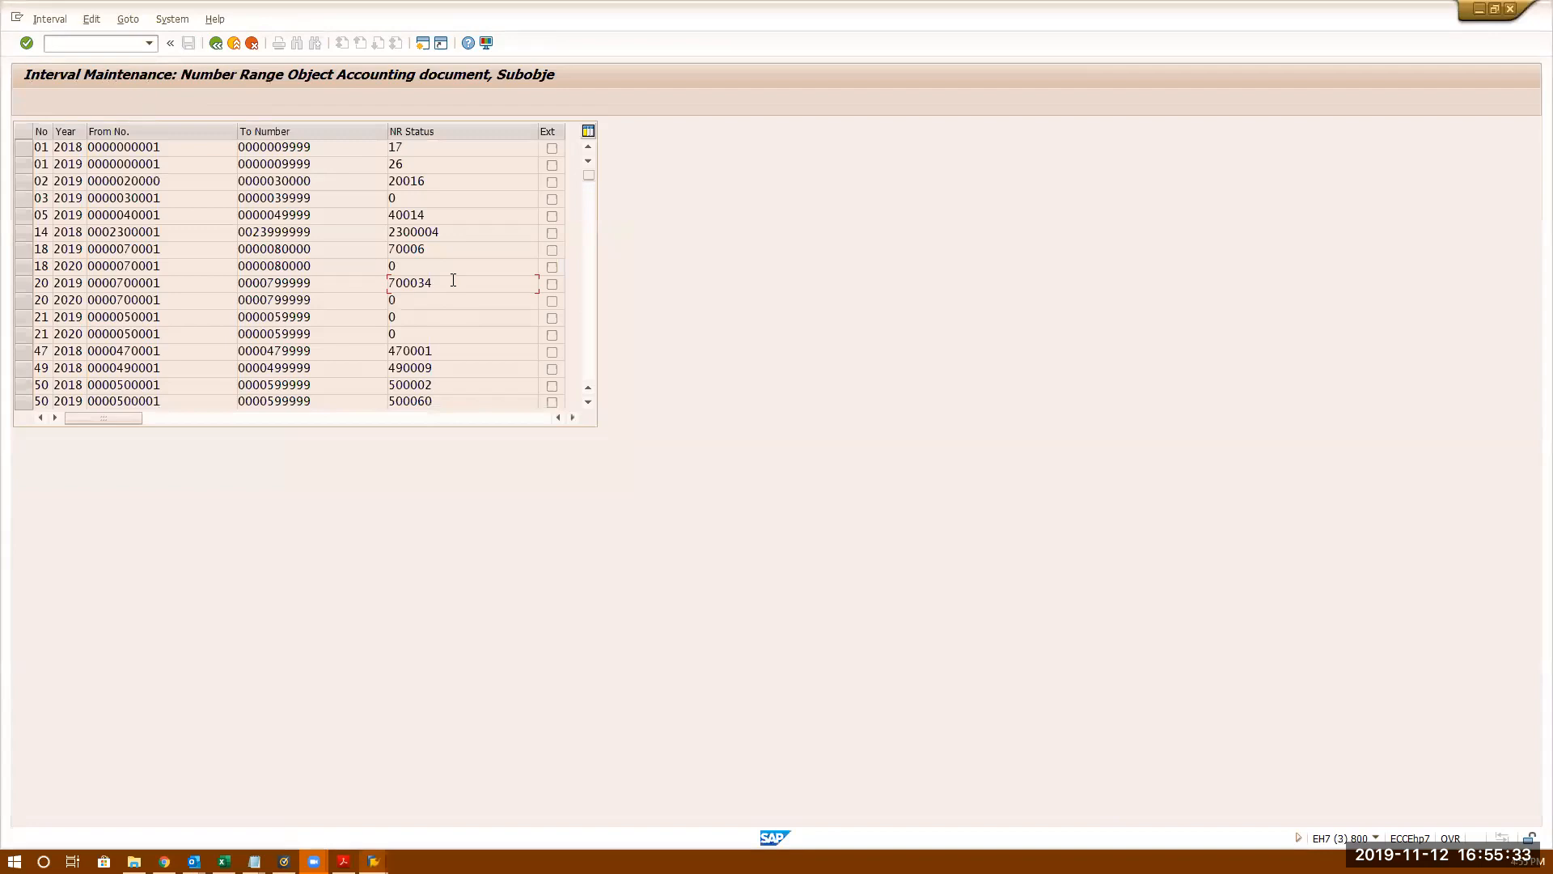
double_click(453, 280)
- Close the number range session and start entering transaction /nfbl3n
click(215, 46)
click(215, 46)
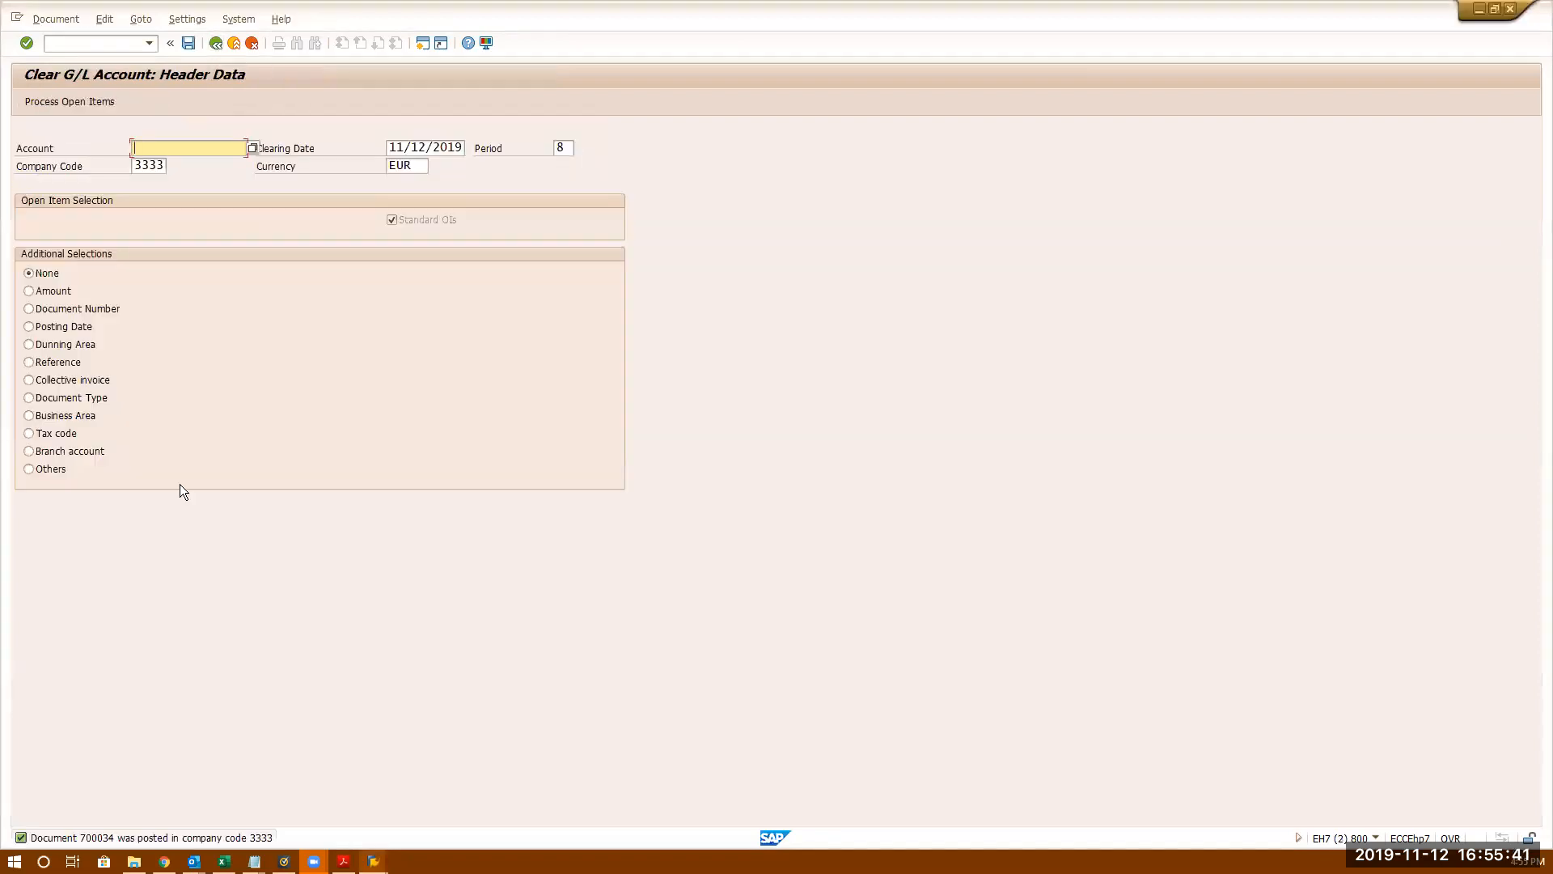
click(76, 50)
text(/nb)
key(BackSpace)
text(fbl1)
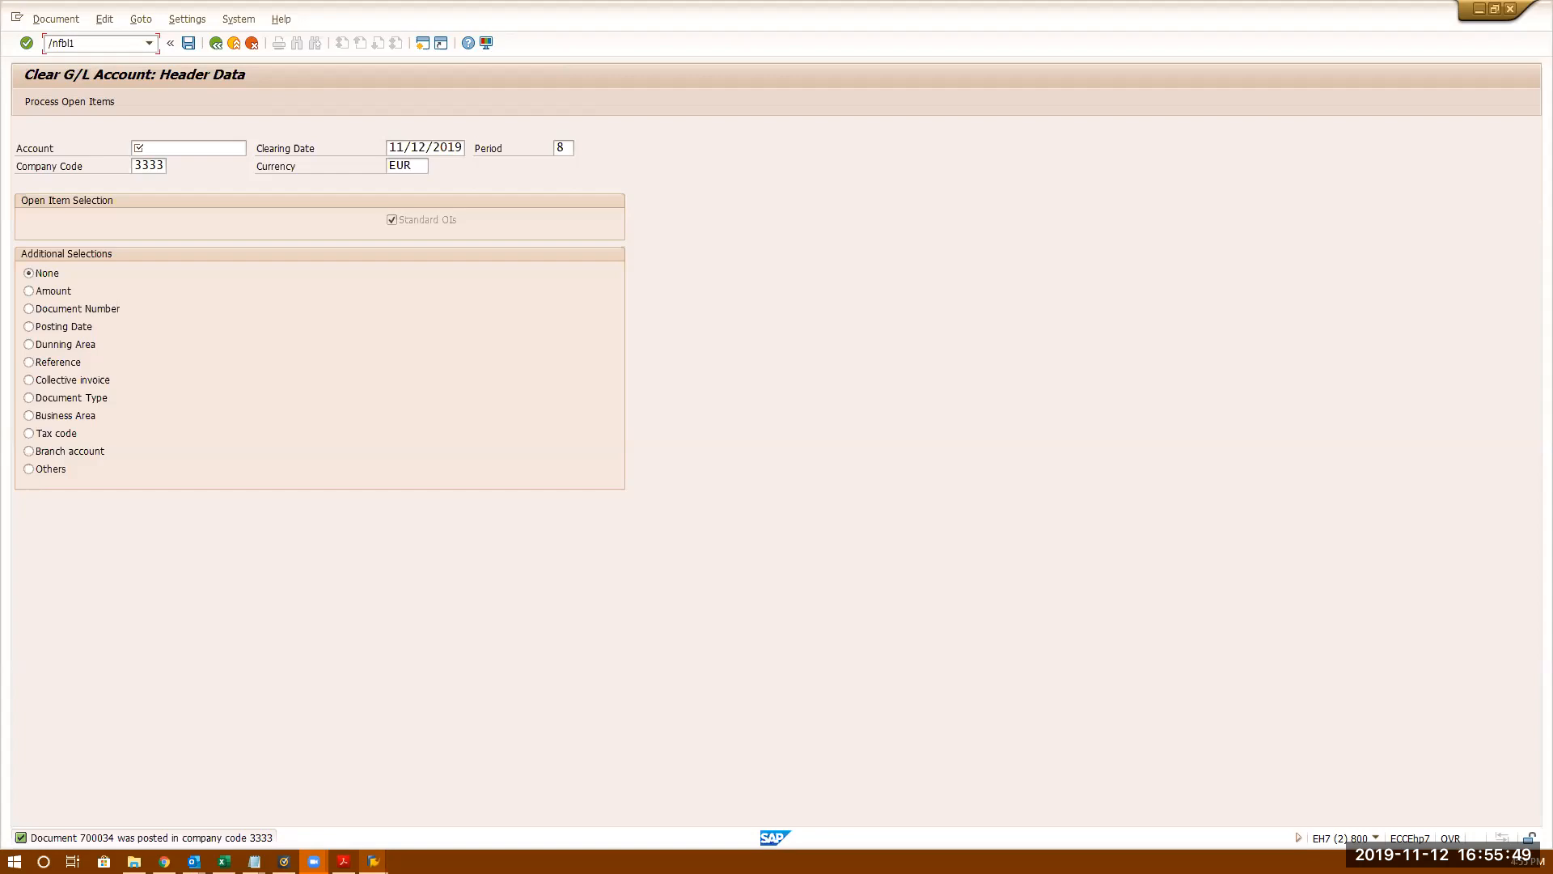
text(3n)
- Run FBL3N for account 80000 in company code 3333, listing cleared items
key(BackSpace)
key(BackSpace)
key(BackSpace)
text(3n)
key(Return)
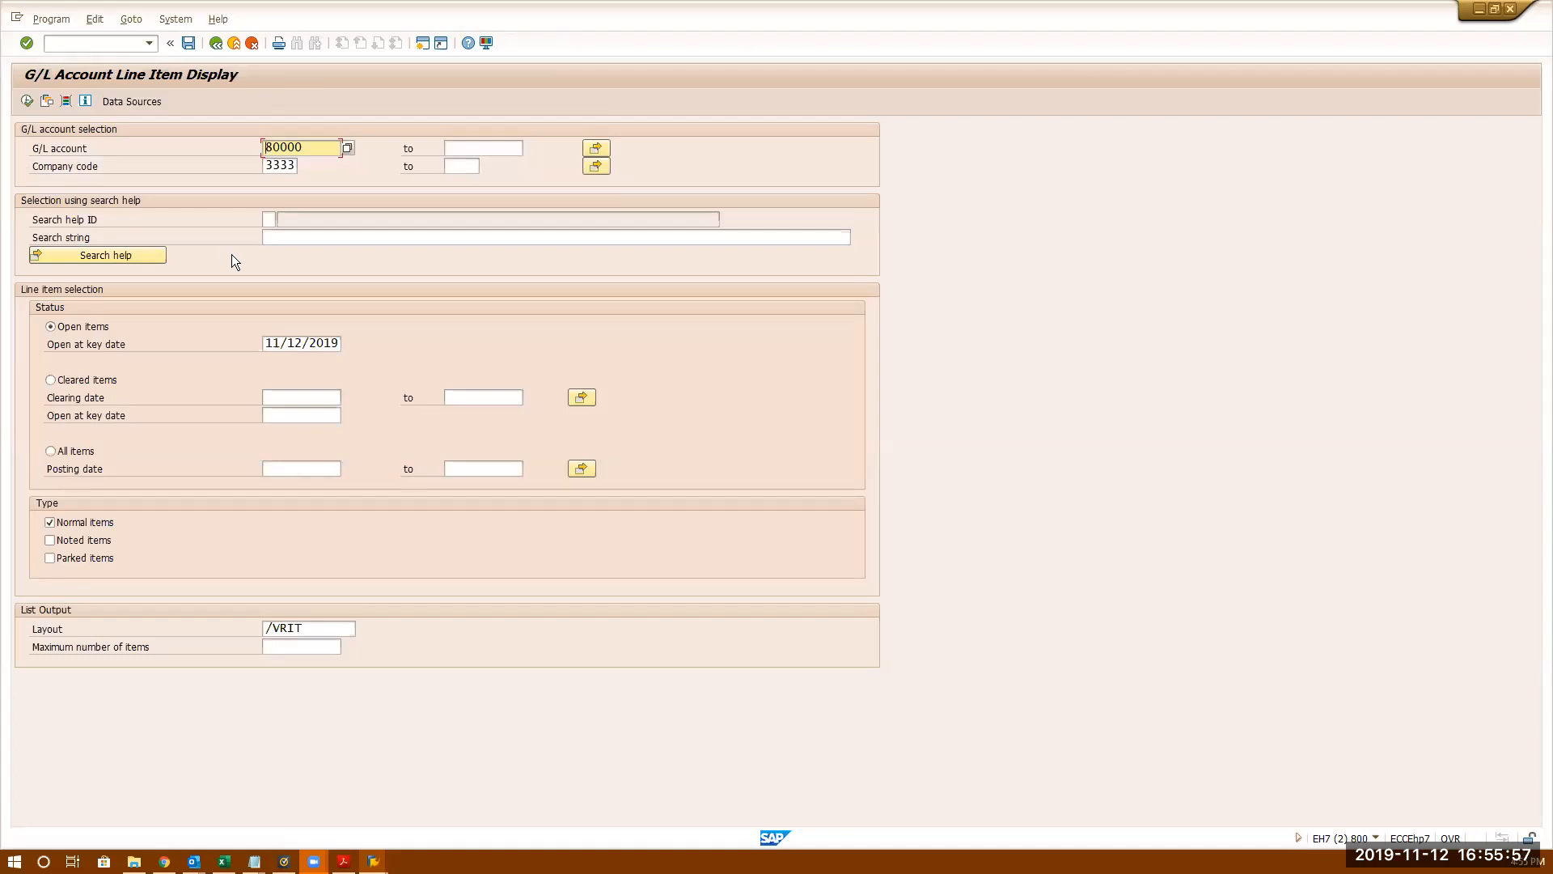
click(26, 101)
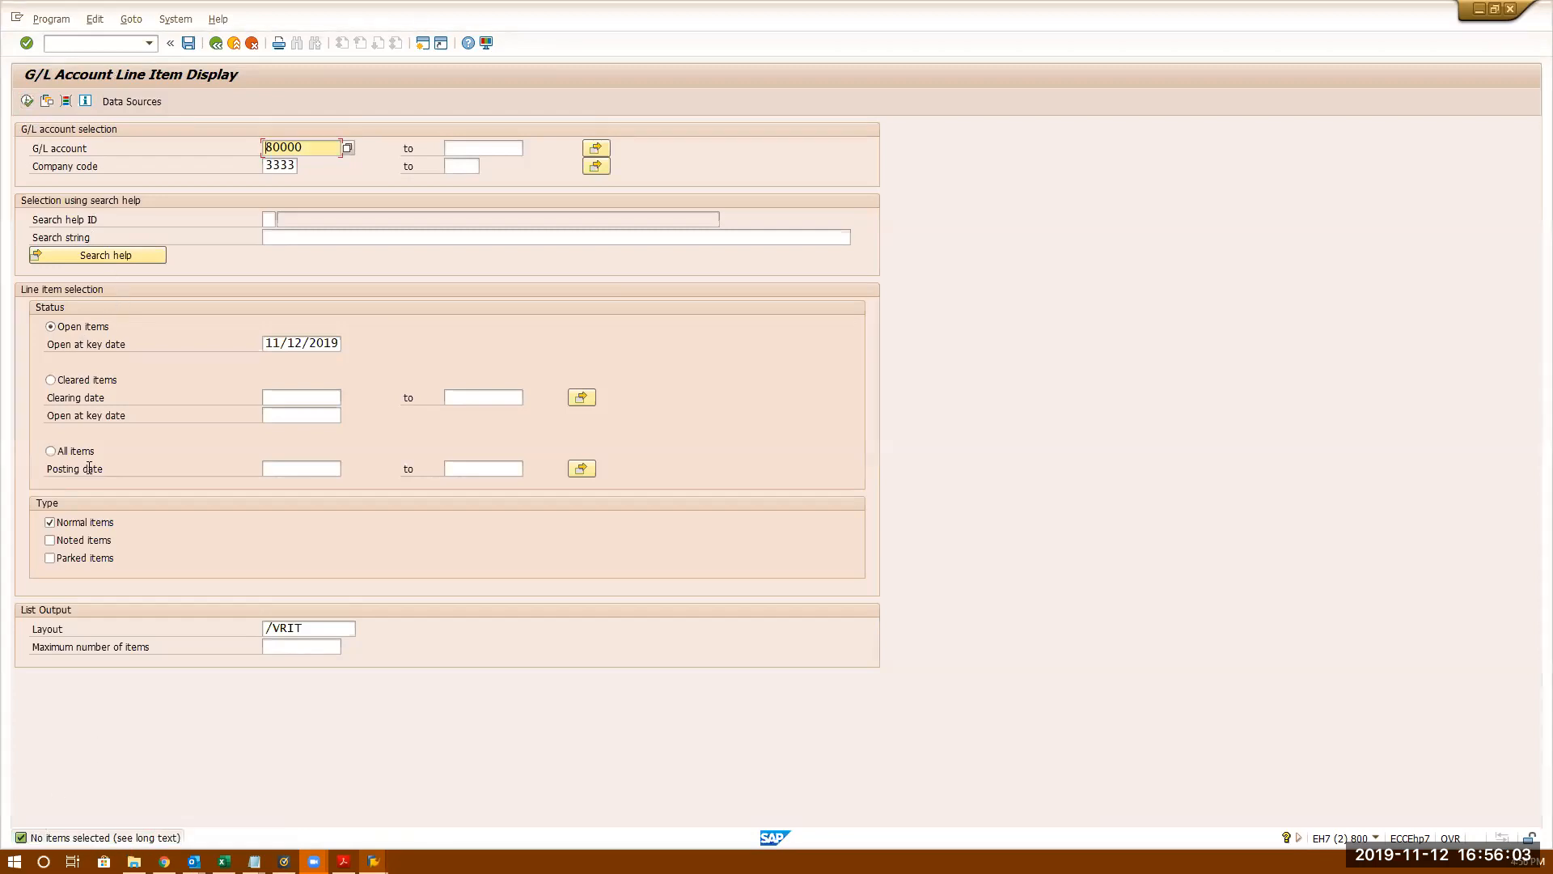
click(51, 380)
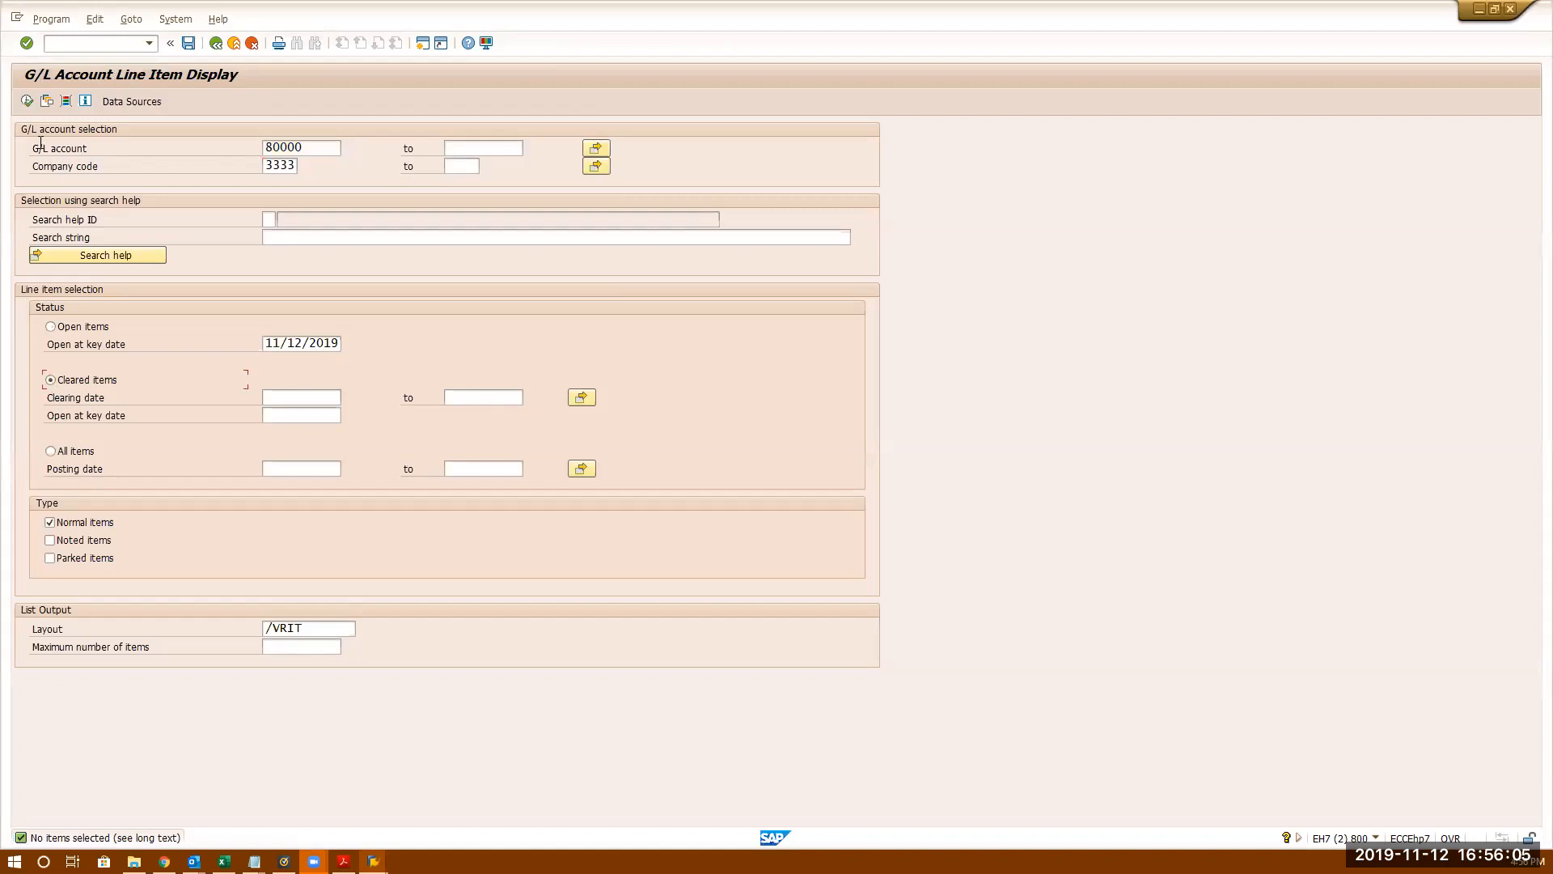
click(26, 101)
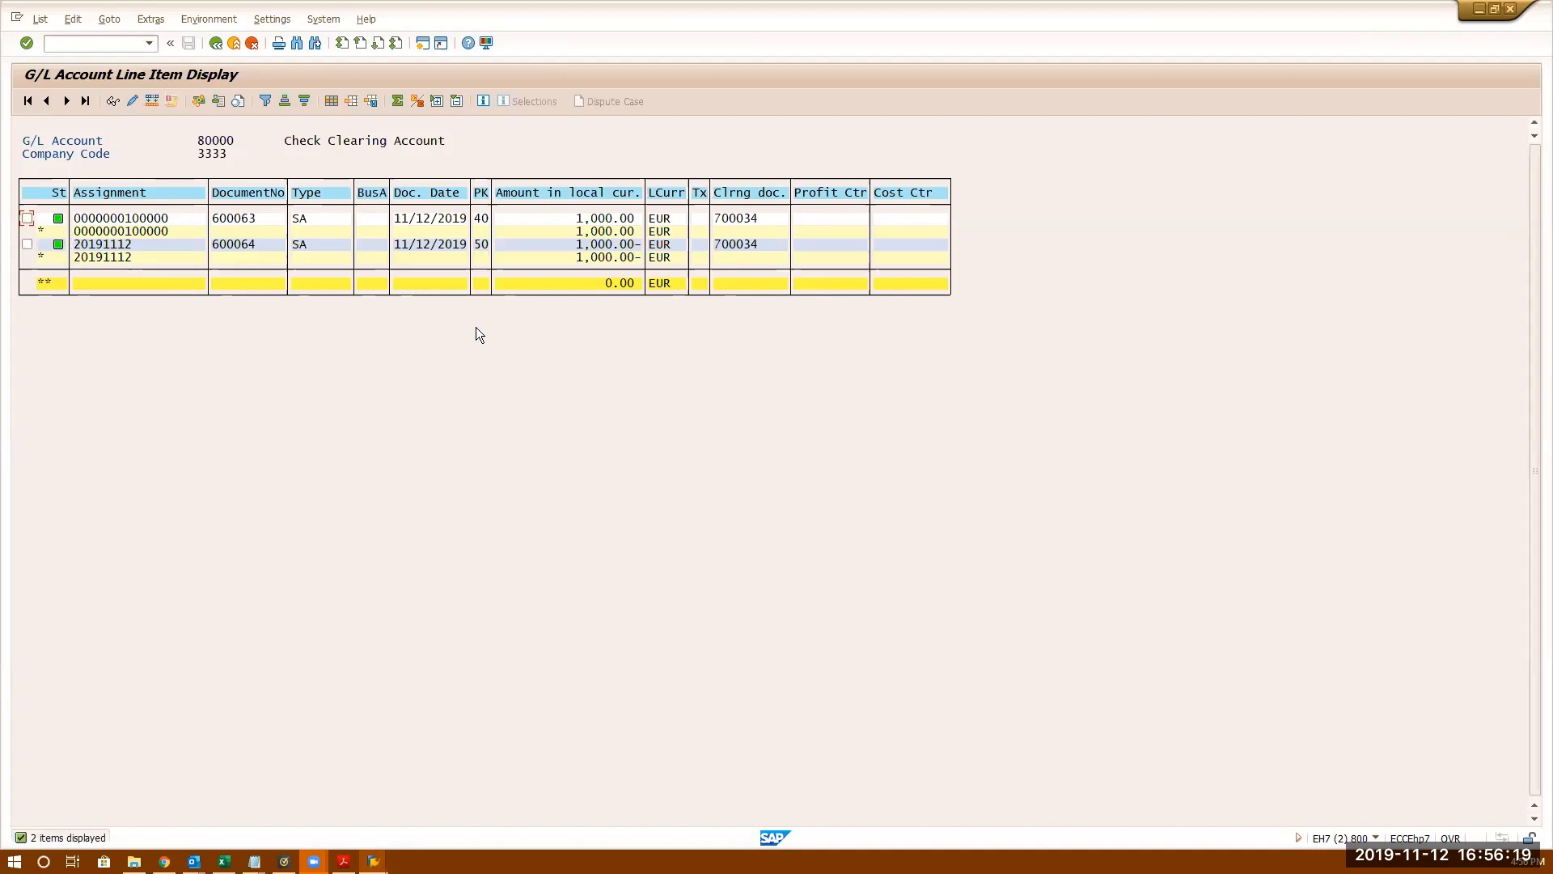
- Open the line item details of document 600063 from the cleared items list
click(741, 217)
double_click(730, 217)
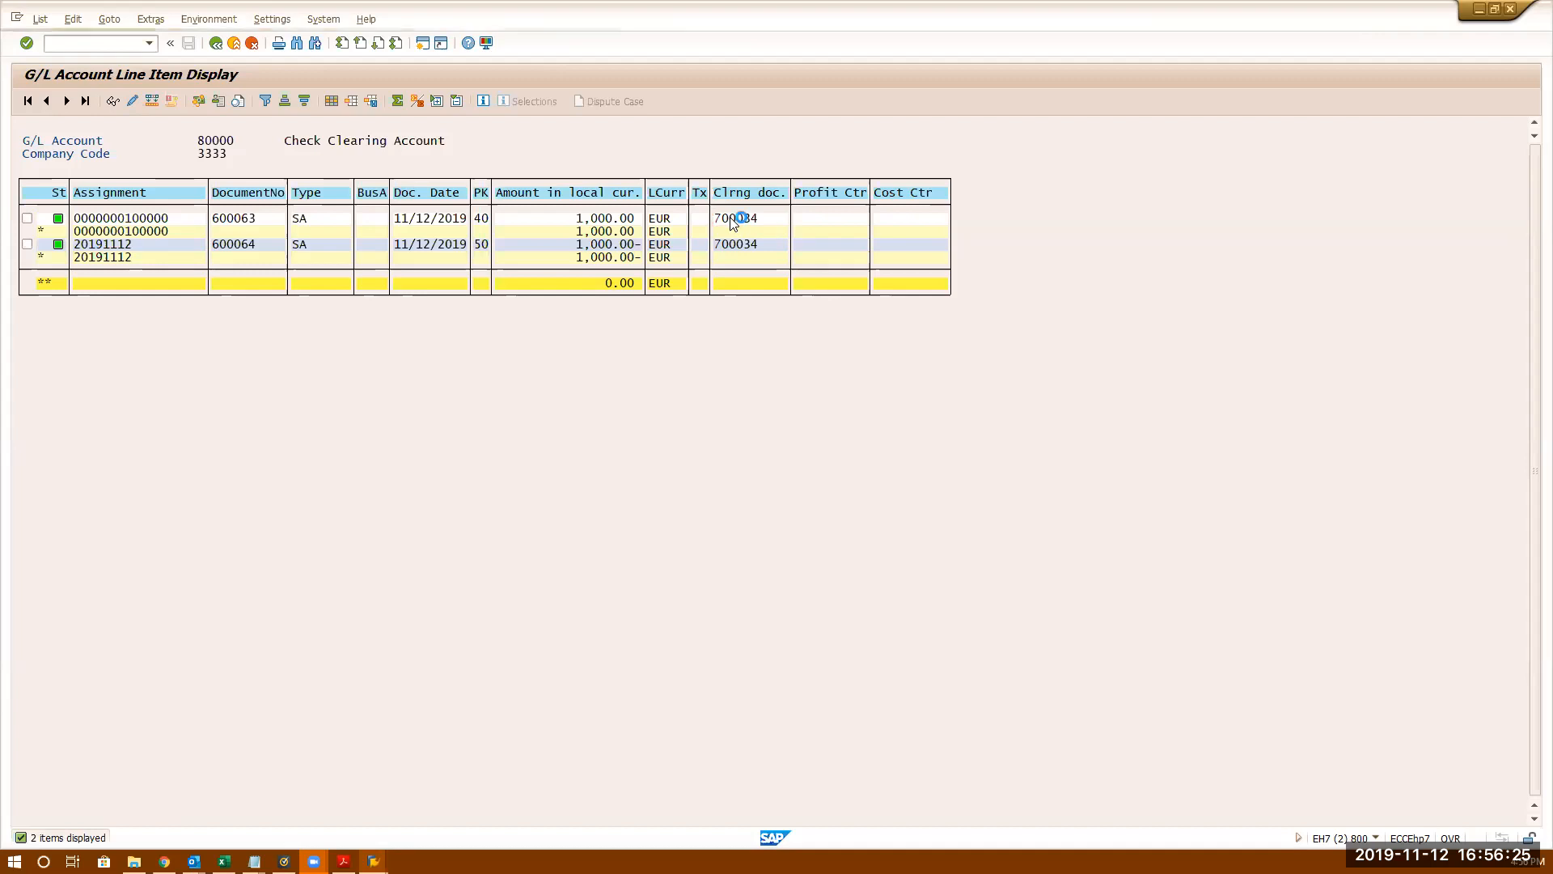
click(216, 43)
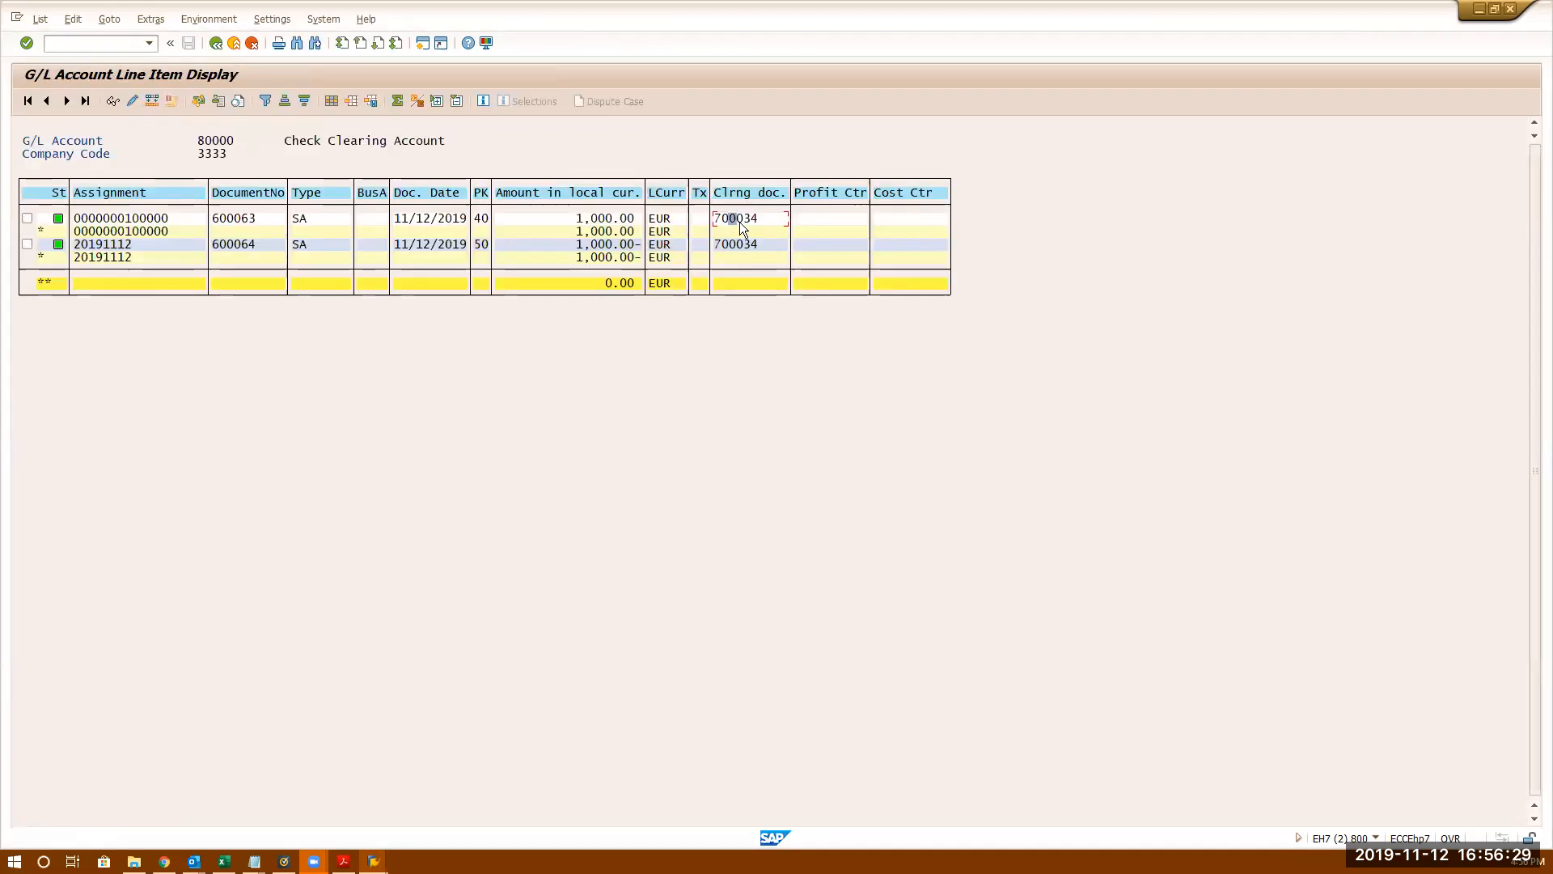
double_click(739, 220)
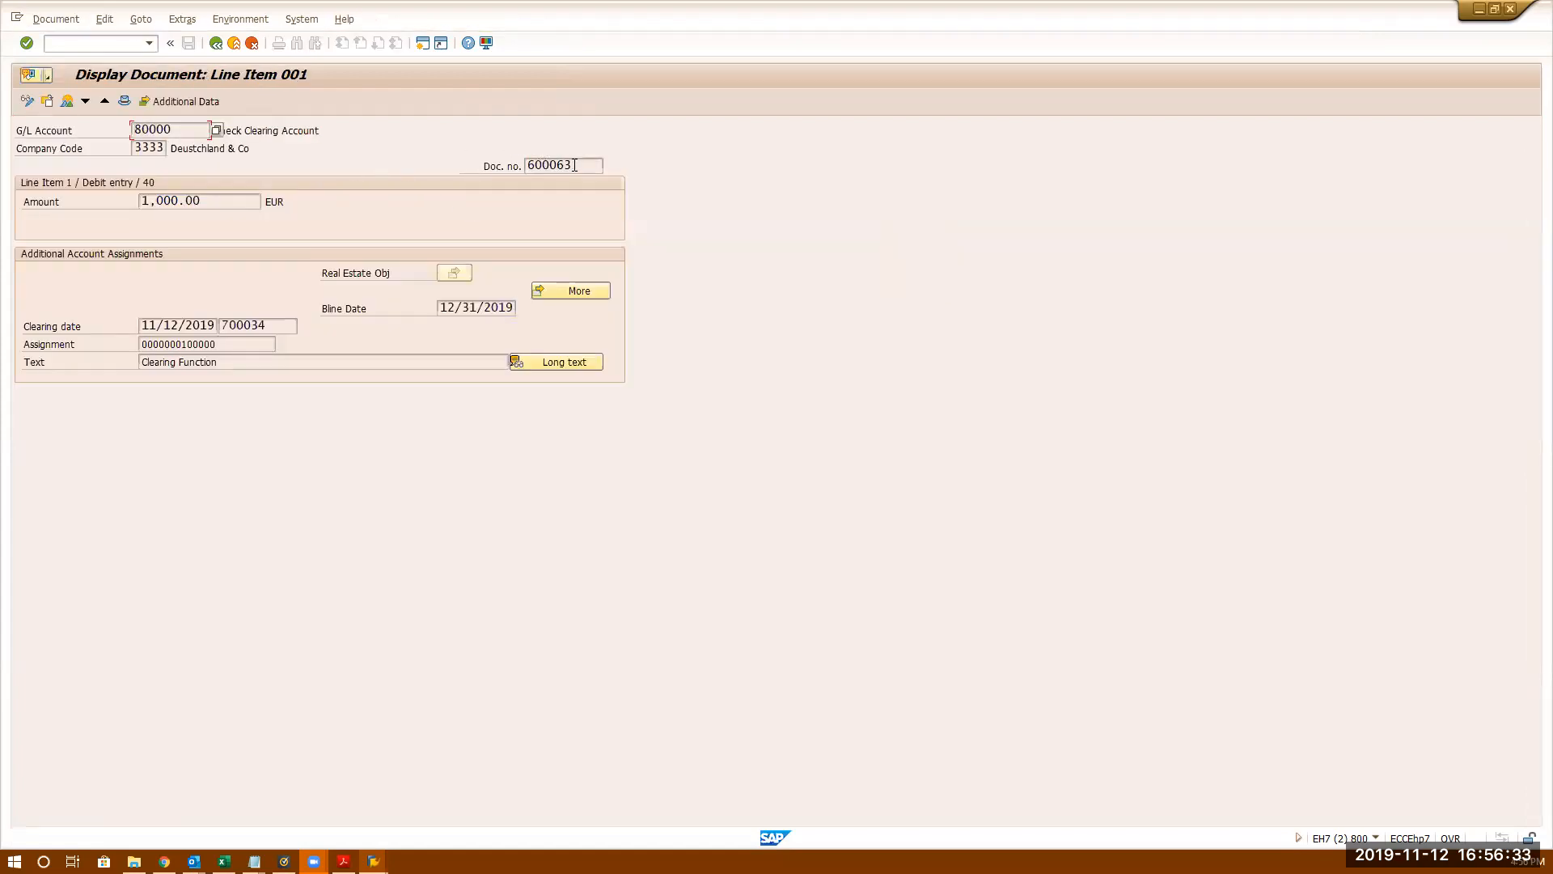
- Open clearing document 700034 (cleared 11/12/2019) from the line item details
click(265, 326)
double_click(265, 326)
click(177, 325)
key(Tab)
double_click(253, 326)
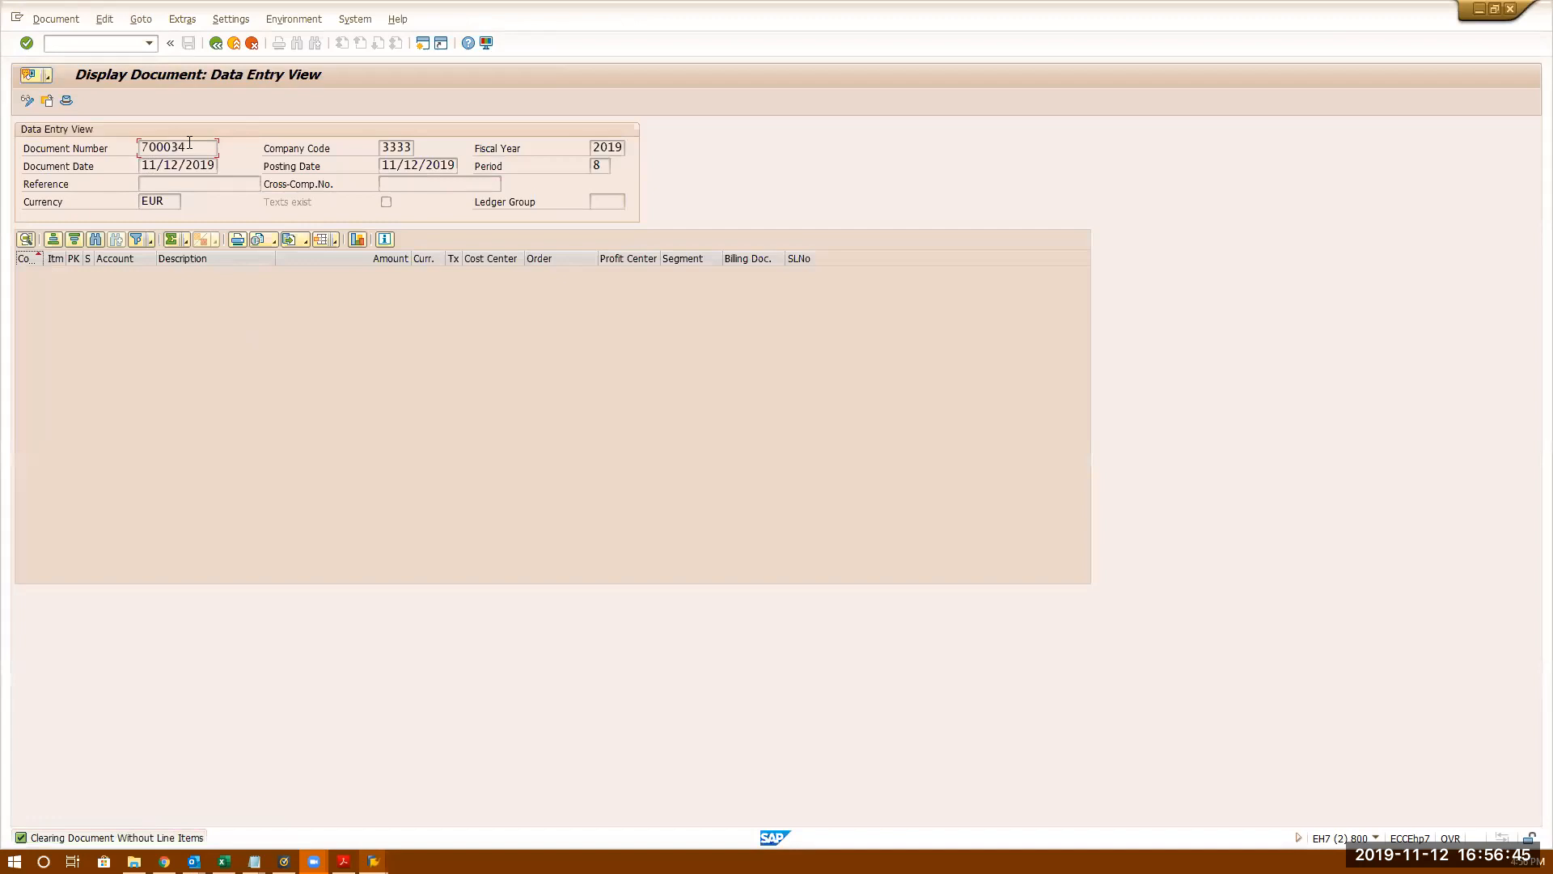
- Choose Environment > Payment Usage to list items cleared by document 700034
key(ctrl+a)
click(312, 22)
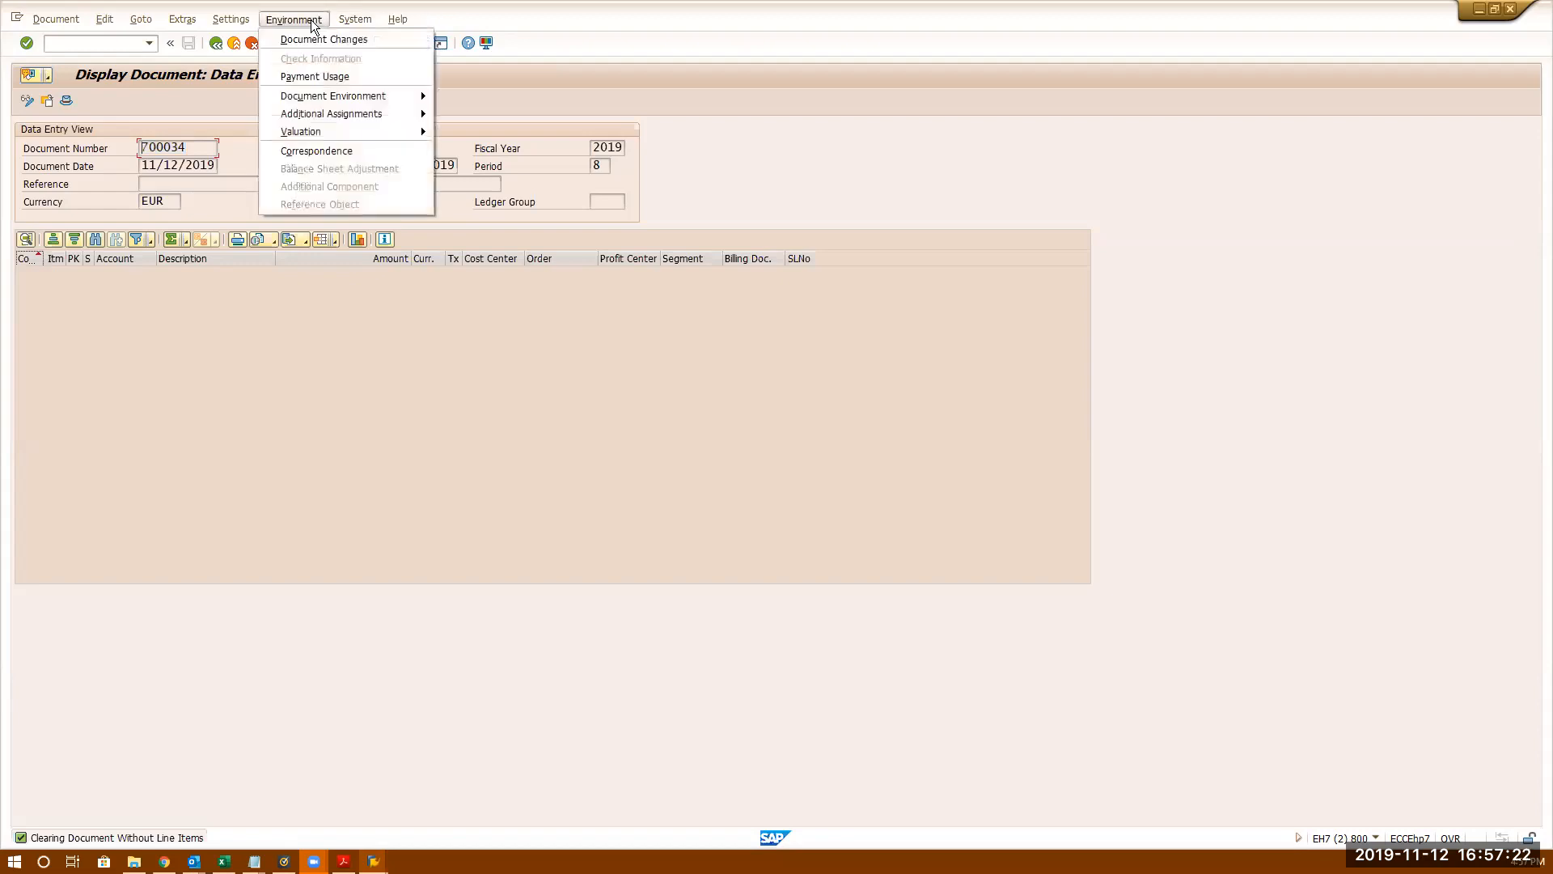
click(310, 76)
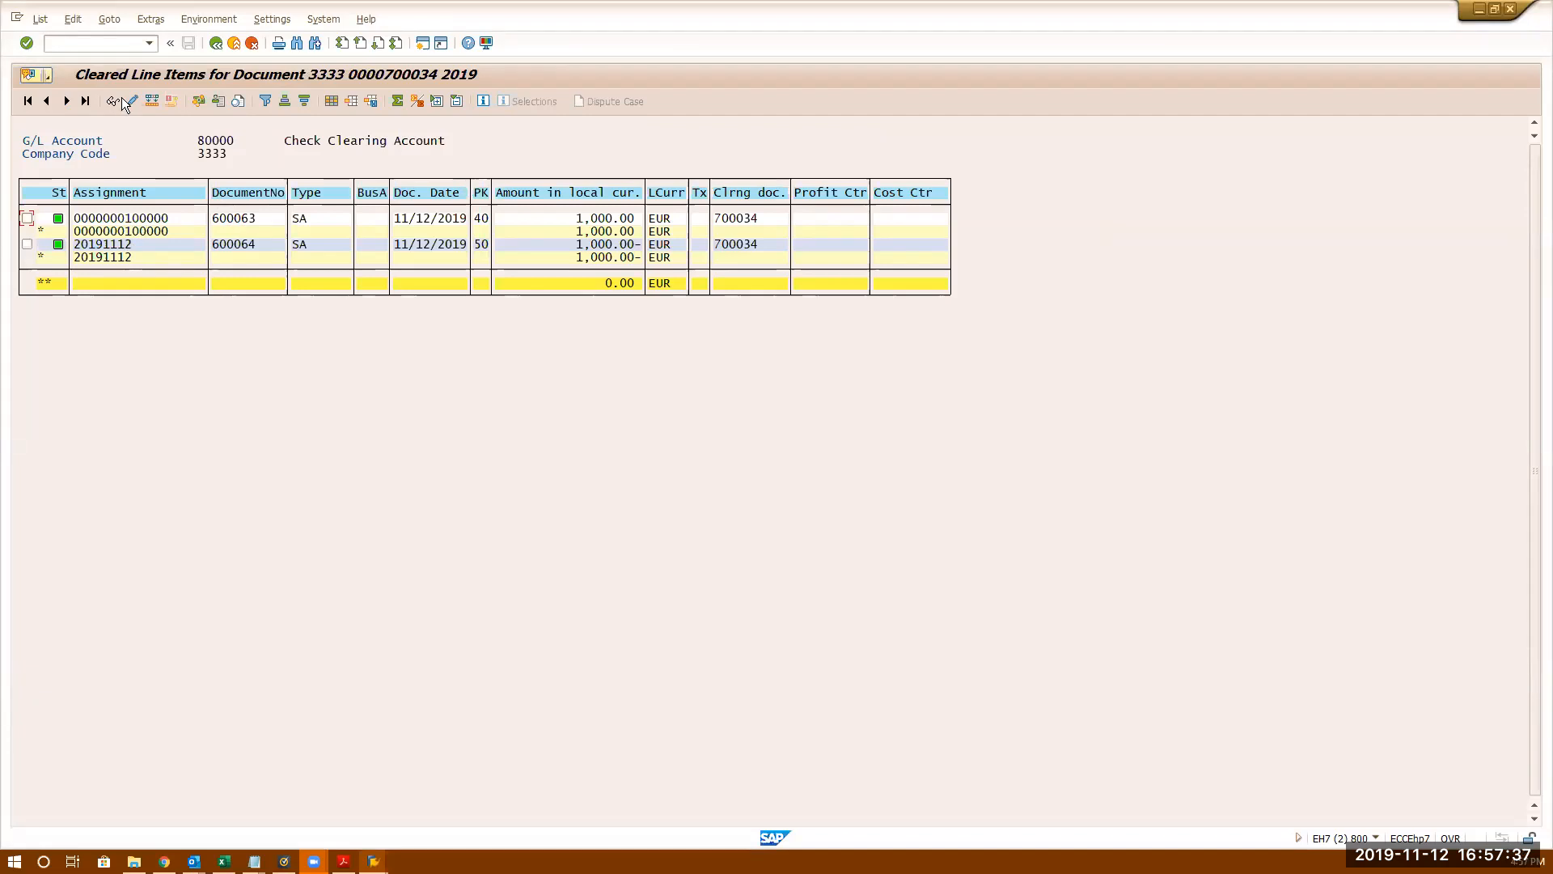
- Display document 700034 for fiscal year 2019 in a new FB03 session
text(/ofb03)
key(Return)
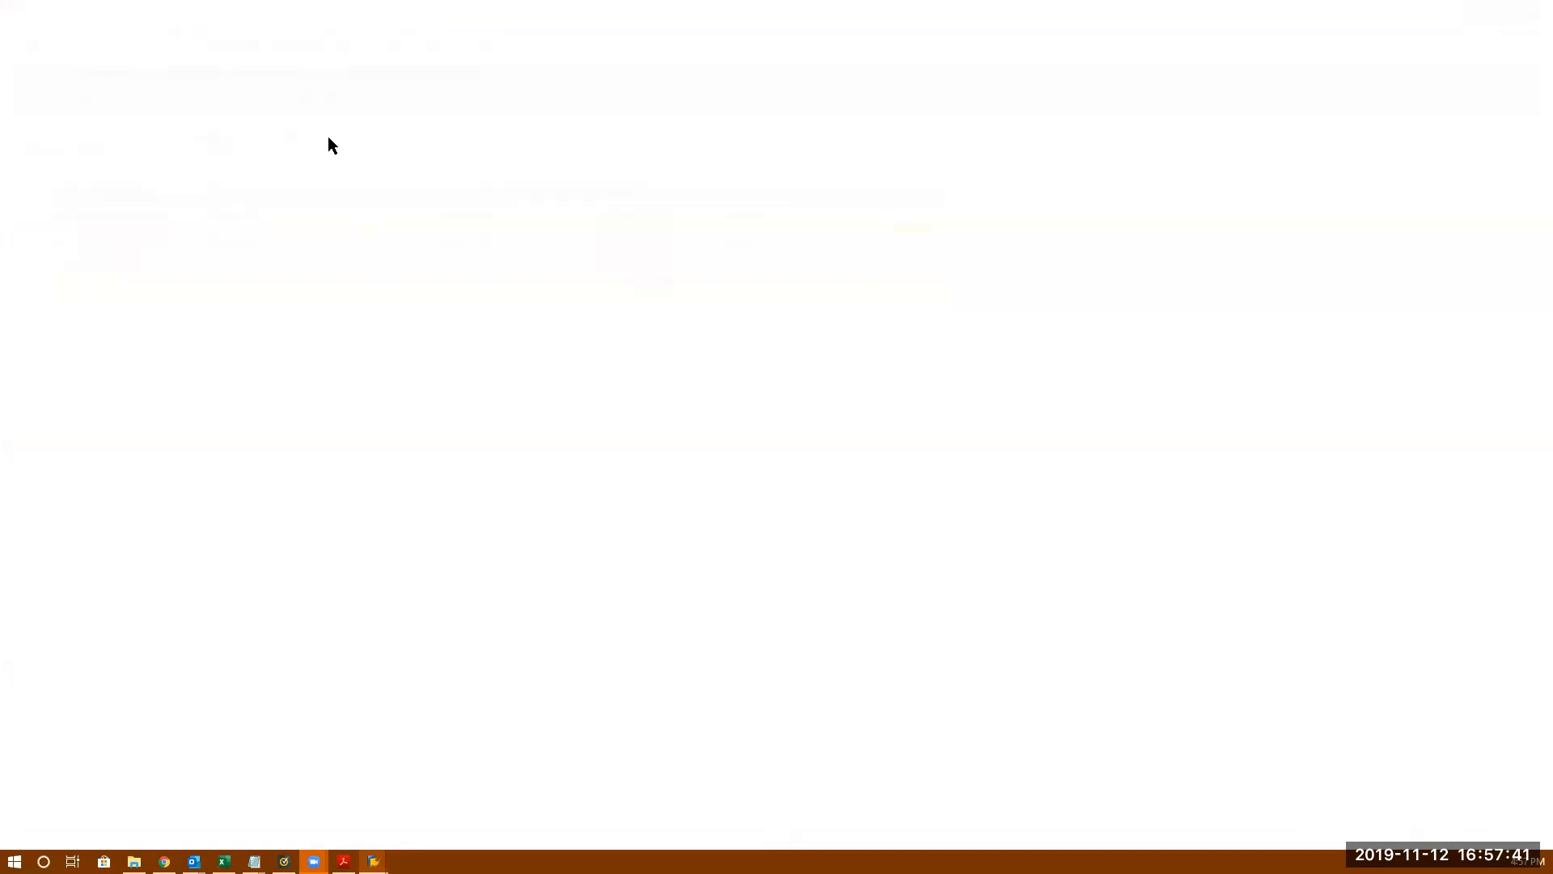
text(201934)
key(Return)
key(ctrl+a)
key(Delete)
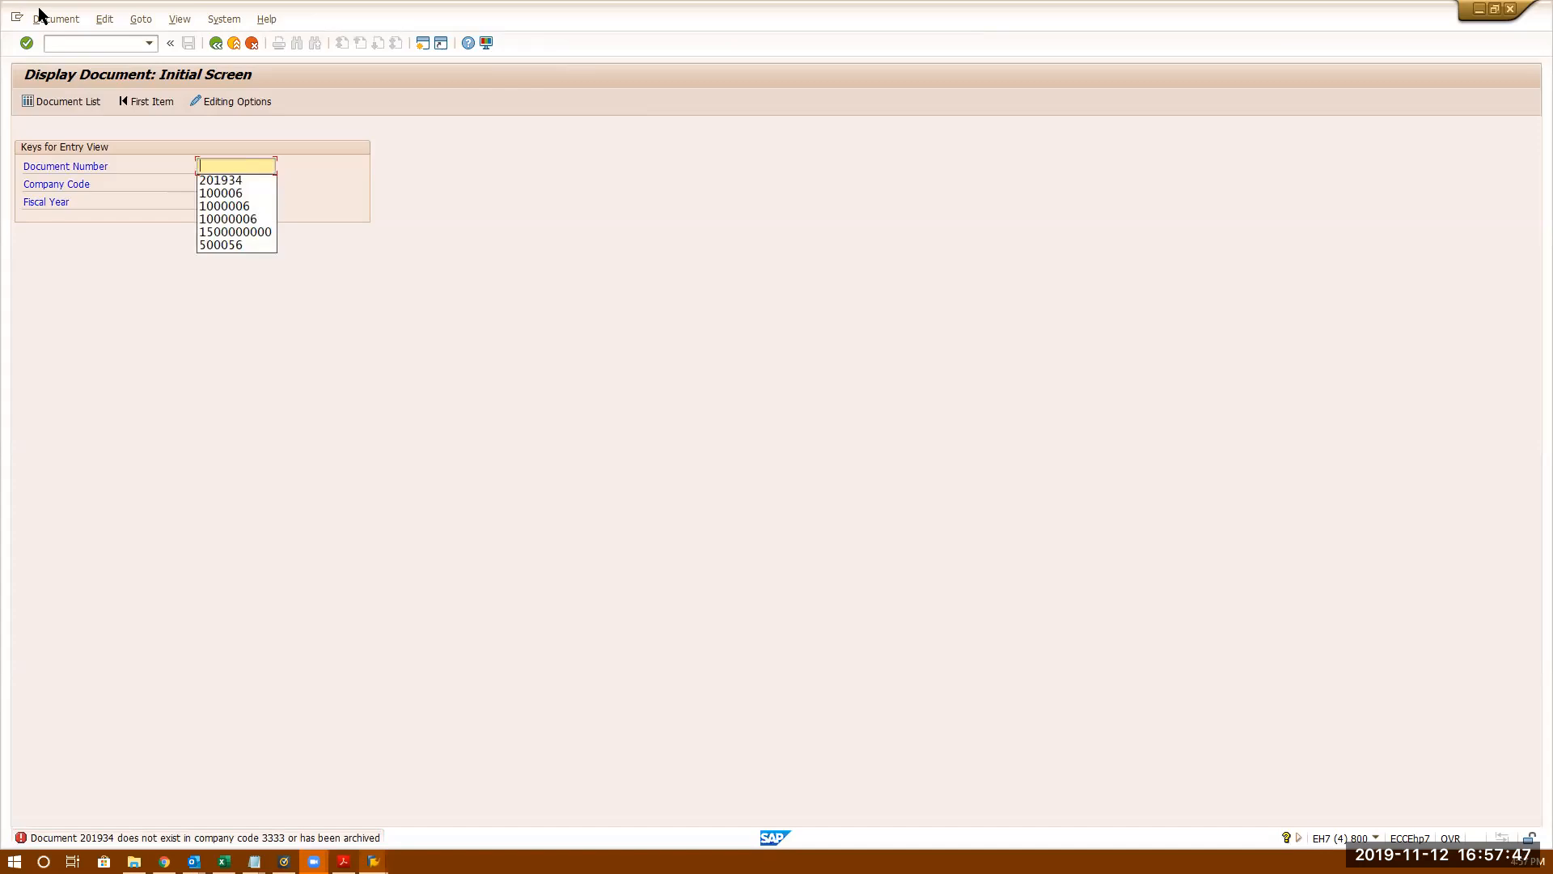
text(7000)
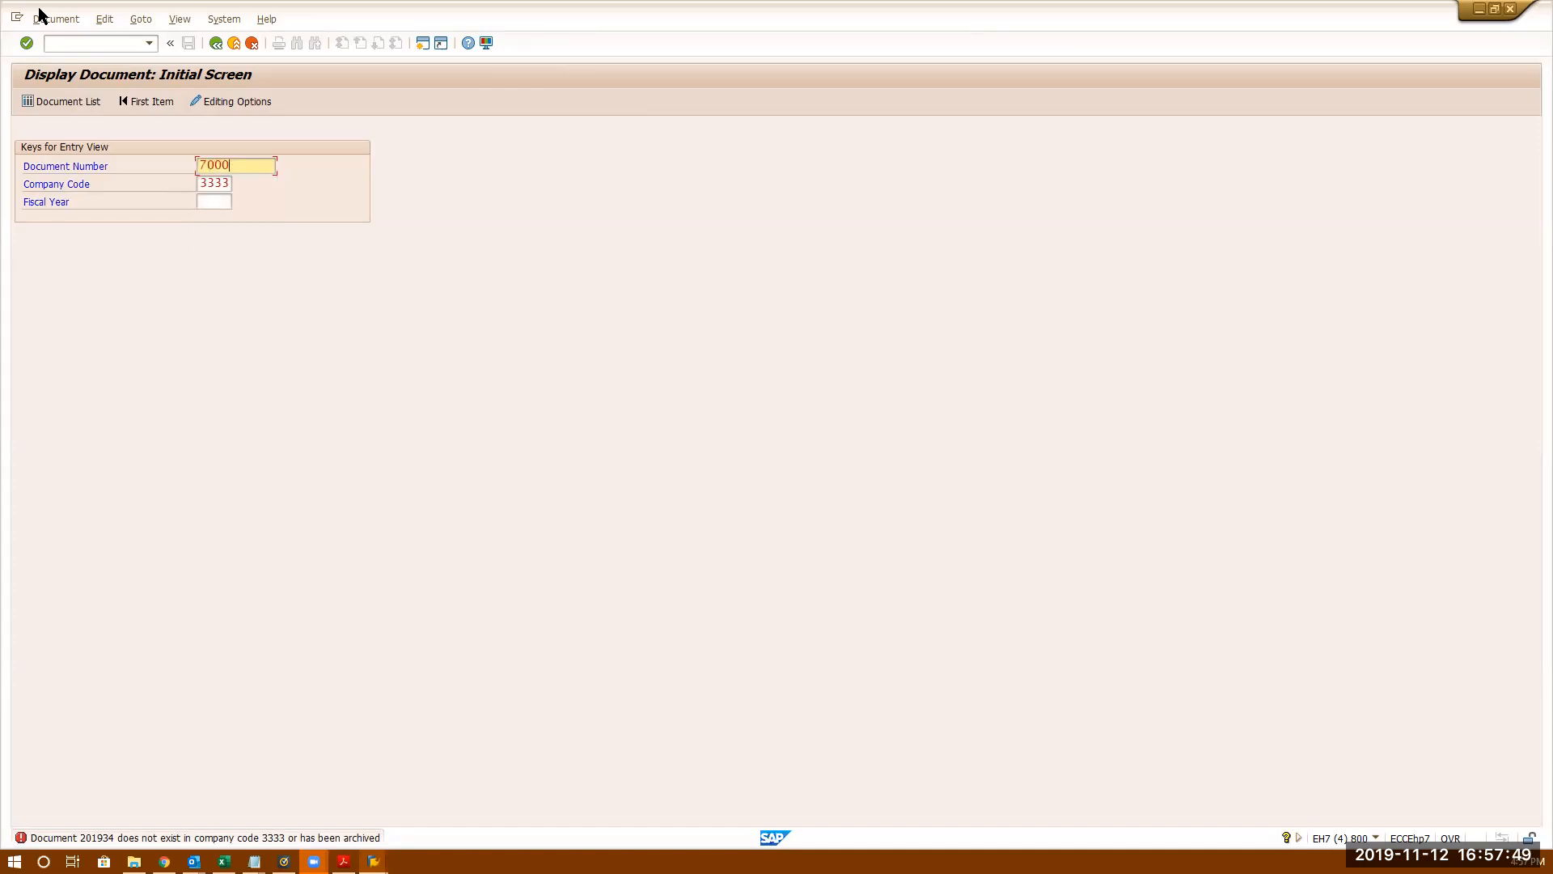
text(34)
key(Tab)
key(Tab)
text(2019)
key(Return)
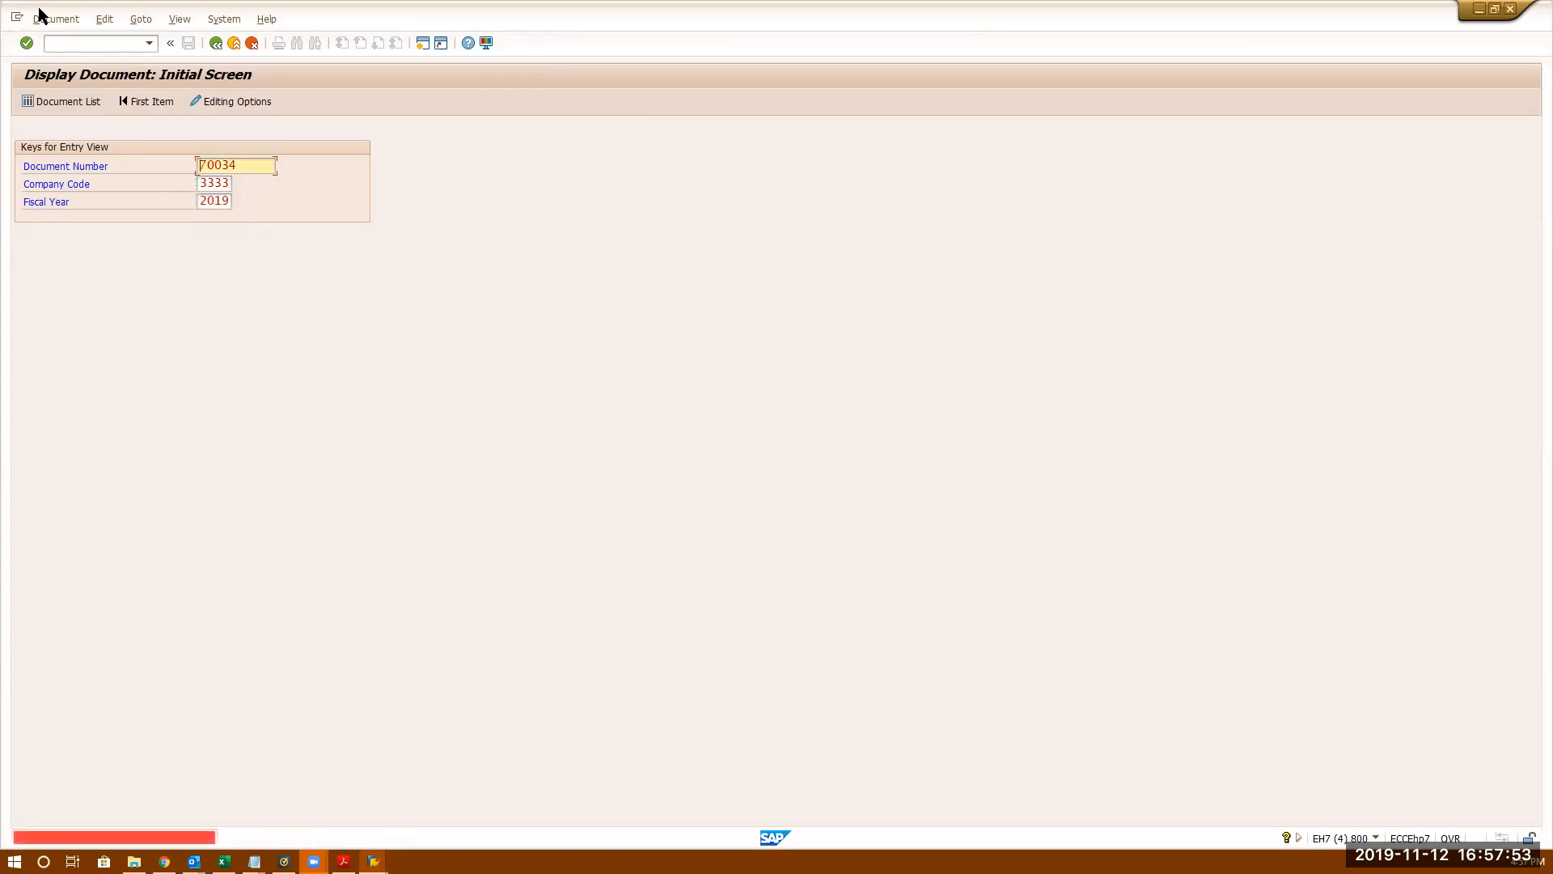
click(219, 164)
text(0)
key(Return)
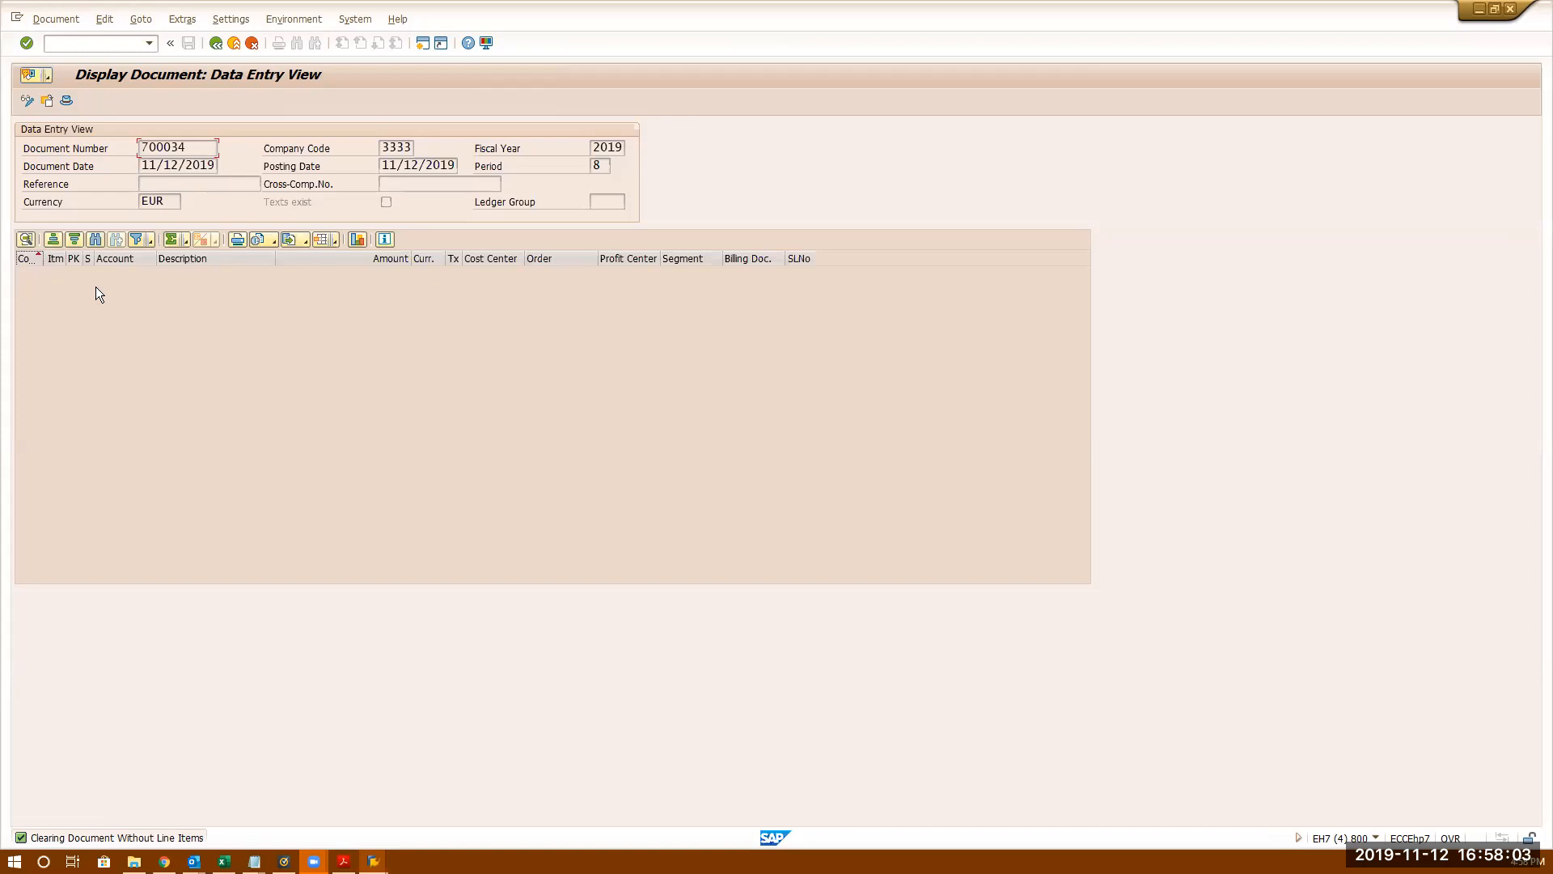
- List the items cleared by document 700034 via Environment > Payment Usage
click(294, 19)
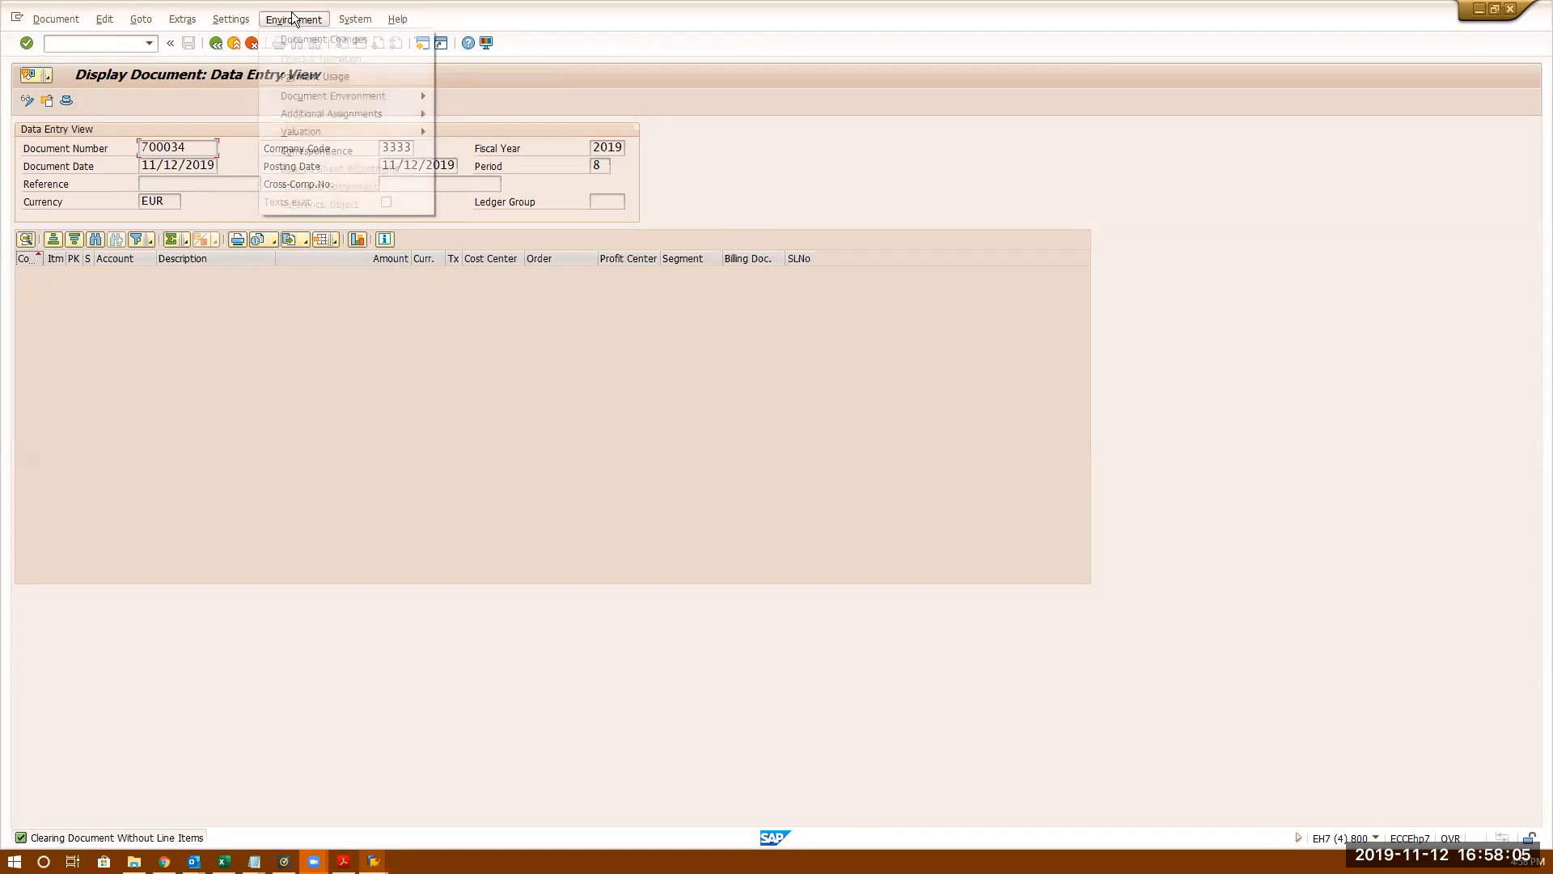
click(306, 77)
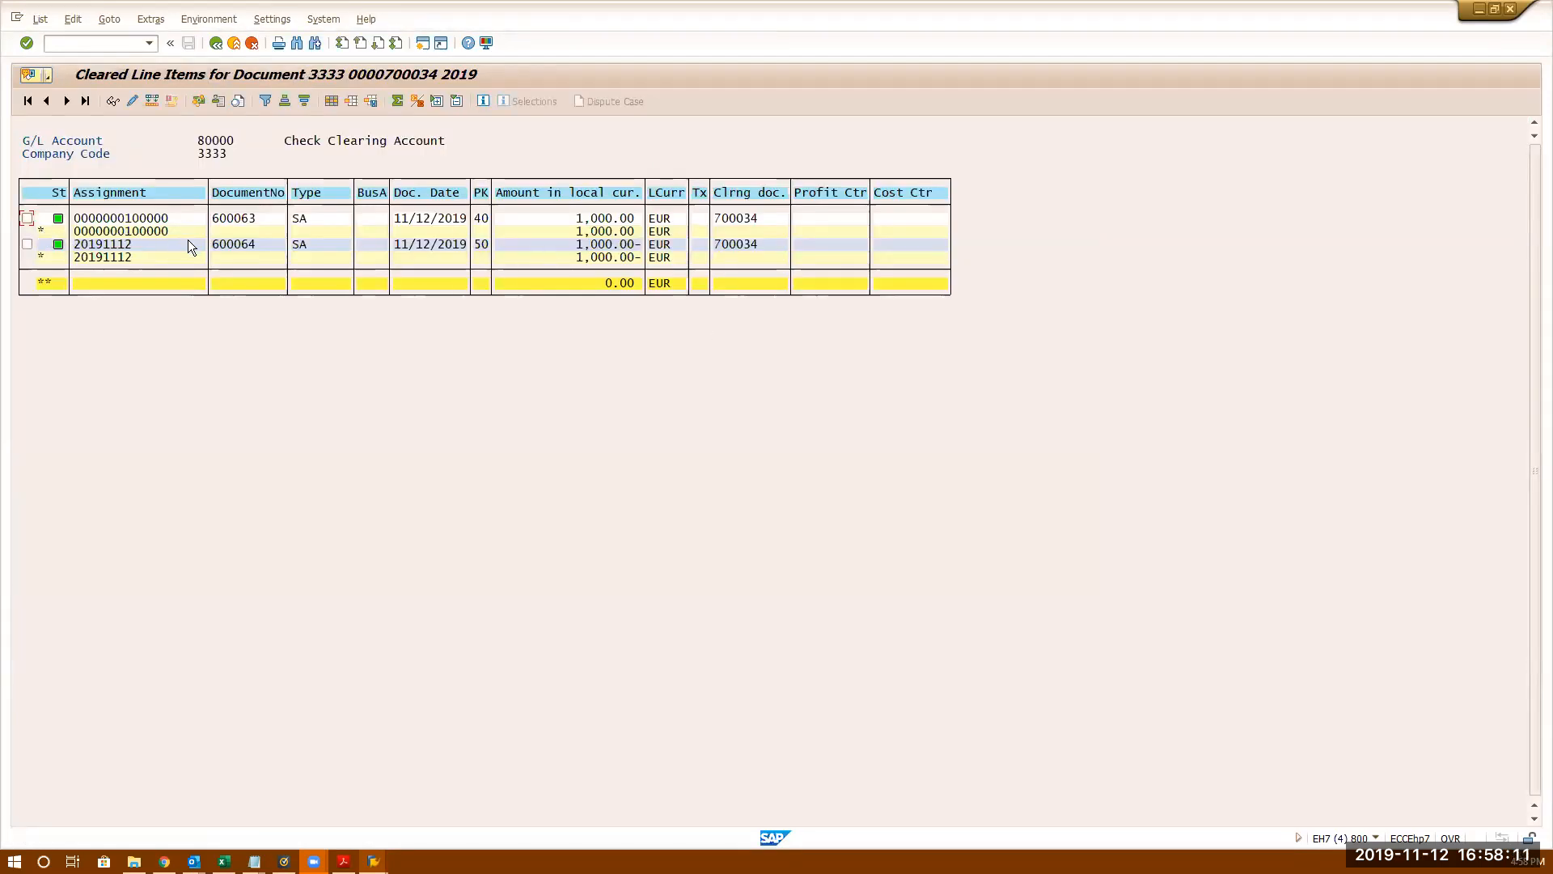
click(737, 218)
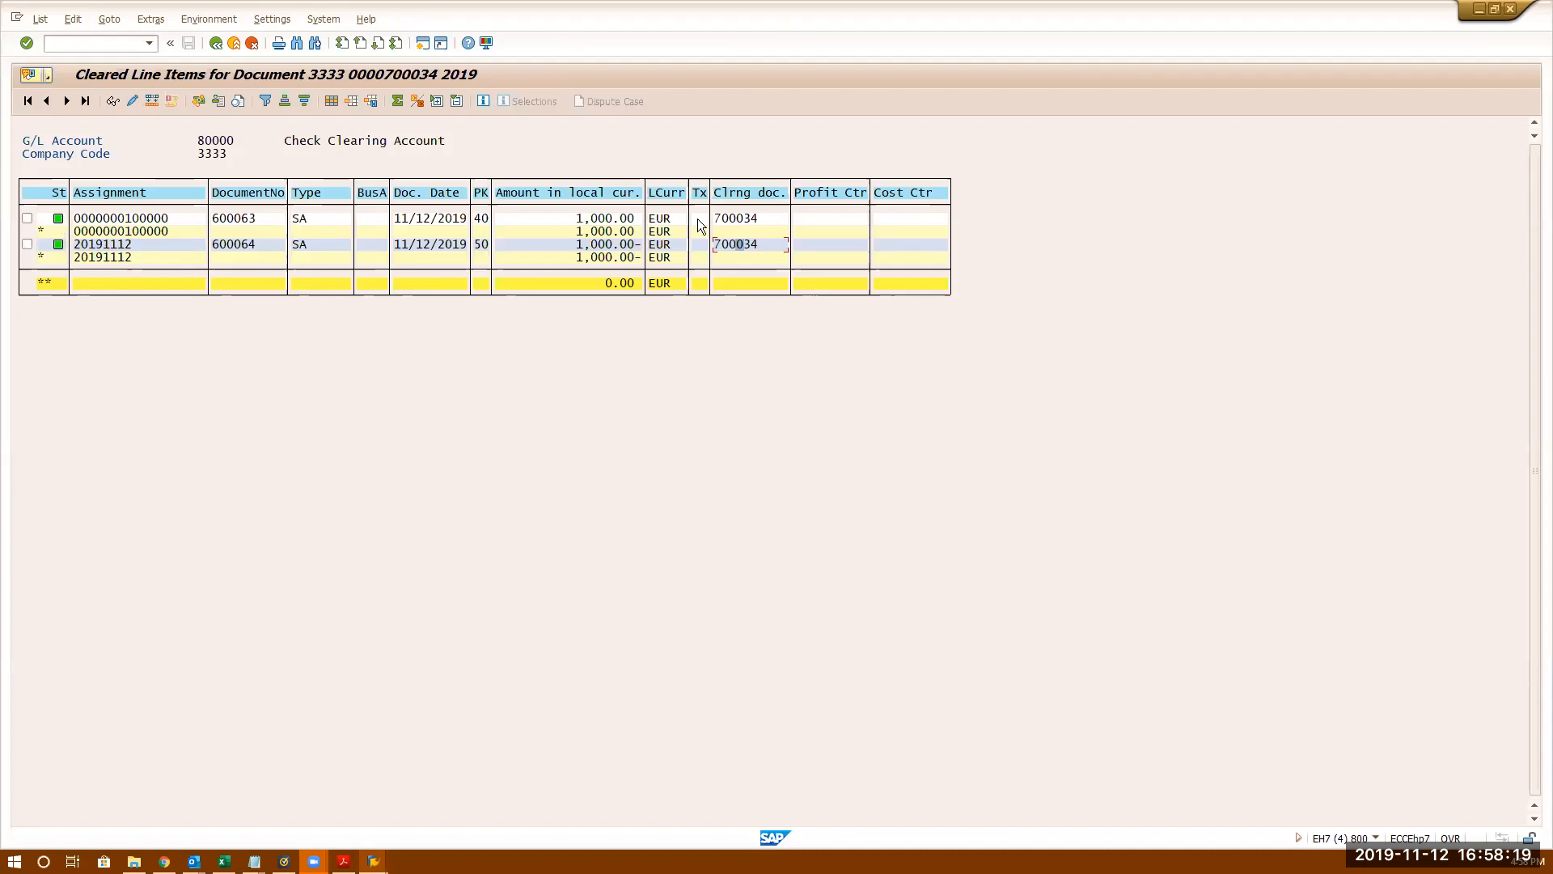
click(735, 221)
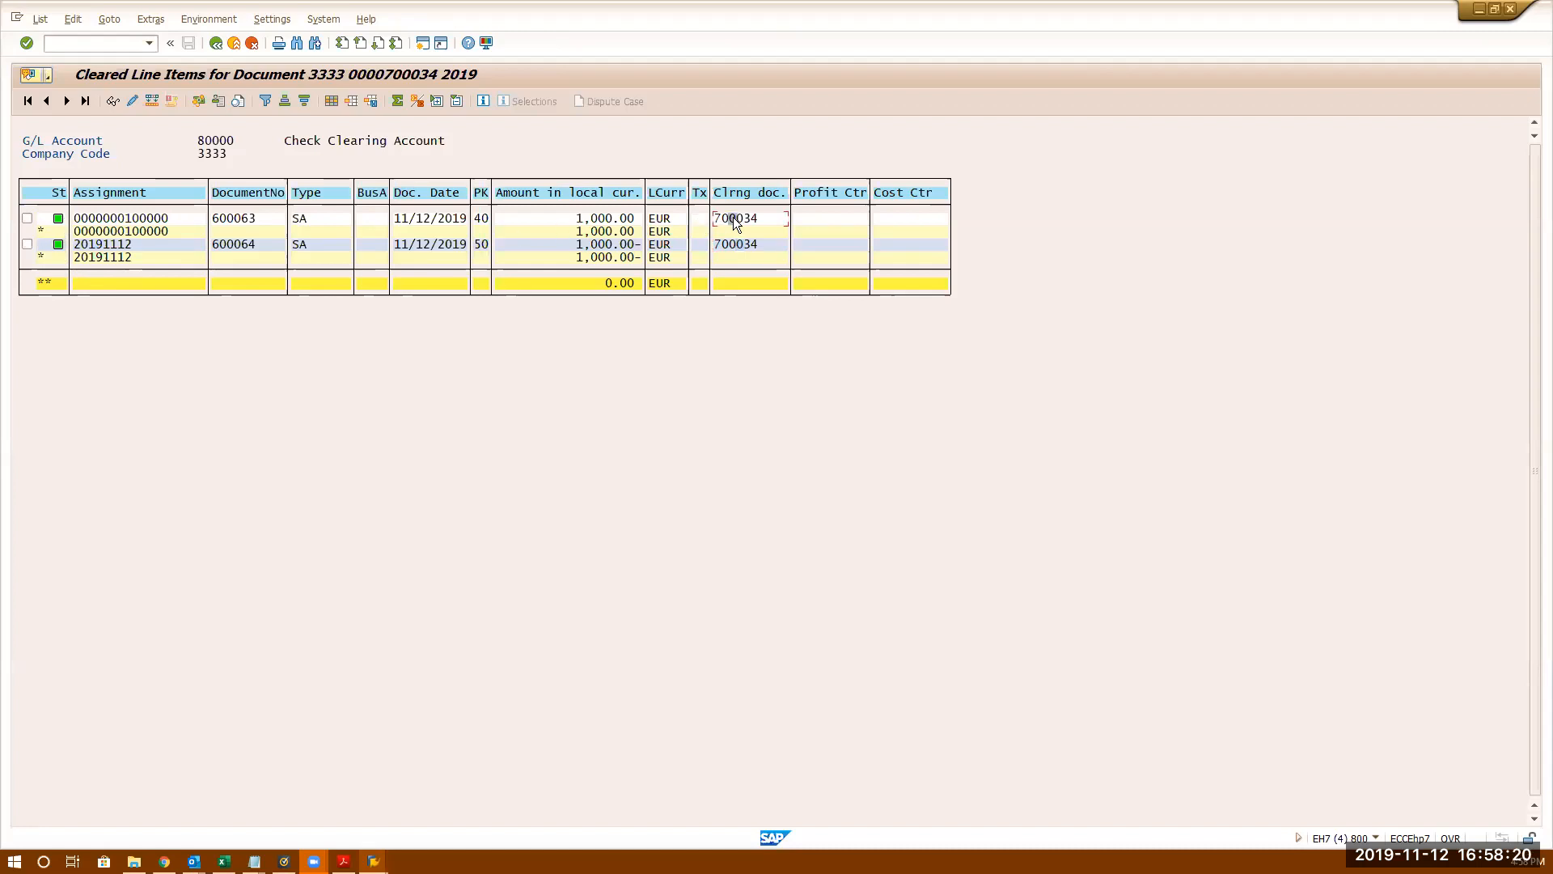
- Add the Clearing date column to the layout, showing 11/12/2019 for both items
click(331, 100)
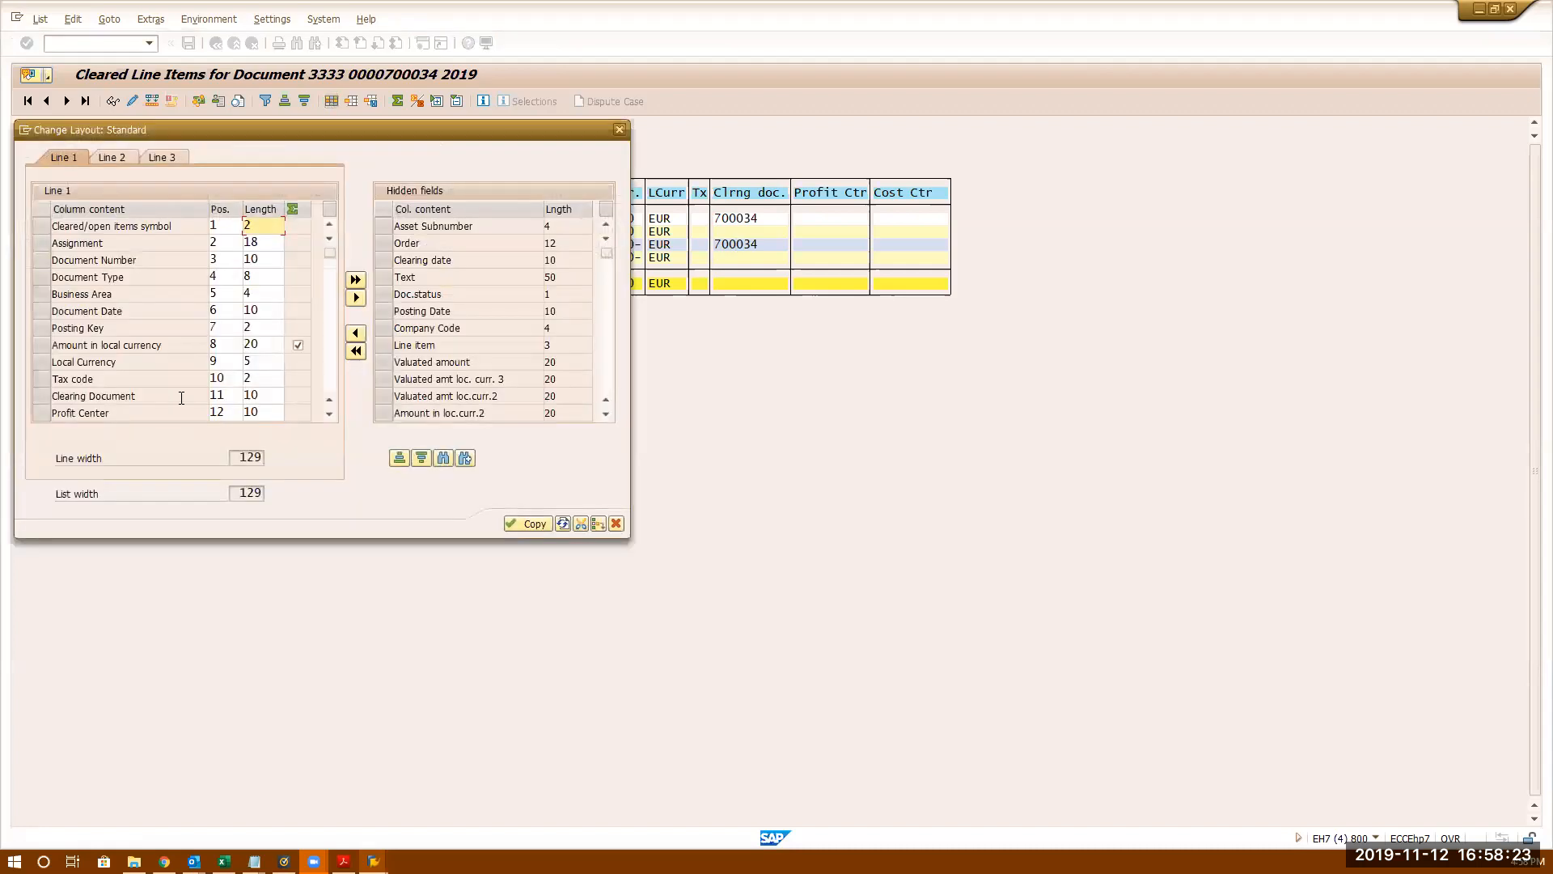
click(401, 260)
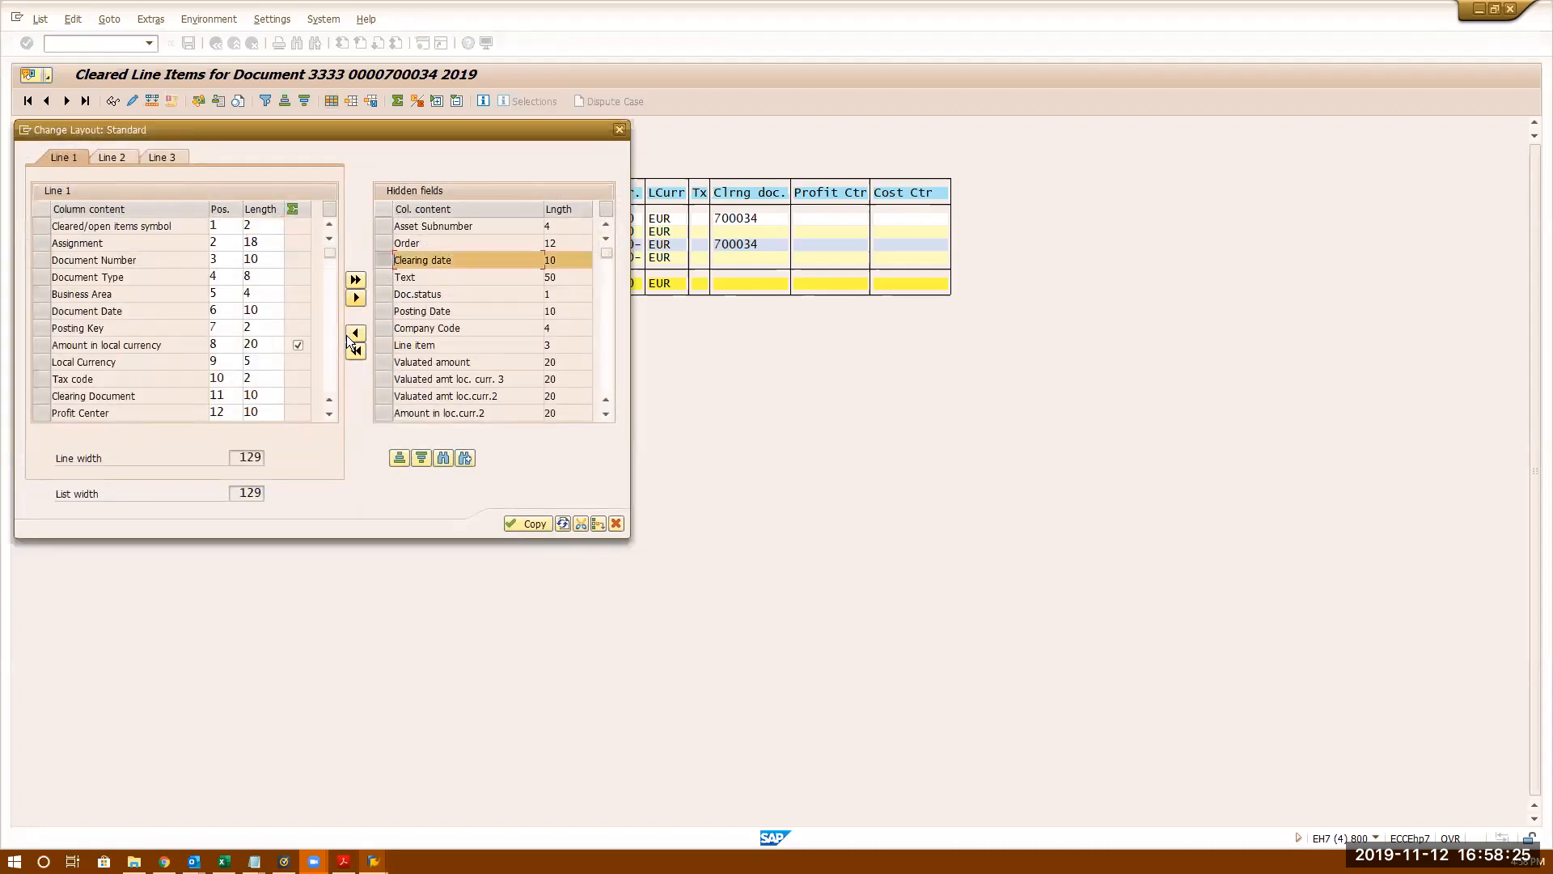
click(532, 523)
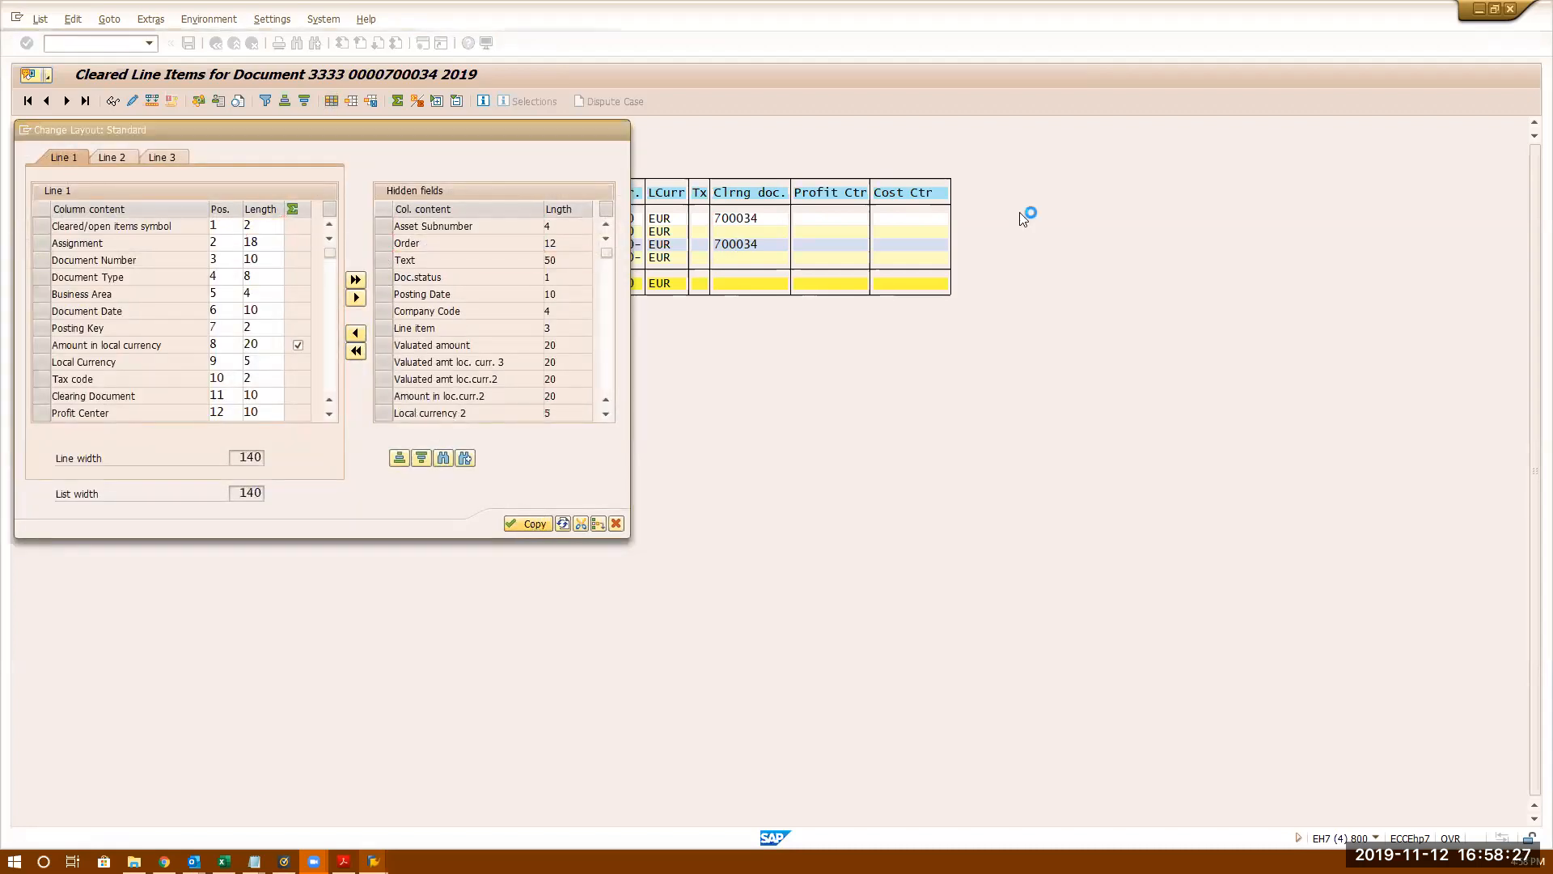
click(995, 222)
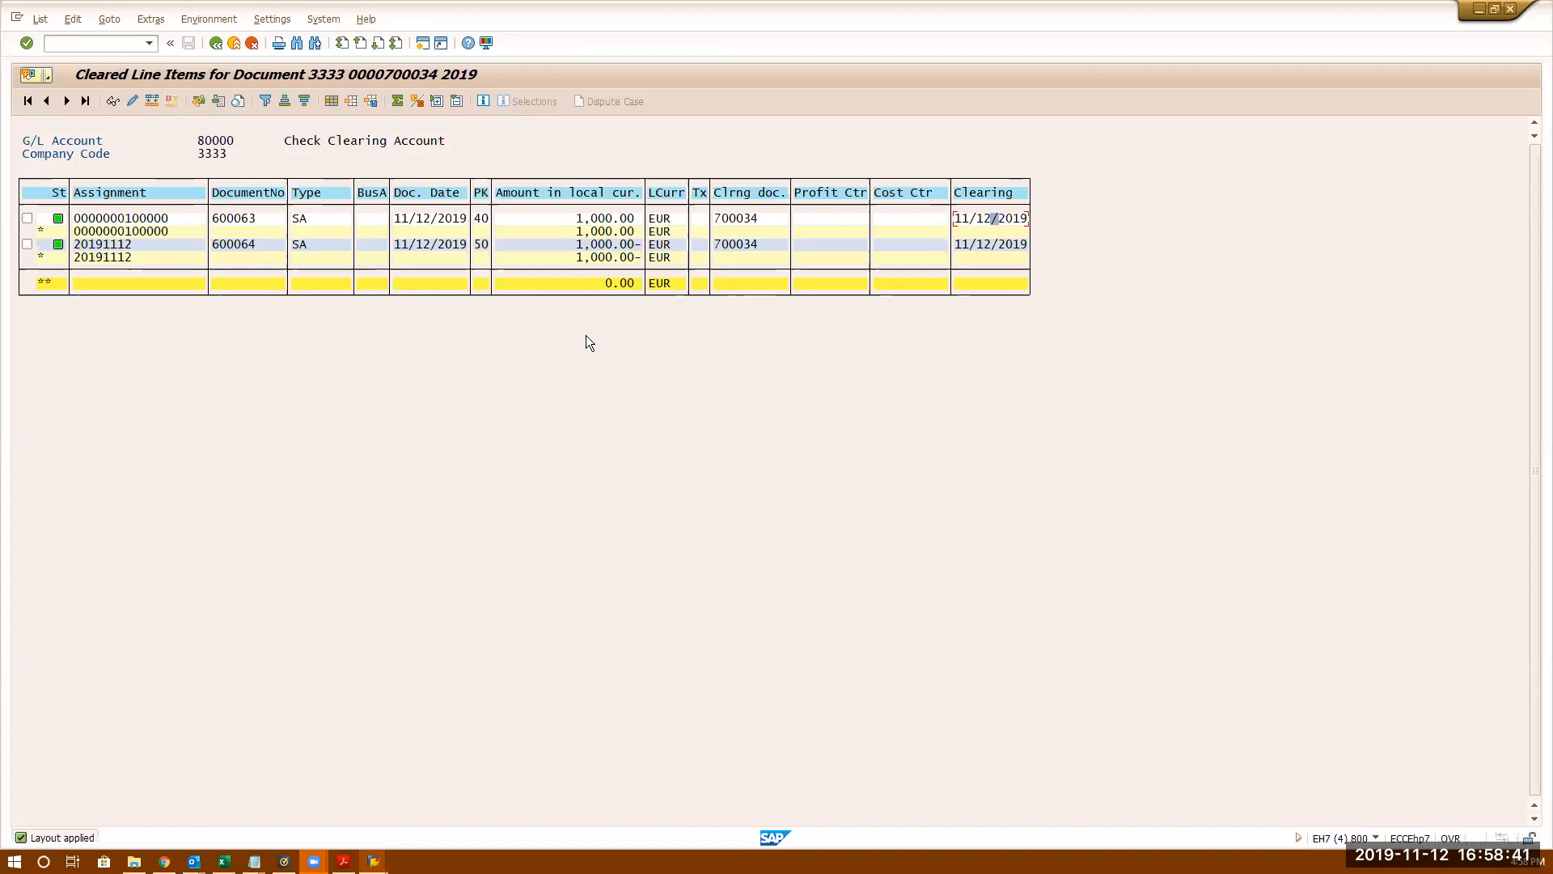
- Open FB01 and exit it without posting, discarding the unsaved data
click(107, 44)
text(/nfb01)
key(Return)
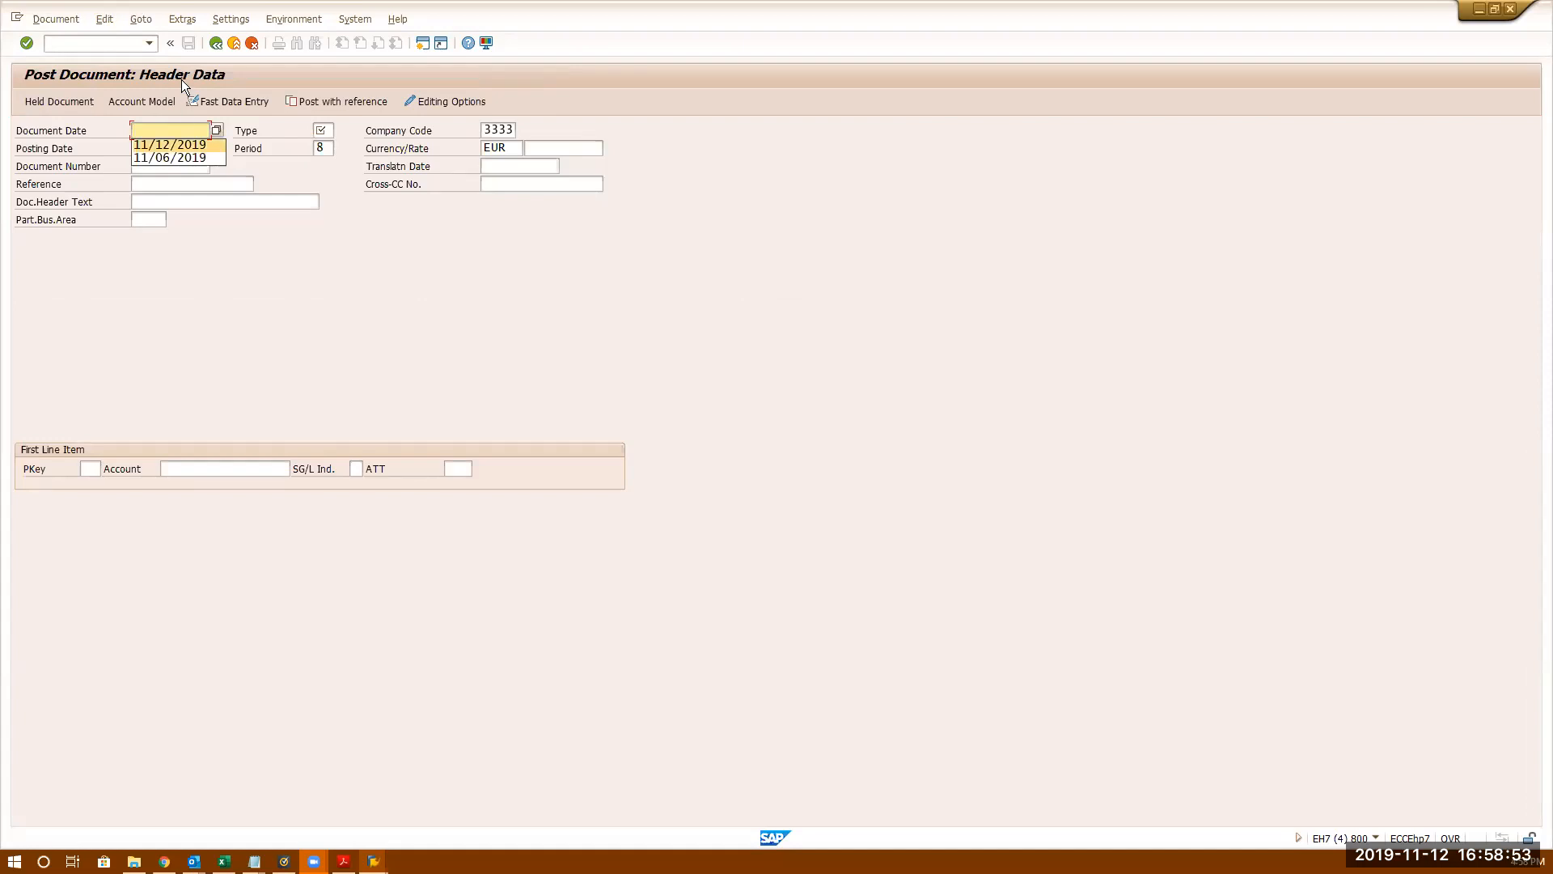
click(220, 43)
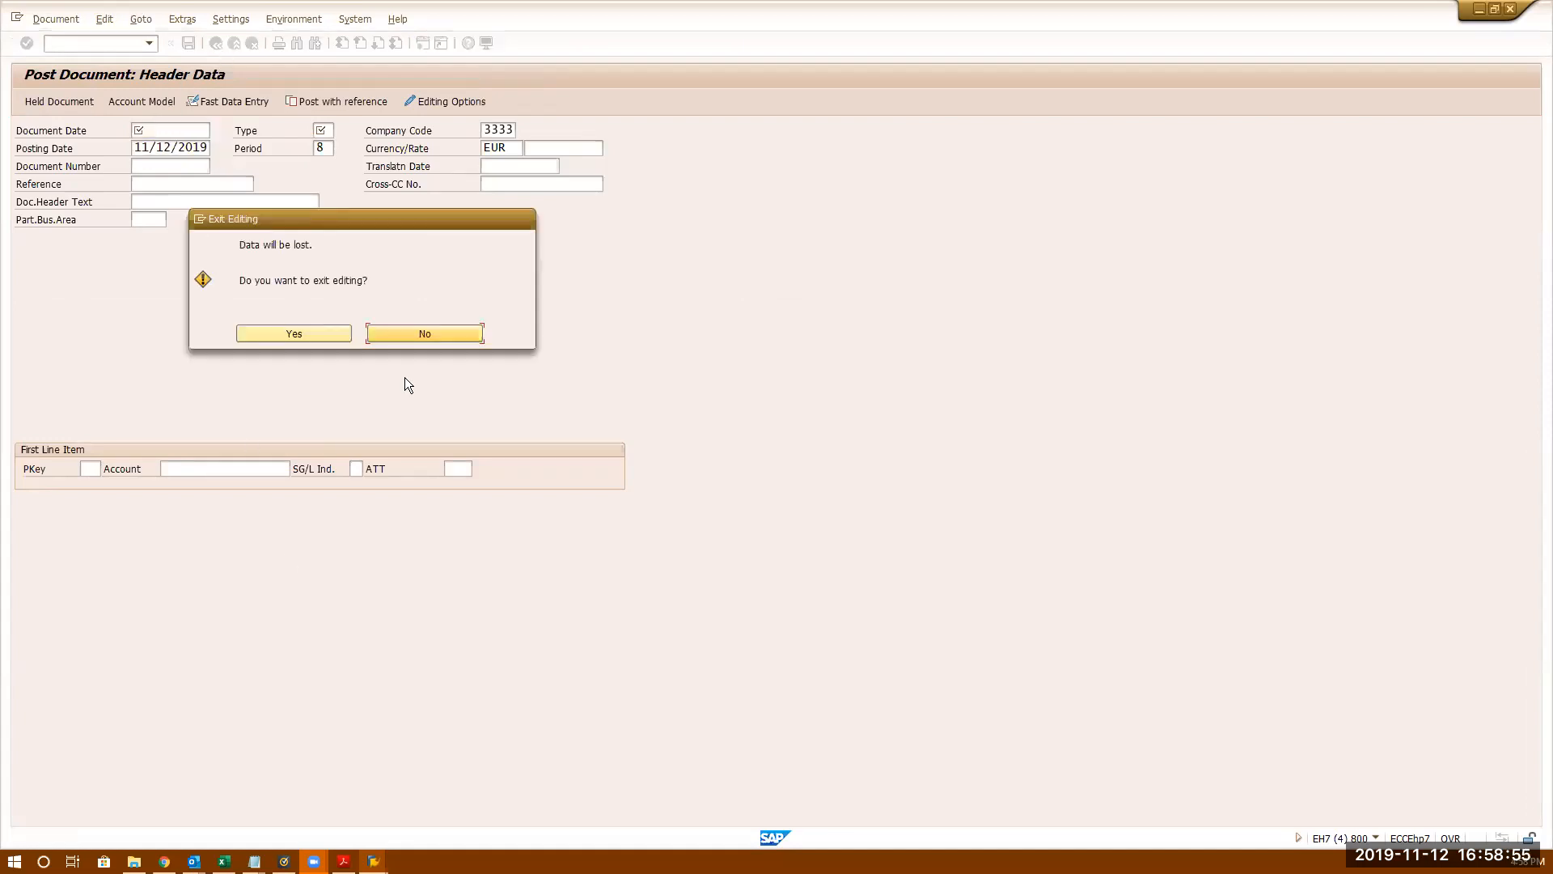
click(318, 331)
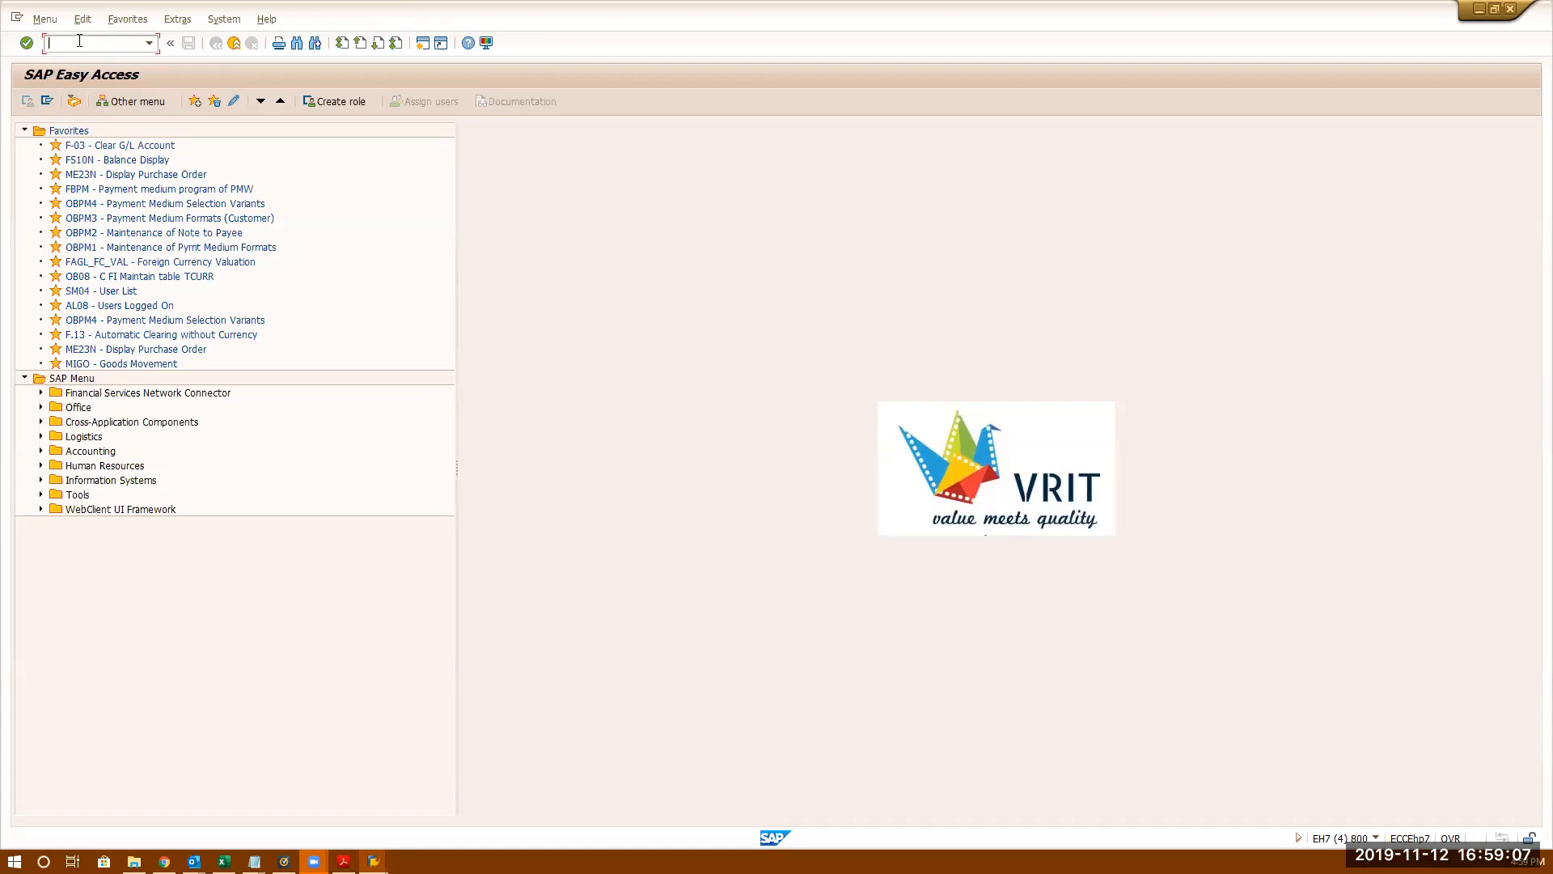
- In FB08, enter document 700034 with reversal reason 05 Accrual
text(bf08)
key(BackSpace)
key(BackSpace)
text(fb08)
key(Return)
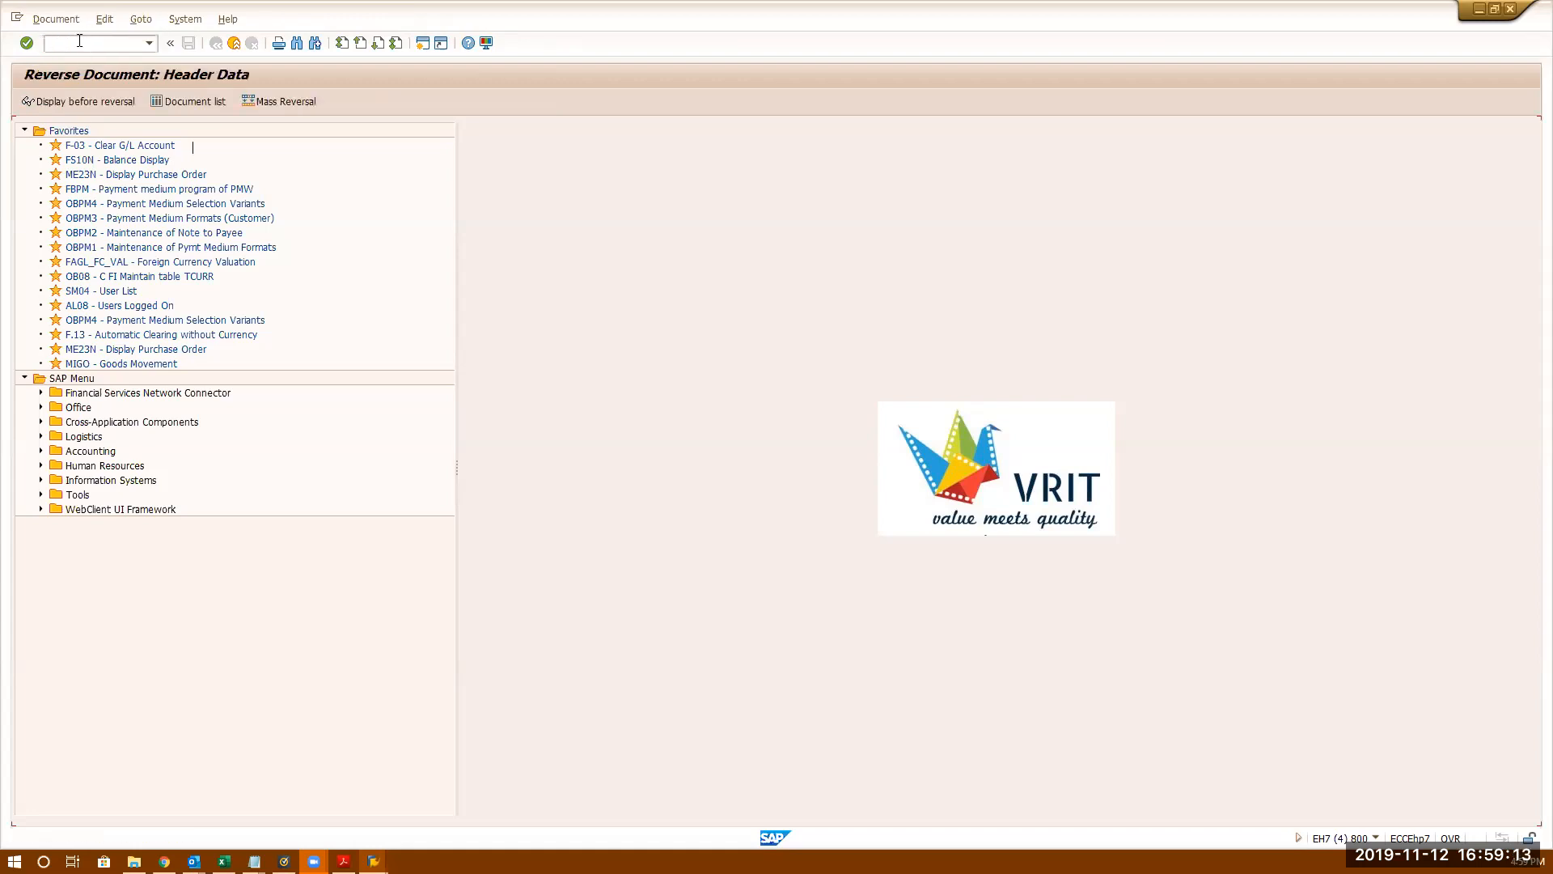
text(700034)
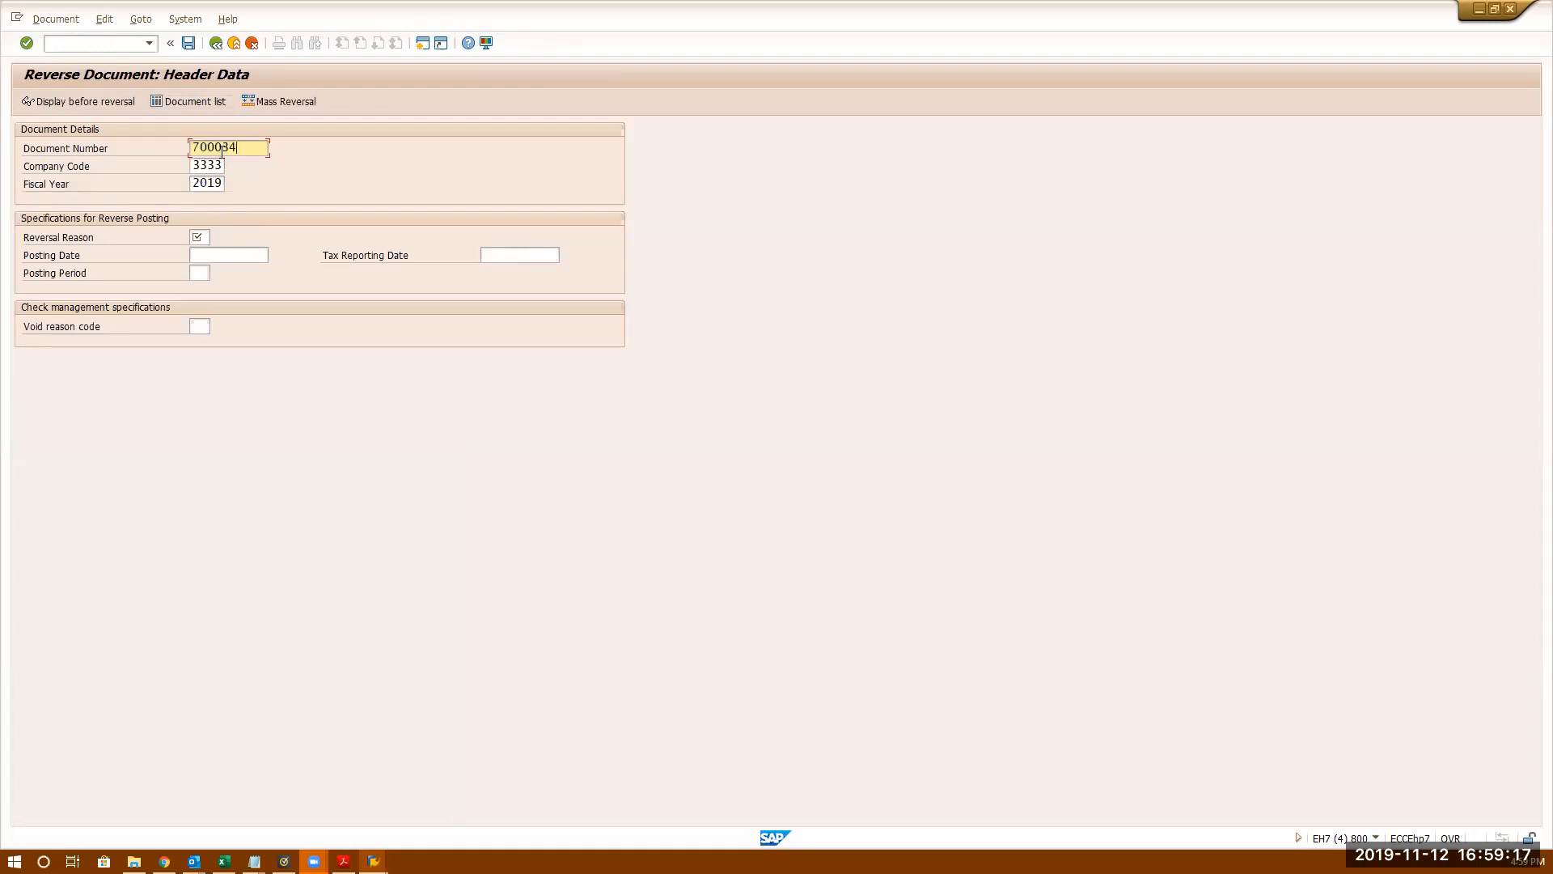
drag(253, 147, 173, 146)
click(202, 237)
click(217, 238)
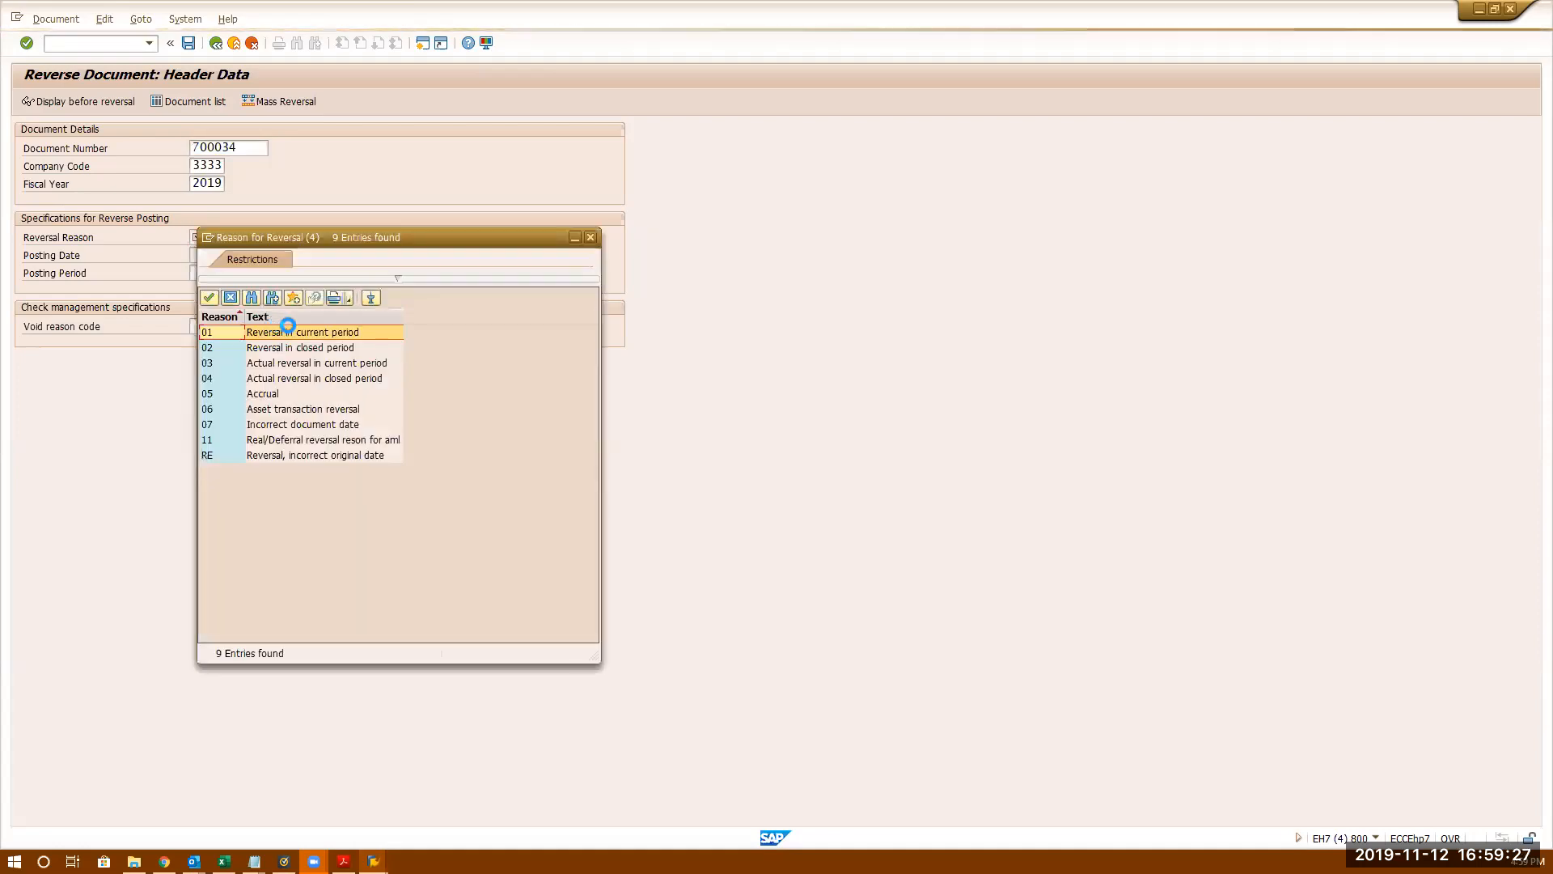
click(304, 425)
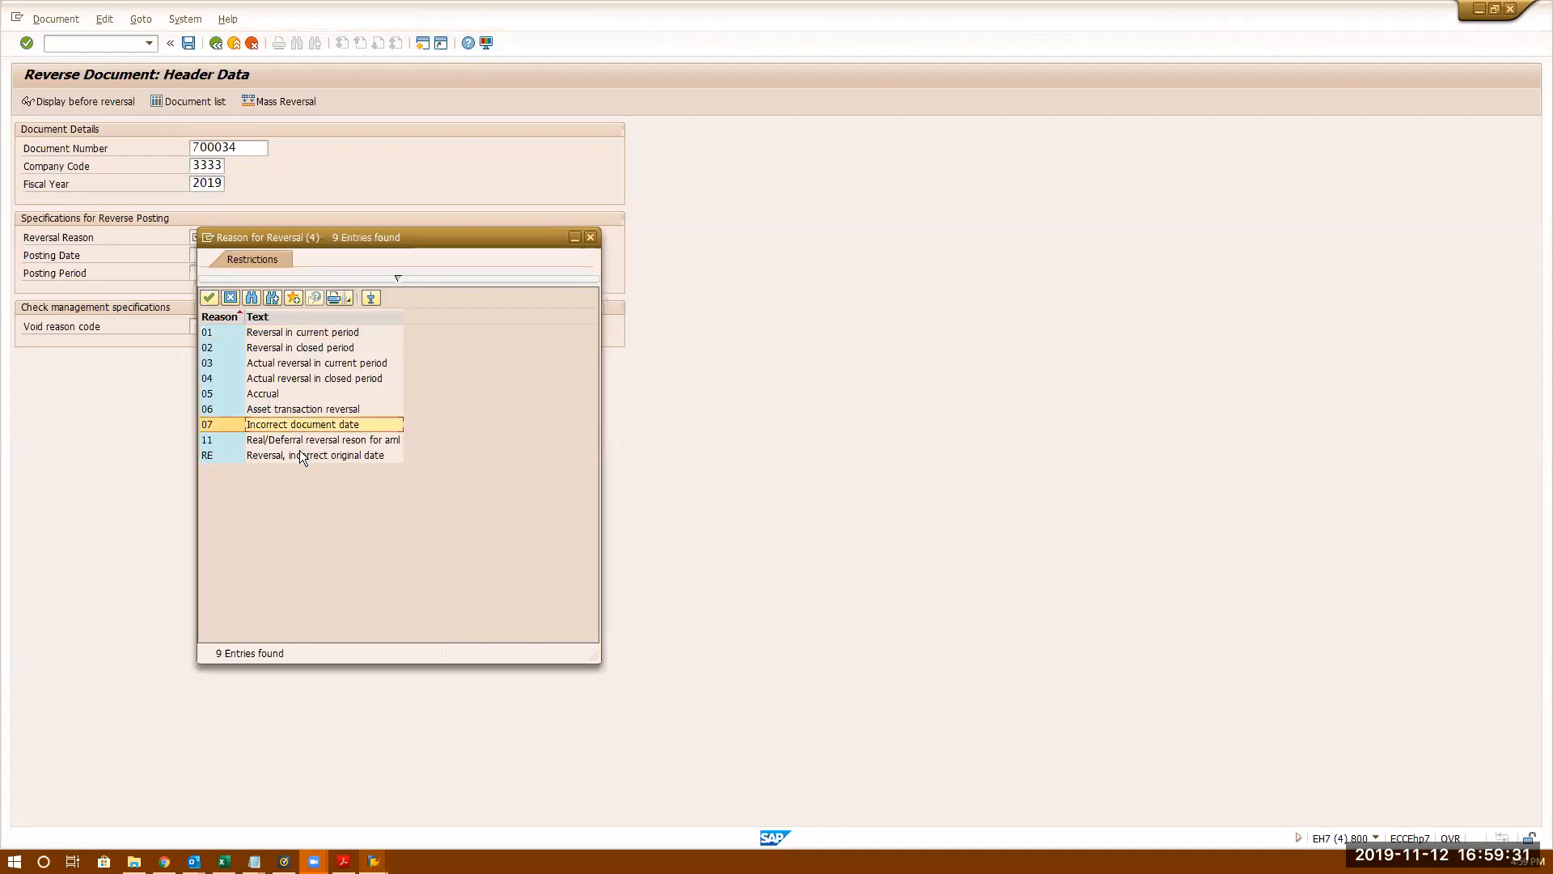
double_click(294, 393)
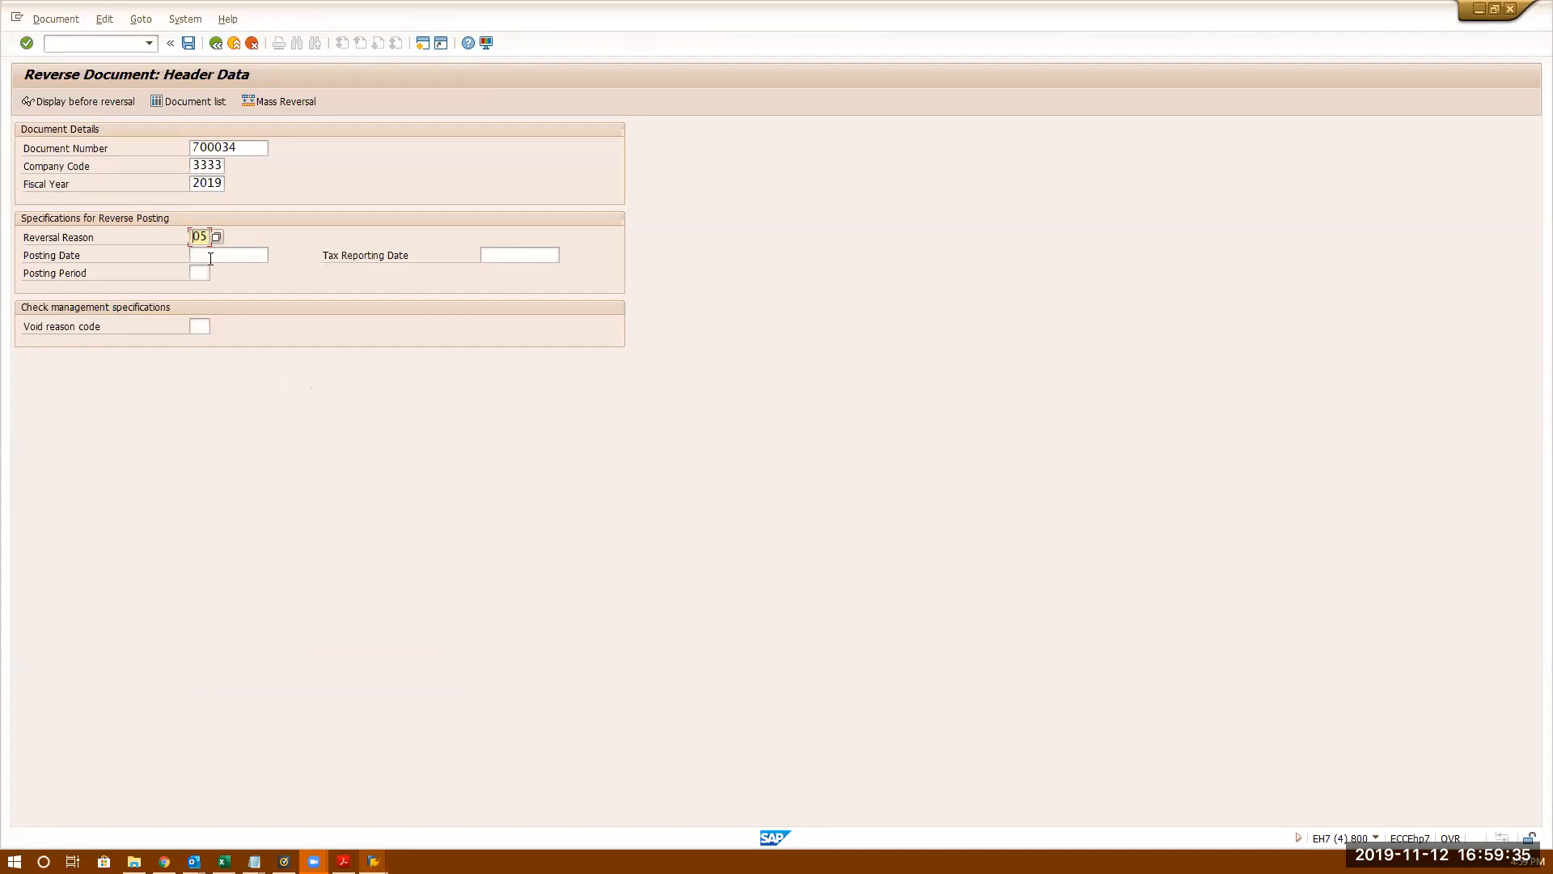
click(210, 256)
click(199, 272)
- Post the reversal of document 700034, which is refused as non-reversible
click(56, 18)
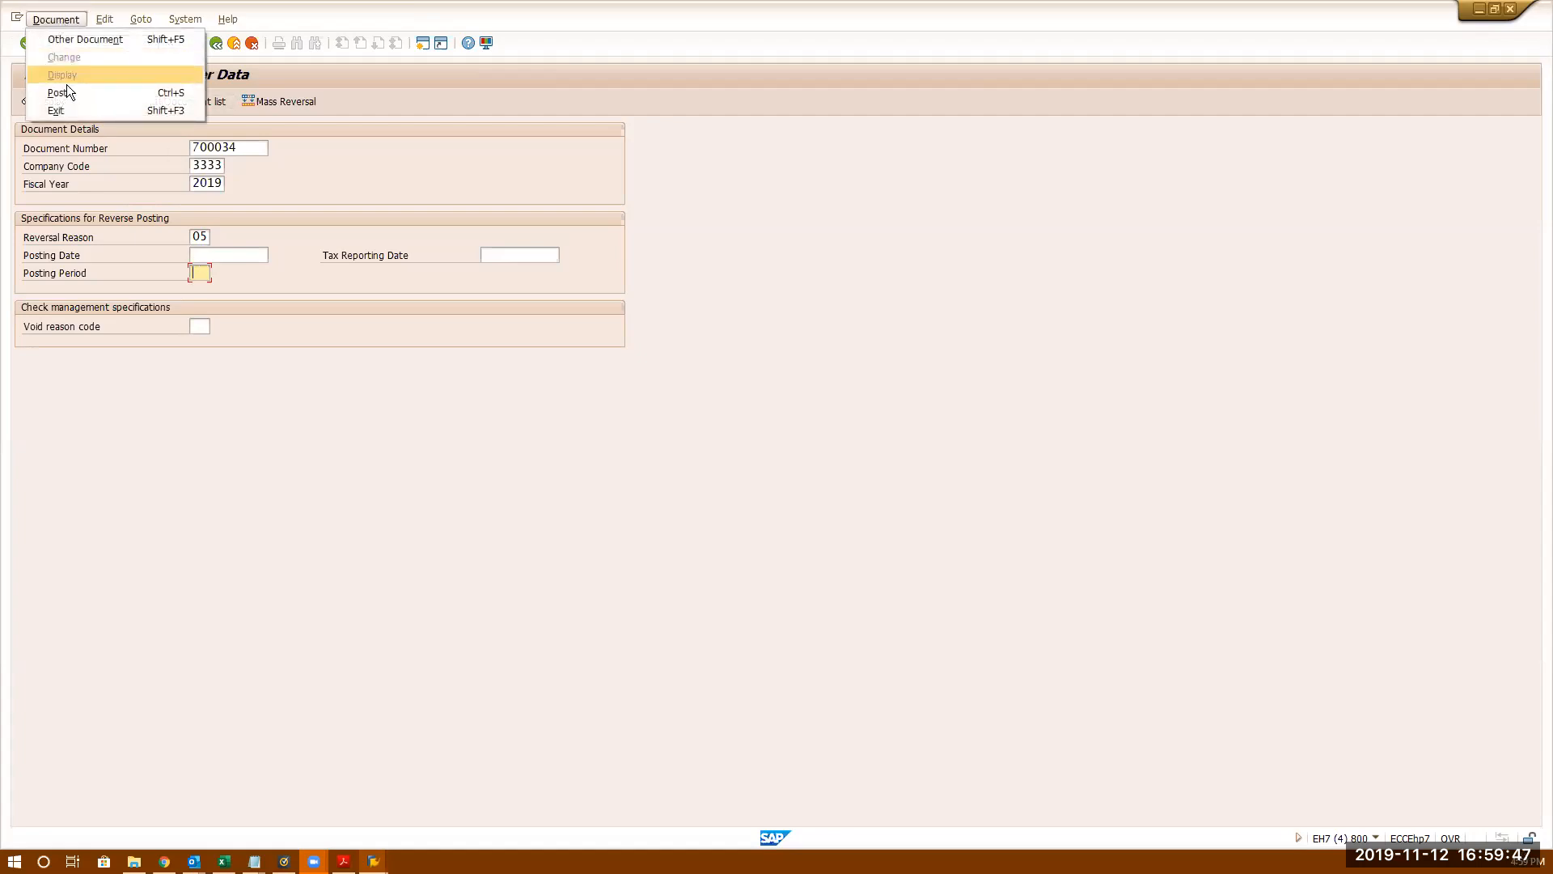
click(68, 89)
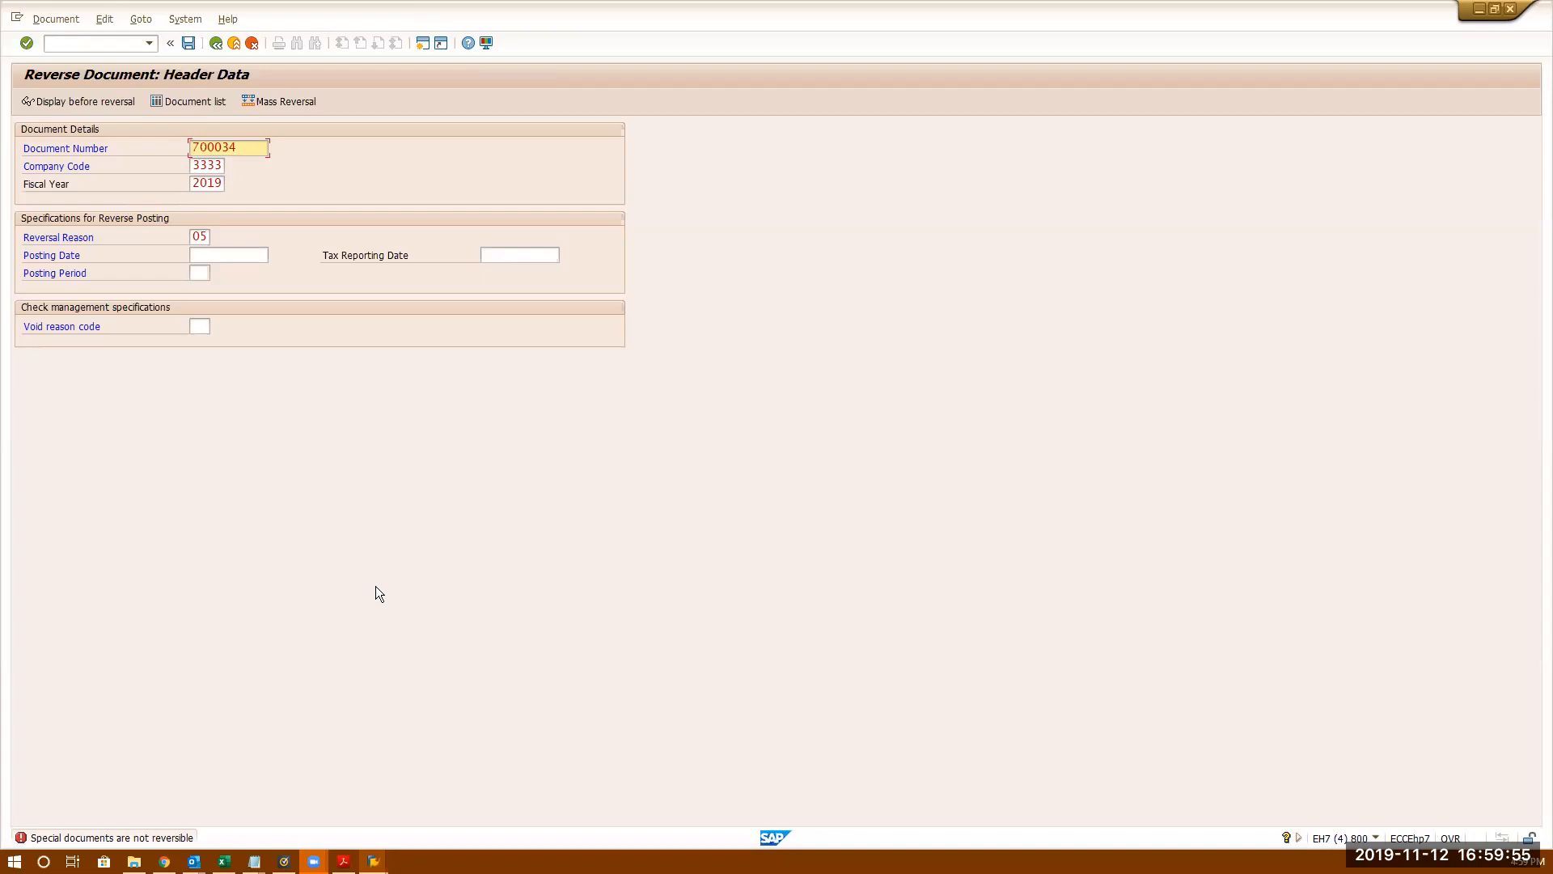
click(187, 42)
drag(239, 147, 192, 147)
click(192, 147)
- Open FBRA for clearing document 700034 with fiscal year 2019
click(116, 44)
text(/nfbra)
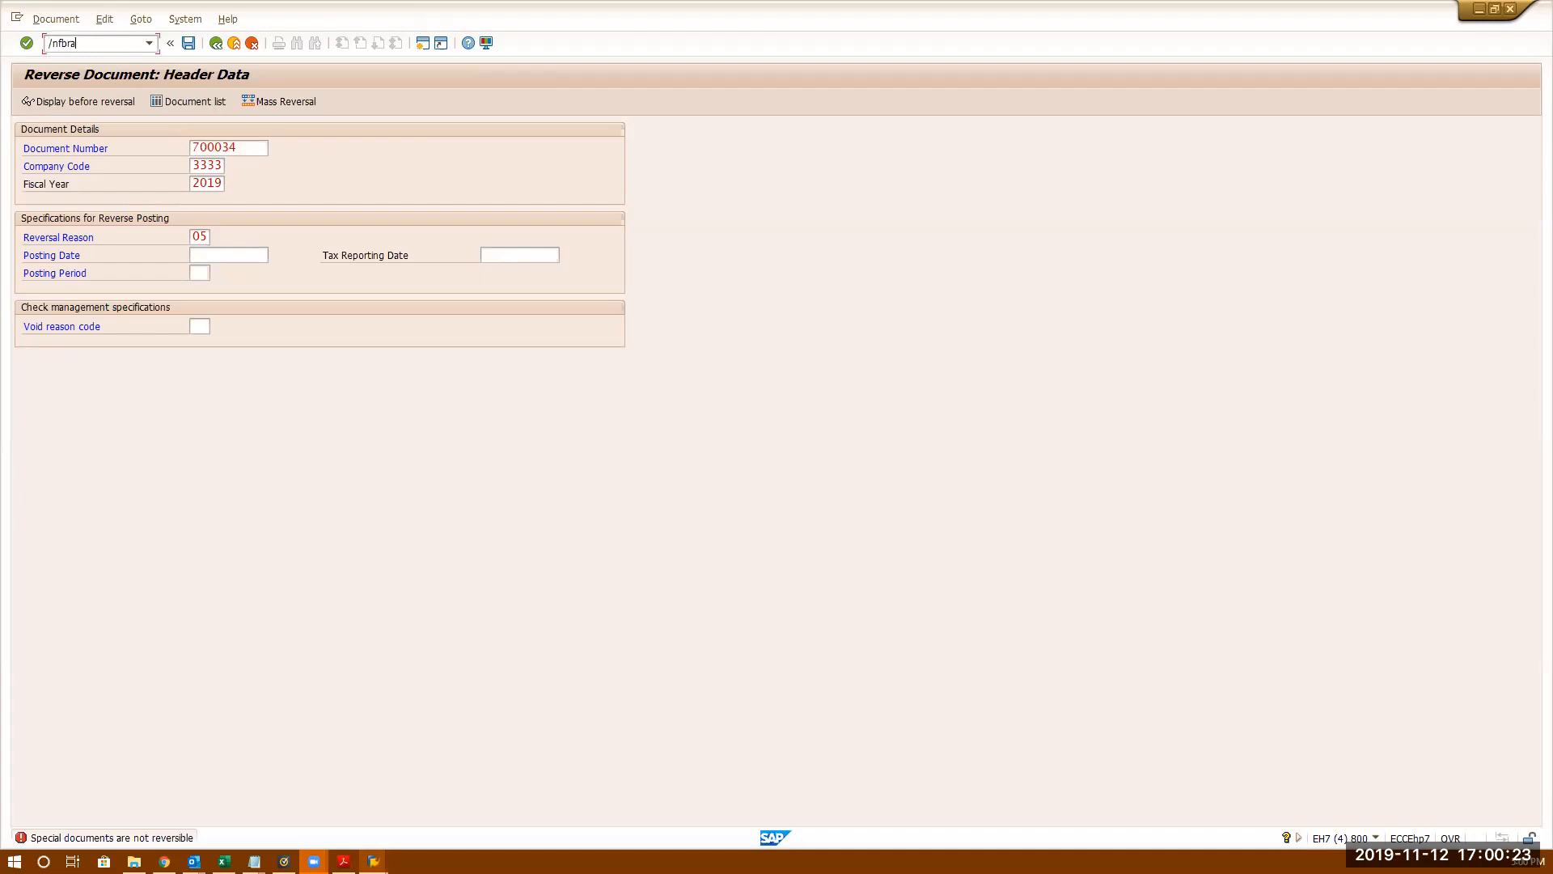
key(Return)
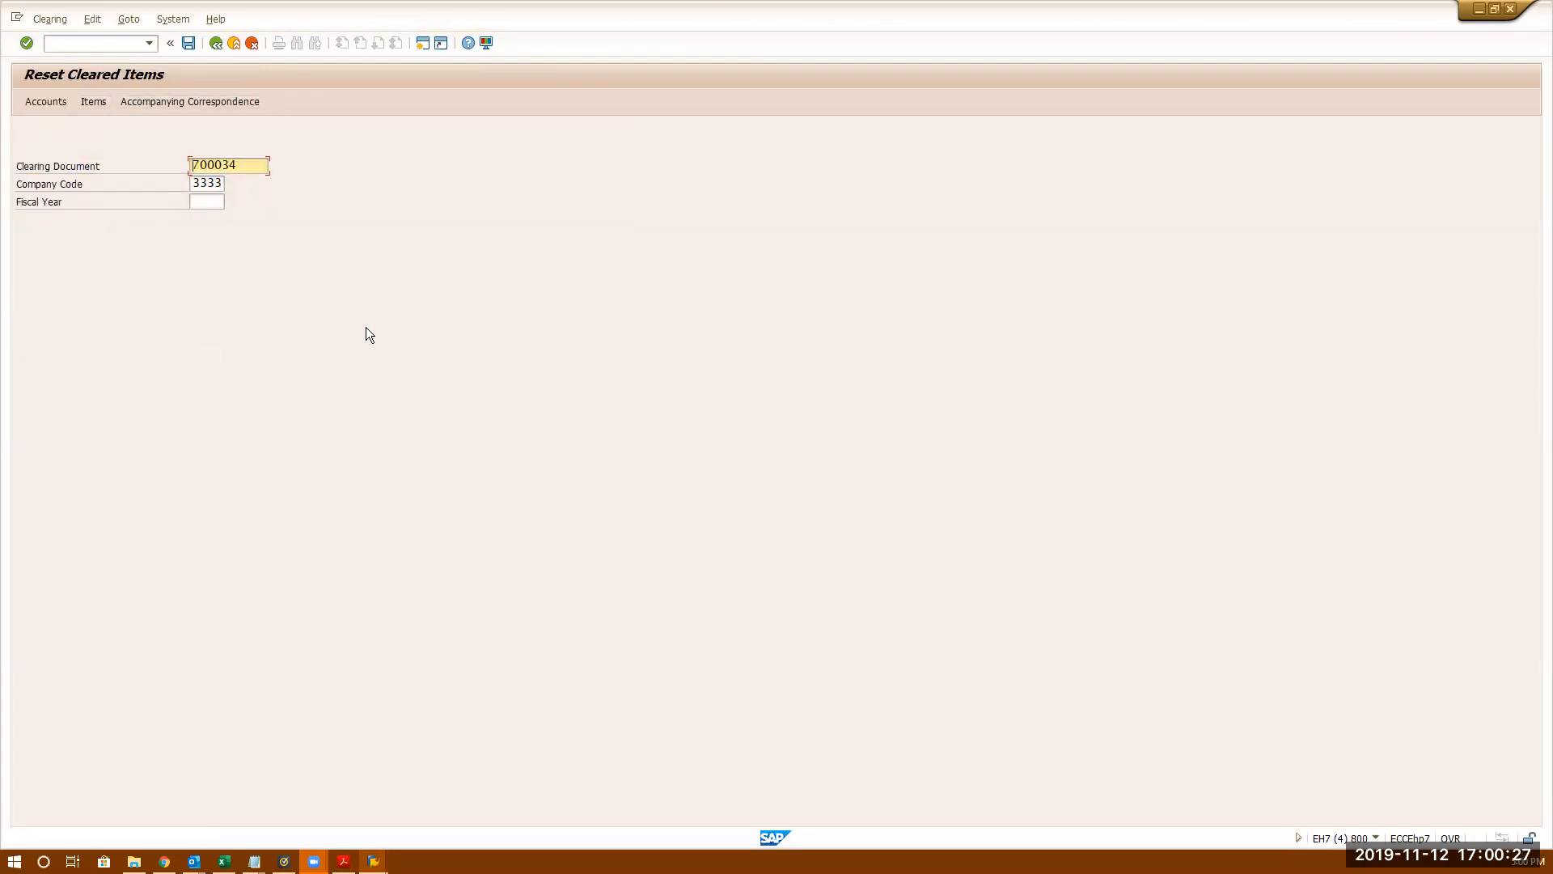
click(203, 202)
text(2019)
key(Return)
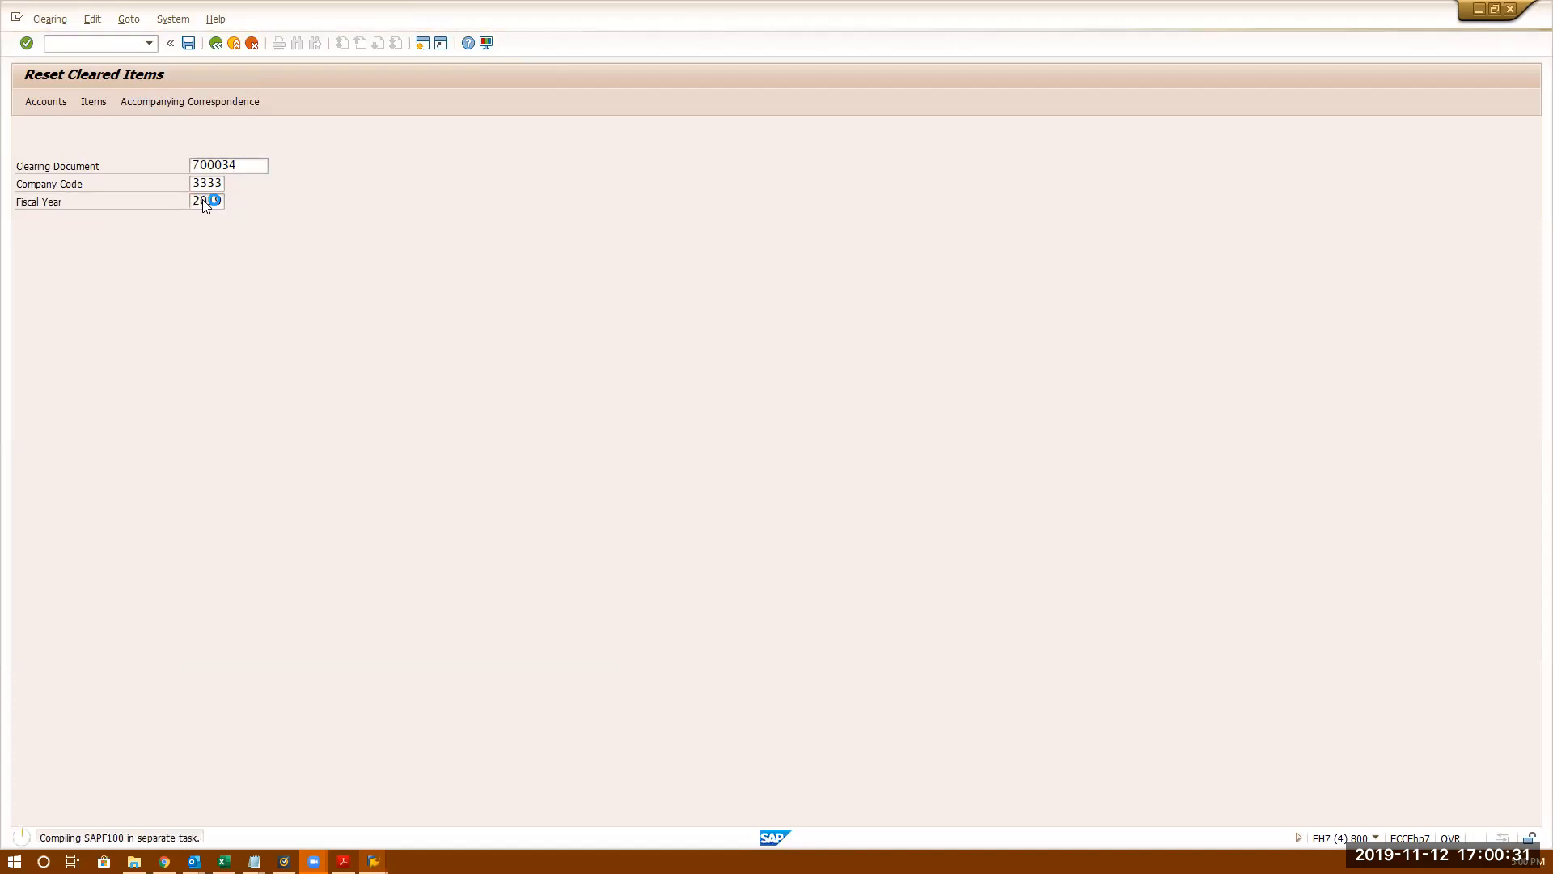
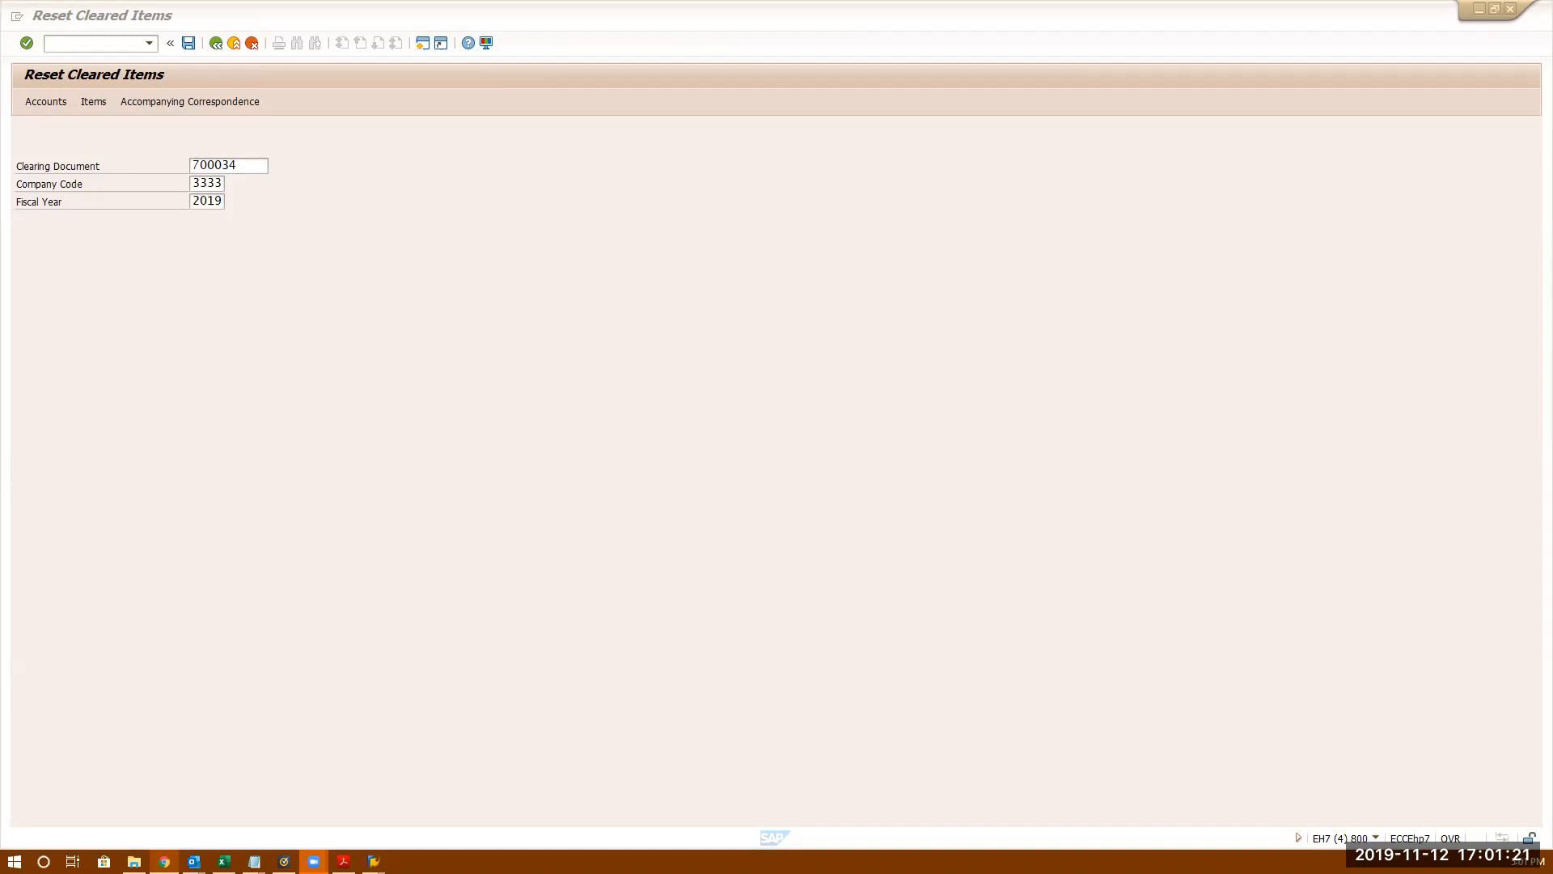
- Reset clearing document 700034 in FBRA for company code 3333, fiscal year 2019
click(511, 361)
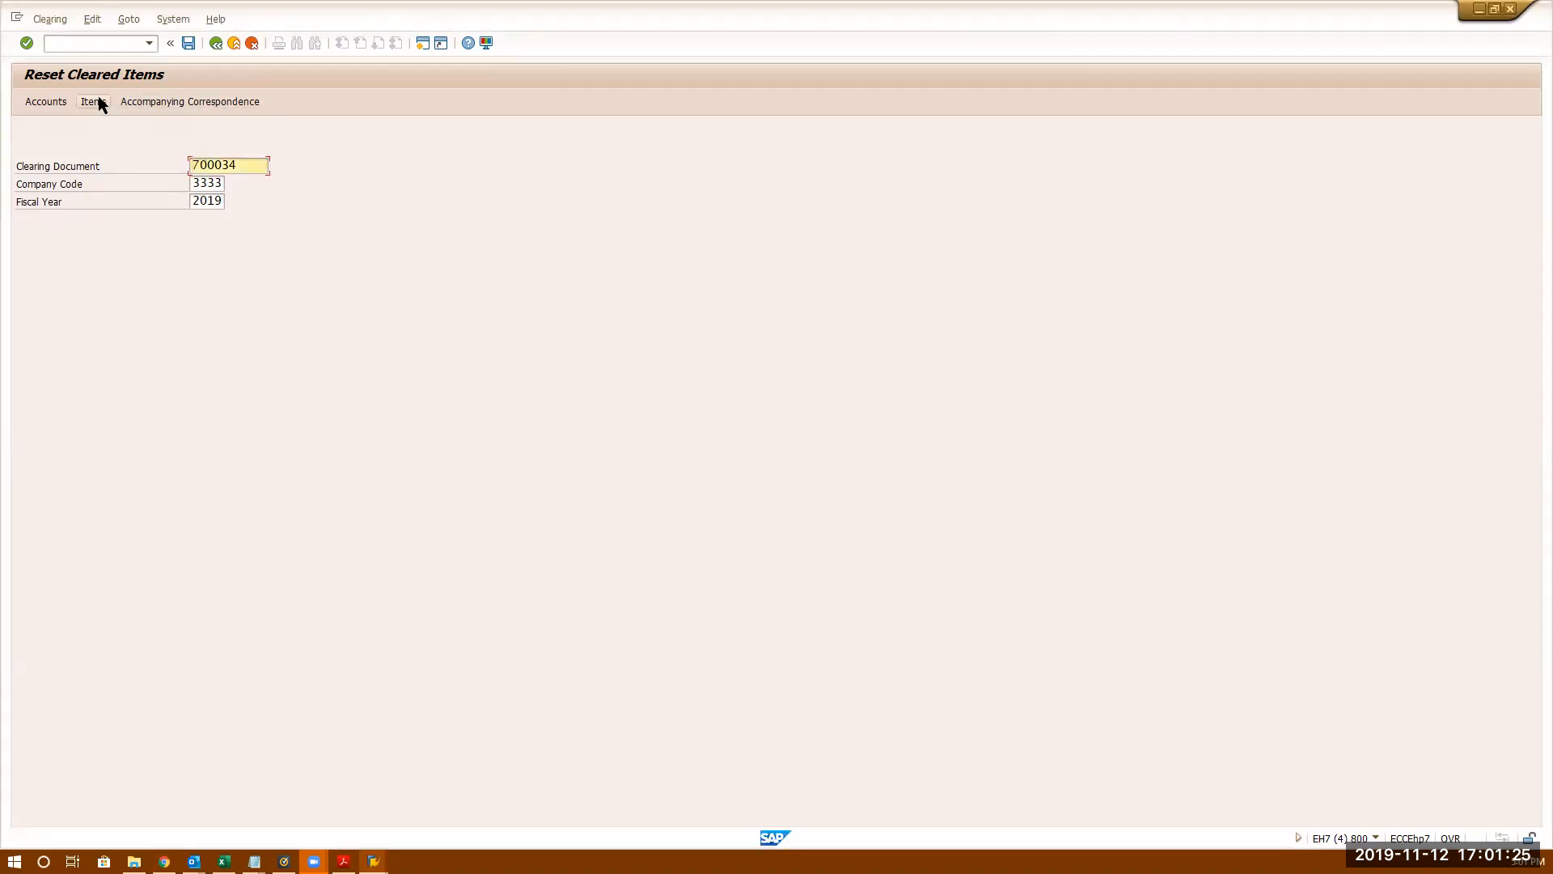
click(187, 44)
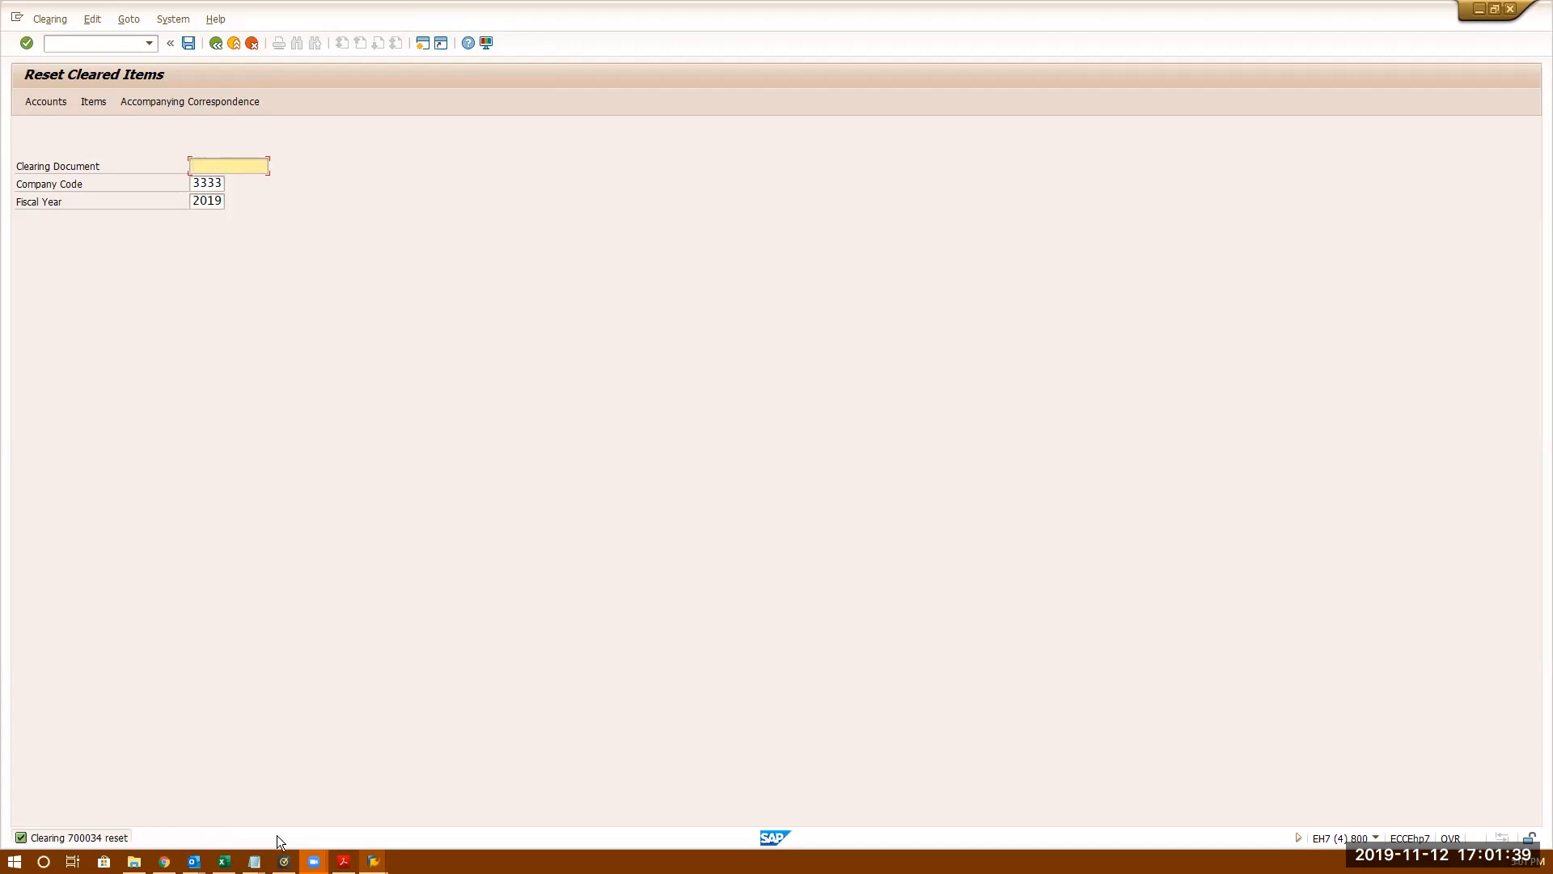
click(373, 861)
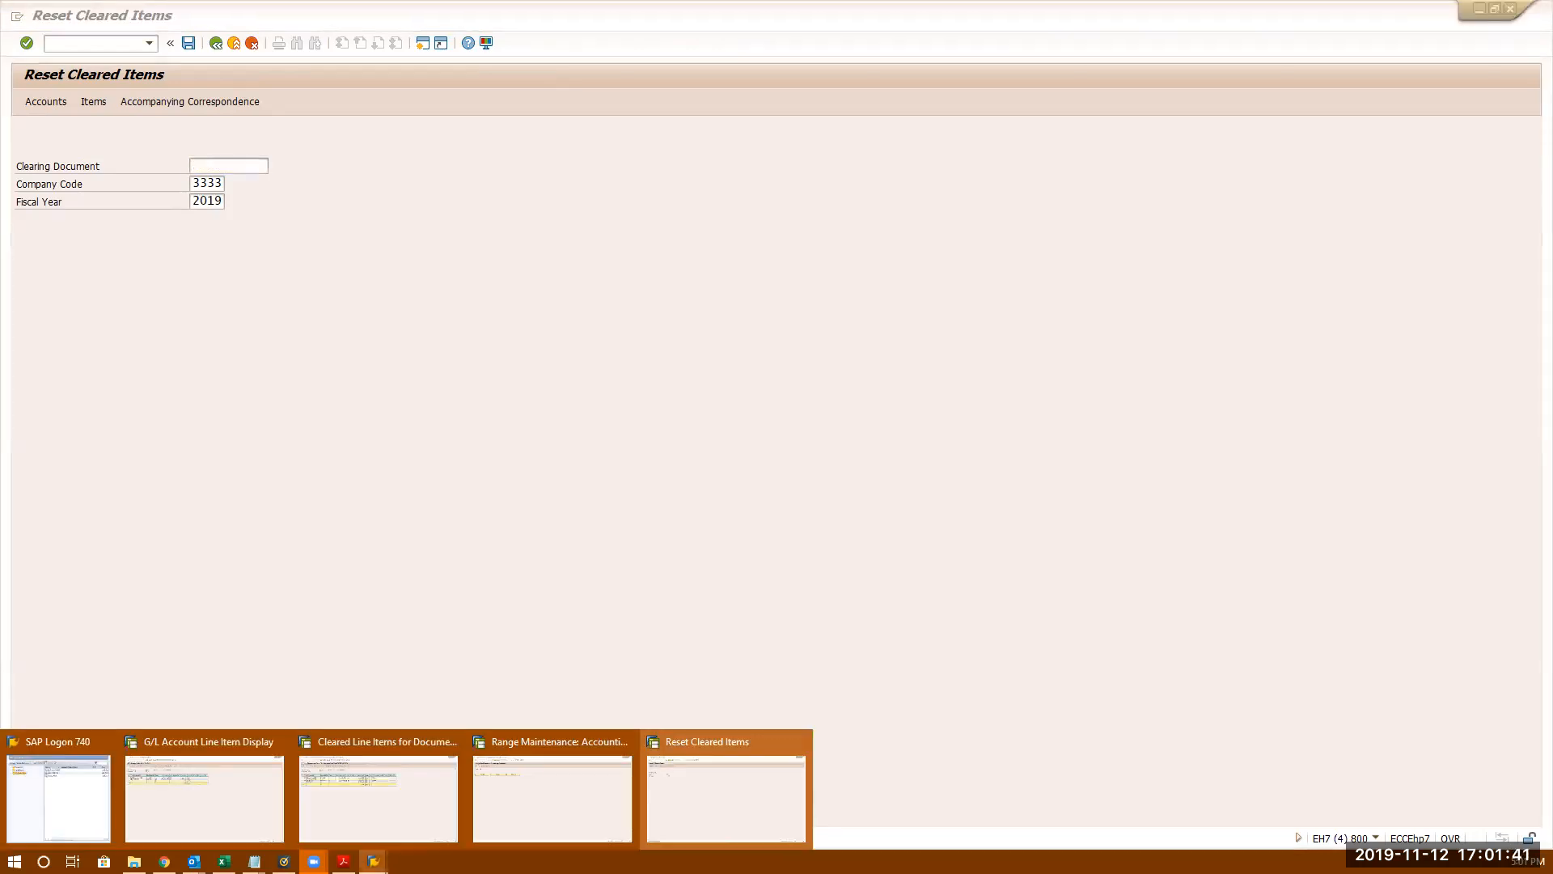
- Switch to the Cleared Line Items window and browse its list menu
click(378, 788)
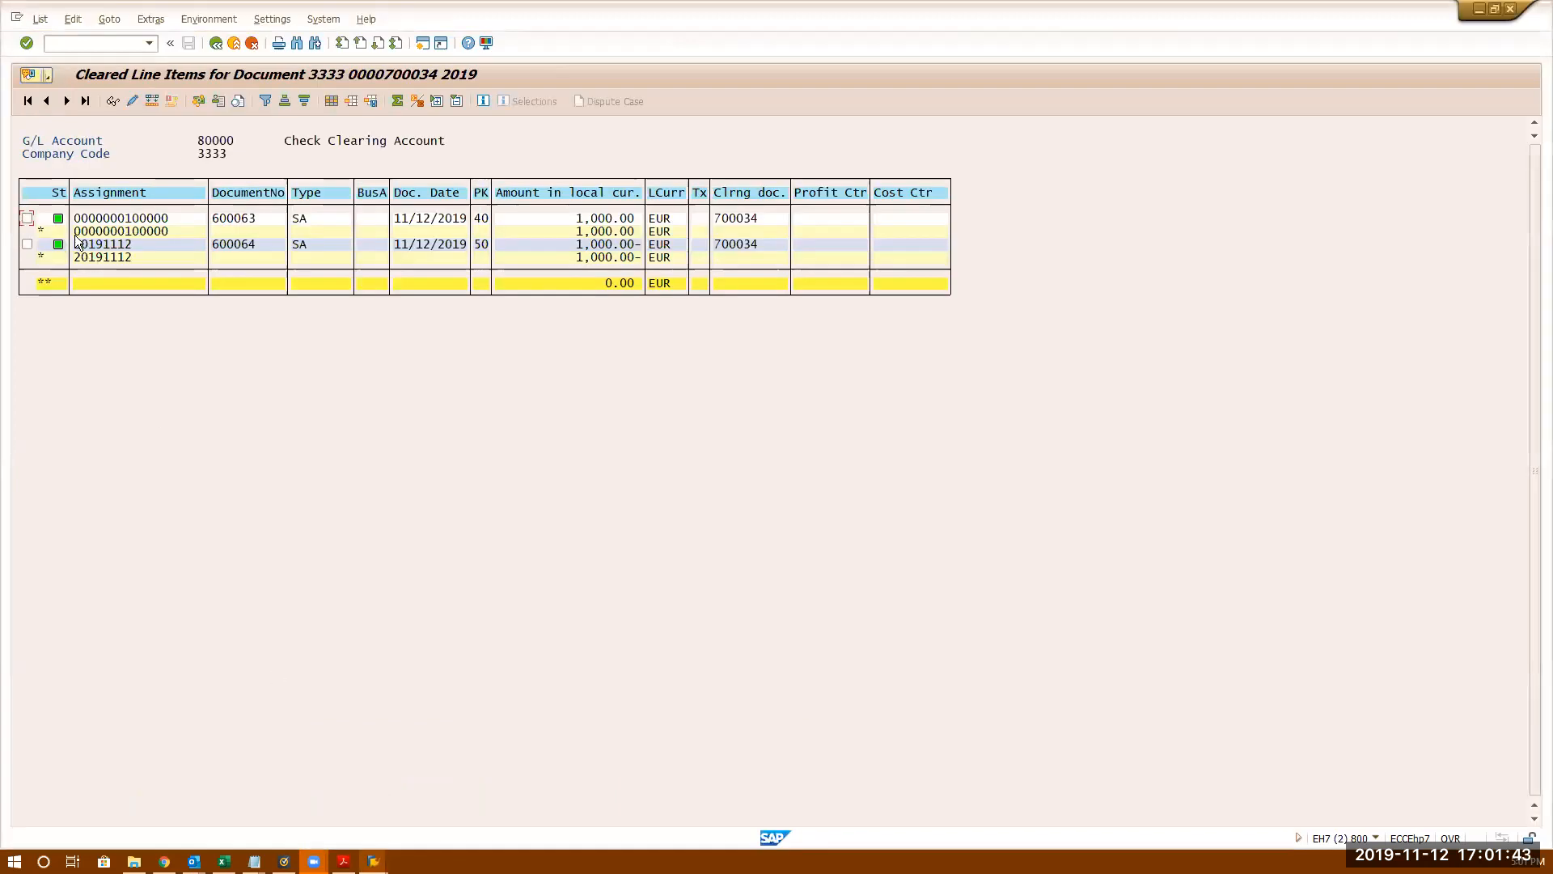
click(40, 19)
mouse_move(81, 23)
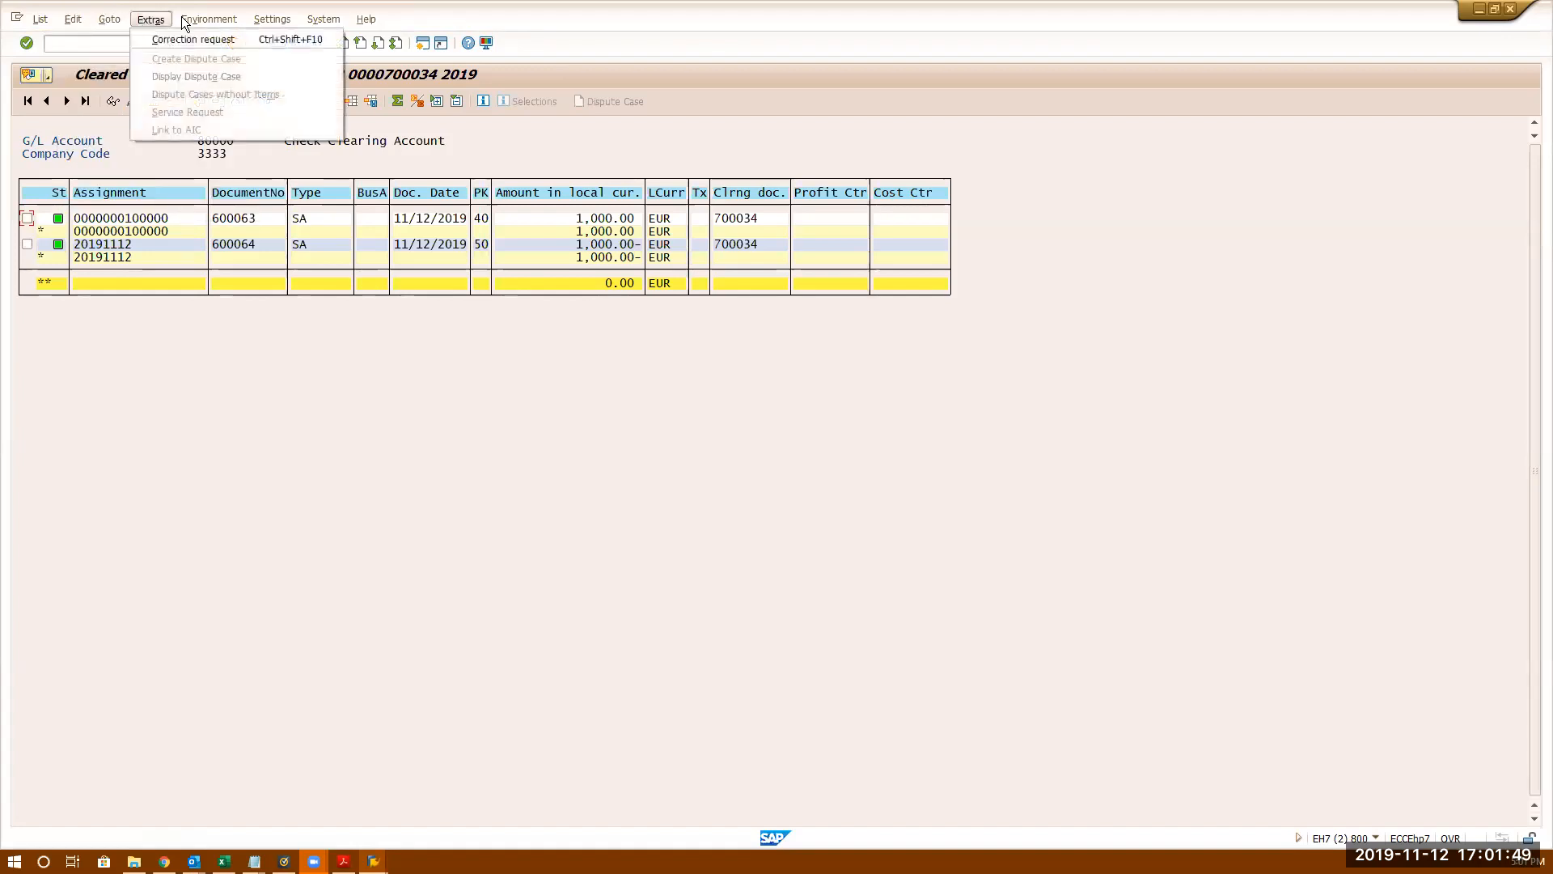
mouse_move(260, 20)
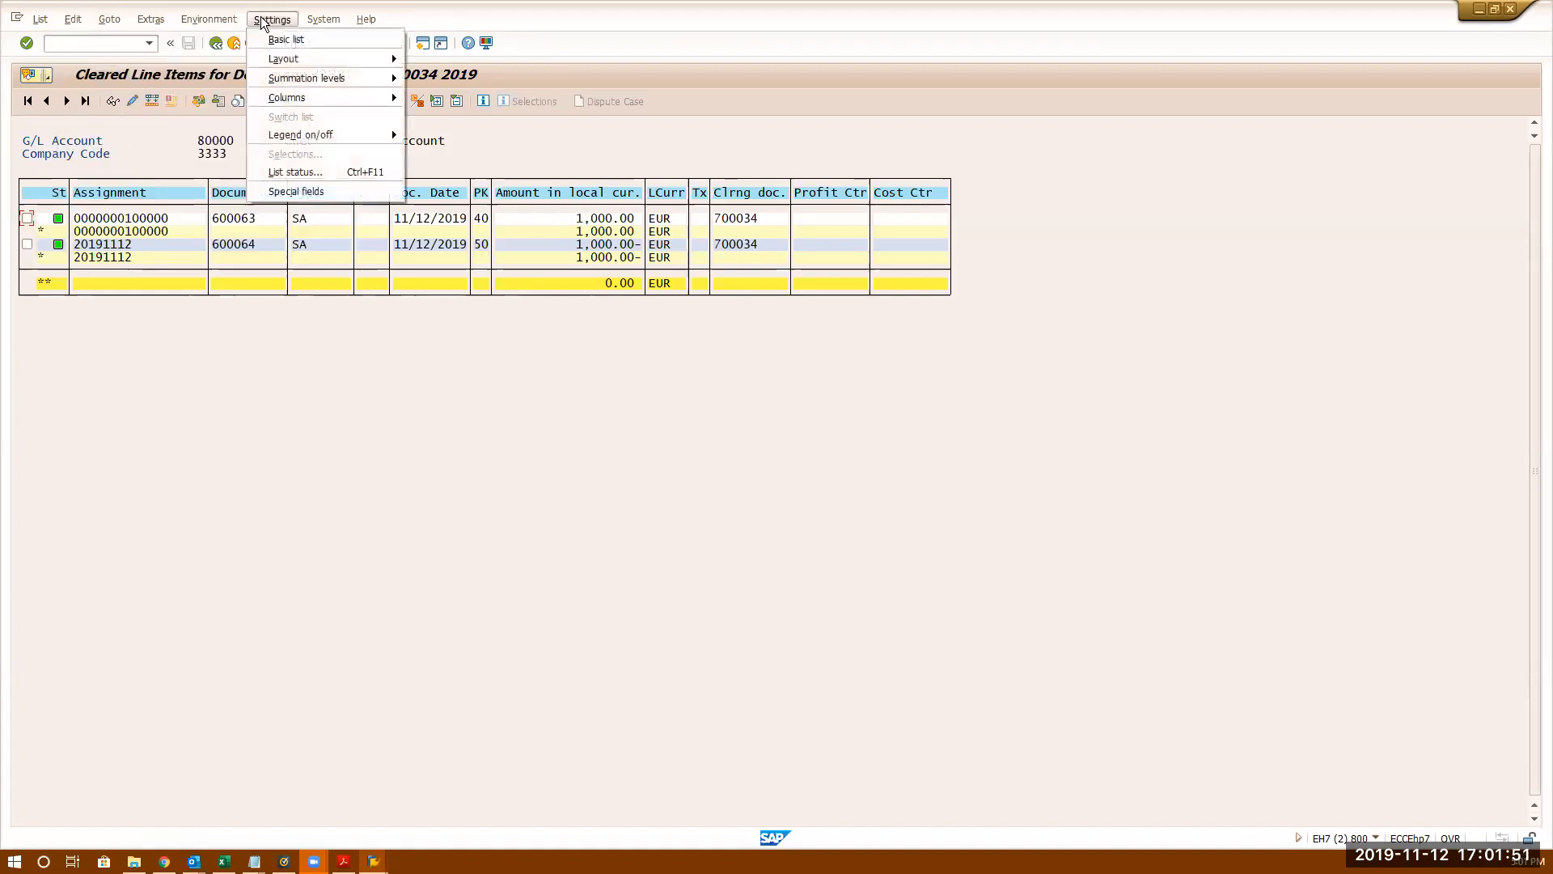
click(231, 460)
- Back out to the FBL3N selection and rerun cleared items for account 80000, finding none
click(216, 44)
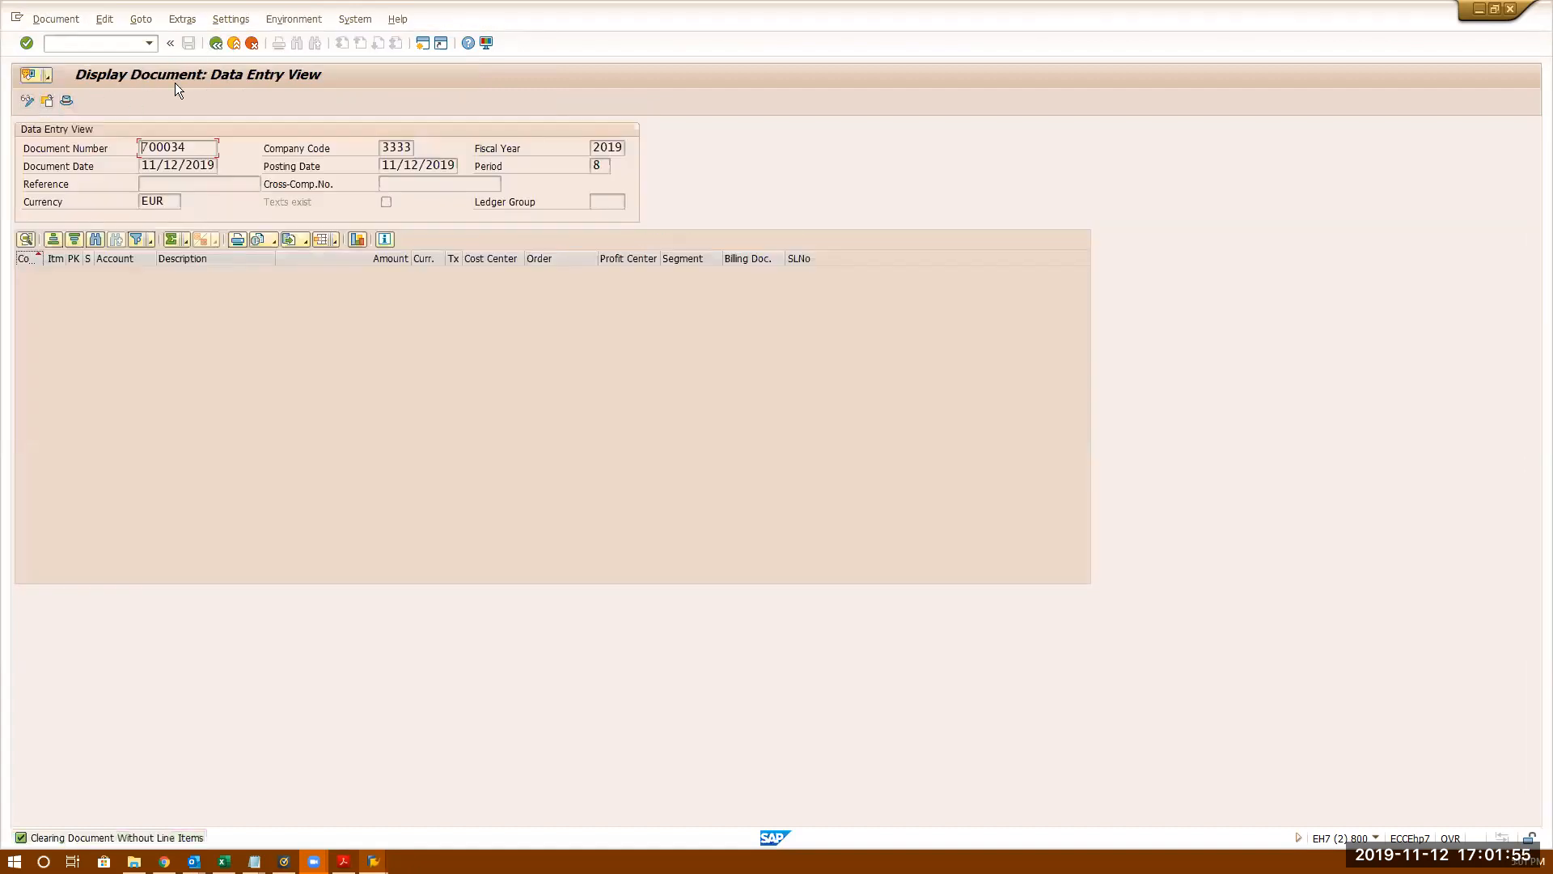
click(219, 43)
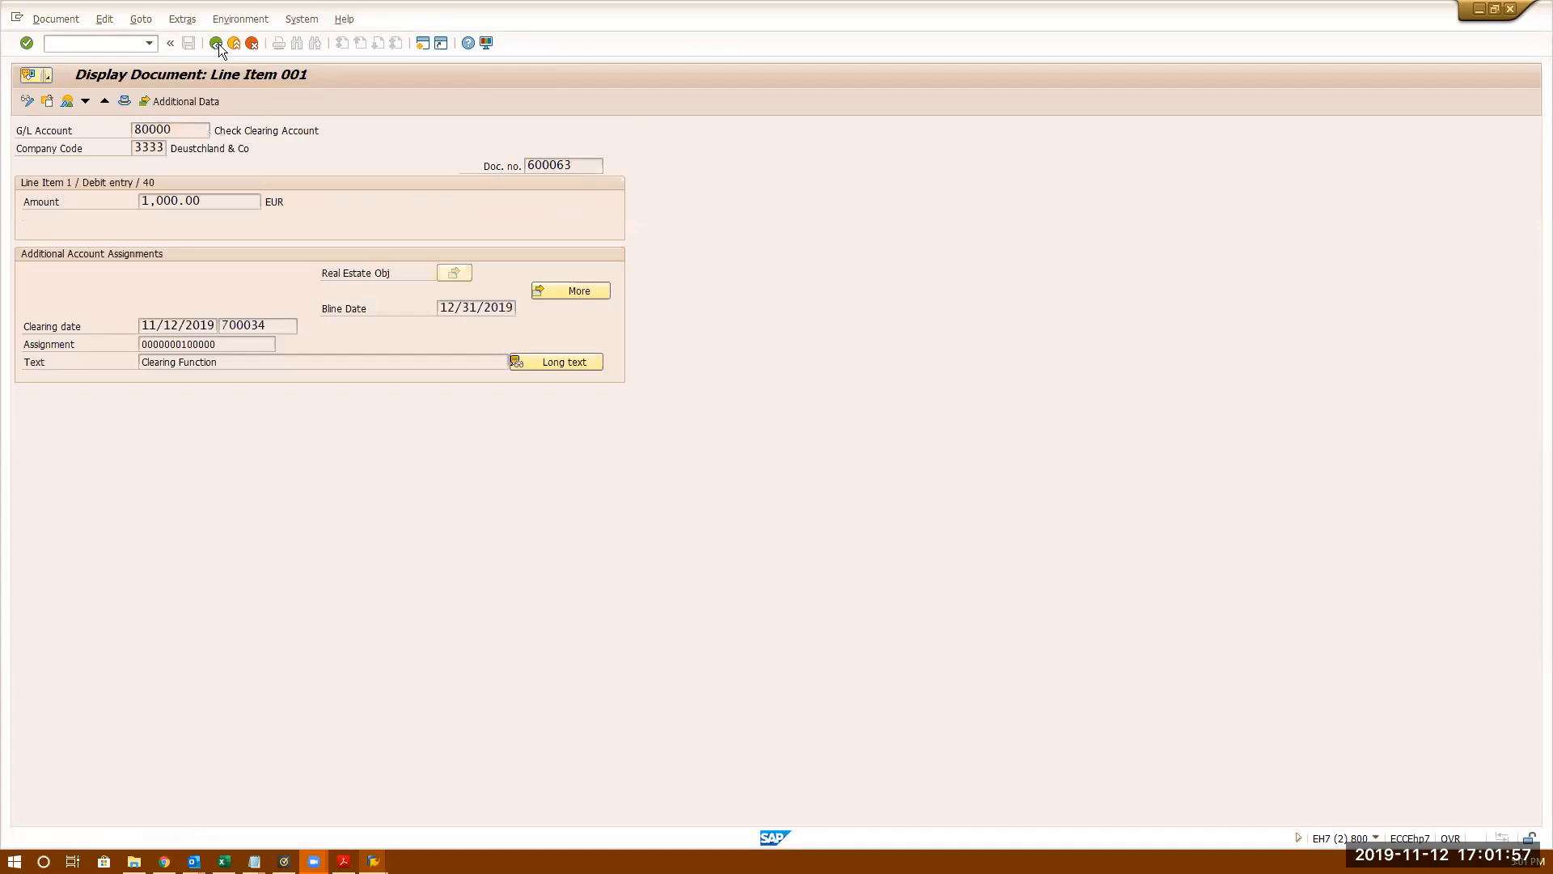
click(219, 43)
click(216, 44)
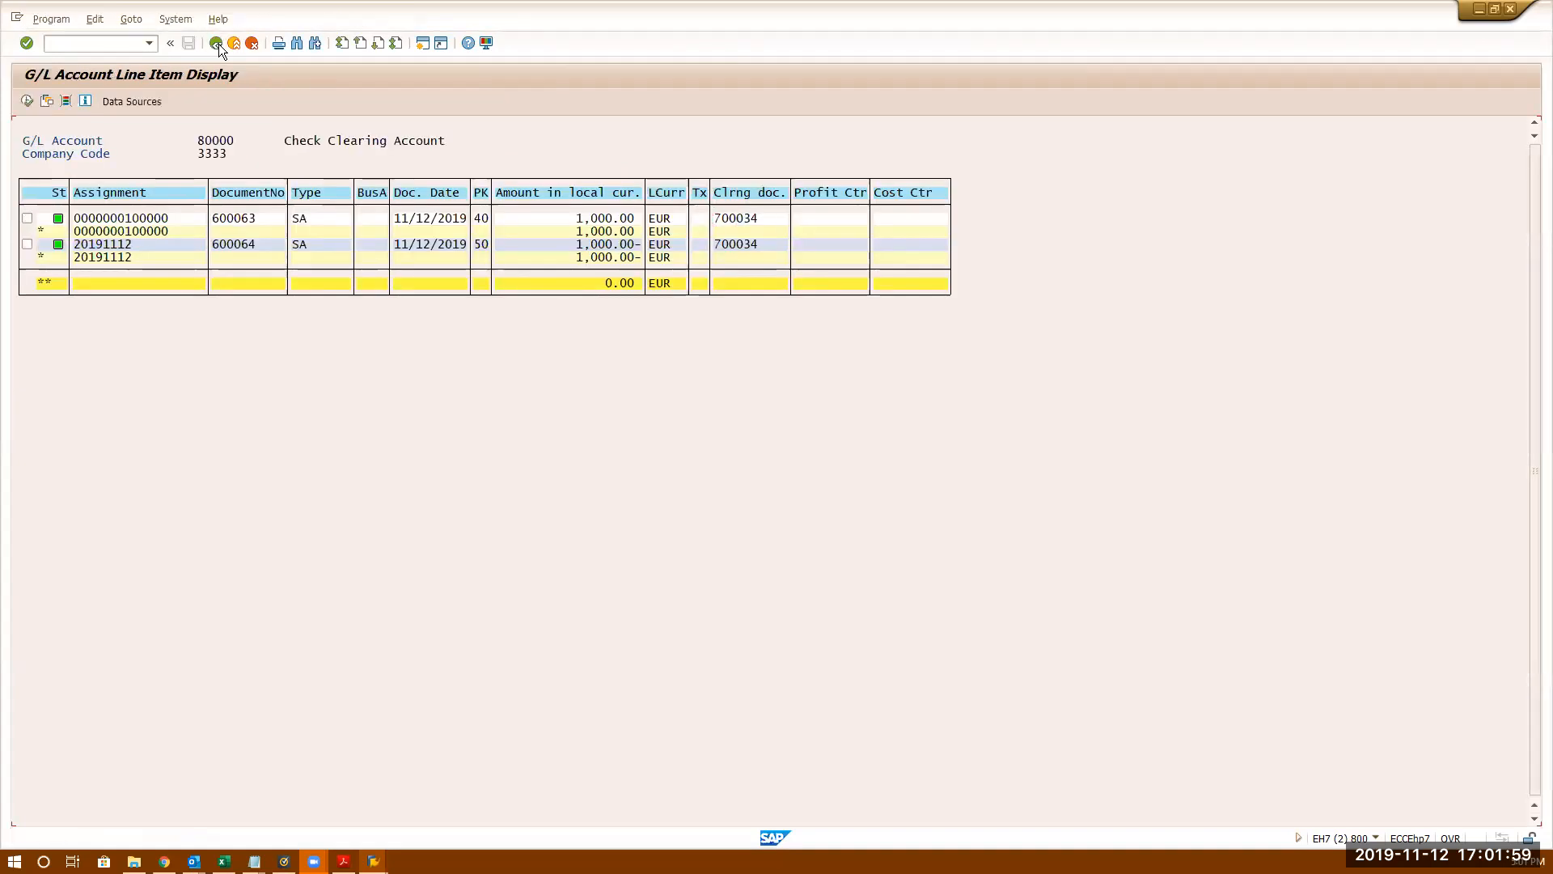
click(26, 101)
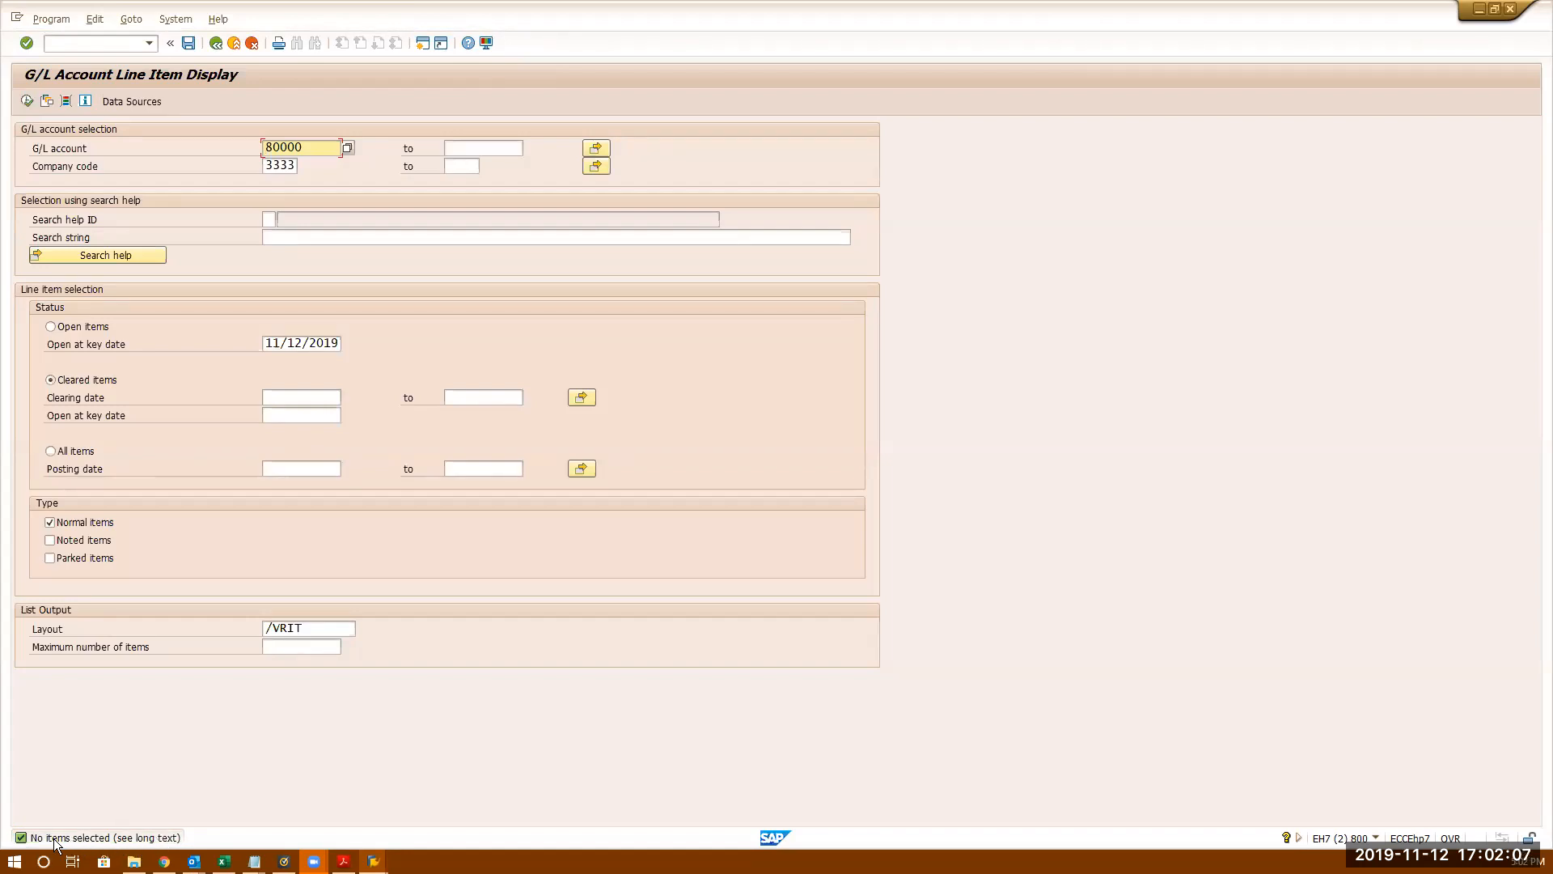
- List open items for account 80000 and check that documents 600063 and 600064 are open
click(52, 328)
click(27, 102)
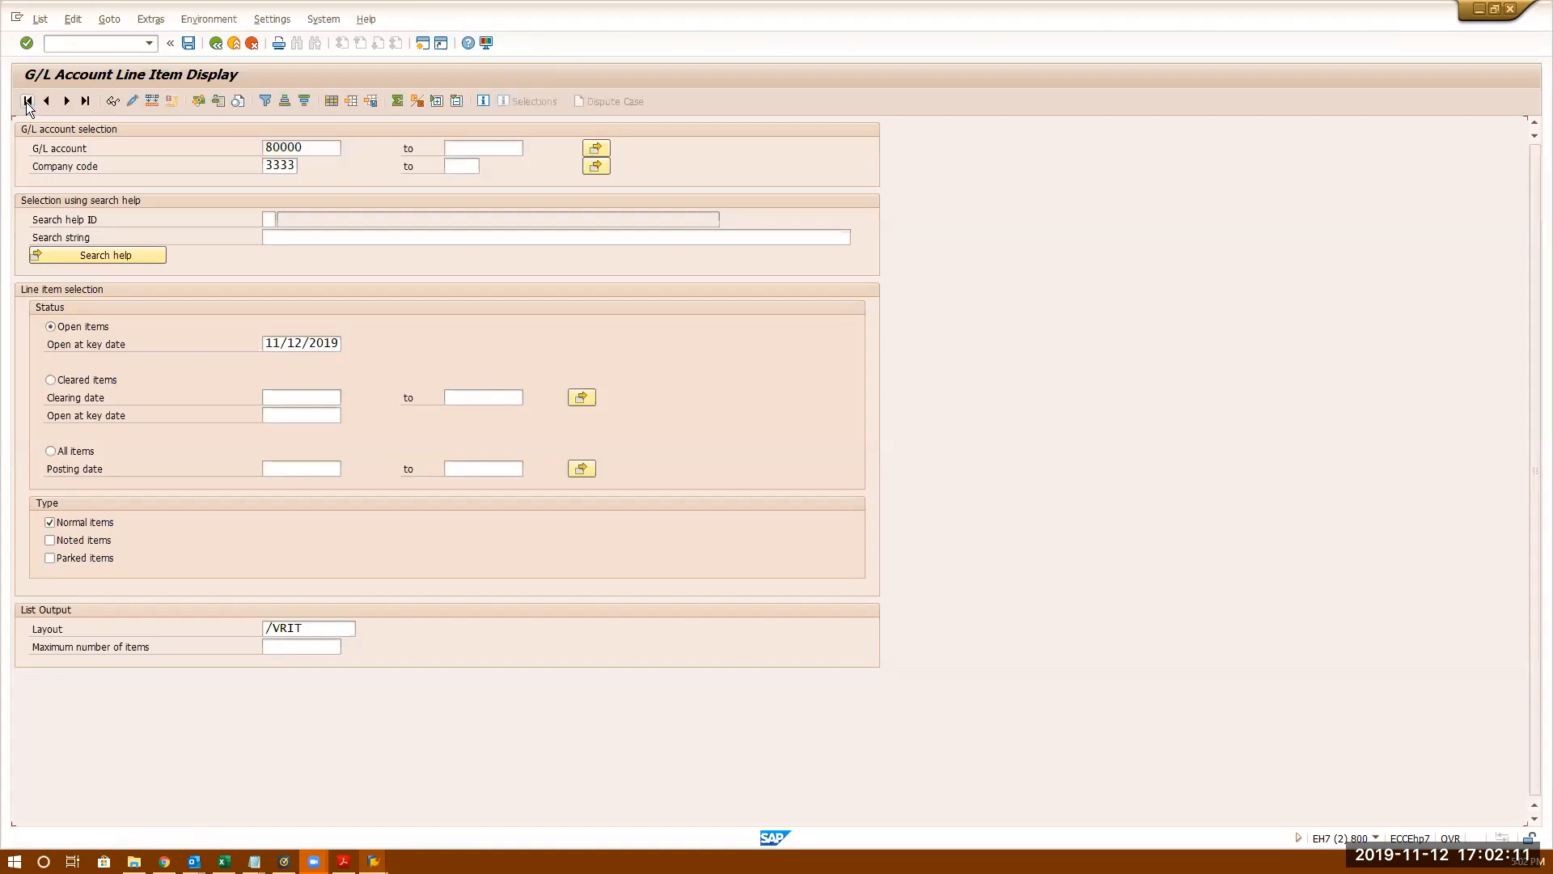
click(58, 245)
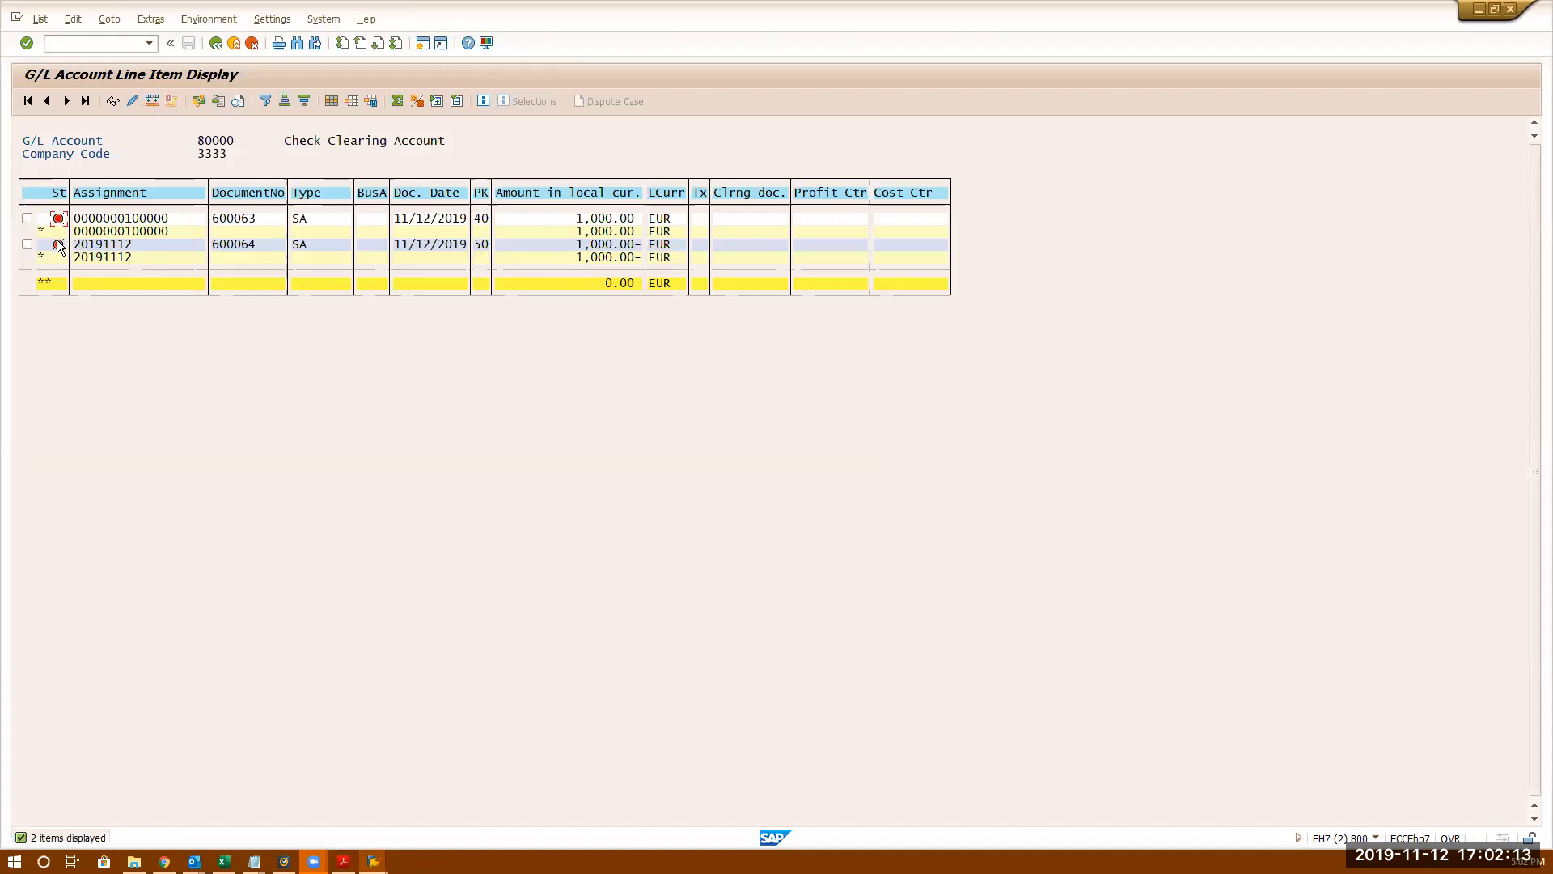
click(57, 218)
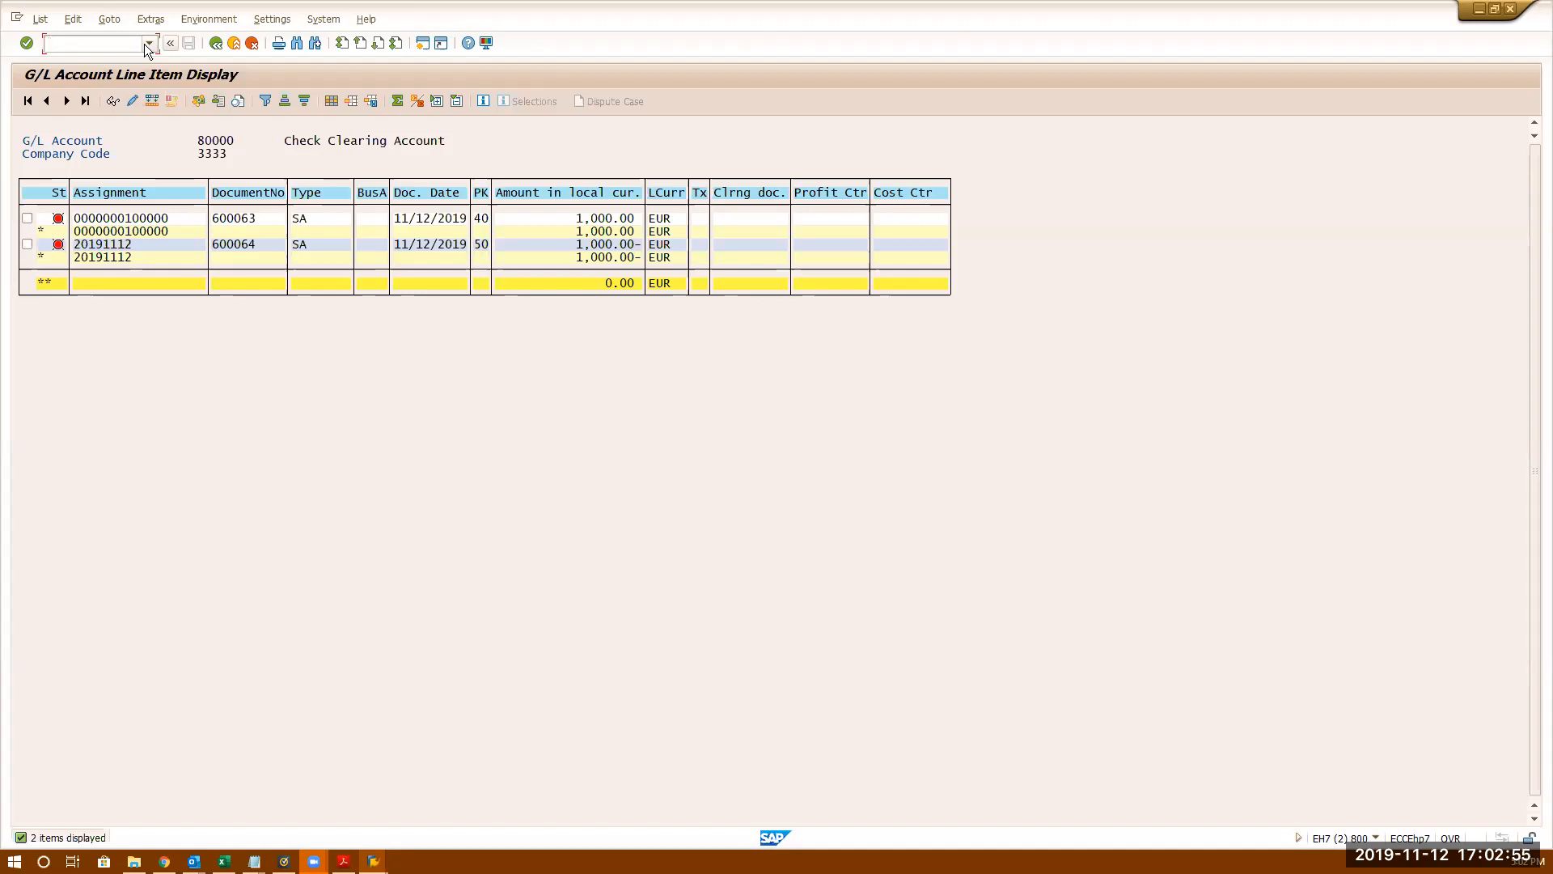
- Start F.13 in a new session with company code 3333 and fiscal year 2019
text(of.13)
key(Return)
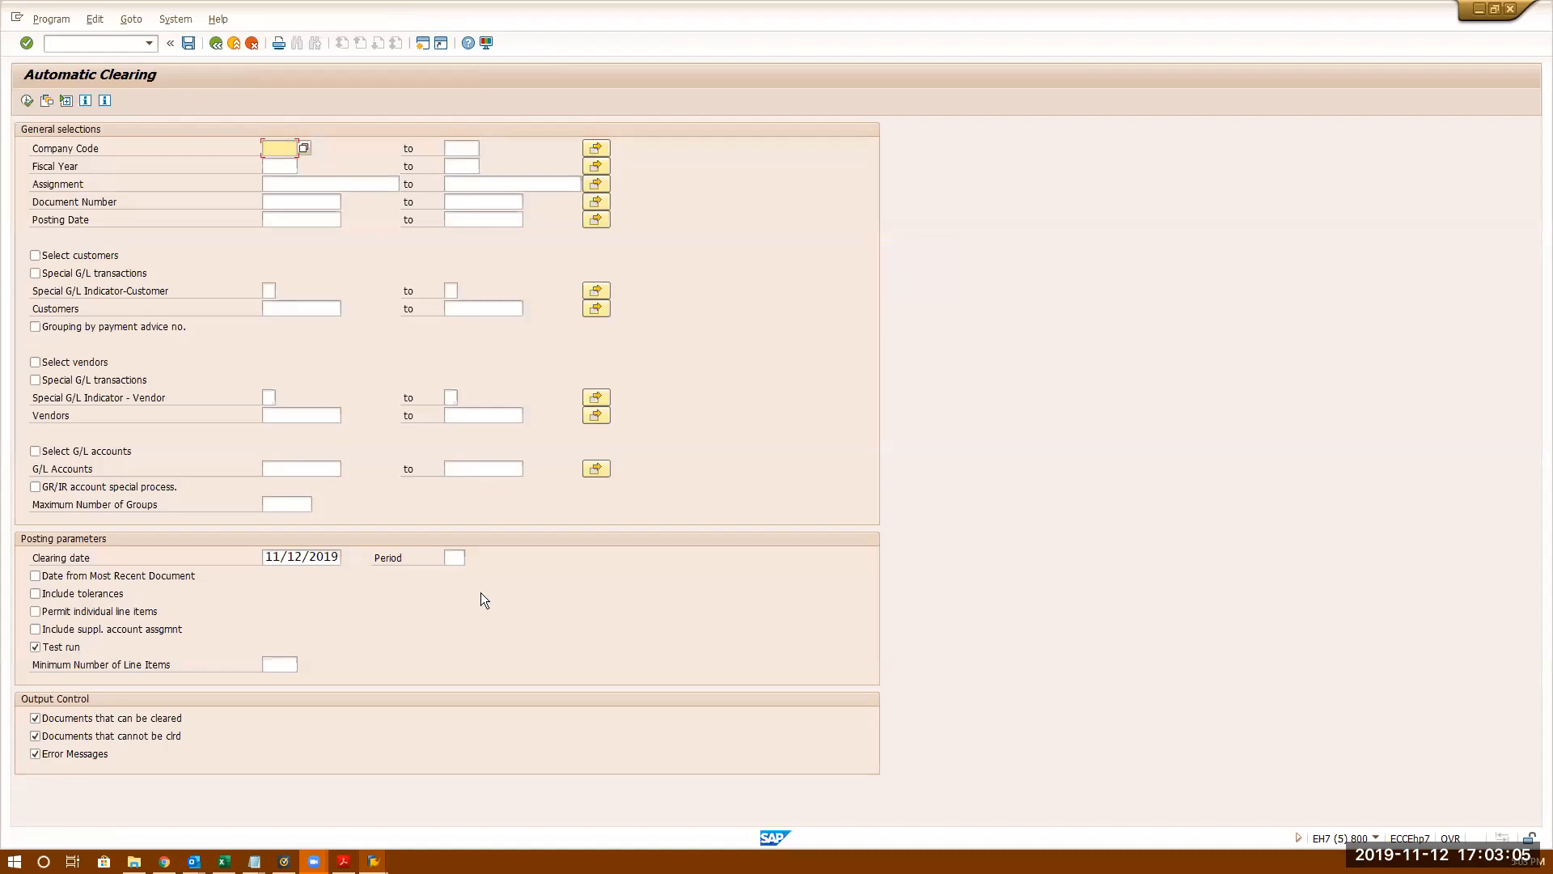
text(3333)
click(279, 165)
text(2019)
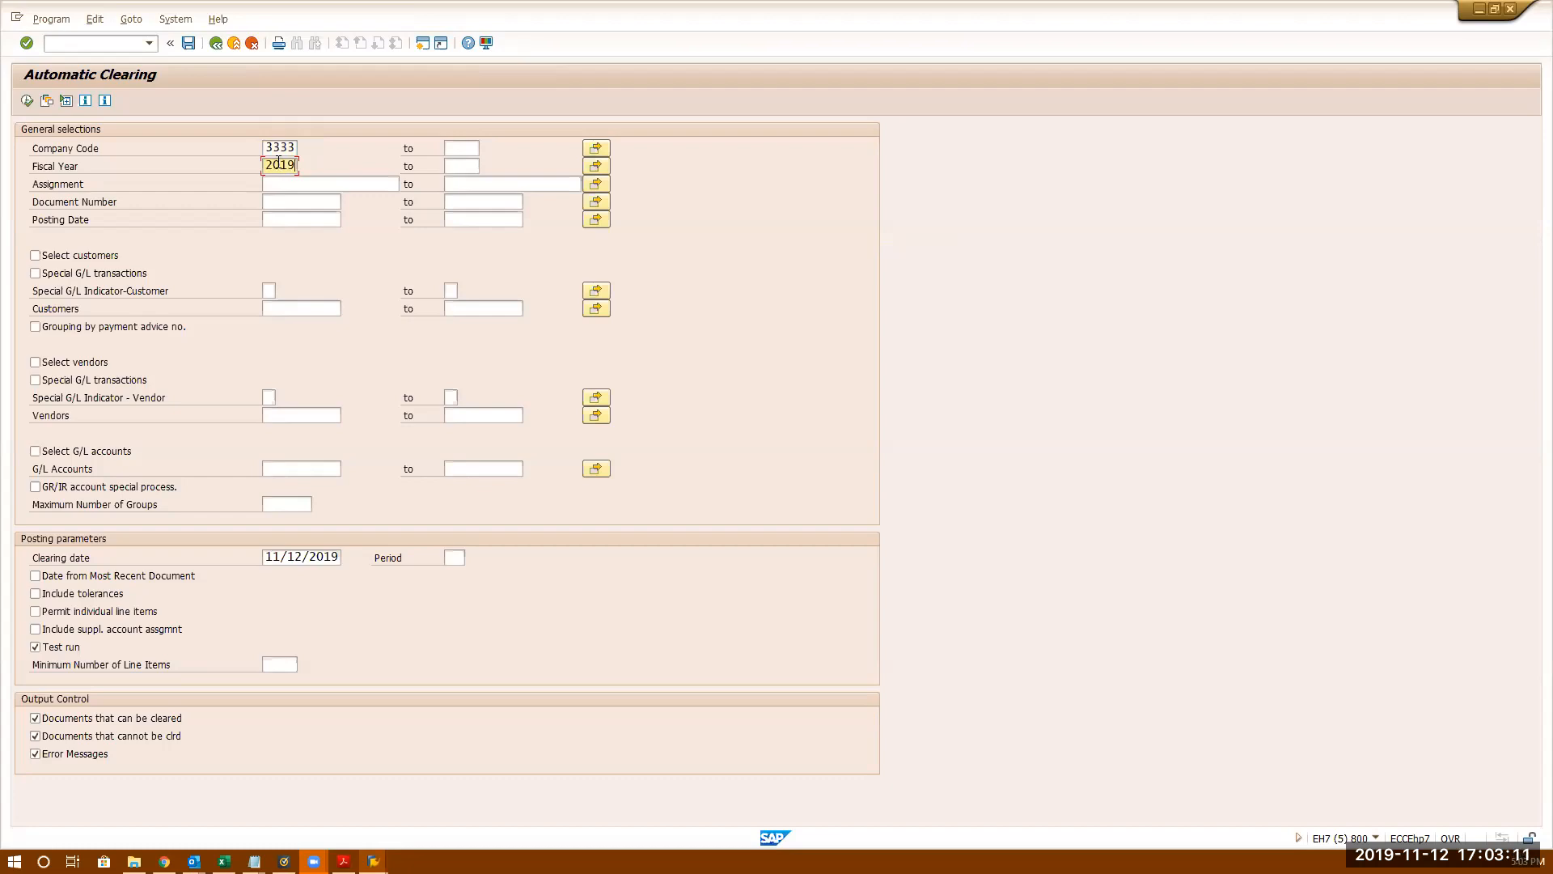
click(277, 191)
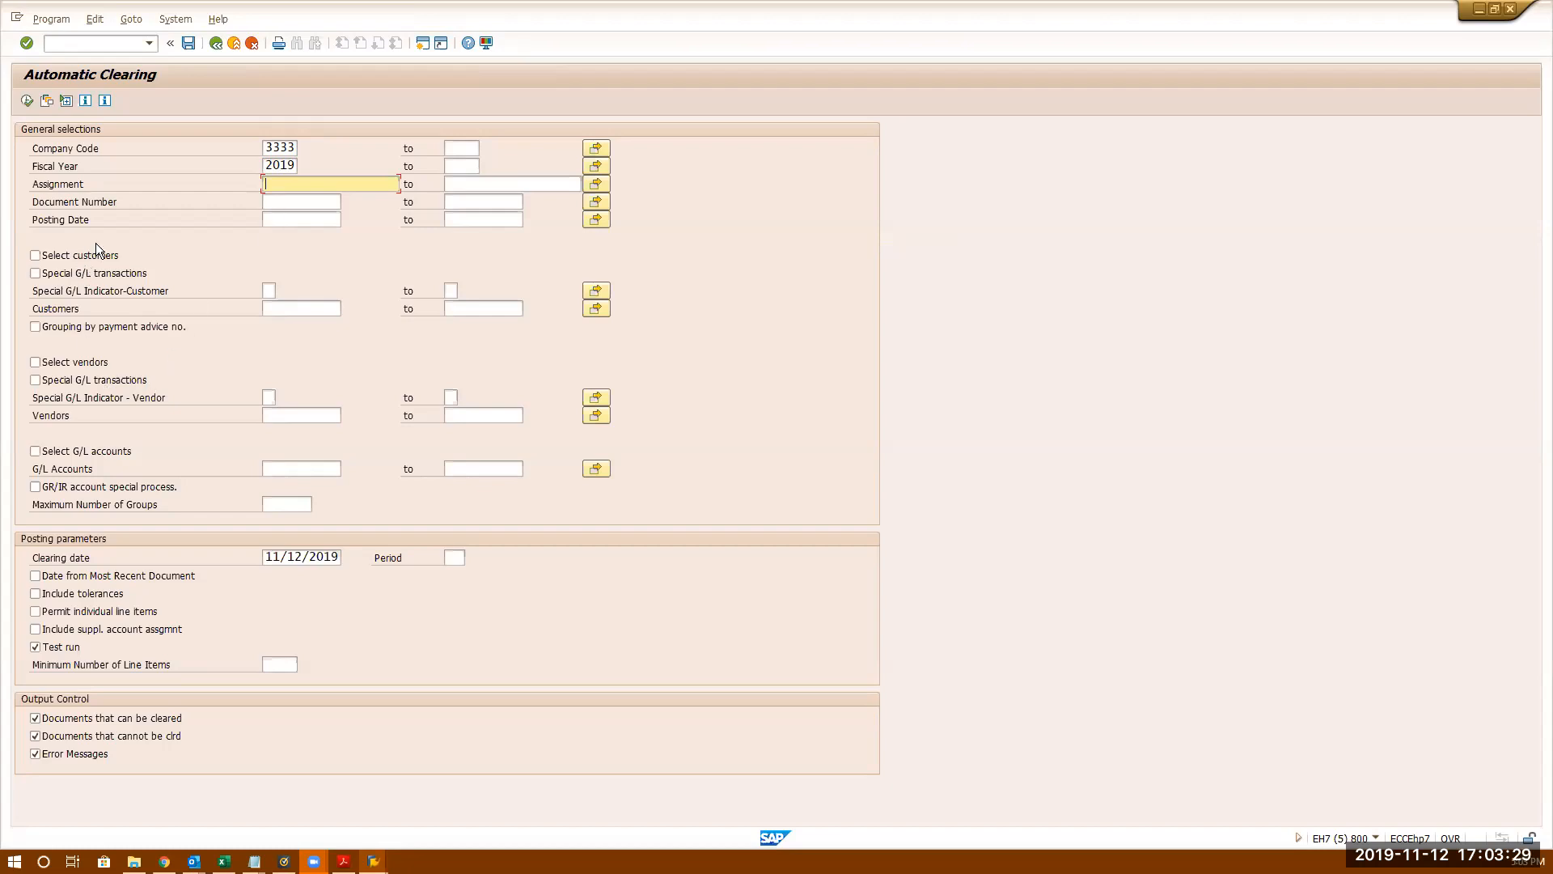
- Select G/L account 80000, execute a test run, and return to the selection screen
click(36, 451)
click(317, 473)
text(800000)
key(BackSpace)
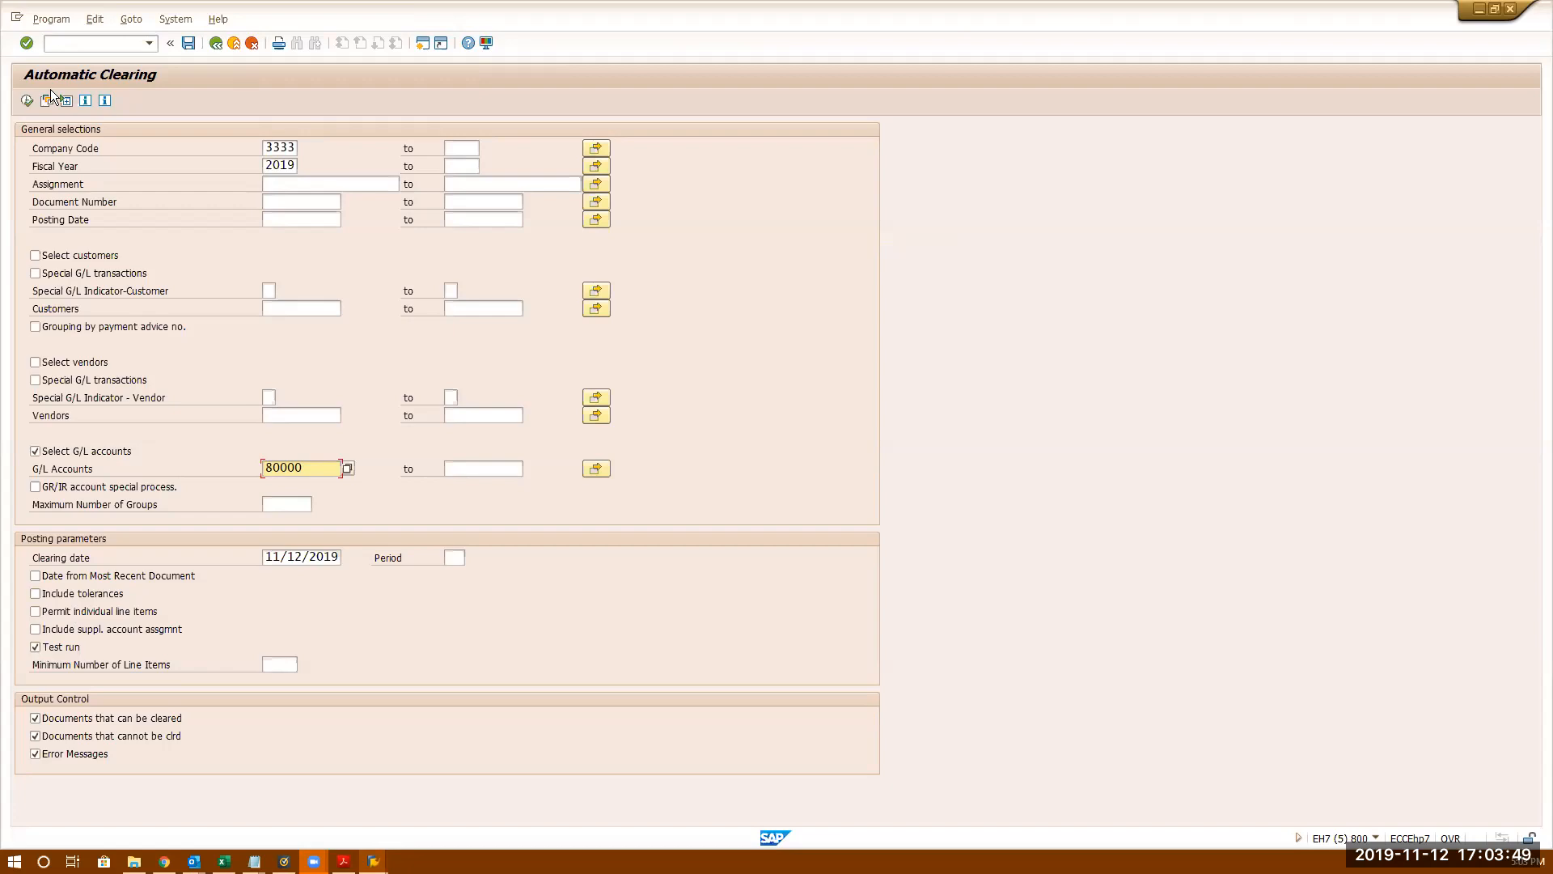
click(26, 100)
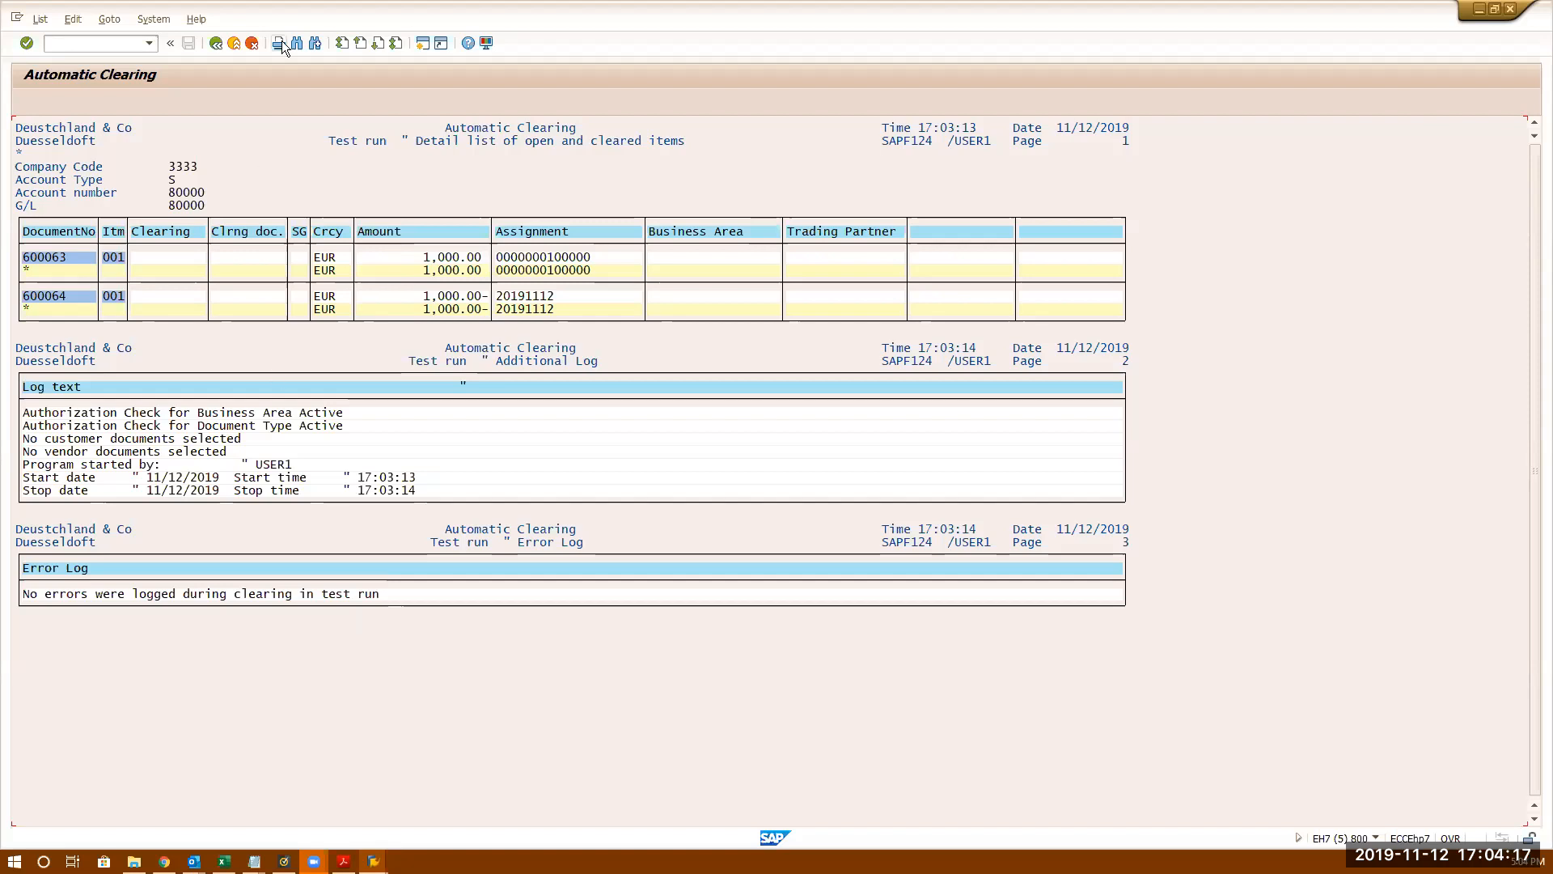
click(215, 42)
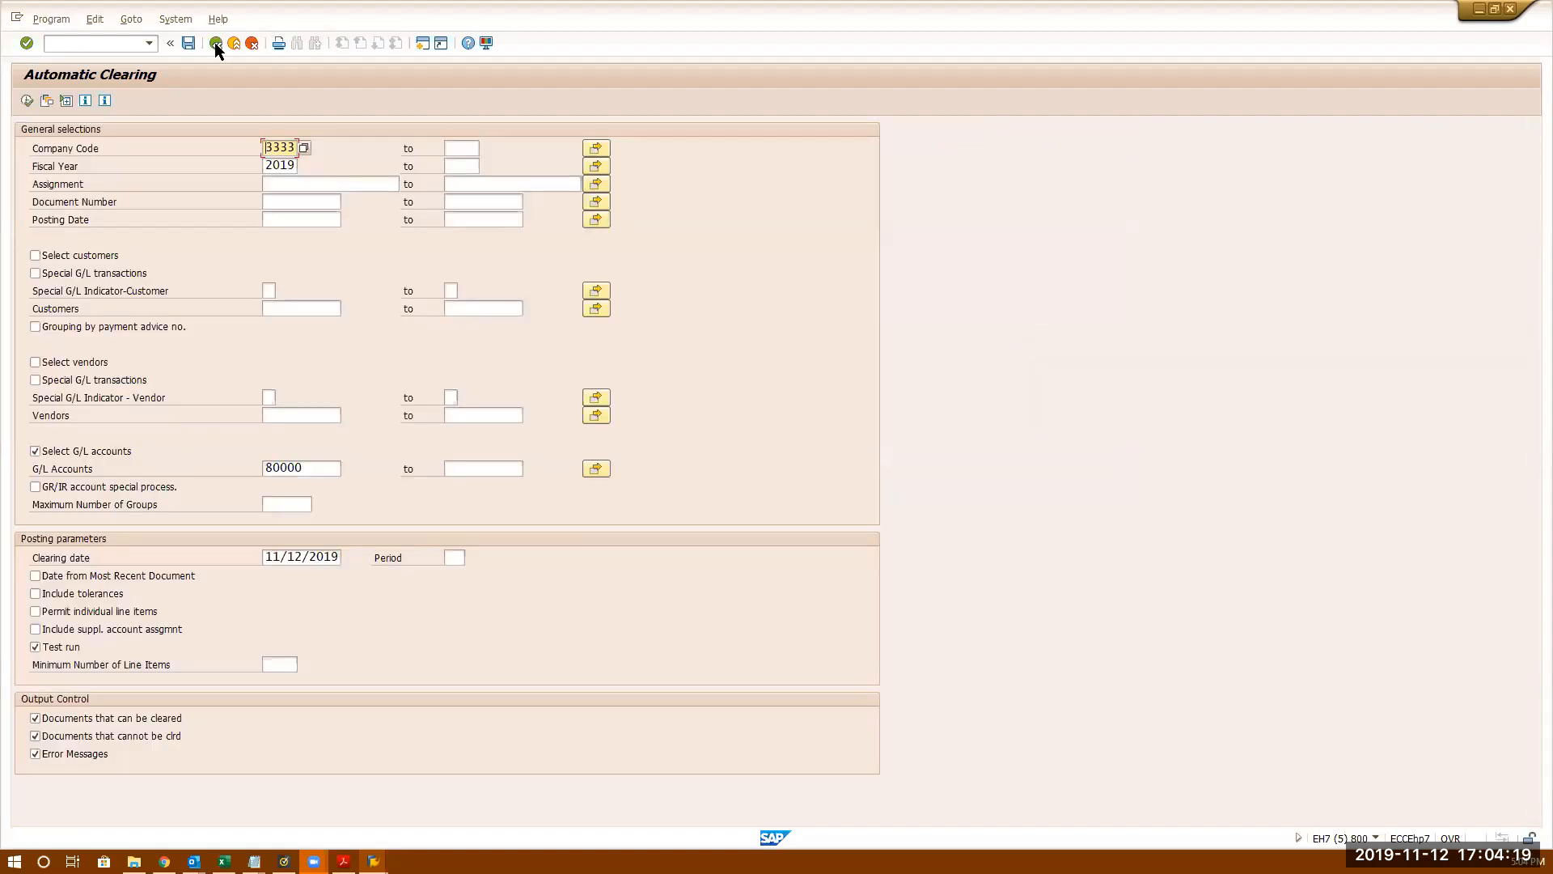
- Turn off Test run and run the production clearing for 80000, which clears nothing
click(36, 645)
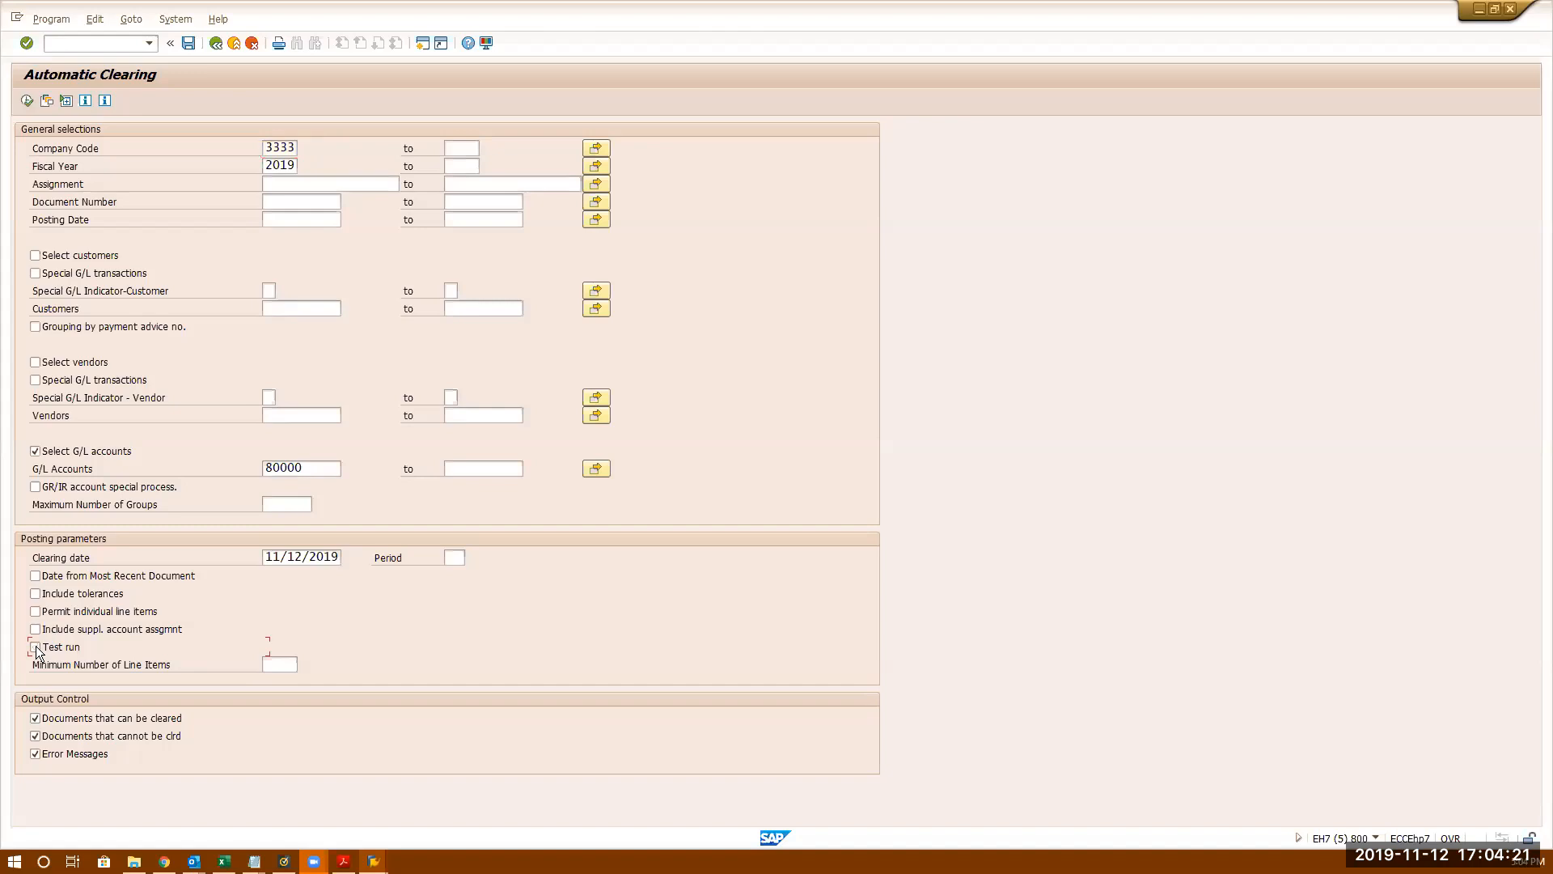
click(27, 100)
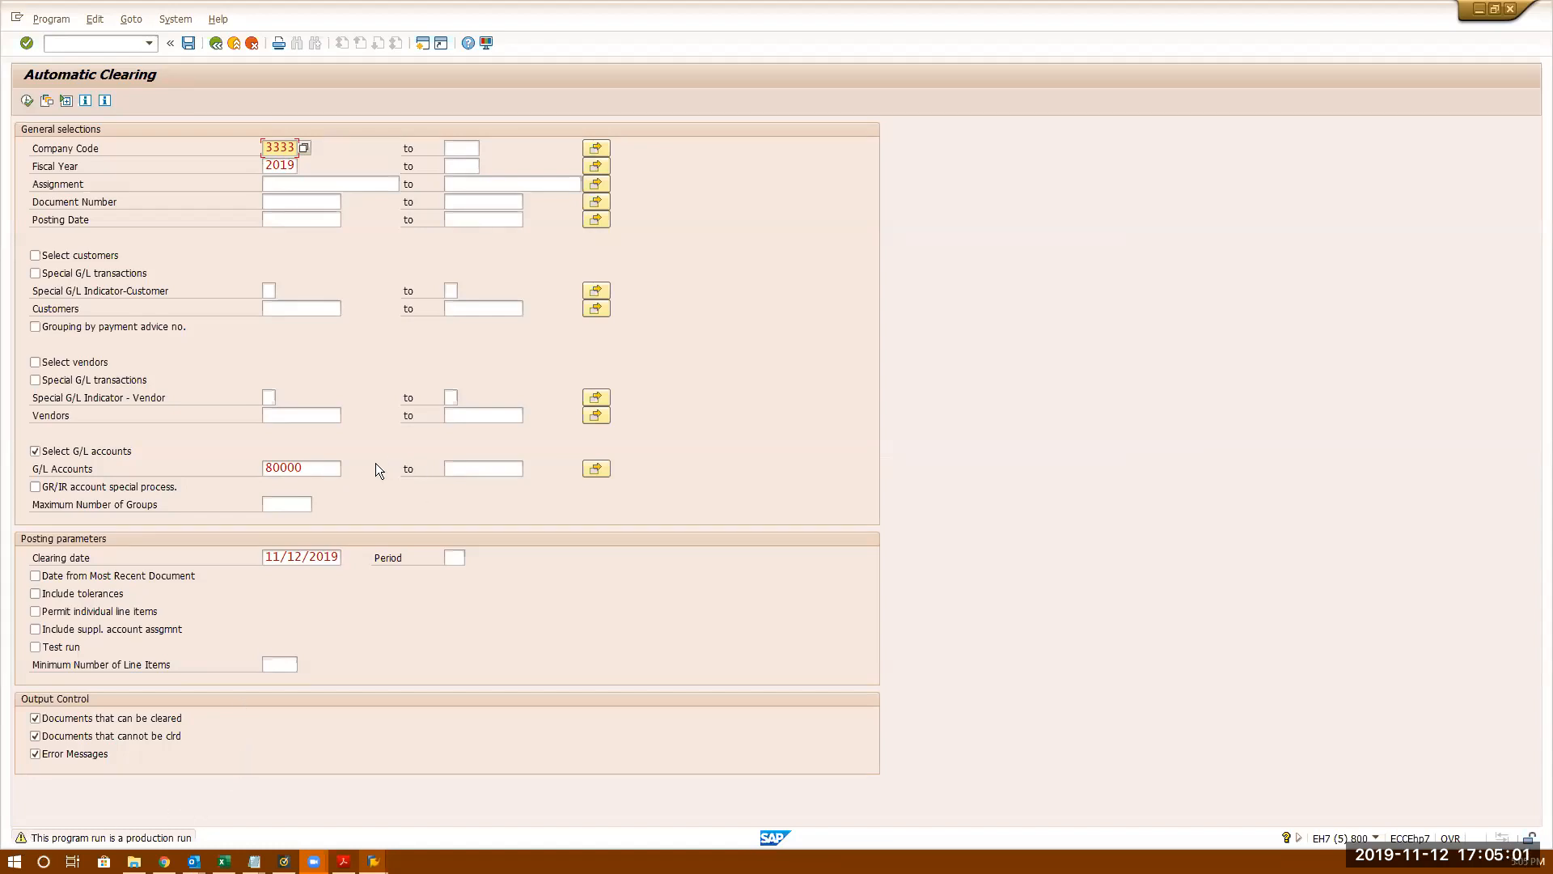
key(F8)
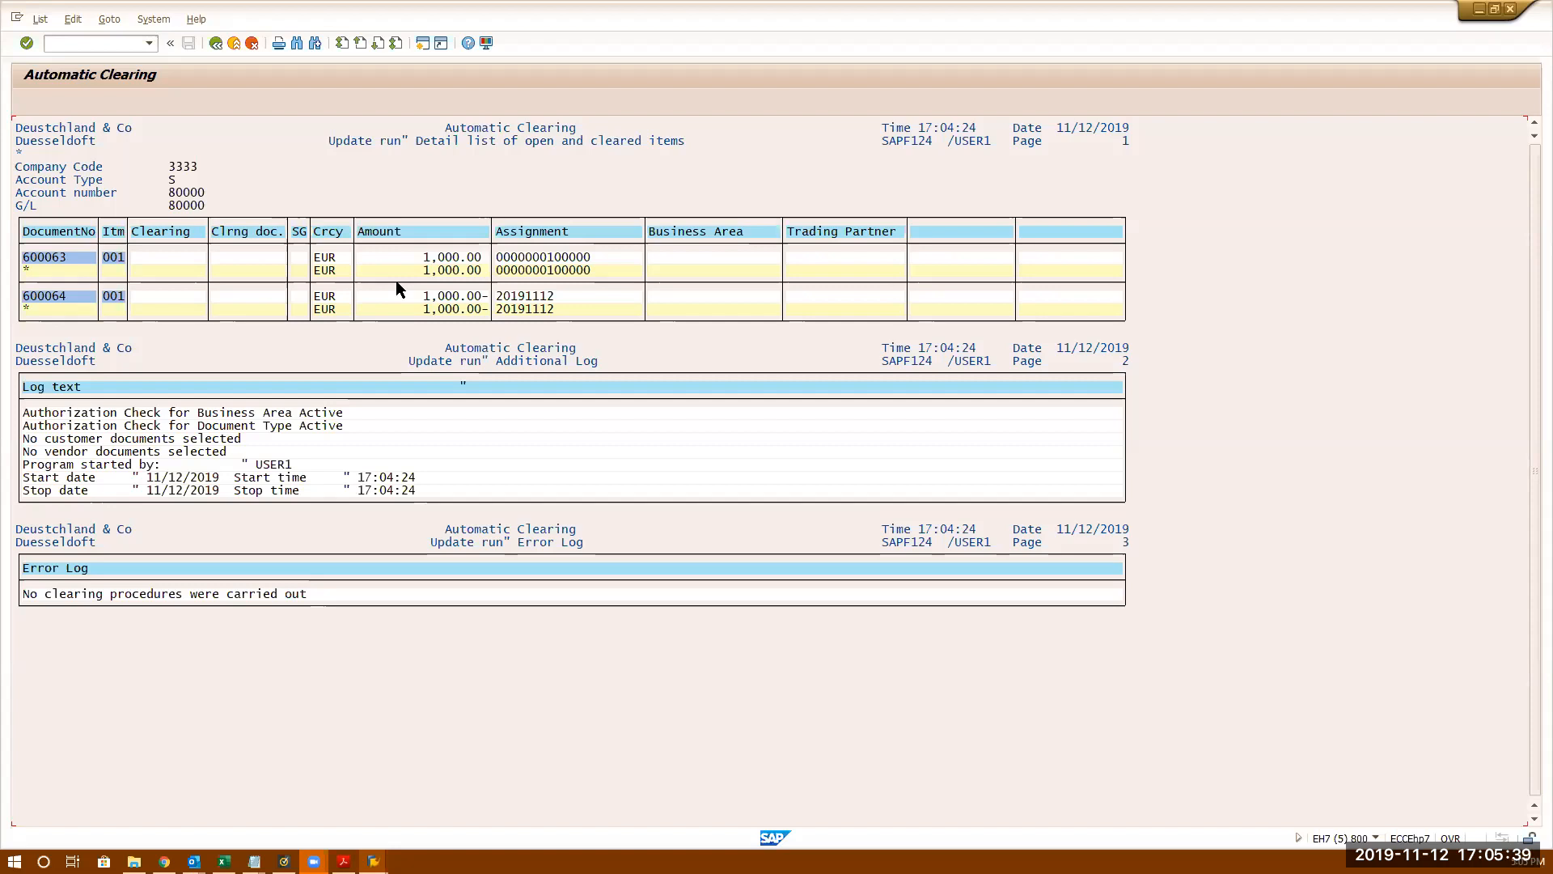
click(216, 43)
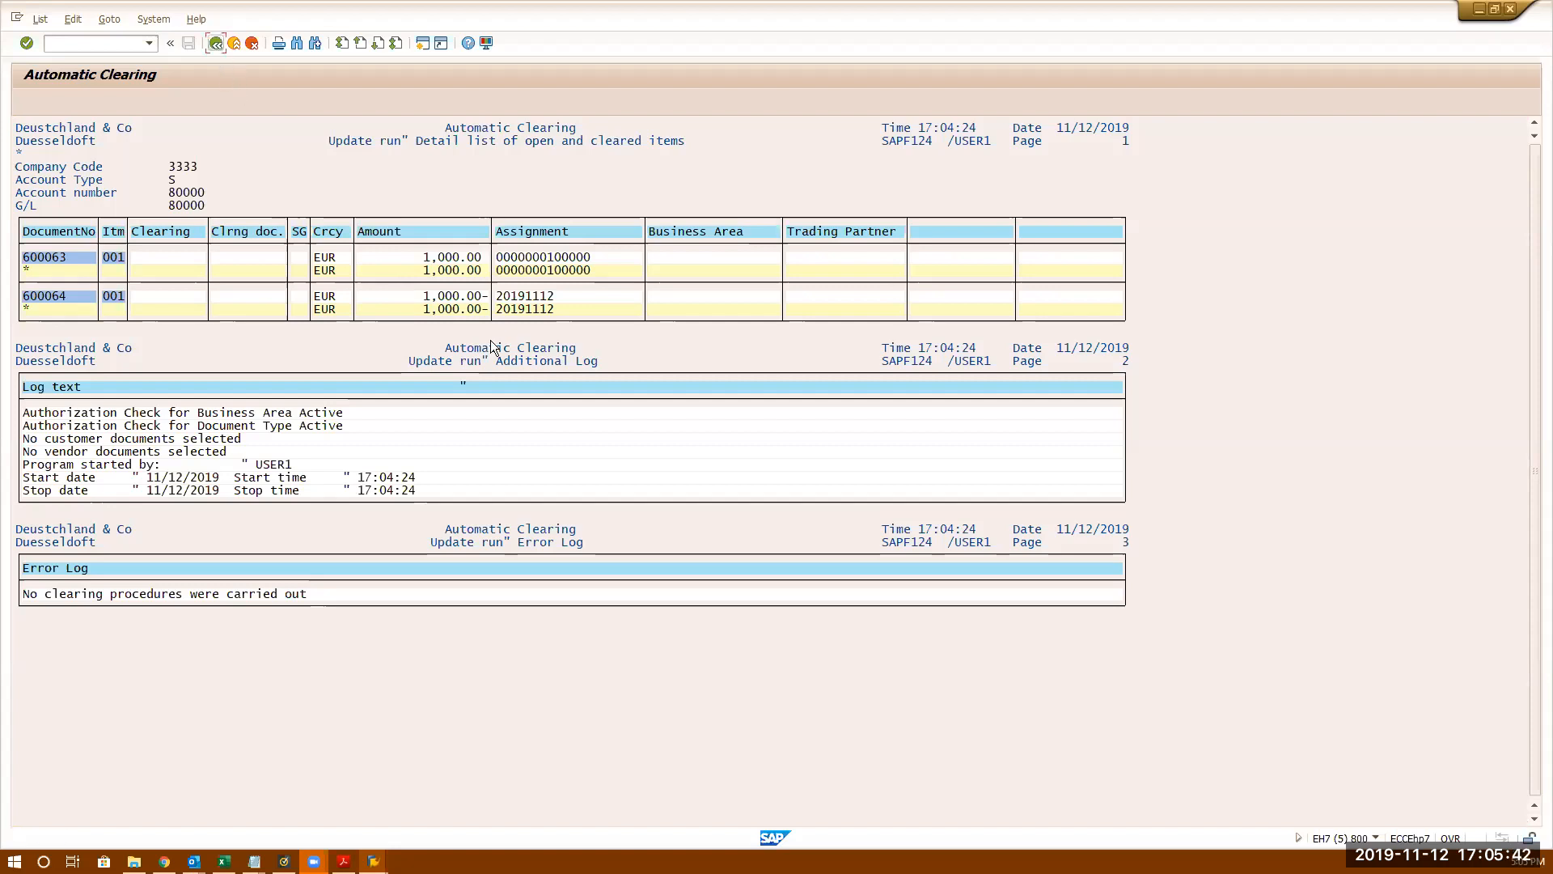
click(216, 43)
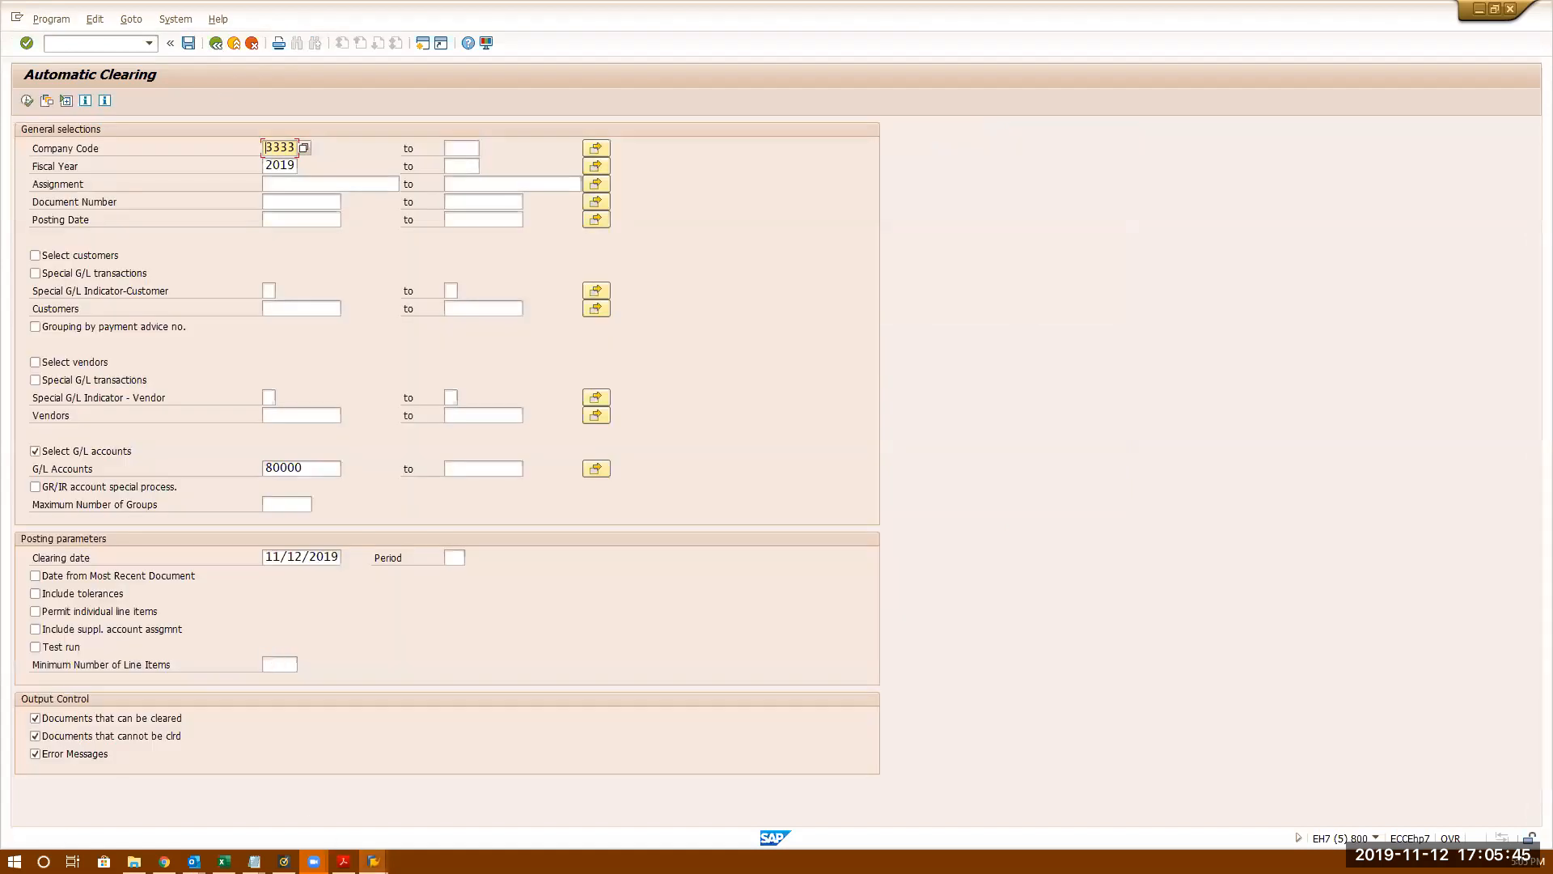
- Change document 600063's line item assignment to 12112019 and save it
mouse_move(374, 860)
click(382, 804)
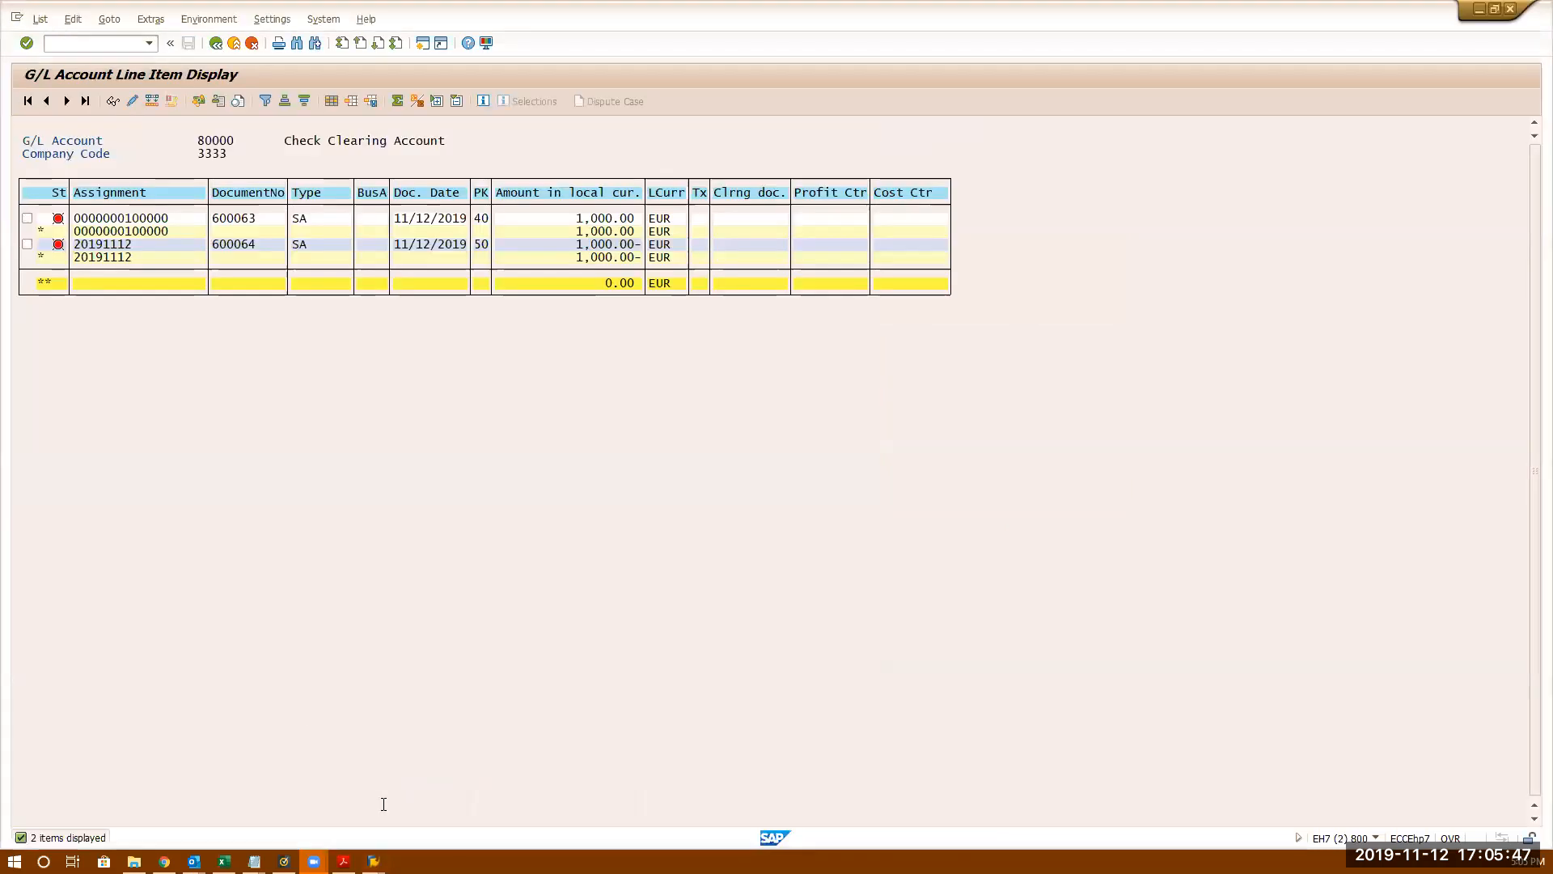
double_click(160, 225)
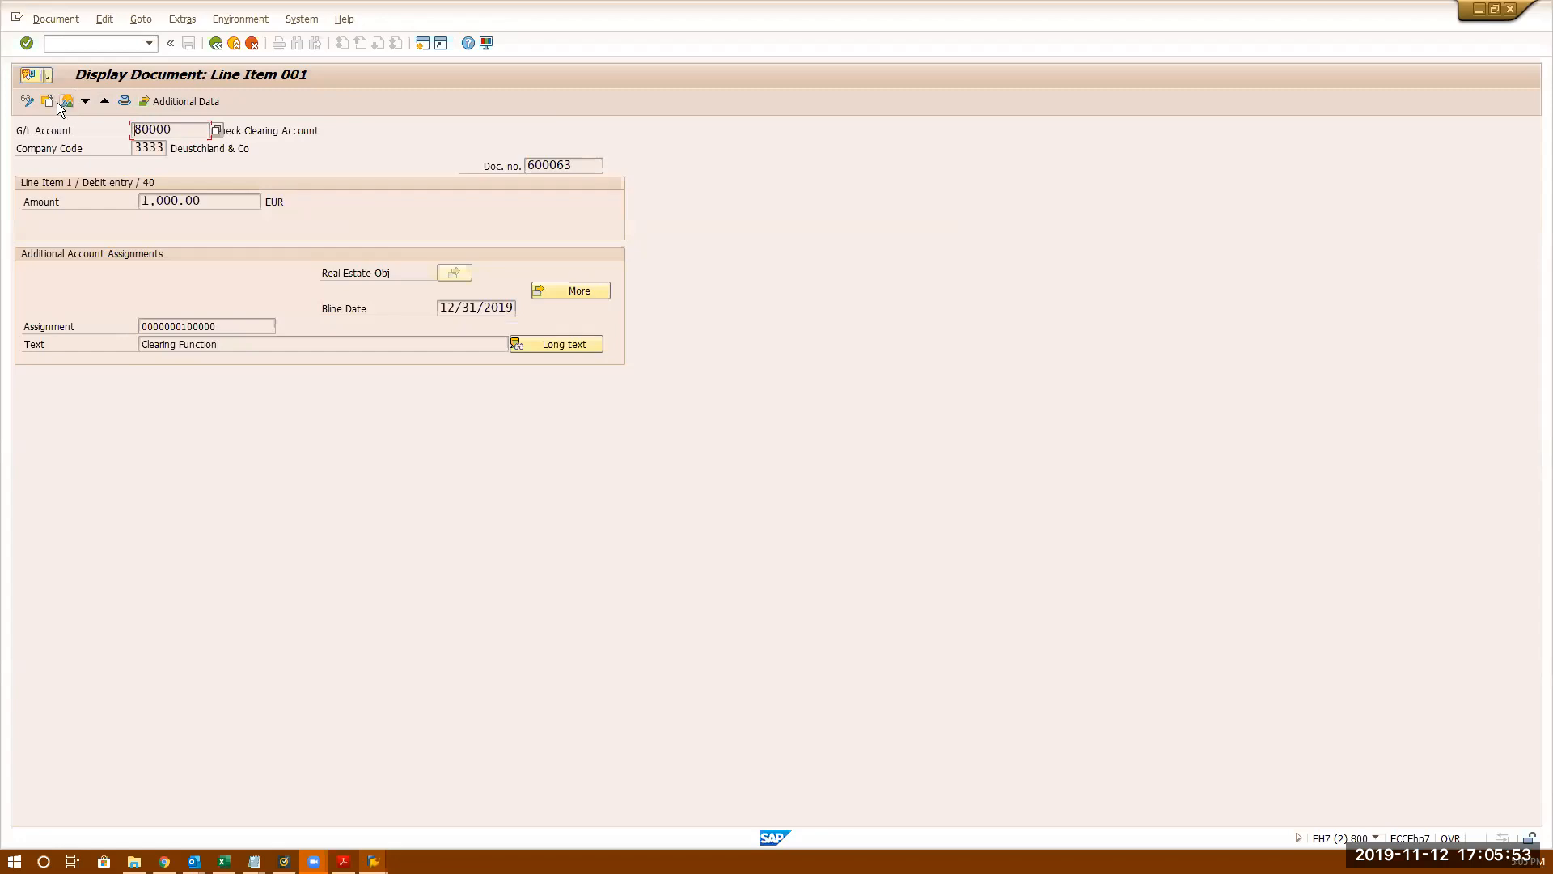
click(26, 100)
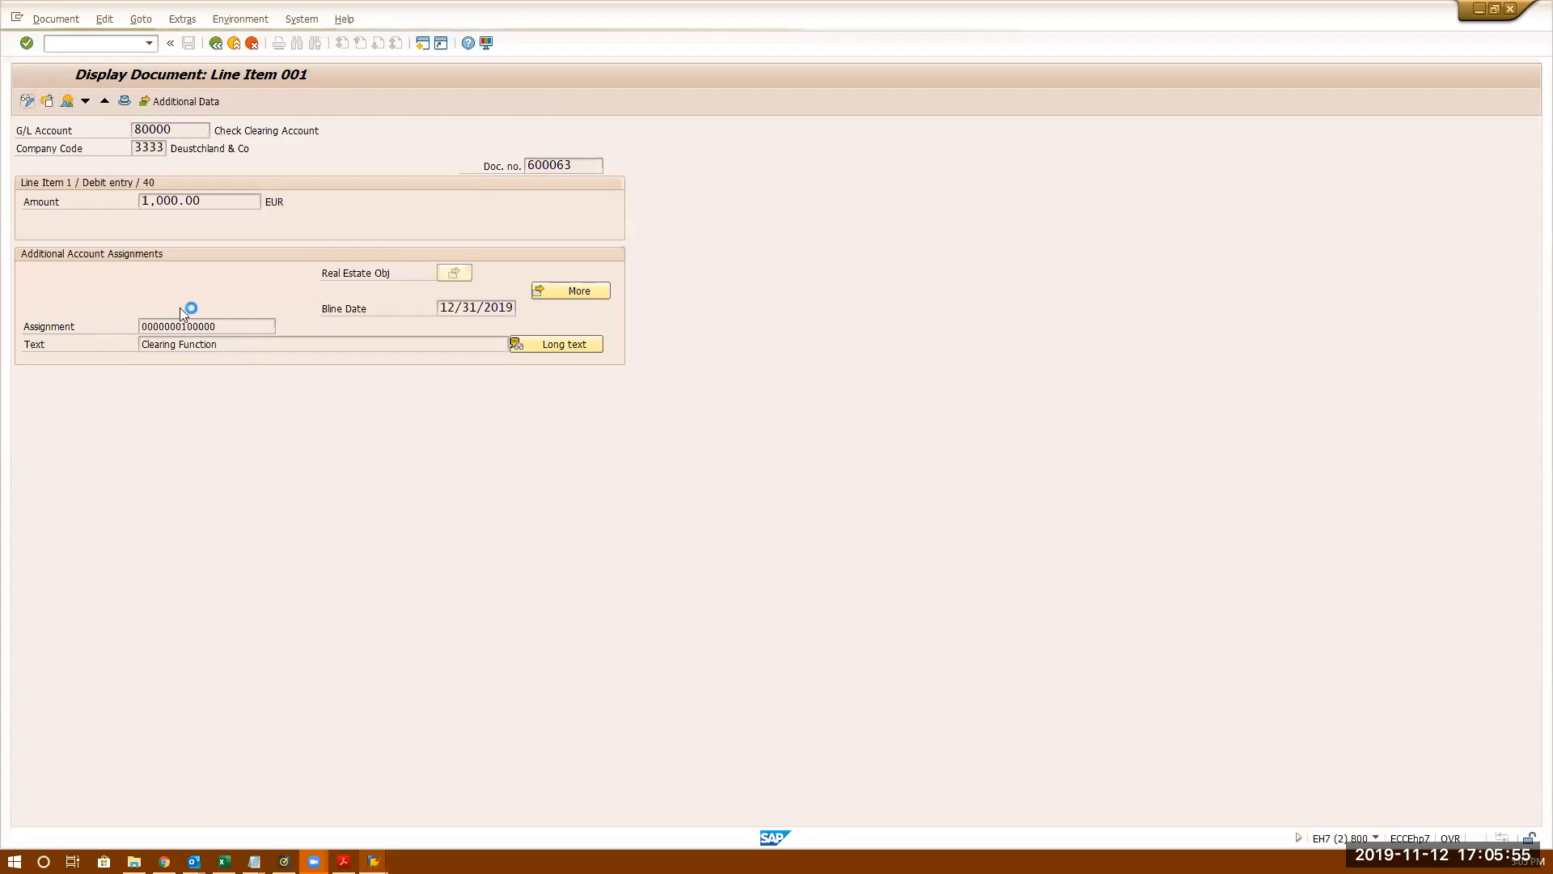
double_click(235, 330)
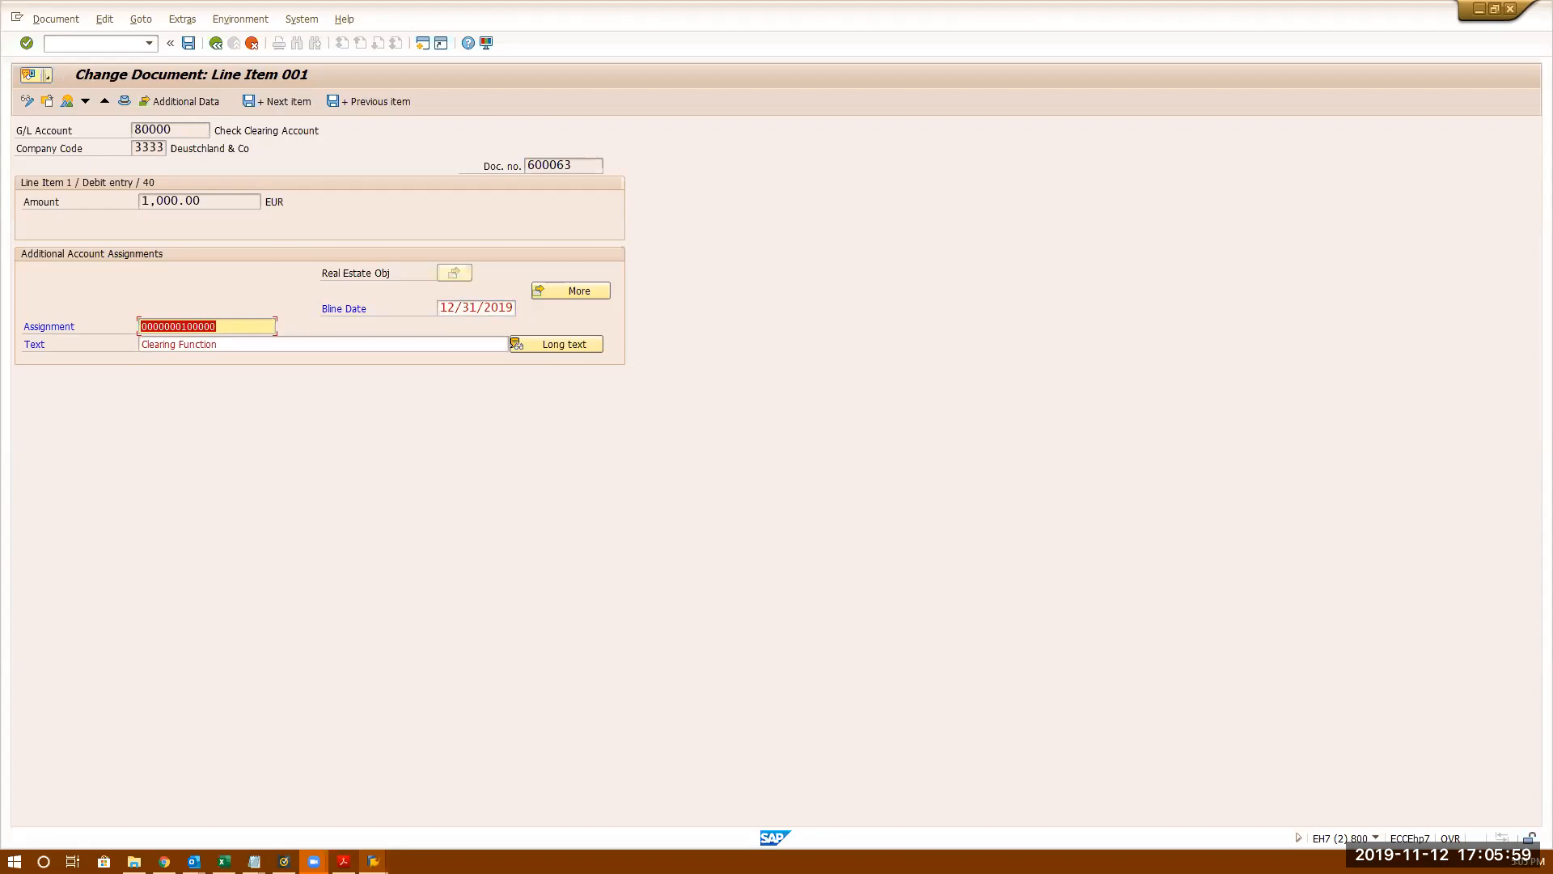
text(12112019)
key(Return)
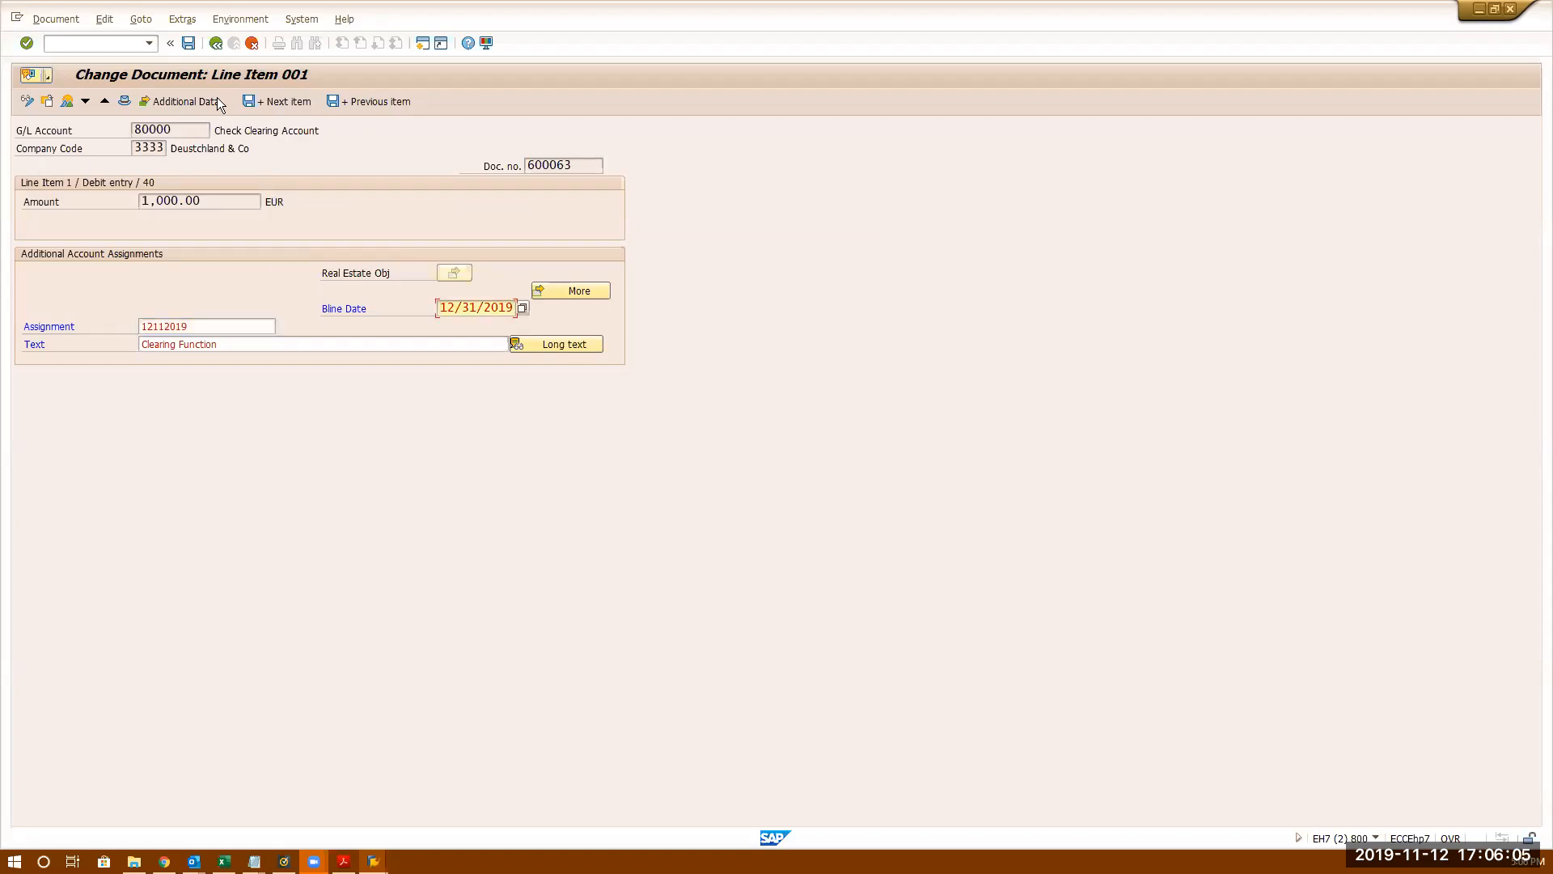
click(188, 42)
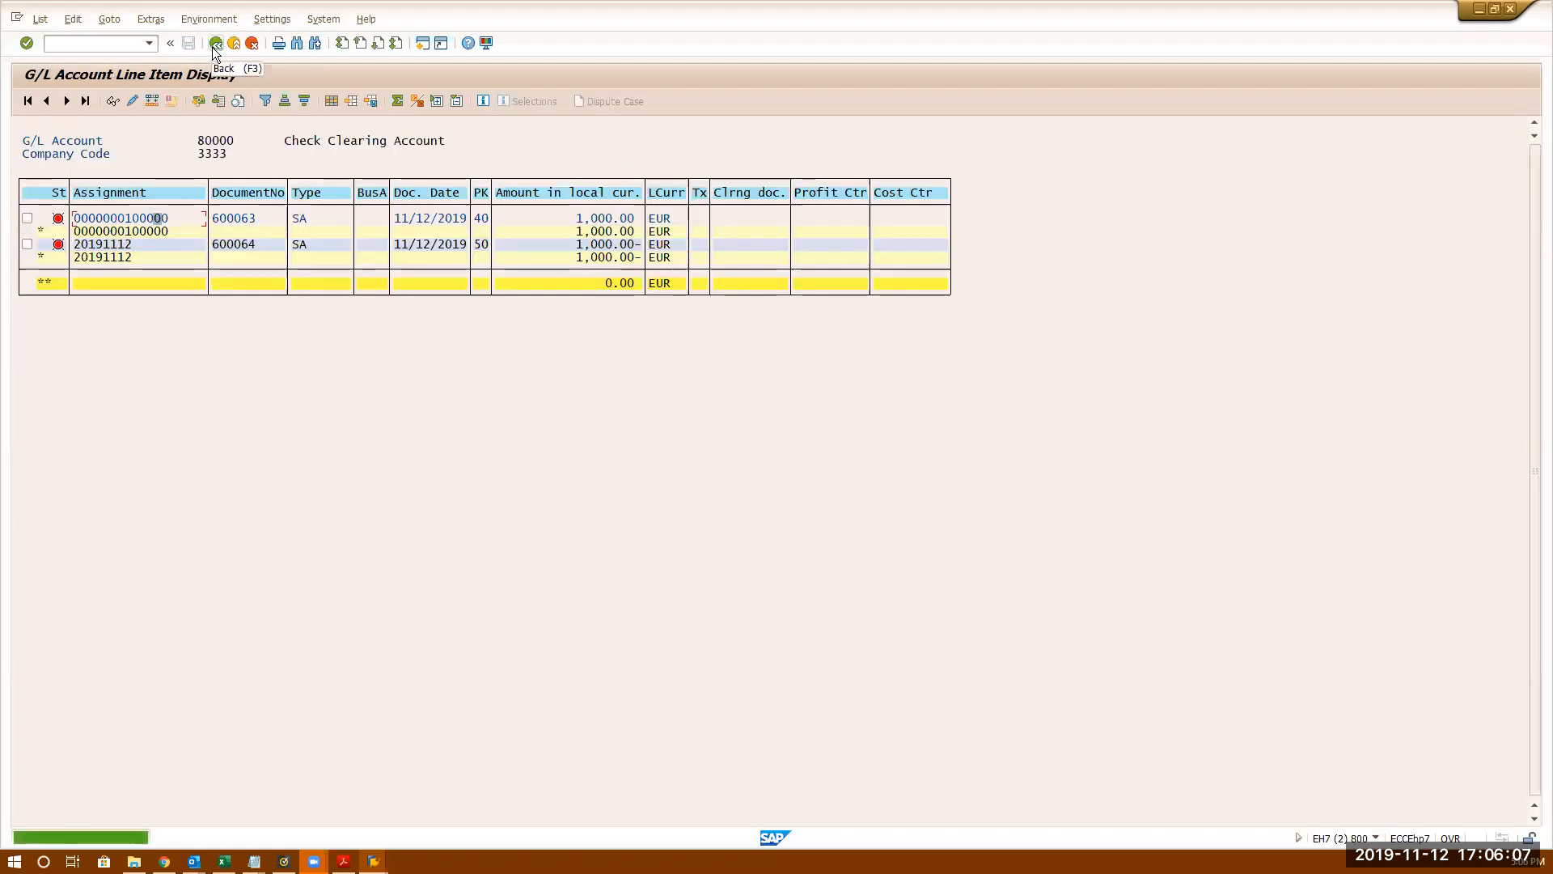
- Copy assignment 20191112 from row 2 into document 600063's line item and save
double_click(109, 256)
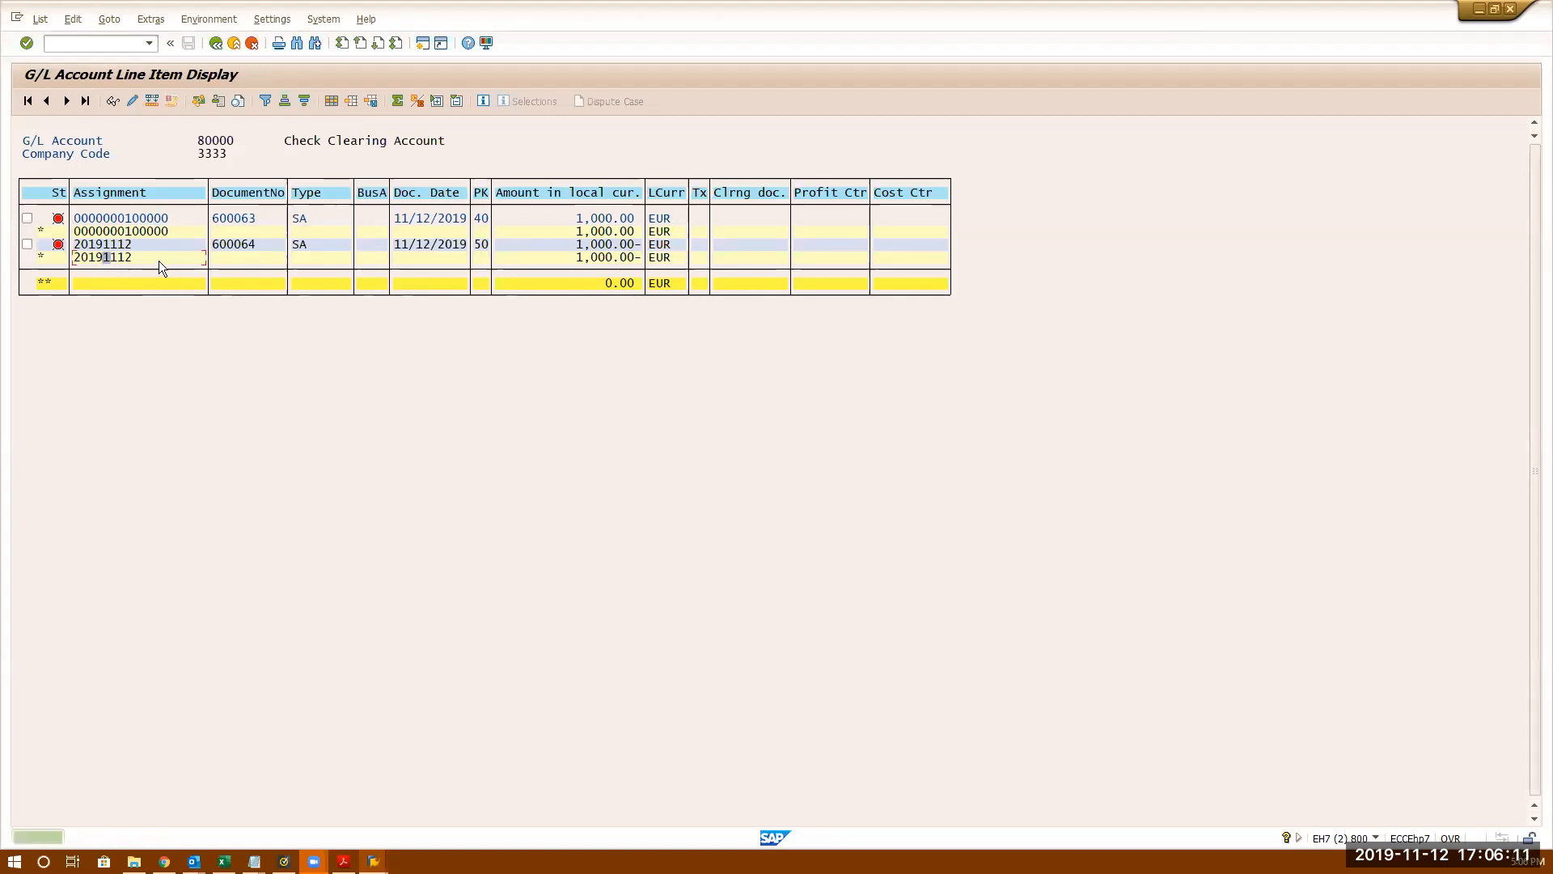
drag(132, 247, 72, 248)
key(ctrl+c)
double_click(125, 219)
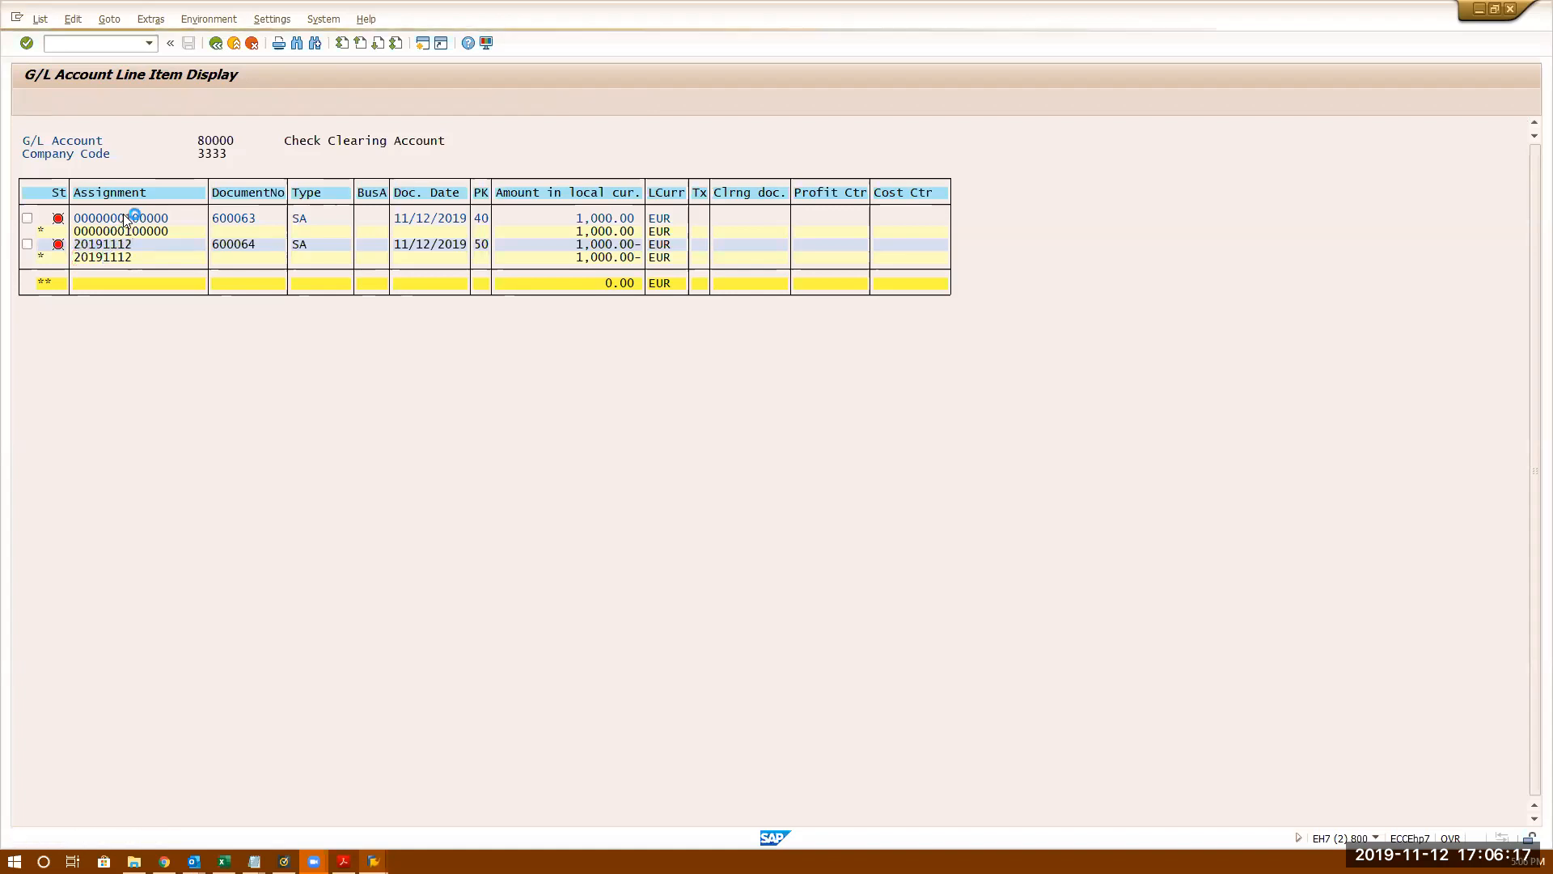
click(30, 102)
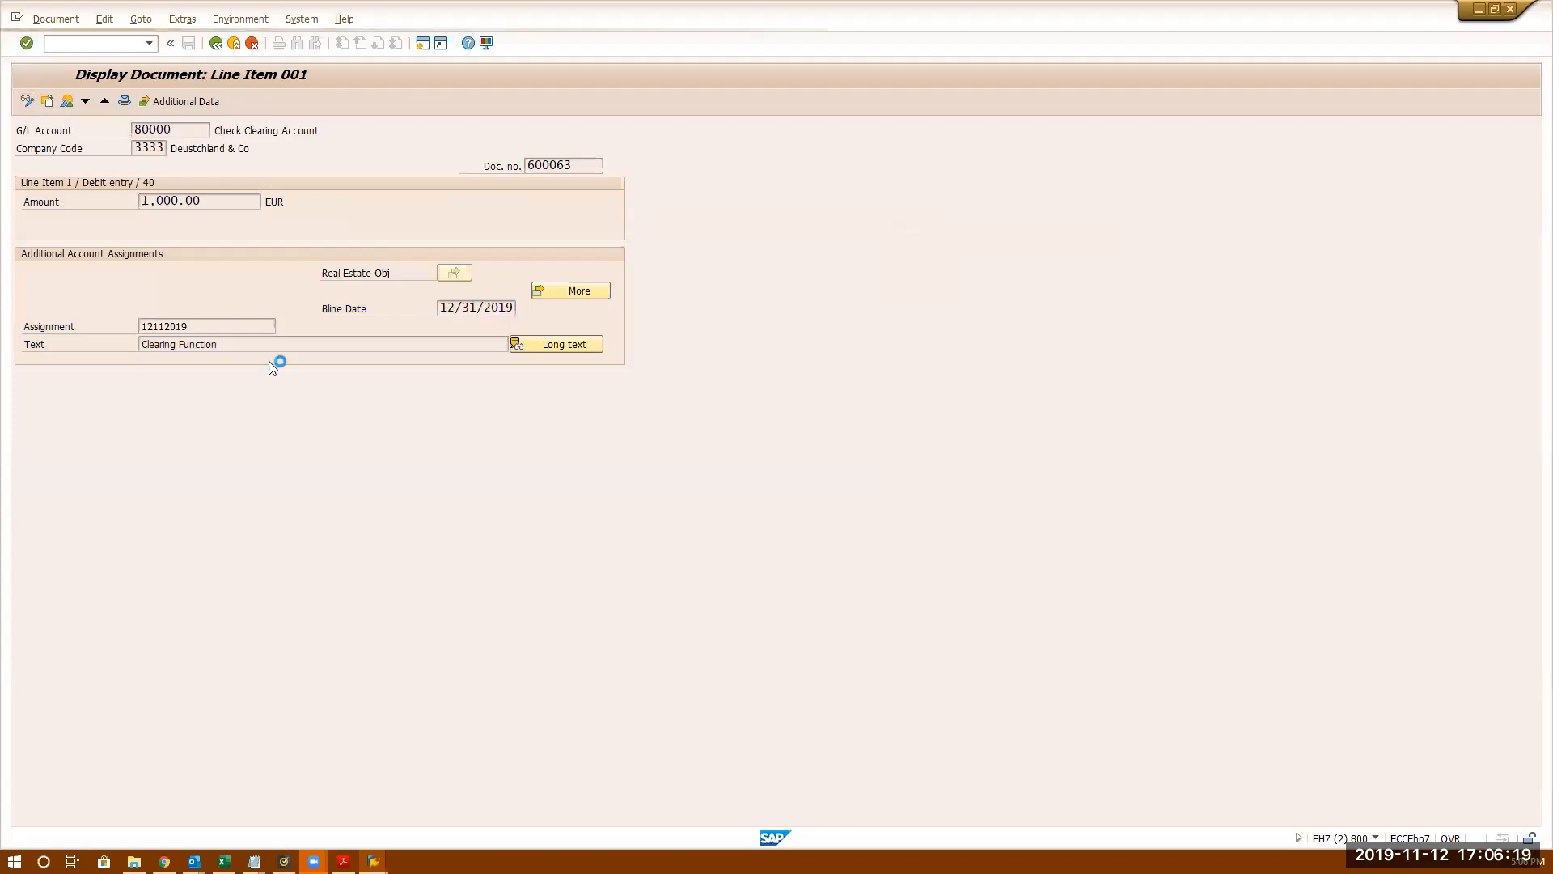
double_click(221, 325)
key(ctrl+v)
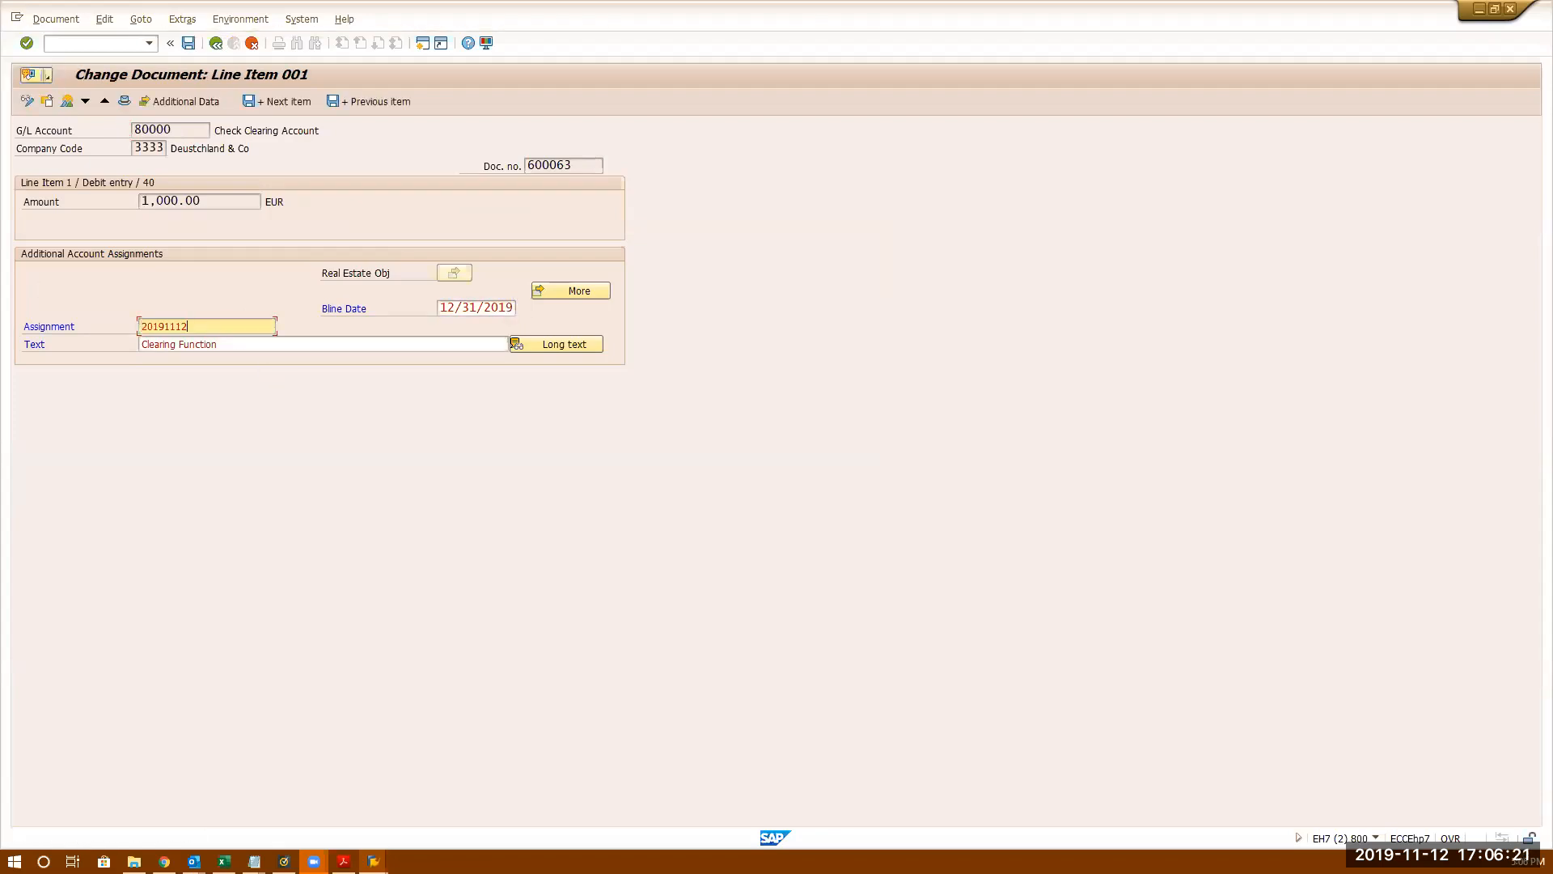
click(188, 44)
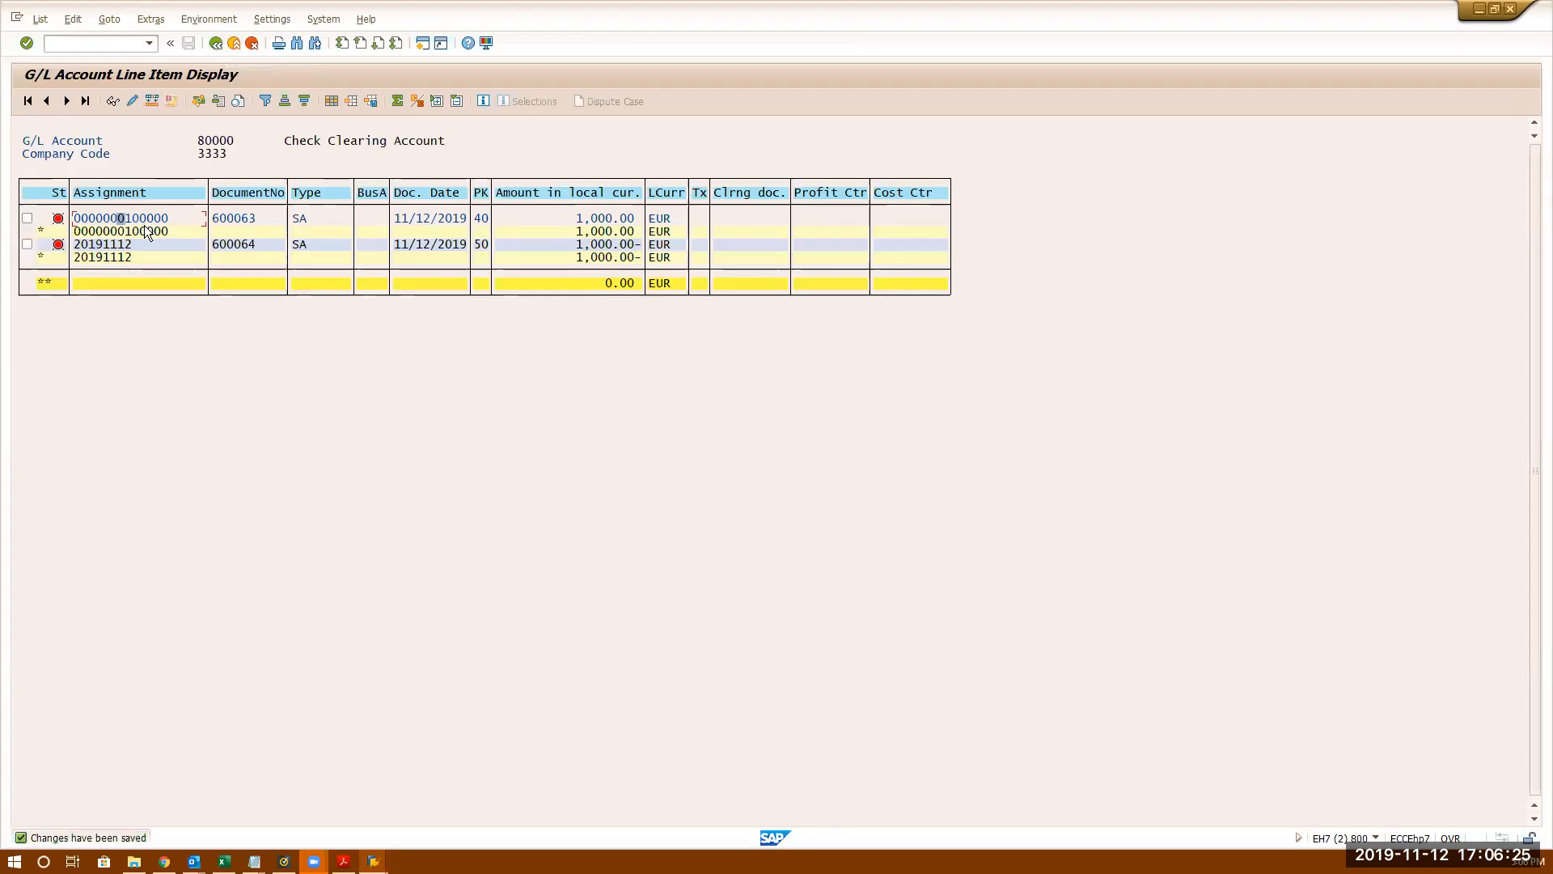
click(217, 44)
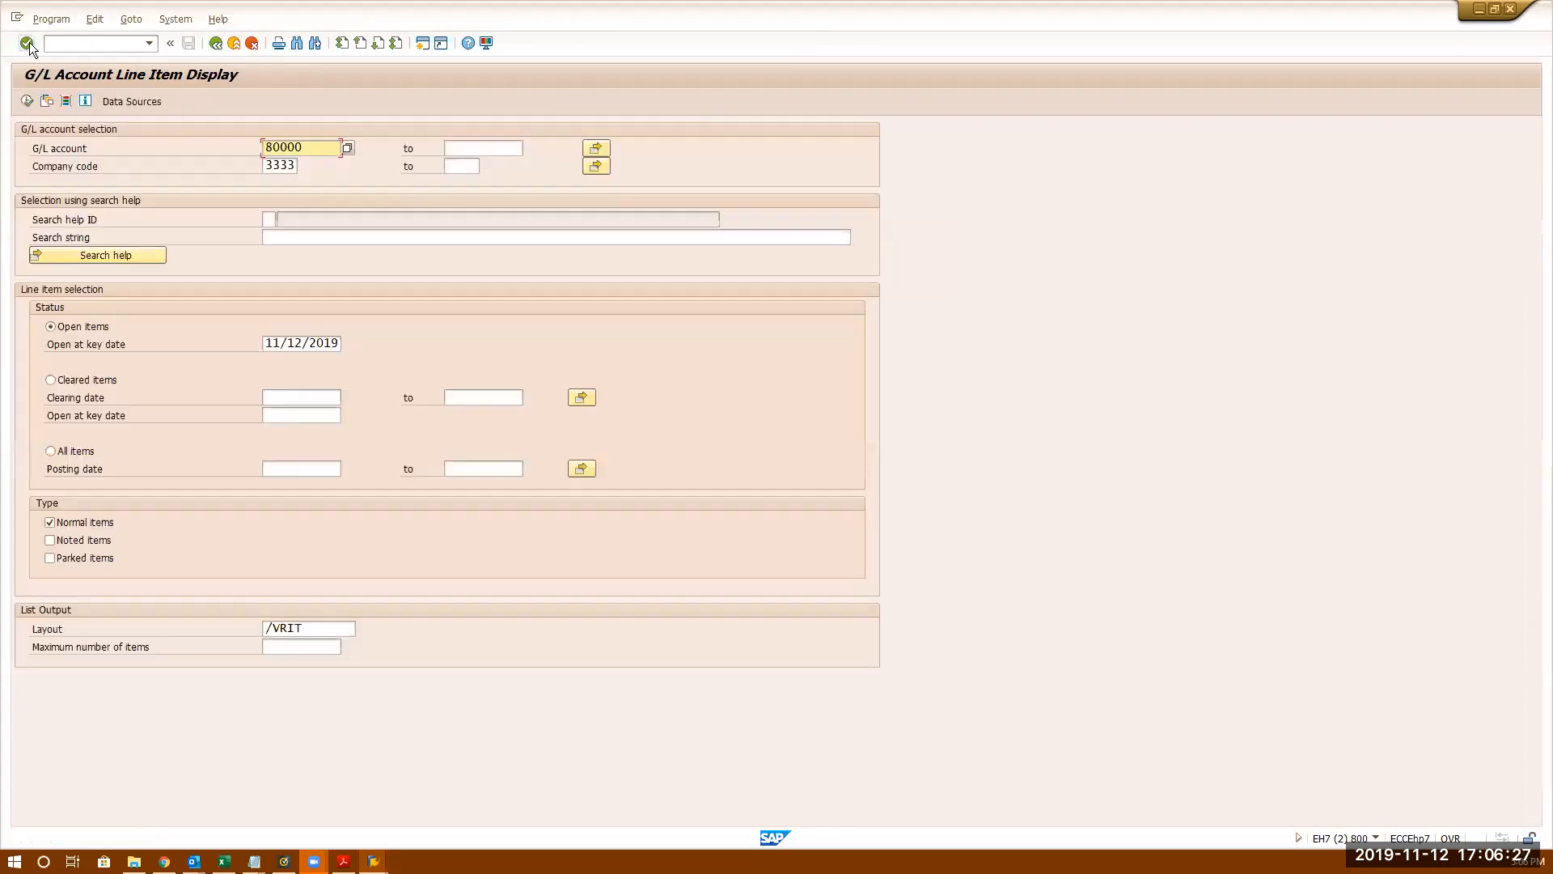
- Reload open items for 80000, then run Automatic Clearing, creating clearing document 700035
click(28, 102)
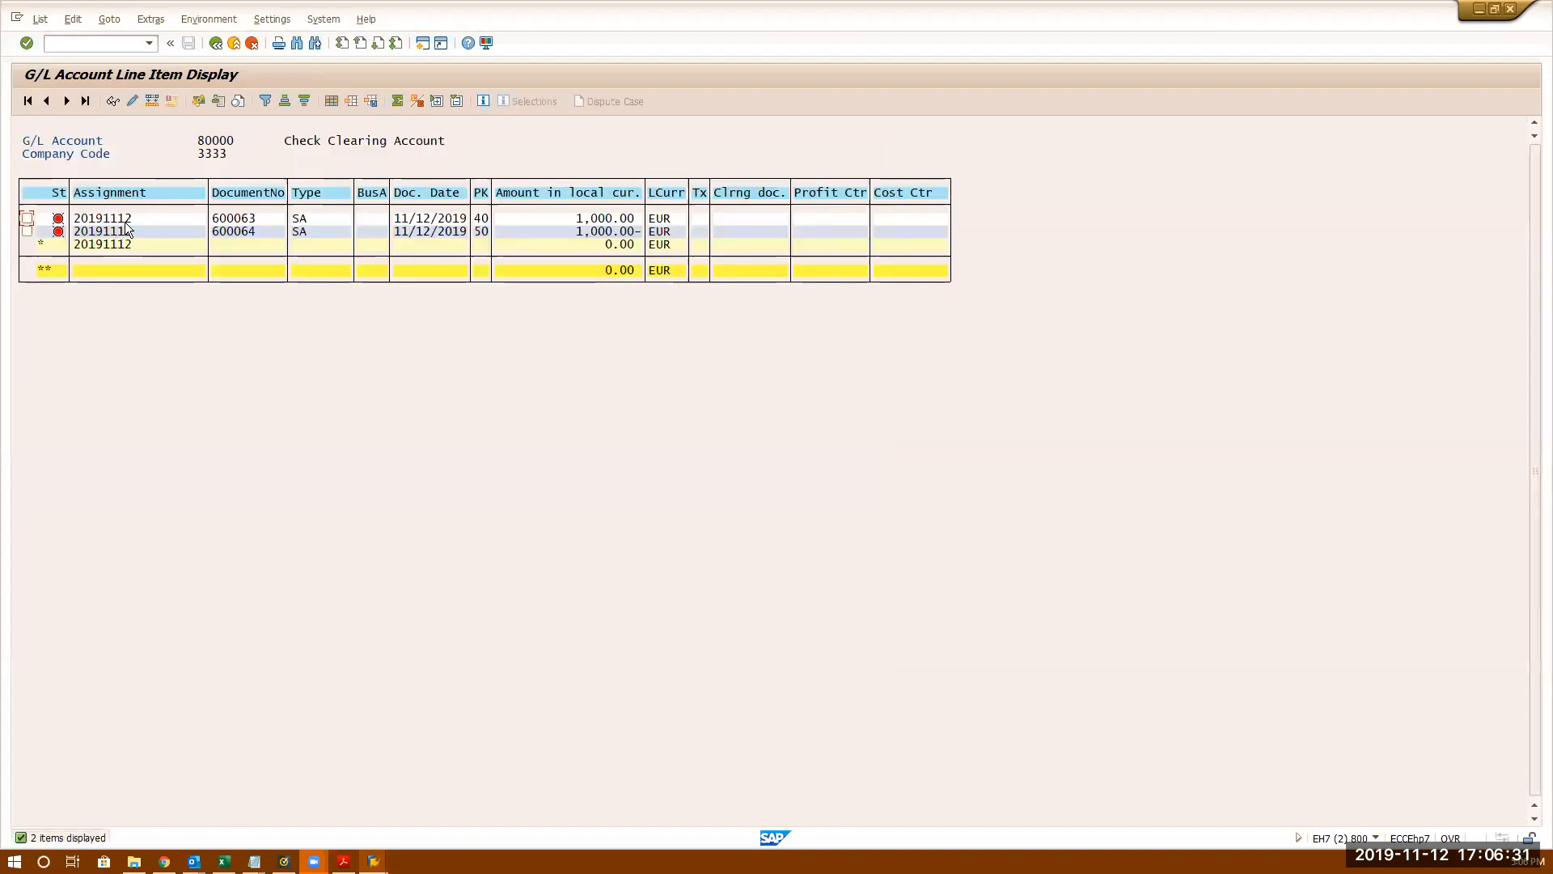
click(374, 860)
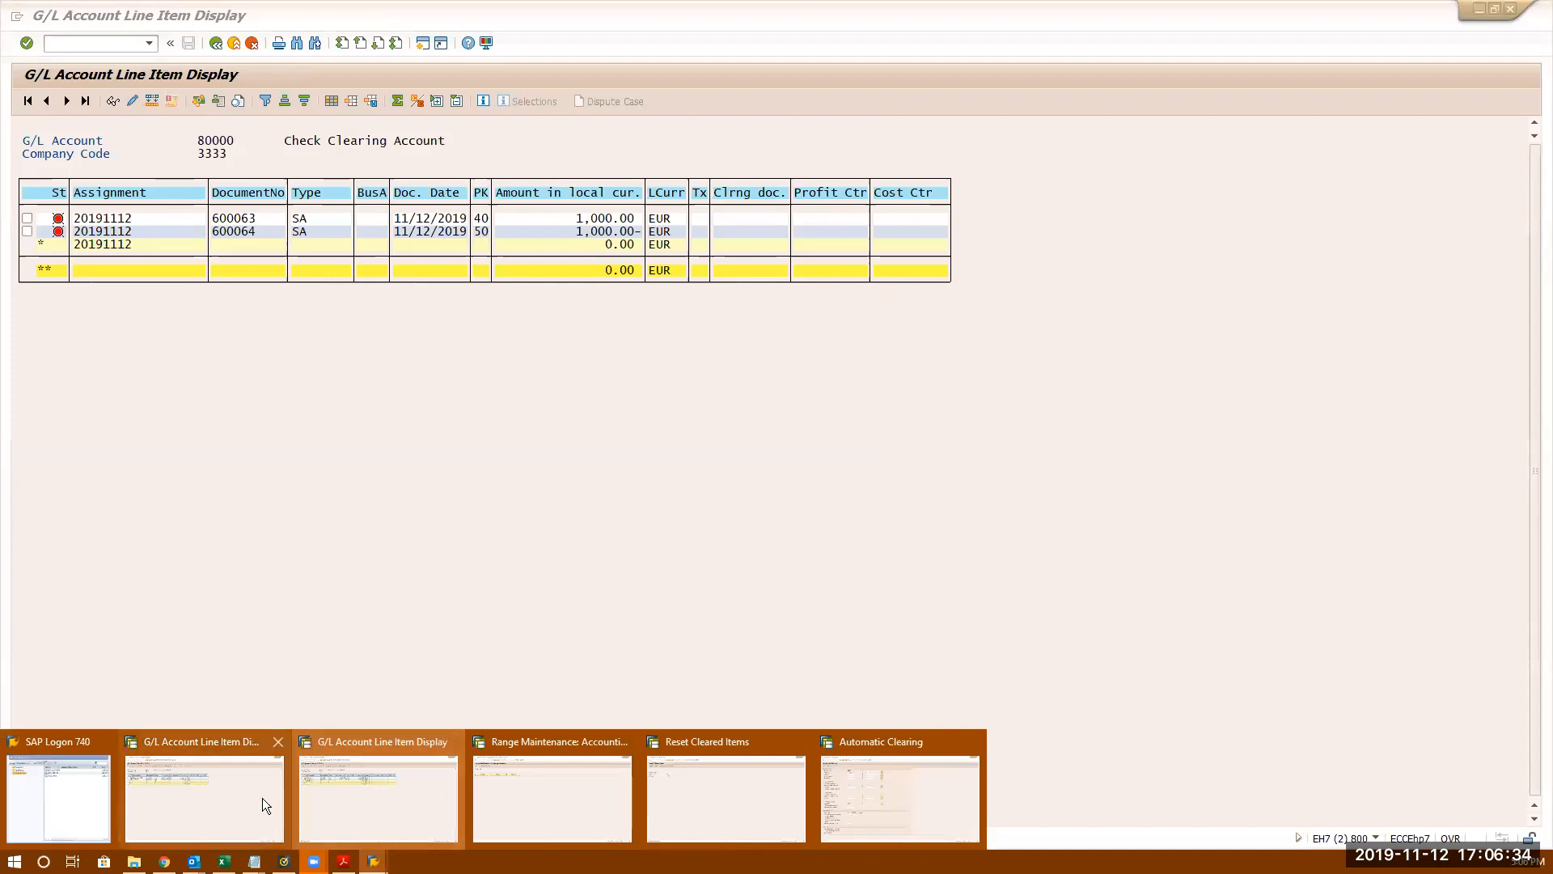
click(876, 783)
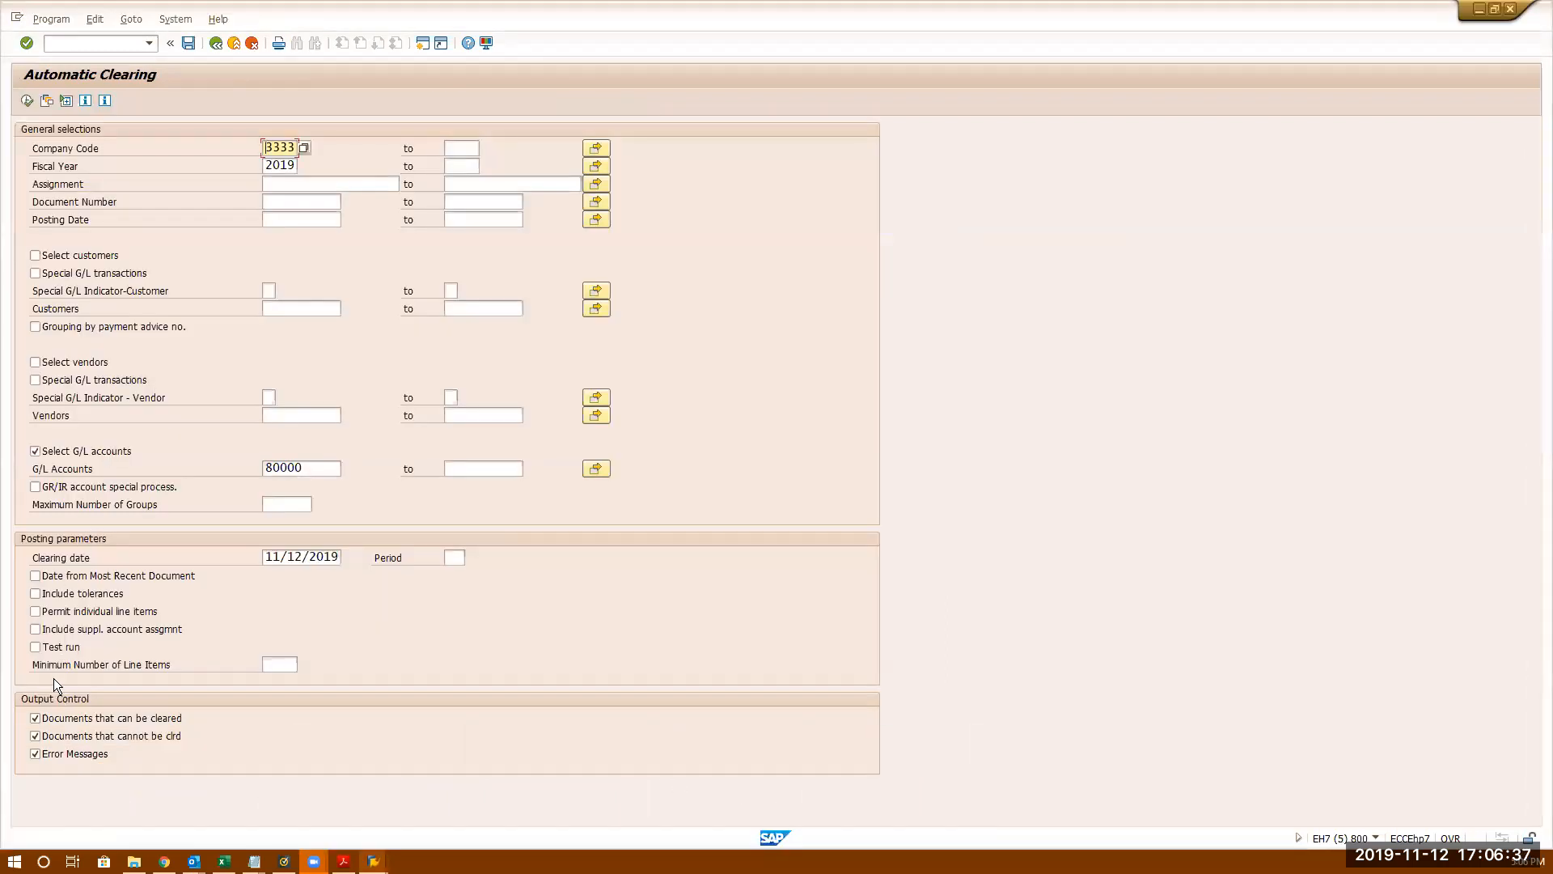
click(26, 101)
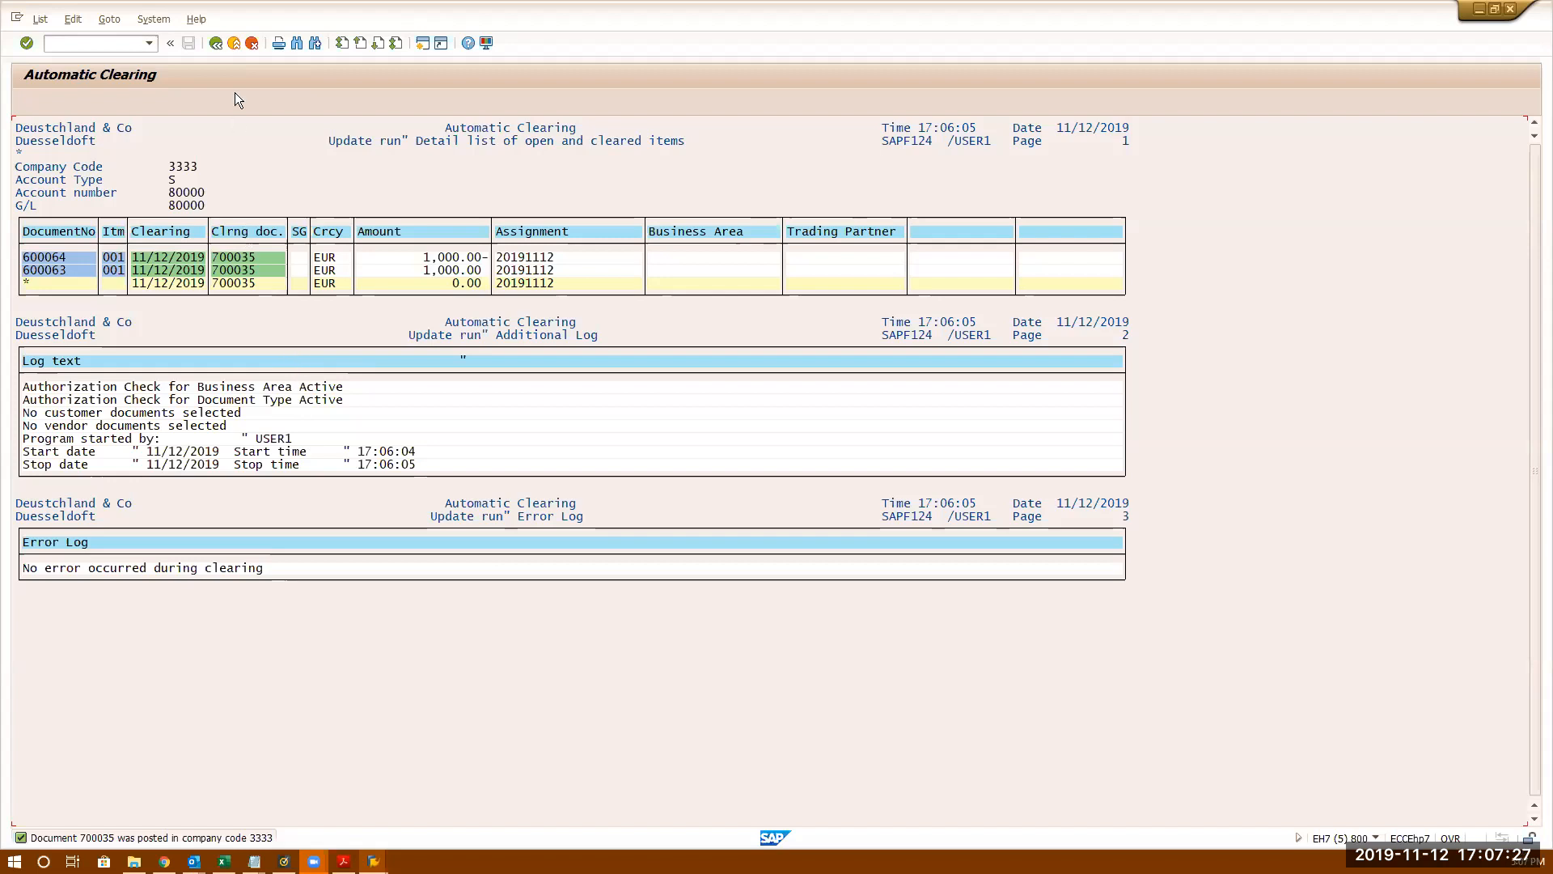
click(218, 43)
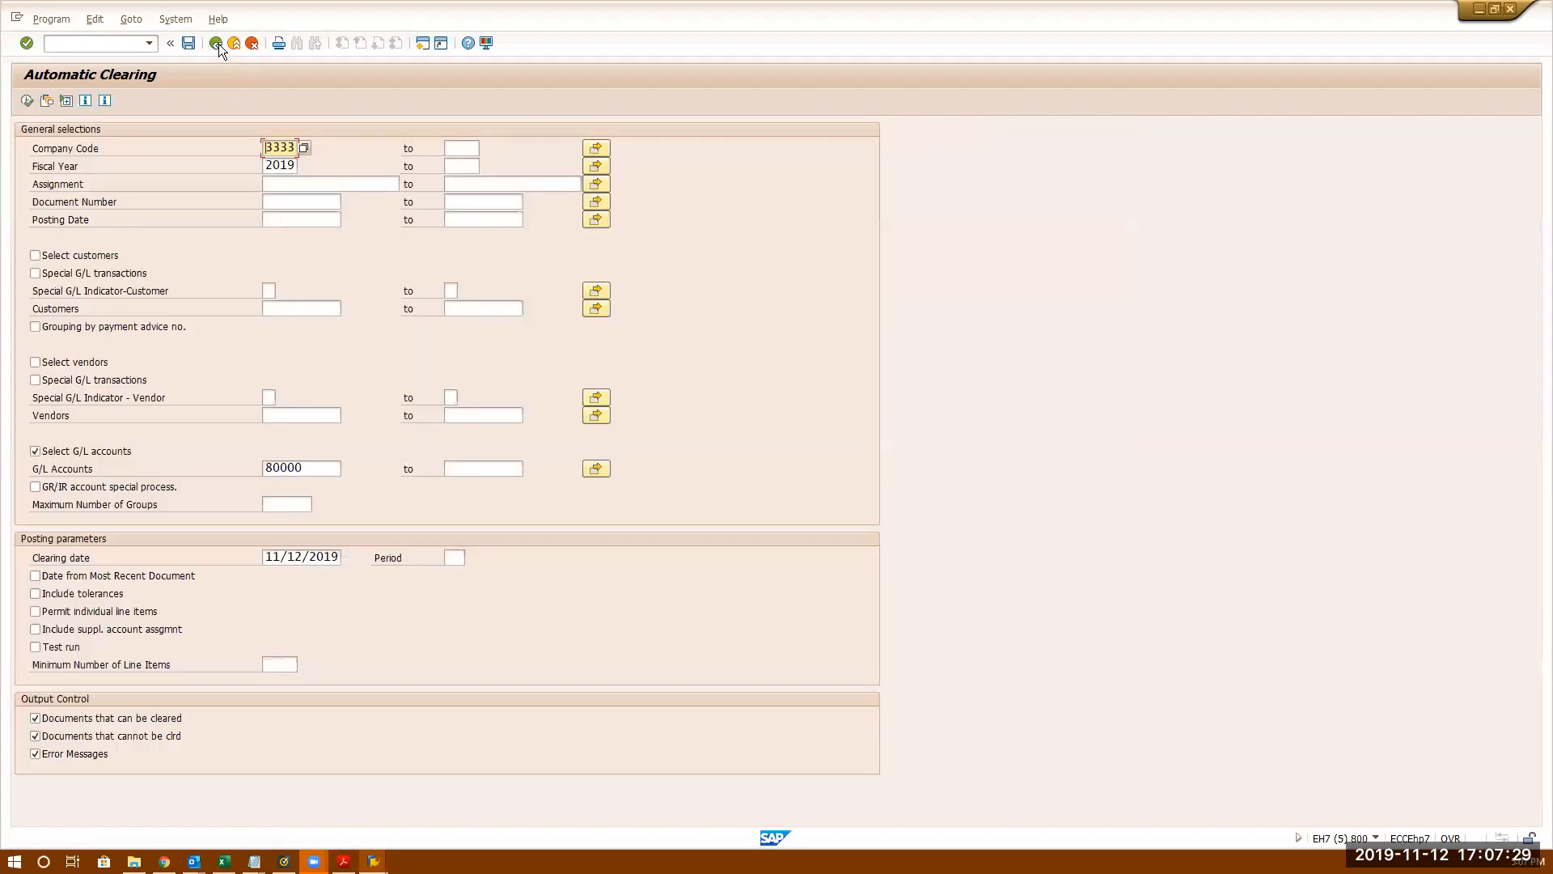
- Return to the main menu, start F.13, and check the system status and Program menu
click(218, 43)
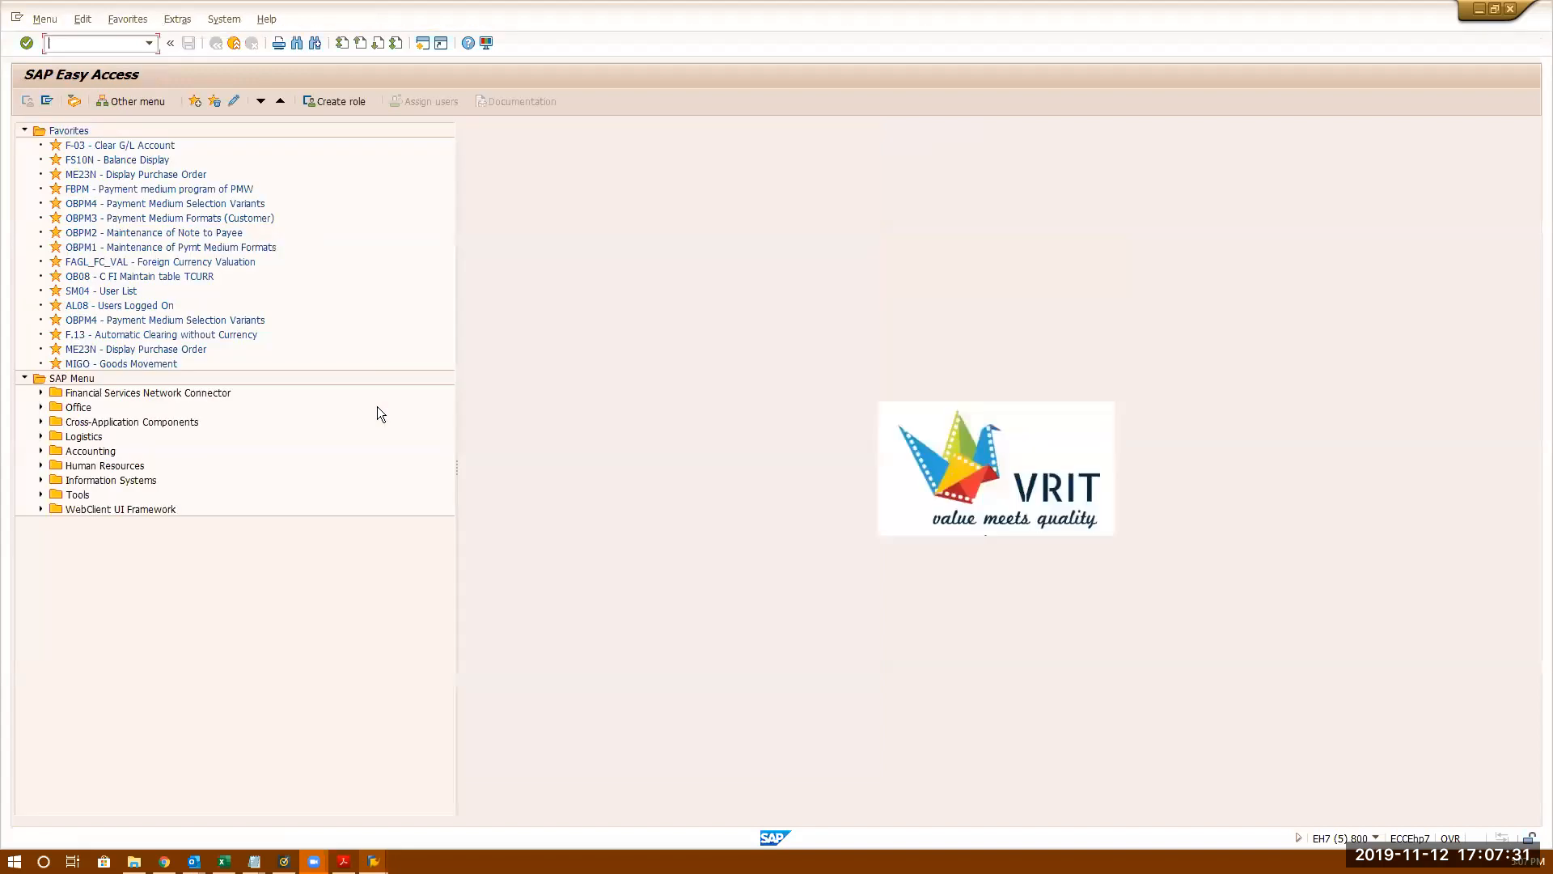
text(f.13)
key(Return)
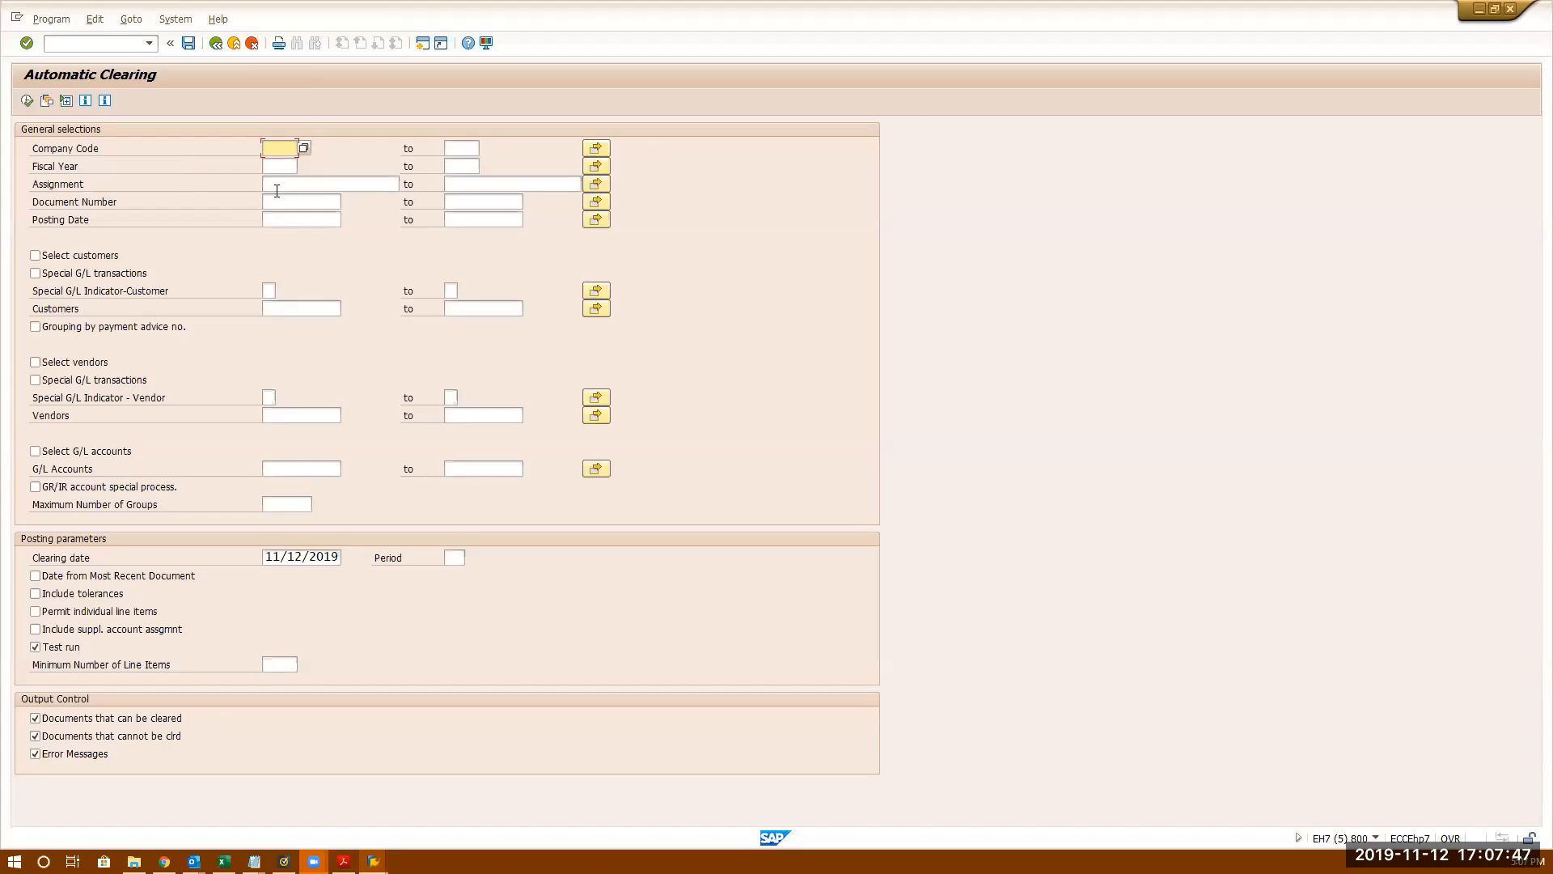
click(1376, 837)
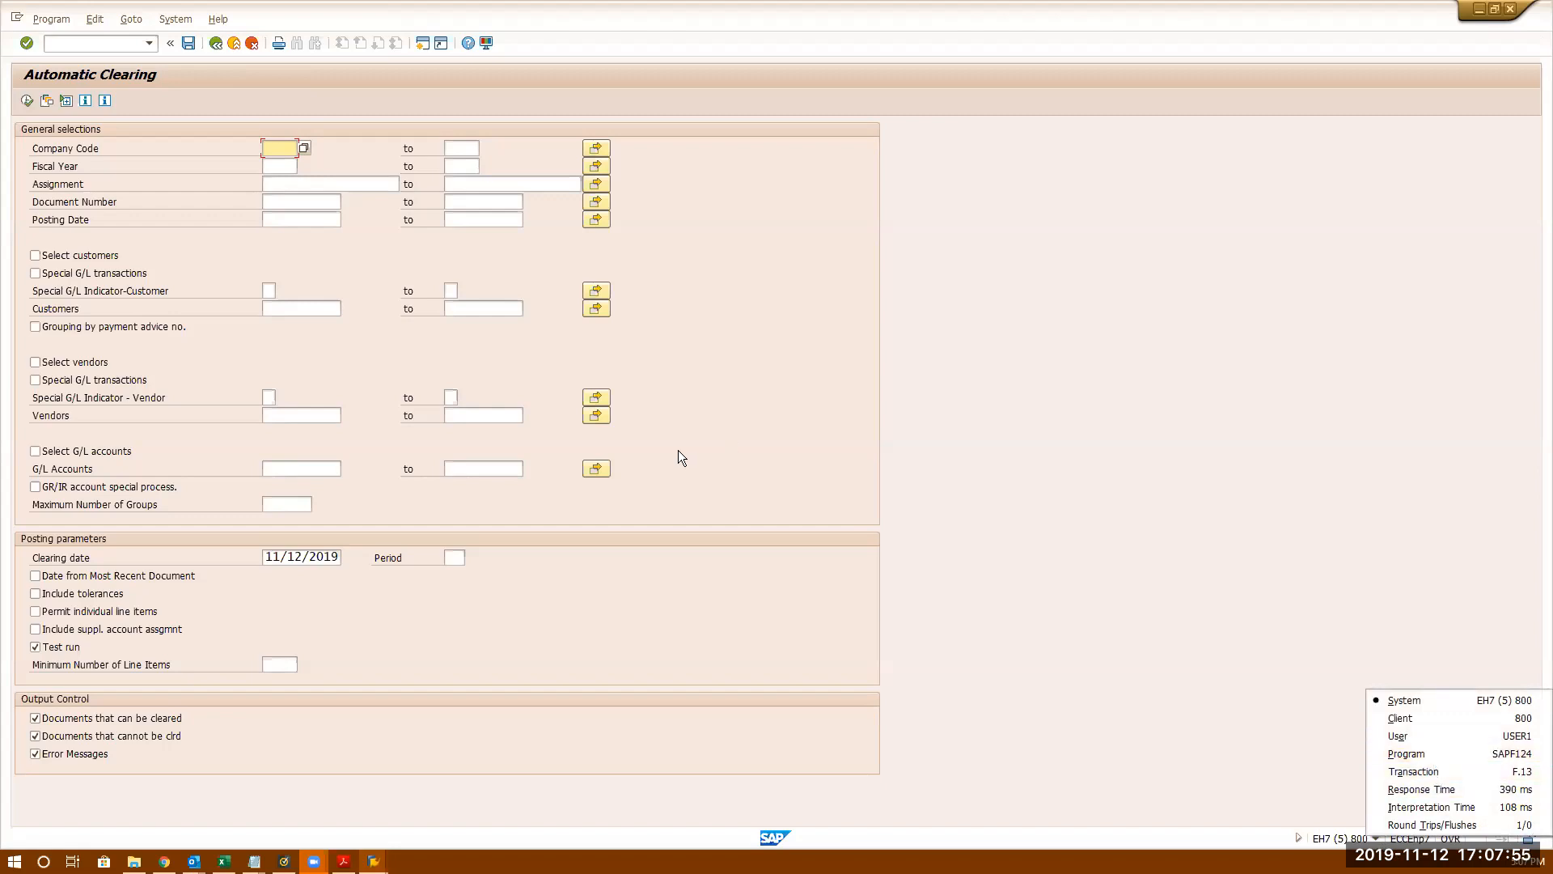
click(687, 479)
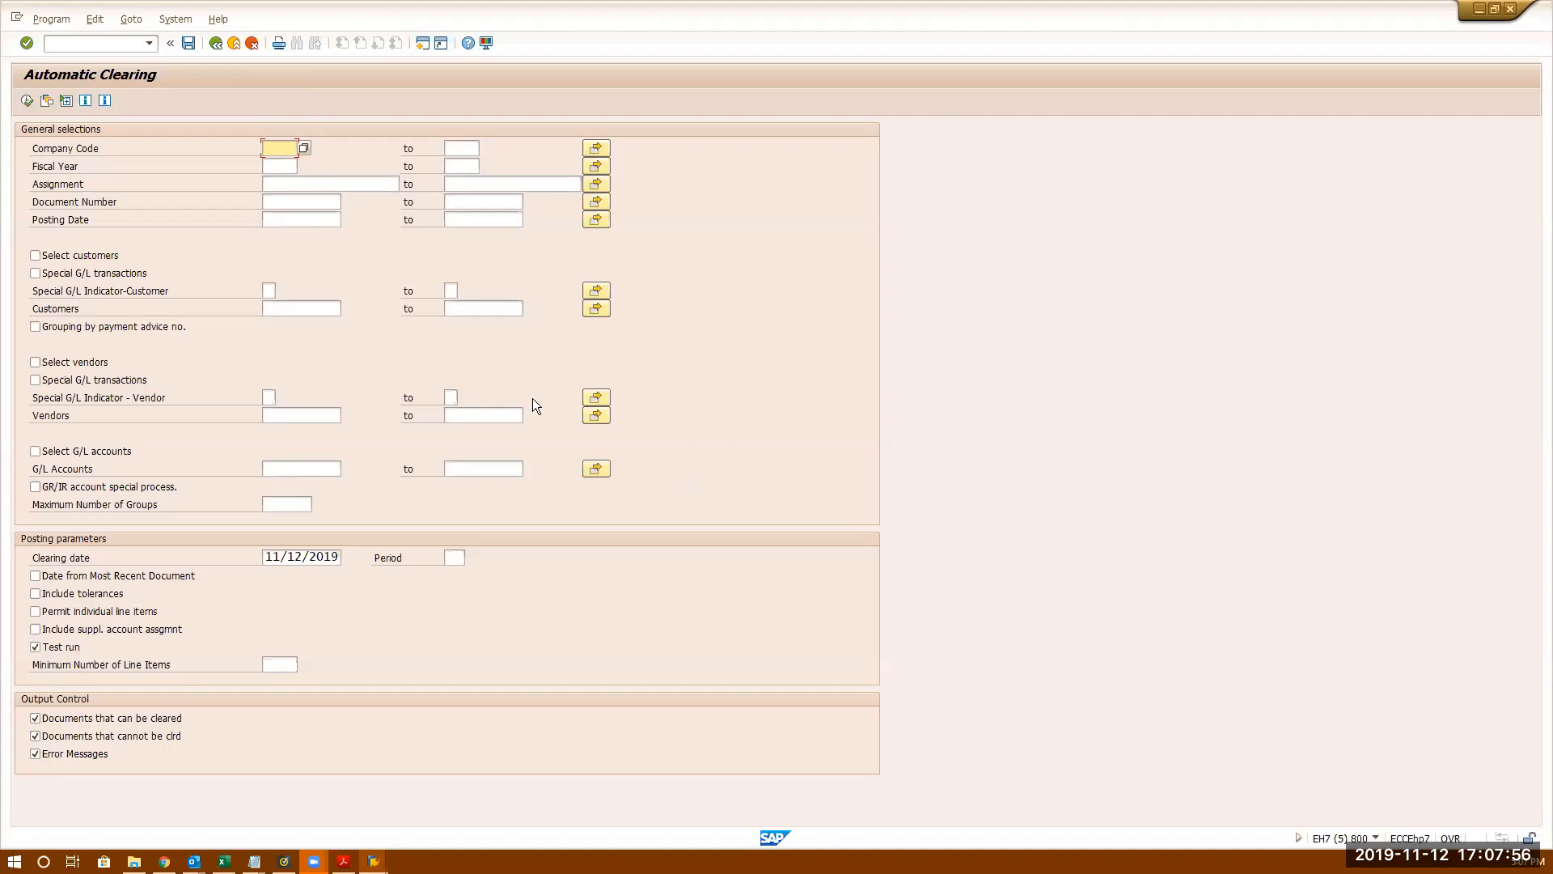
click(50, 20)
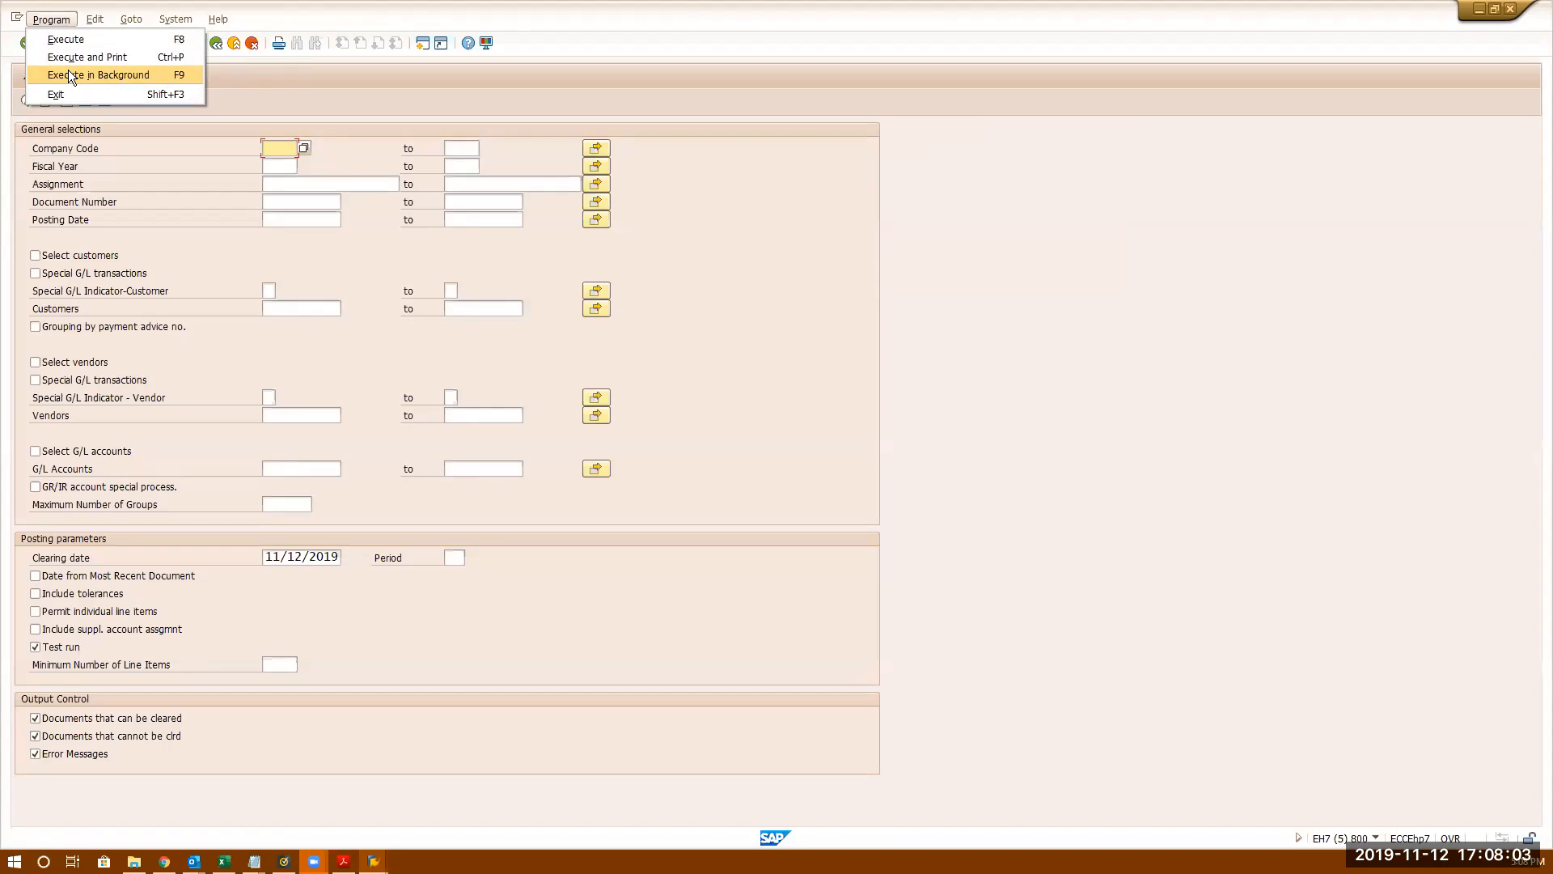
click(288, 150)
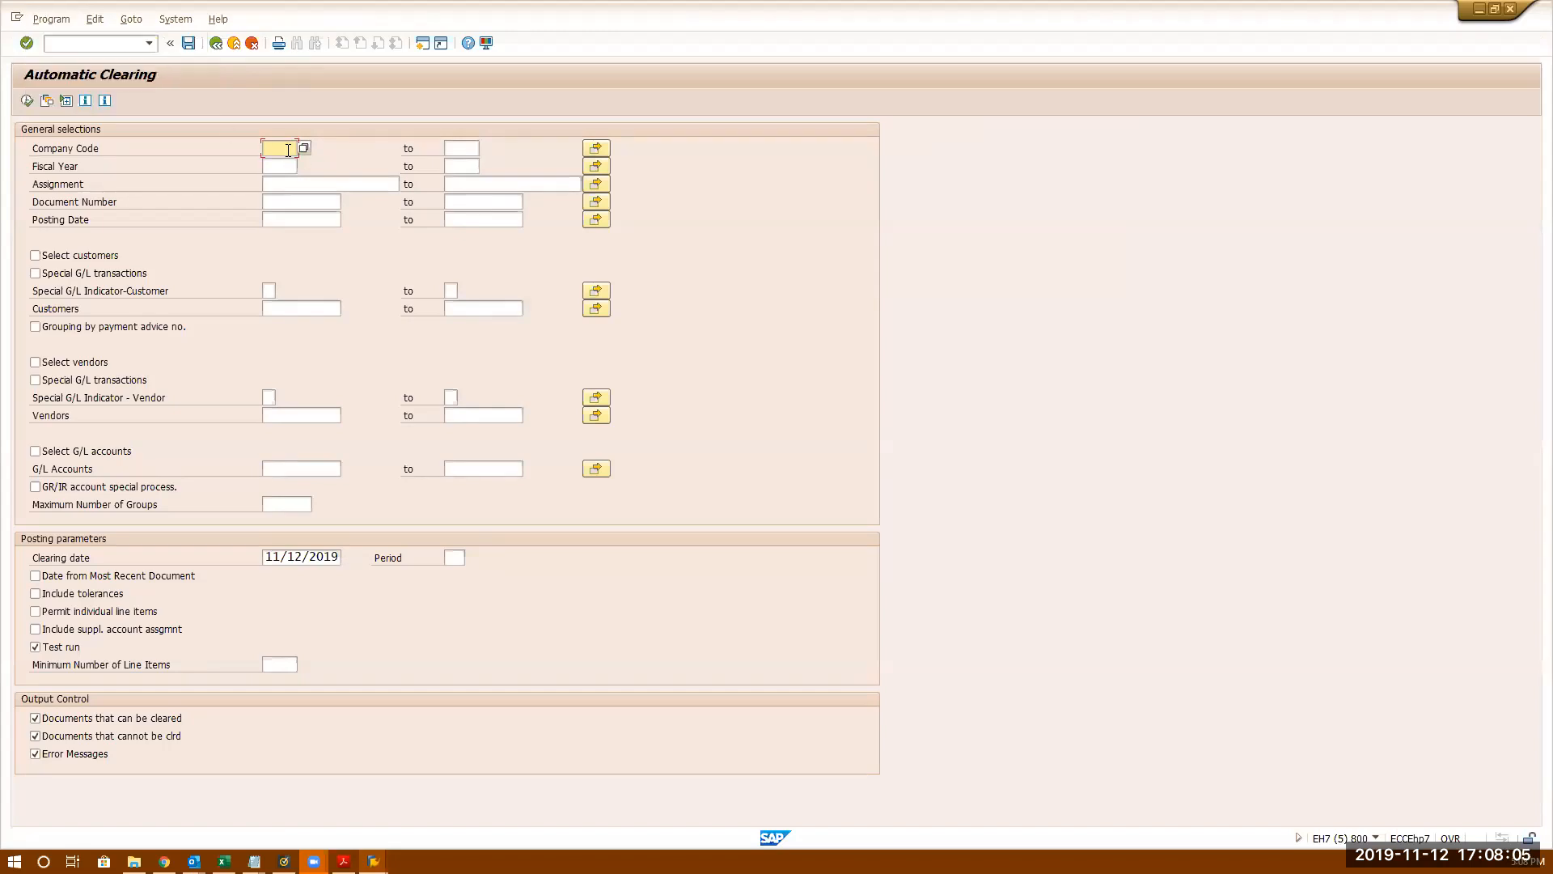
- Enter company code 3333, fiscal year 2019, and G/L account 80000 in the selection
text(3333)
click(279, 168)
text(2019)
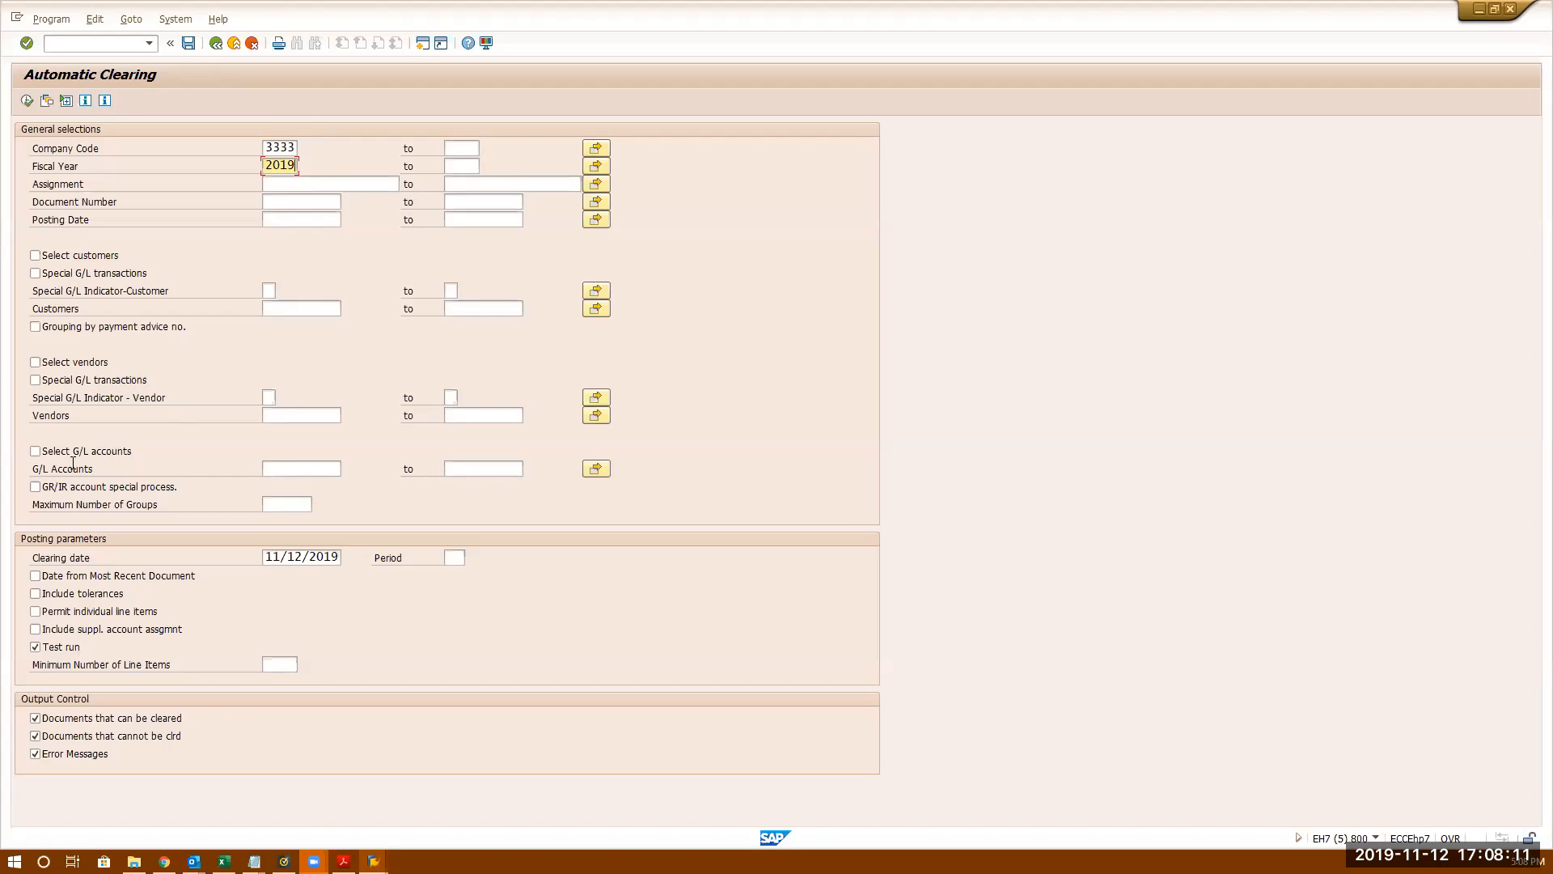
click(58, 452)
click(305, 469)
text(8)
click(294, 484)
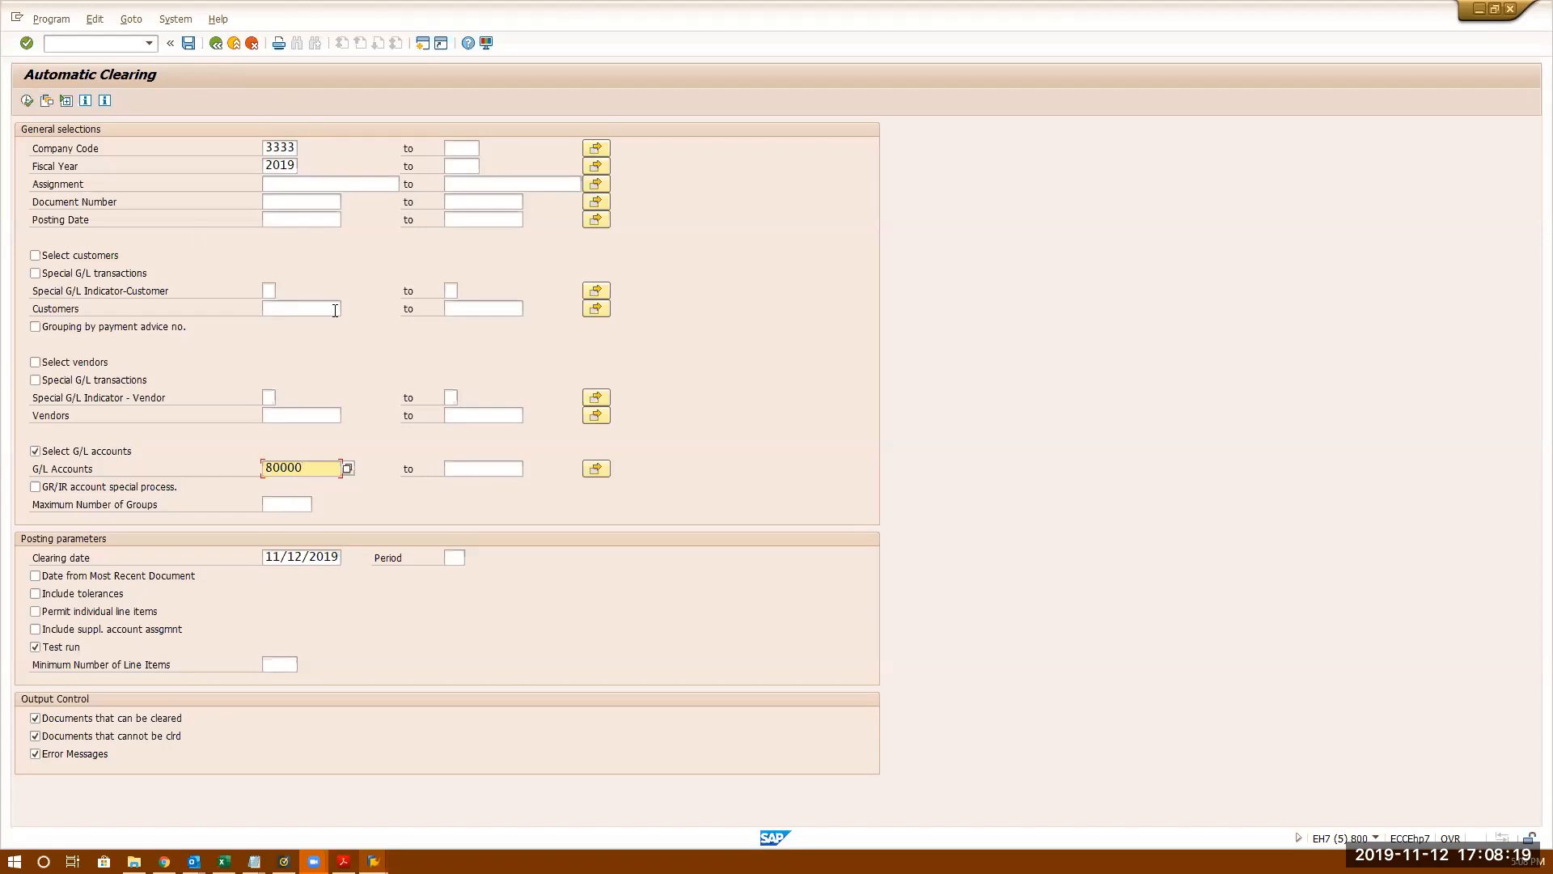
click(58, 22)
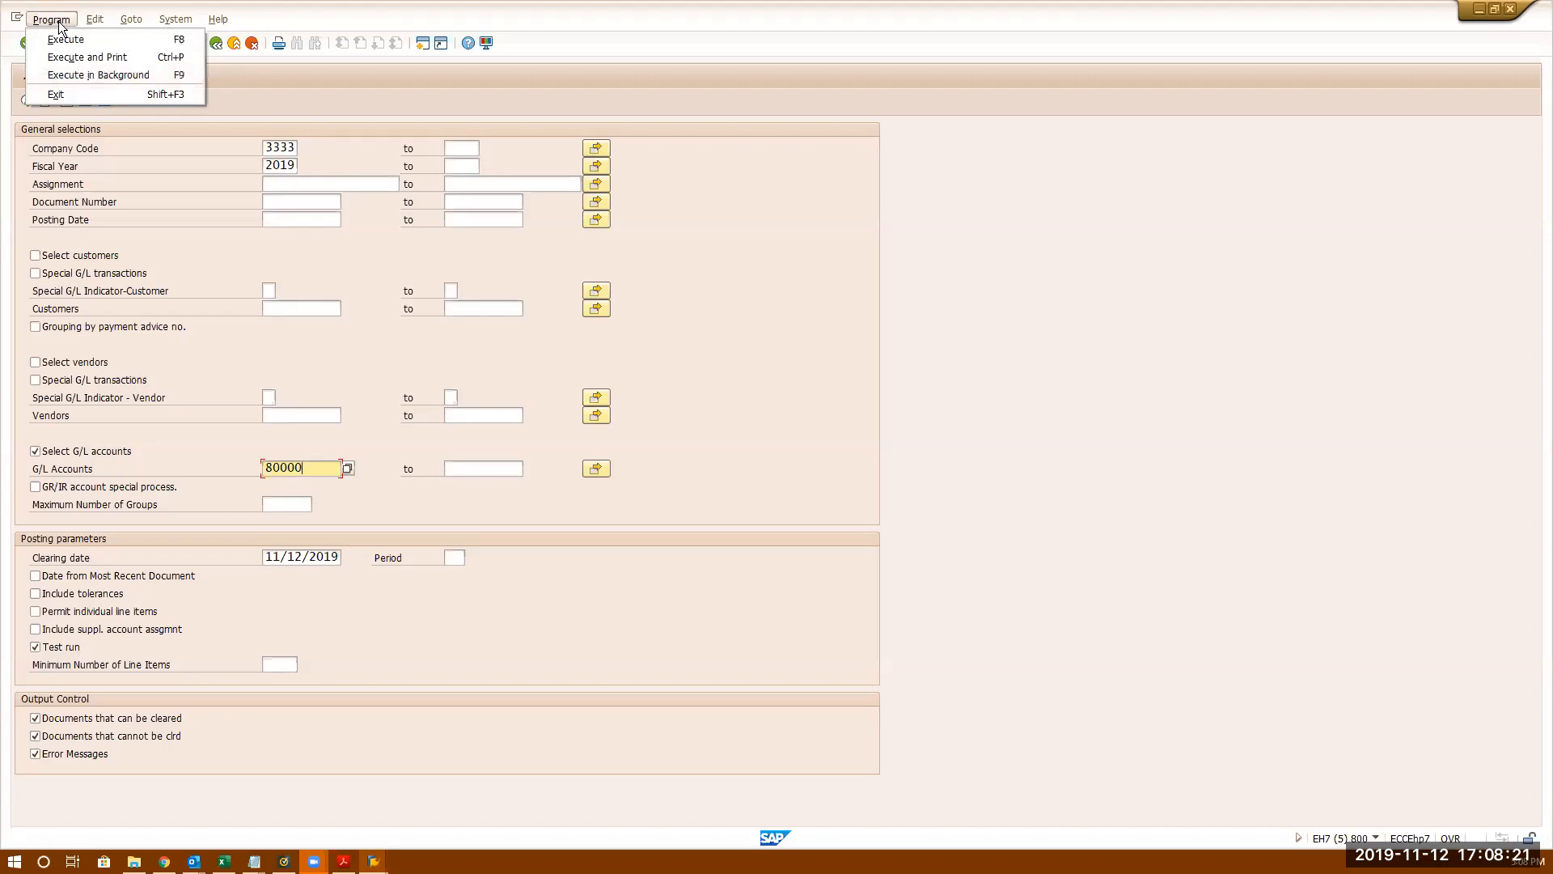
- Choose background execution and accept print parameters with output device LP01
click(72, 77)
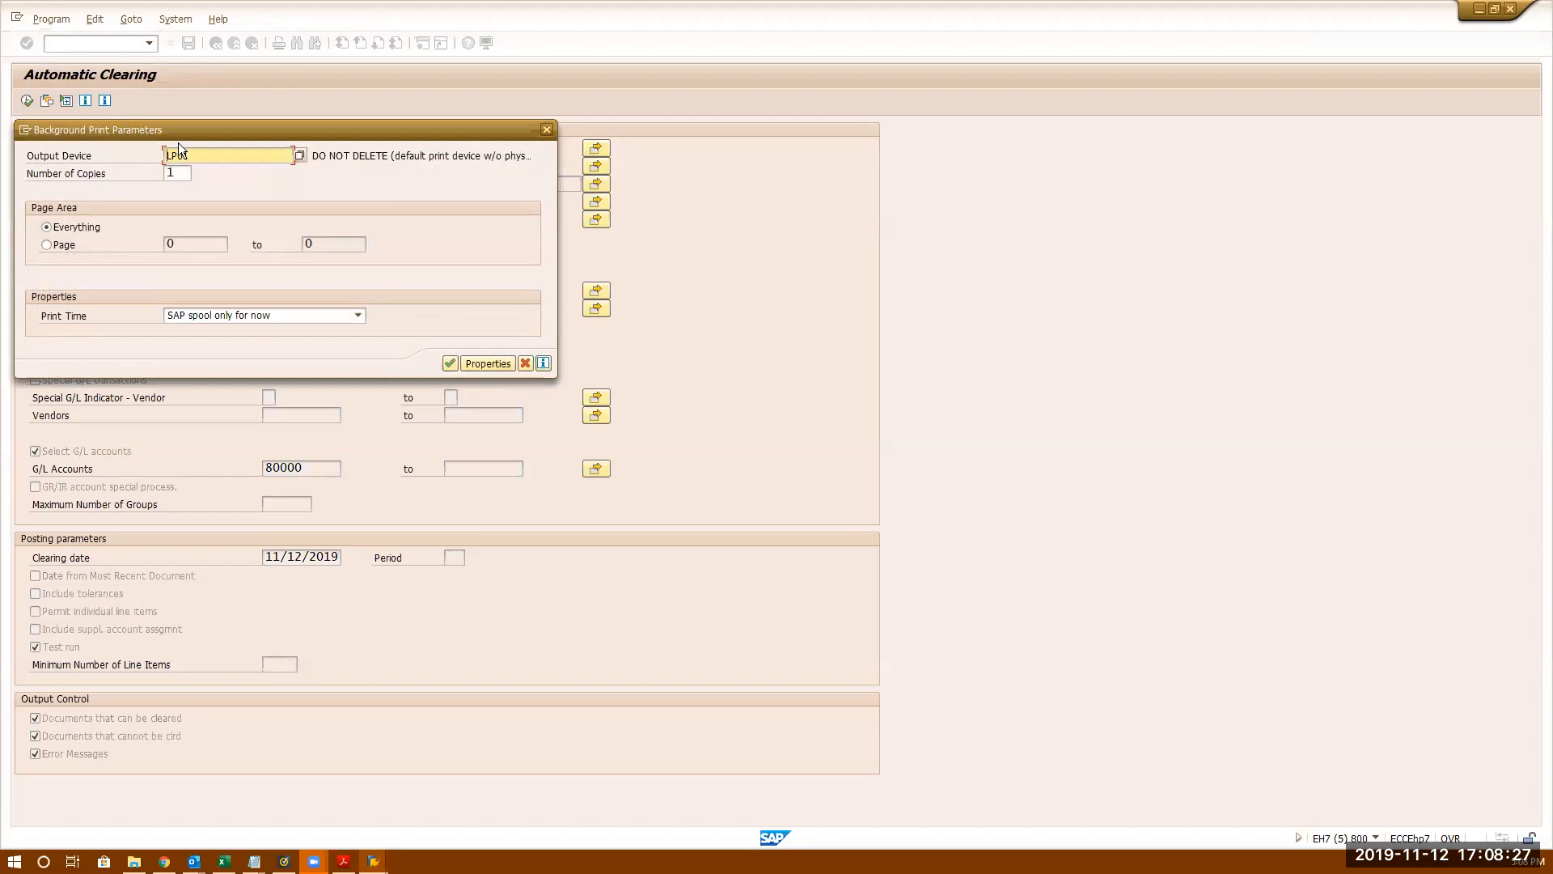
drag(178, 131, 765, 224)
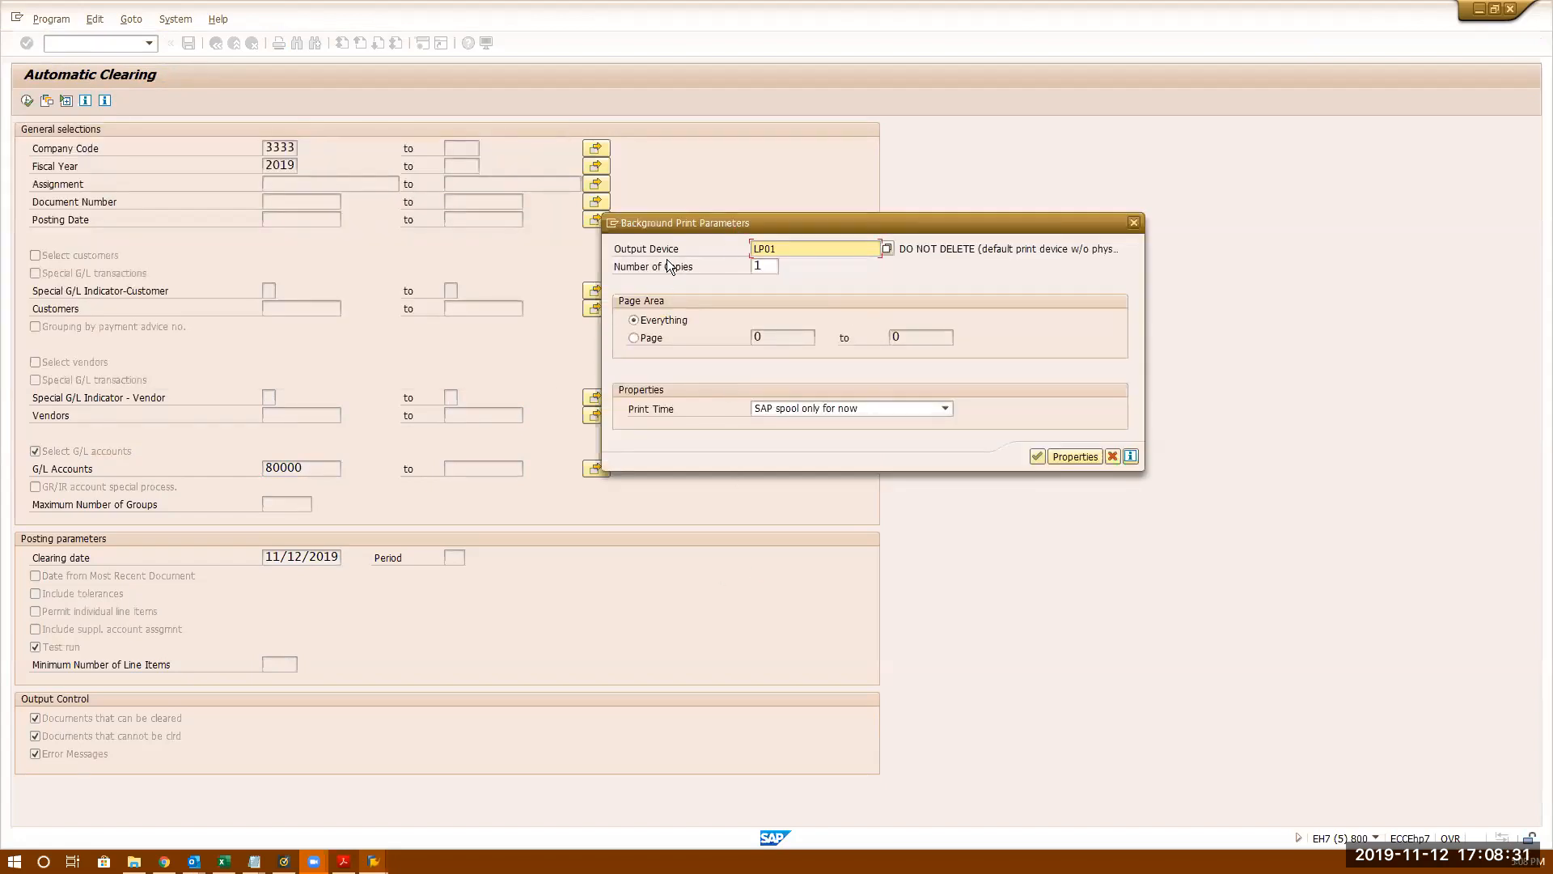
click(799, 249)
drag(800, 249, 491, 252)
click(1038, 457)
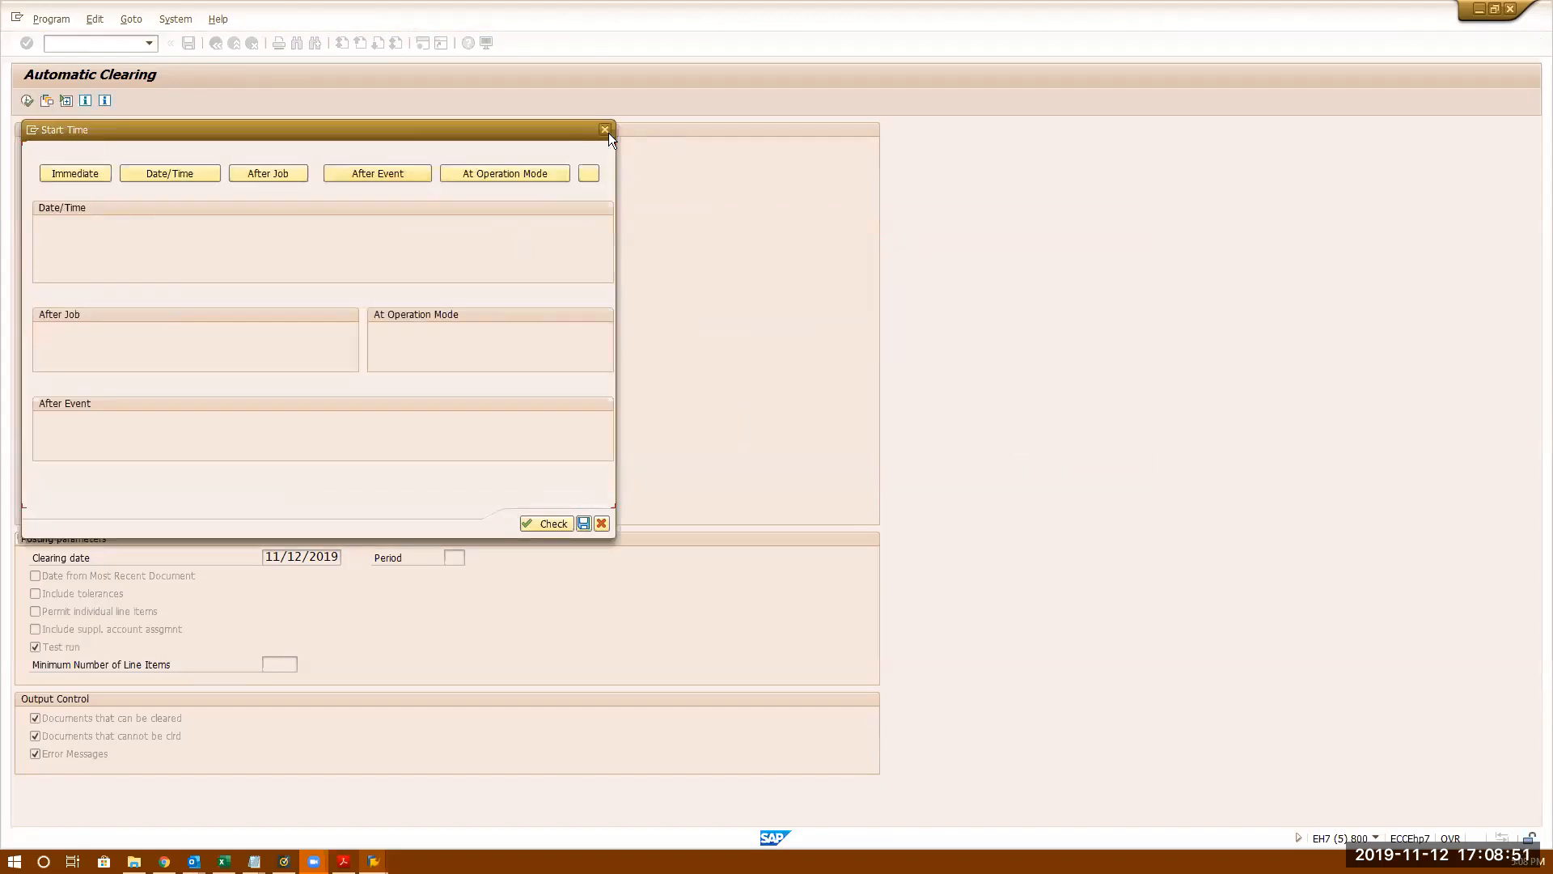
- Set an immediate start, then try a daily repeat period and date/time scheduling
click(802, 138)
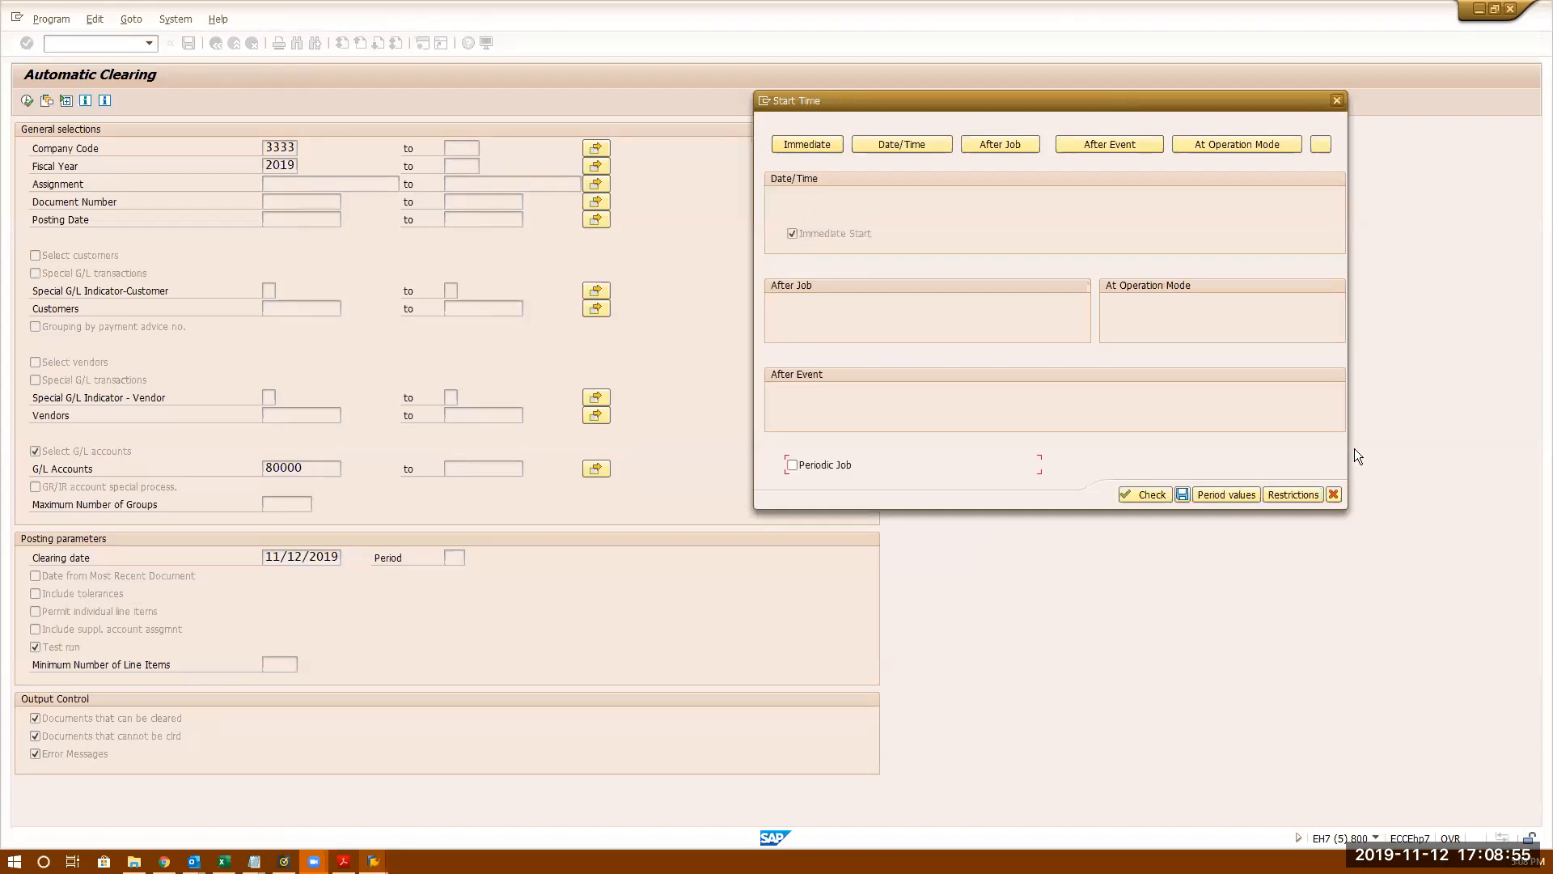
click(1229, 495)
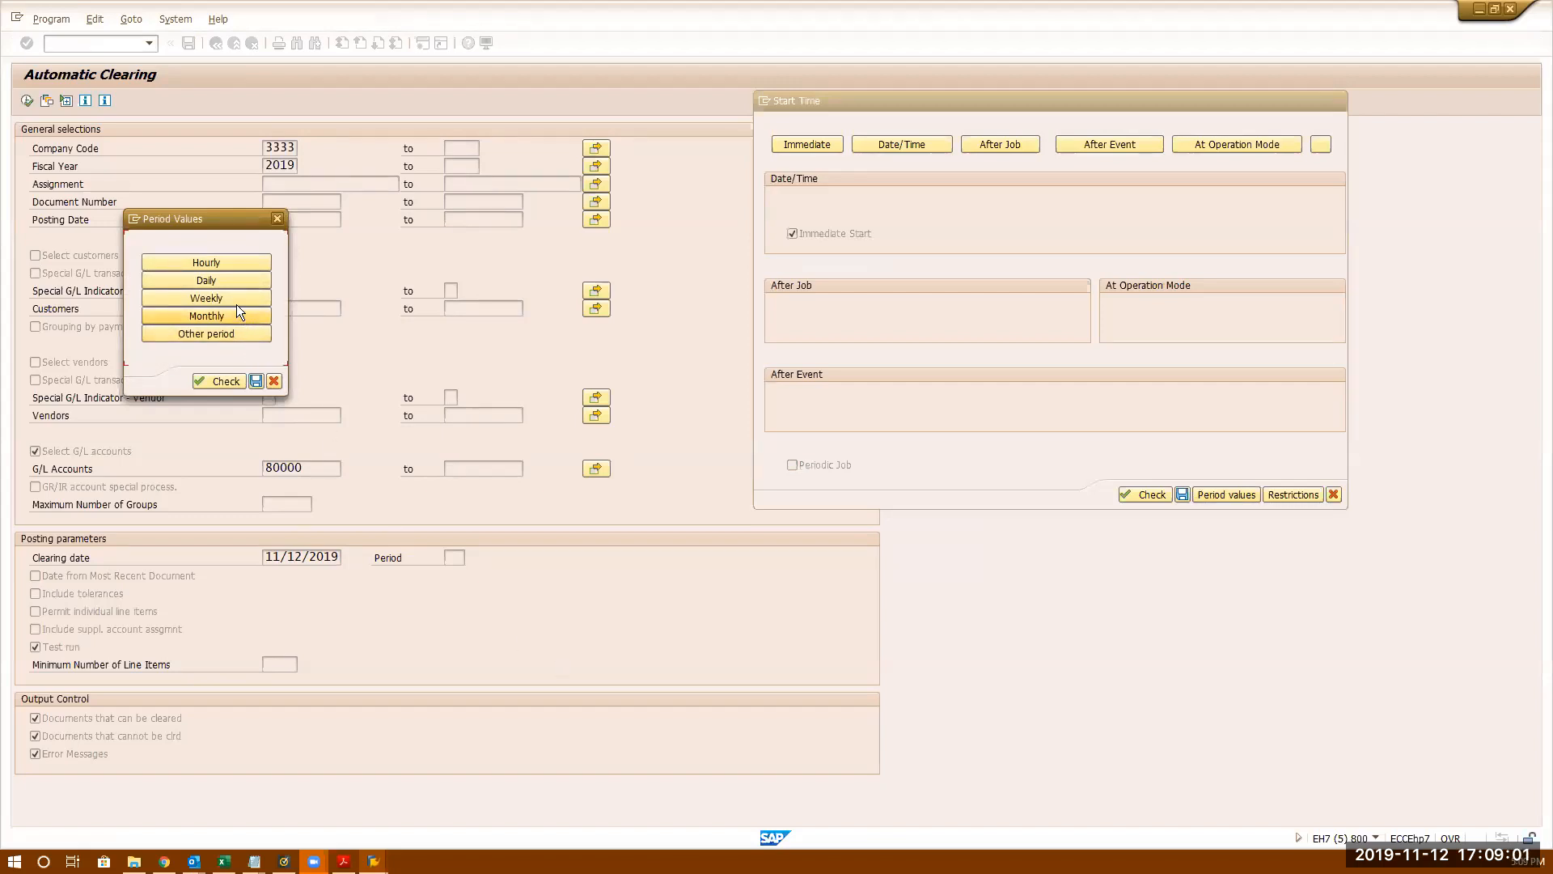
click(231, 279)
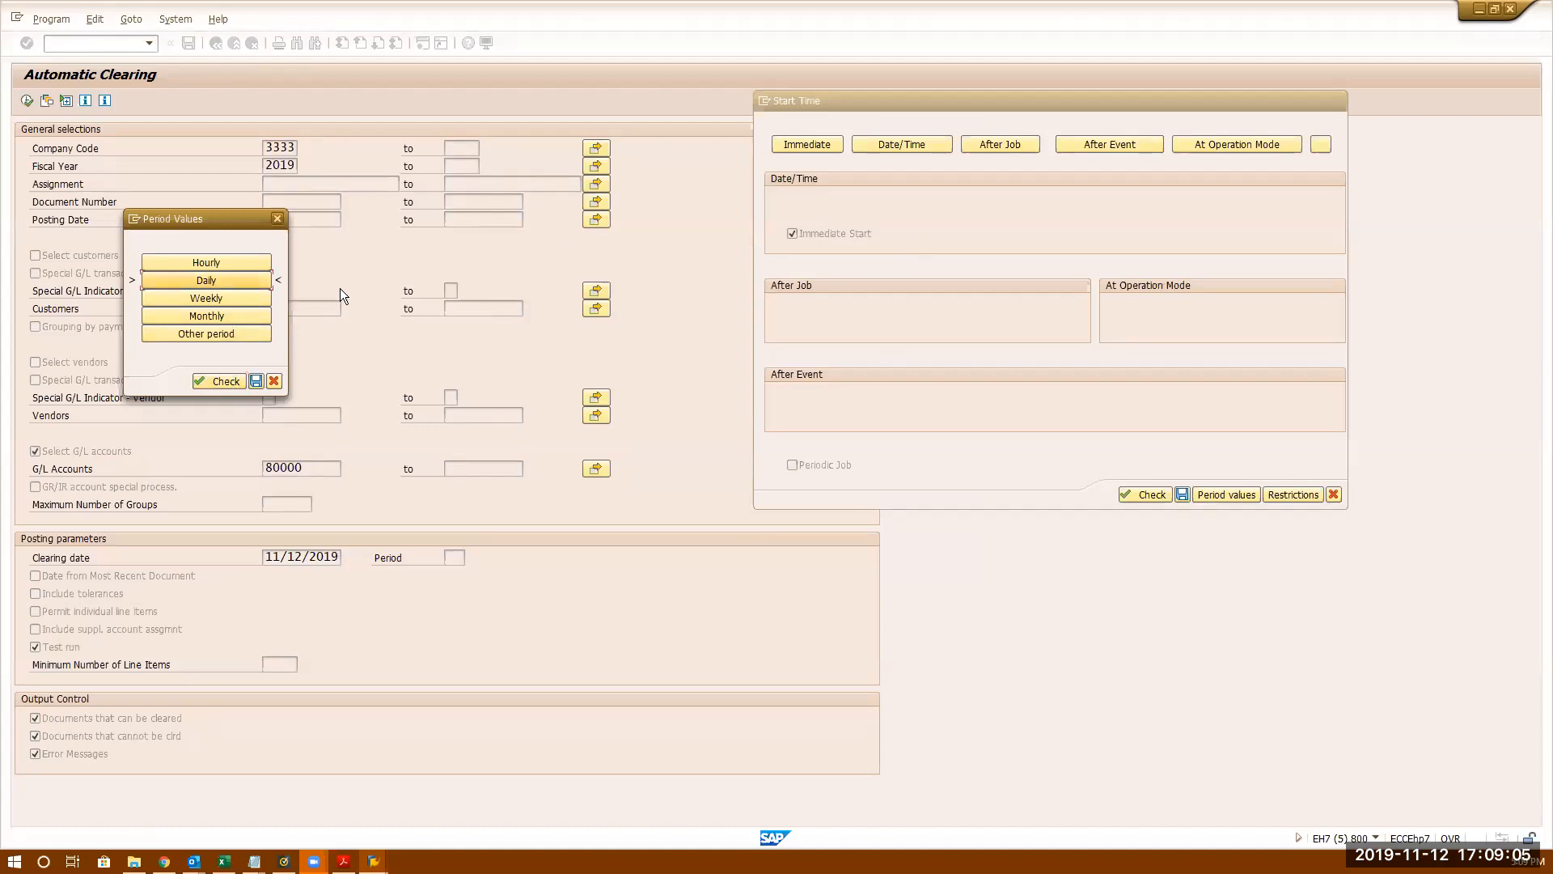
click(257, 380)
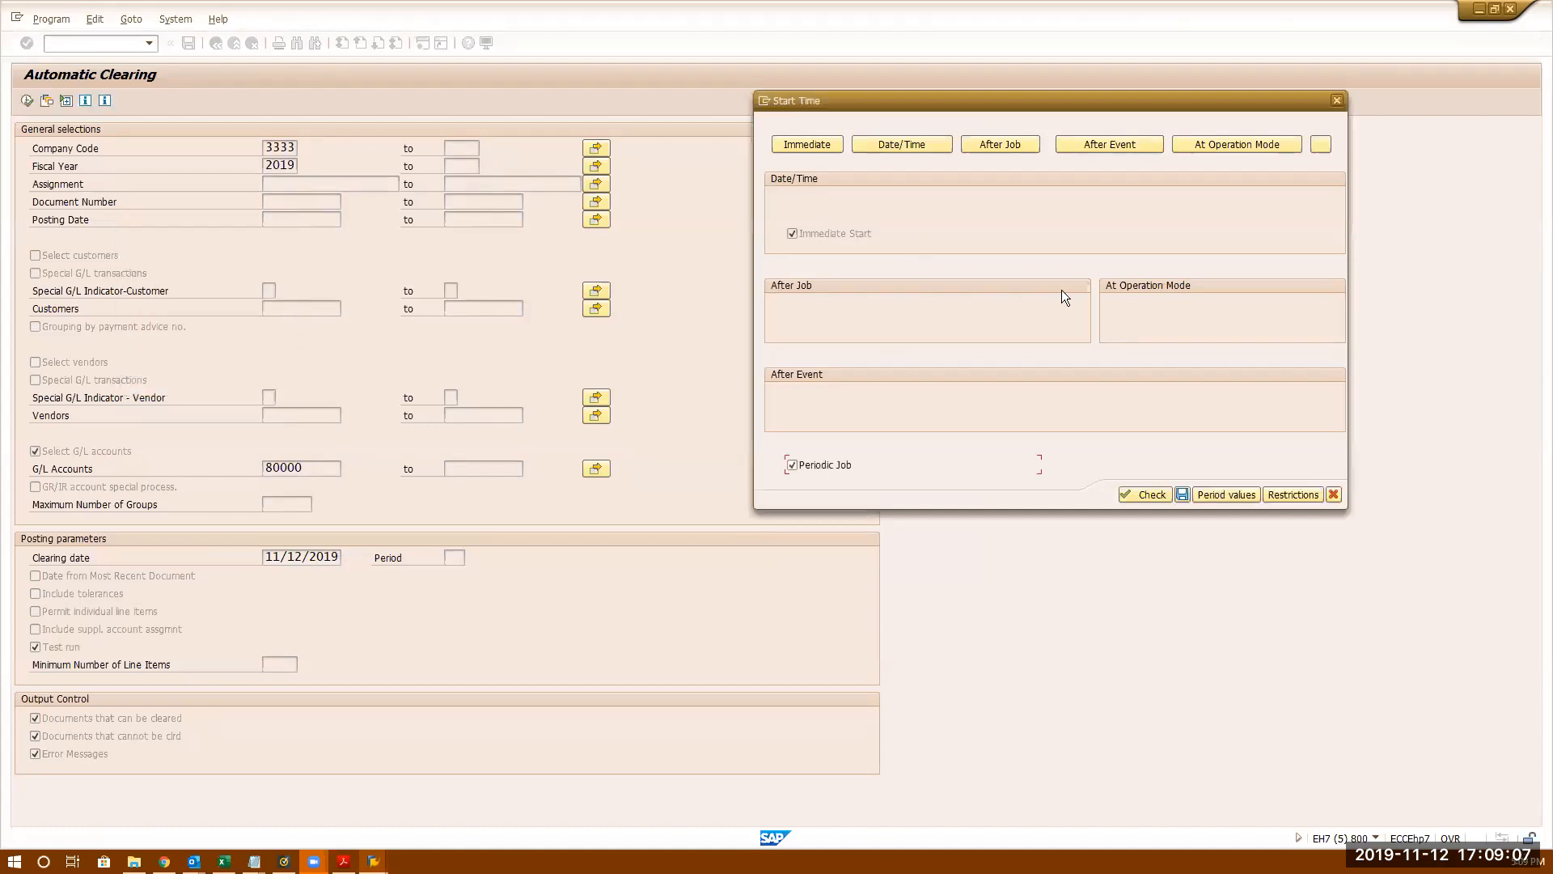
click(919, 142)
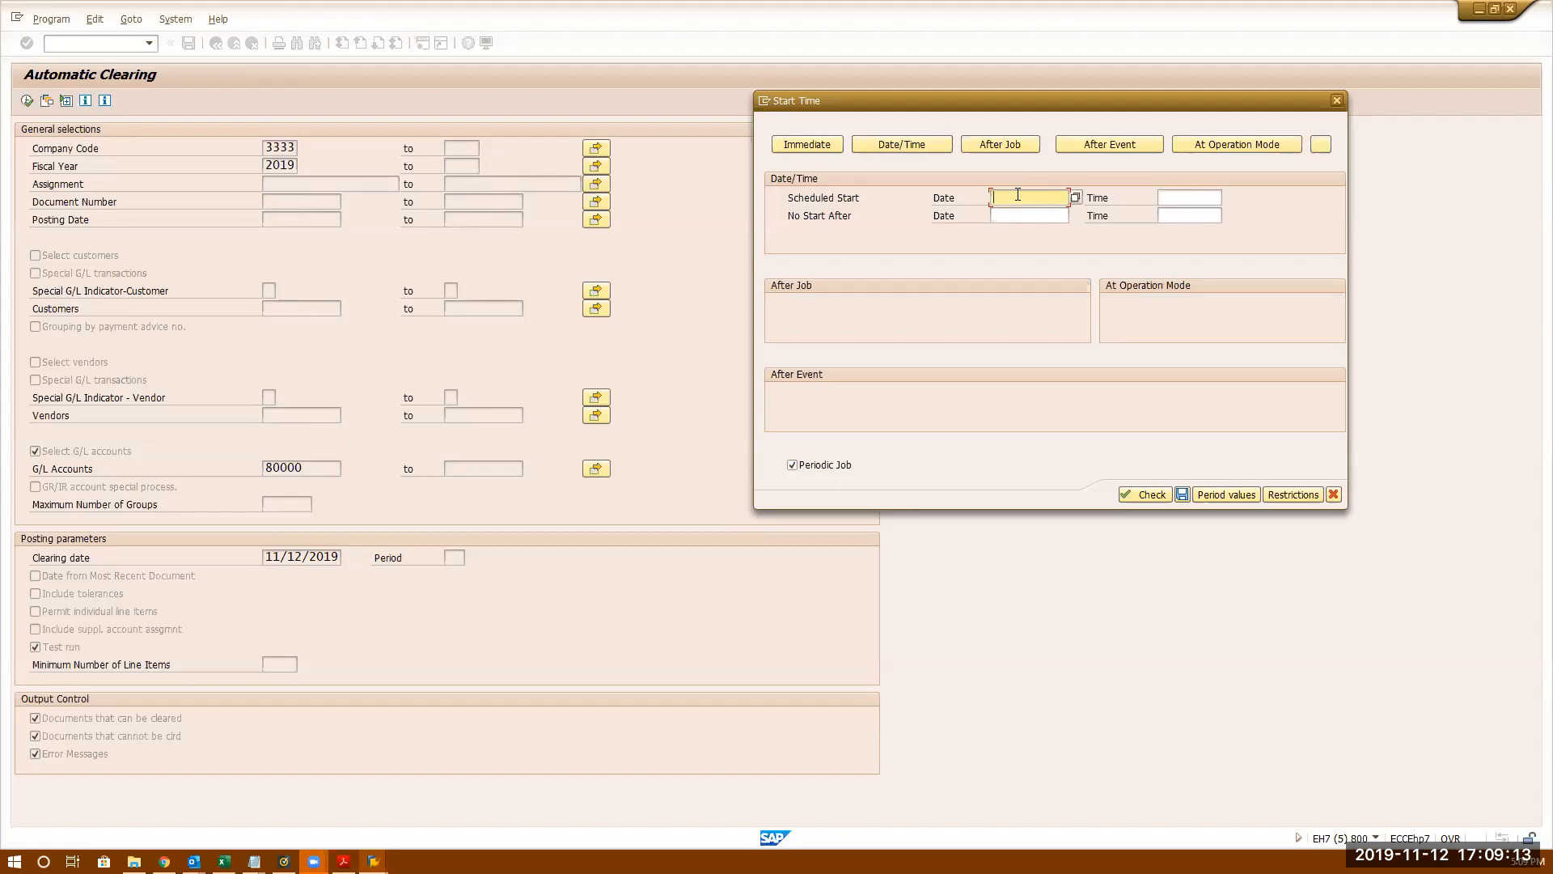
click(1202, 199)
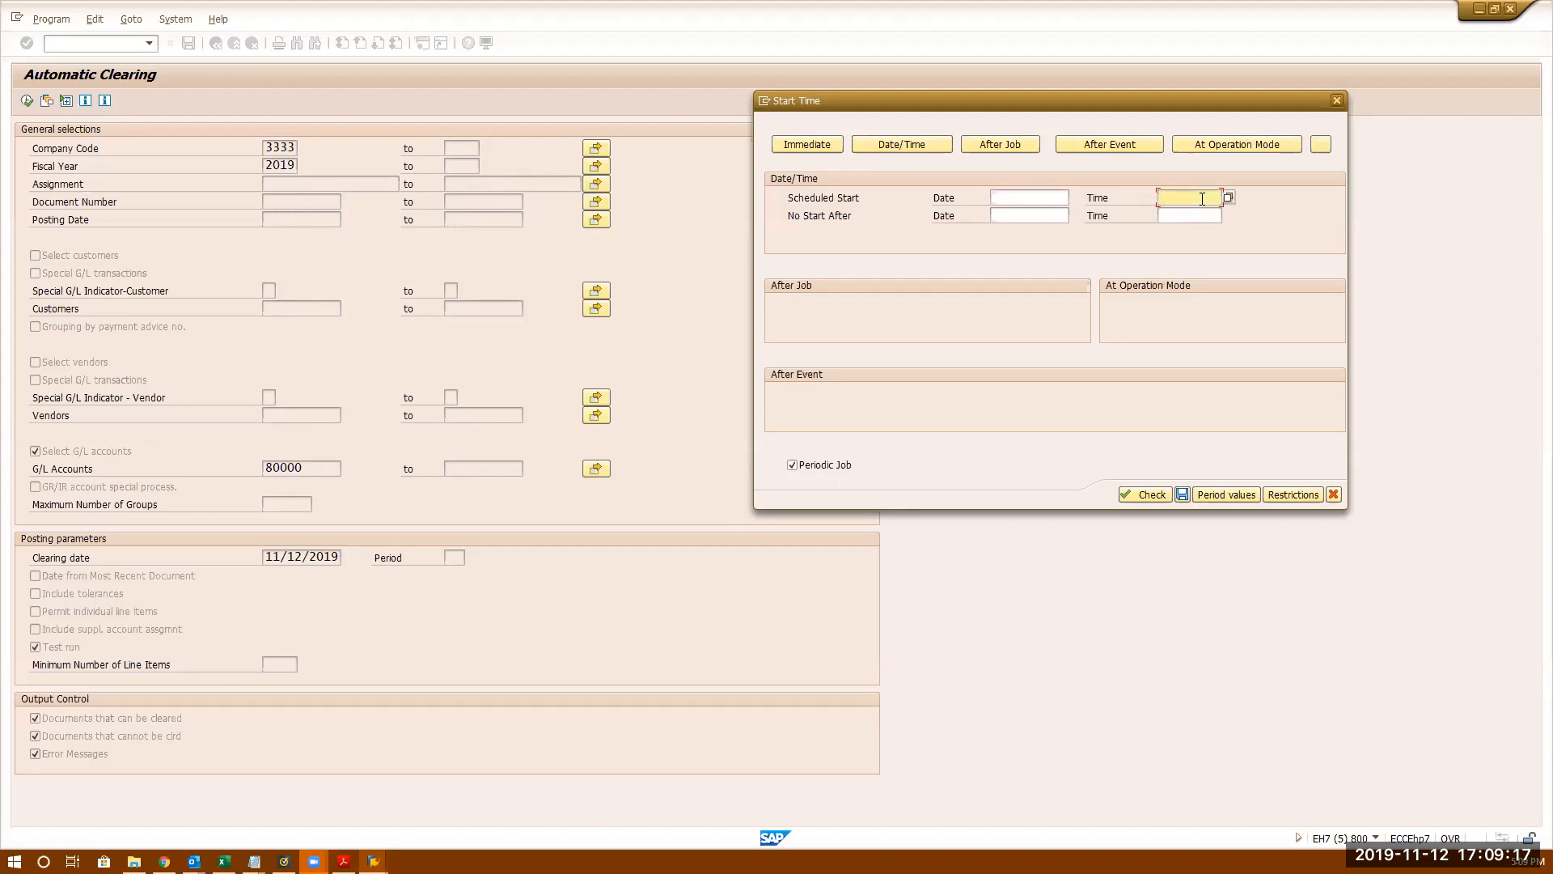
- Go back to an immediate start and discard the repeat period settings
click(799, 142)
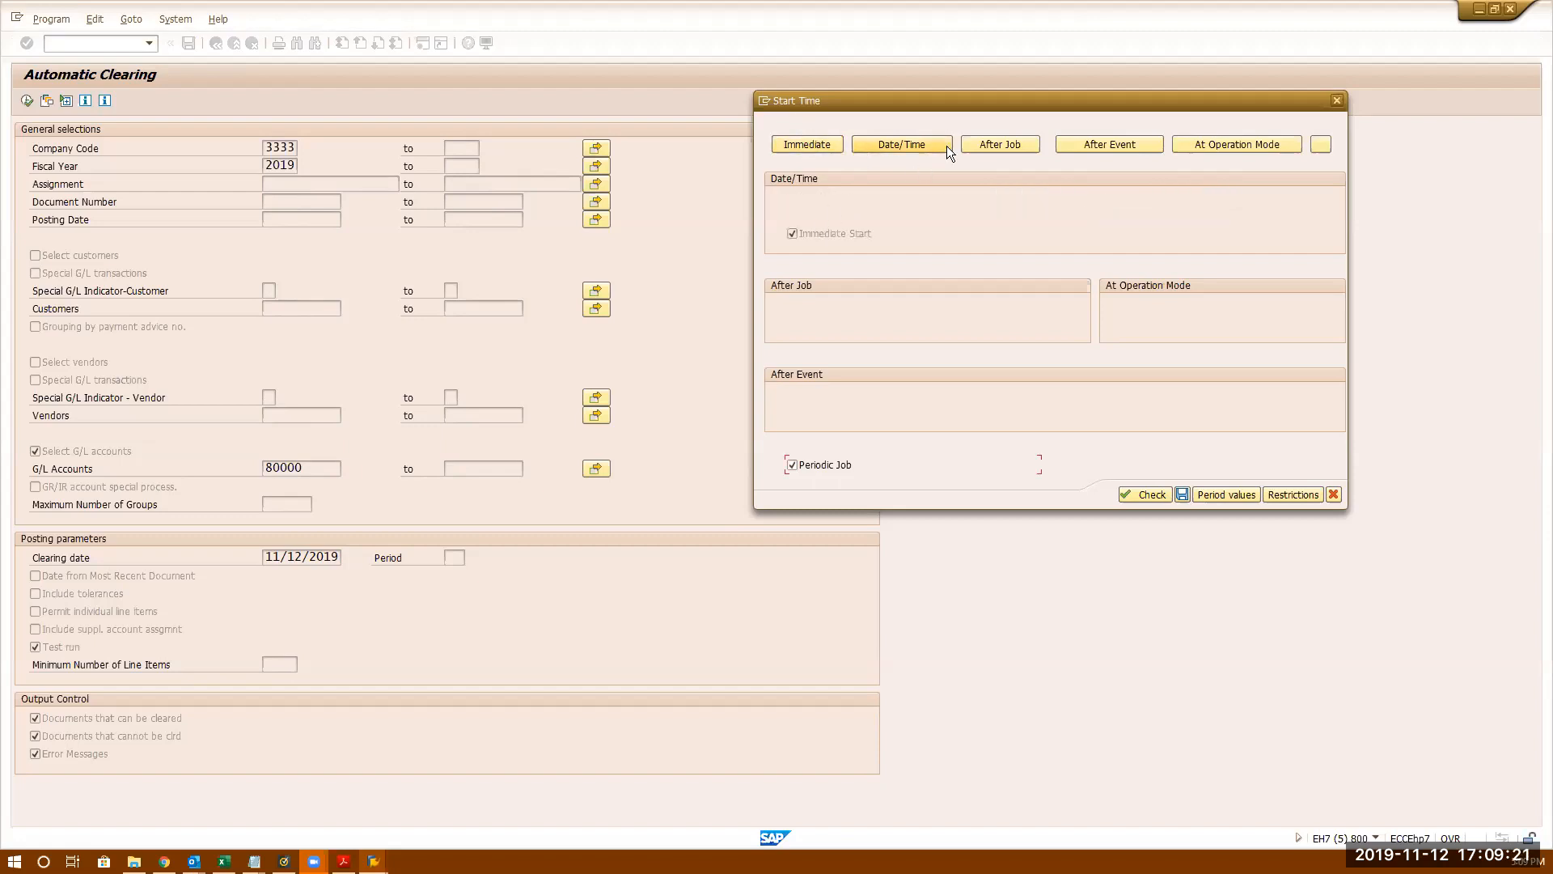
click(1214, 493)
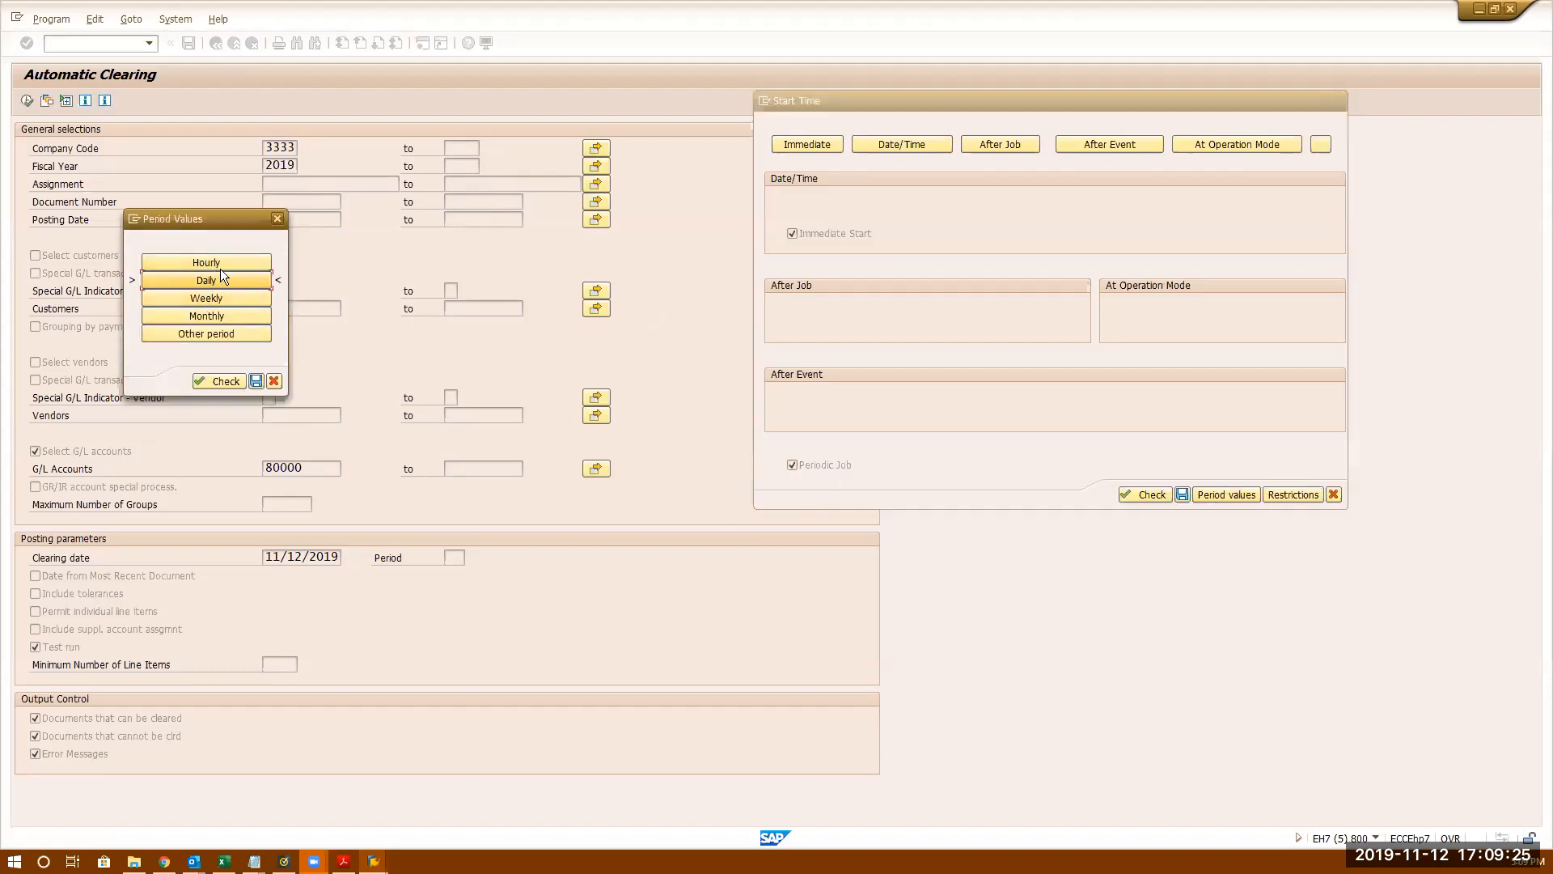
click(219, 260)
click(212, 335)
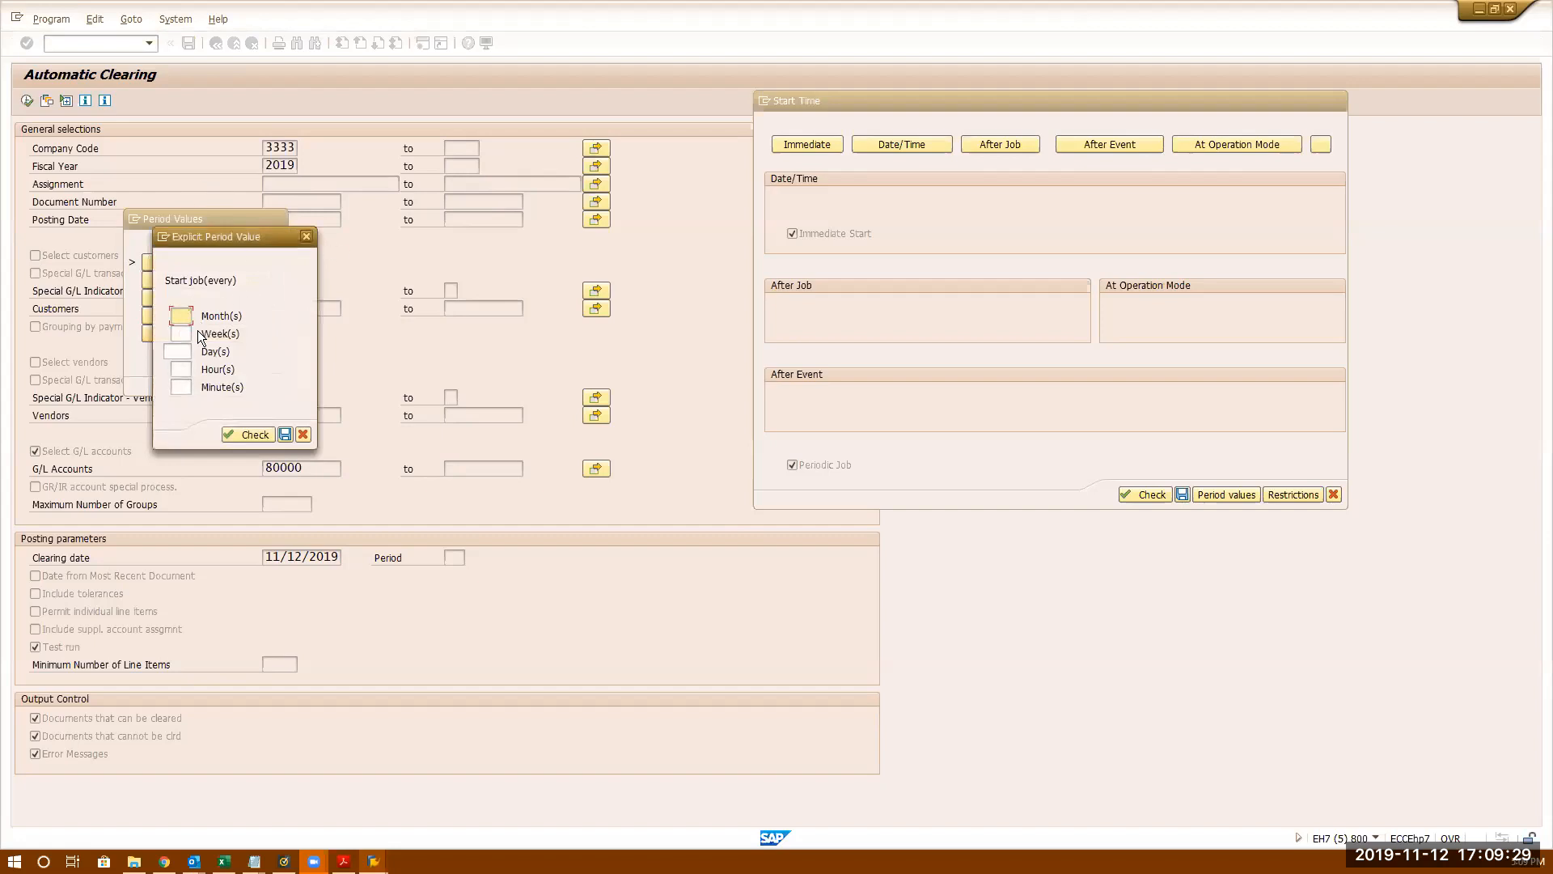
click(307, 439)
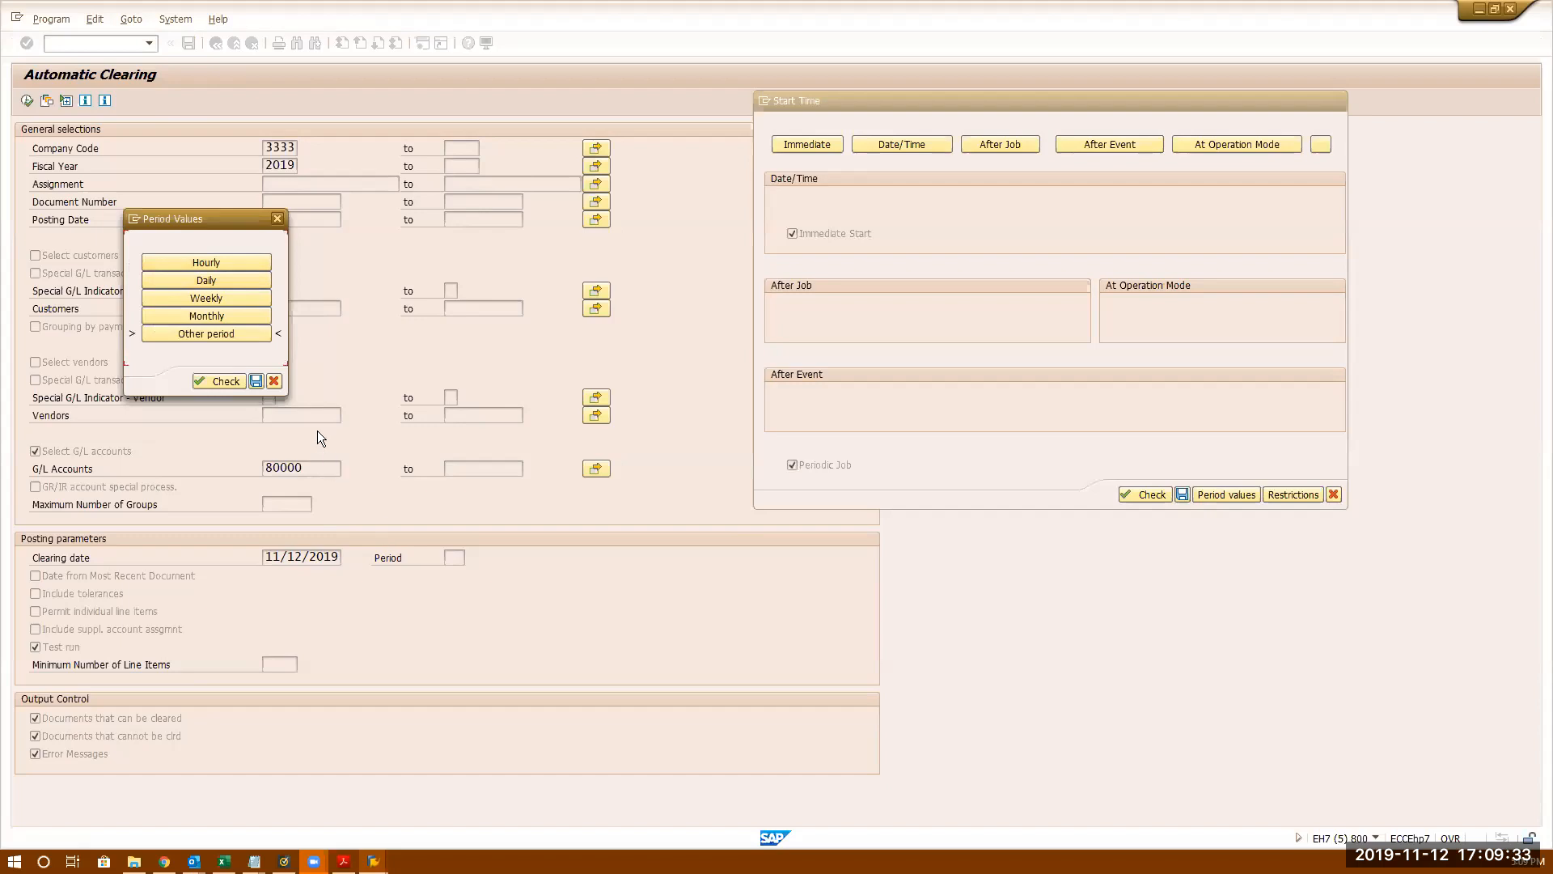
click(274, 381)
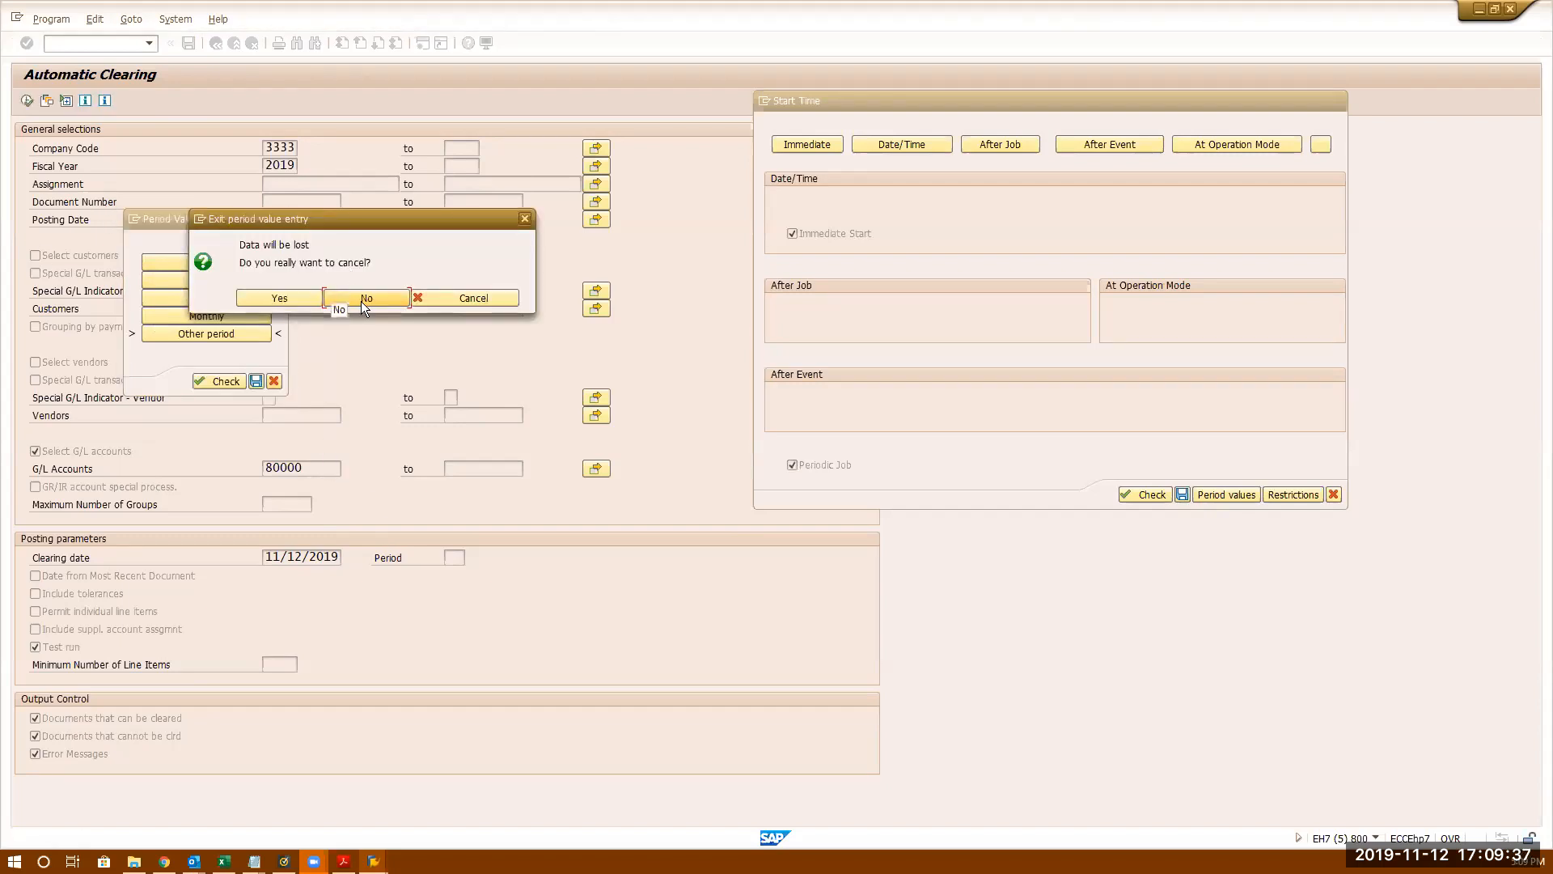
click(811, 173)
key(Escape)
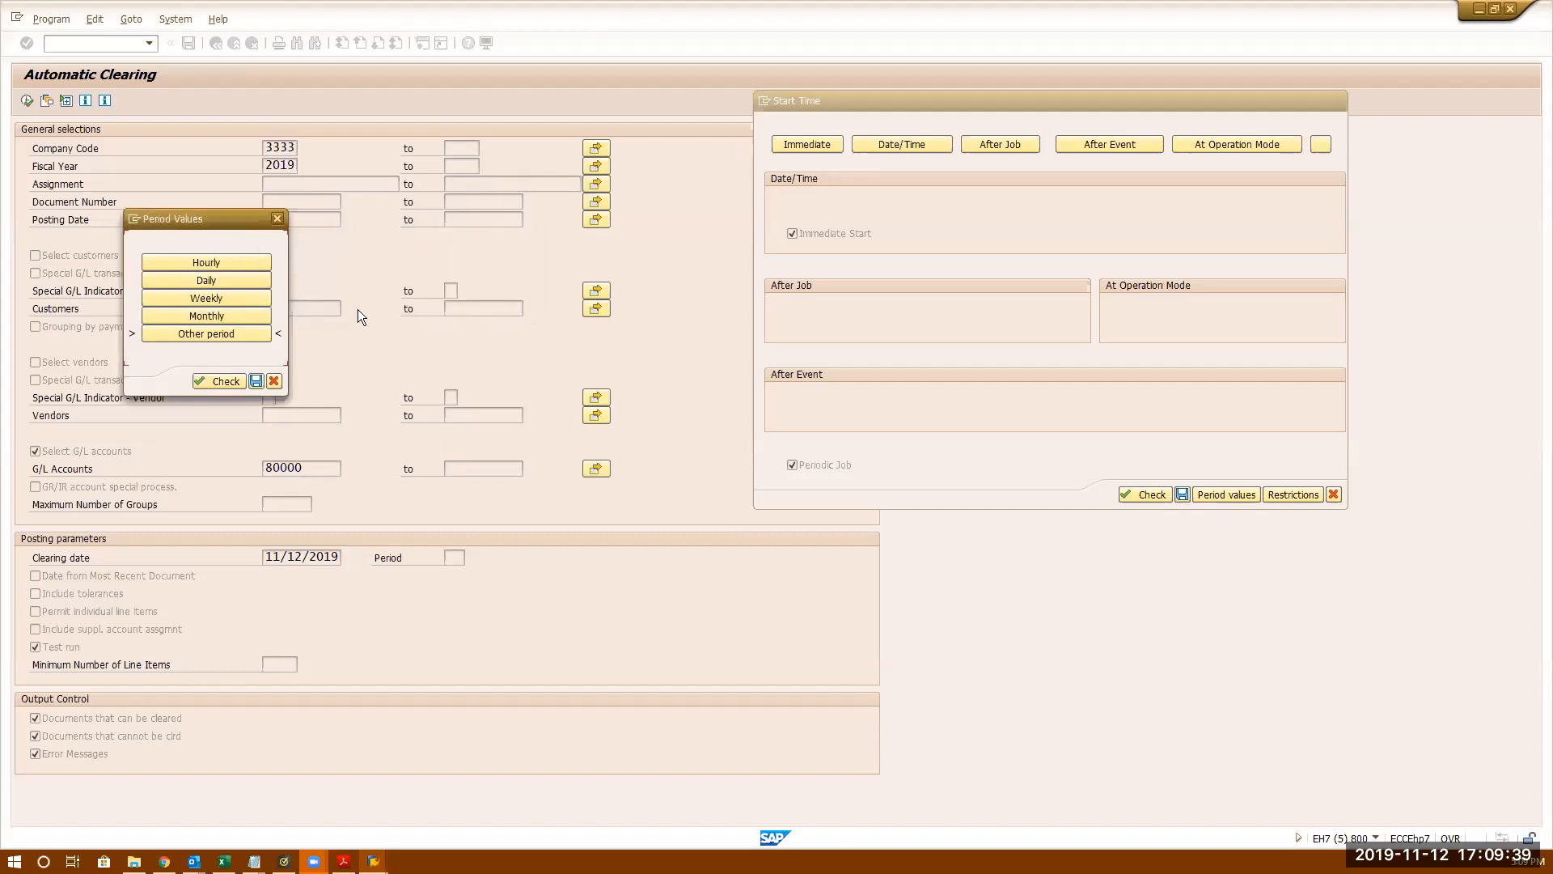
click(274, 381)
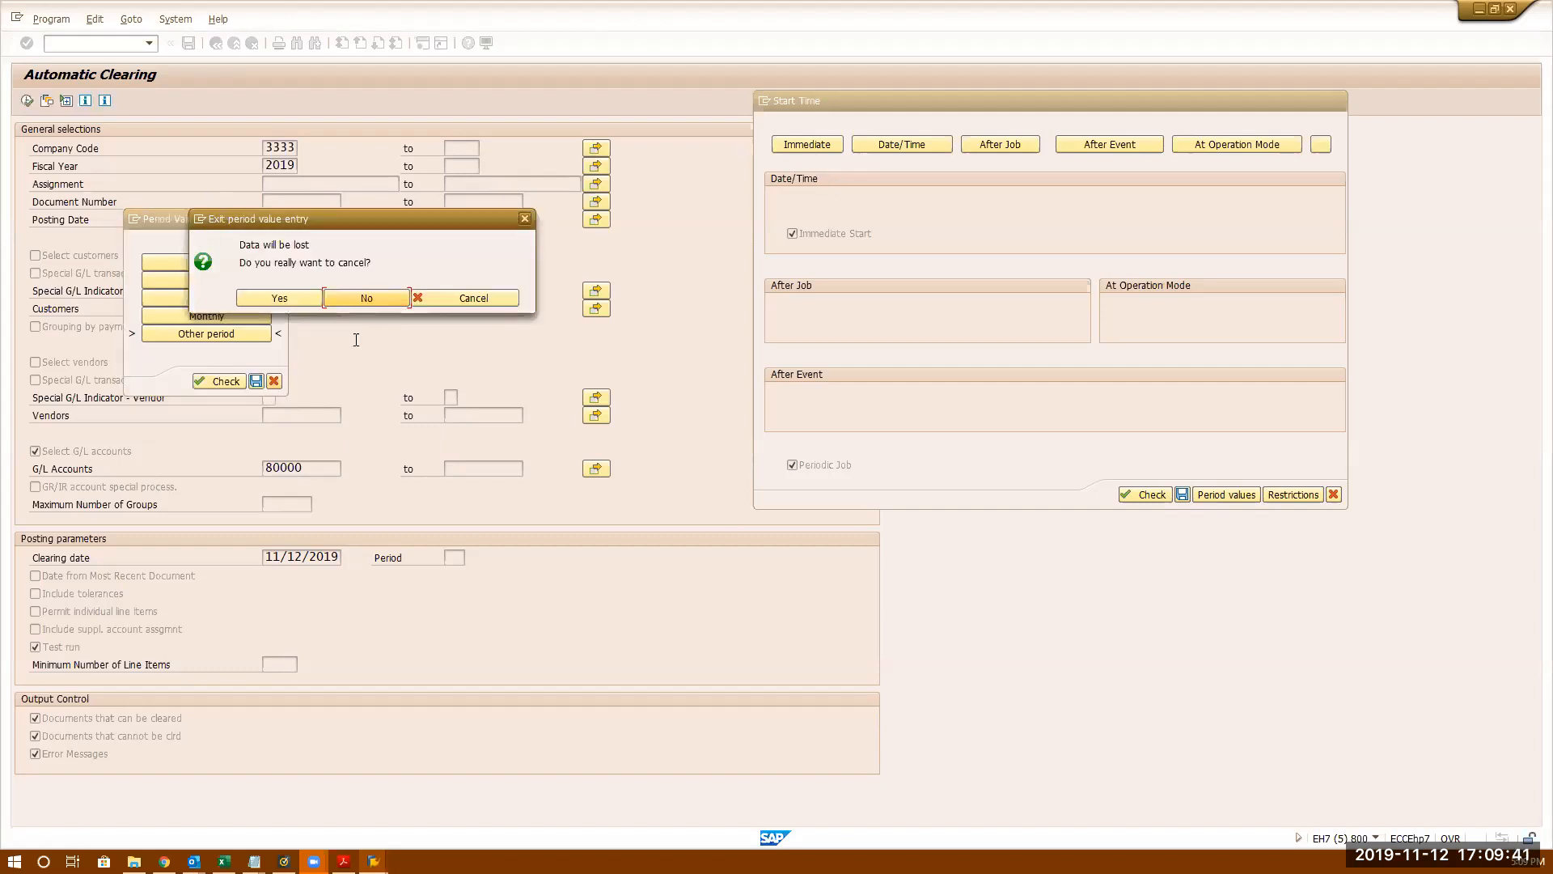
click(302, 298)
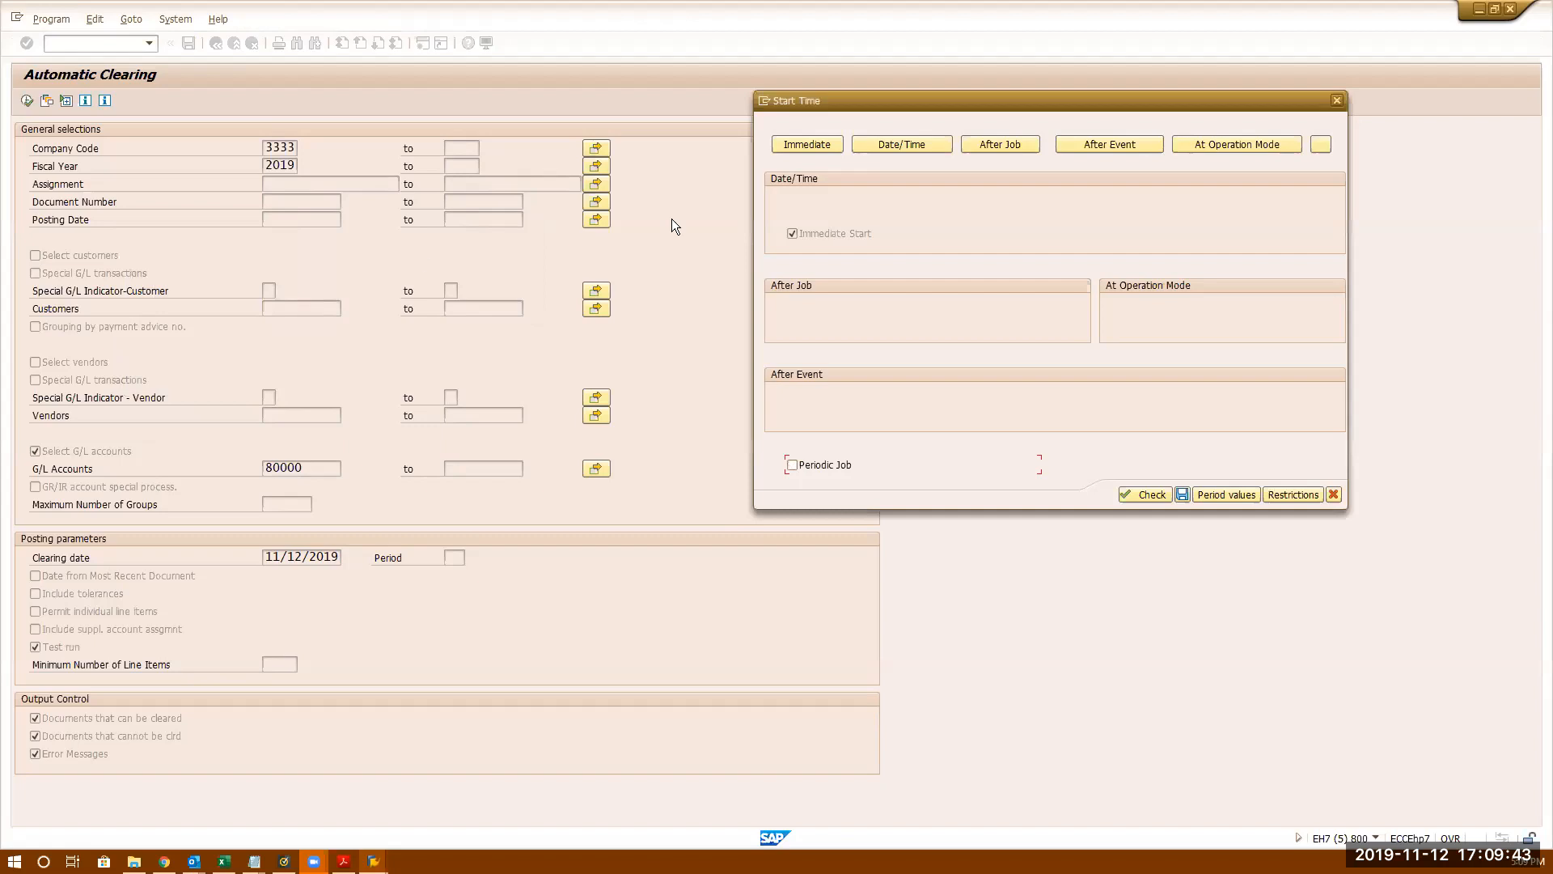
click(809, 148)
- Make the job a one-off immediate run and save the start time to schedule it
click(1229, 494)
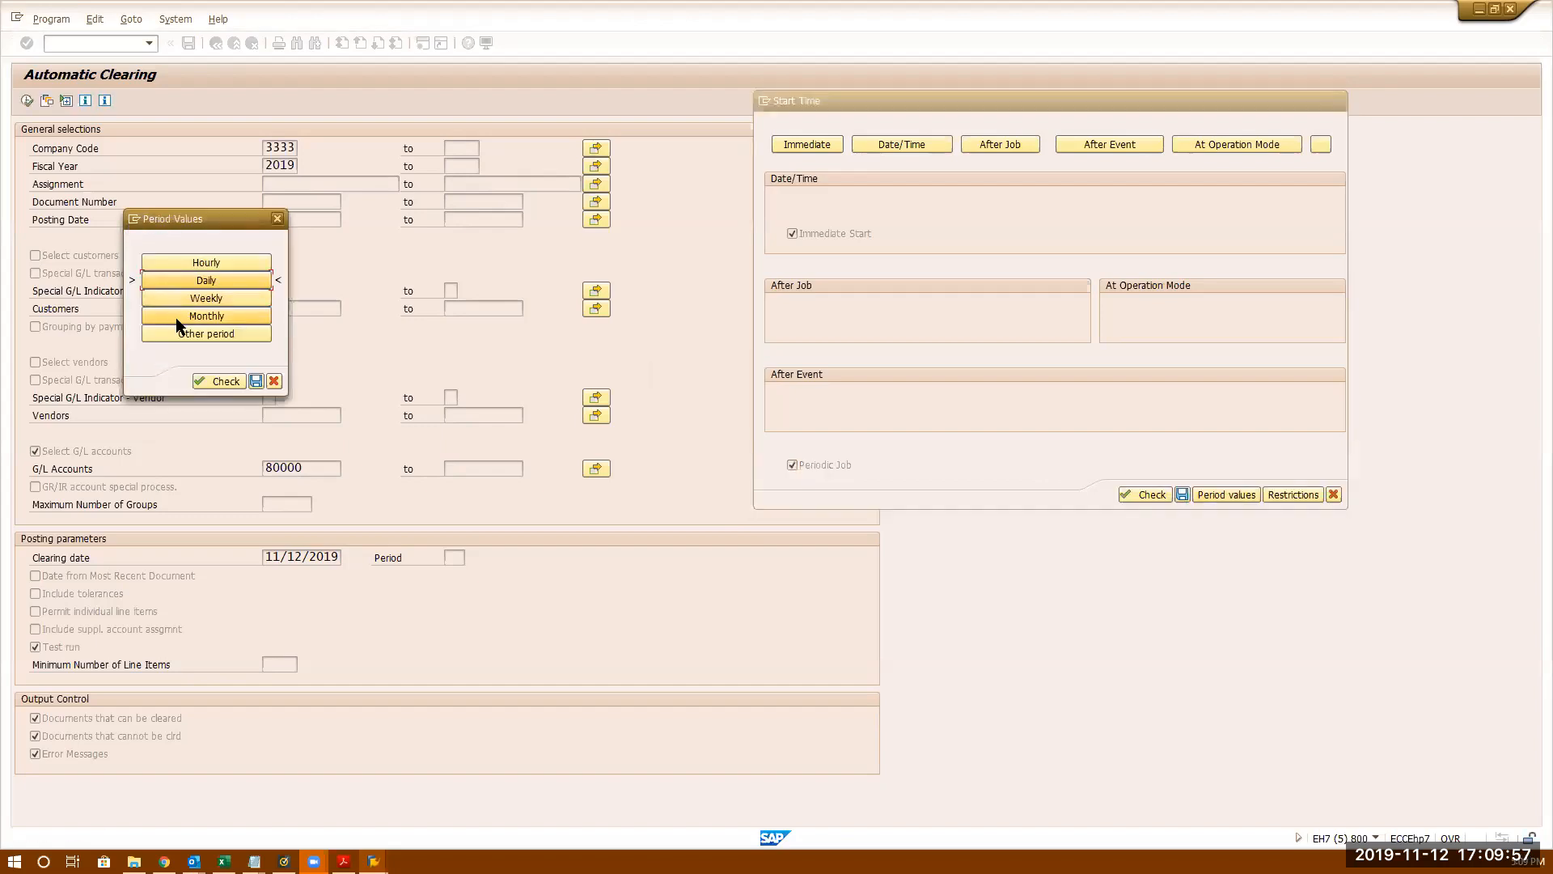
click(275, 381)
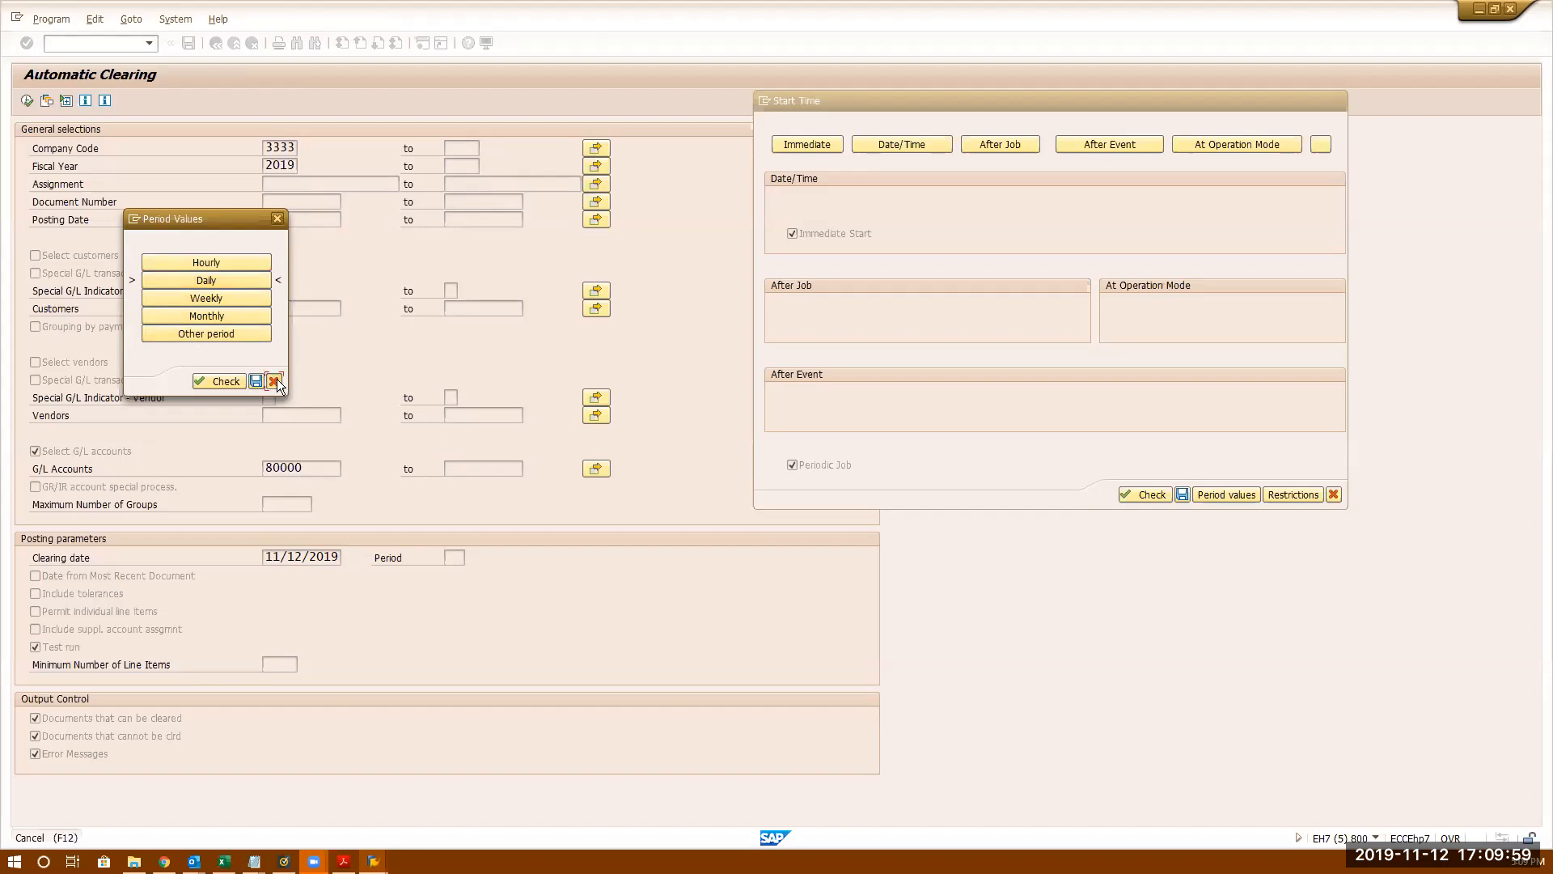
click(792, 466)
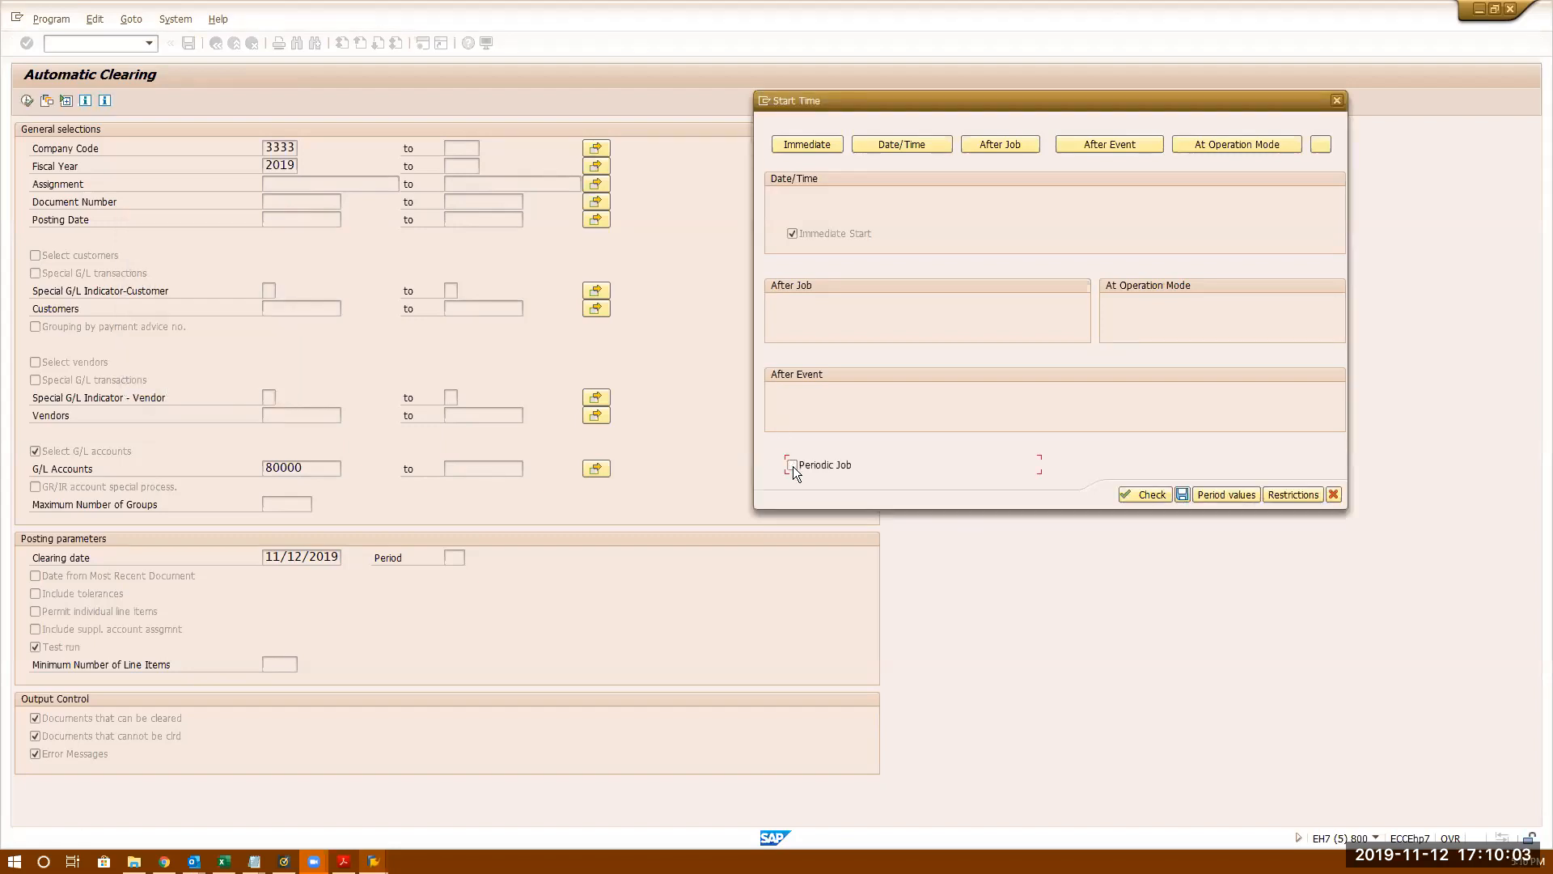
click(820, 147)
click(1181, 492)
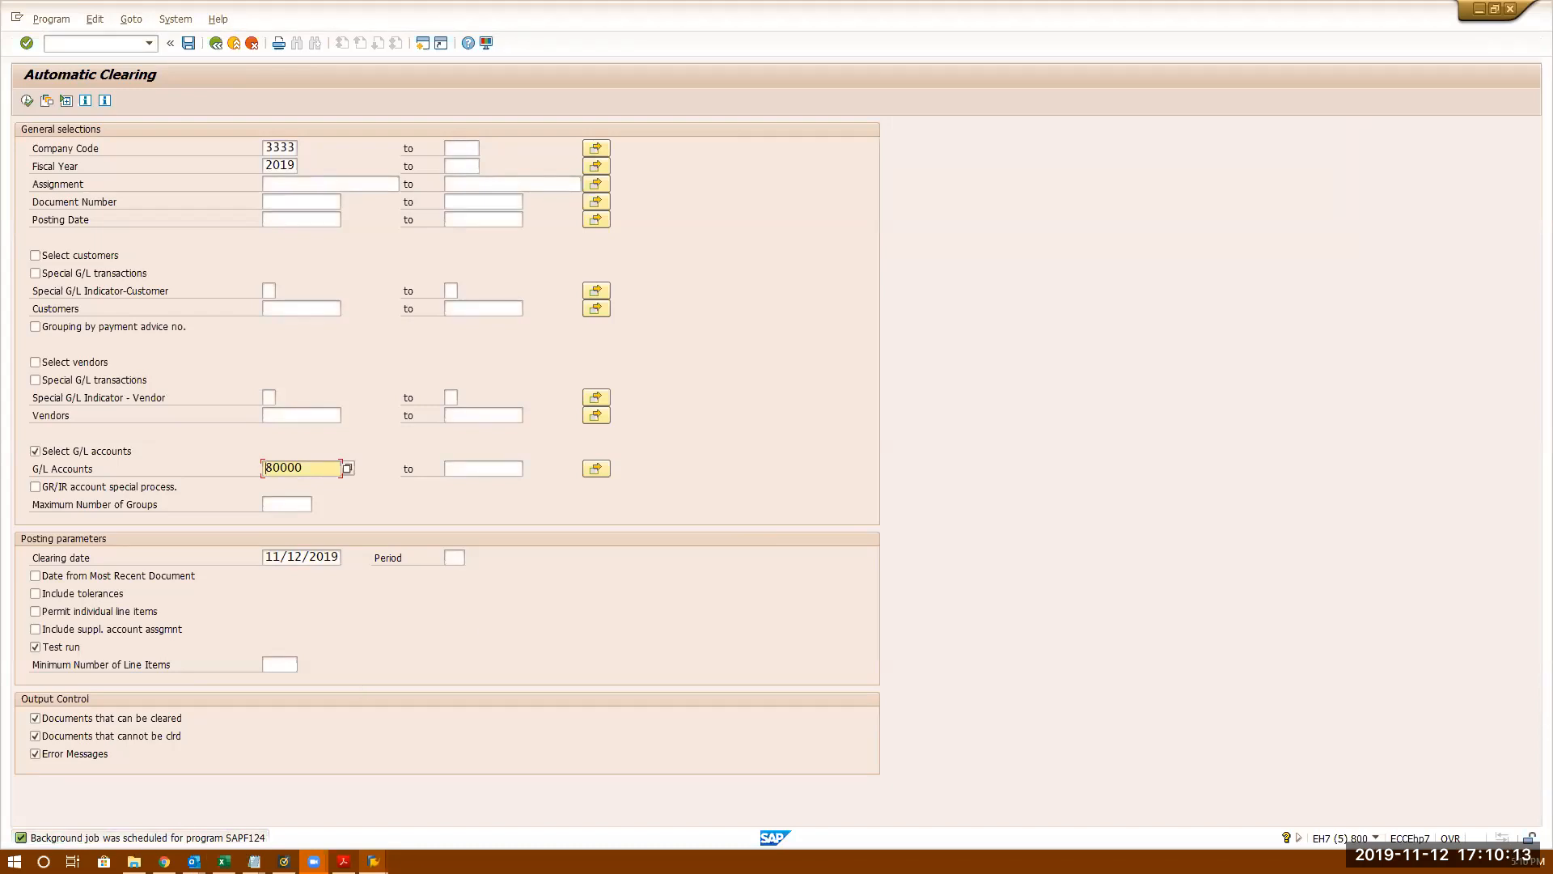
- Close the system information panel and go to System > Services > Jobs to reach Job Overview
mouse_move(1379, 843)
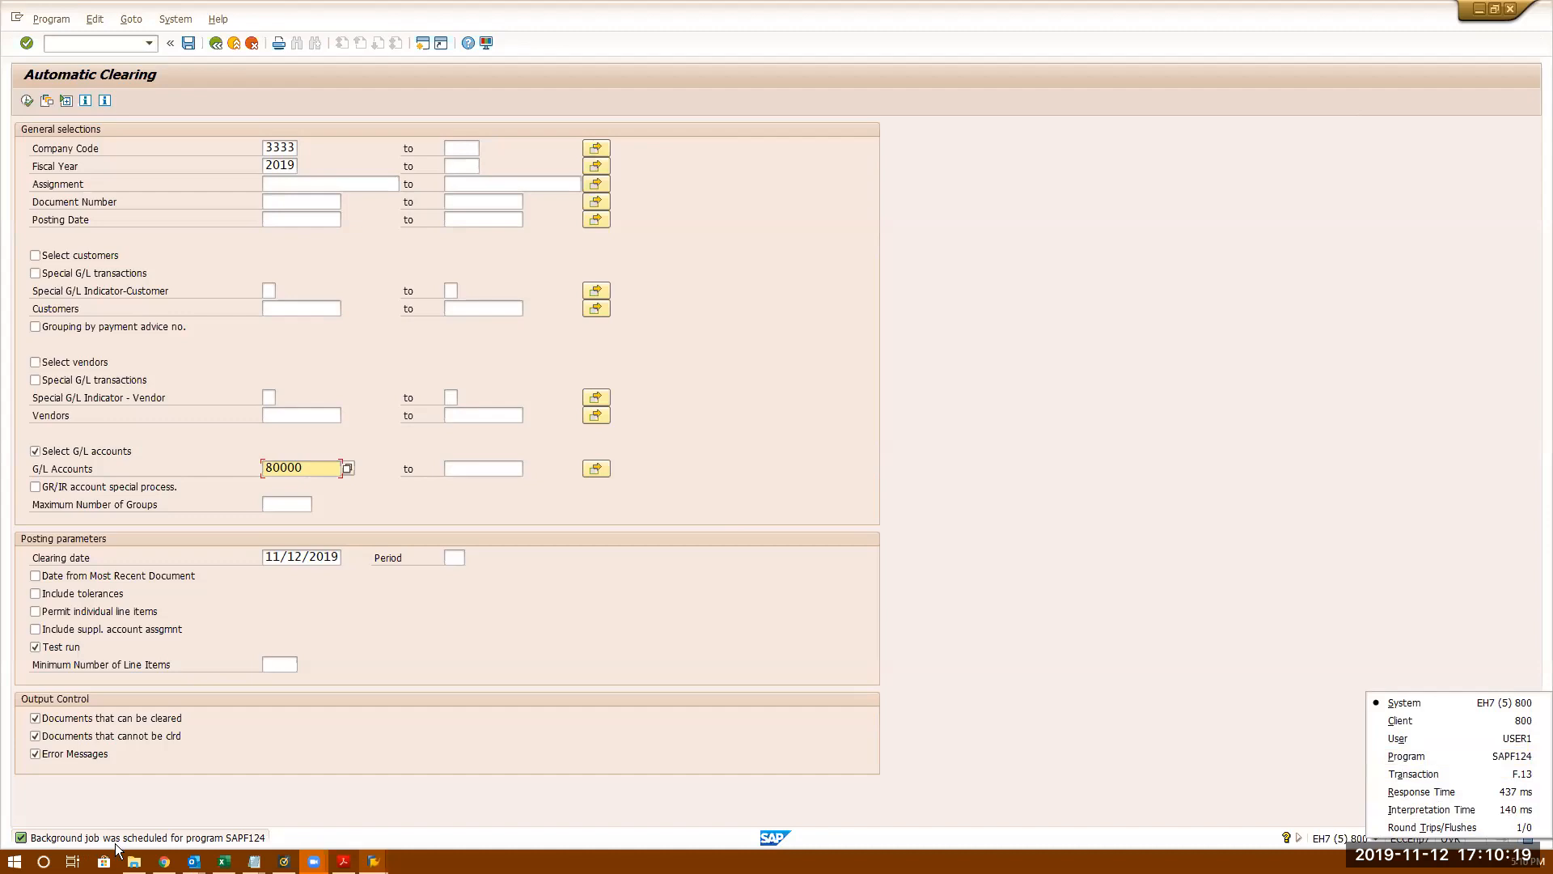
click(310, 785)
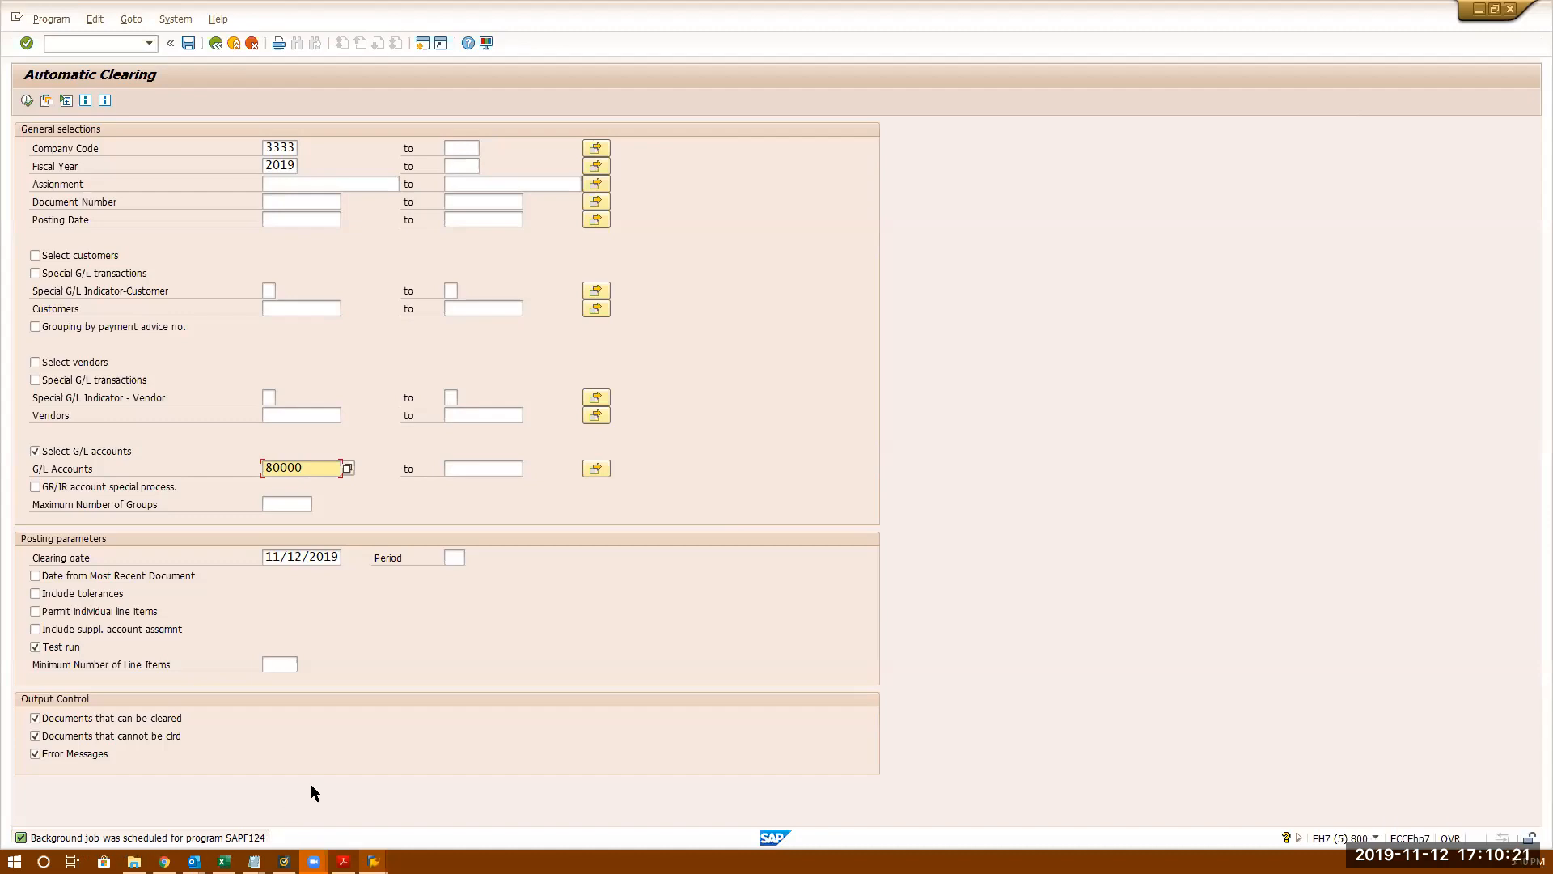
click(174, 19)
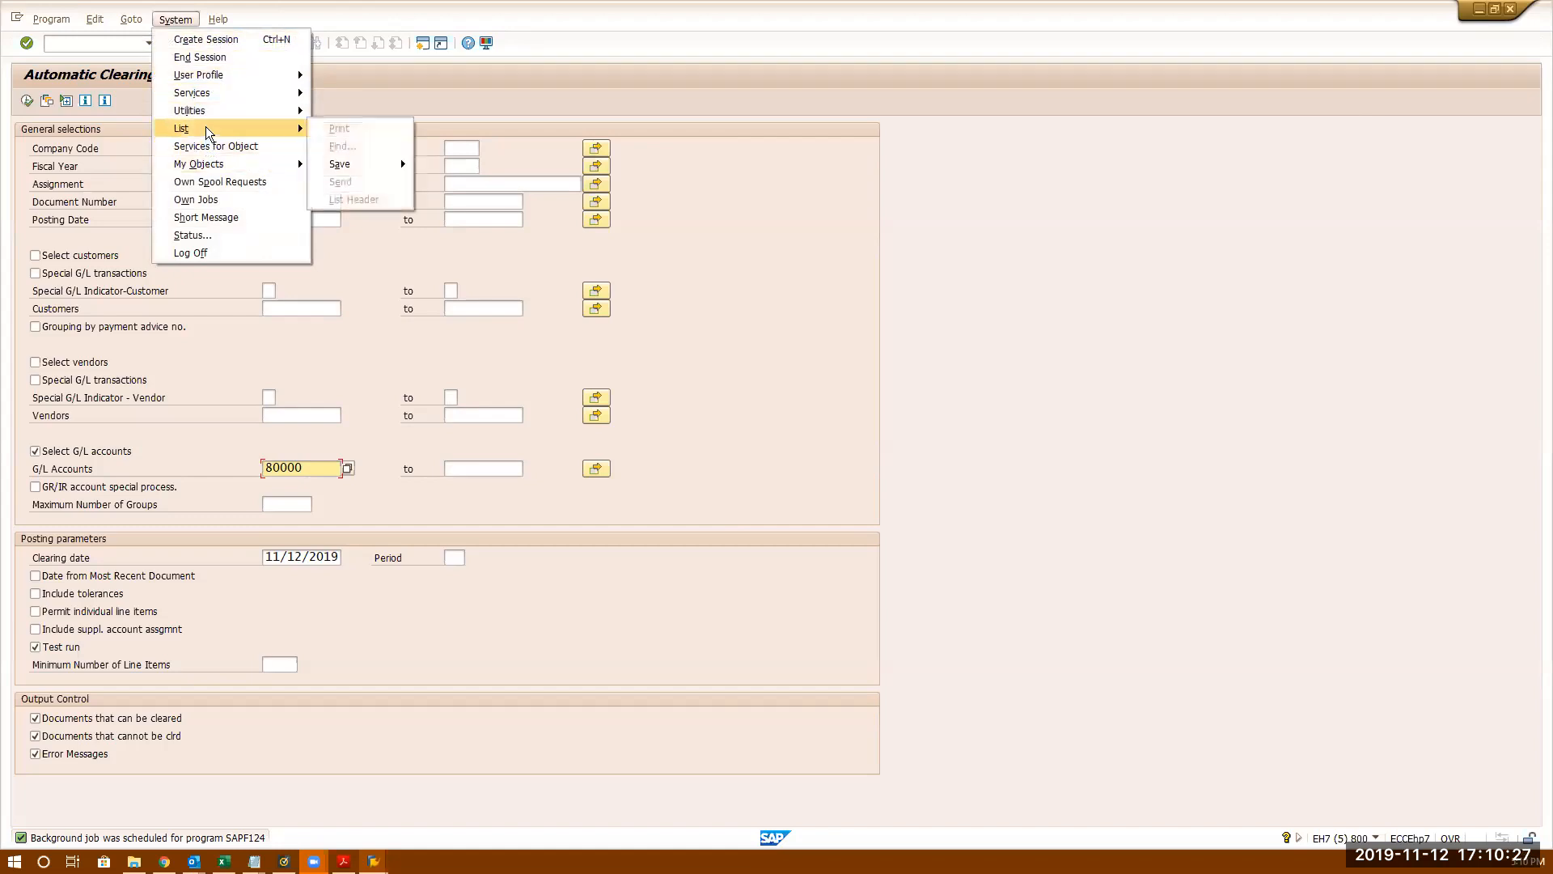
mouse_move(203, 110)
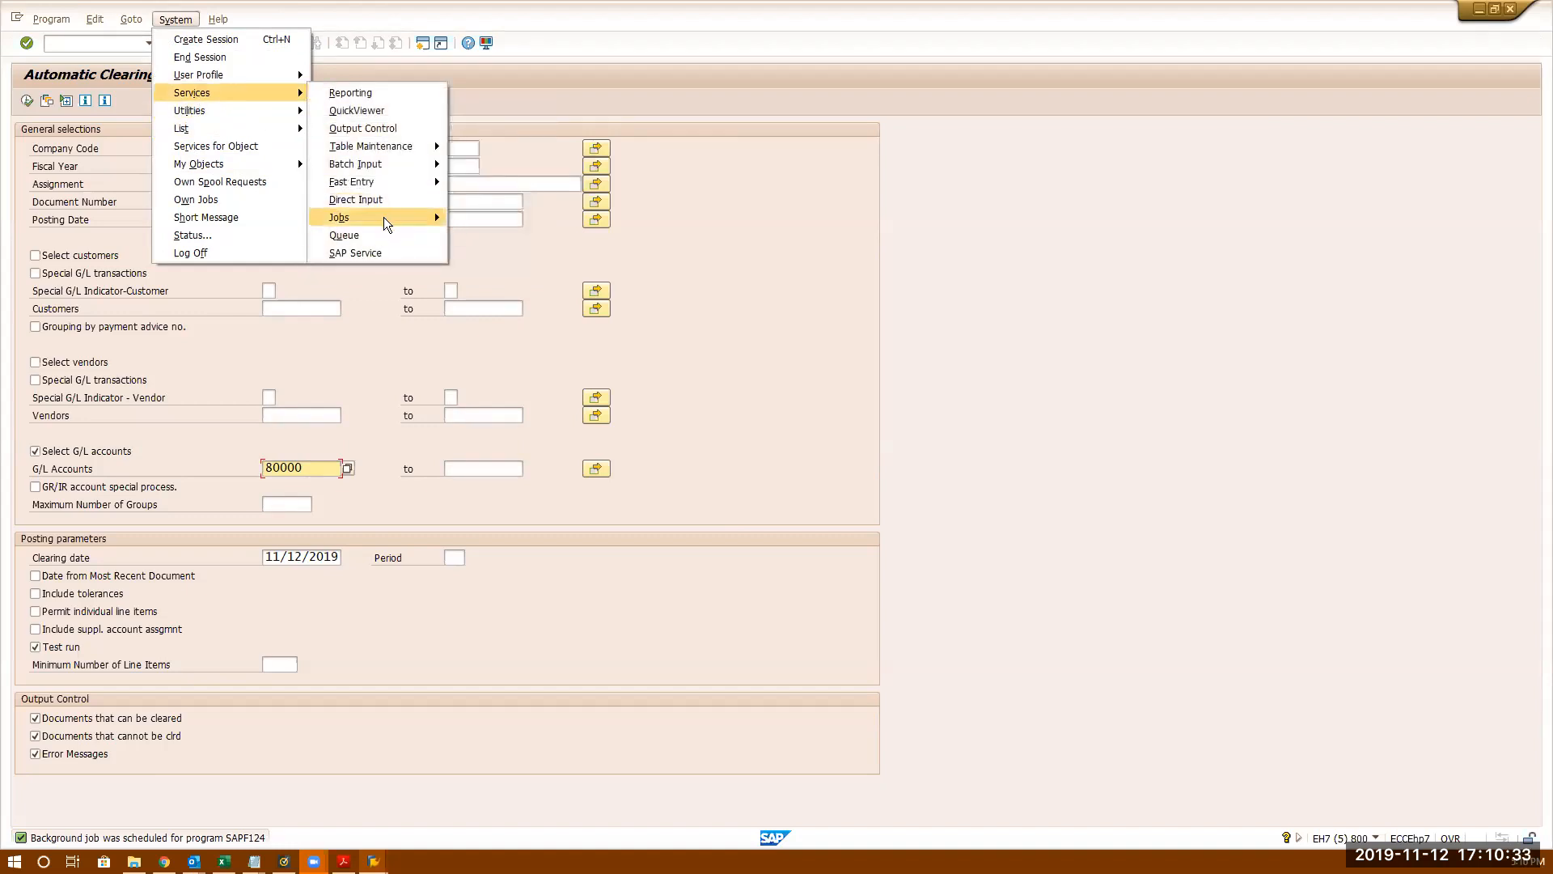
mouse_move(384, 217)
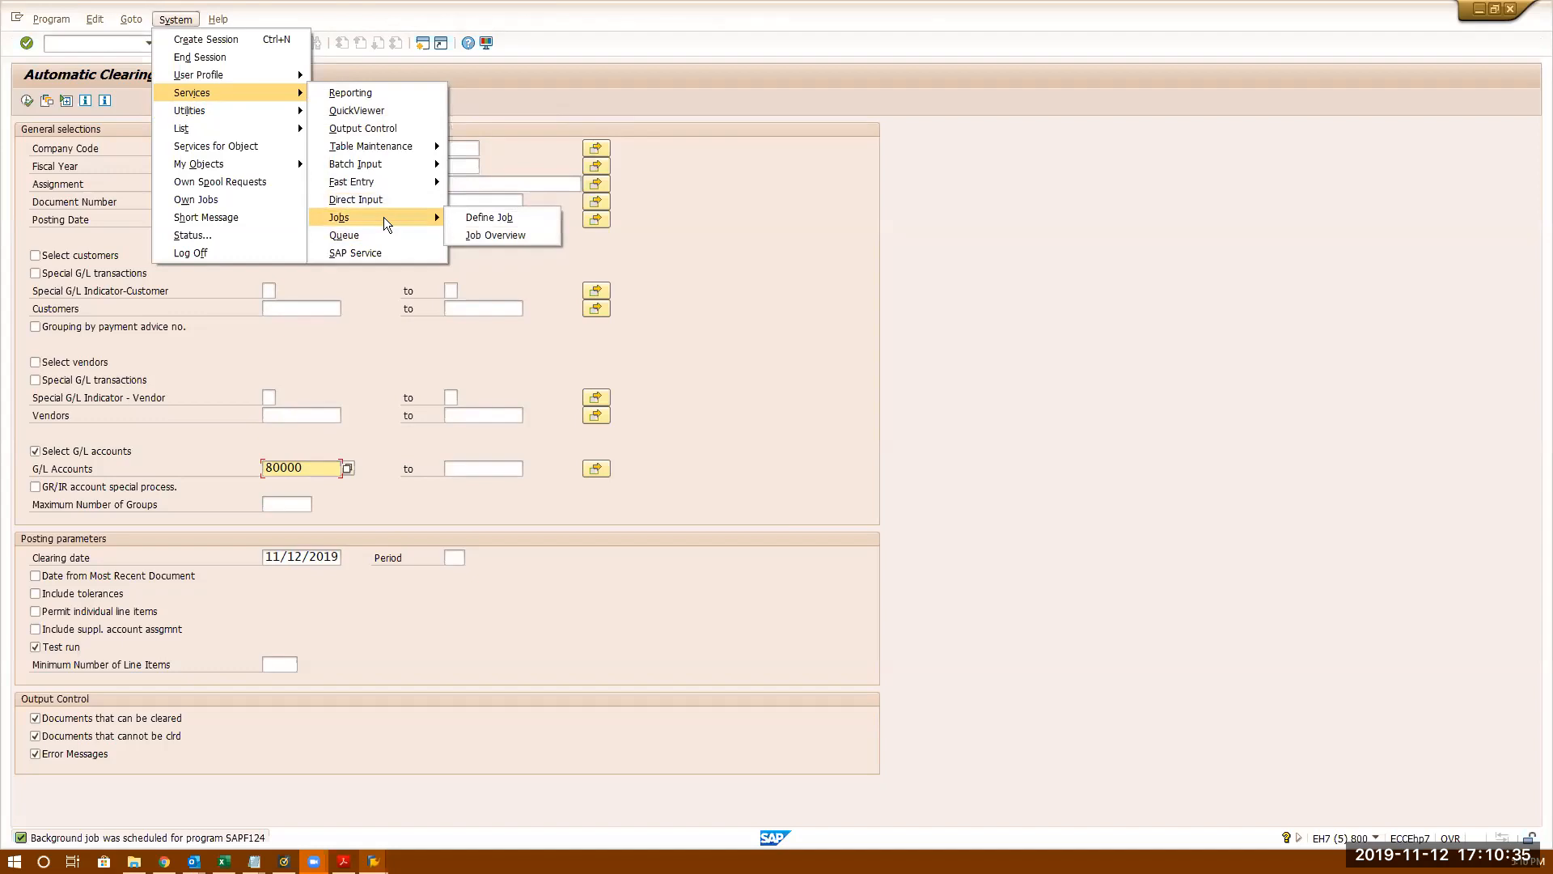
- List today's background jobs and verify SAPF124 is Finished, started 17:09:30, with 1-second duration
click(484, 235)
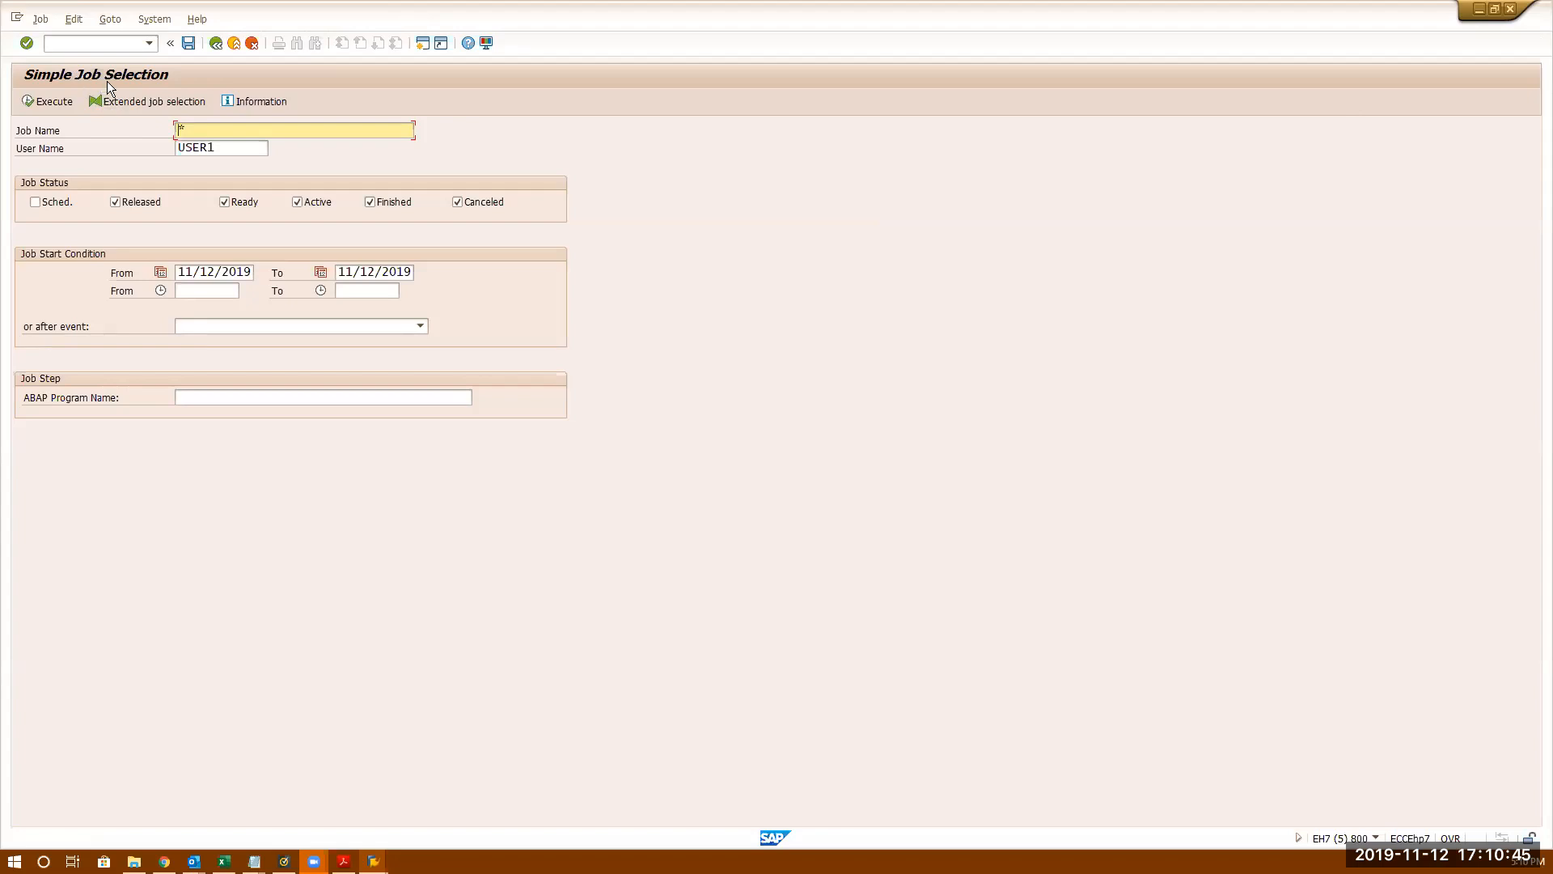
click(50, 102)
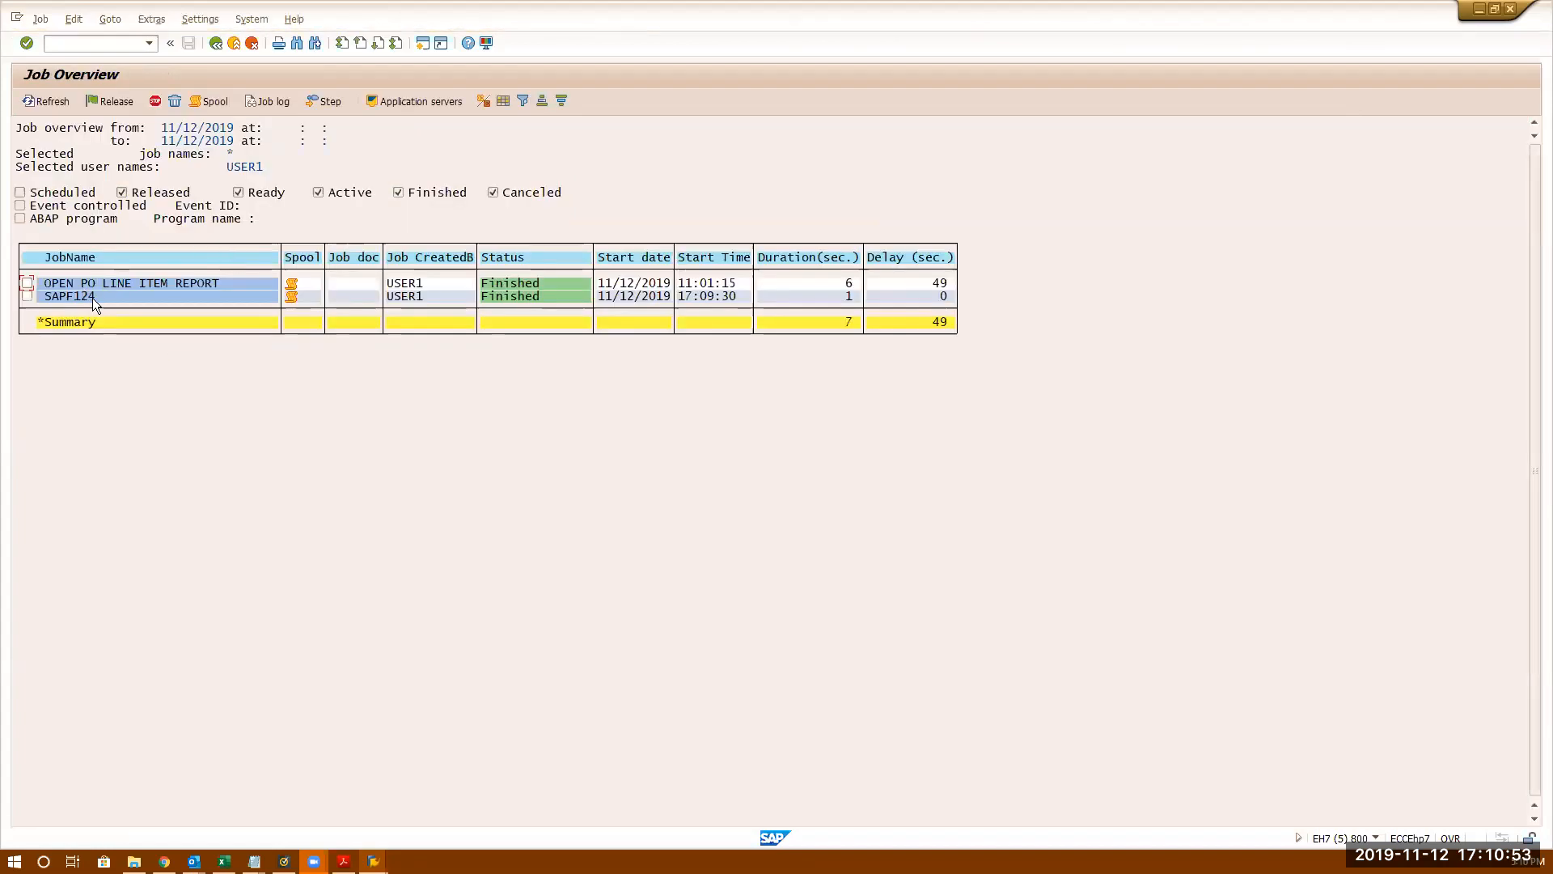
click(82, 298)
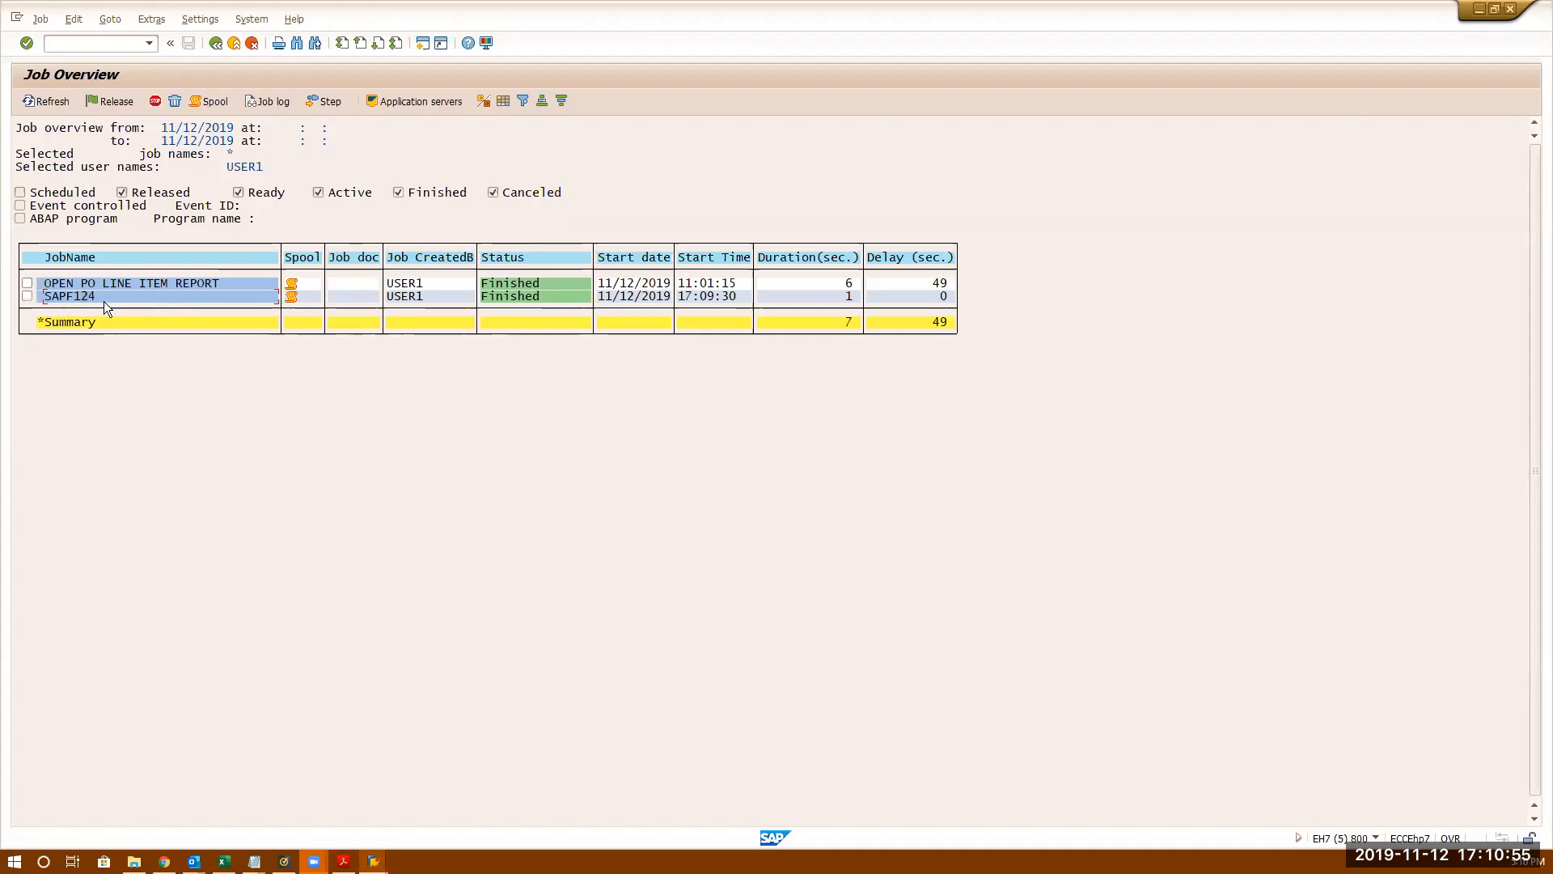
click(527, 299)
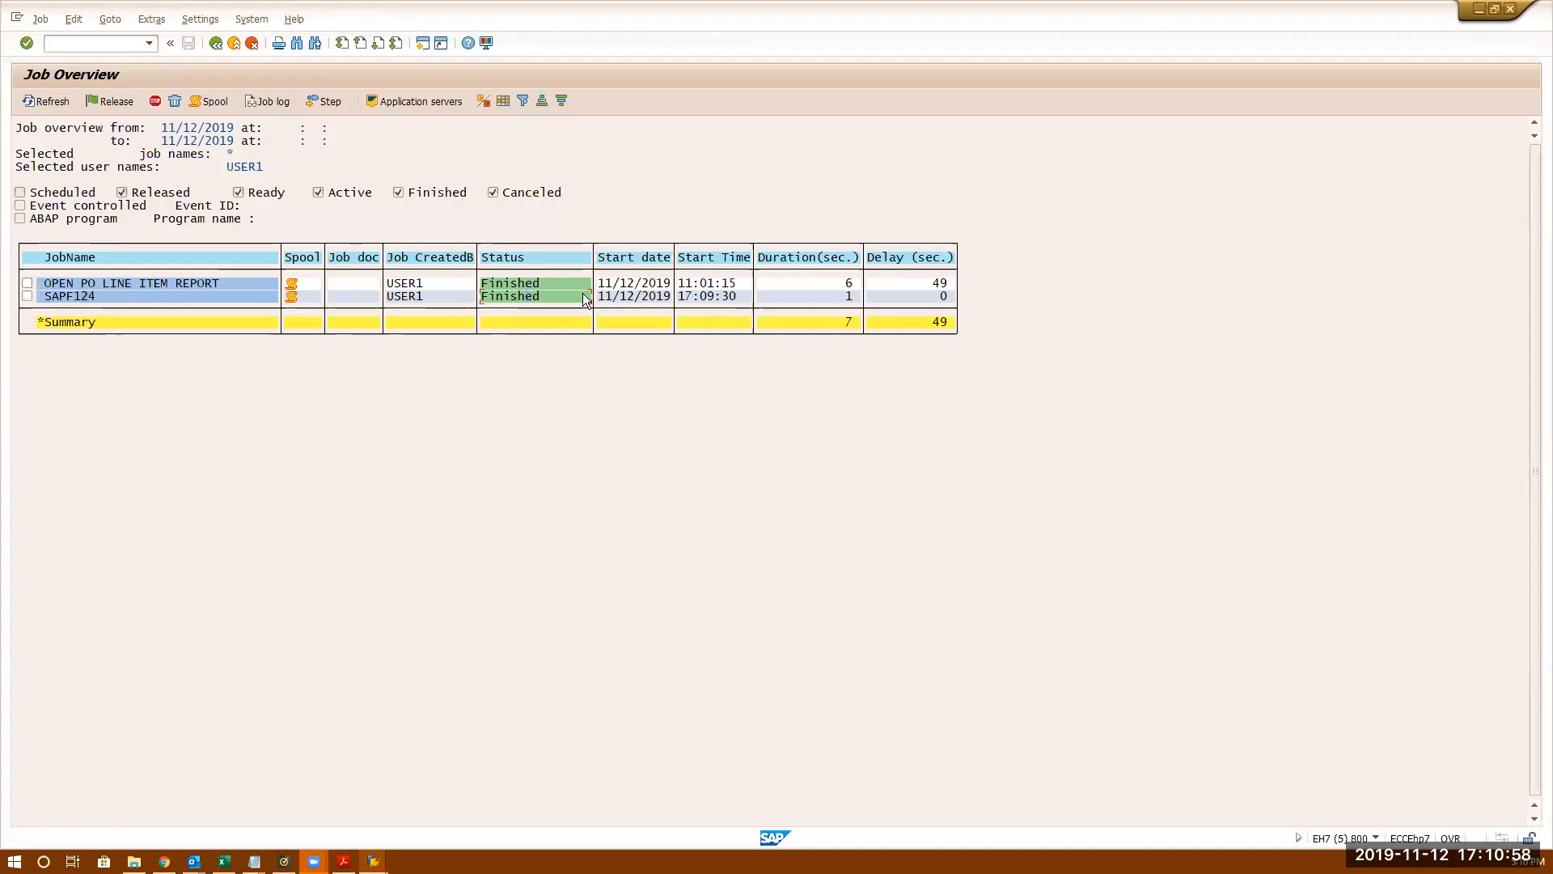
click(841, 301)
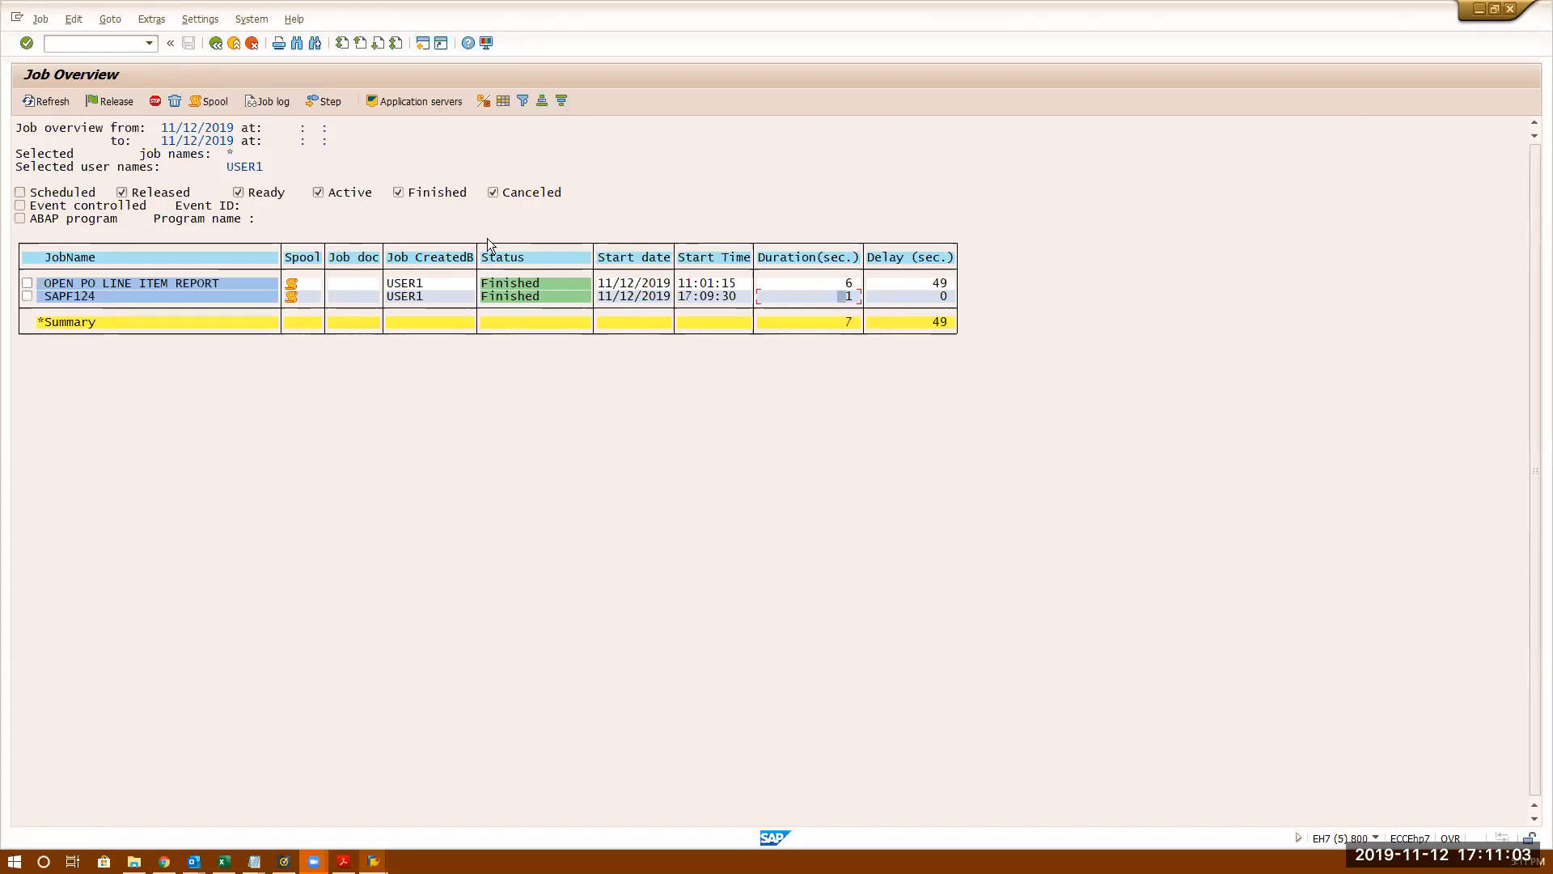
click(503, 295)
click(27, 296)
click(278, 100)
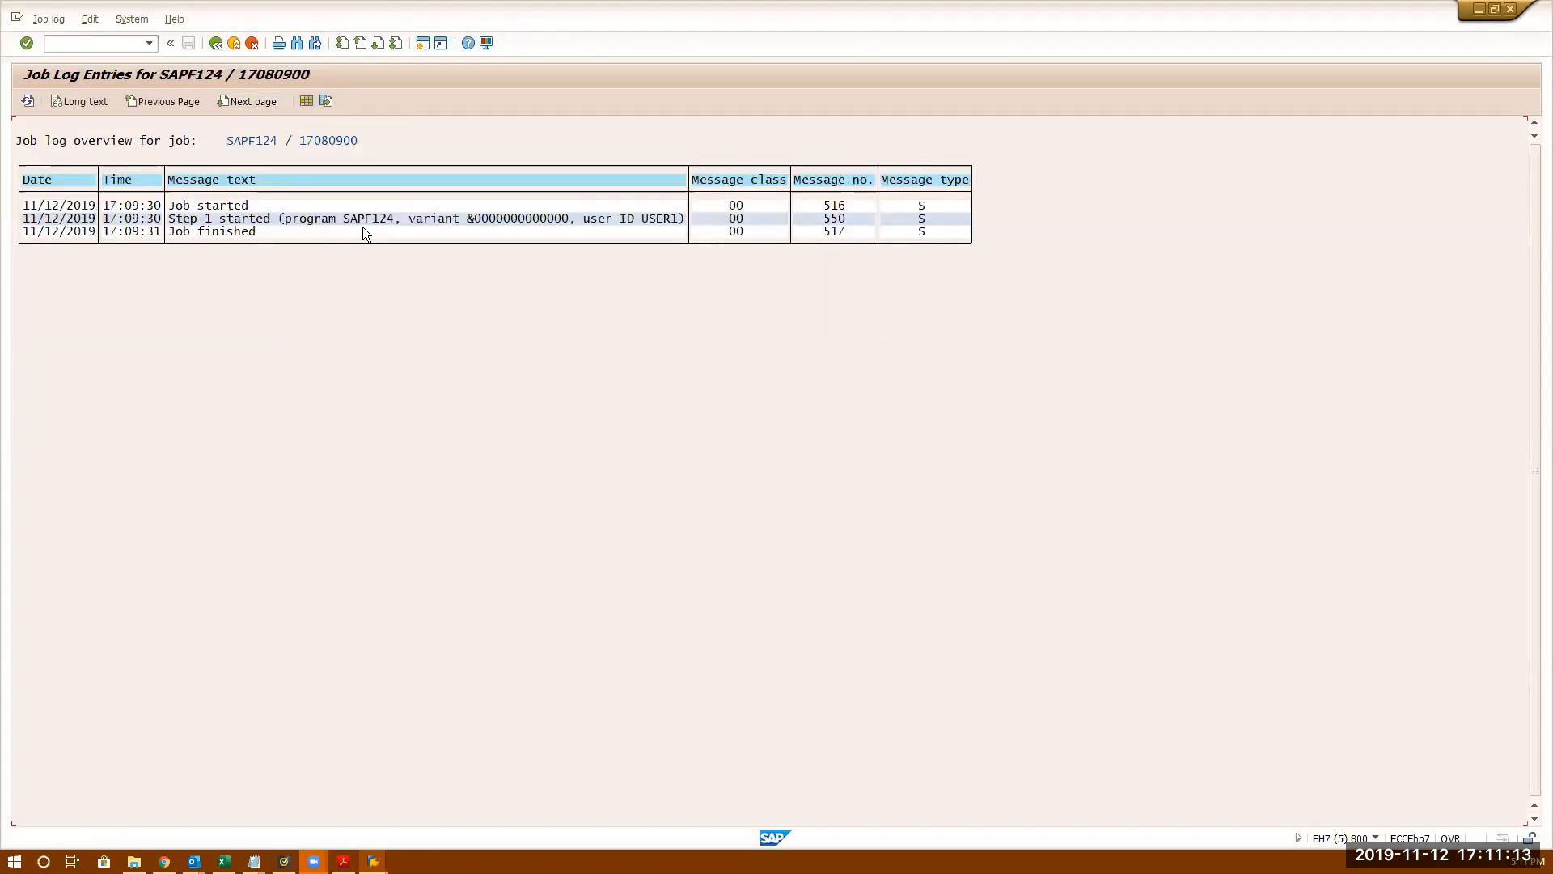
click(219, 42)
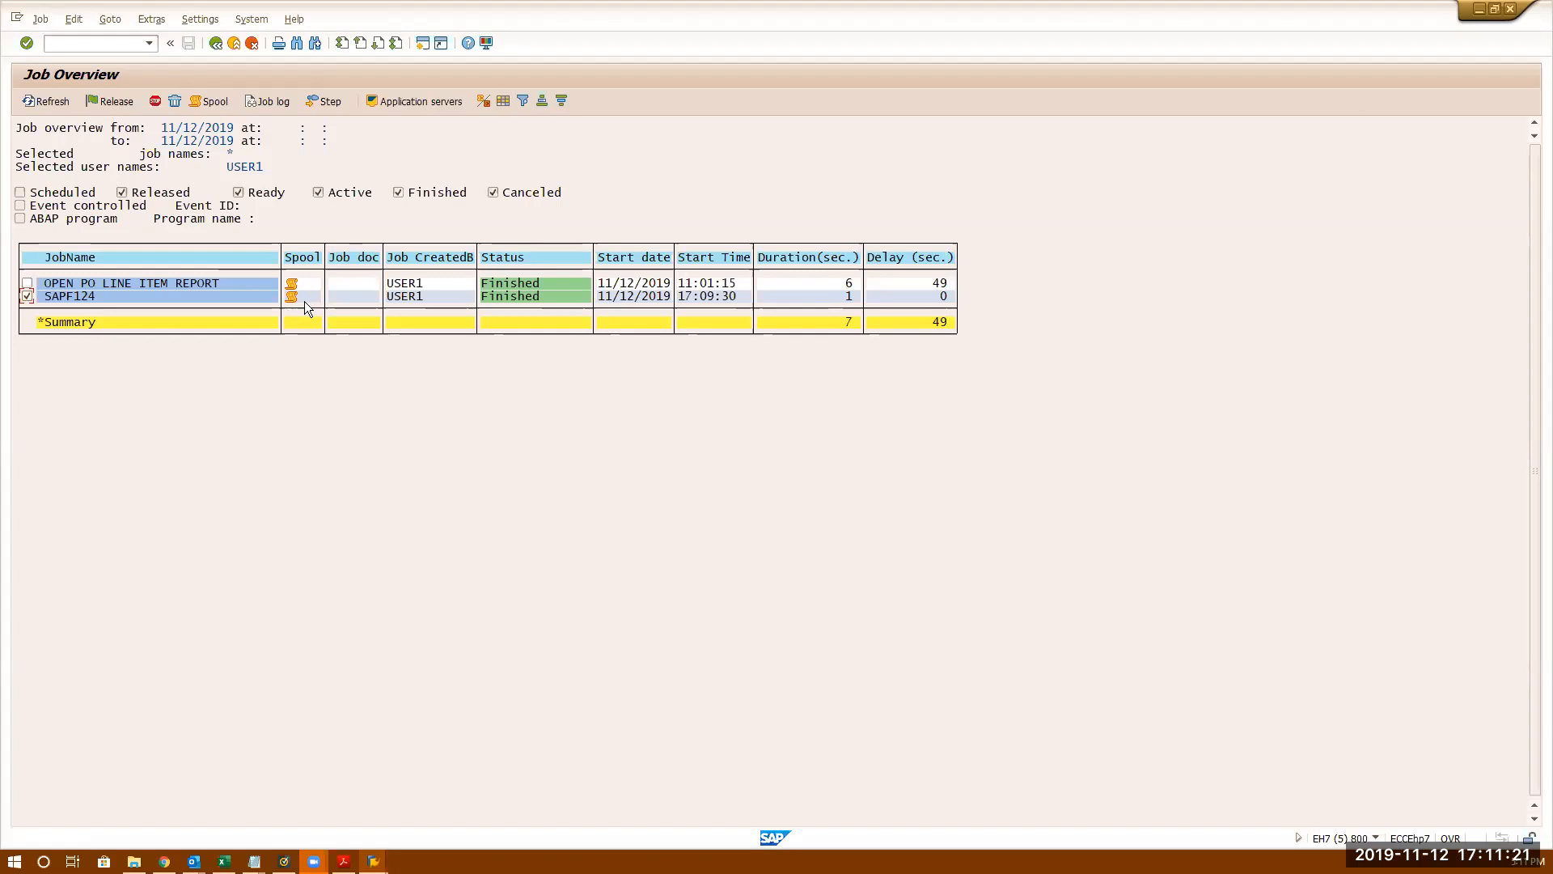
- Display spool request 298225 to confirm no G/L 80000 documents were selected and no errors, then return to the job overview
click(216, 97)
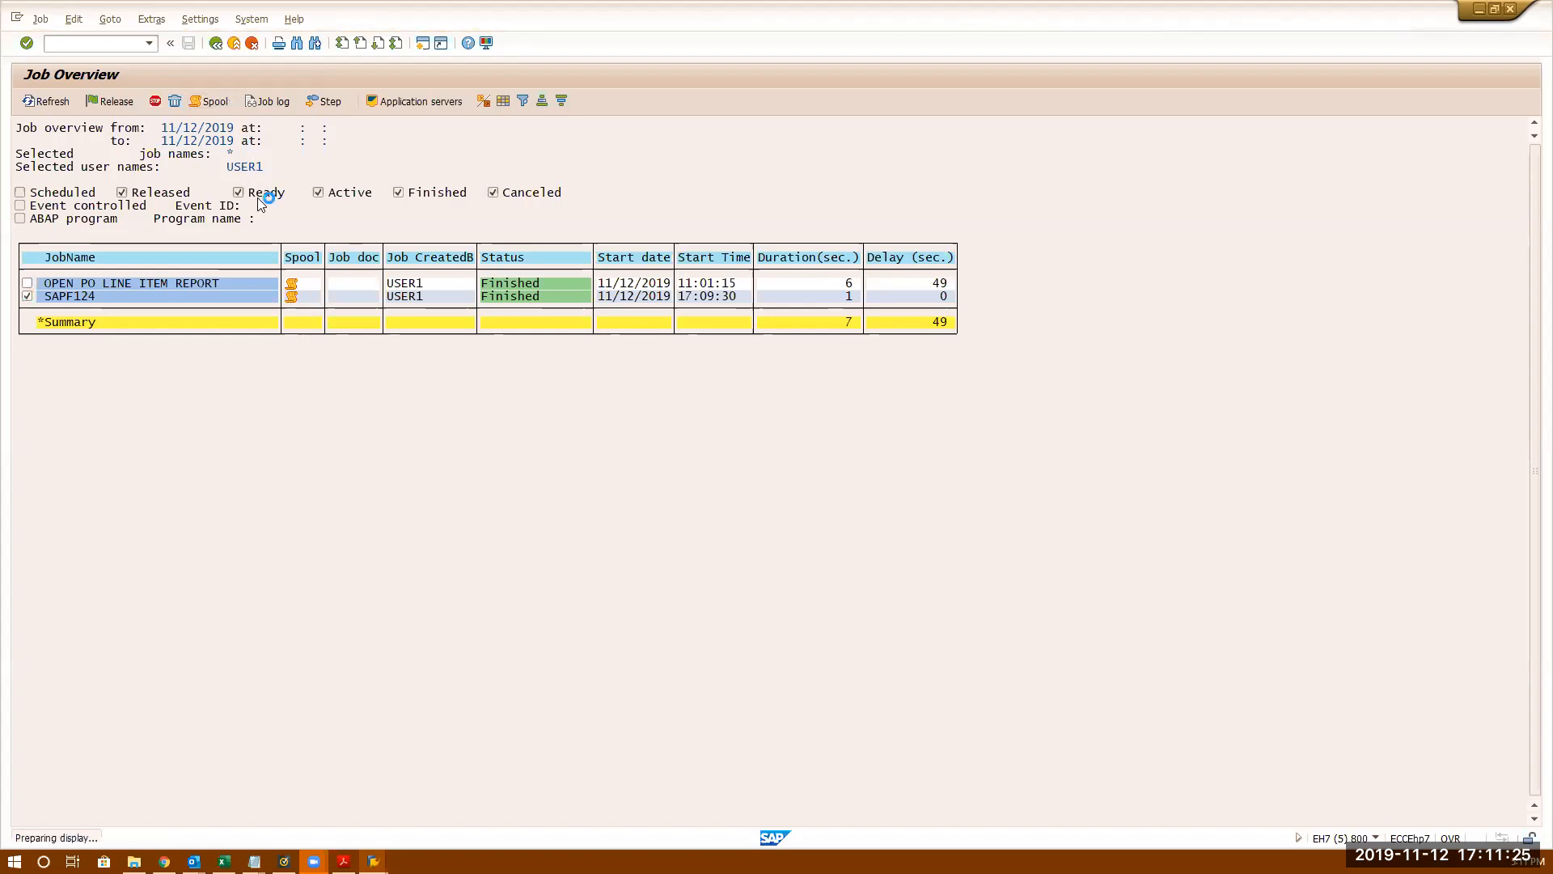
click(125, 168)
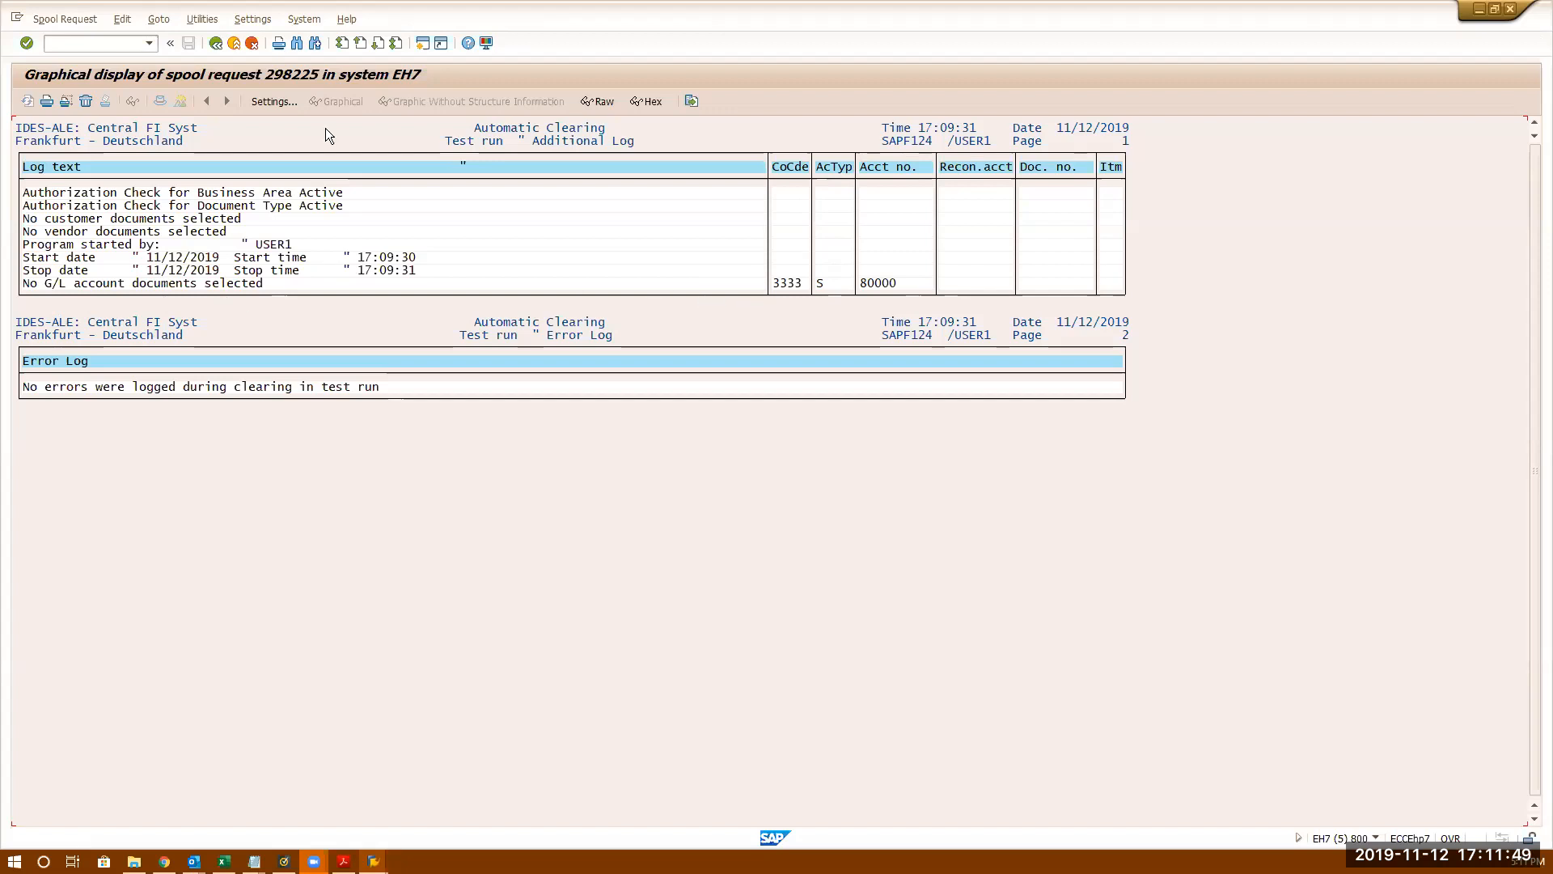
click(217, 50)
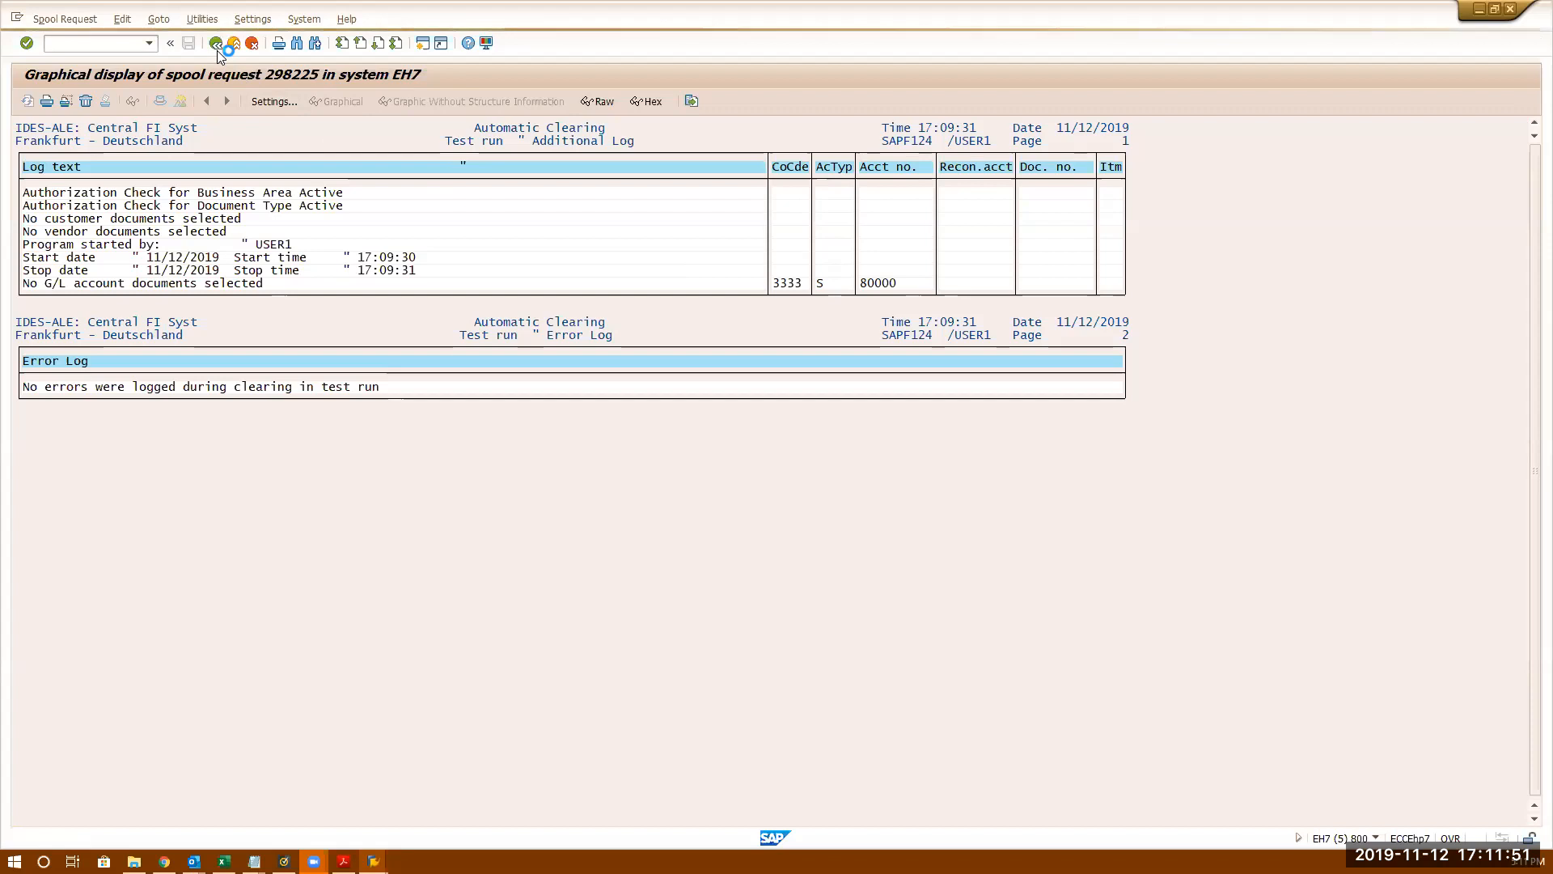
click(217, 43)
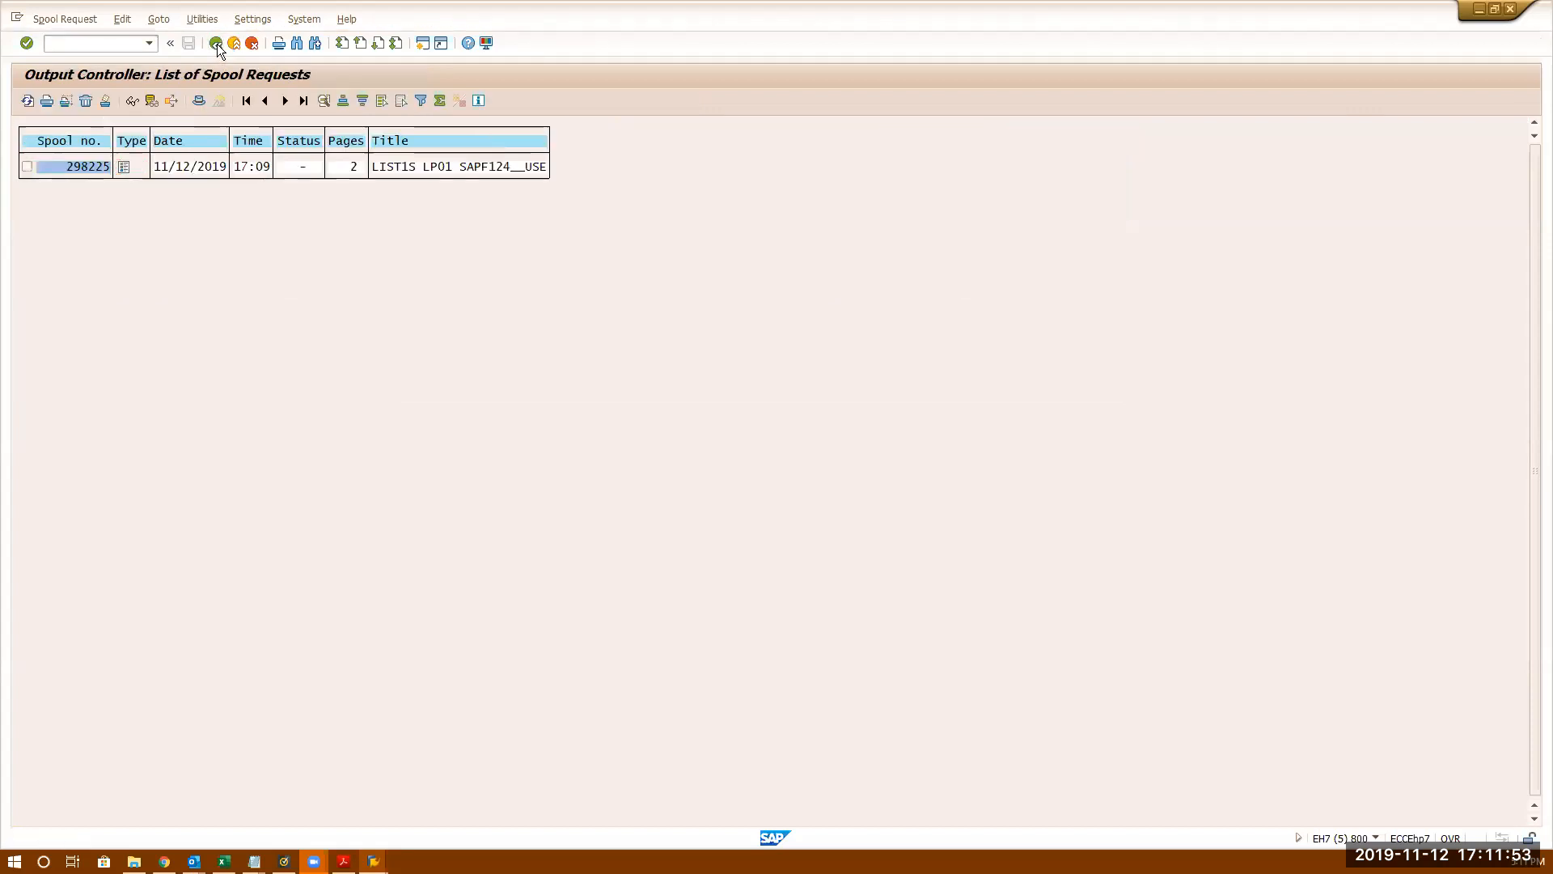
- Back out through Simple Job Selection to the SAP Easy Access main menu
click(217, 43)
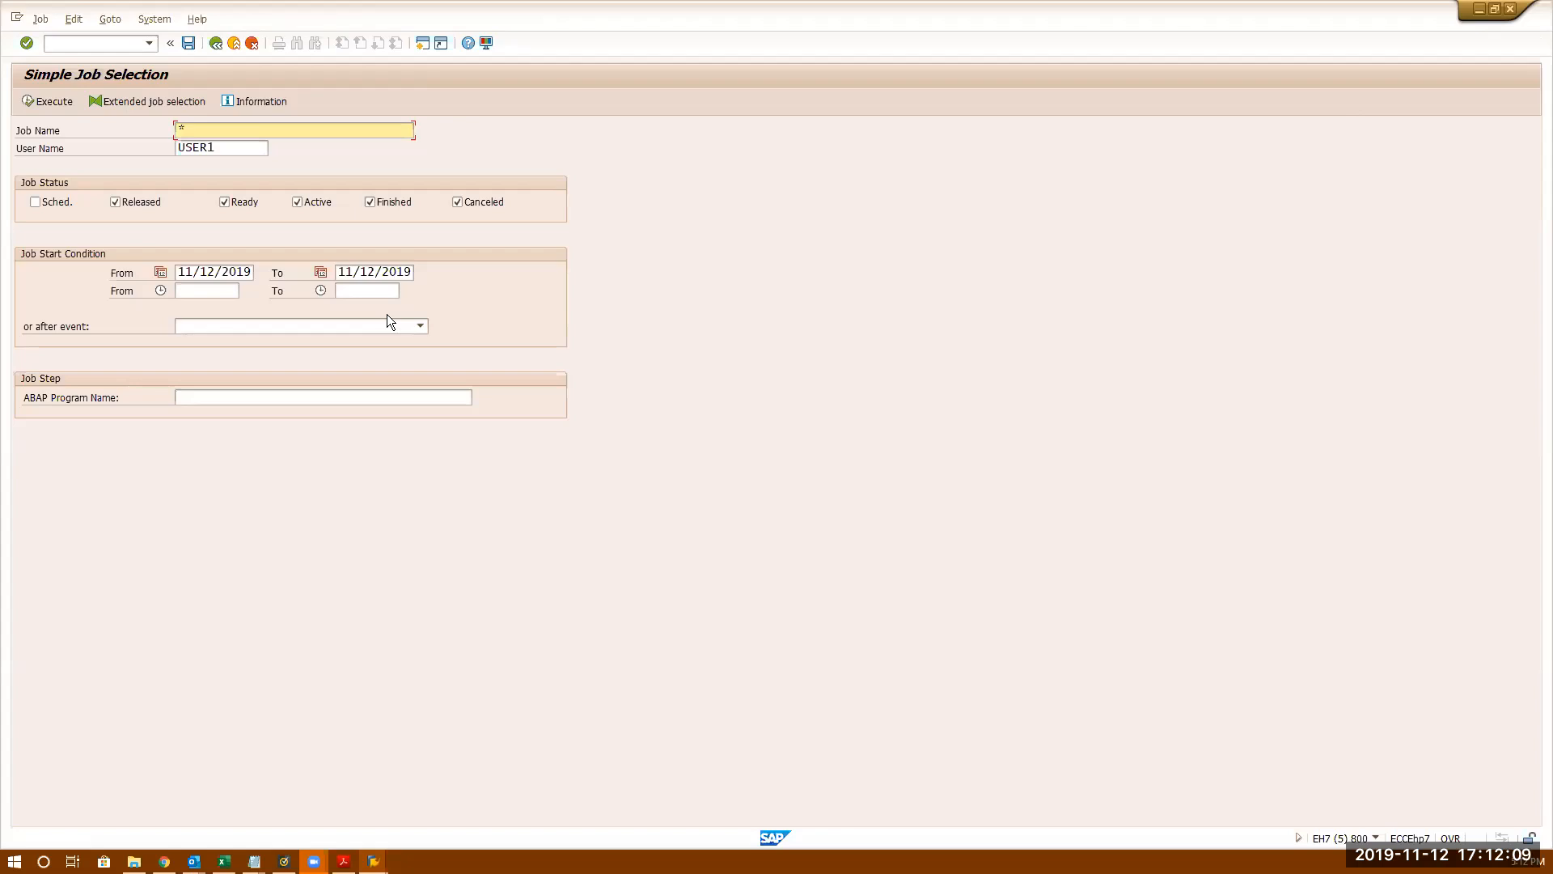
click(215, 45)
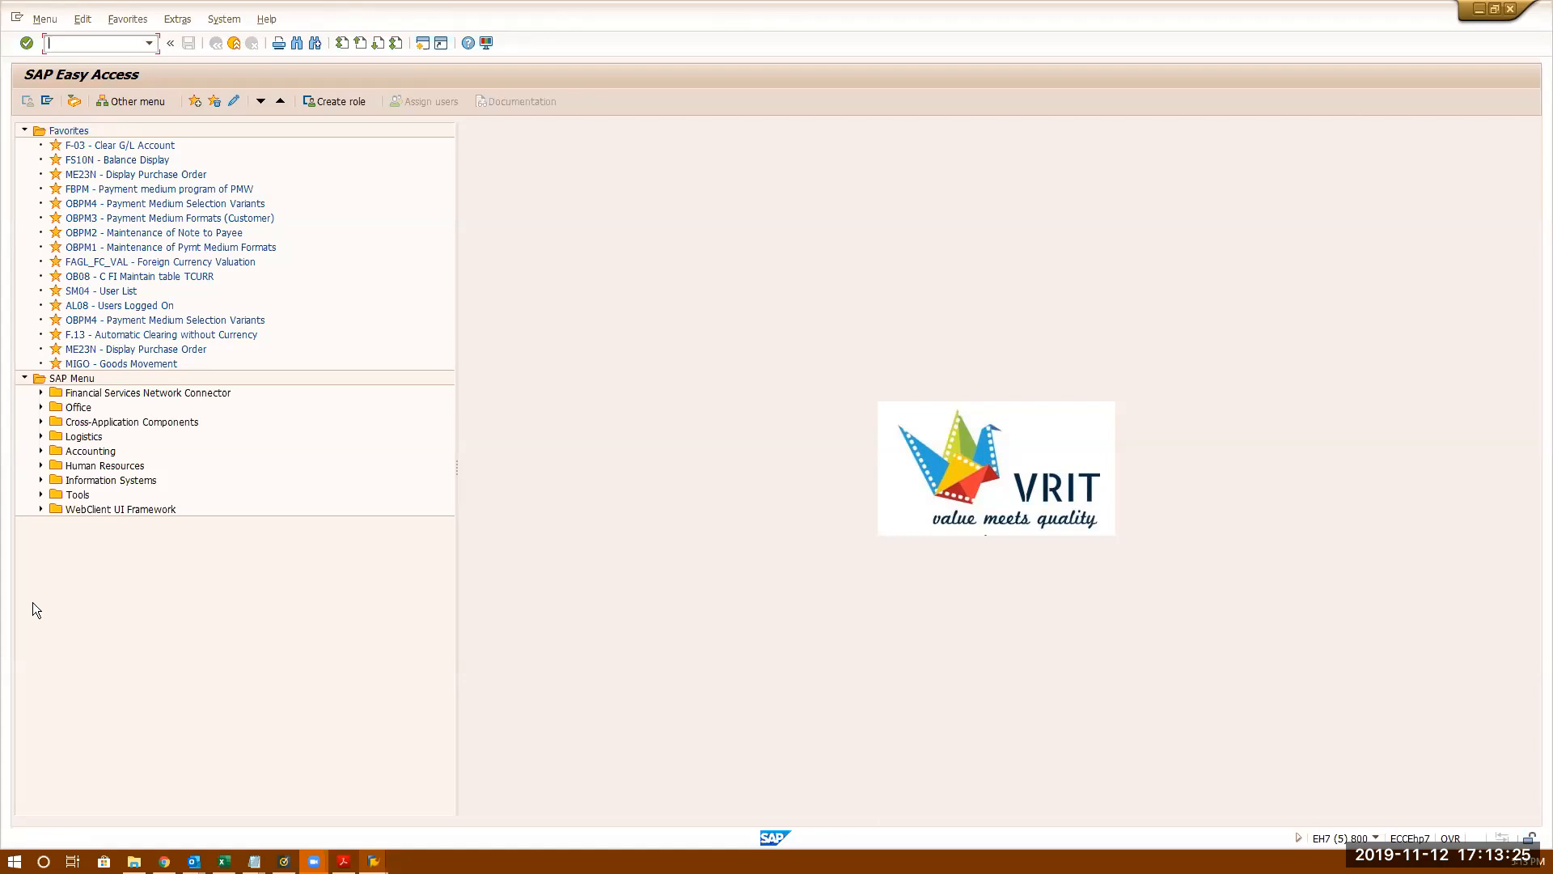
- Stay on the SAP Easy Access main menu with the clearing job finished and reviewed
mouse_move(316, 858)
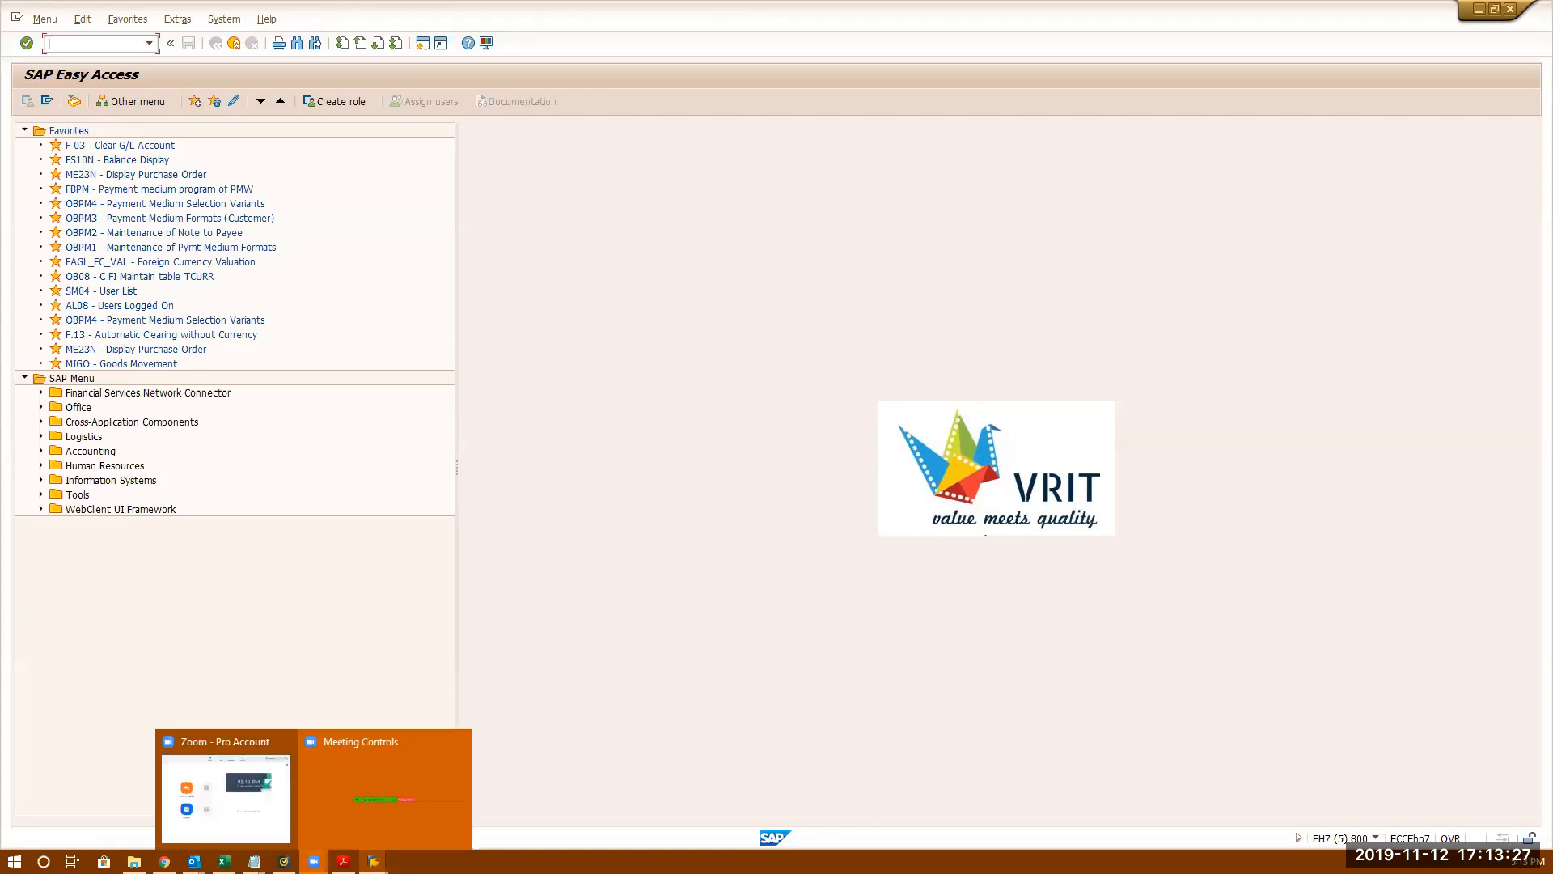